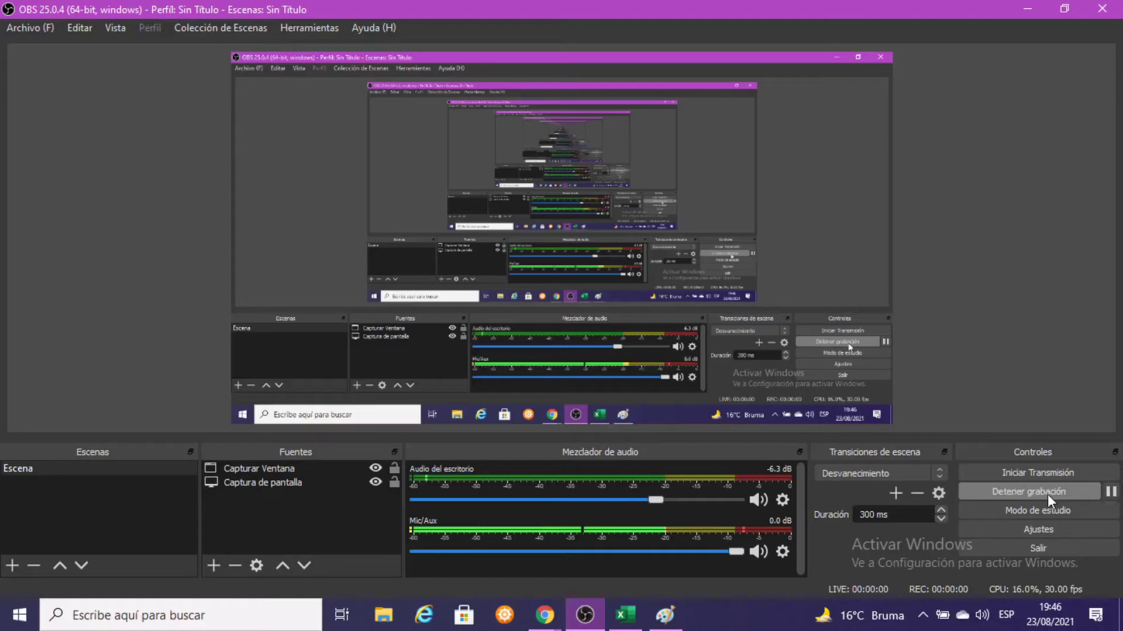
Minimize OBS Studio to bring the Excel workbook A1-INTRO (8).xls into view
{"action": "left_click", "coordinate": [1027, 10]}
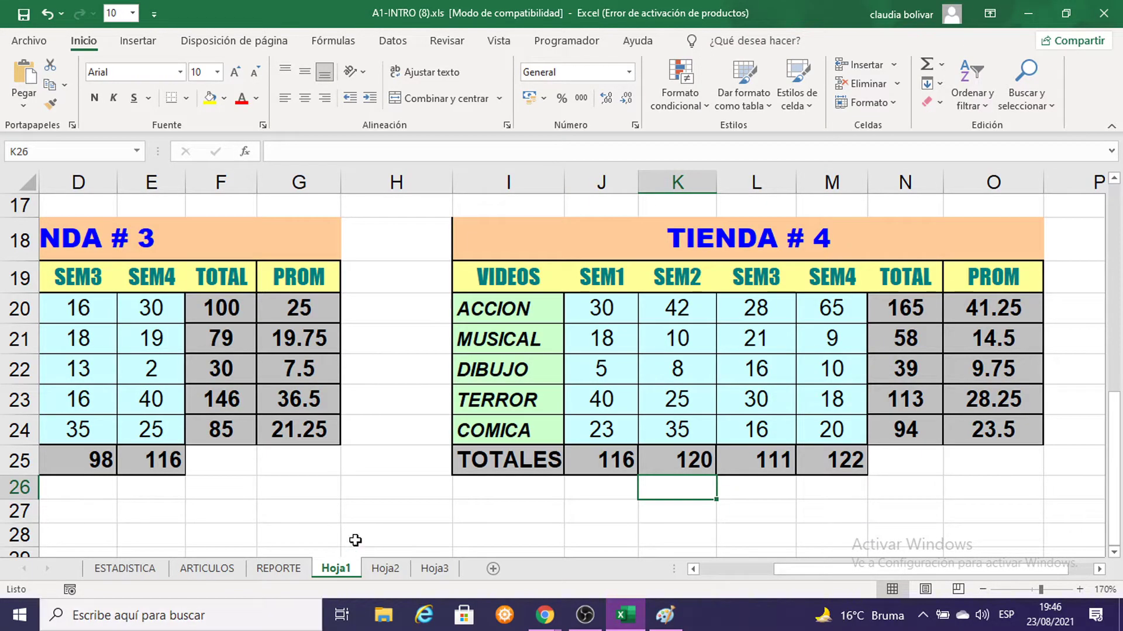
Switch to the Hoja2 PRACTICA A-5 grade register and zoom in to 130%
{"action": "left_click", "coordinate": [370, 514]}
{"action": "left_click", "coordinate": [386, 570]}
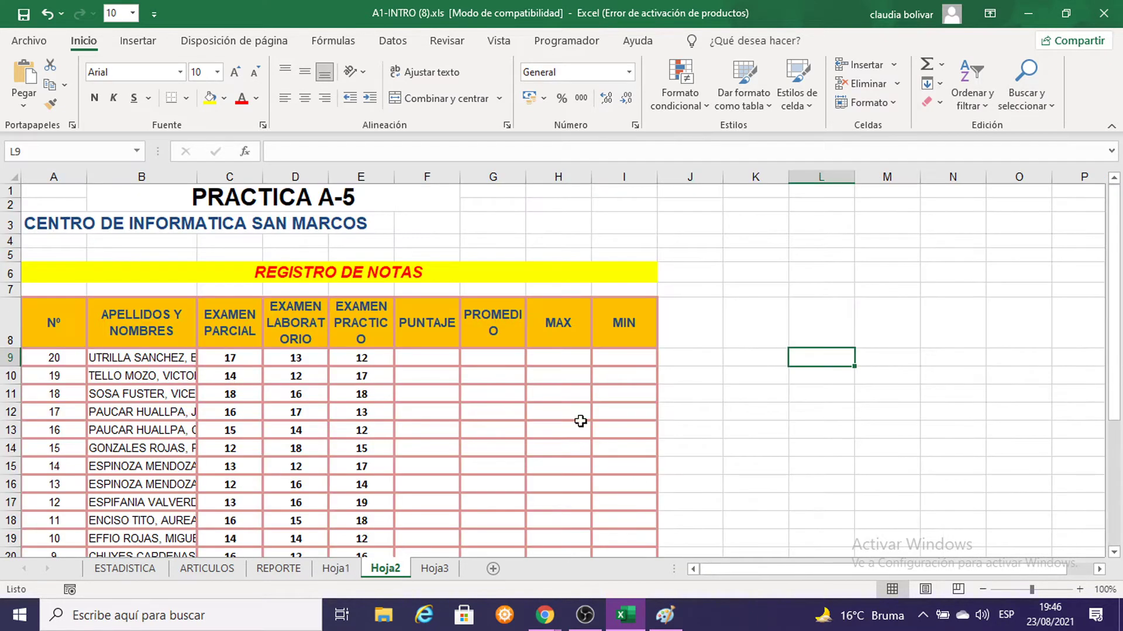
{"action": "left_click", "coordinate": [808, 238]}
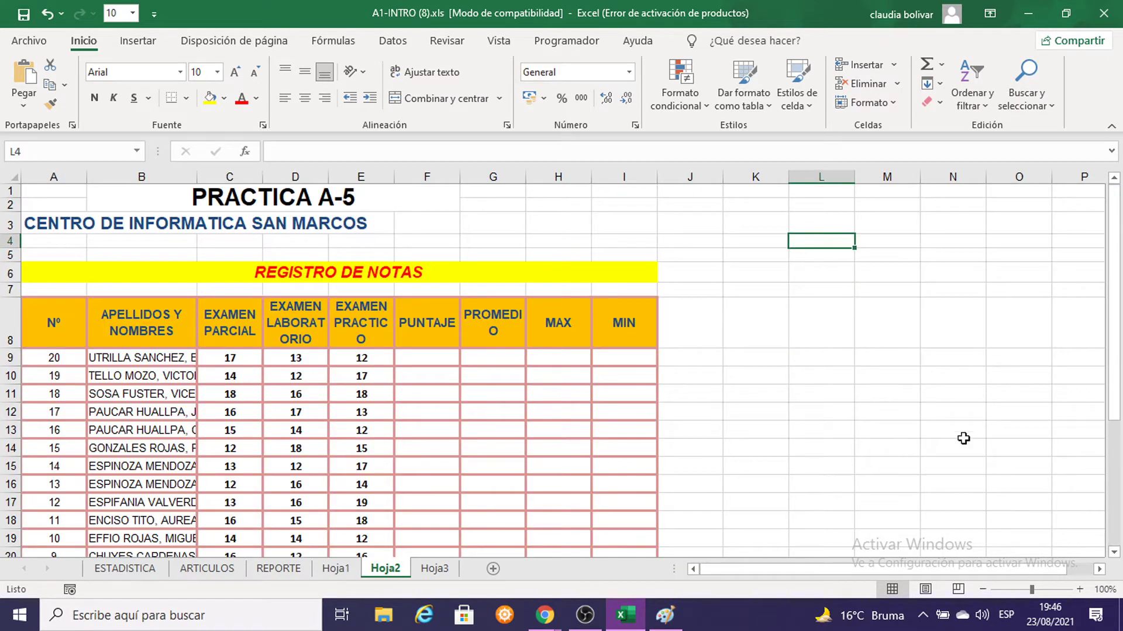
{"action": "left_click", "coordinate": [1079, 590]}
{"action": "left_click", "coordinate": [1080, 589]}
{"action": "left_click", "coordinate": [1079, 590]}
{"action": "scroll", "coordinate": [575, 365], "scroll_direction": "down", "scroll_amount": 1}
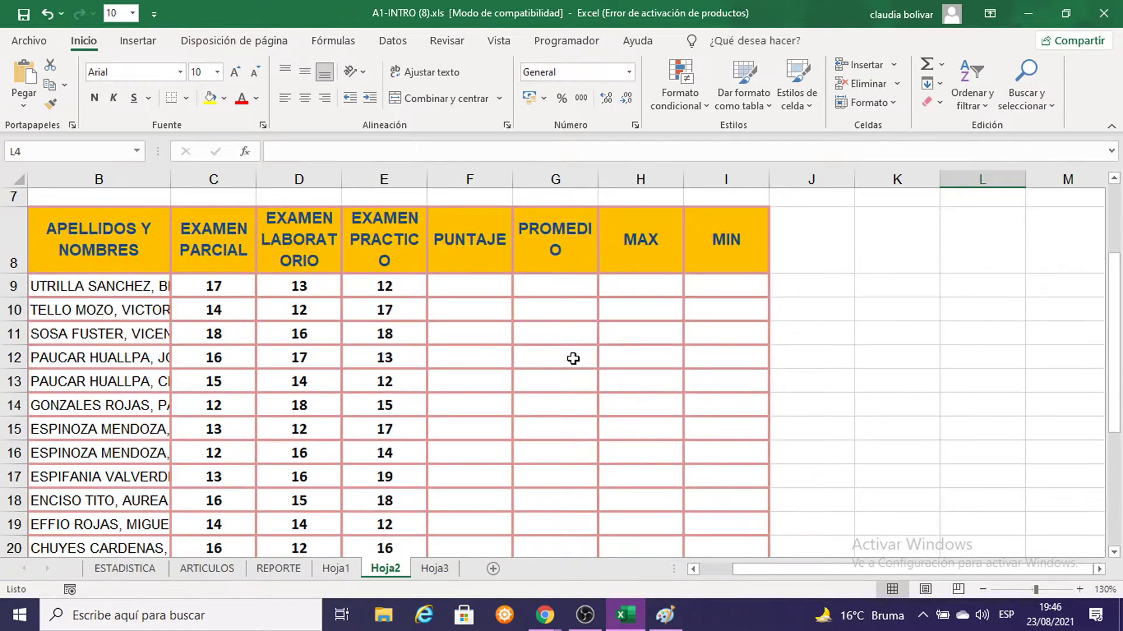
{"action": "scroll", "coordinate": [712, 479], "scroll_direction": "up", "scroll_amount": 2}
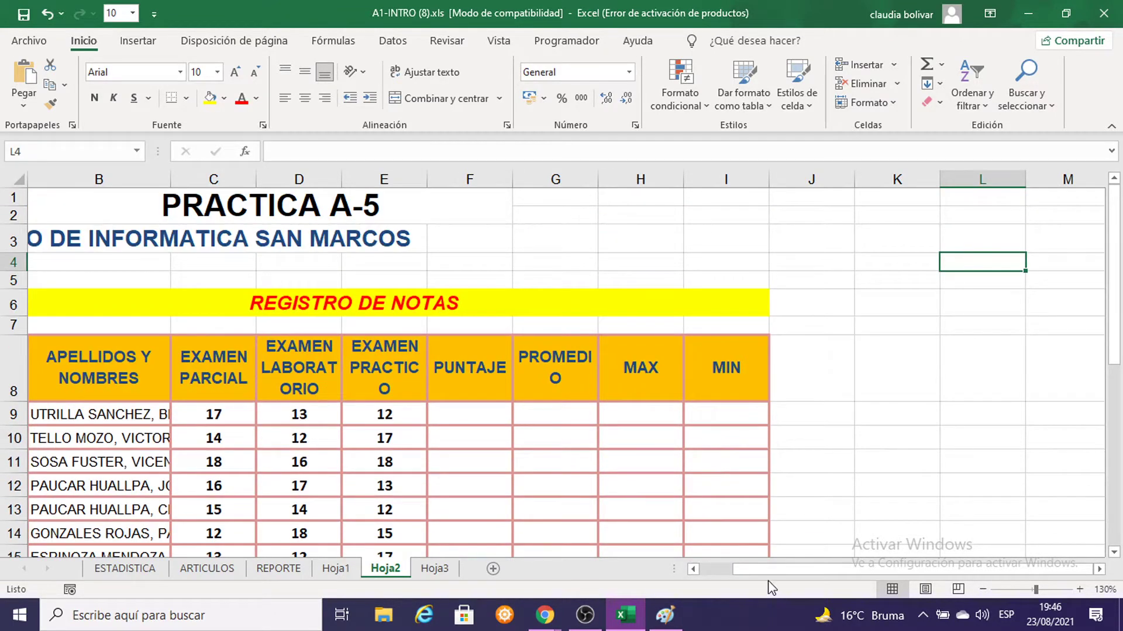
{"action": "left_click_drag", "start_coordinate": [761, 567], "coordinate": [728, 567]}
{"action": "scroll", "coordinate": [727, 310], "scroll_direction": "down", "scroll_amount": 1}
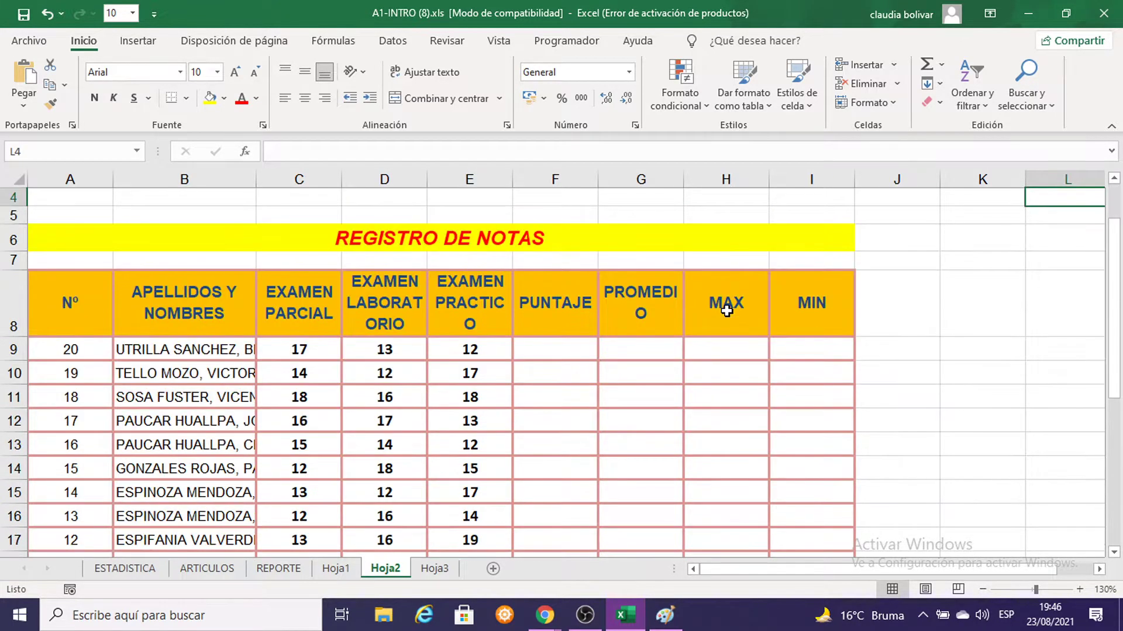
{"action": "scroll", "coordinate": [726, 310], "scroll_direction": "up", "scroll_amount": 1}
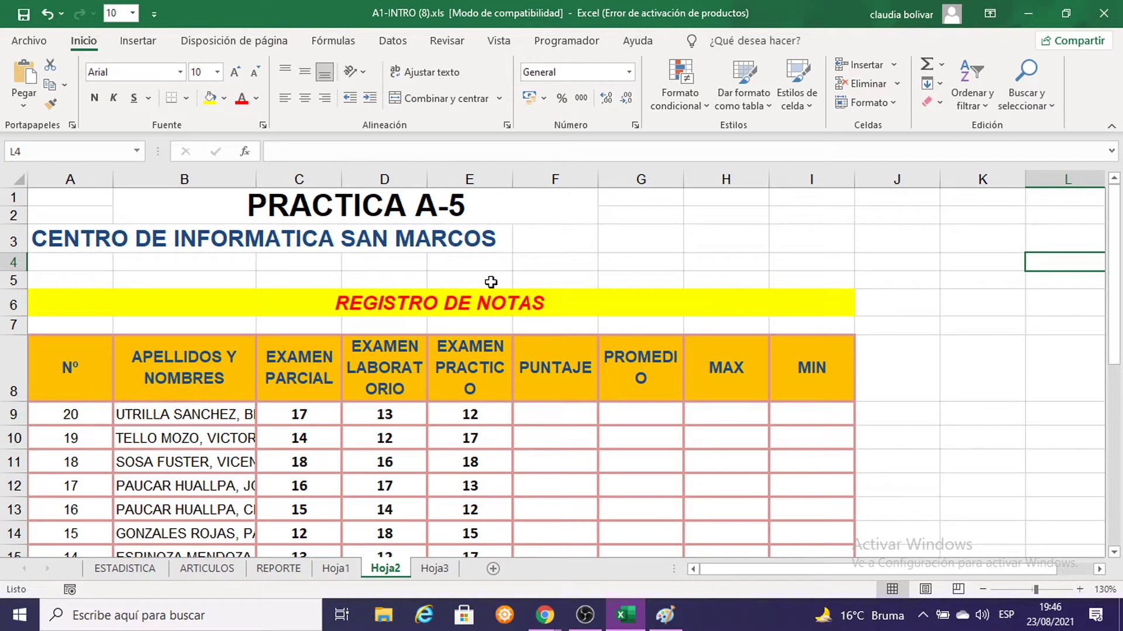
{"action": "scroll", "coordinate": [544, 370], "scroll_direction": "down", "scroll_amount": 2}
{"action": "scroll", "coordinate": [541, 366], "scroll_direction": "up", "scroll_amount": 1}
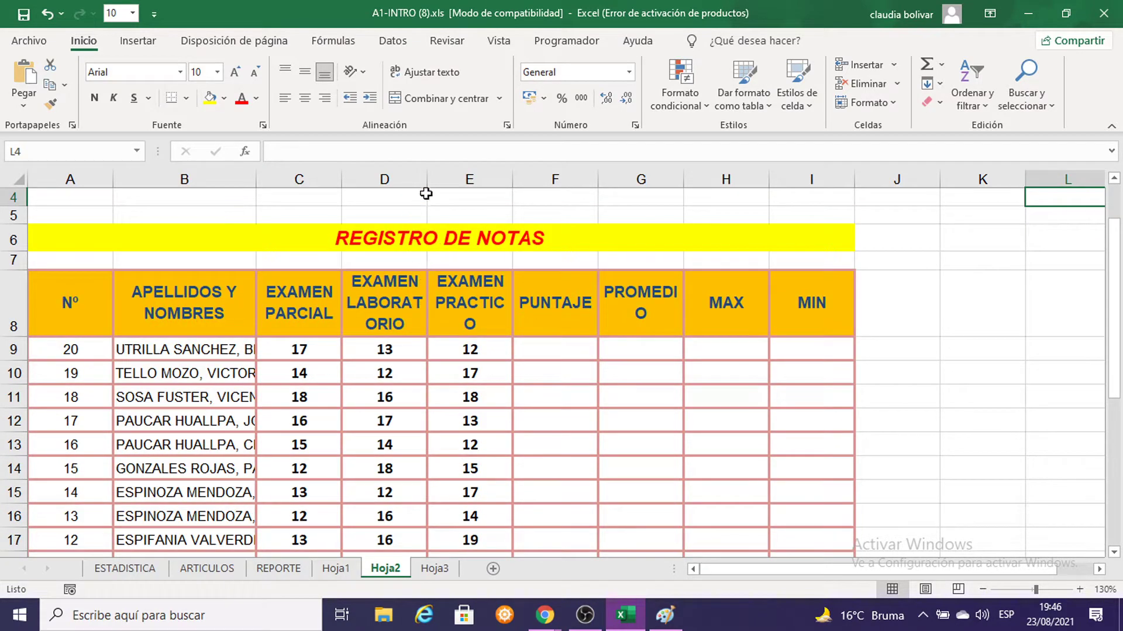
Widen columns D, E and G so LABORATORIO, PRACTICO and PROMEDIO each fit on one line
{"action": "left_click_drag", "start_coordinate": [427, 178], "coordinate": [455, 178]}
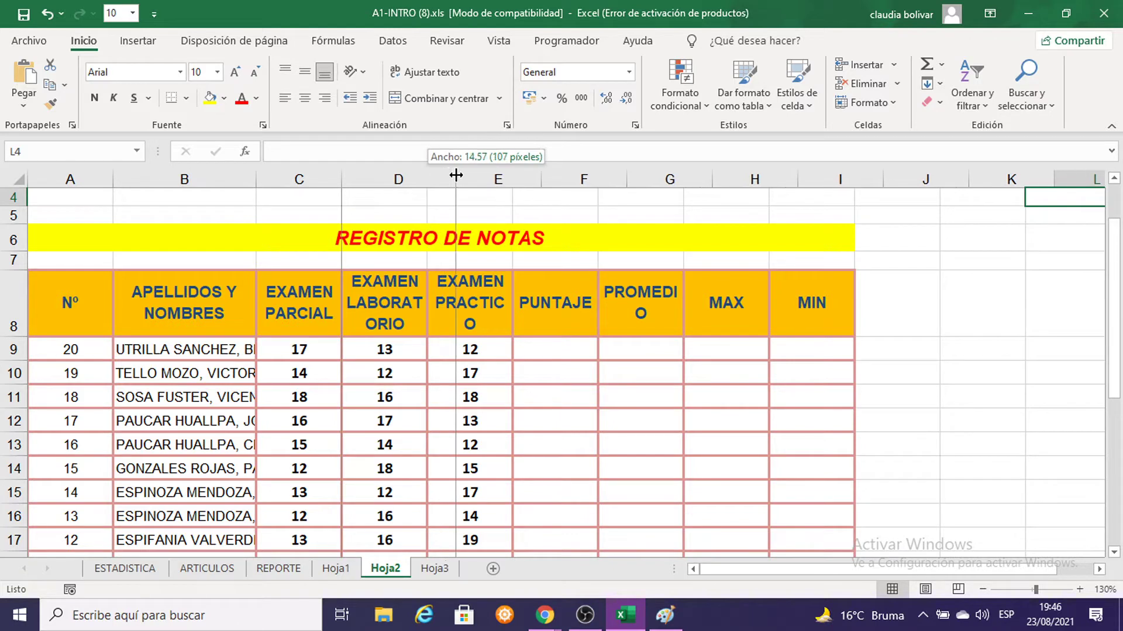
{"action": "left_click_drag", "start_coordinate": [452, 173], "coordinate": [479, 174]}
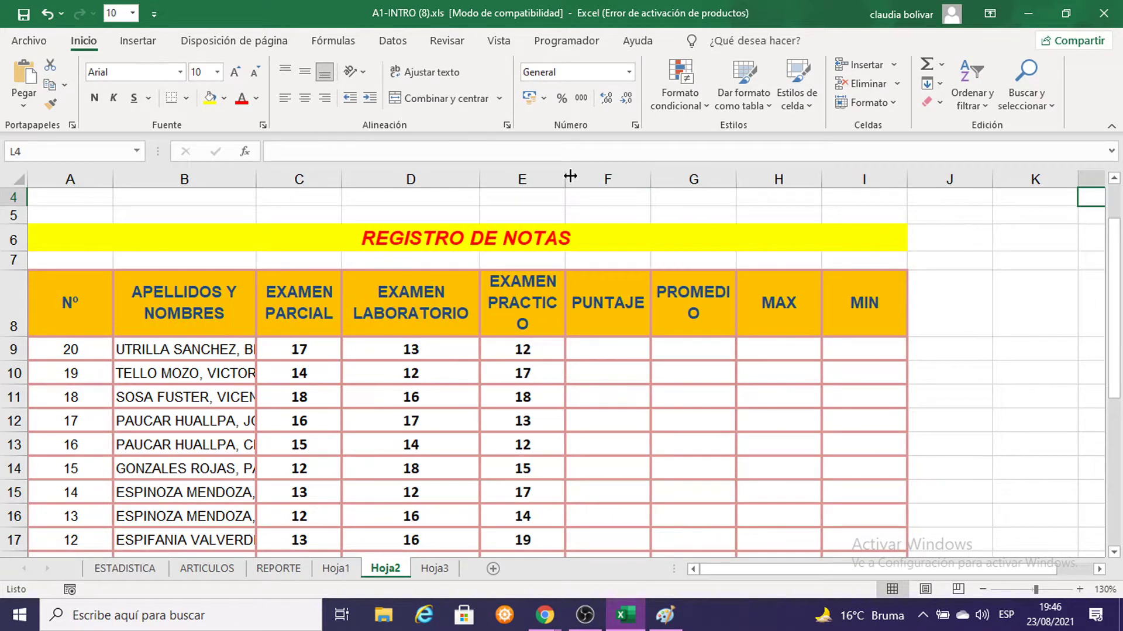
{"action": "left_click_drag", "start_coordinate": [566, 176], "coordinate": [589, 174]}
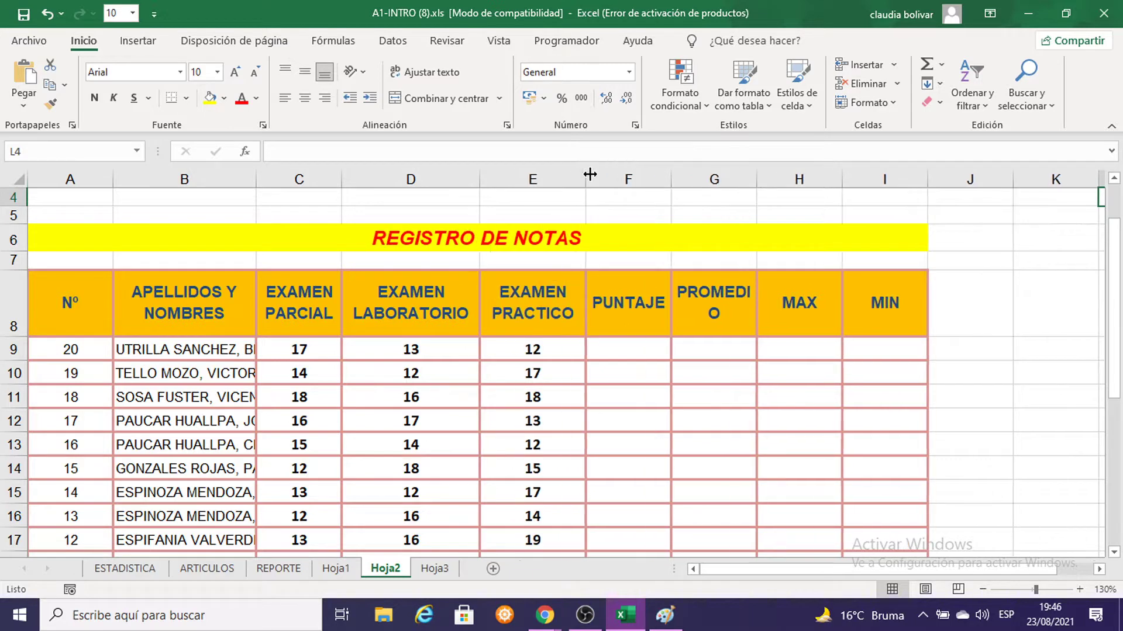
{"action": "left_click", "coordinate": [602, 350]}
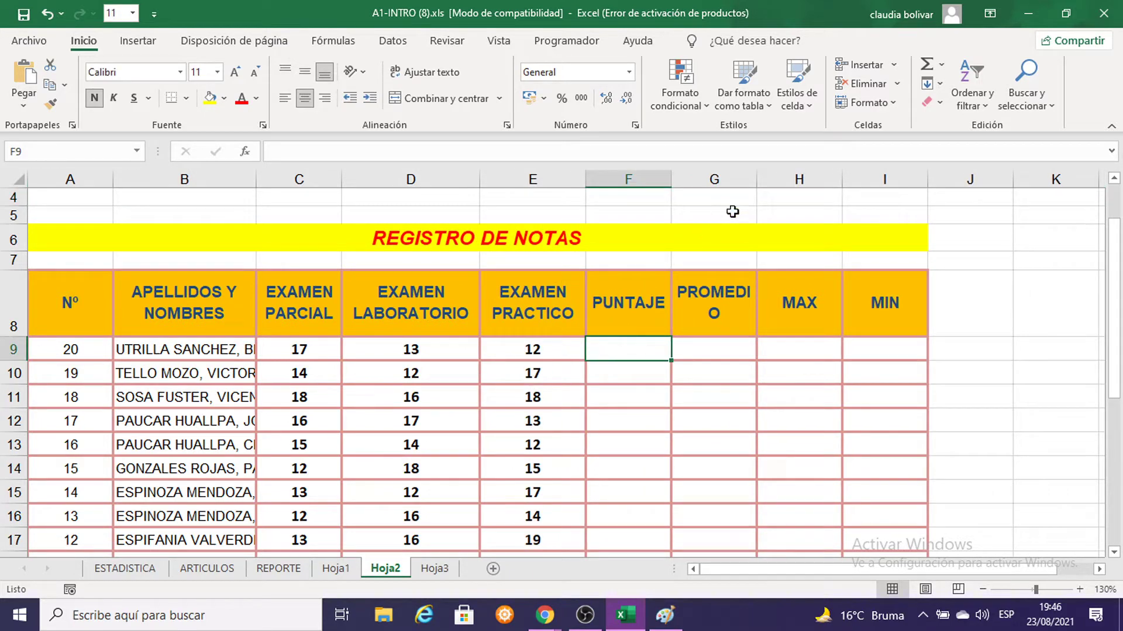
{"action": "left_click_drag", "start_coordinate": [756, 174], "coordinate": [785, 177]}
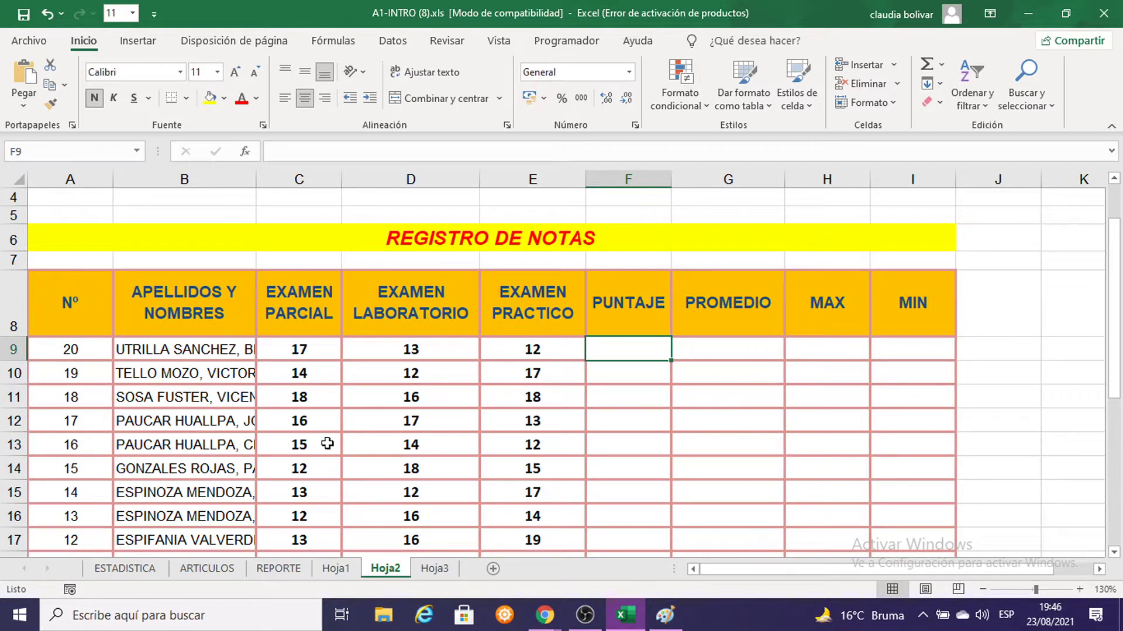
Sum the first student's scores into F9 with AutoSuma as =SUMA(C9:E9), giving 42
{"action": "left_click", "coordinate": [288, 353]}
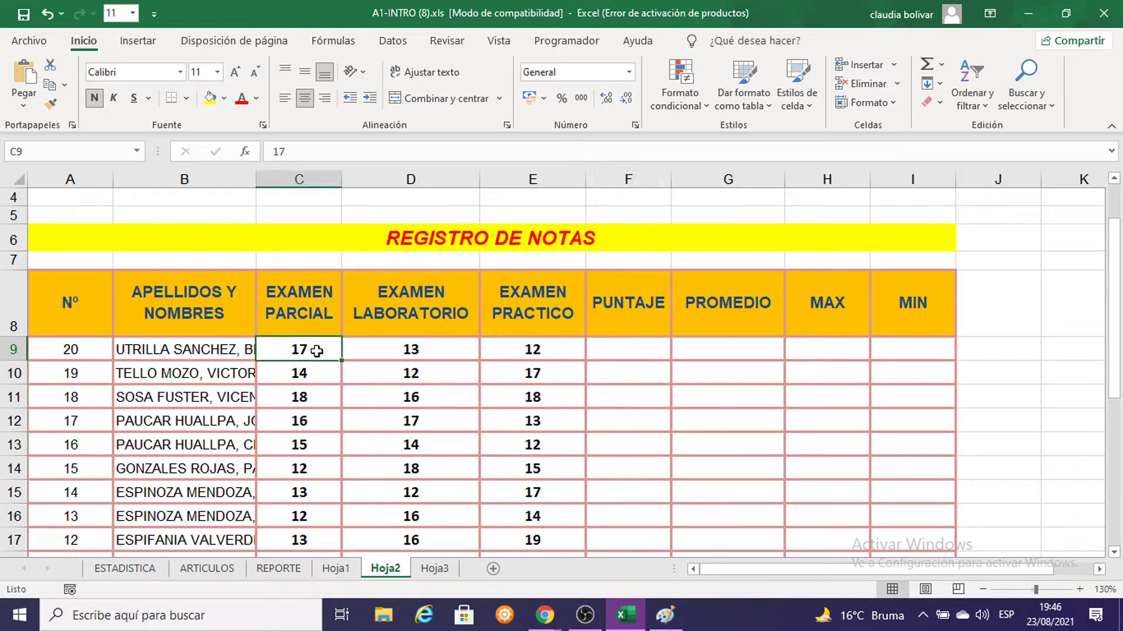
{"action": "left_click_drag", "start_coordinate": [316, 351], "coordinate": [601, 345]}
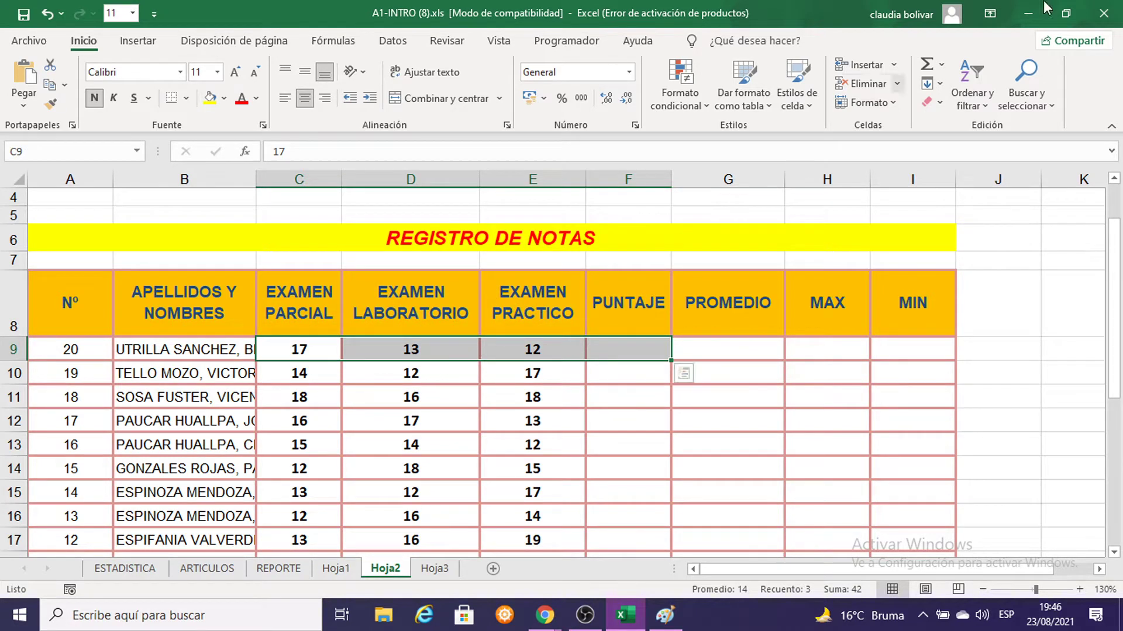
{"action": "left_click", "coordinate": [941, 64]}
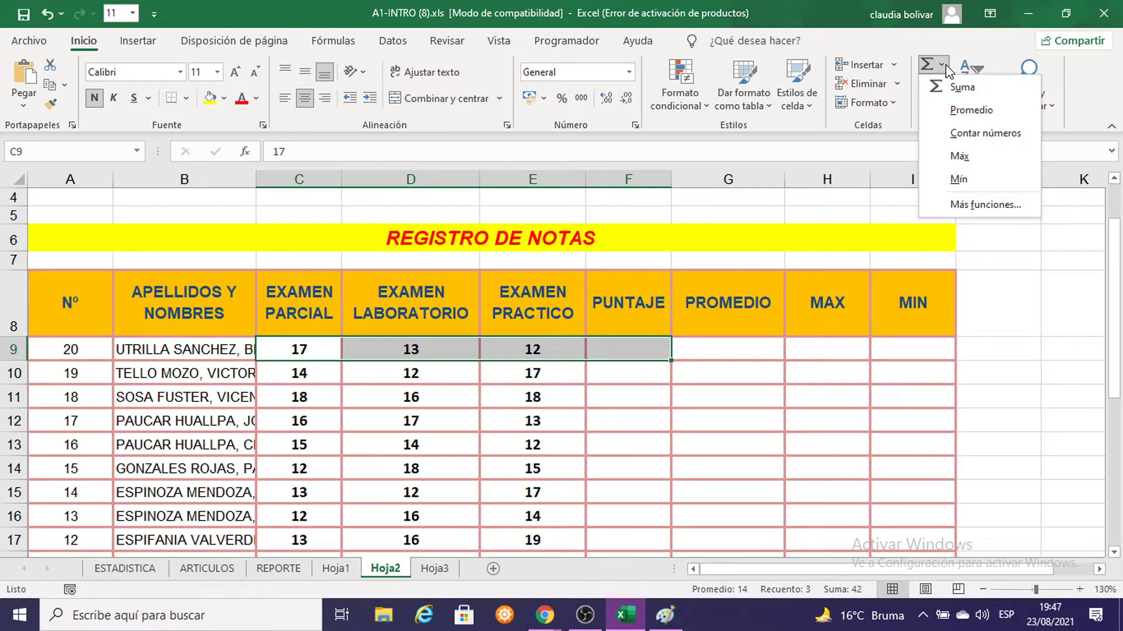
{"action": "left_click", "coordinate": [959, 87]}
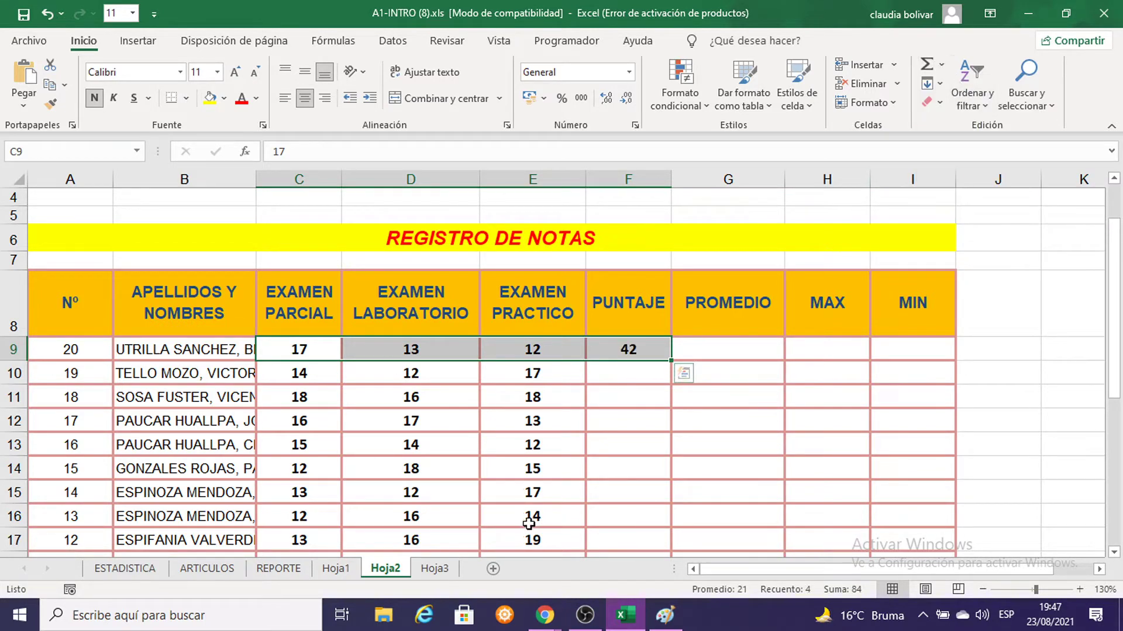
{"action": "double_click", "coordinate": [625, 351]}
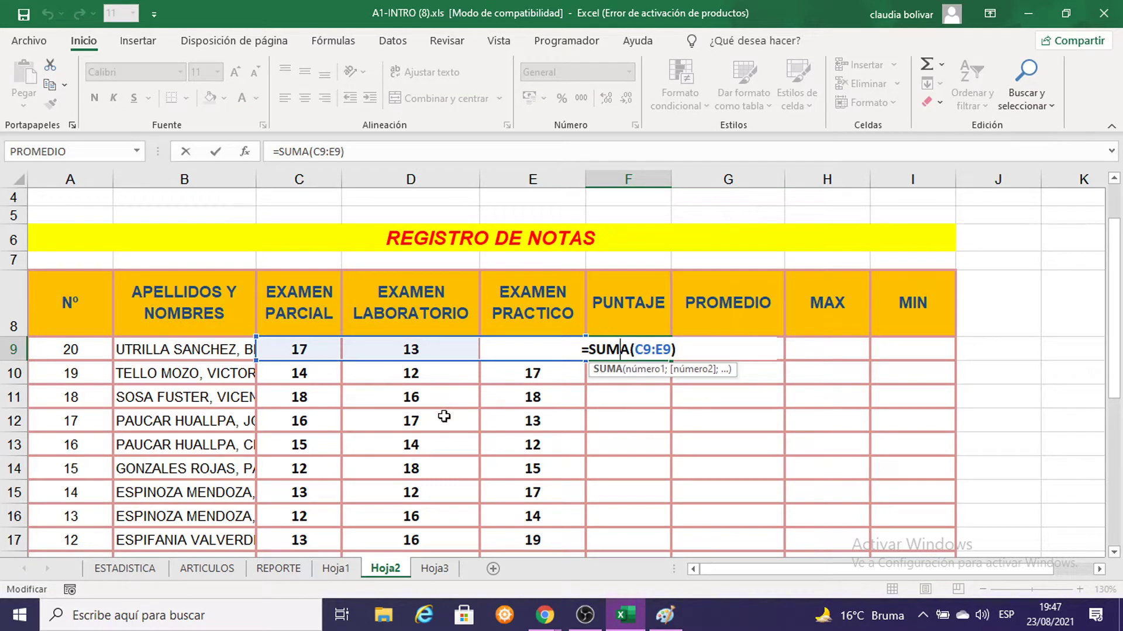
{"action": "key", "text": "Return"}
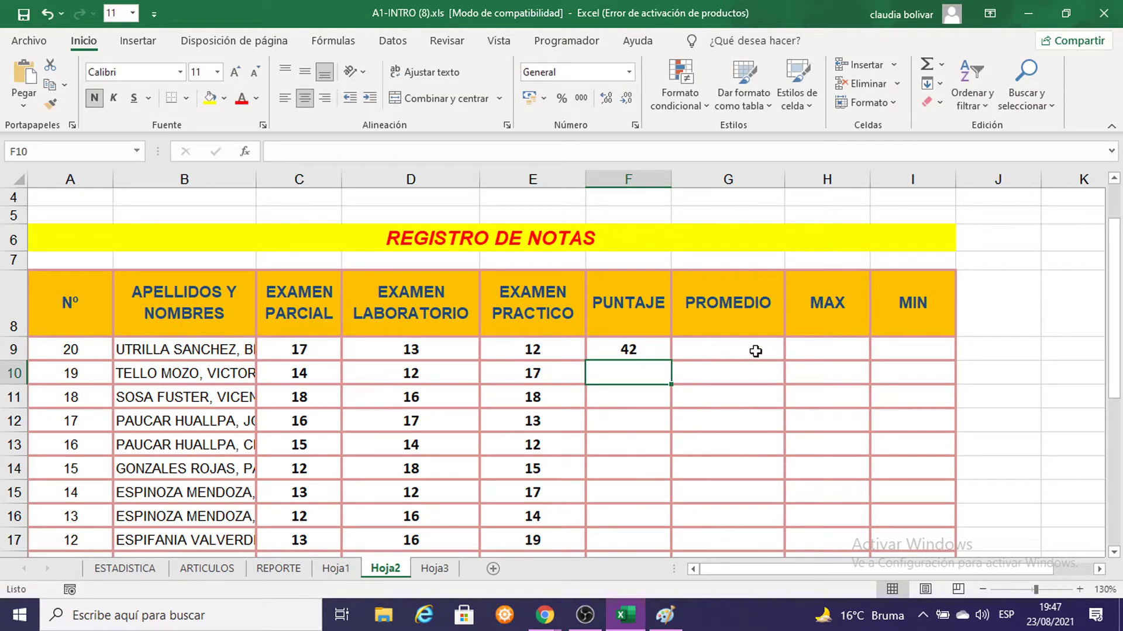
{"action": "left_click", "coordinate": [755, 351]}
{"action": "mouse_move", "coordinate": [901, 14]}
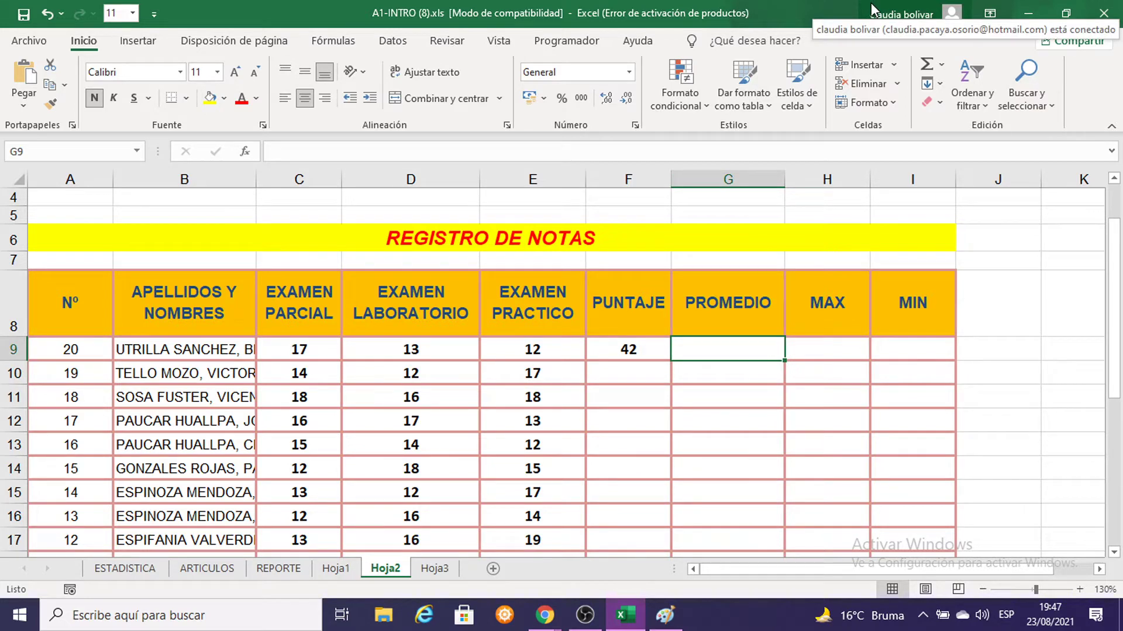
{"action": "left_click", "coordinate": [298, 350]}
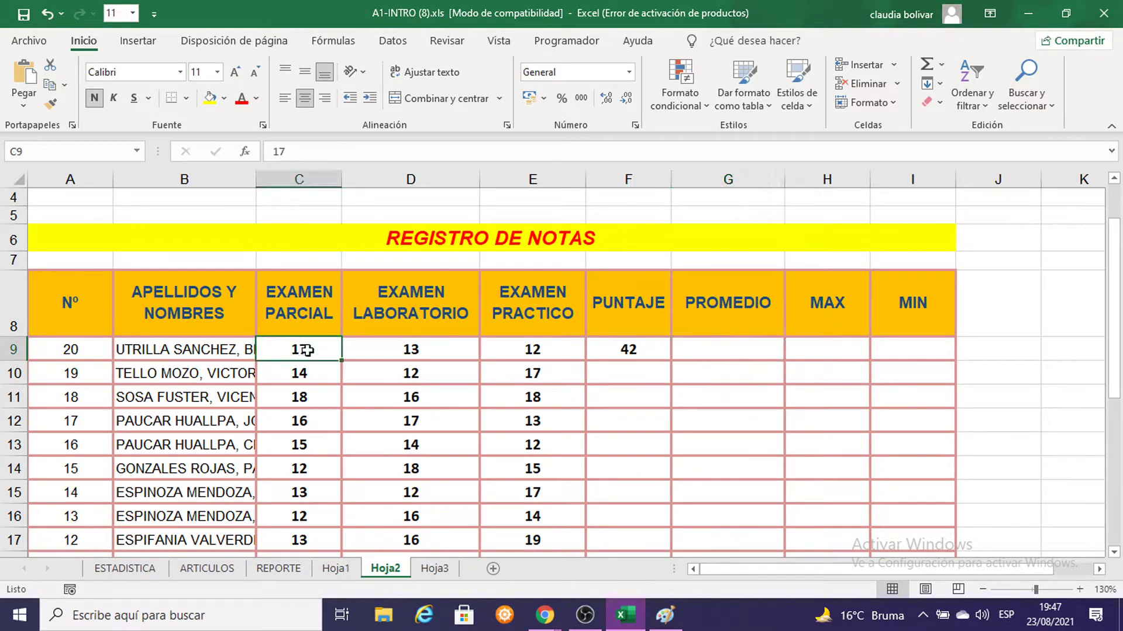
Put the average of C9:E9 in G9 with AutoSuma > Promedio, showing 14
{"action": "left_click_drag", "start_coordinate": [306, 350], "coordinate": [515, 344]}
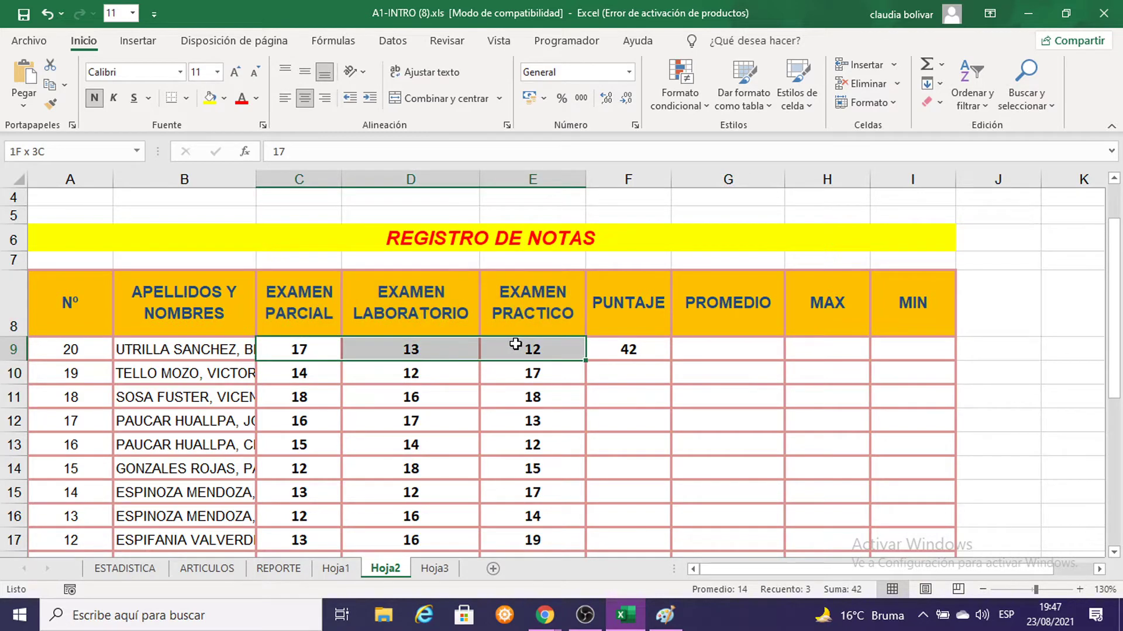
{"action": "mouse_move", "coordinate": [303, 351]}
{"action": "left_mouse_down"}
{"action": "mouse_move", "coordinate": [429, 337]}
{"action": "mouse_move", "coordinate": [503, 346]}
{"action": "left_mouse_up"}
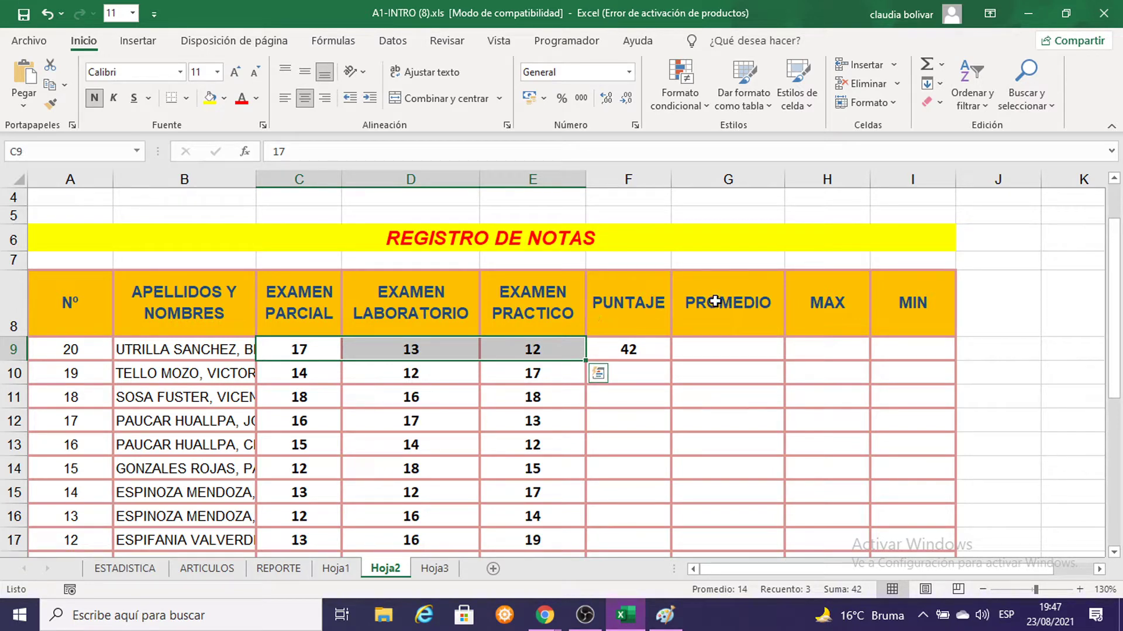
{"action": "left_click", "coordinate": [941, 64]}
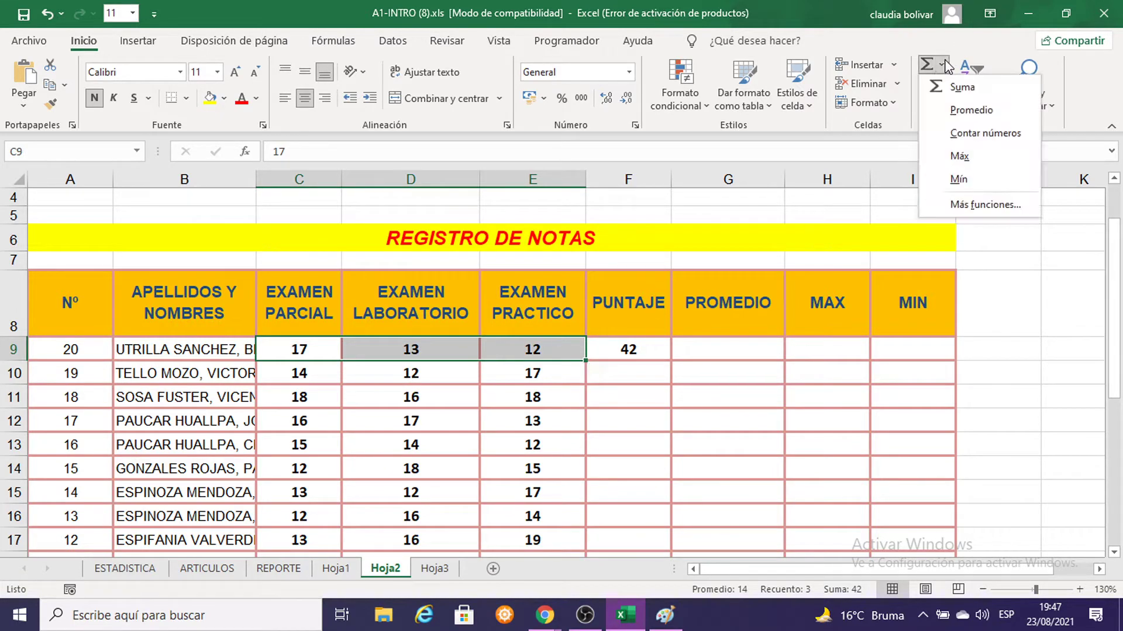
{"action": "left_click", "coordinate": [970, 110]}
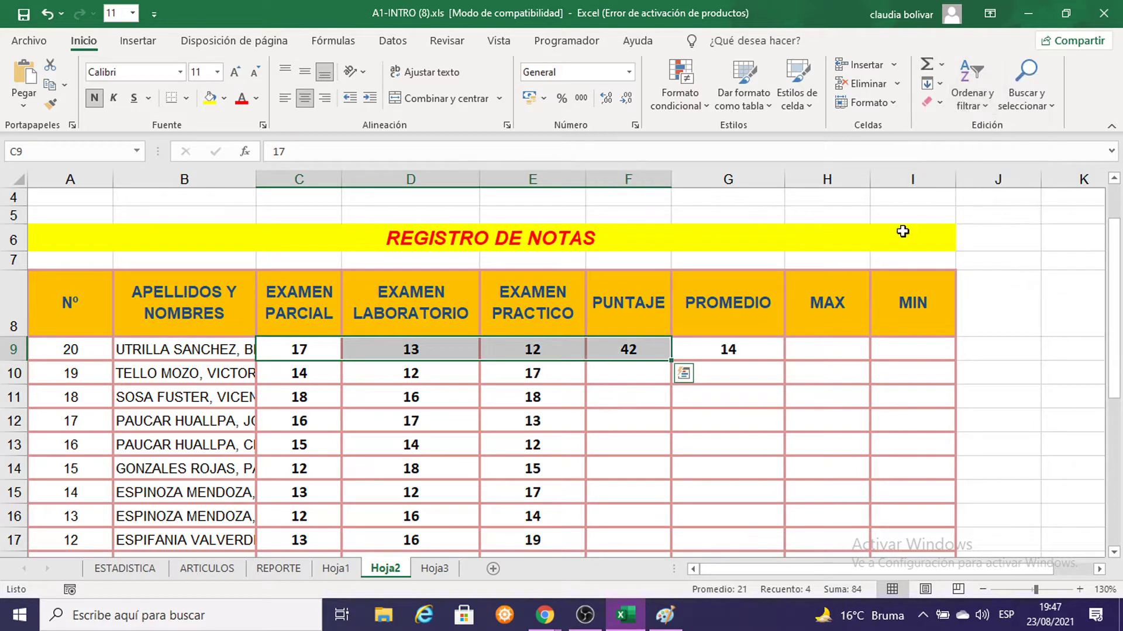
Put the highest score of C9:E9 in H9 with AutoSuma > Máx, showing 17
{"action": "left_click", "coordinate": [859, 353]}
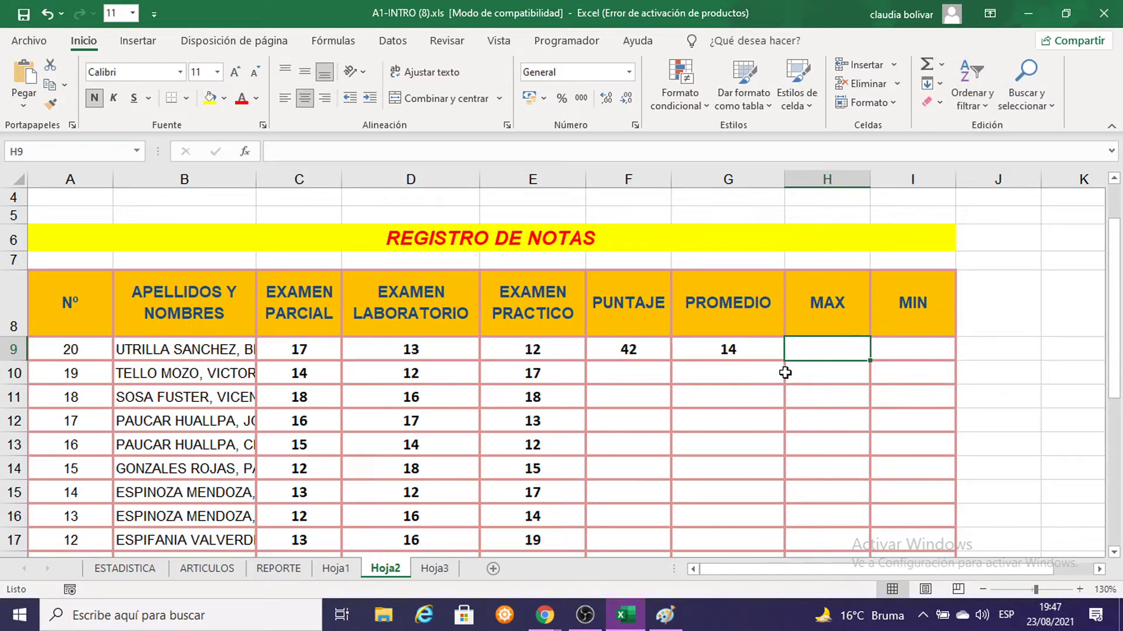
{"action": "mouse_move", "coordinate": [286, 349]}
{"action": "left_mouse_down"}
{"action": "mouse_move", "coordinate": [423, 335]}
{"action": "mouse_move", "coordinate": [533, 349]}
{"action": "left_mouse_up"}
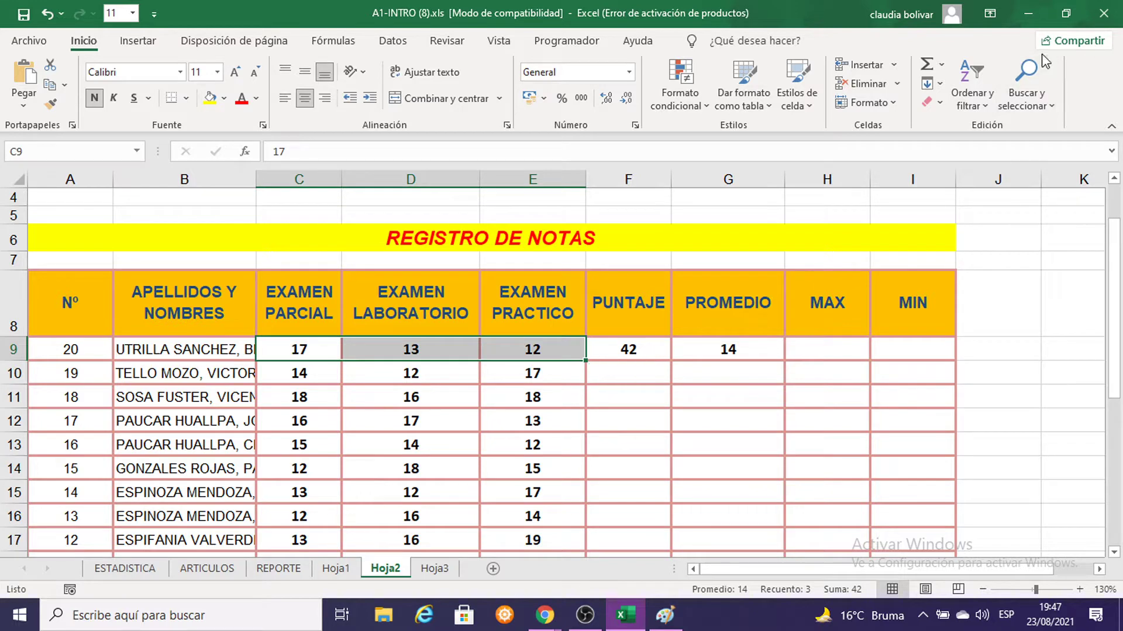
{"action": "left_click", "coordinate": [942, 64]}
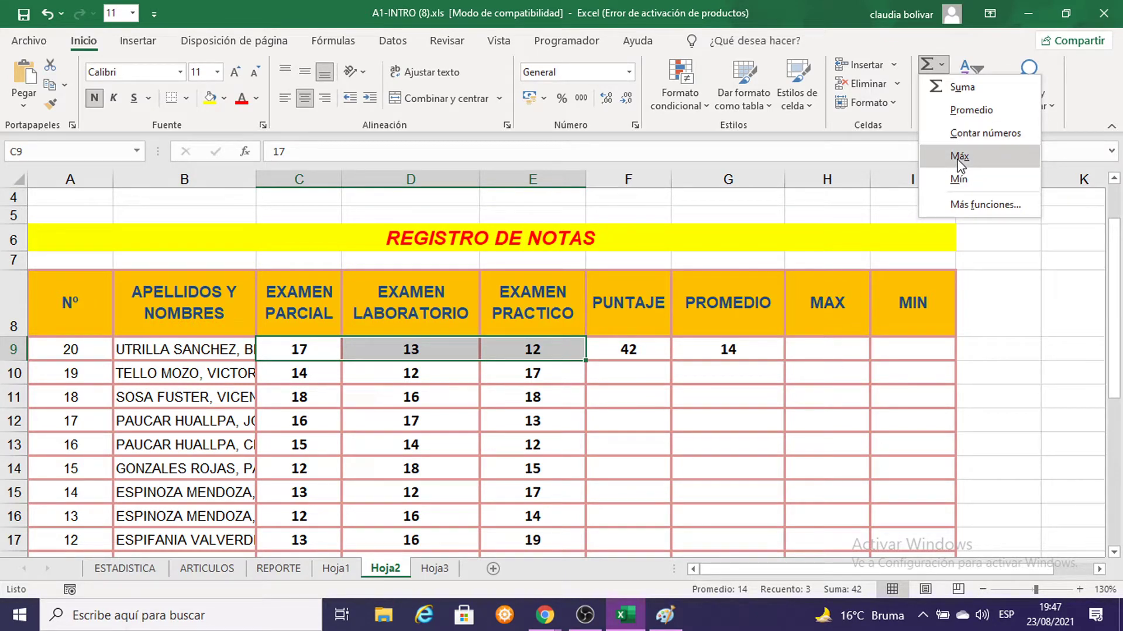
{"action": "left_click", "coordinate": [959, 157]}
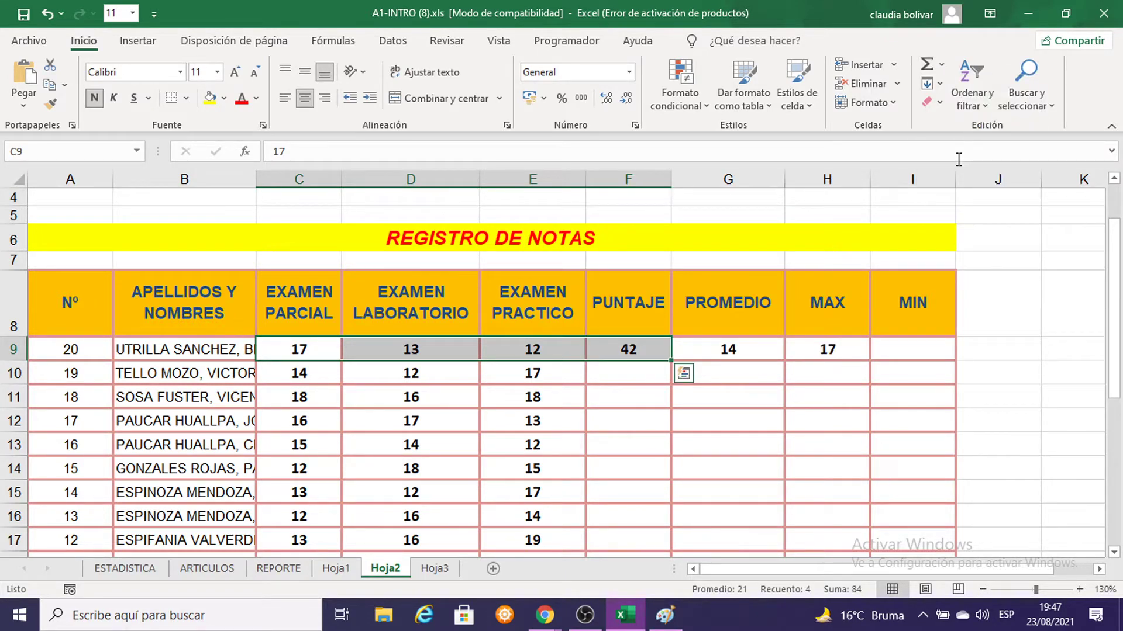
{"action": "left_click", "coordinate": [900, 351]}
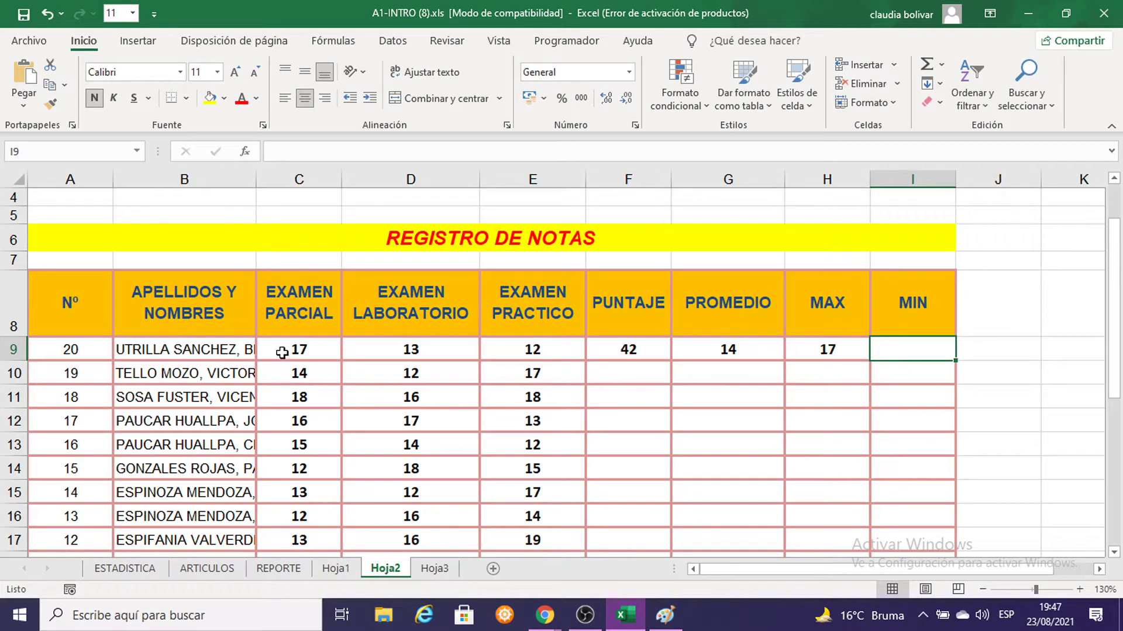
Compute the minimum of C9:E9 in I9 using AutoSuma > Mín, giving 12
{"action": "left_click_drag", "start_coordinate": [282, 352], "coordinate": [522, 343]}
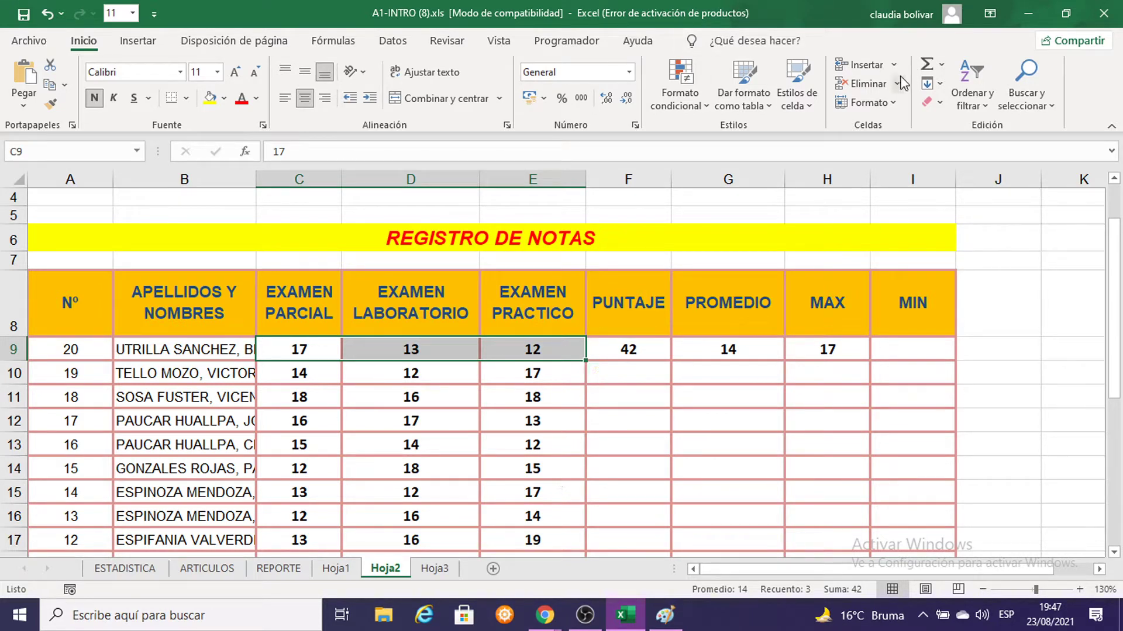
{"action": "left_click", "coordinate": [943, 66]}
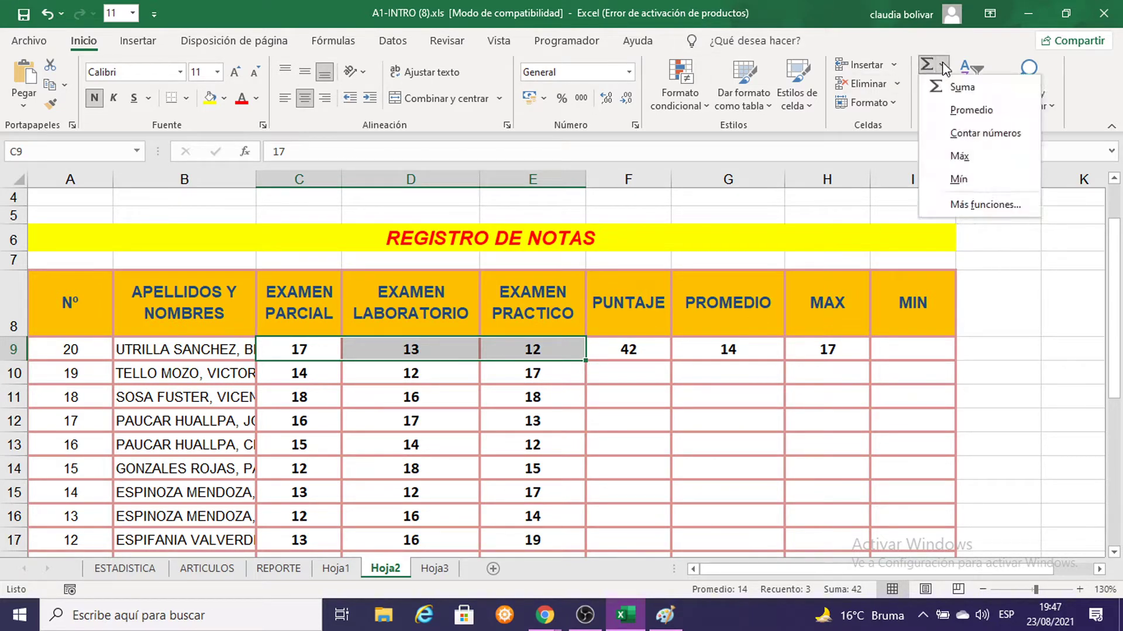
{"action": "left_click", "coordinate": [959, 180]}
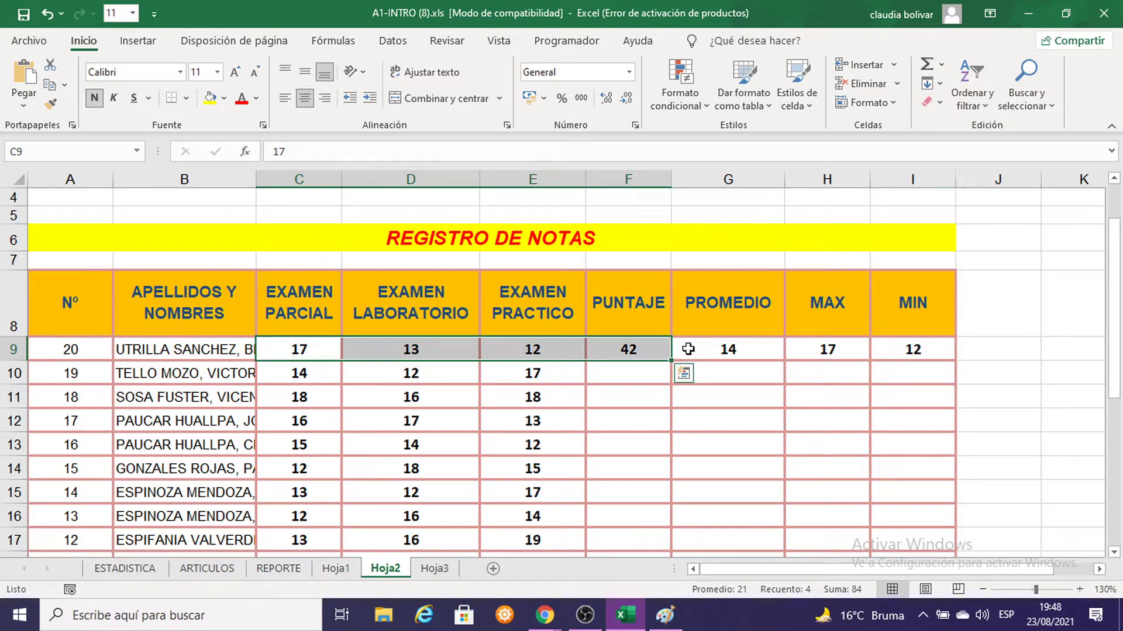
{"action": "left_click", "coordinate": [667, 615]}
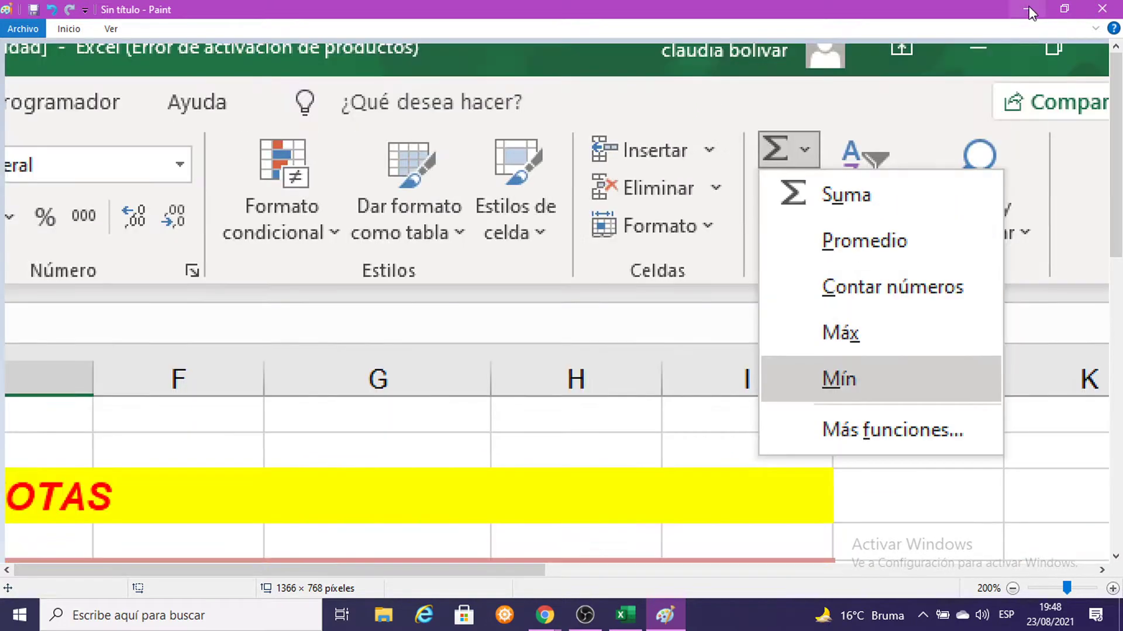
{"action": "left_click", "coordinate": [1031, 10]}
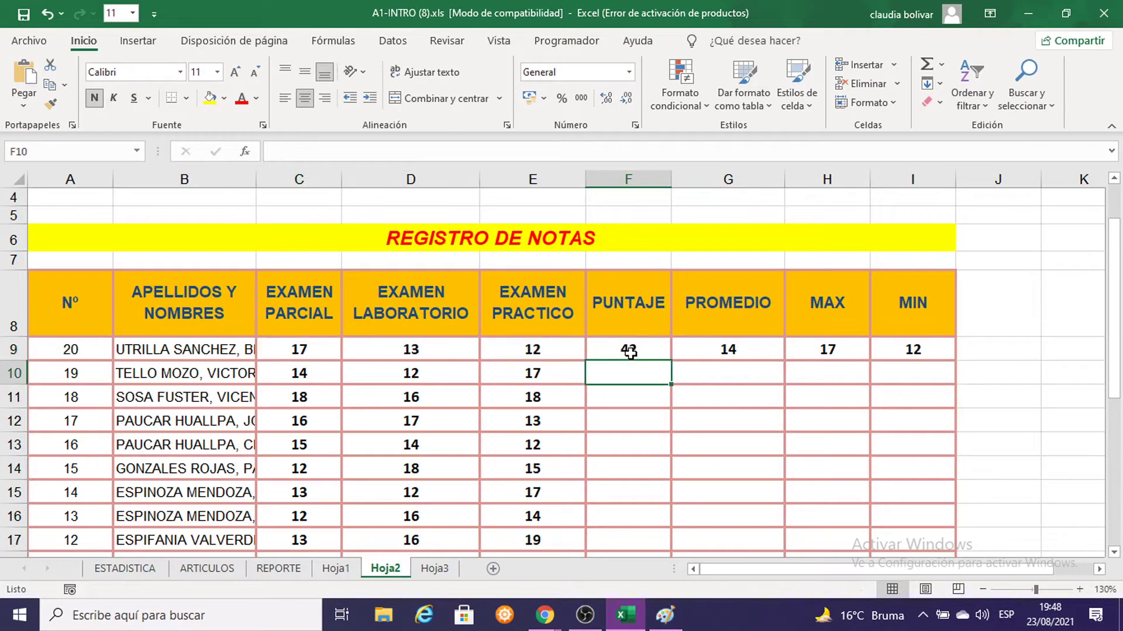
Review the PUNTAJE, MAX and MIN formulas in F9, H9 and I9 without changing them
{"action": "double_click", "coordinate": [629, 351]}
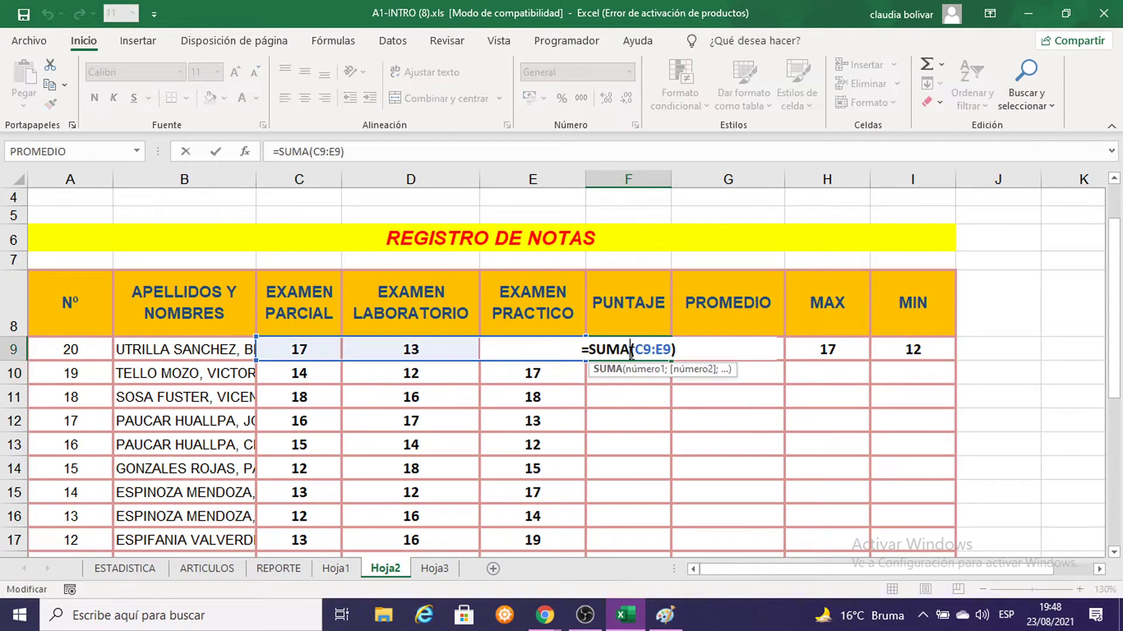
{"action": "key", "text": "Return"}
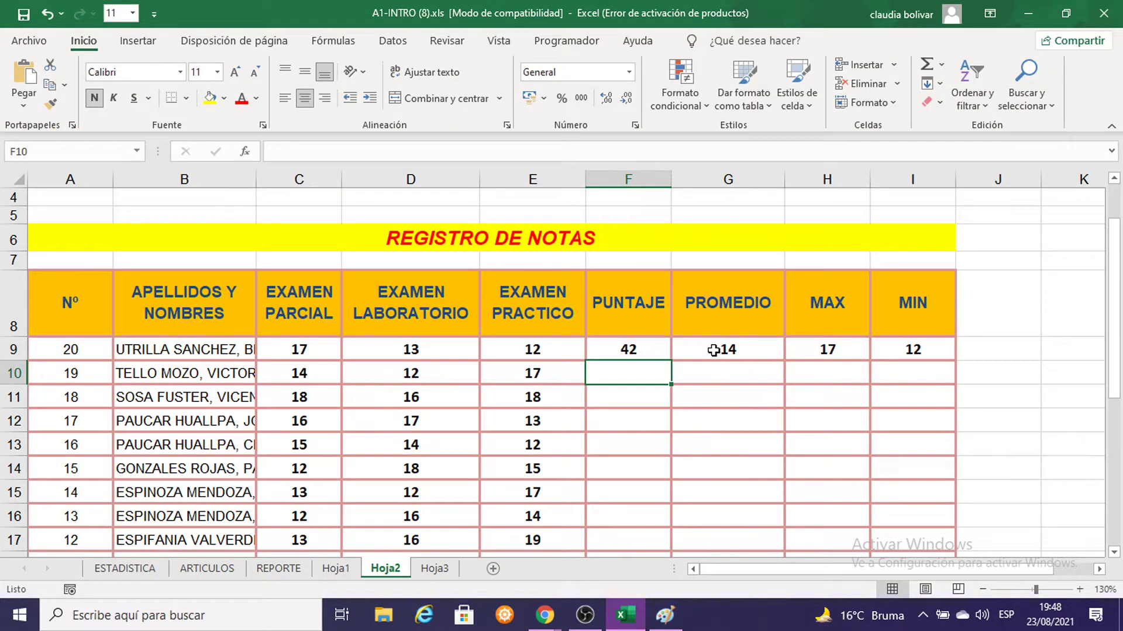
{"action": "left_click", "coordinate": [714, 351]}
{"action": "double_click", "coordinate": [817, 350]}
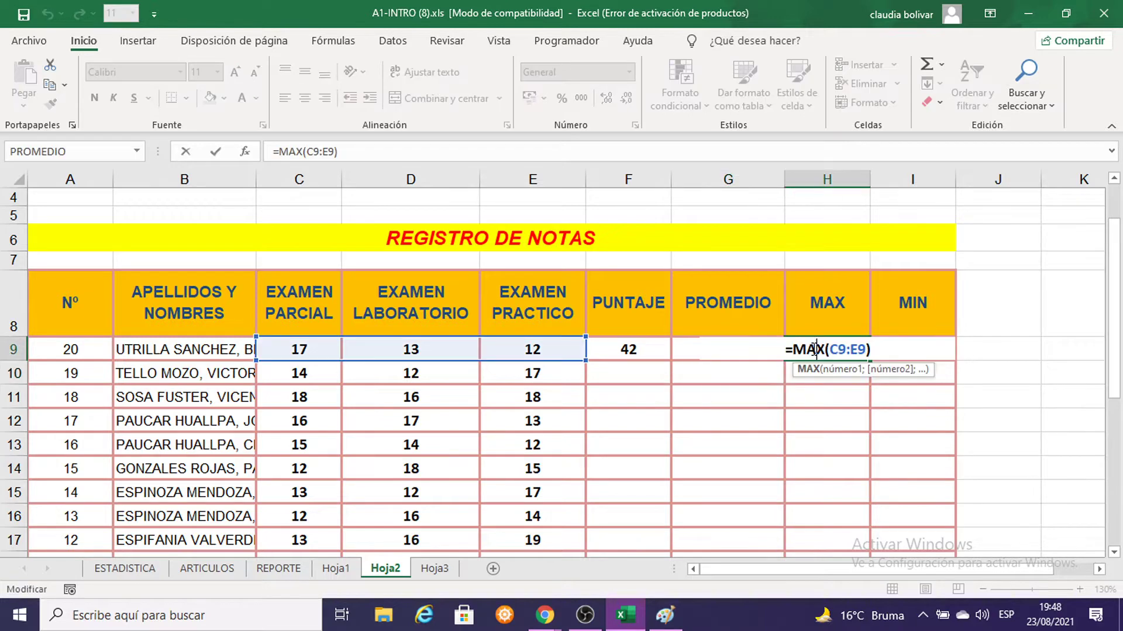
{"action": "key", "text": "Return"}
{"action": "double_click", "coordinate": [911, 349]}
{"action": "key", "text": "Return"}
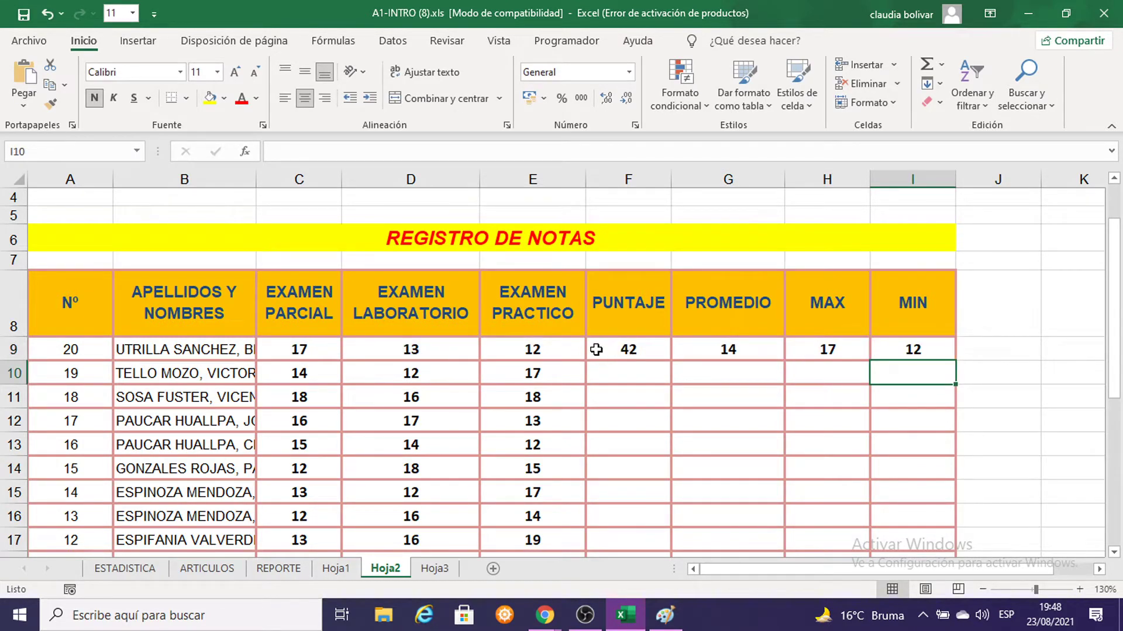
Copy the F9:I9 formulas down to every student row through row 20
{"action": "left_click_drag", "start_coordinate": [596, 349], "coordinate": [899, 342]}
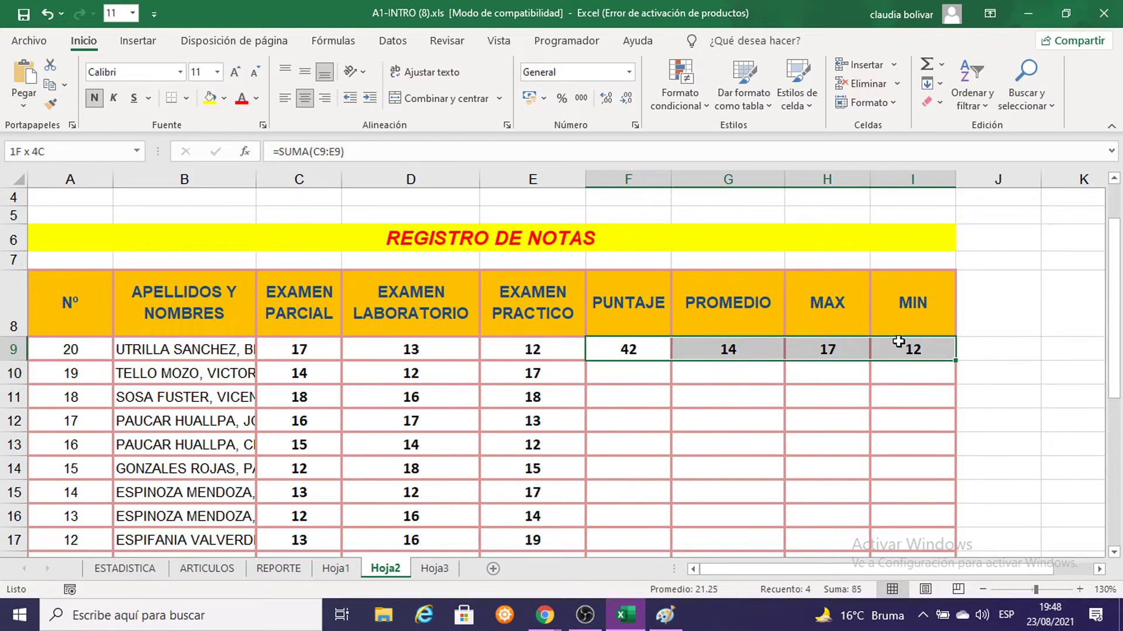
{"action": "left_click_drag", "start_coordinate": [609, 347], "coordinate": [918, 348]}
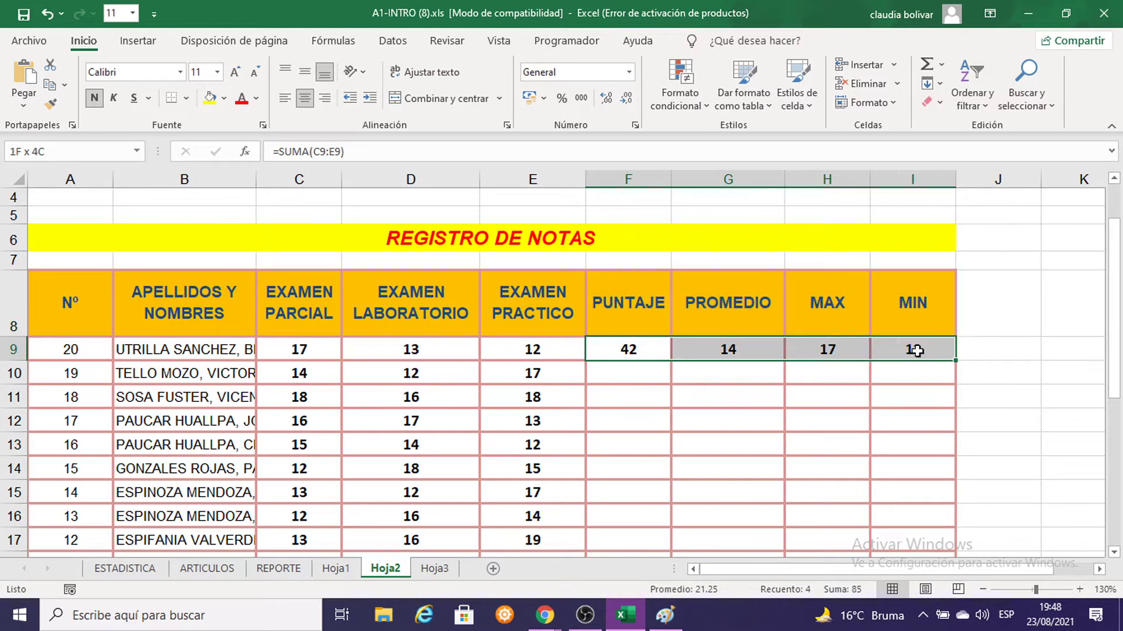
{"action": "double_click", "coordinate": [955, 360]}
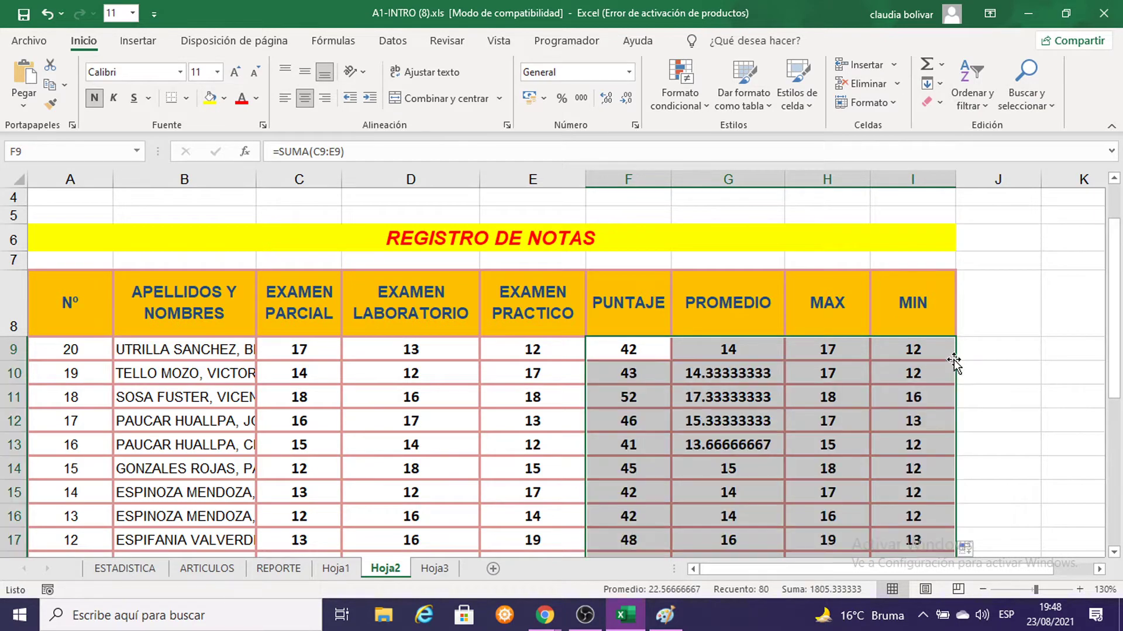
{"action": "scroll", "coordinate": [952, 351], "scroll_direction": "down", "scroll_amount": 5}
{"action": "scroll", "coordinate": [951, 349], "scroll_direction": "up", "scroll_amount": 1}
{"action": "scroll", "coordinate": [951, 348], "scroll_direction": "up", "scroll_amount": 4}
{"action": "scroll", "coordinate": [853, 396], "scroll_direction": "down", "scroll_amount": 1}
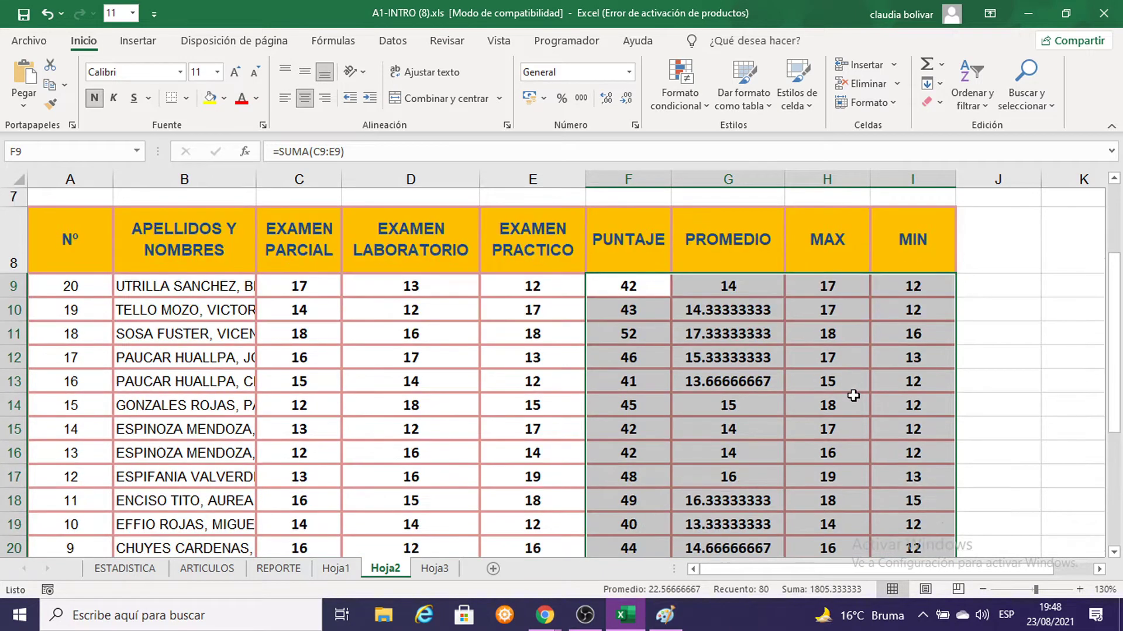
{"action": "key", "text": "ctrl+z"}
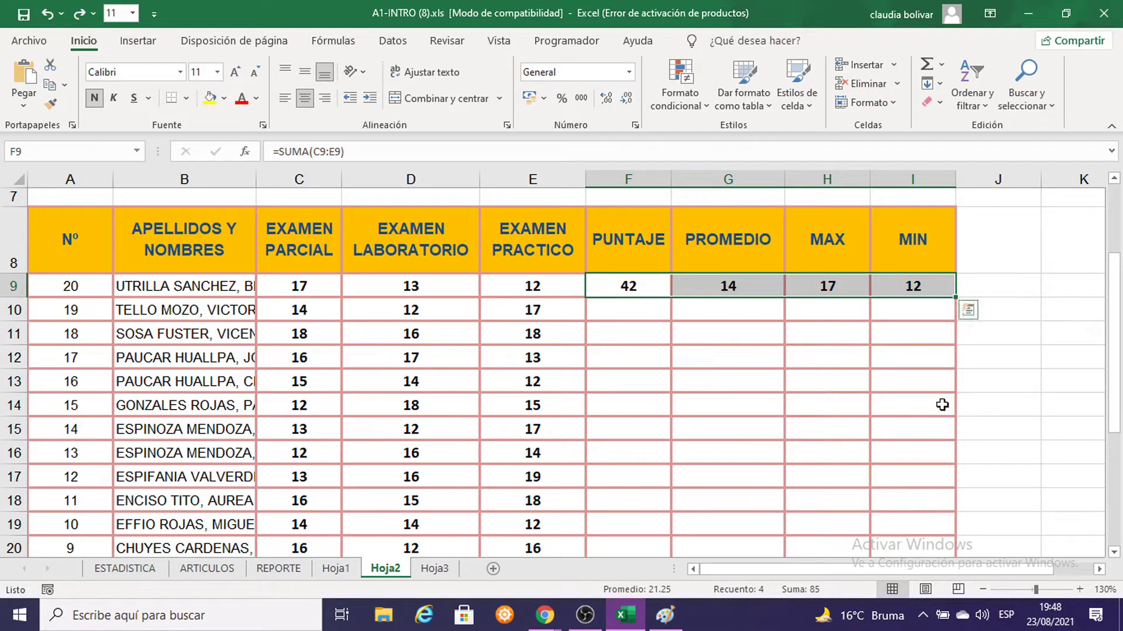
{"action": "double_click", "coordinate": [955, 297]}
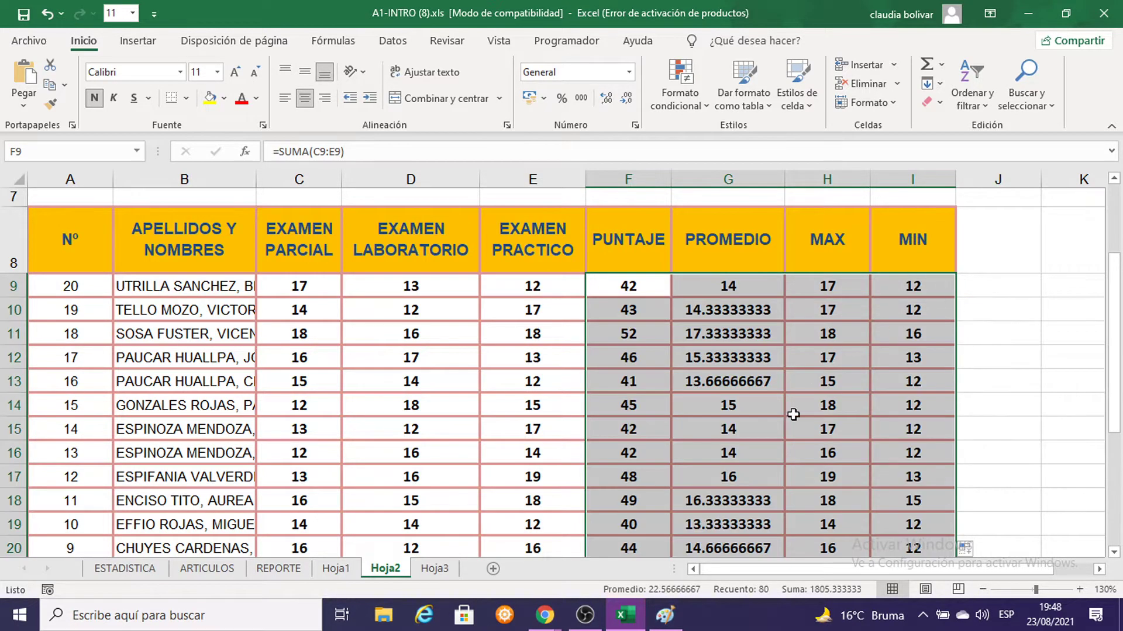
{"action": "left_click", "coordinate": [669, 614]}
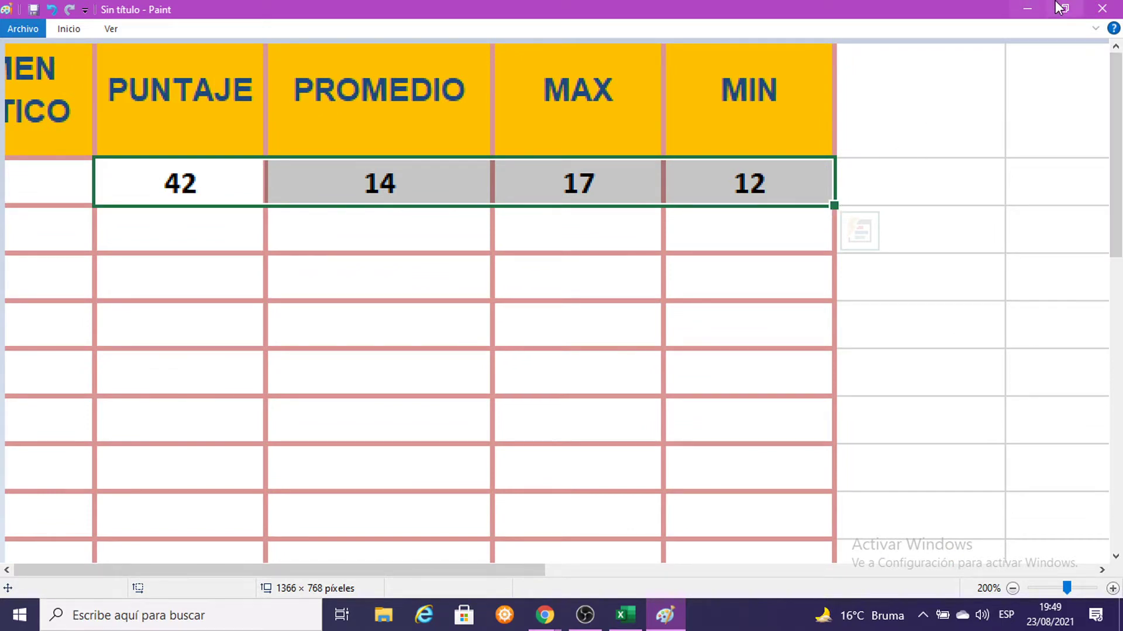
{"action": "left_click", "coordinate": [1027, 9]}
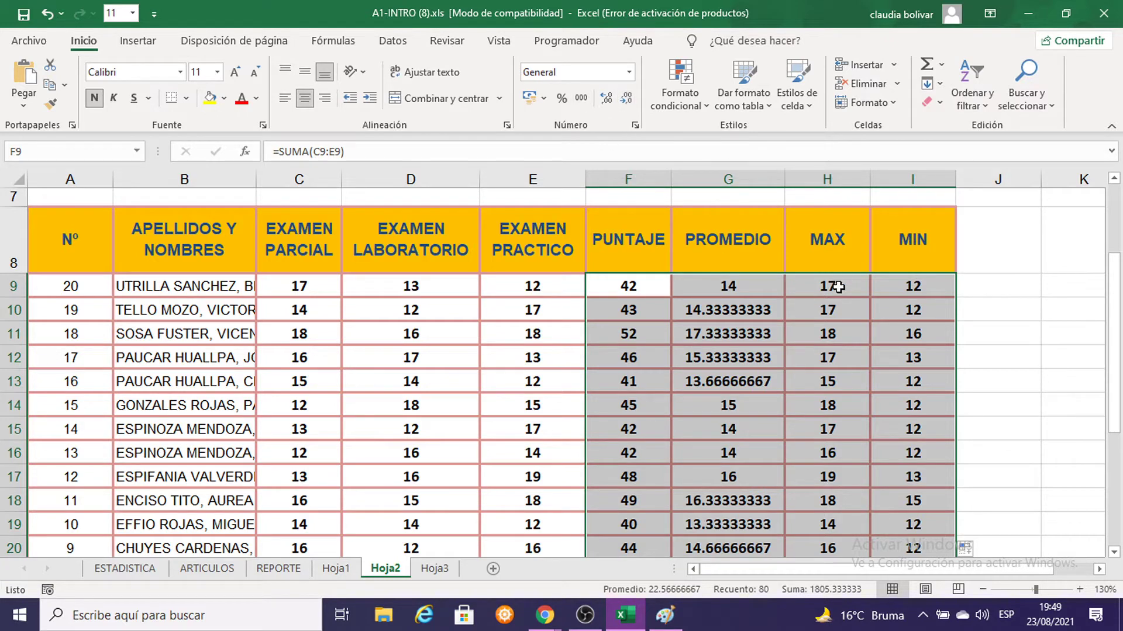
Format the PUNTAJE to MIN results as Número with 0 decimal places
{"action": "right_click", "coordinate": [730, 347]}
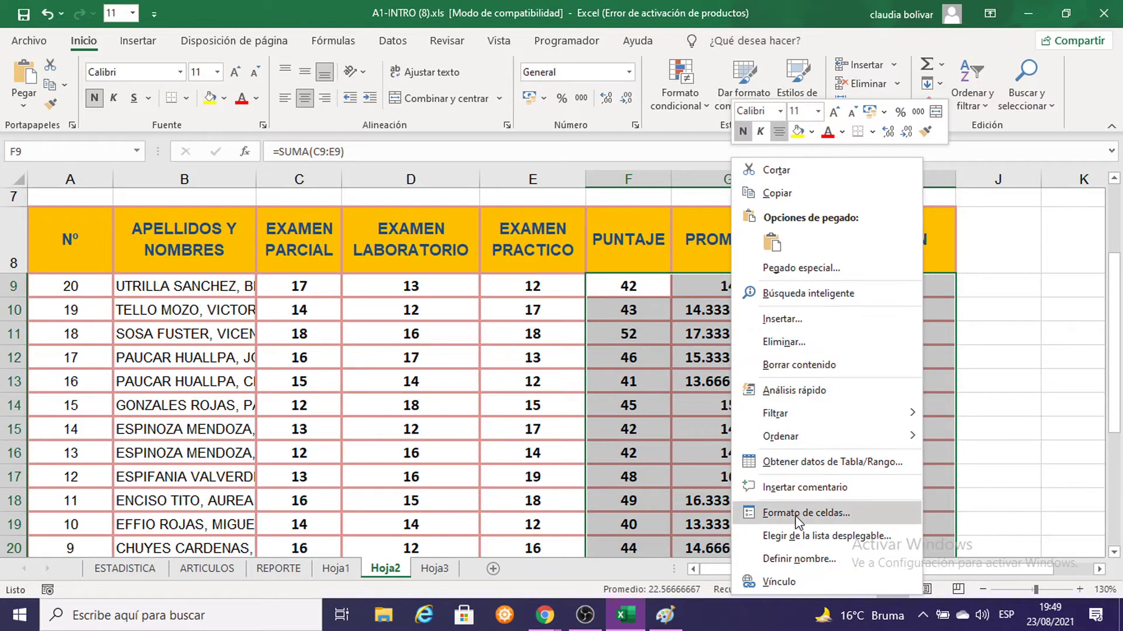
{"action": "key", "text": "ctrl+1"}
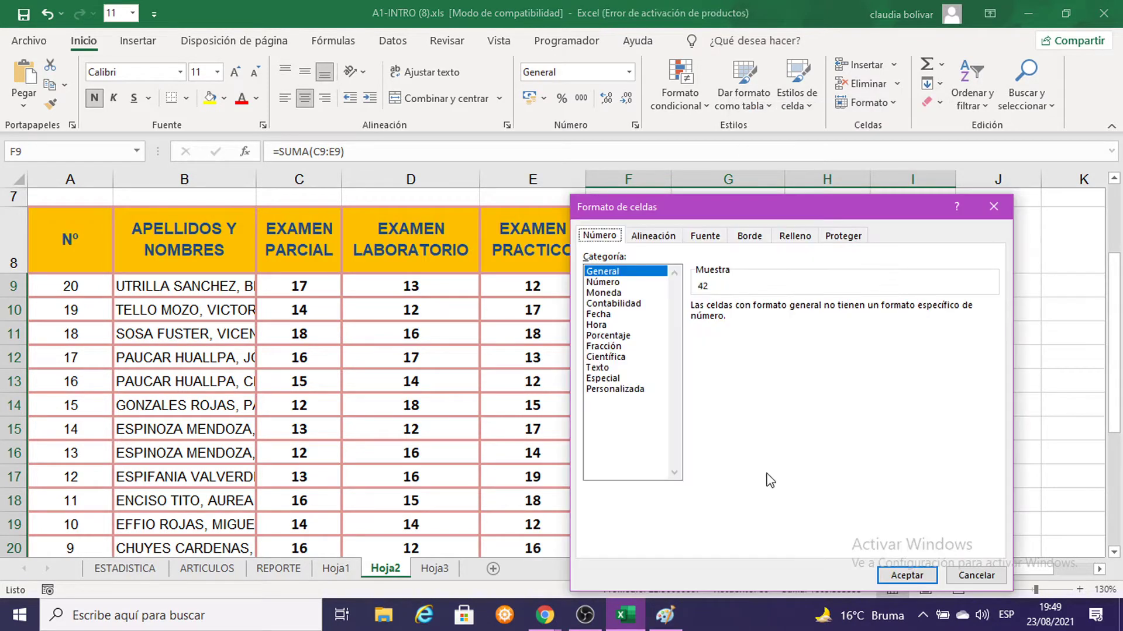
{"action": "left_click_drag", "start_coordinate": [661, 207], "coordinate": [307, 174]}
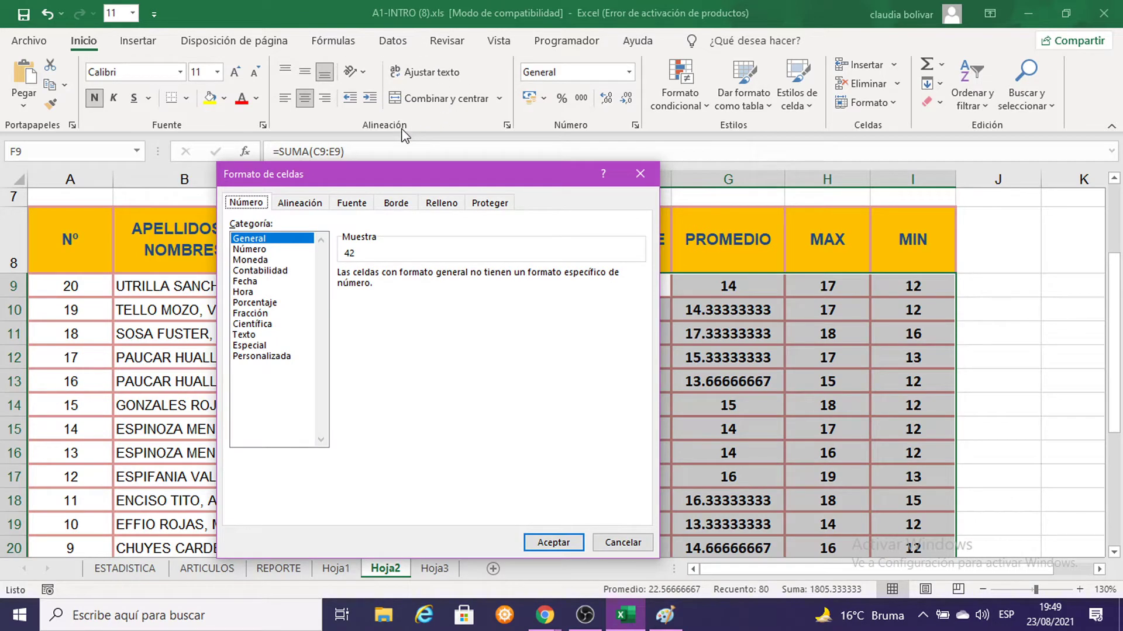
{"action": "left_click", "coordinate": [266, 250]}
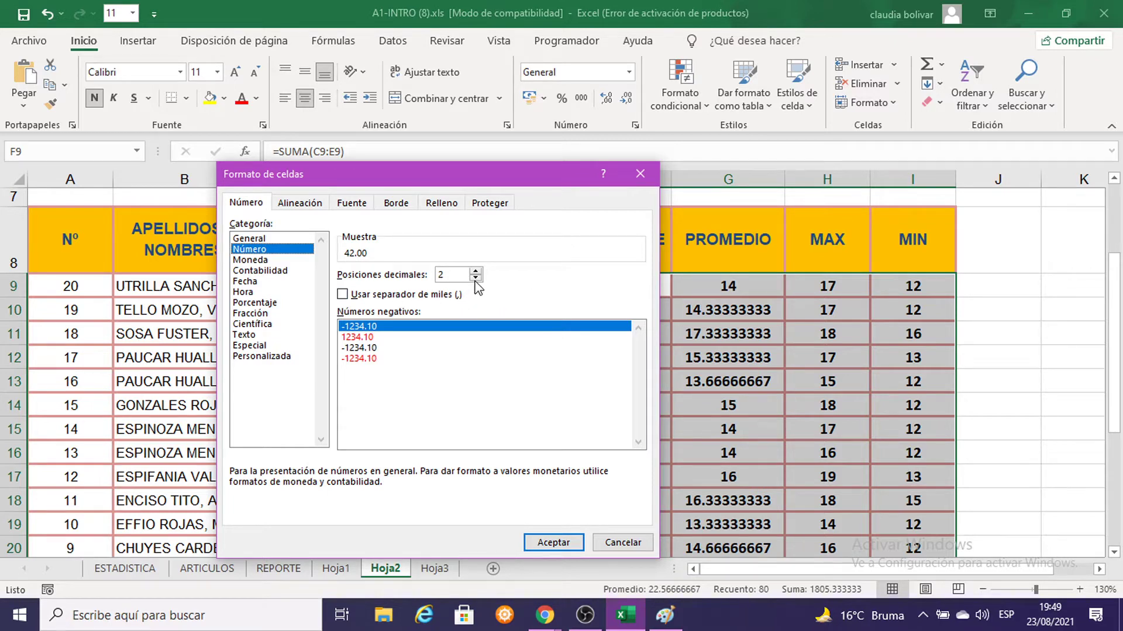
{"action": "left_click", "coordinate": [475, 279]}
{"action": "left_click", "coordinate": [475, 278]}
{"action": "left_click", "coordinate": [666, 614]}
{"action": "key", "text": "ctrl+v"}
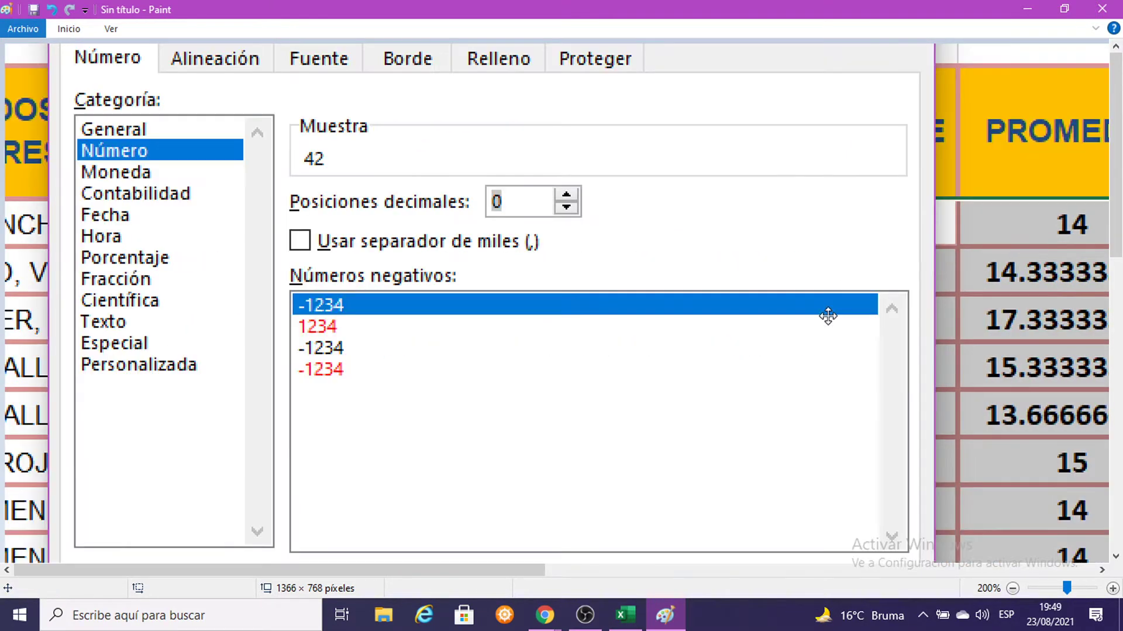
{"action": "left_click", "coordinate": [1019, 5]}
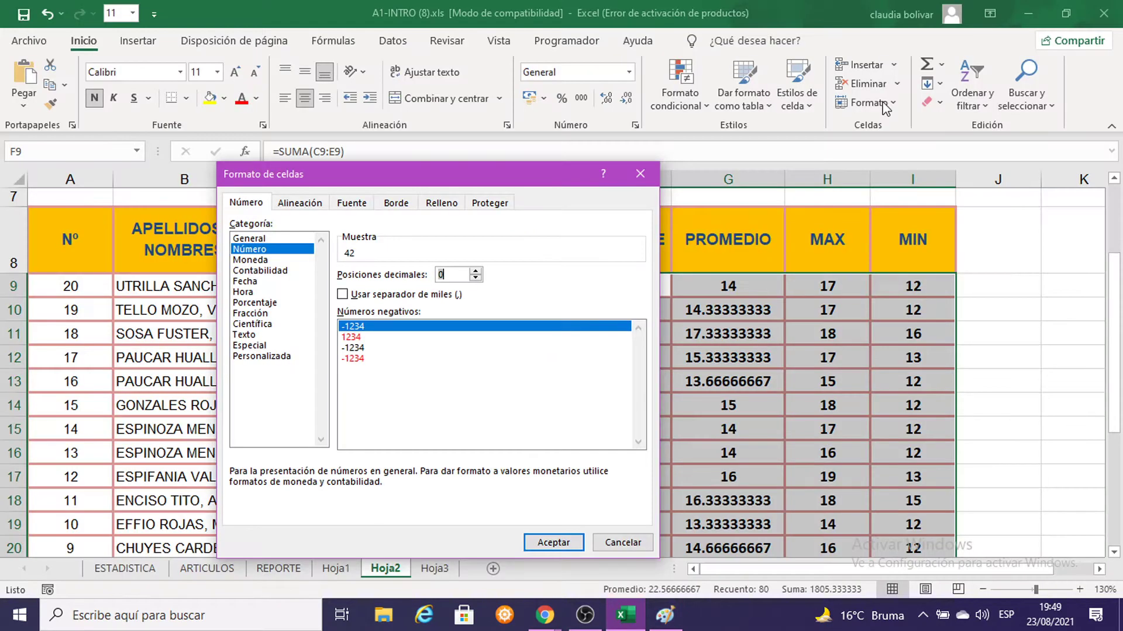
{"action": "left_click", "coordinate": [573, 541]}
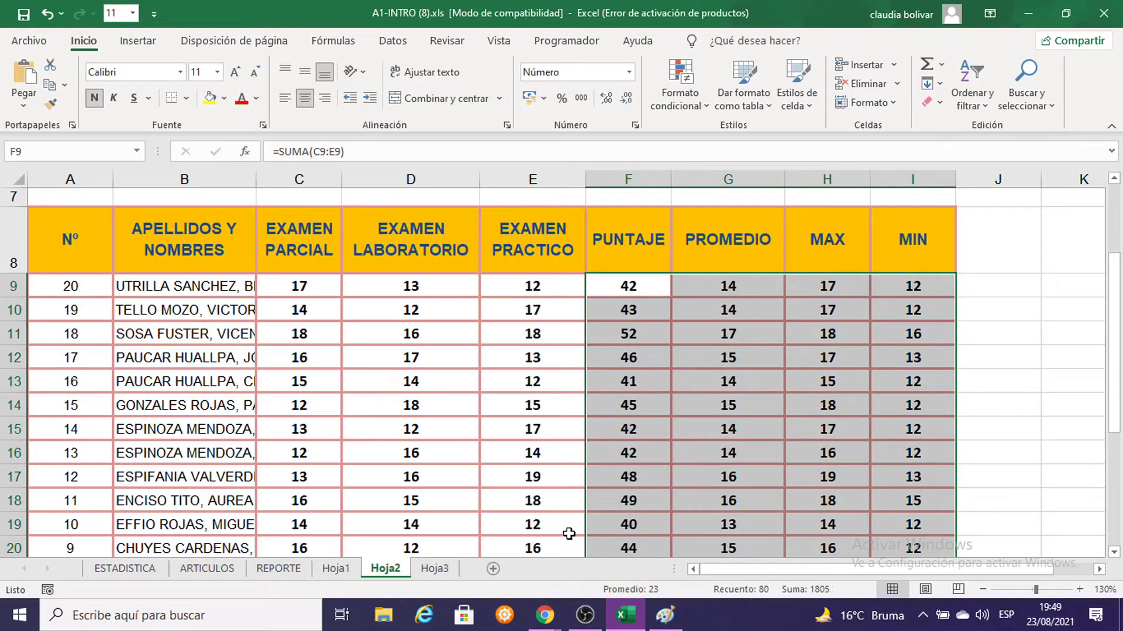
{"action": "scroll", "coordinate": [871, 339], "scroll_direction": "up", "scroll_amount": 1}
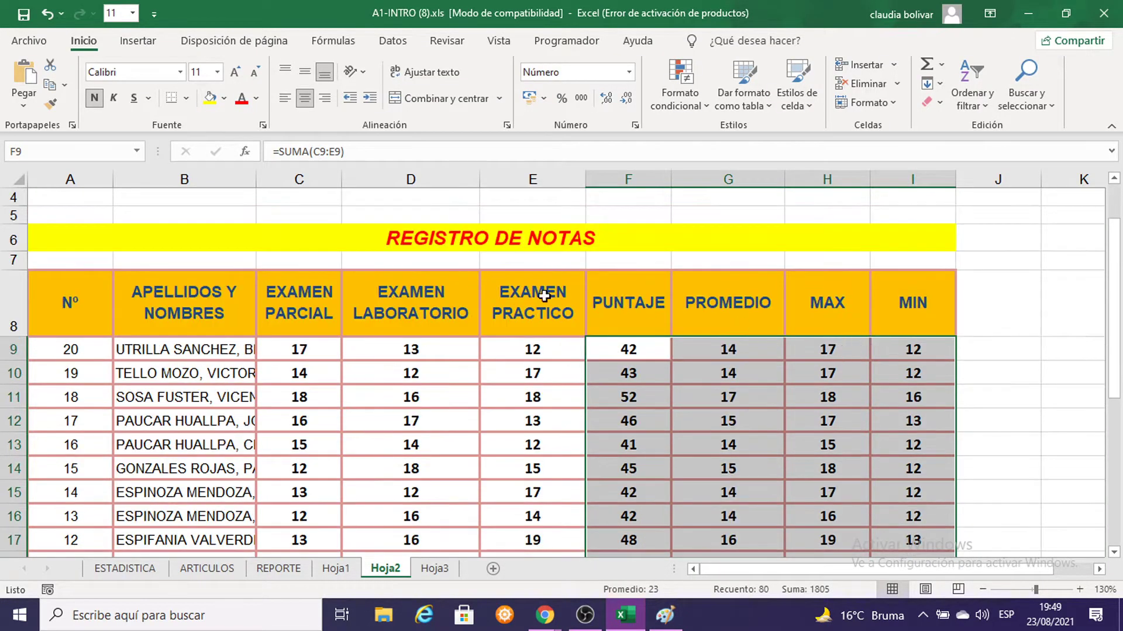
Drag header row 8 much taller, to a height of 99.00 (132 píxeles)
{"action": "left_click", "coordinate": [397, 307]}
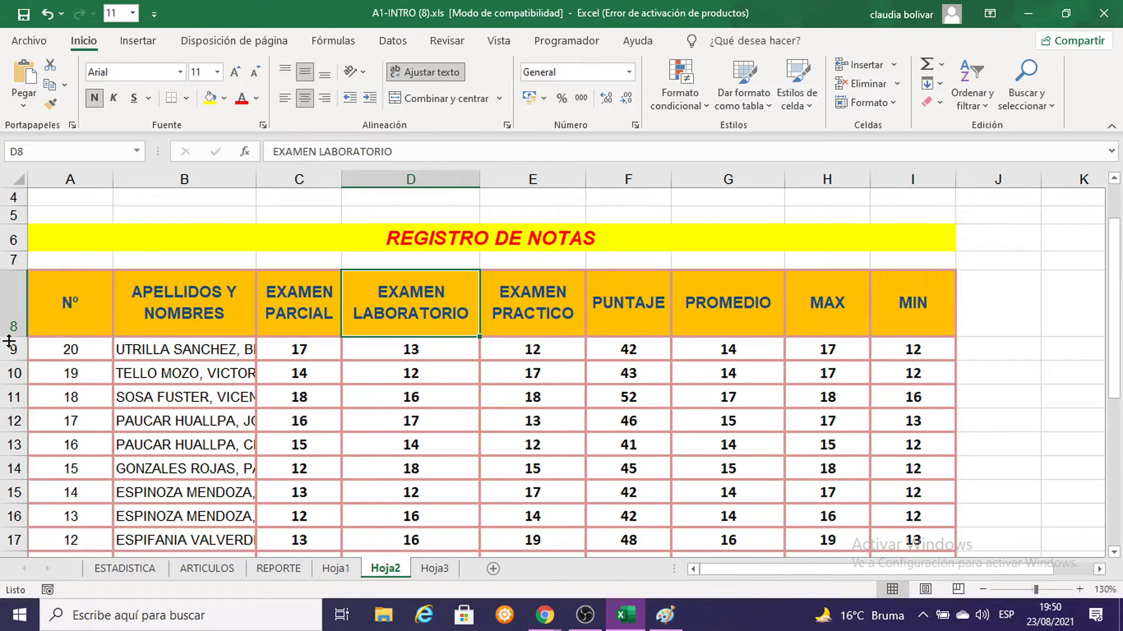
{"action": "left_click_drag", "start_coordinate": [10, 338], "coordinate": [10, 337]}
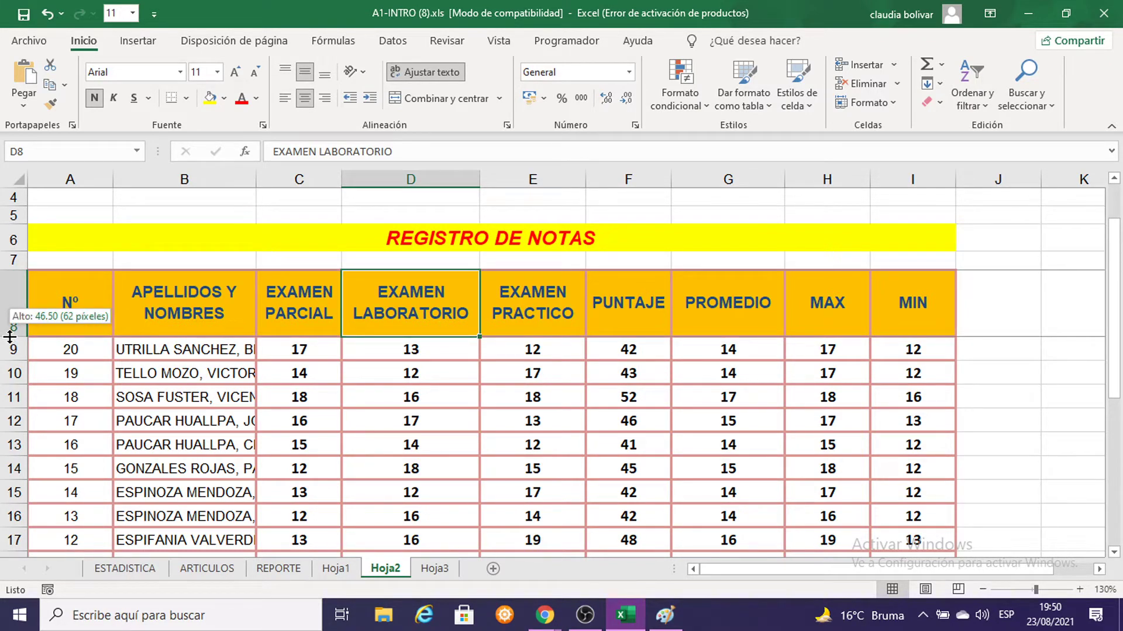
{"action": "left_click_drag", "start_coordinate": [10, 337], "coordinate": [11, 409]}
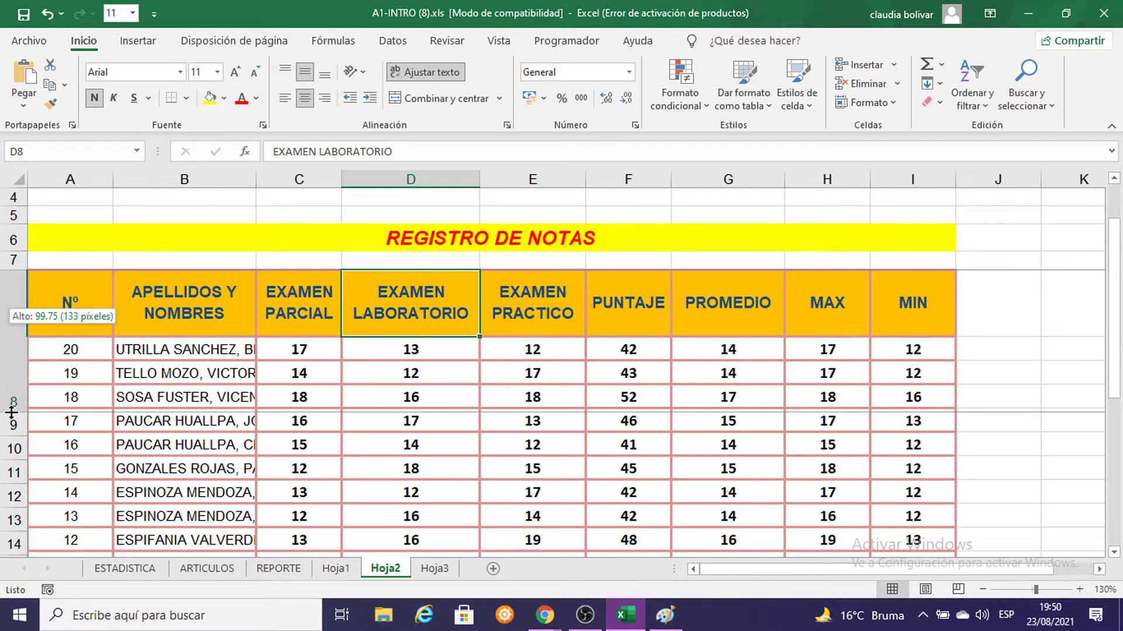
{"action": "left_click_drag", "start_coordinate": [11, 408], "coordinate": [12, 412]}
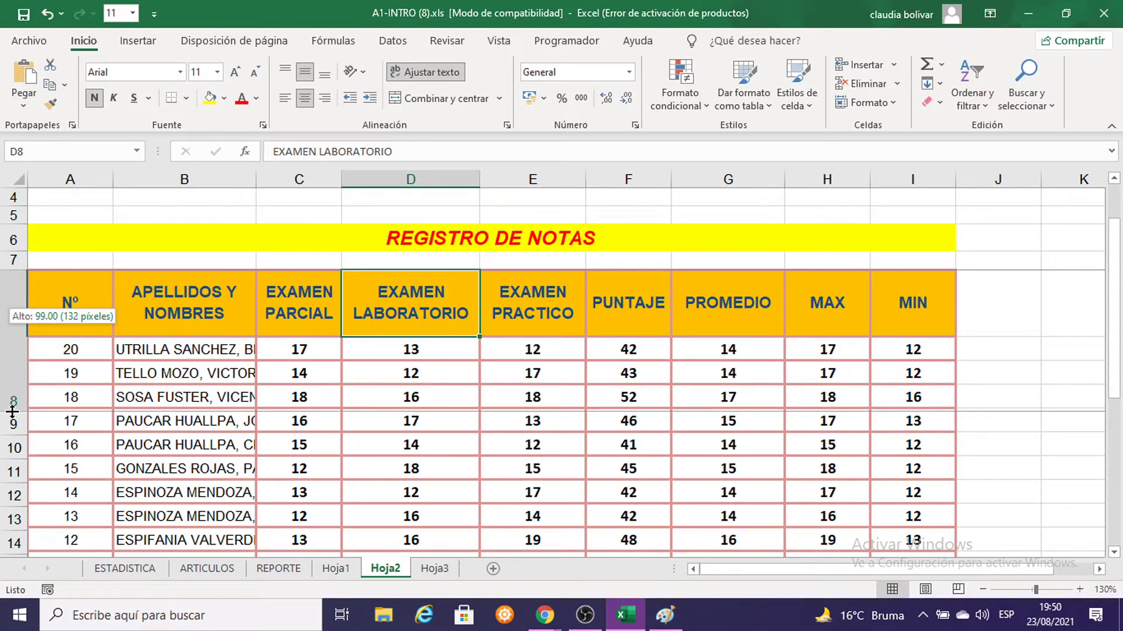
{"action": "left_click_drag", "start_coordinate": [12, 411], "coordinate": [12, 412]}
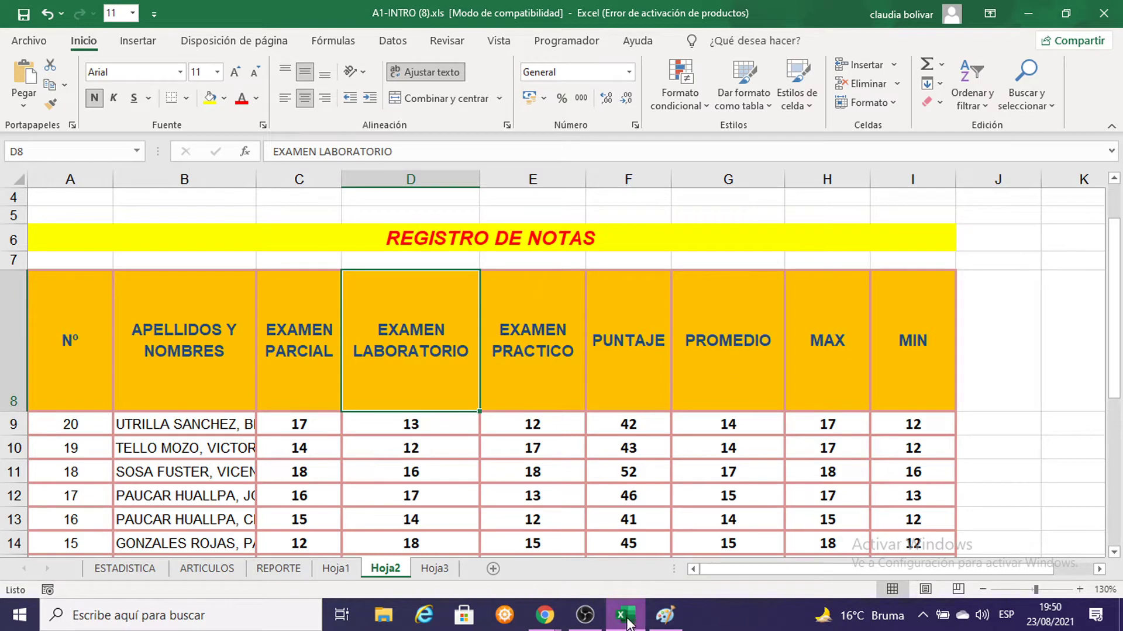
Paste the sheet screenshot into Paint, then undo the row 8 height change in Excel
{"action": "left_click", "coordinate": [665, 615]}
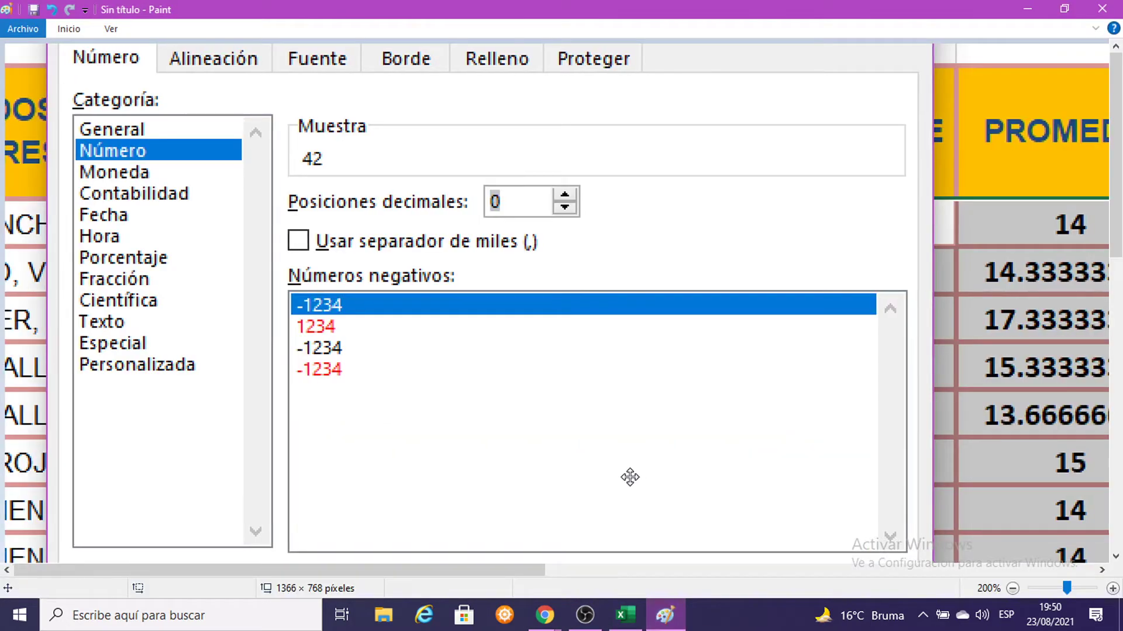
{"action": "key", "text": "ctrl+v"}
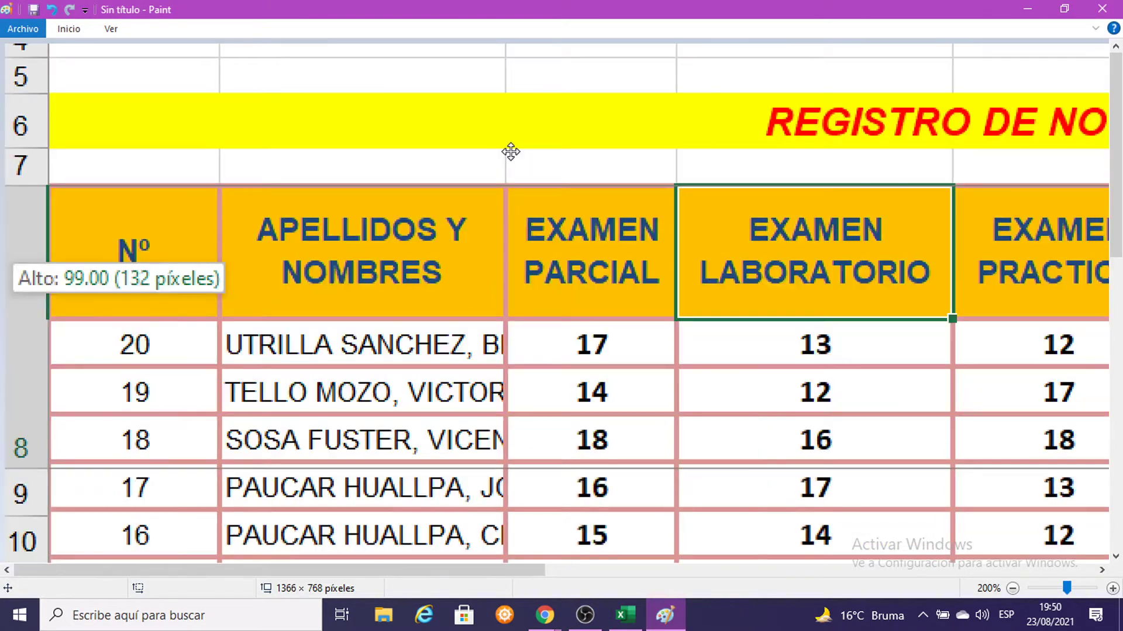
{"action": "mouse_move", "coordinate": [526, 450]}
{"action": "left_mouse_down"}
{"action": "mouse_move", "coordinate": [10, 200]}
{"action": "mouse_move", "coordinate": [30, 247]}
{"action": "mouse_move", "coordinate": [3, 242]}
{"action": "left_mouse_up"}
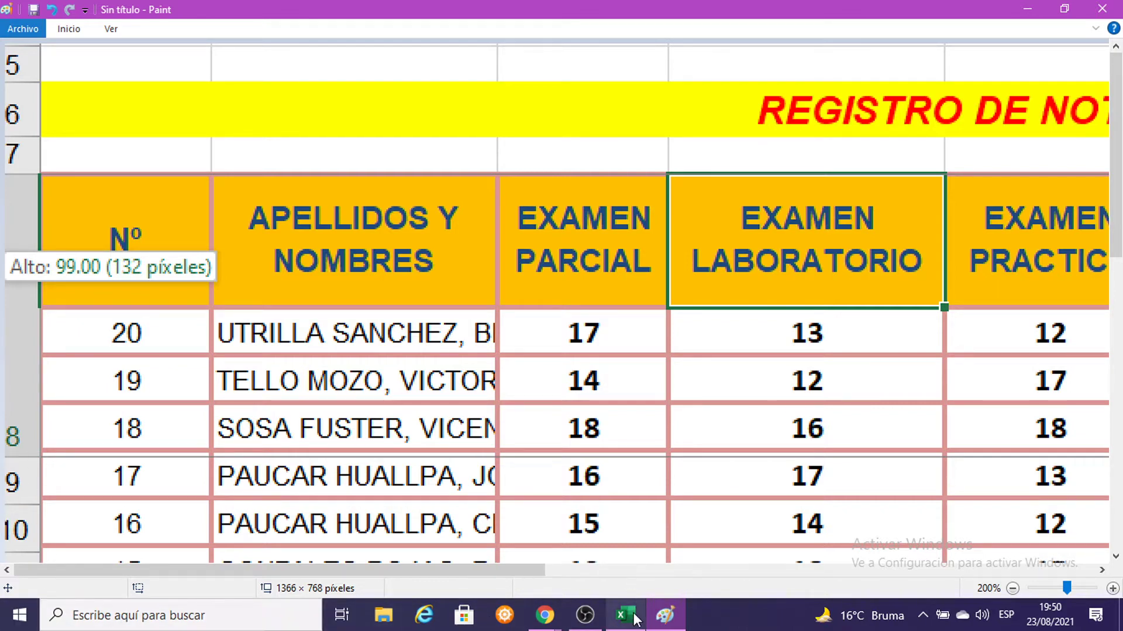
{"action": "mouse_move", "coordinate": [622, 616]}
{"action": "left_click", "coordinate": [650, 527]}
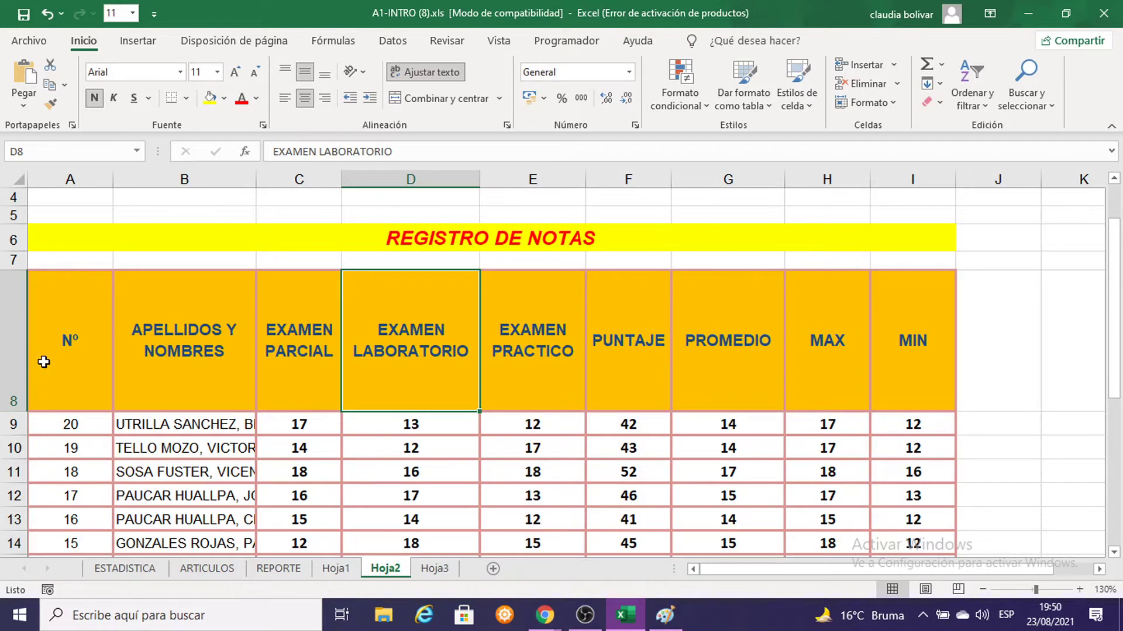
{"action": "key", "text": "ctrl+z"}
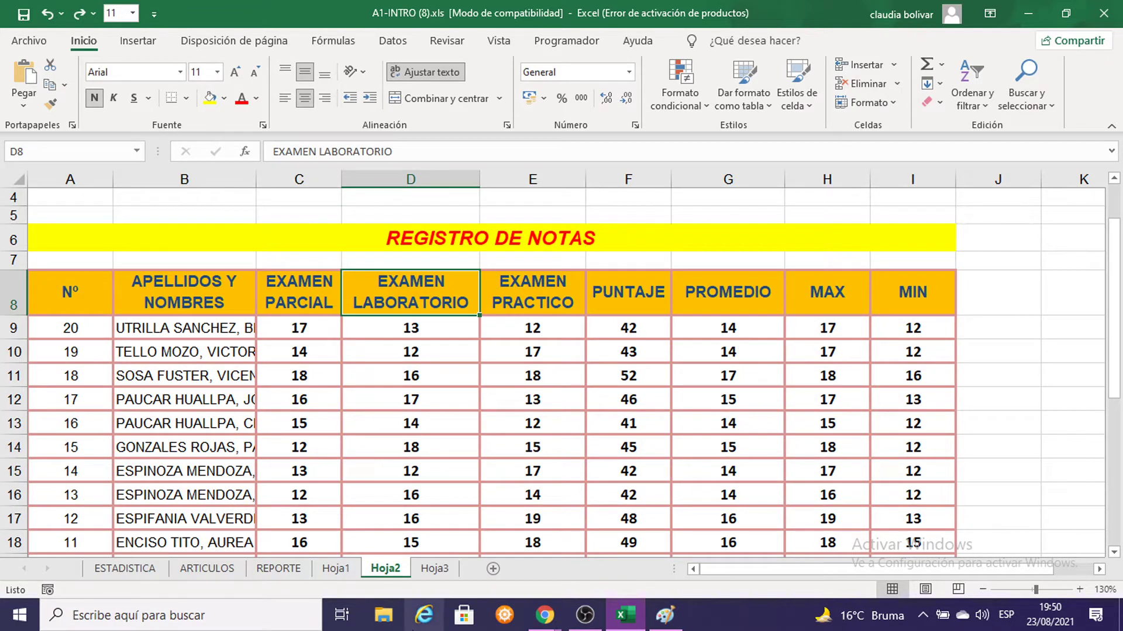
{"action": "left_click", "coordinate": [665, 615]}
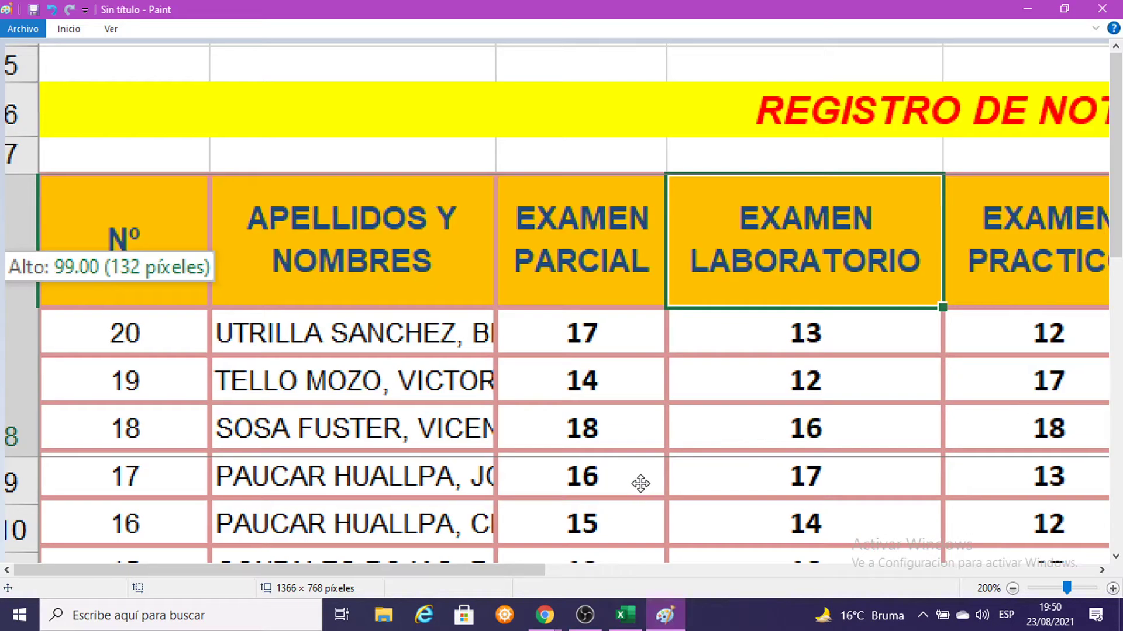
Paste a new sheet screenshot into Paint and position it on the canvas
{"action": "key", "text": "ctrl+v"}
{"action": "left_click_drag", "start_coordinate": [374, 342], "coordinate": [348, 238]}
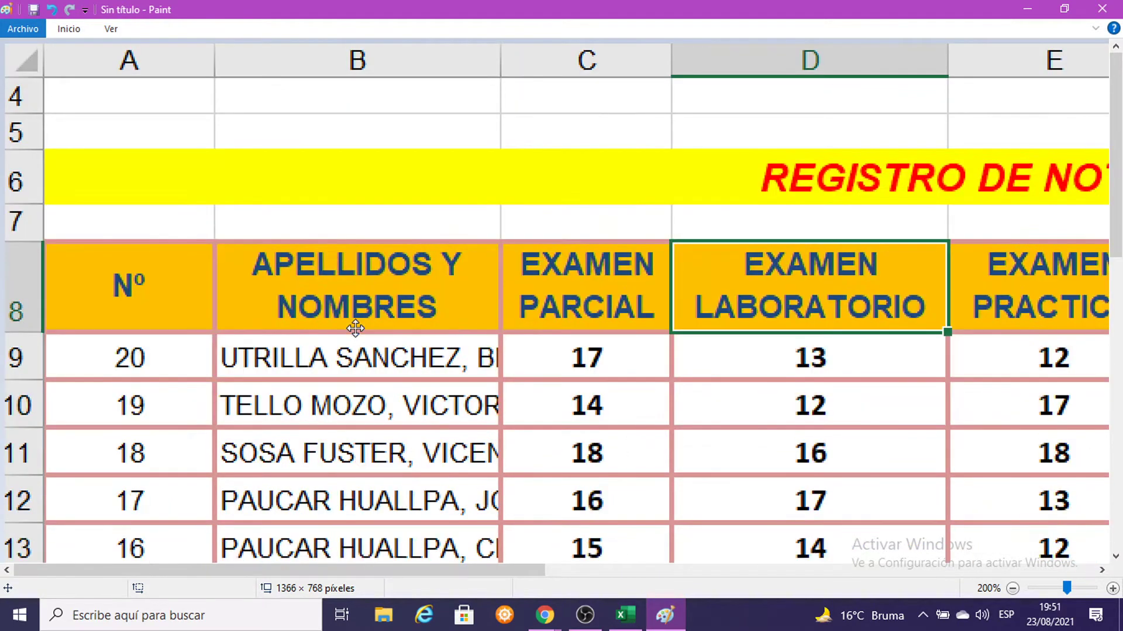
{"action": "left_click_drag", "start_coordinate": [93, 401], "coordinate": [35, 336]}
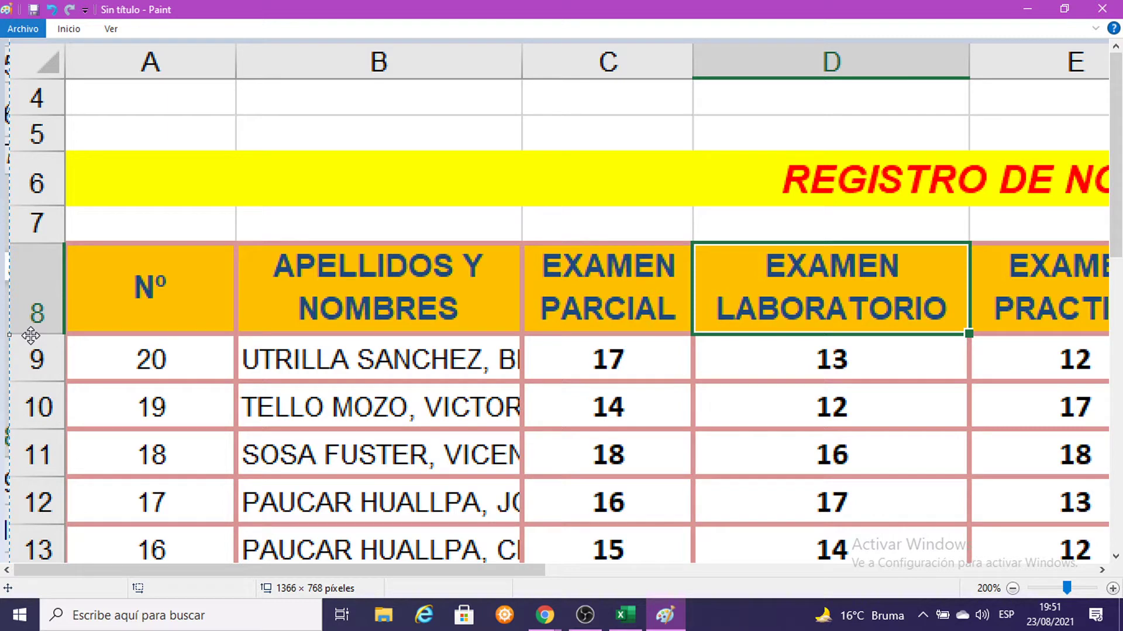
Set header row 8 to a height of 115.50 points in Excel
{"action": "left_click", "coordinate": [1022, 8]}
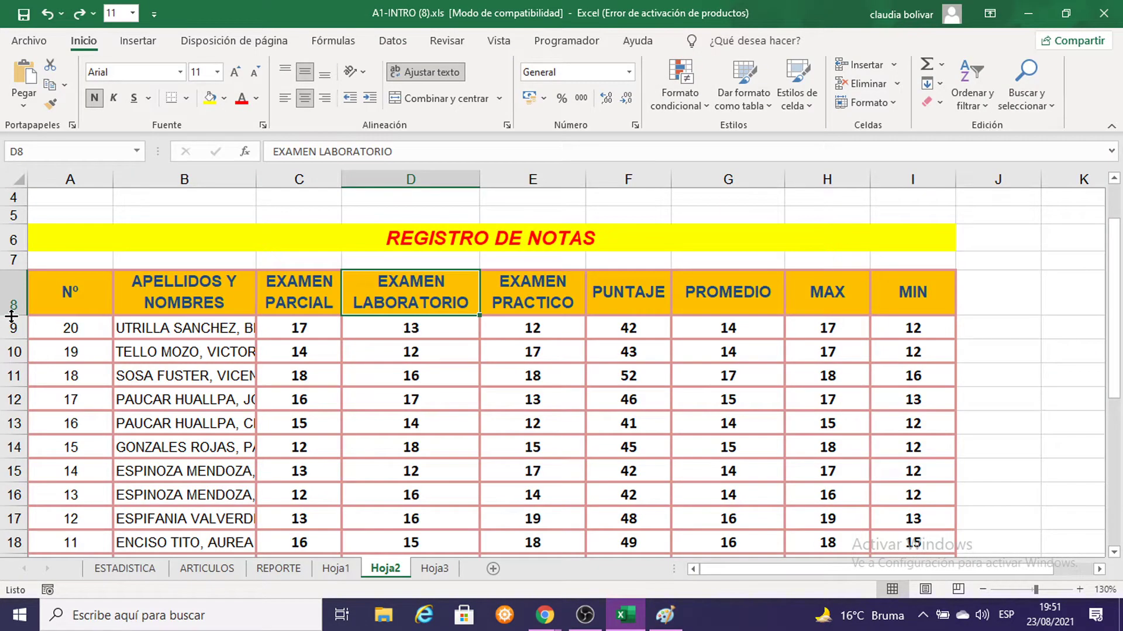
{"action": "left_click_drag", "start_coordinate": [12, 316], "coordinate": [3, 411]}
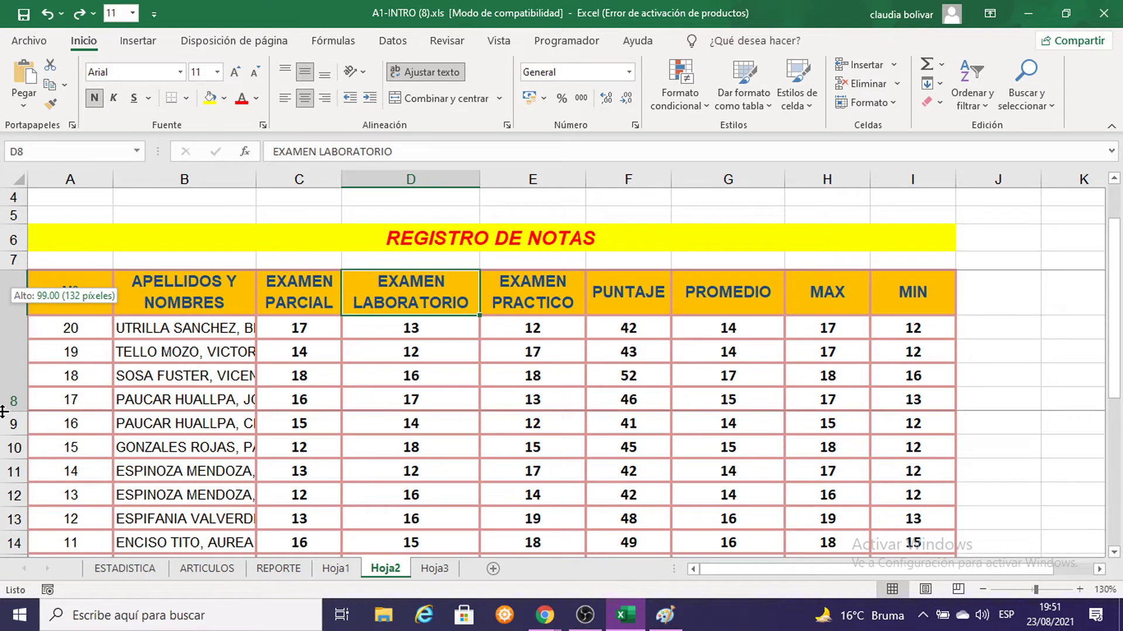
{"action": "left_click_drag", "start_coordinate": [3, 411], "coordinate": [5, 436]}
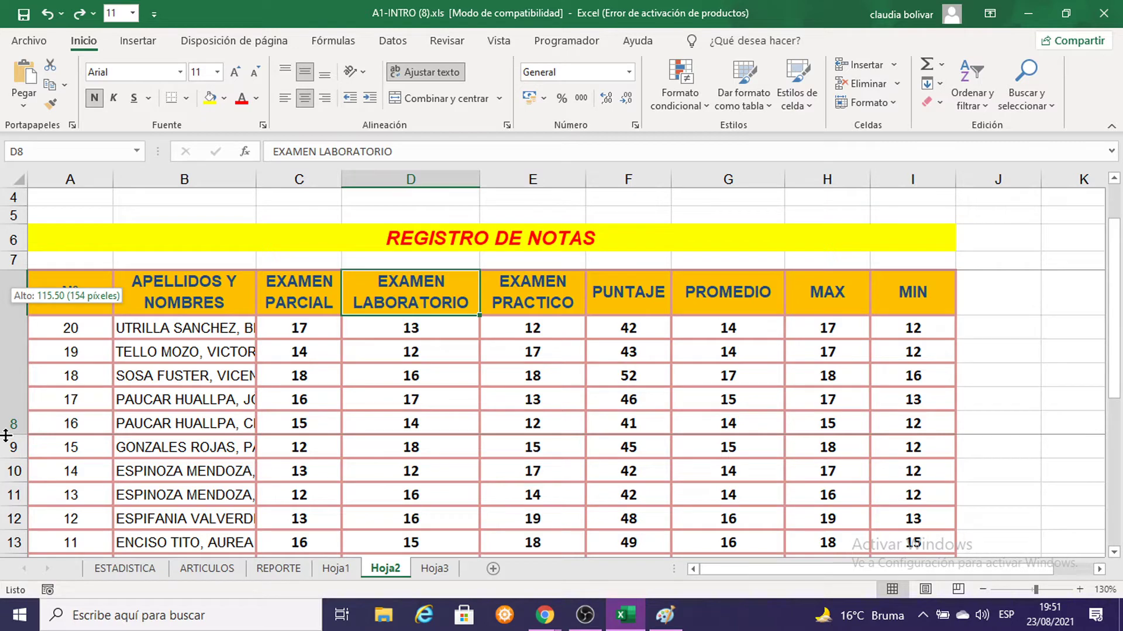
{"action": "left_click_drag", "start_coordinate": [5, 435], "coordinate": [6, 436]}
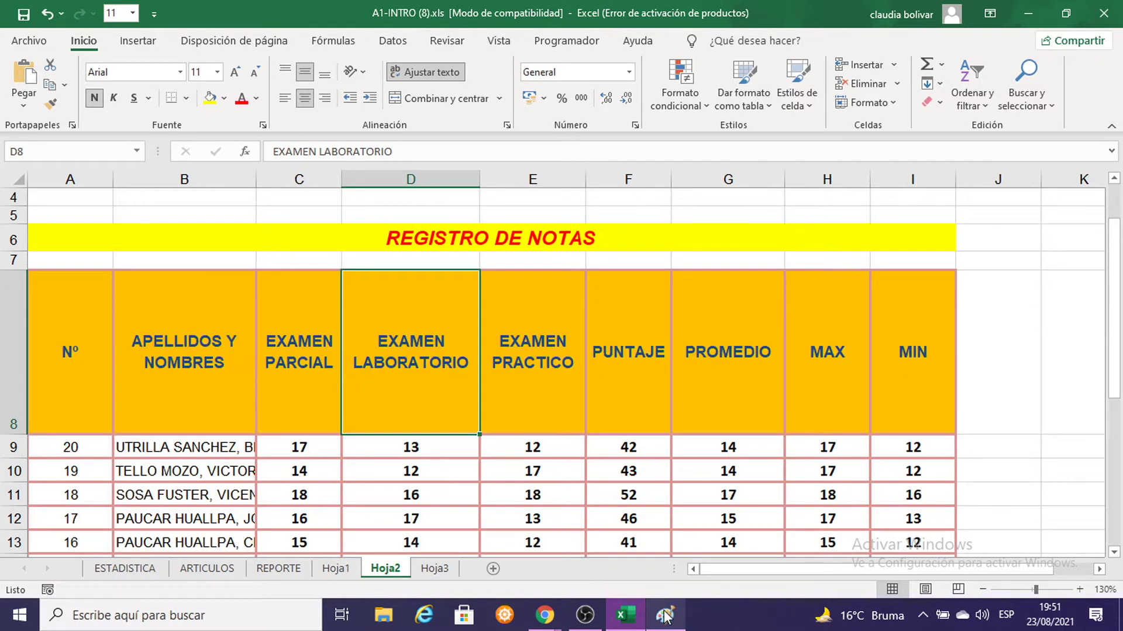
Shift the Paint screenshot to reveal the column letters, formula bar and row numbers
{"action": "left_click", "coordinate": [665, 615]}
{"action": "scroll", "coordinate": [418, 421], "scroll_direction": "up", "scroll_amount": 1}
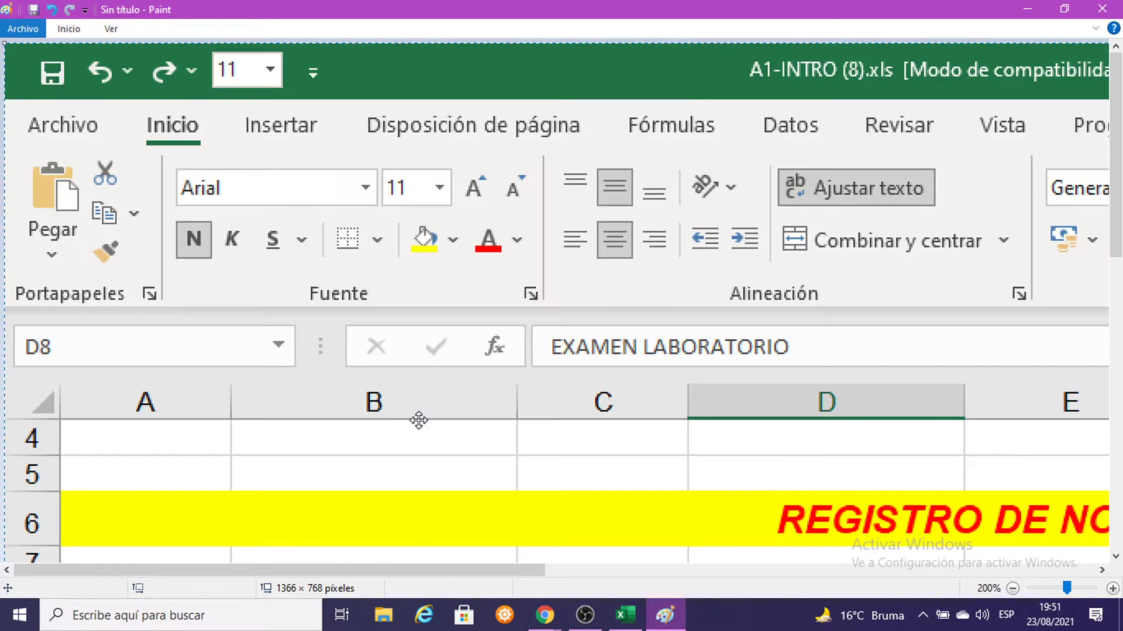
{"action": "scroll", "coordinate": [419, 420], "scroll_direction": "down", "scroll_amount": 5}
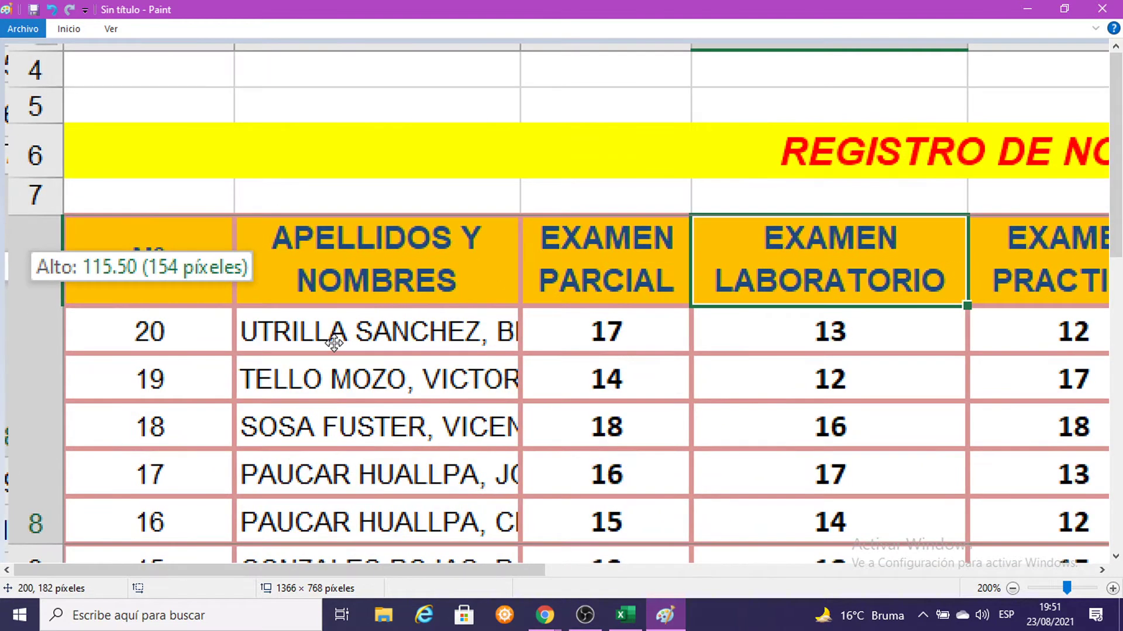
{"action": "left_click_drag", "start_coordinate": [43, 318], "coordinate": [46, 319]}
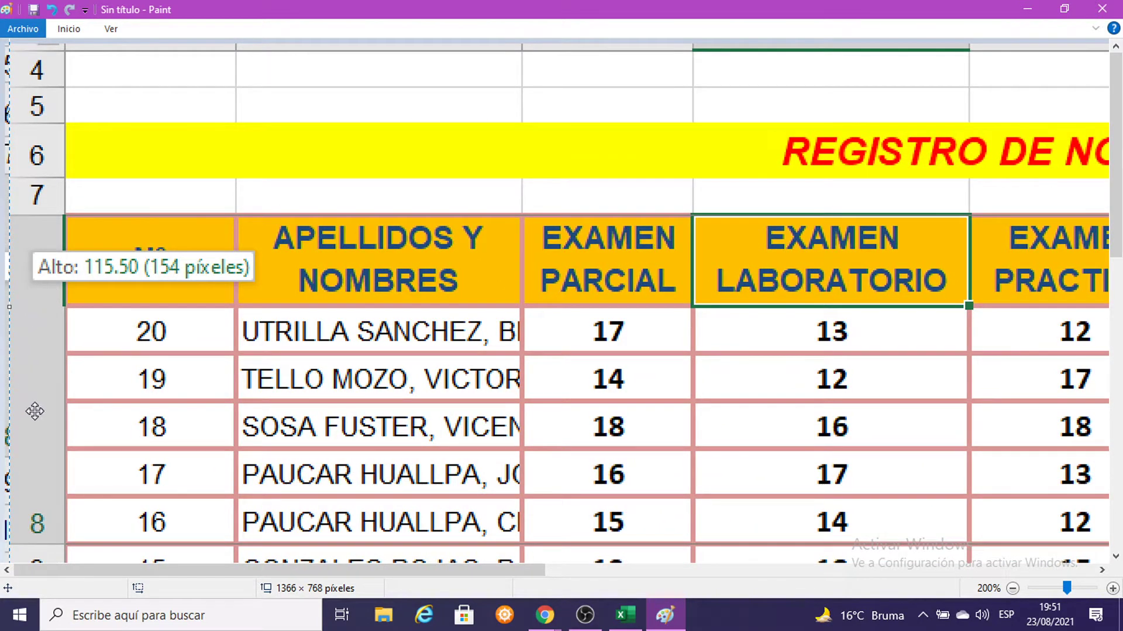
{"action": "left_click_drag", "start_coordinate": [36, 411], "coordinate": [41, 432]}
{"action": "mouse_move", "coordinate": [202, 375]}
{"action": "left_mouse_down"}
{"action": "mouse_move", "coordinate": [287, 405]}
{"action": "mouse_move", "coordinate": [196, 375]}
{"action": "left_mouse_up"}
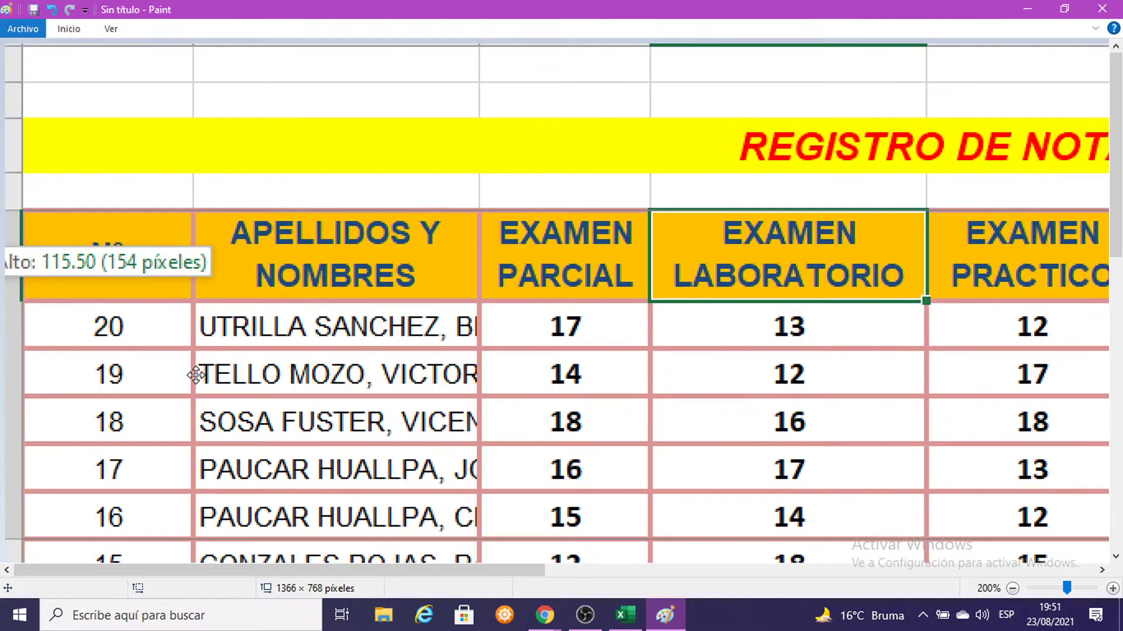
{"action": "left_click_drag", "start_coordinate": [97, 305], "coordinate": [127, 309]}
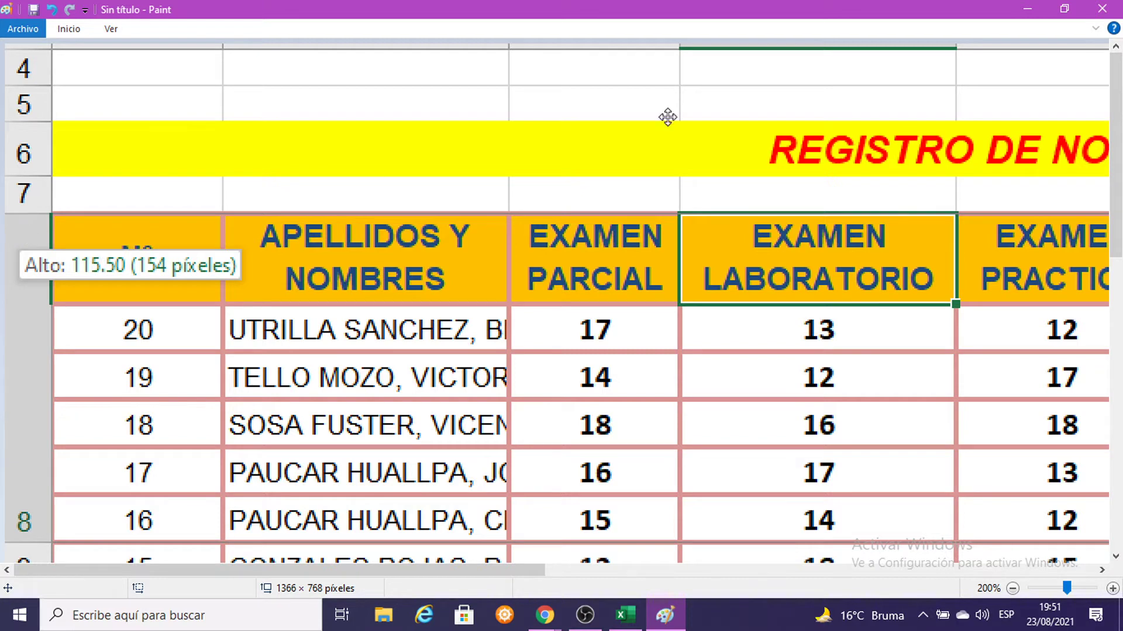
{"action": "left_click", "coordinate": [1020, 7]}
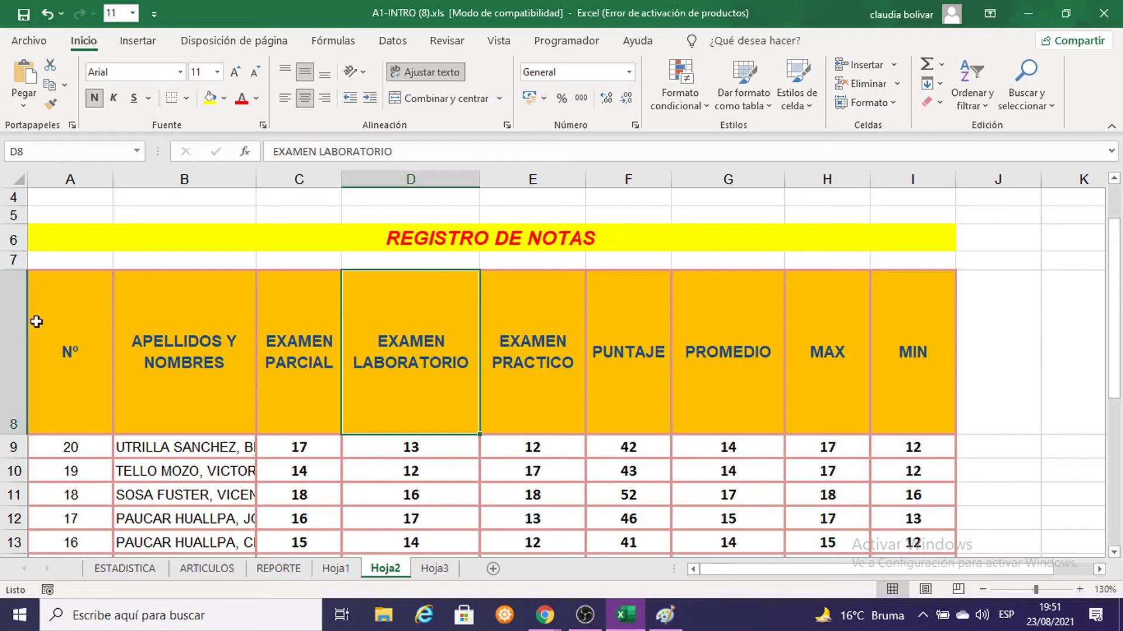
Undo the earlier row 8 height change, reselect header row 8 and open its row height setting
{"action": "left_click", "coordinate": [667, 615]}
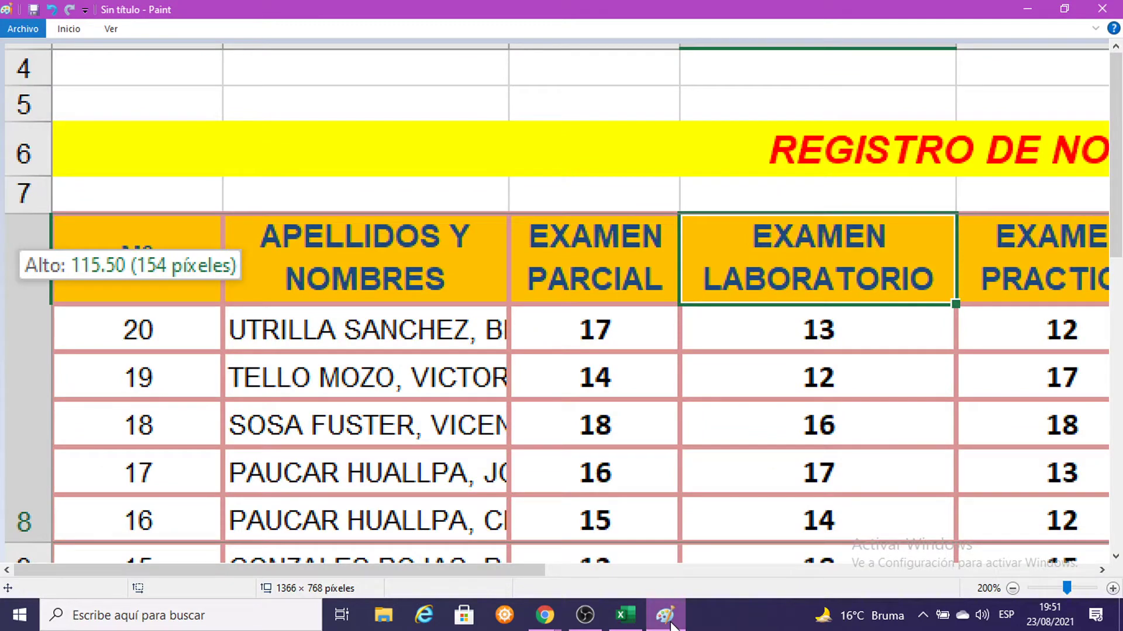
{"action": "left_click", "coordinate": [666, 615]}
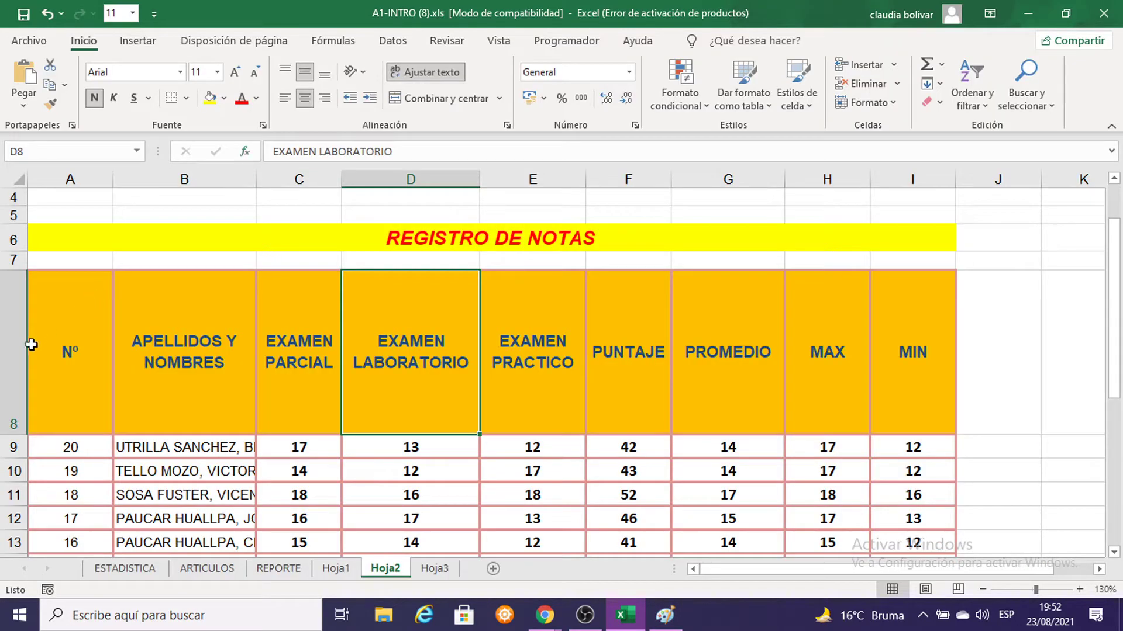
{"action": "left_click", "coordinate": [11, 348]}
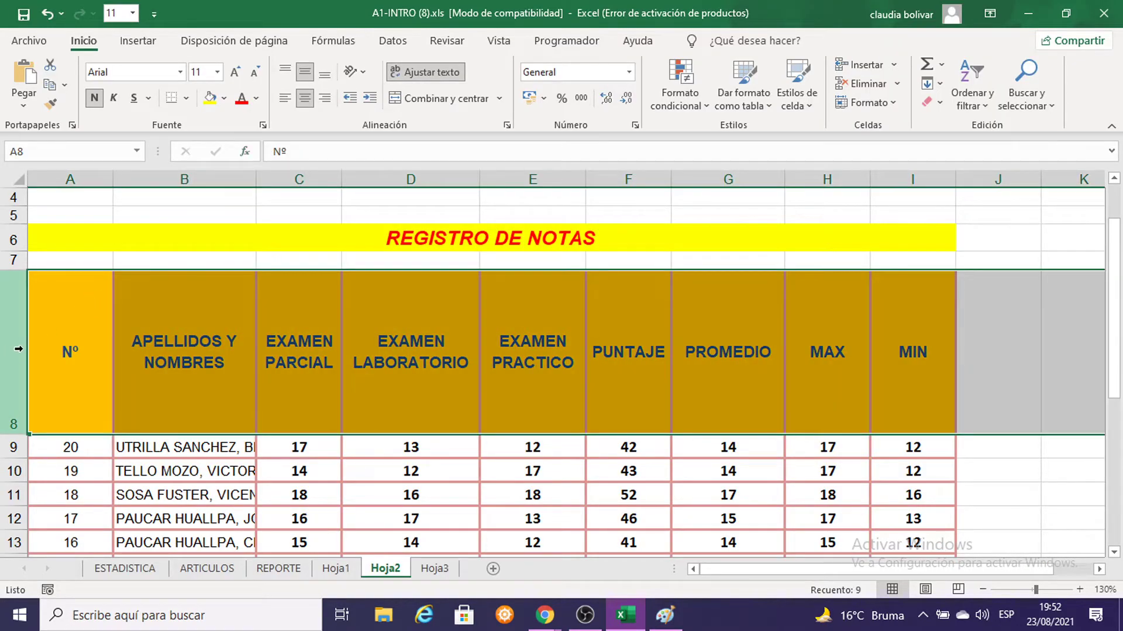
{"action": "key", "text": "ctrl+z"}
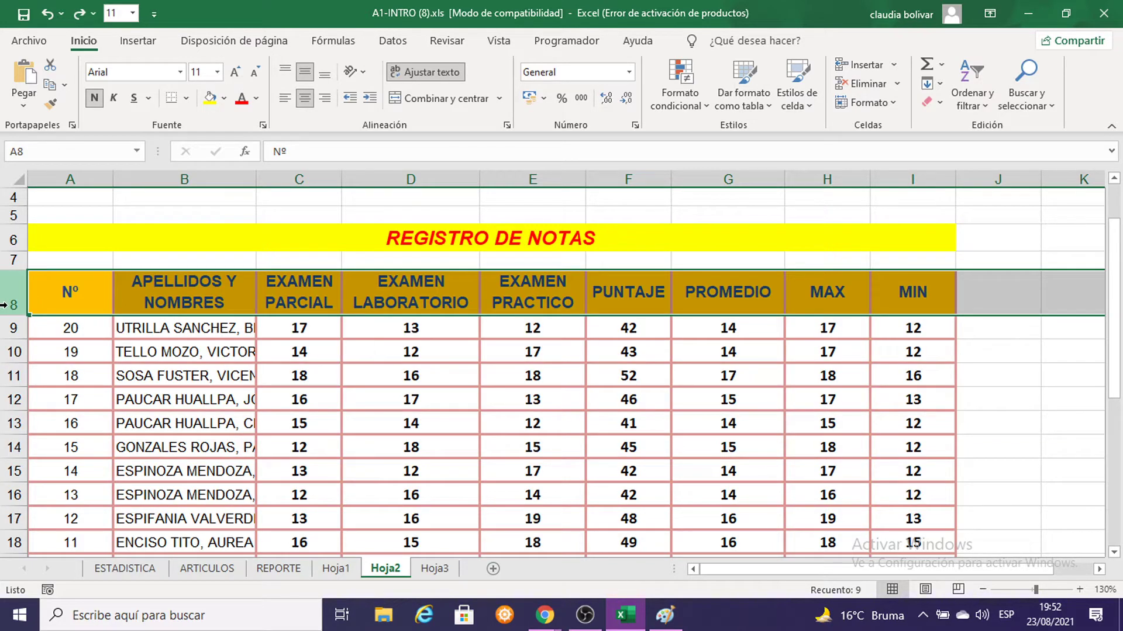
{"action": "left_click", "coordinate": [322, 291]}
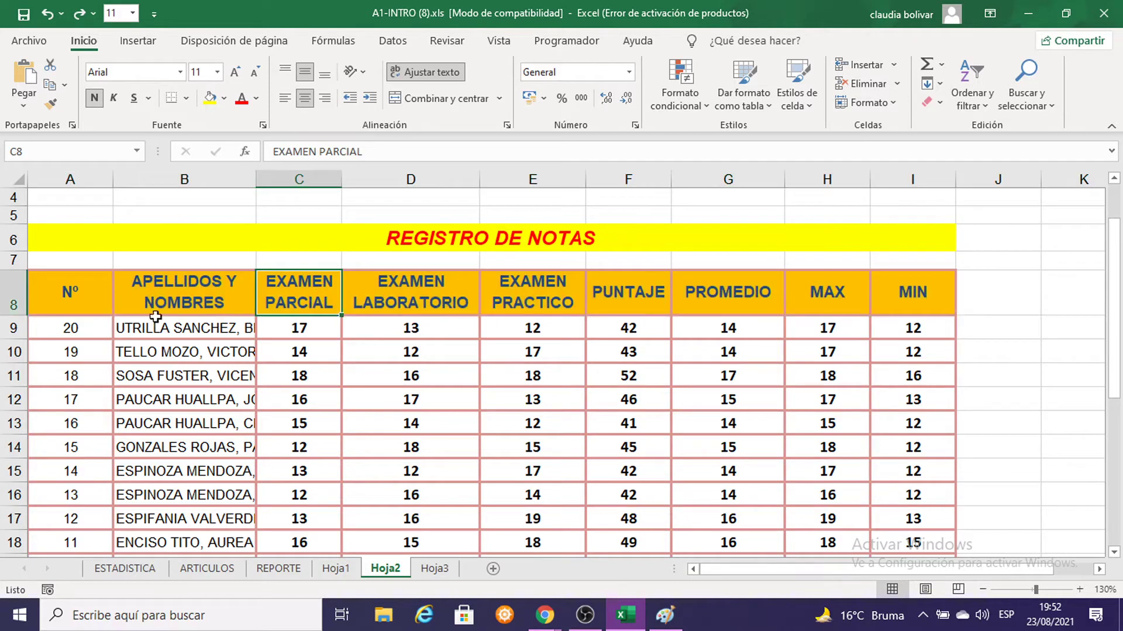
{"action": "left_click", "coordinate": [1, 299]}
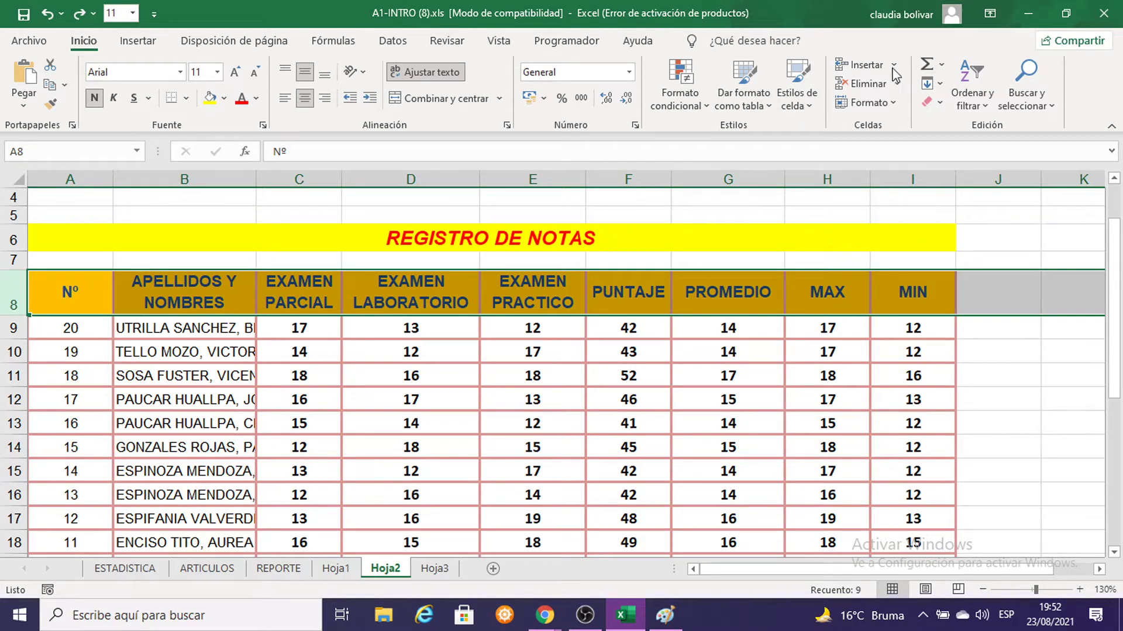
{"action": "left_click", "coordinate": [895, 103]}
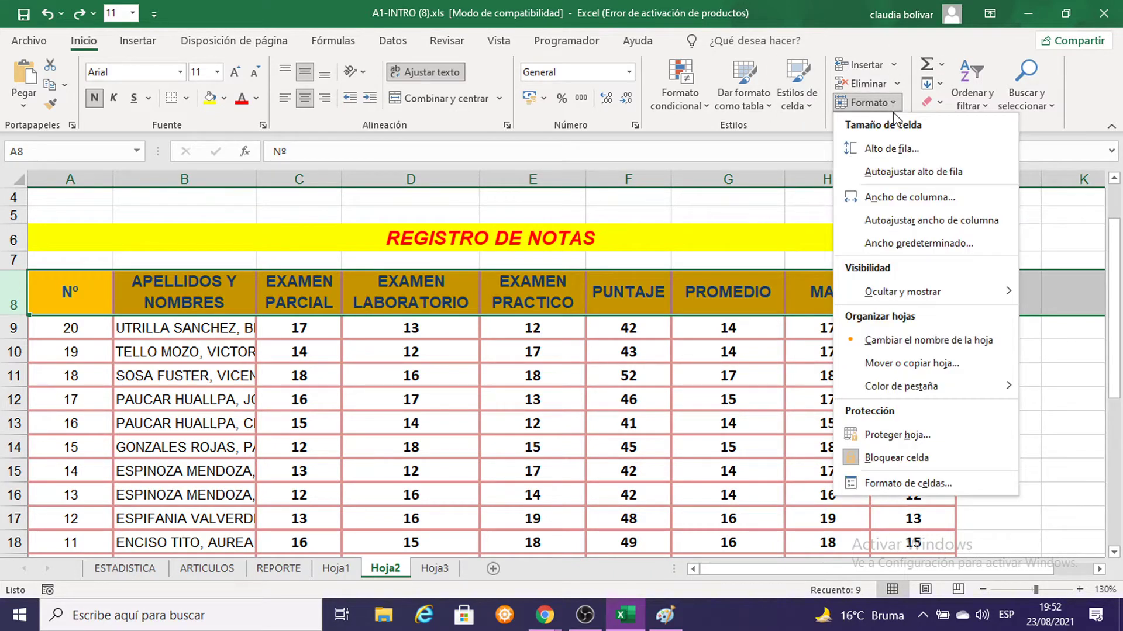
{"action": "left_click", "coordinate": [891, 147]}
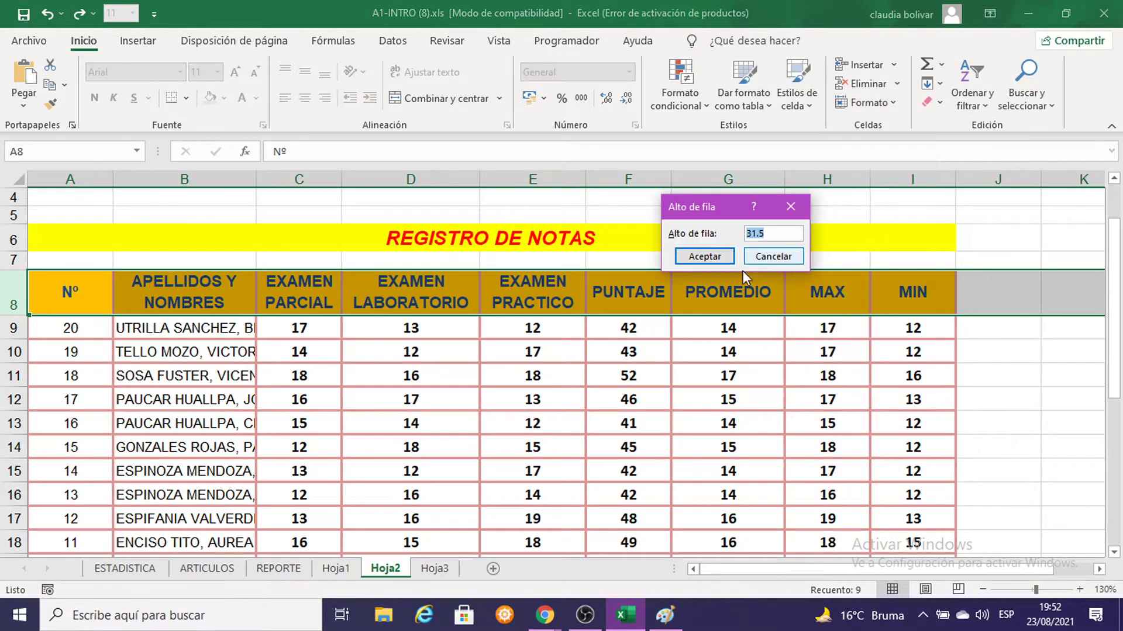
Paste a screenshot of the sheet into Paint, reposition it, then remove it again
{"action": "left_click", "coordinate": [665, 615]}
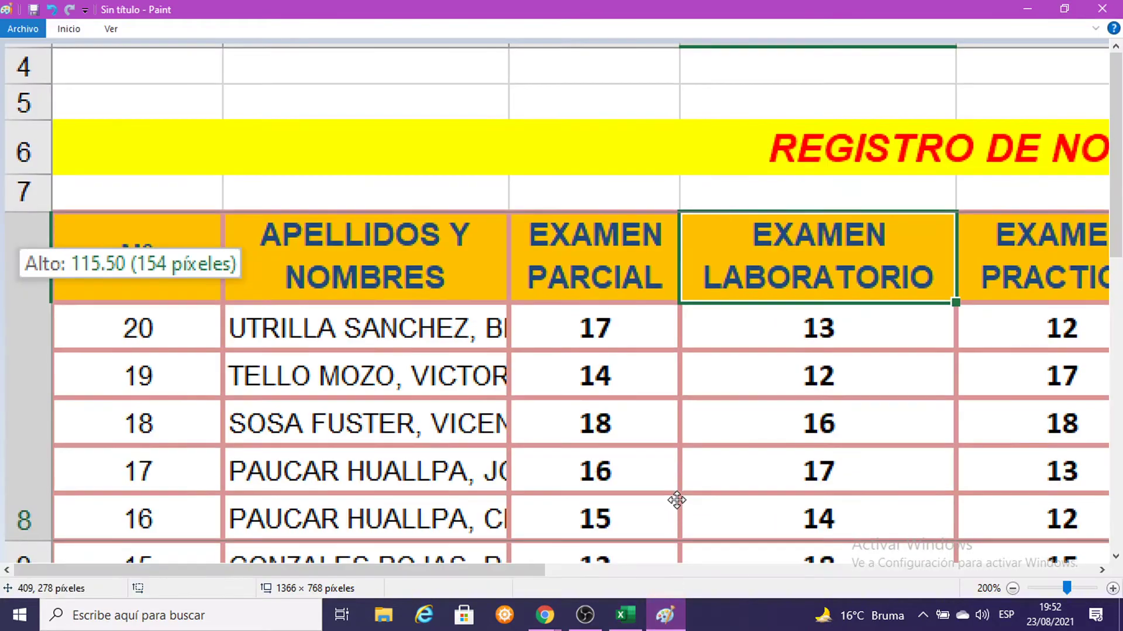
{"action": "key", "text": "ctrl+v"}
{"action": "scroll", "coordinate": [440, 451], "scroll_direction": "down", "scroll_amount": 2}
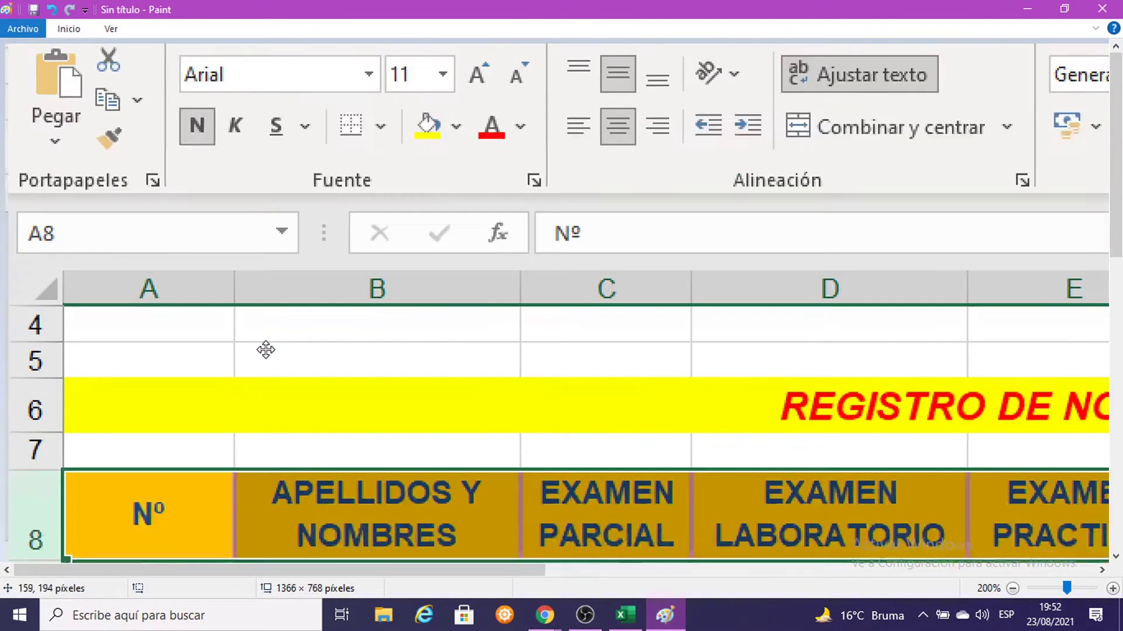
{"action": "scroll", "coordinate": [263, 351], "scroll_direction": "down", "scroll_amount": 2}
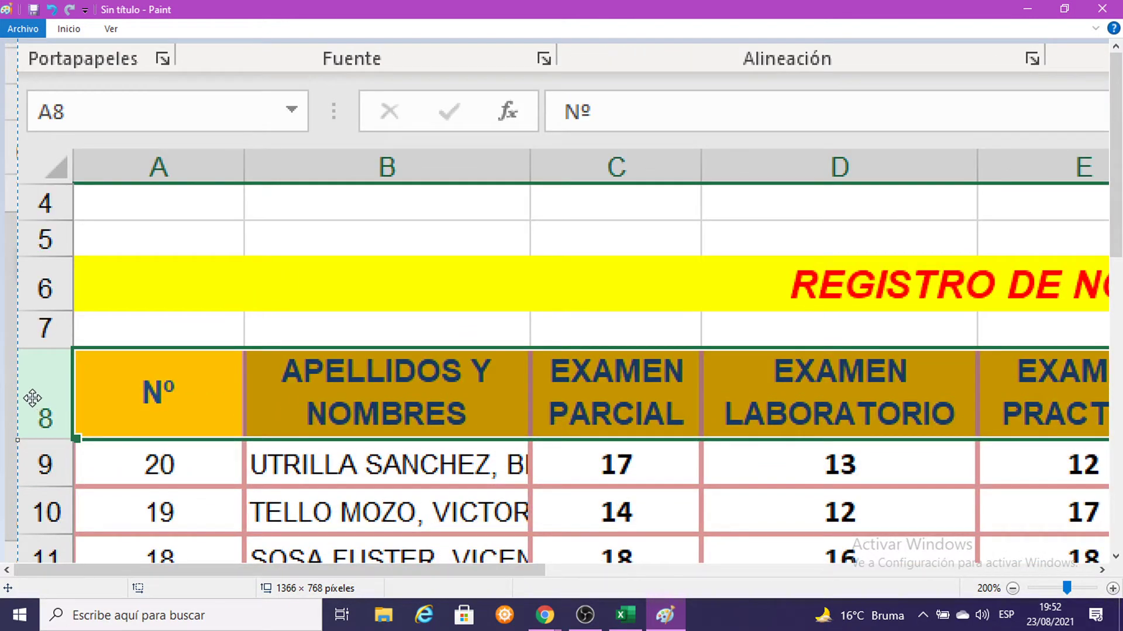
{"action": "left_click_drag", "start_coordinate": [32, 397], "coordinate": [14, 398]}
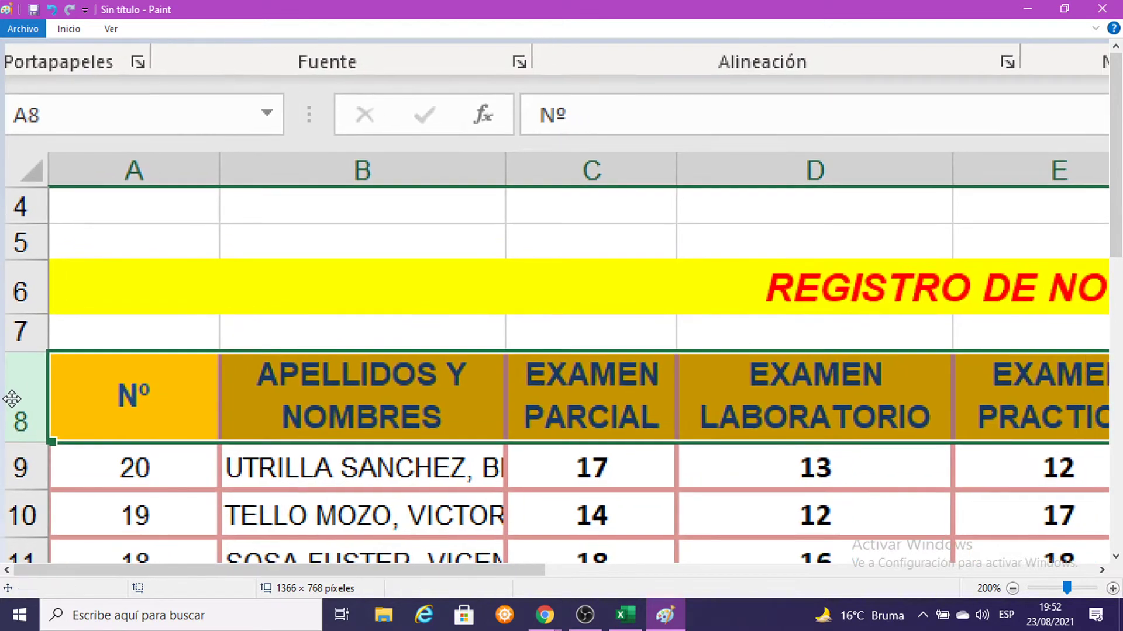
{"action": "mouse_move", "coordinate": [967, 347]}
{"action": "left_mouse_down"}
{"action": "mouse_move", "coordinate": [955, 288]}
{"action": "mouse_move", "coordinate": [821, 344]}
{"action": "left_mouse_up"}
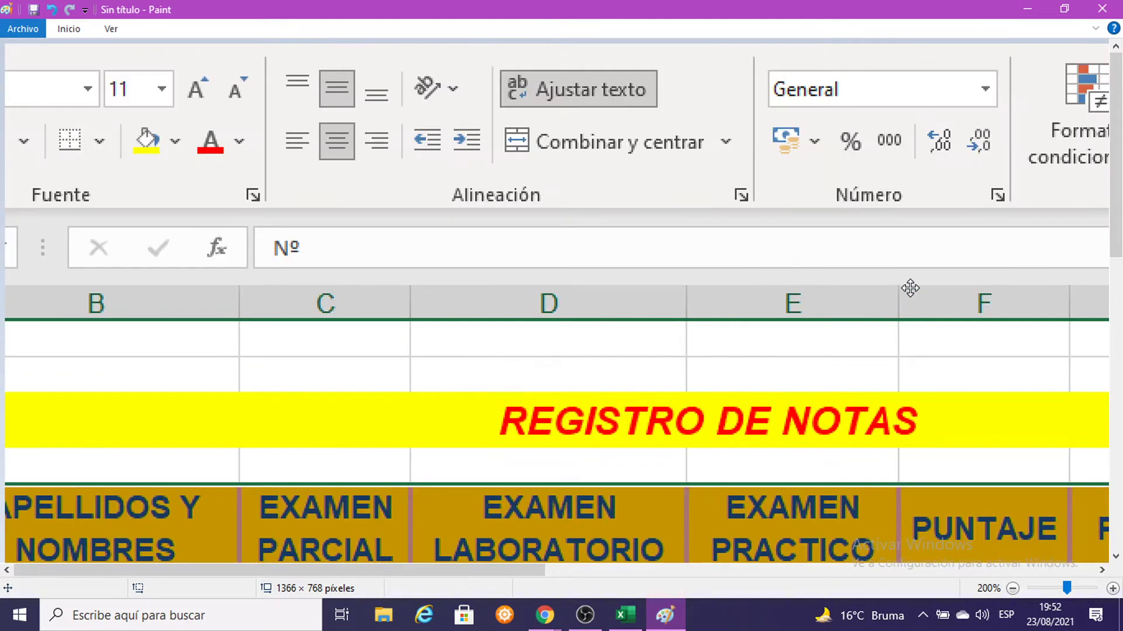
{"action": "left_click_drag", "start_coordinate": [910, 288], "coordinate": [555, 347]}
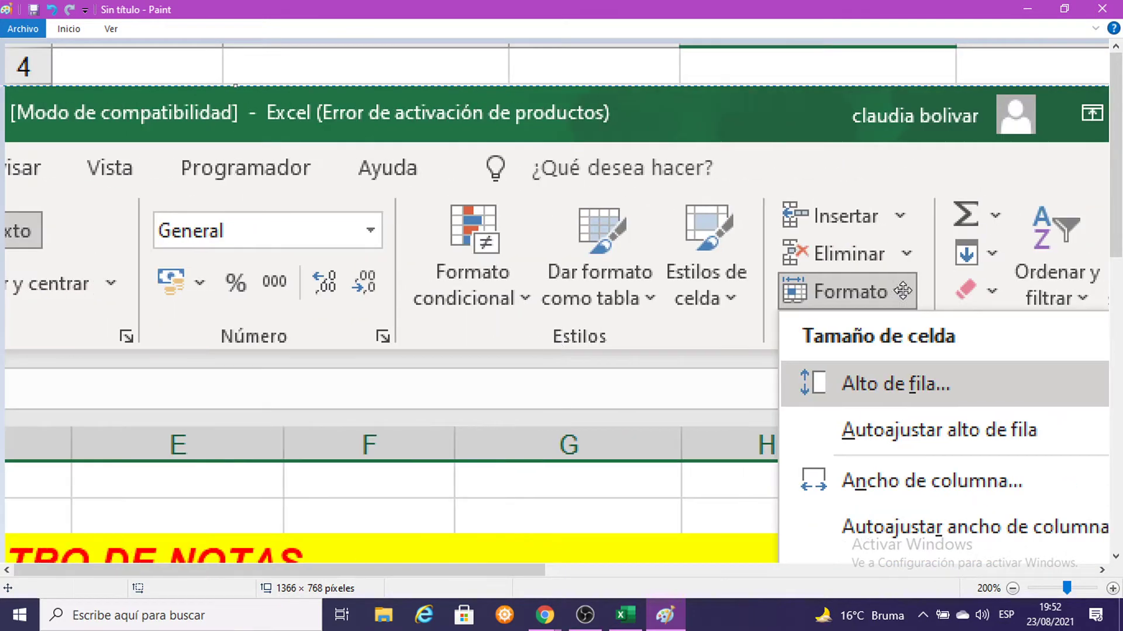
{"action": "left_click_drag", "start_coordinate": [901, 315], "coordinate": [801, 306]}
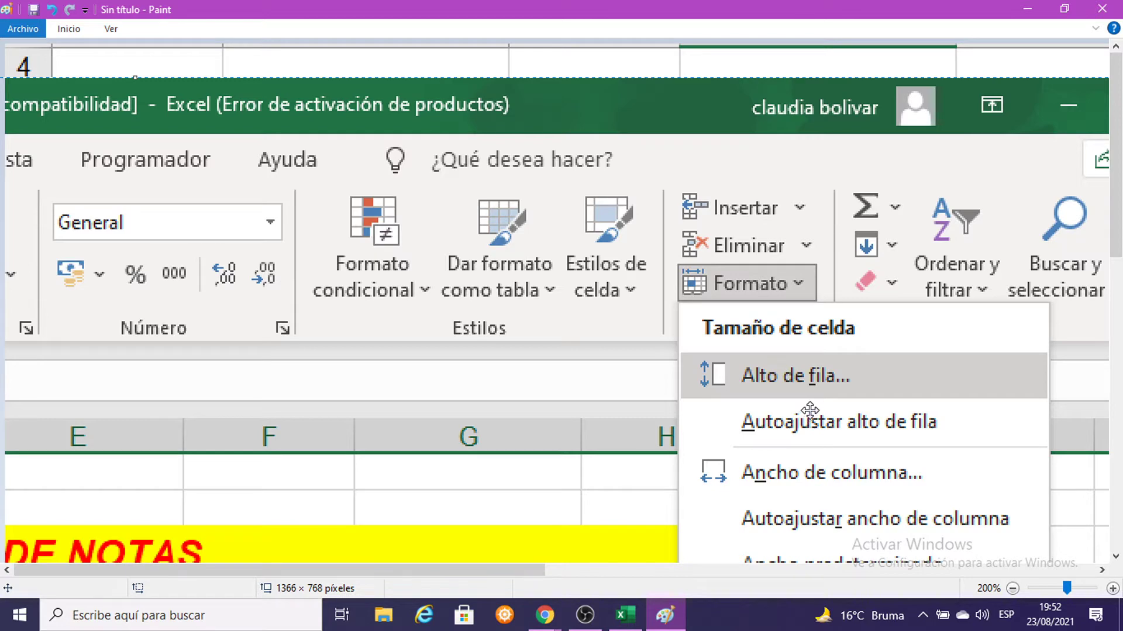
{"action": "key", "text": "ctrl+z"}
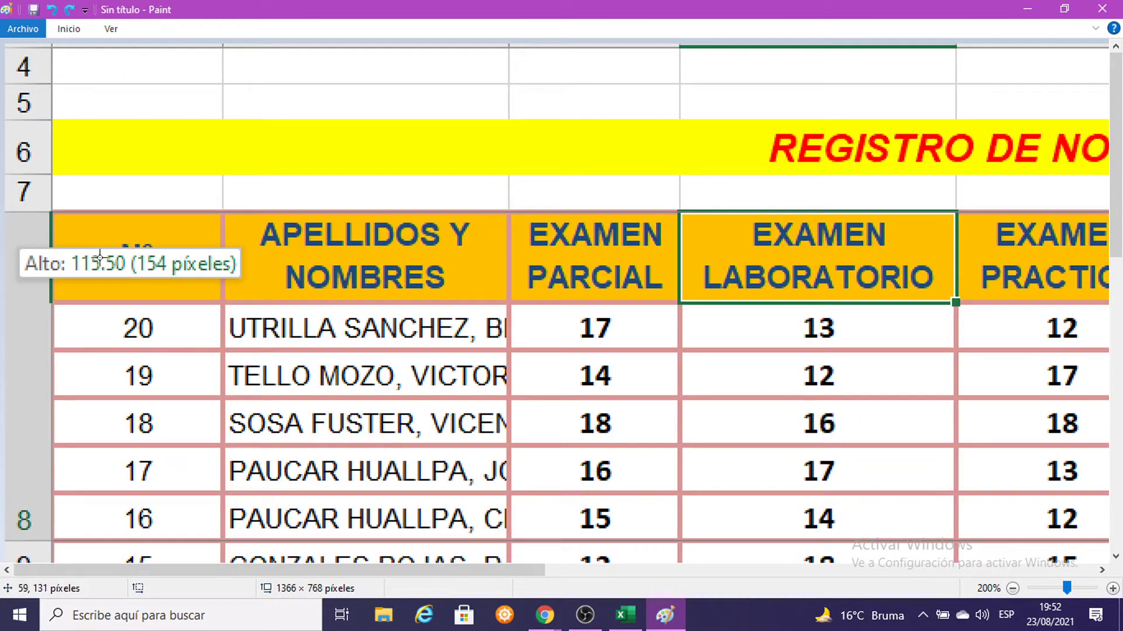
{"action": "left_click", "coordinate": [1028, 7]}
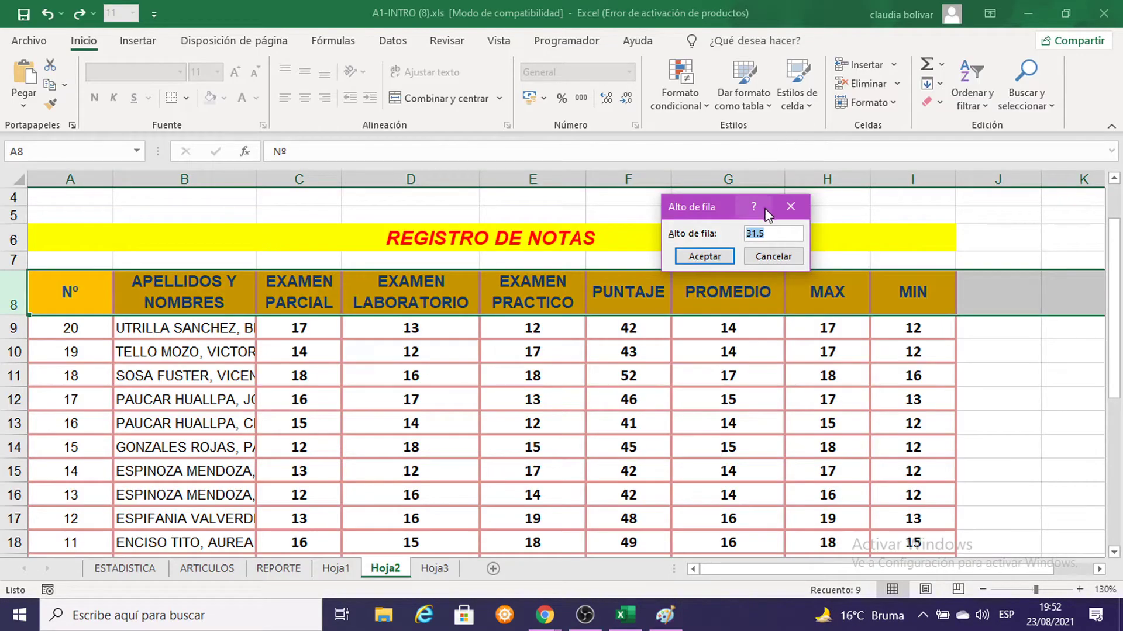
Set header row 8 to a height of 115.50 and confirm it
{"action": "type", "text": "15"}
{"action": "left_click", "coordinate": [691, 261]}
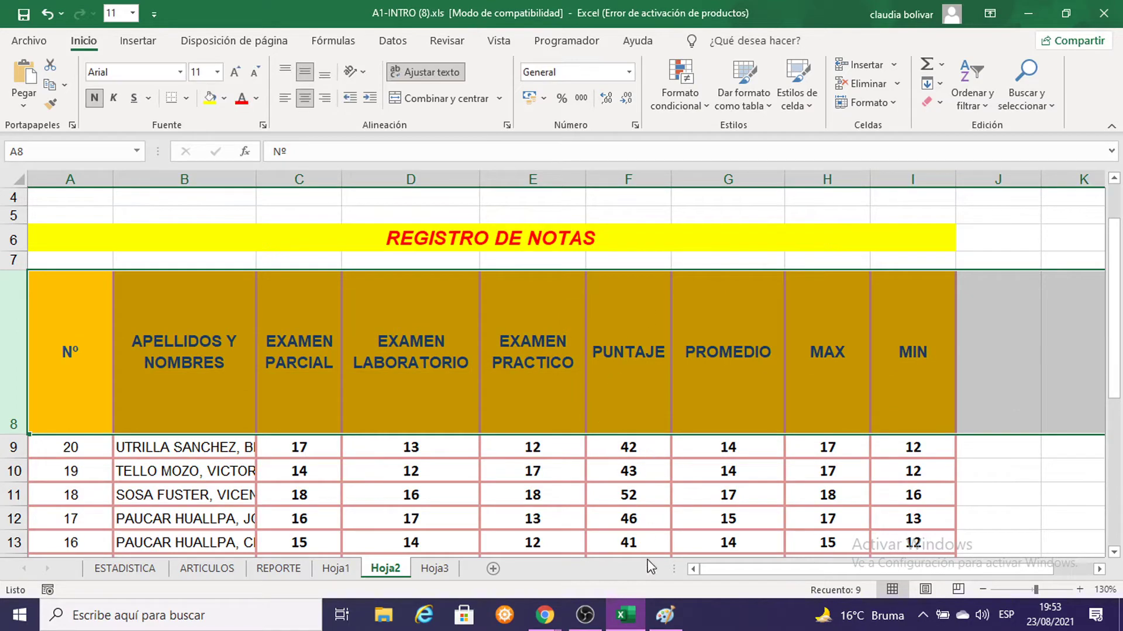
{"action": "left_click", "coordinate": [665, 615]}
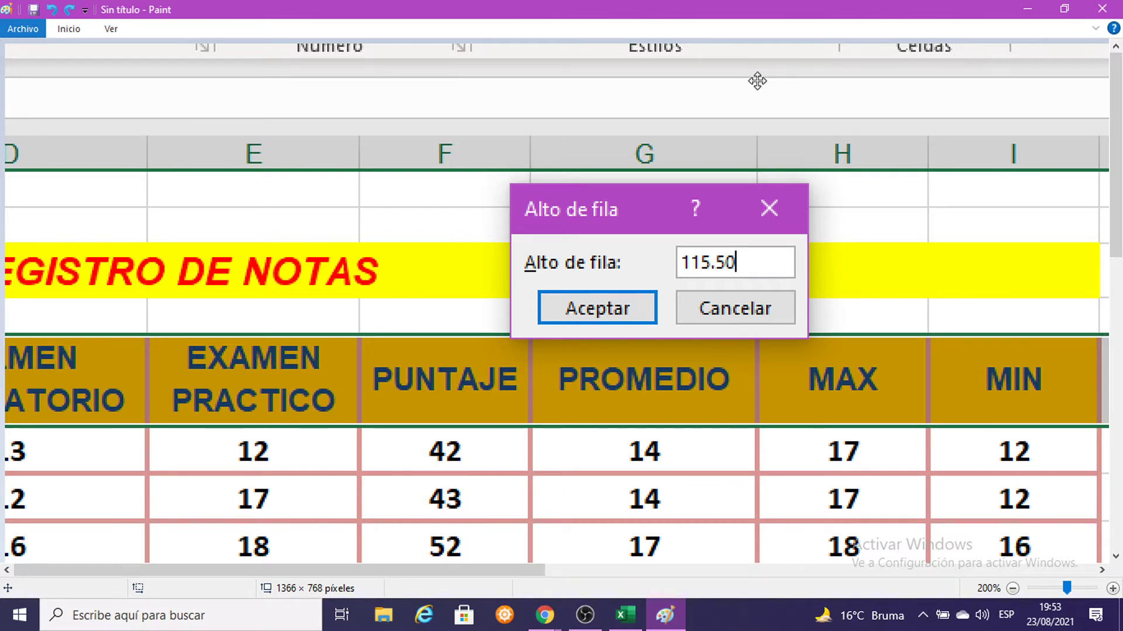
{"action": "left_click", "coordinate": [1029, 9]}
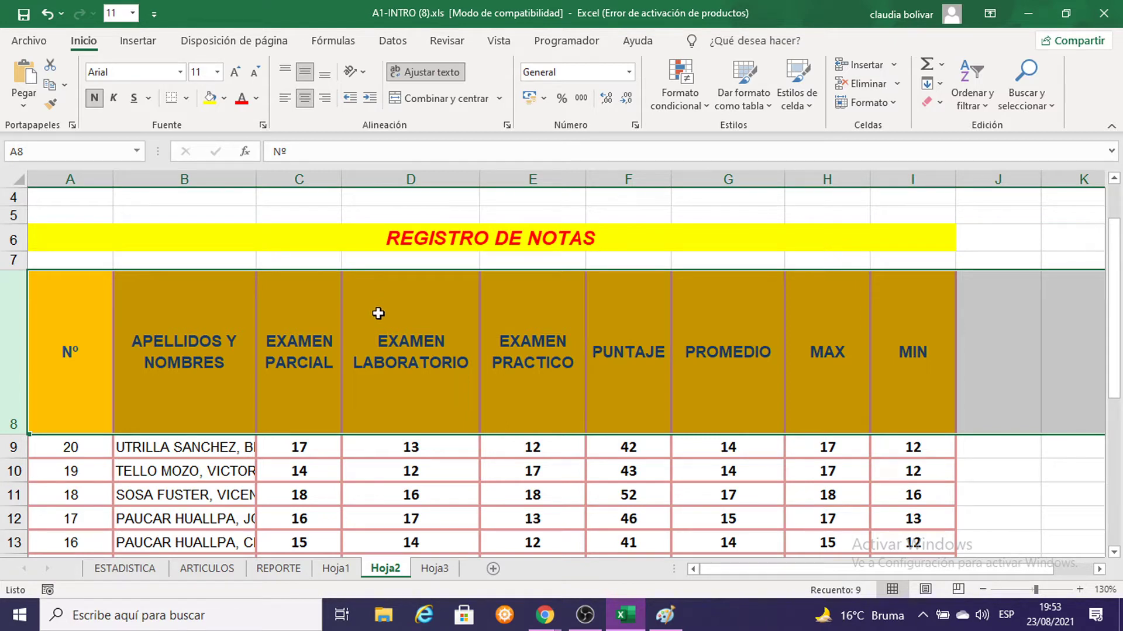
Check the header row's shortcut menu, then paste a fresh sheet screenshot into Paint for reference
{"action": "right_click", "coordinate": [377, 314]}
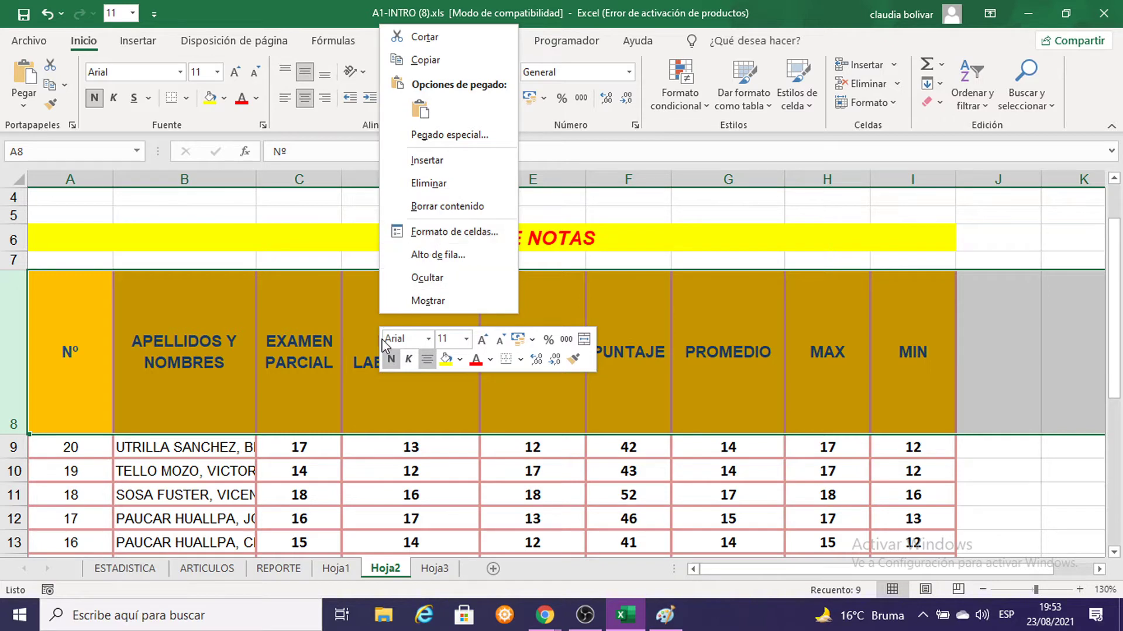
{"action": "right_click", "coordinate": [356, 314]}
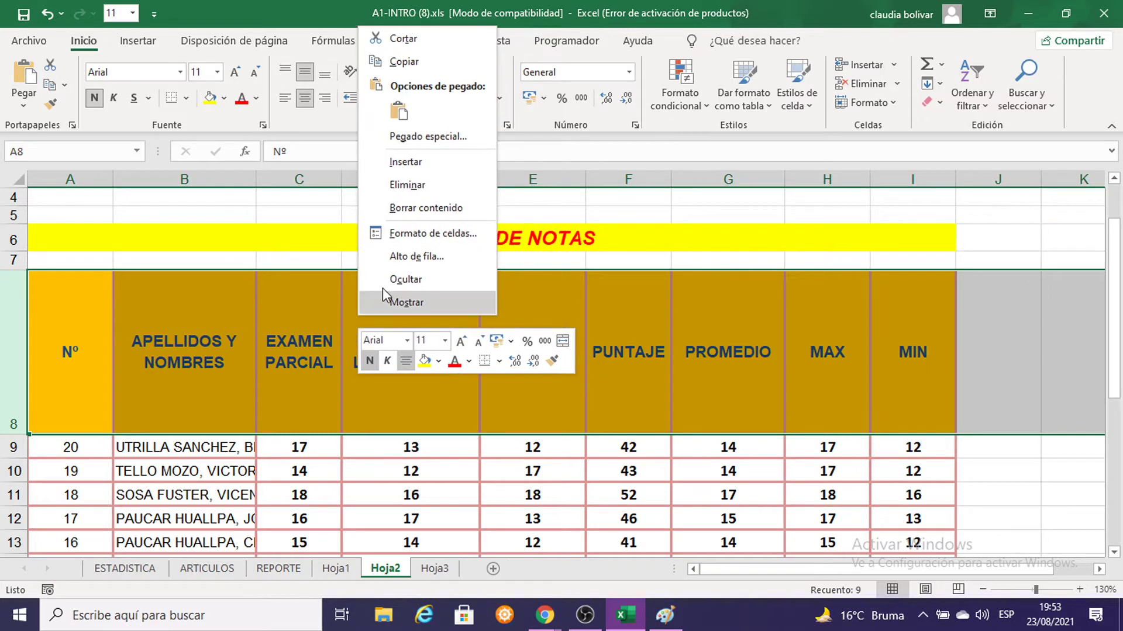
{"action": "key", "text": "Escape"}
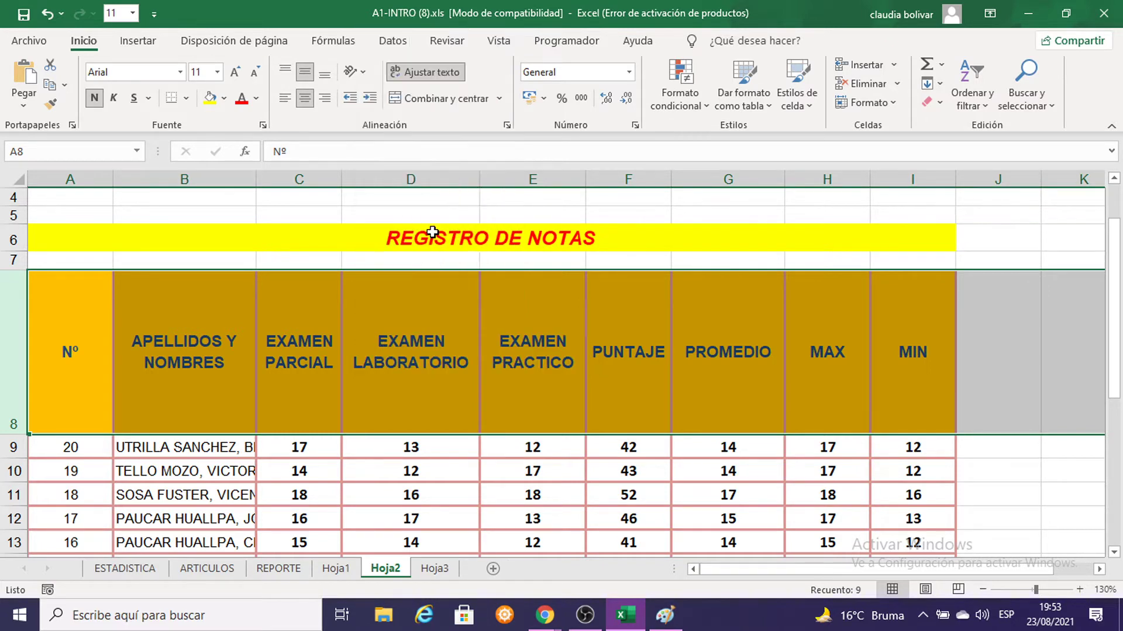
{"action": "left_click", "coordinate": [665, 615]}
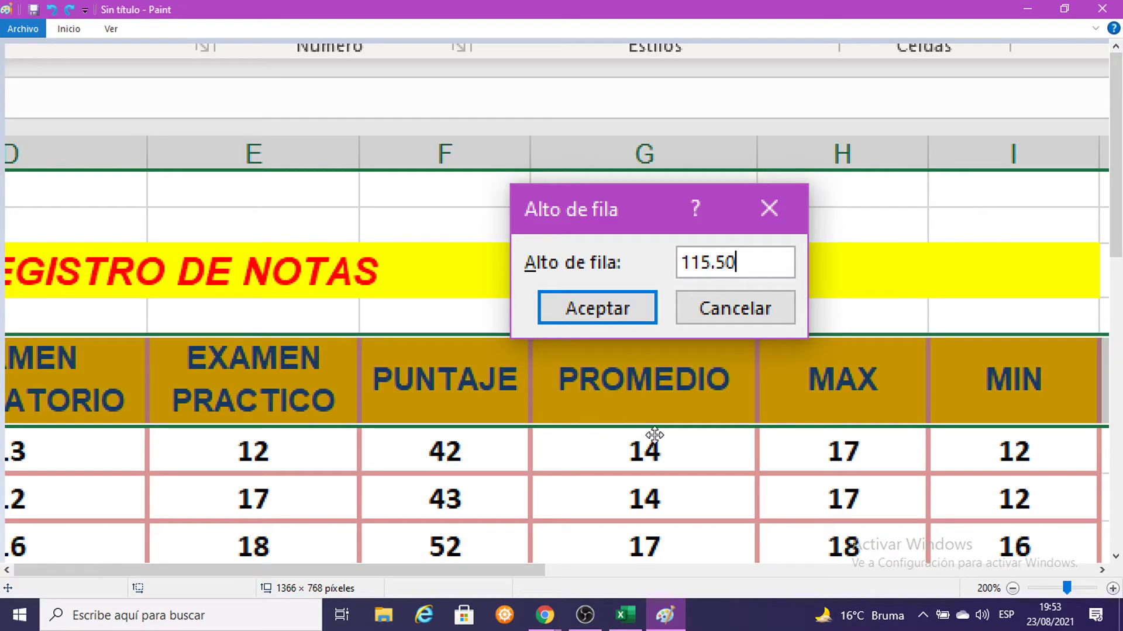
{"action": "key", "text": "ctrl+v"}
{"action": "scroll", "coordinate": [579, 188], "scroll_direction": "down", "scroll_amount": 5}
{"action": "scroll", "coordinate": [579, 189], "scroll_direction": "right", "scroll_amount": 2}
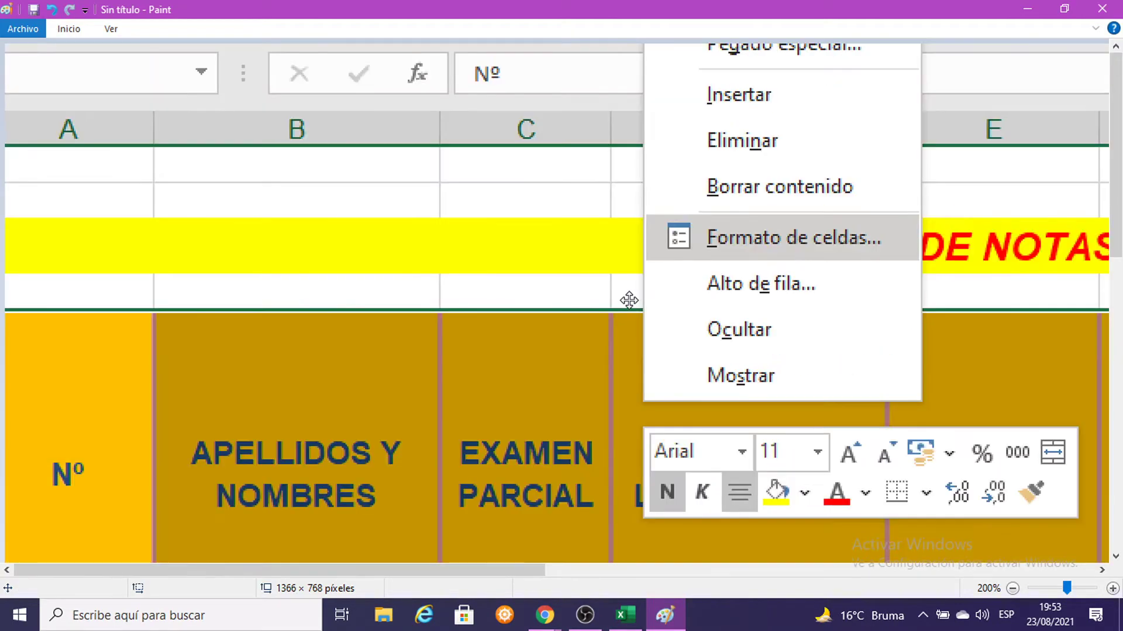
{"action": "scroll", "coordinate": [434, 362], "scroll_direction": "down", "scroll_amount": 2}
{"action": "scroll", "coordinate": [433, 362], "scroll_direction": "left", "scroll_amount": 1}
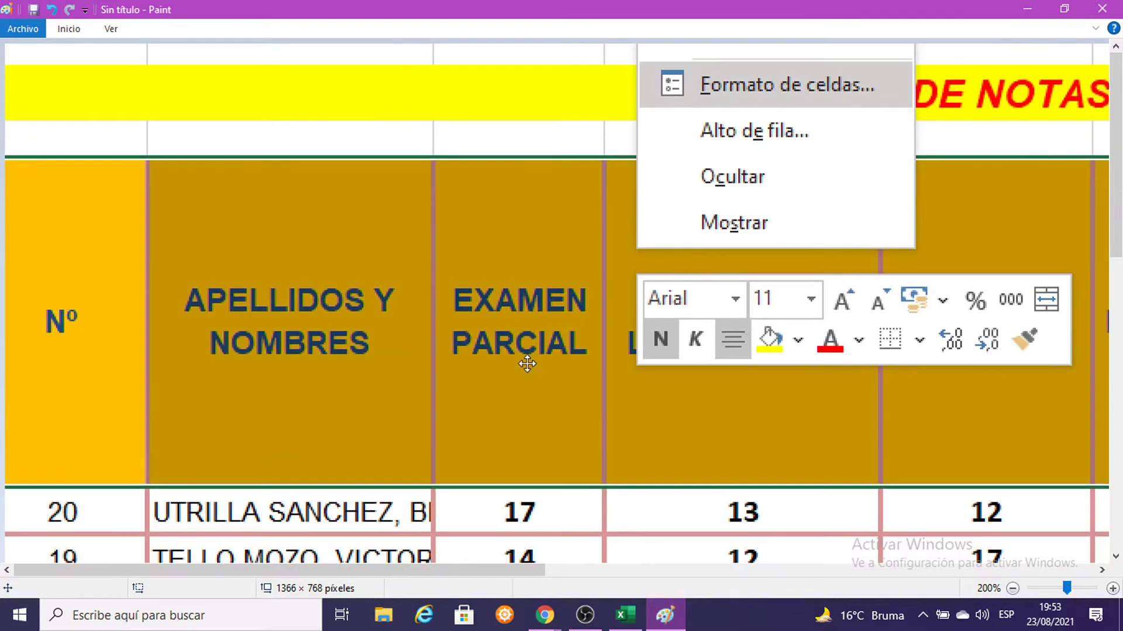
{"action": "scroll", "coordinate": [591, 283], "scroll_direction": "up", "scroll_amount": 5}
{"action": "scroll", "coordinate": [592, 283], "scroll_direction": "right", "scroll_amount": 4}
{"action": "scroll", "coordinate": [549, 380], "scroll_direction": "up", "scroll_amount": 1}
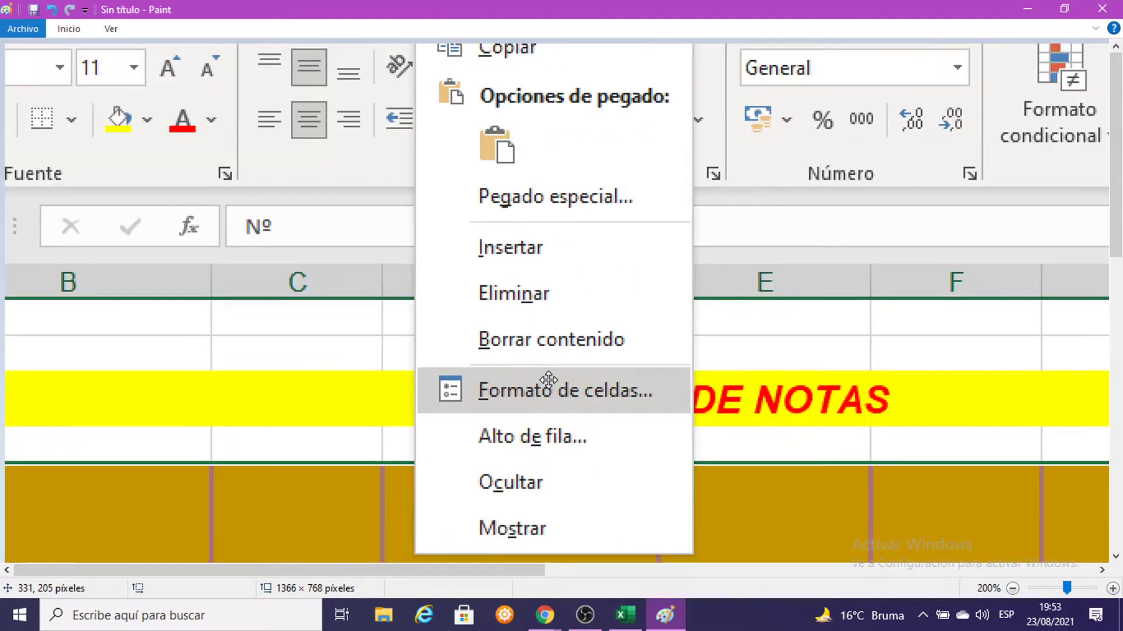
{"action": "left_click", "coordinate": [1022, 6]}
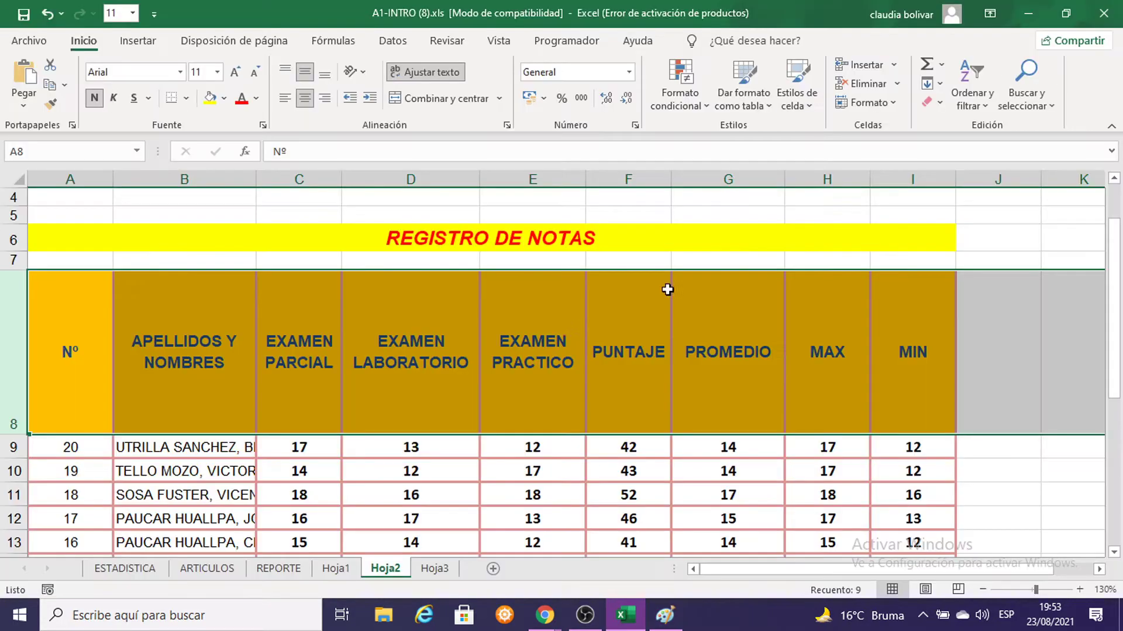
Format the row 8 headers with 90° text orientation, centred horizontally and vertically
{"action": "right_click", "coordinate": [543, 318]}
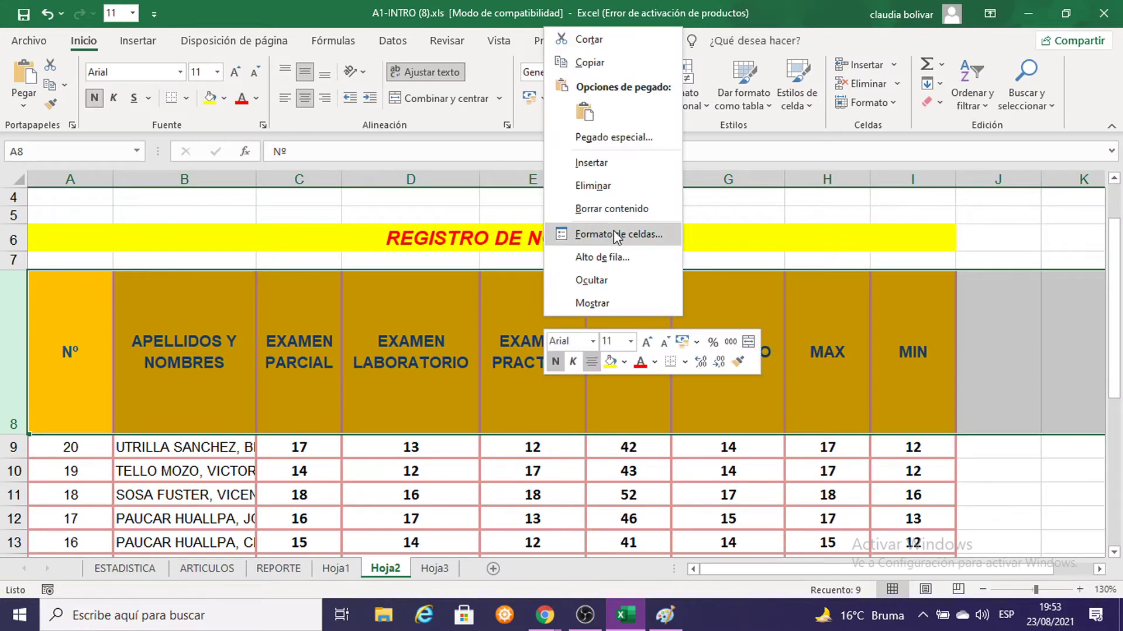
{"action": "left_click", "coordinate": [615, 235]}
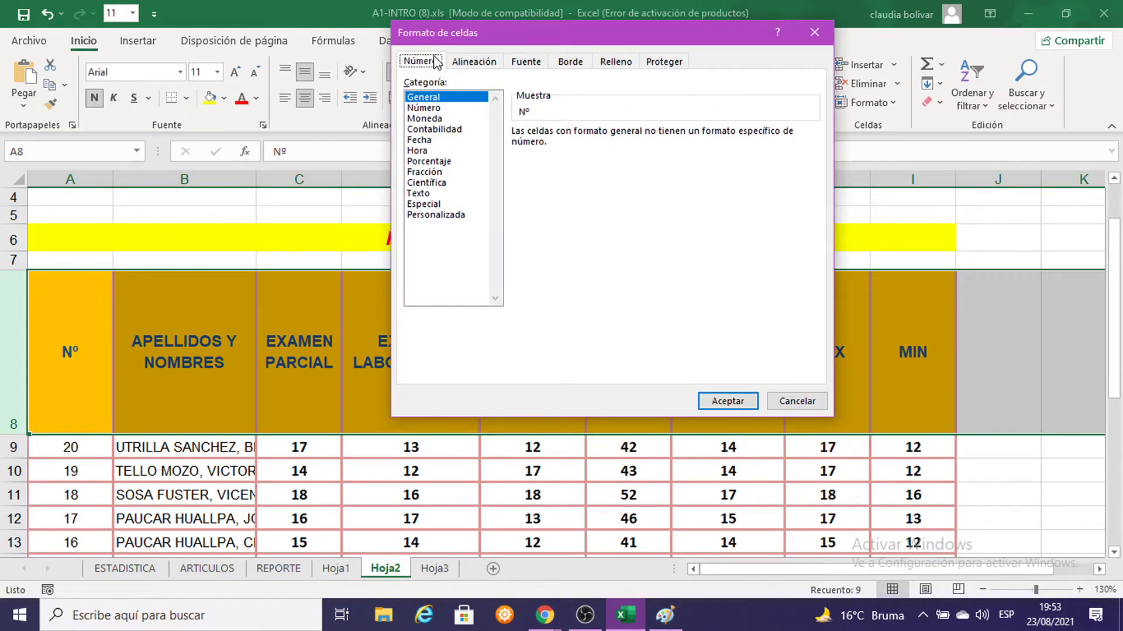
{"action": "left_click", "coordinate": [467, 62]}
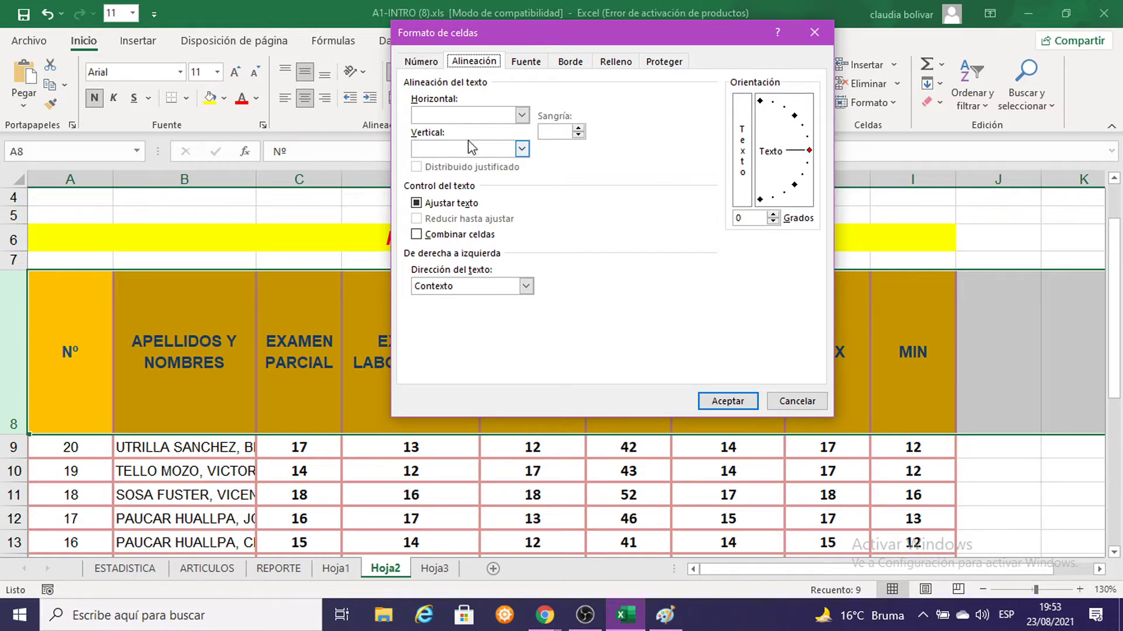
{"action": "left_click", "coordinate": [760, 101]}
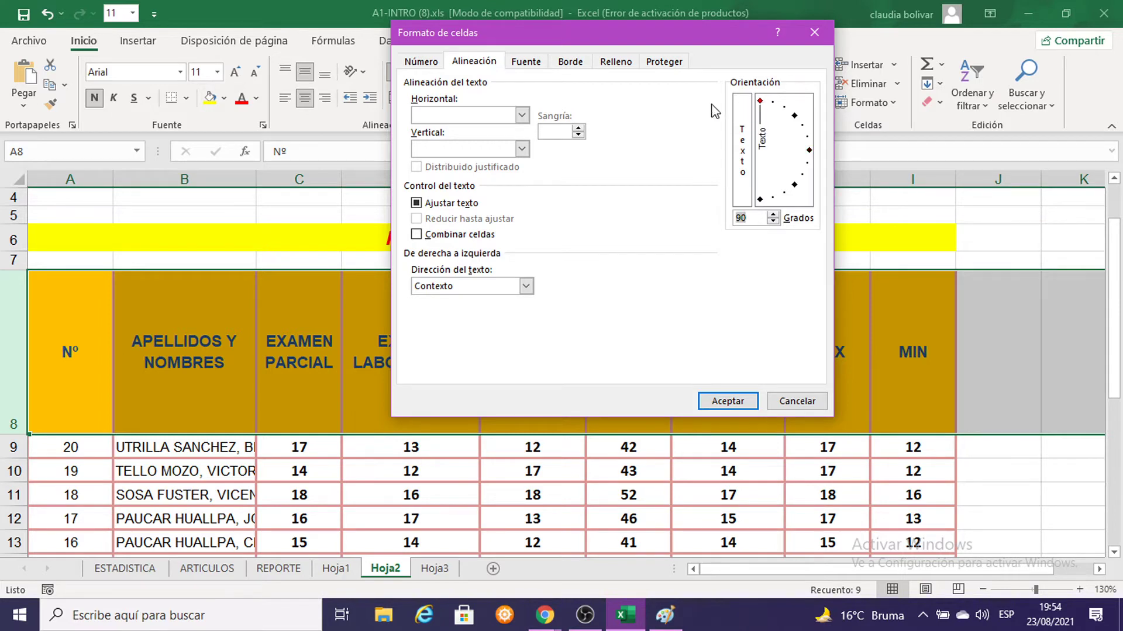
{"action": "left_click", "coordinate": [521, 116]}
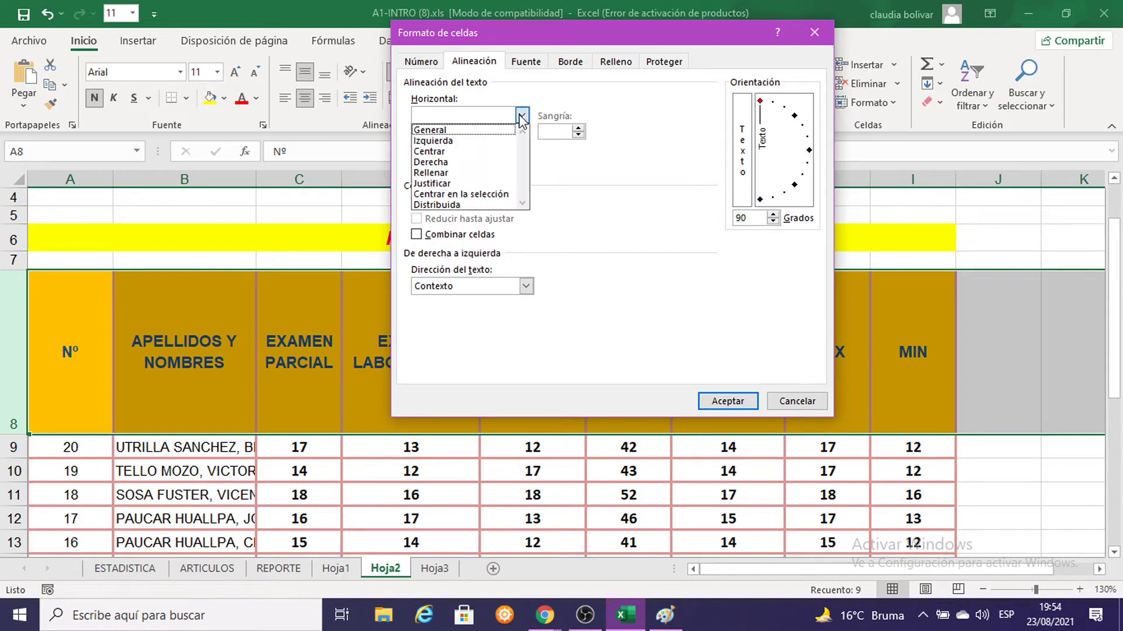
{"action": "left_click", "coordinate": [483, 152]}
{"action": "left_click", "coordinate": [521, 149]}
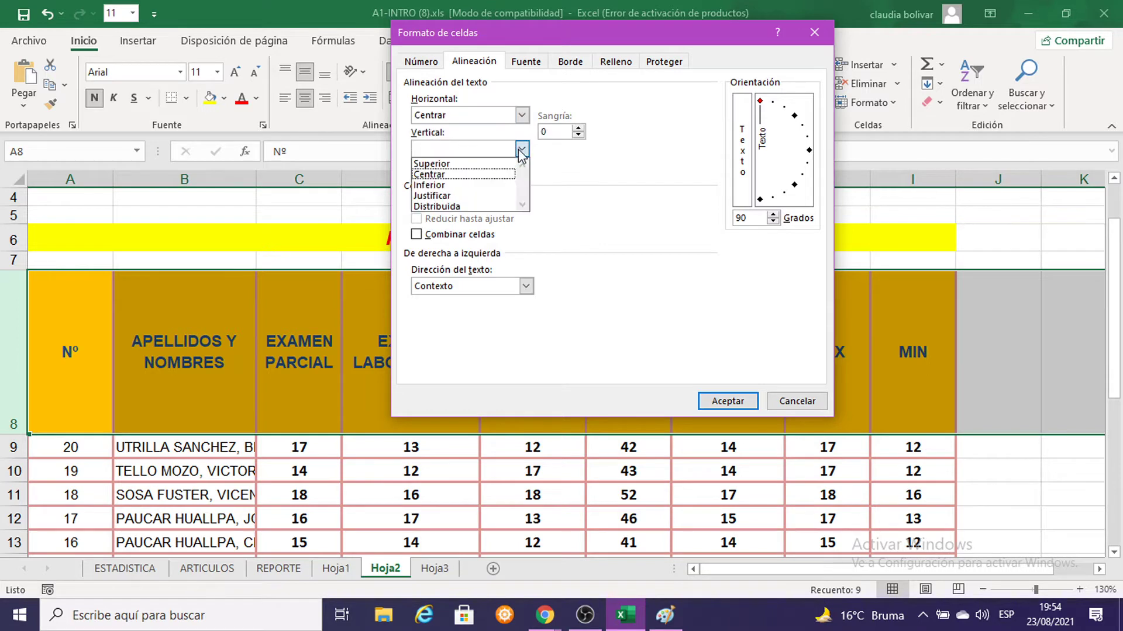
{"action": "left_click", "coordinate": [496, 176]}
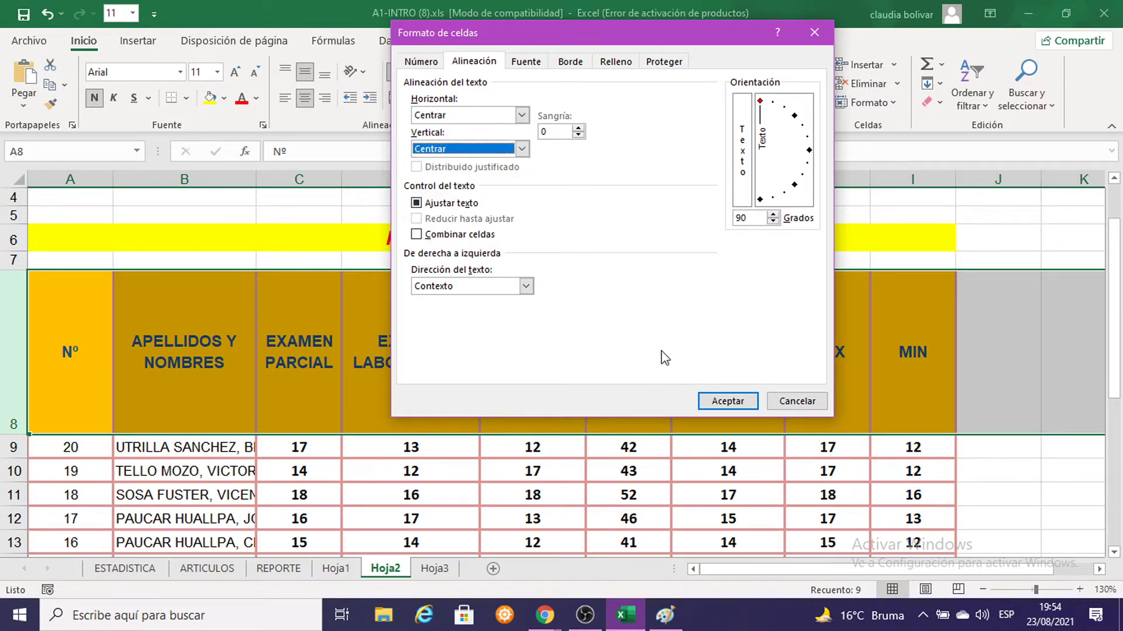
{"action": "left_click", "coordinate": [728, 401]}
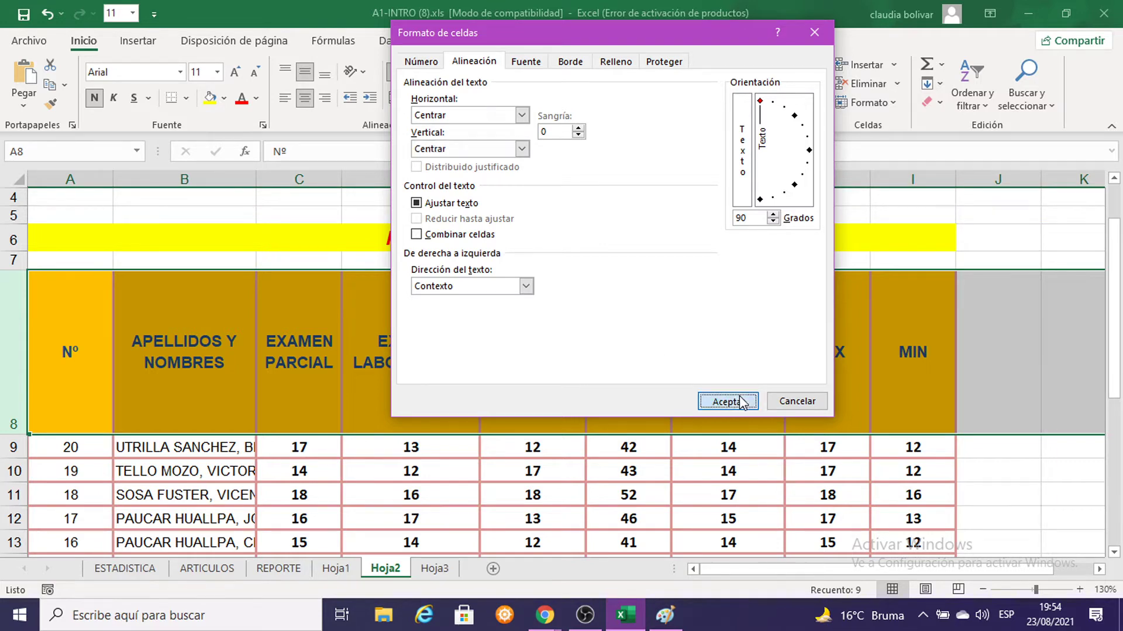
Paste the cell formatting screenshot into Paint and position it on the canvas
{"action": "left_click", "coordinate": [665, 615]}
{"action": "key", "text": "ctrl+v"}
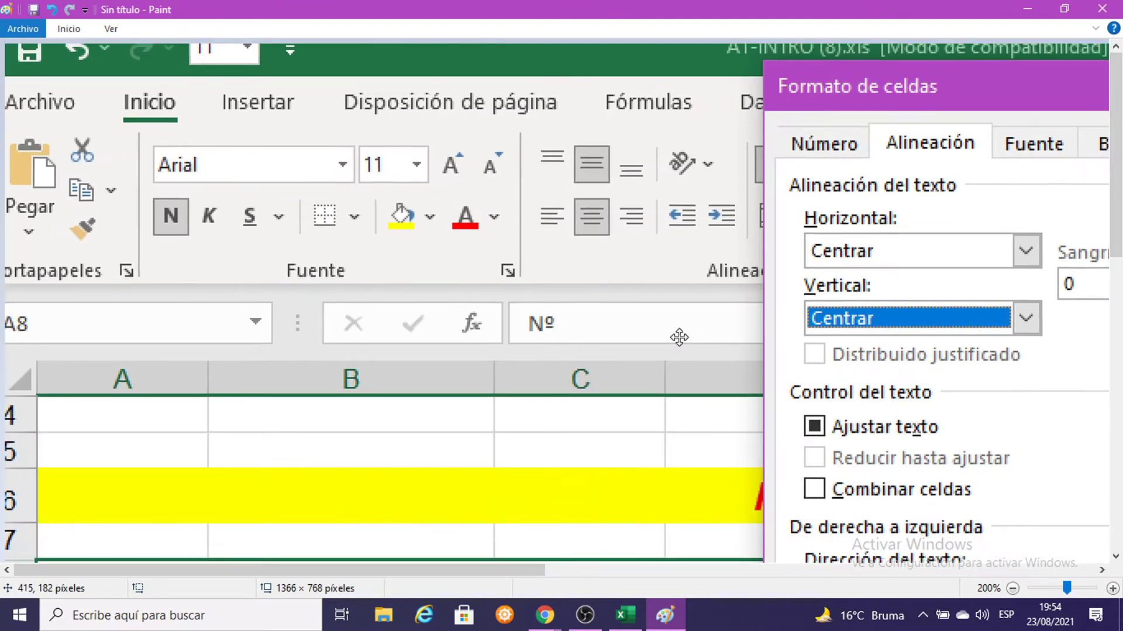
{"action": "mouse_move", "coordinate": [682, 449]}
{"action": "left_mouse_down"}
{"action": "mouse_move", "coordinate": [571, 373]}
{"action": "mouse_move", "coordinate": [499, 388]}
{"action": "mouse_move", "coordinate": [451, 305]}
{"action": "left_mouse_up"}
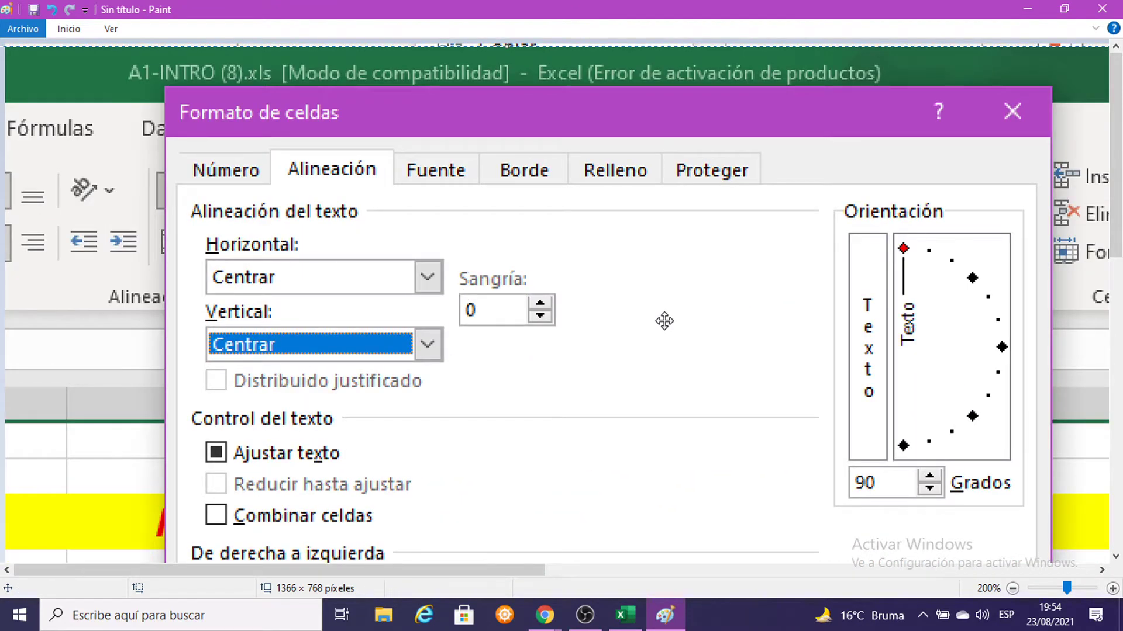
{"action": "left_click_drag", "start_coordinate": [664, 320], "coordinate": [657, 313]}
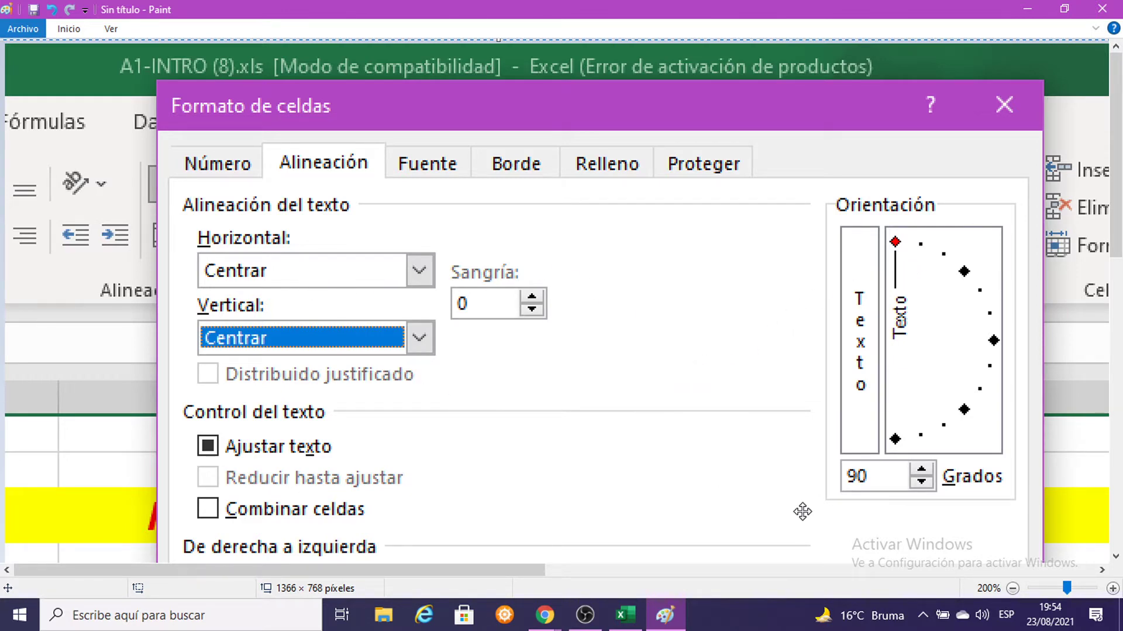
{"action": "left_click_drag", "start_coordinate": [473, 432], "coordinate": [466, 358]}
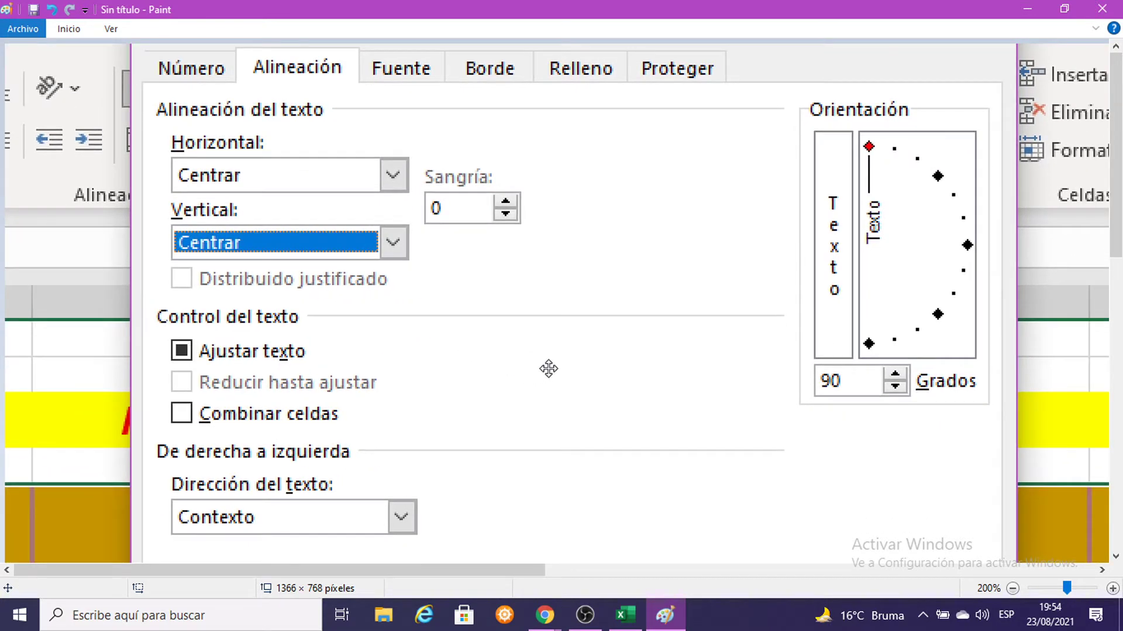
{"action": "left_click_drag", "start_coordinate": [548, 369], "coordinate": [553, 440]}
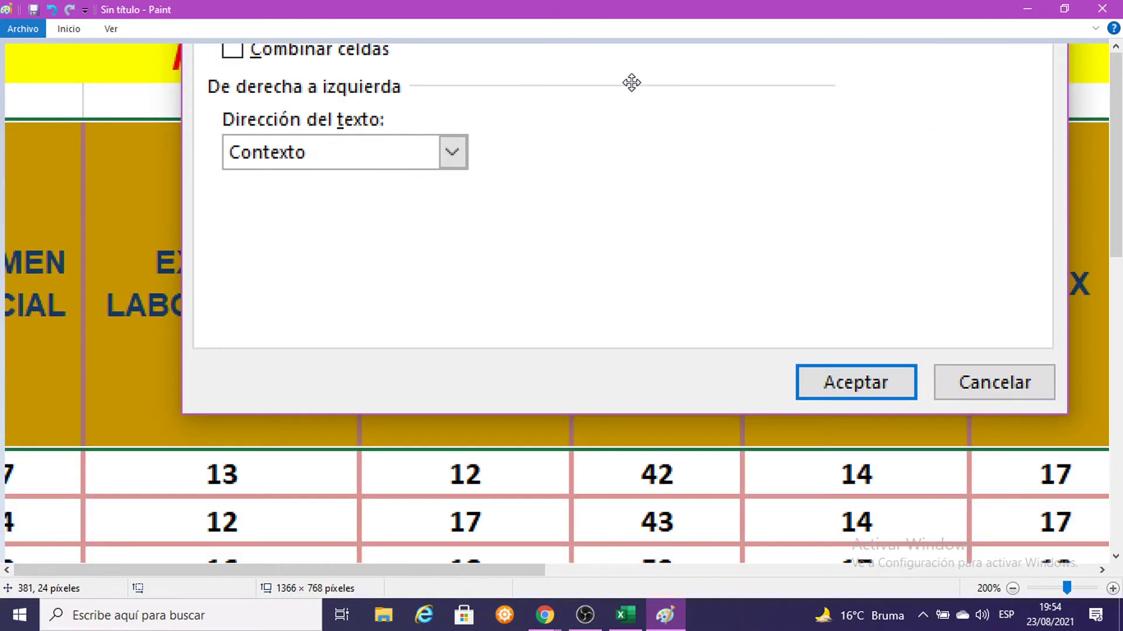
{"action": "mouse_move", "coordinate": [553, 440]}
{"action": "left_mouse_down"}
{"action": "mouse_move", "coordinate": [587, 396]}
{"action": "mouse_move", "coordinate": [642, 526]}
{"action": "mouse_move", "coordinate": [581, 372]}
{"action": "left_mouse_up"}
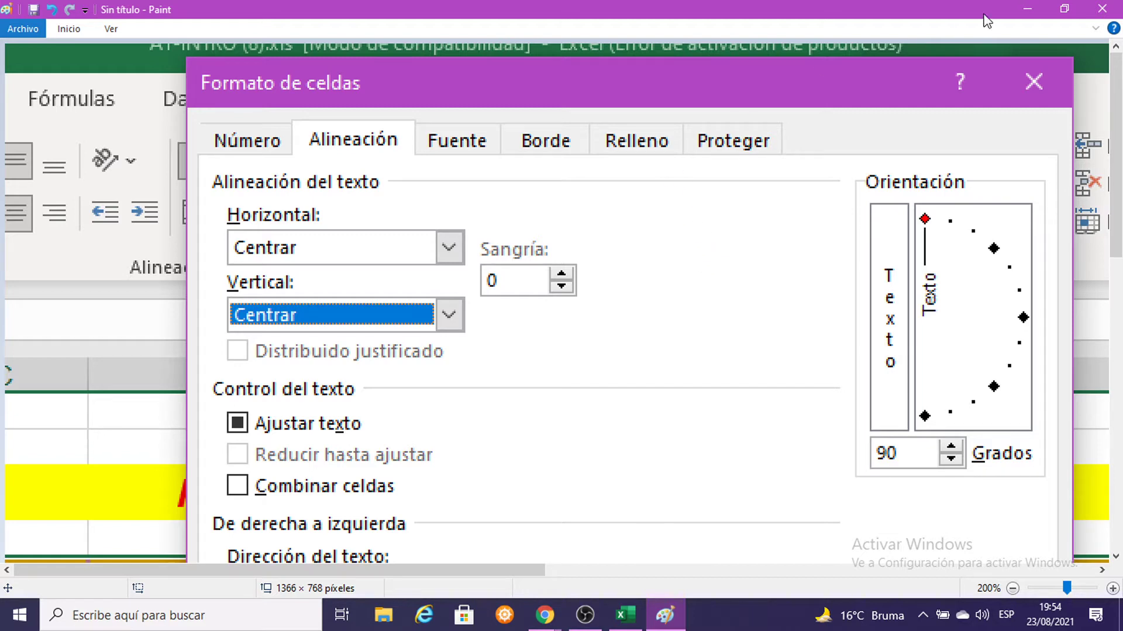
{"action": "left_click", "coordinate": [1028, 9]}
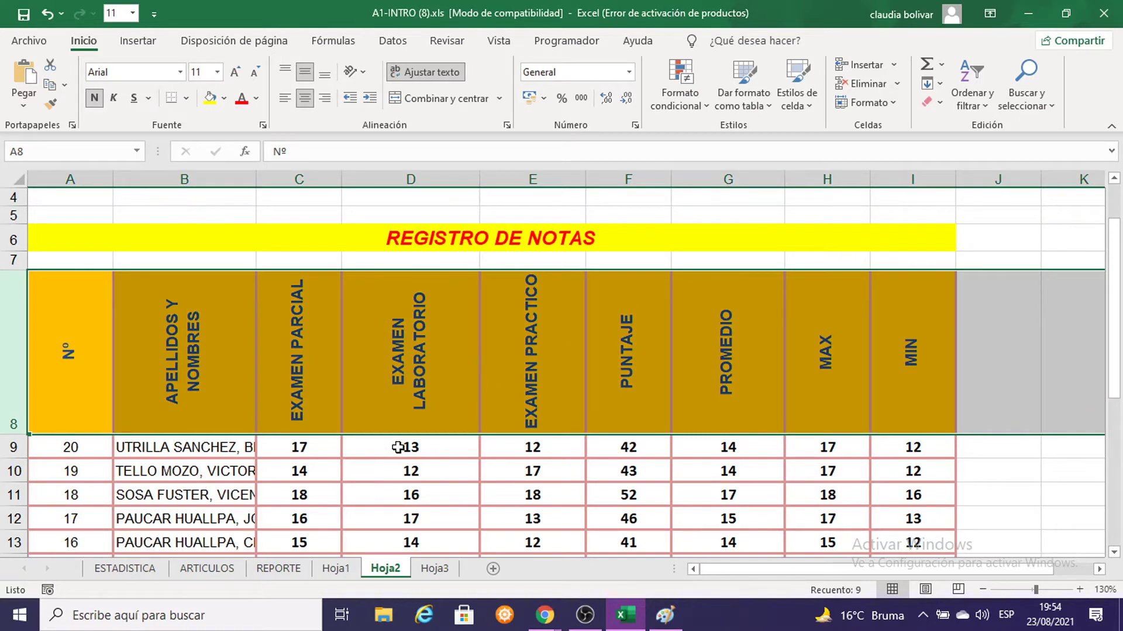
Narrow EXAMEN PARCIAL column C to 7.71 and select the whole column
{"action": "left_click", "coordinate": [286, 447]}
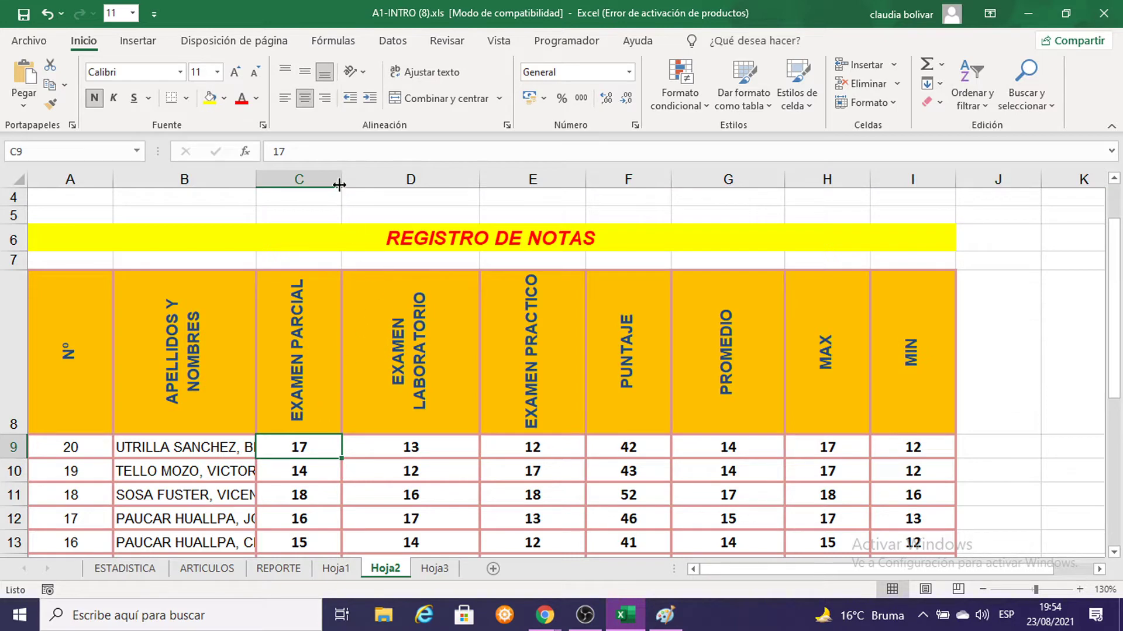
{"action": "left_click_drag", "start_coordinate": [341, 179], "coordinate": [316, 179]}
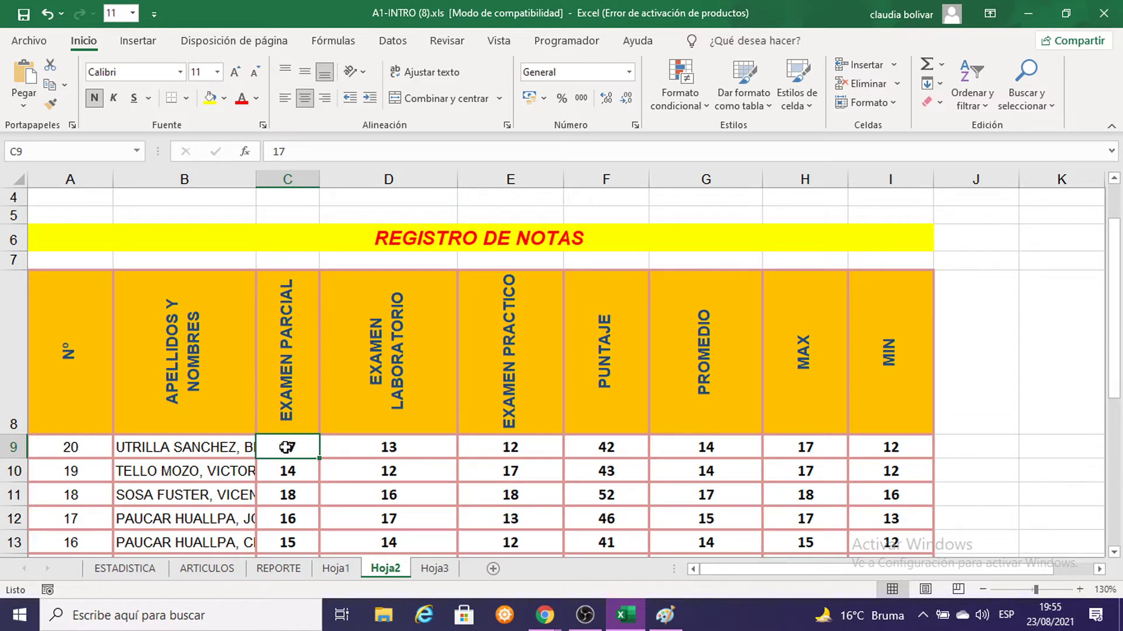
{"action": "left_click", "coordinate": [287, 180]}
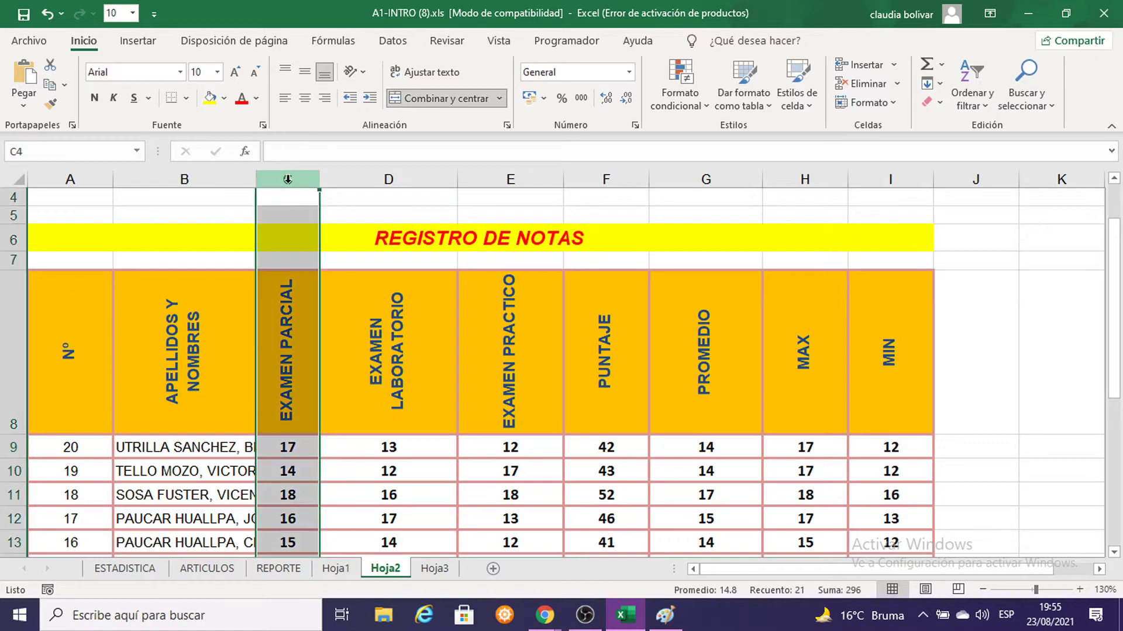
{"action": "left_click", "coordinate": [11, 306]}
{"action": "left_click", "coordinate": [305, 183]}
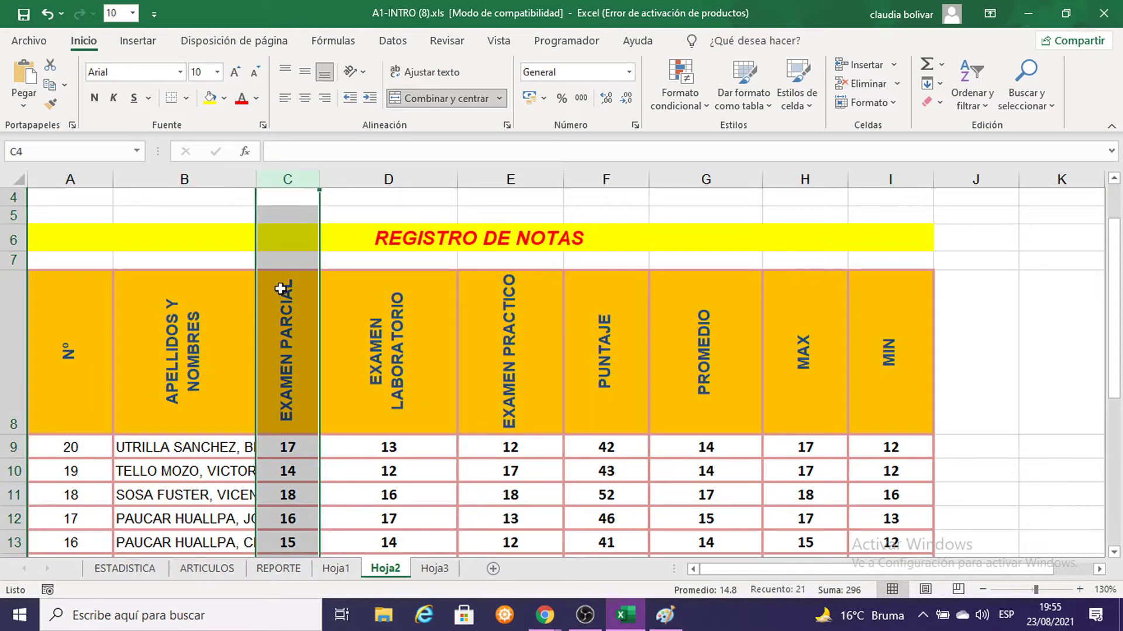
{"action": "left_click", "coordinate": [886, 103]}
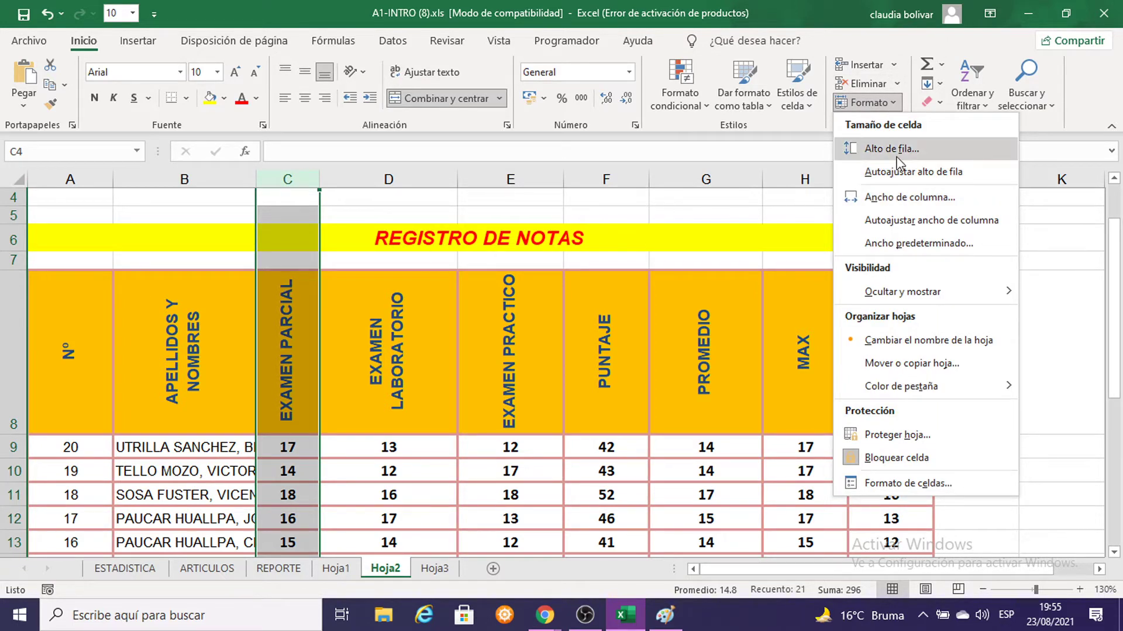
{"action": "left_click", "coordinate": [279, 173]}
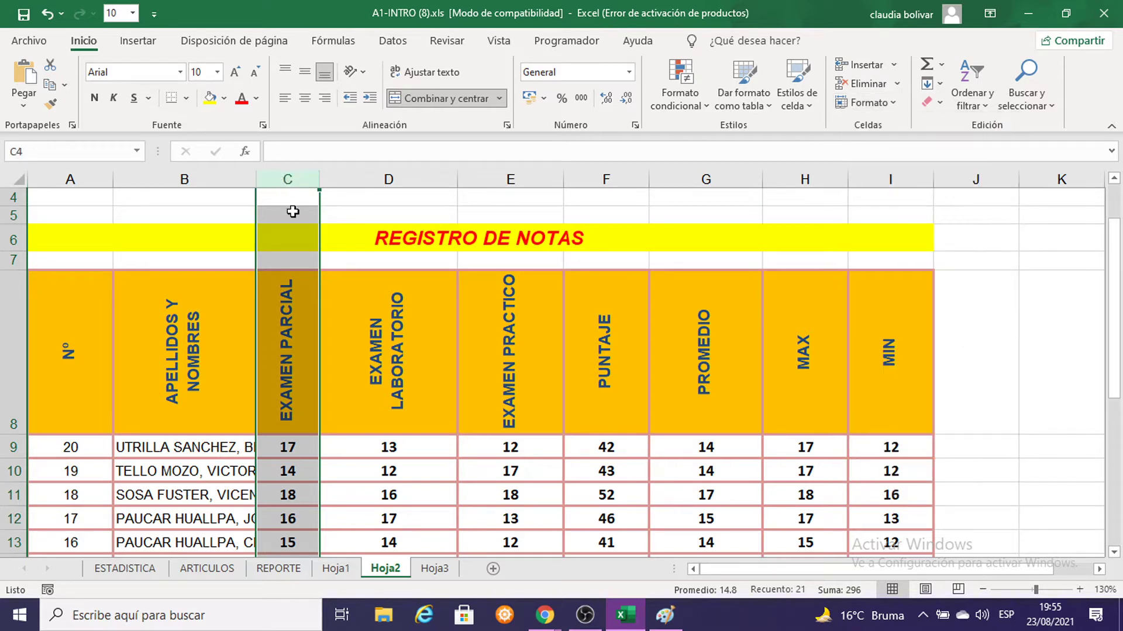
{"action": "left_click", "coordinate": [890, 104]}
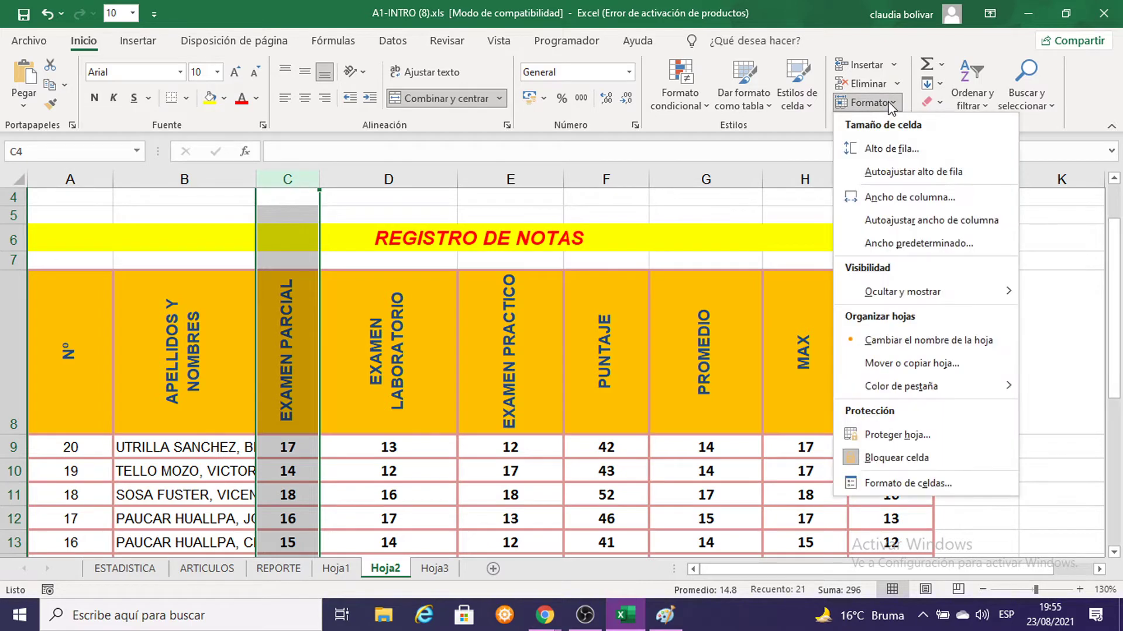
{"action": "left_click", "coordinate": [924, 196]}
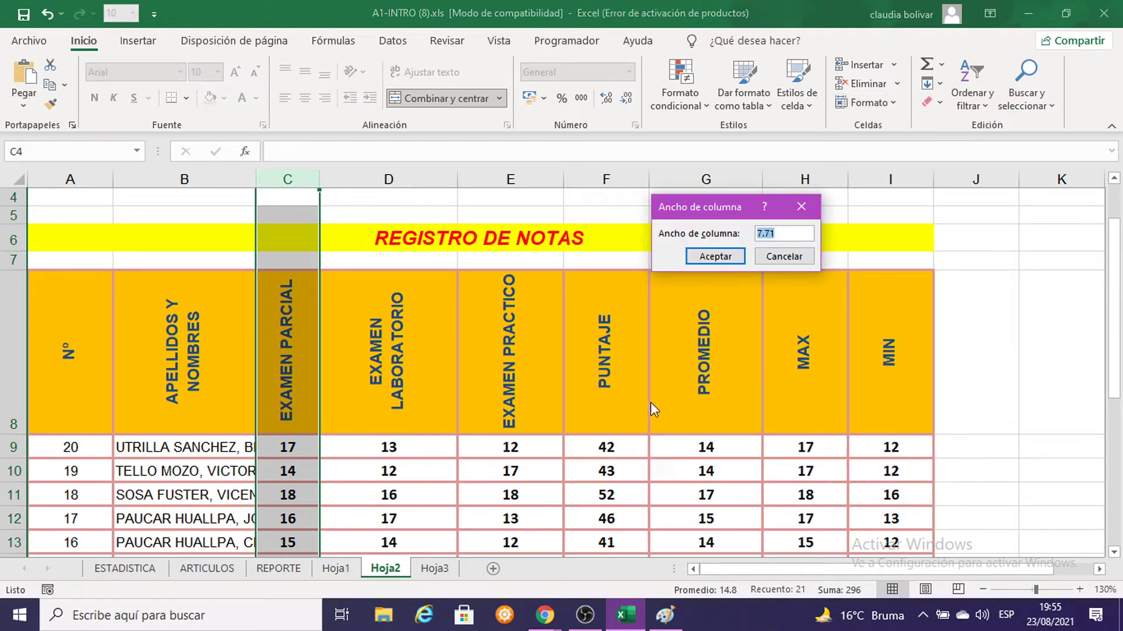
{"action": "left_click", "coordinate": [665, 615]}
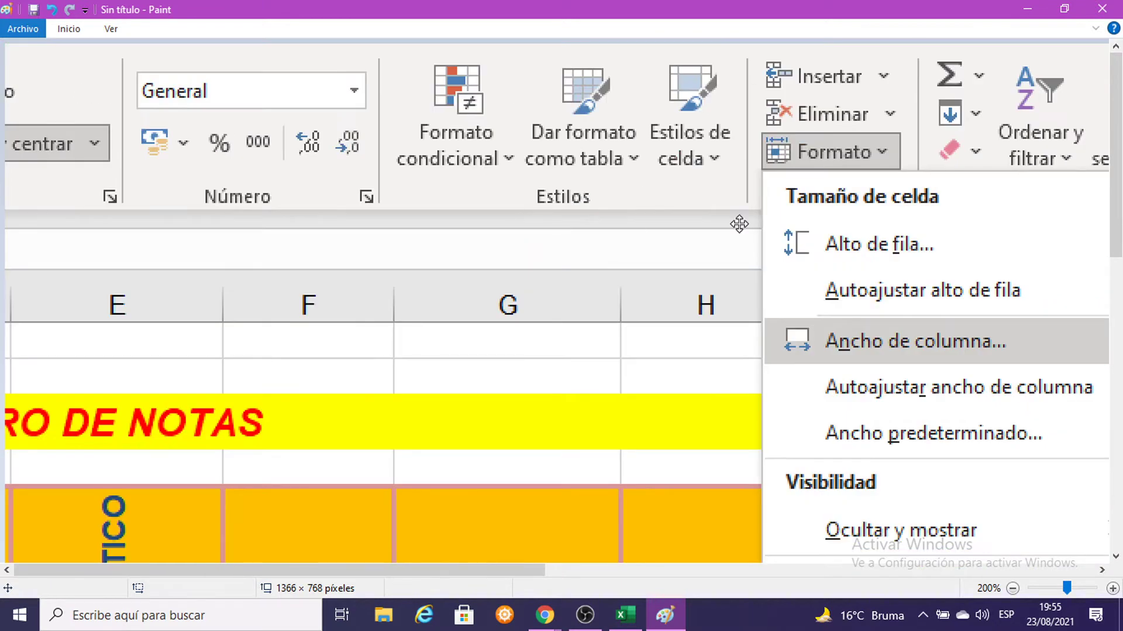
{"action": "left_click", "coordinate": [1028, 8]}
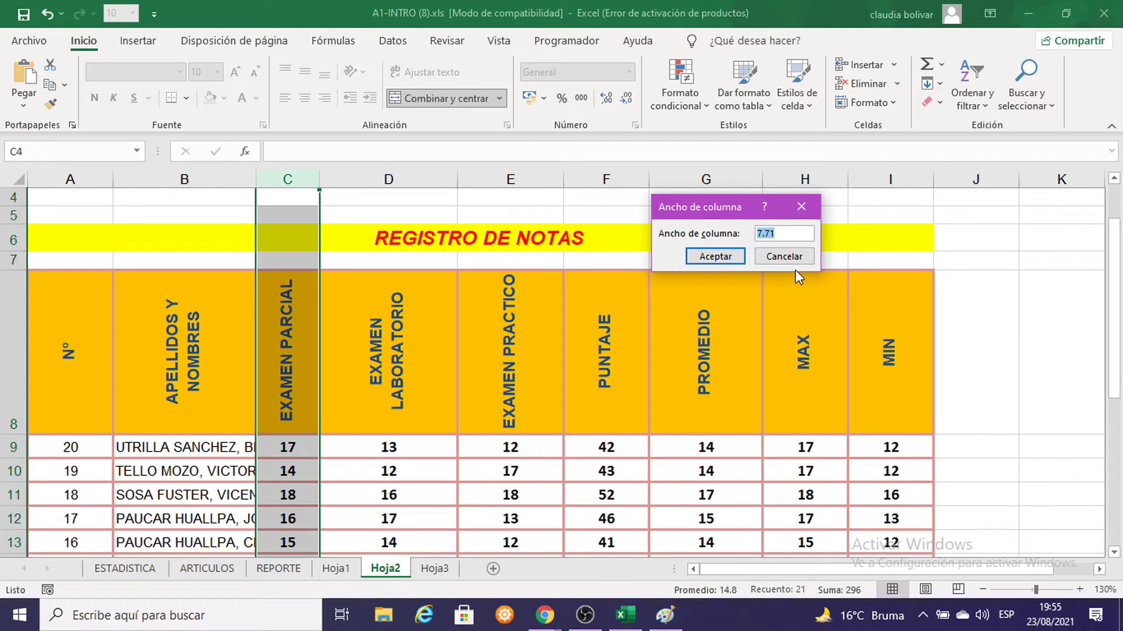
{"action": "left_click", "coordinate": [668, 621]}
{"action": "key", "text": "ctrl+v"}
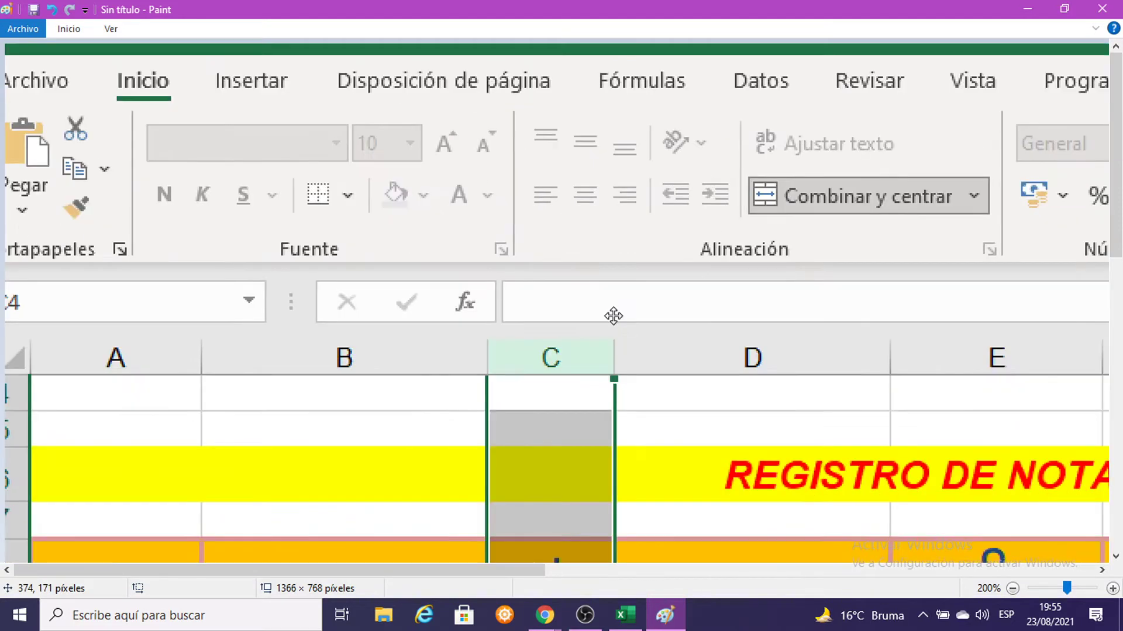
{"action": "scroll", "coordinate": [613, 316], "scroll_direction": "down", "scroll_amount": 5}
{"action": "scroll", "coordinate": [741, 353], "scroll_direction": "right", "scroll_amount": 5}
{"action": "scroll", "coordinate": [711, 324], "scroll_direction": "up", "scroll_amount": 3}
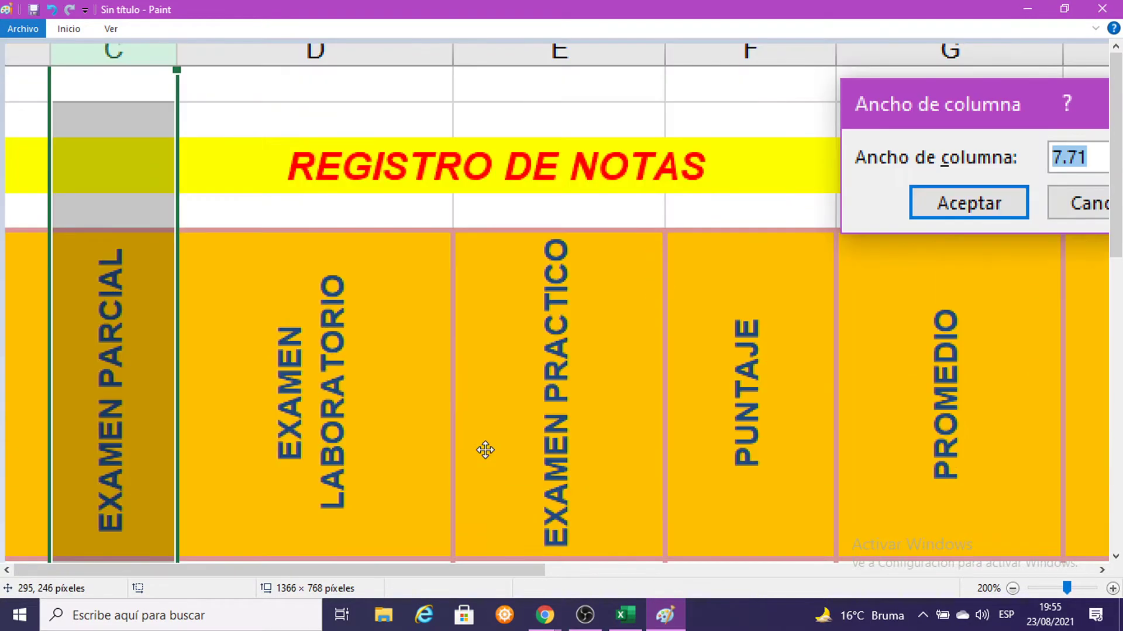
{"action": "left_click_drag", "start_coordinate": [486, 450], "coordinate": [146, 481]}
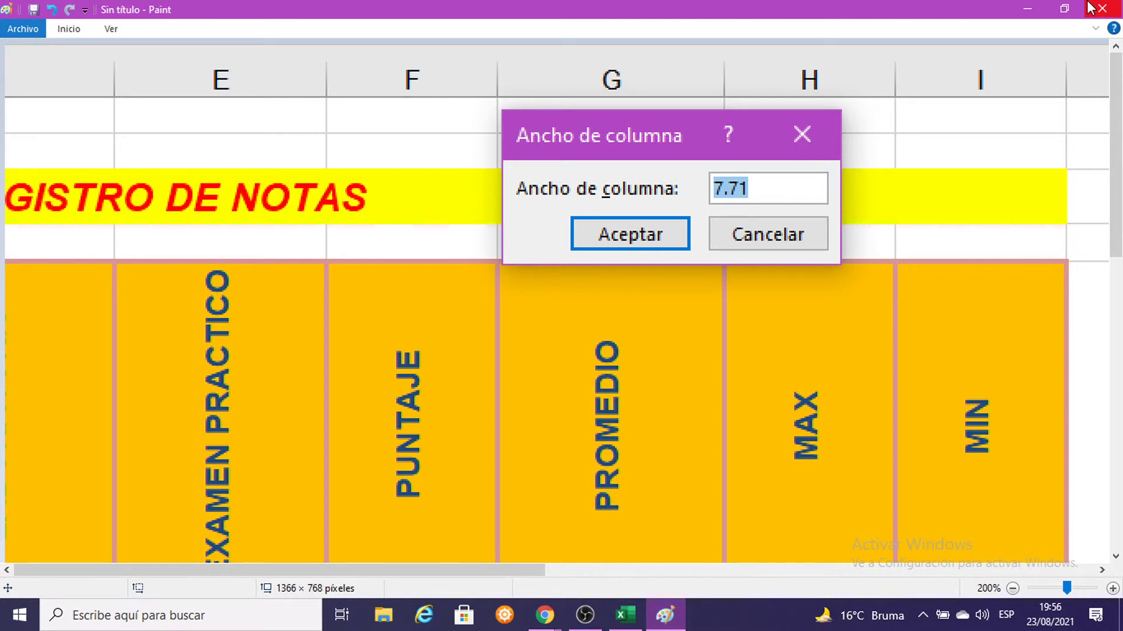
{"action": "left_click", "coordinate": [1029, 11]}
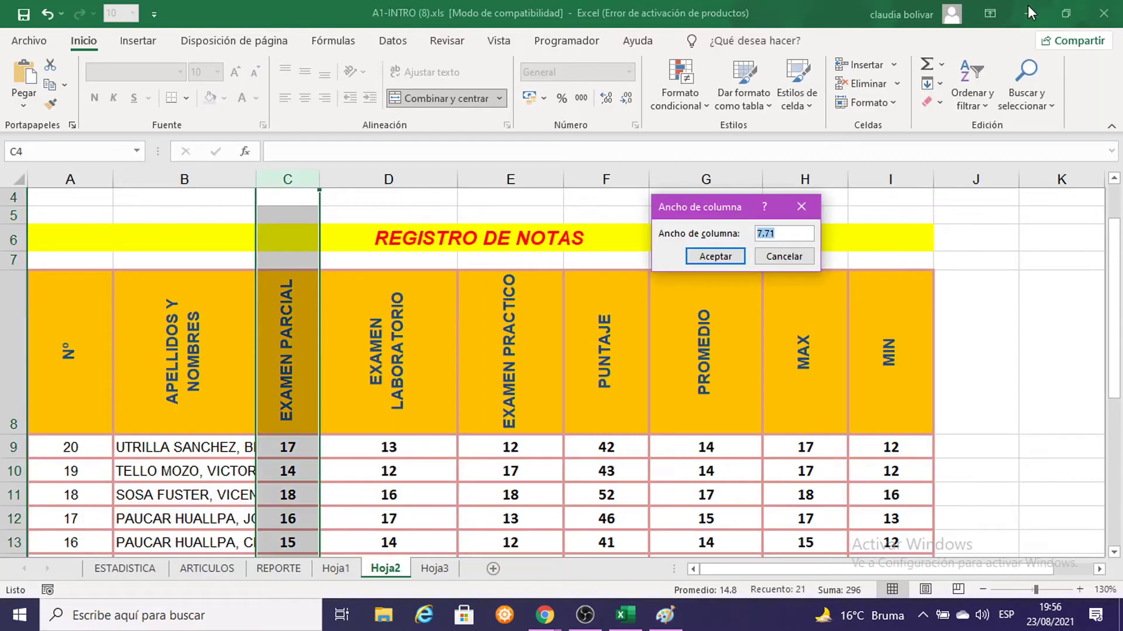
{"action": "left_click", "coordinate": [718, 261]}
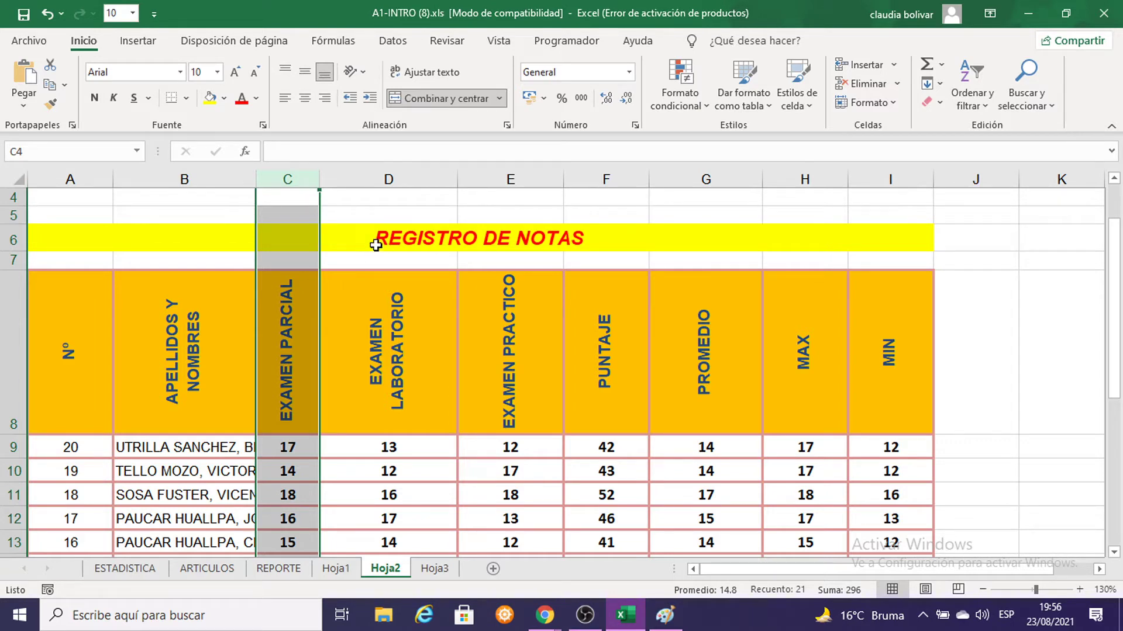
Check column C's width in the Ancho de columna setting, then close it unchanged
{"action": "left_click", "coordinate": [382, 177]}
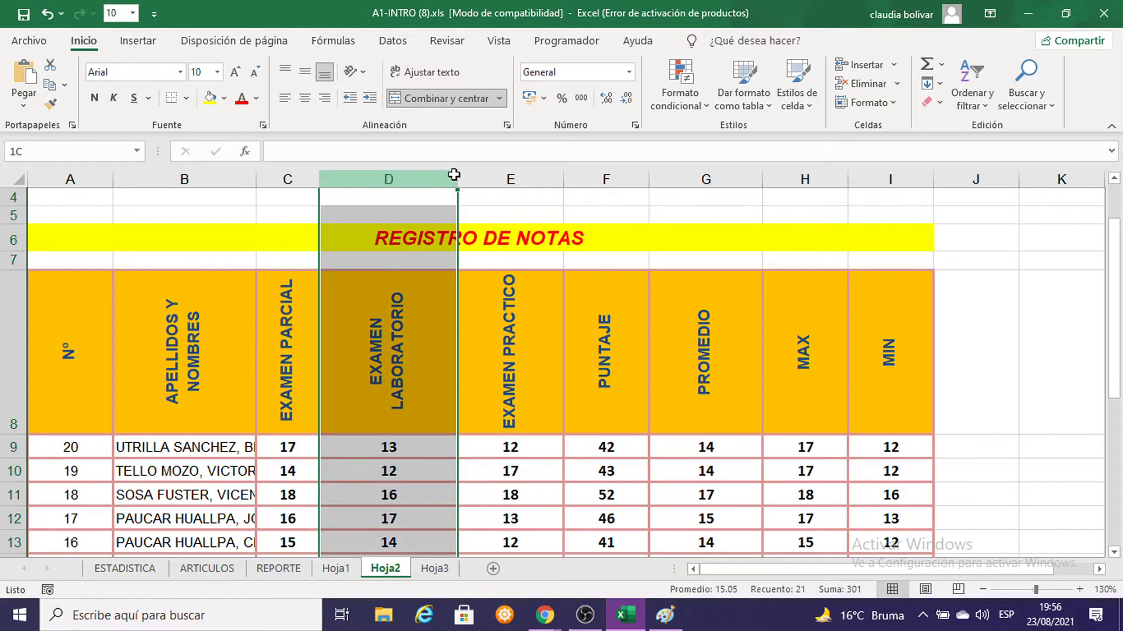
{"action": "left_click_drag", "start_coordinate": [383, 177], "coordinate": [893, 178]}
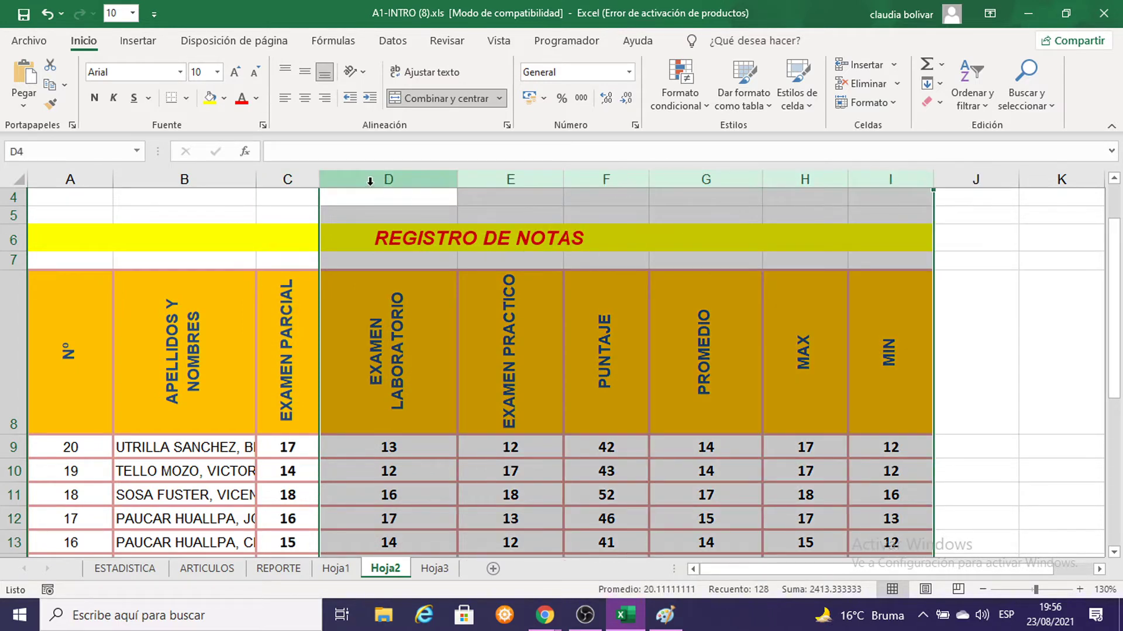
{"action": "left_click_drag", "start_coordinate": [371, 178], "coordinate": [852, 175]}
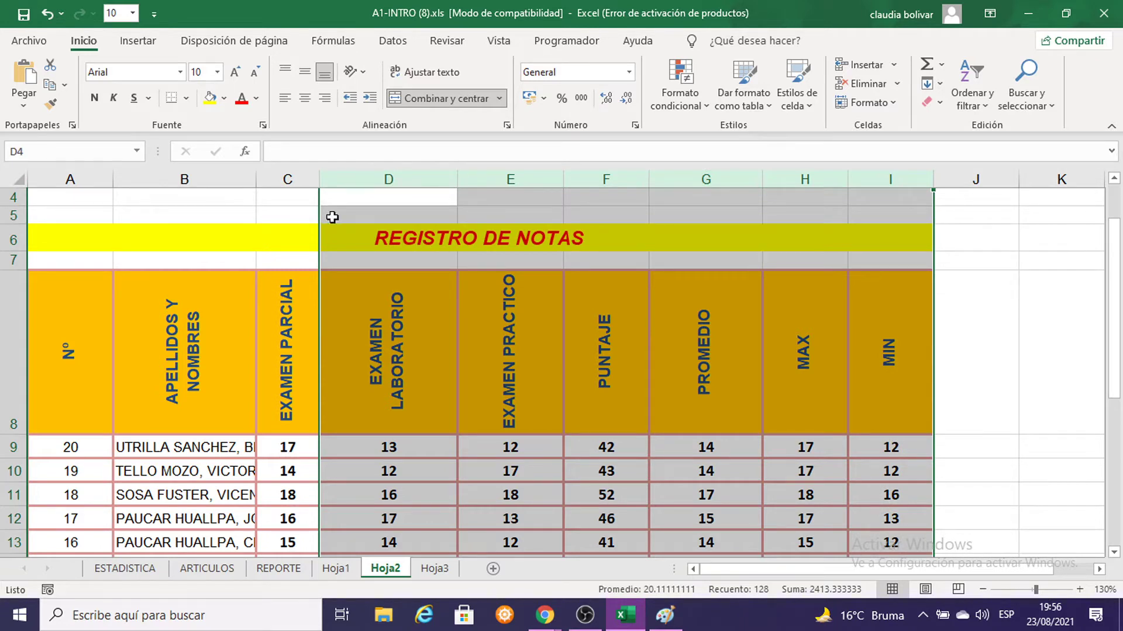
{"action": "left_click", "coordinate": [292, 348]}
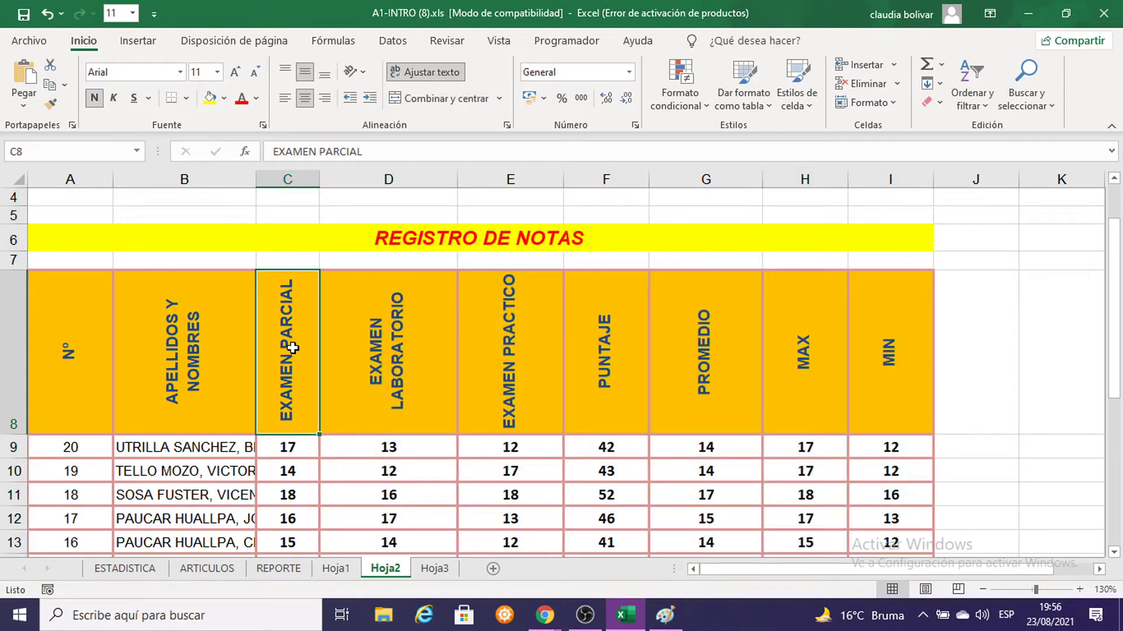
{"action": "left_click", "coordinate": [871, 103]}
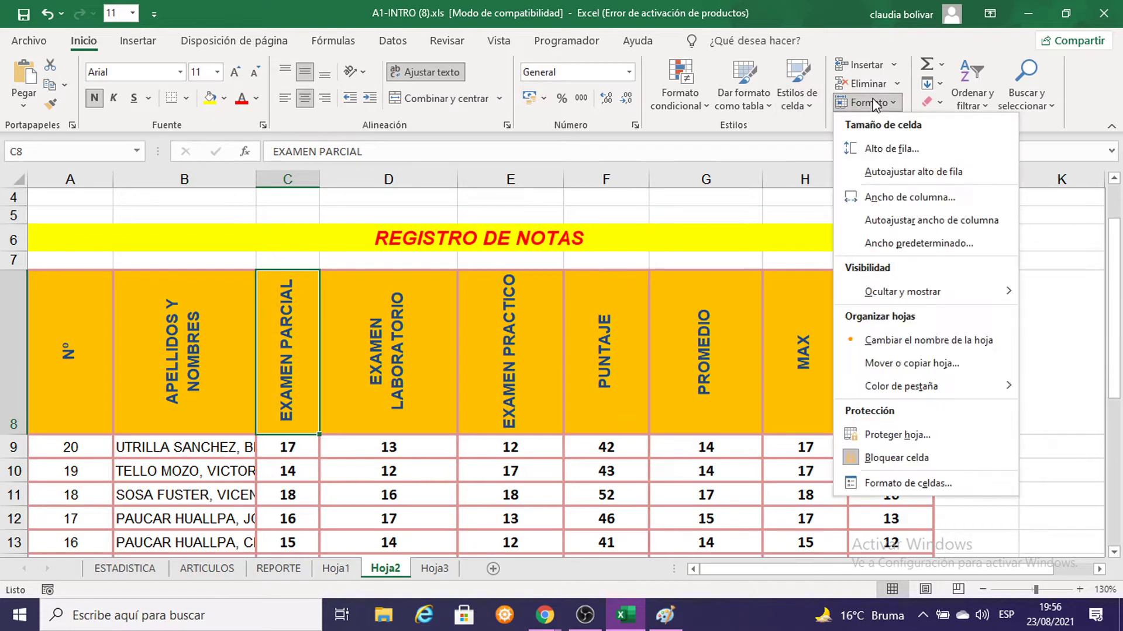
{"action": "left_click", "coordinate": [899, 198]}
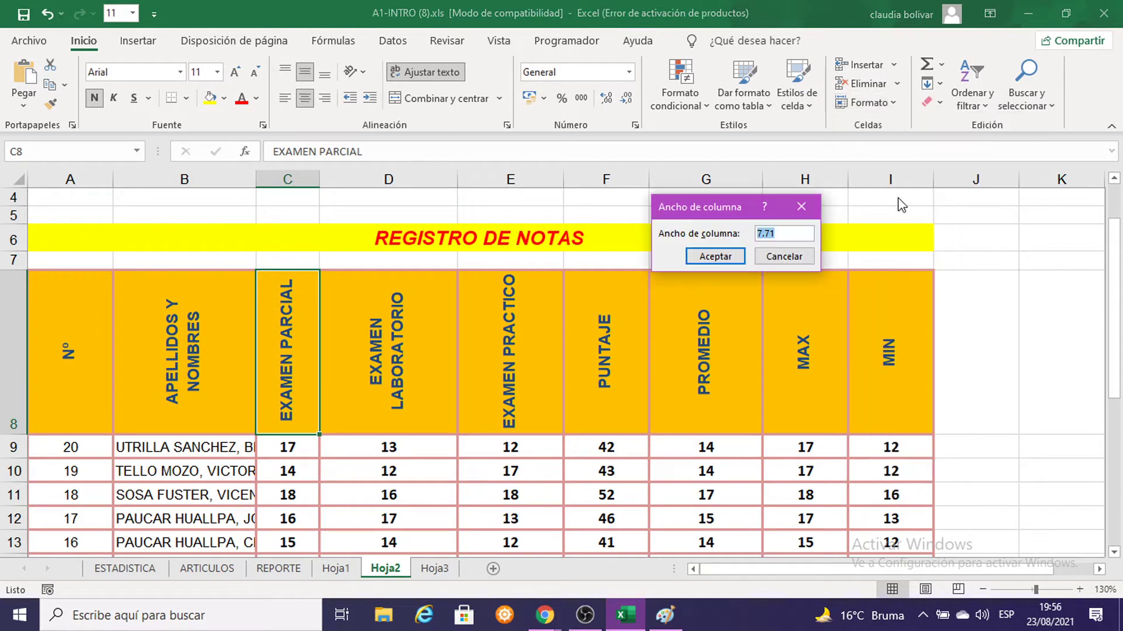
{"action": "left_click", "coordinate": [801, 207]}
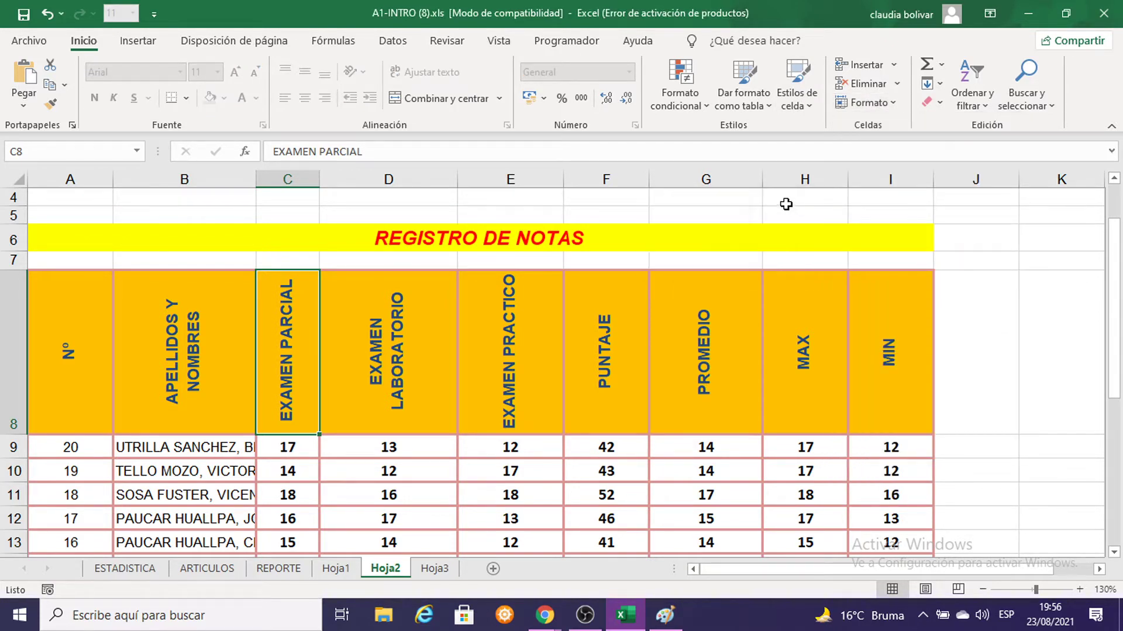
Select columns D through I and open their Ancho de columna setting
{"action": "left_click", "coordinate": [388, 177]}
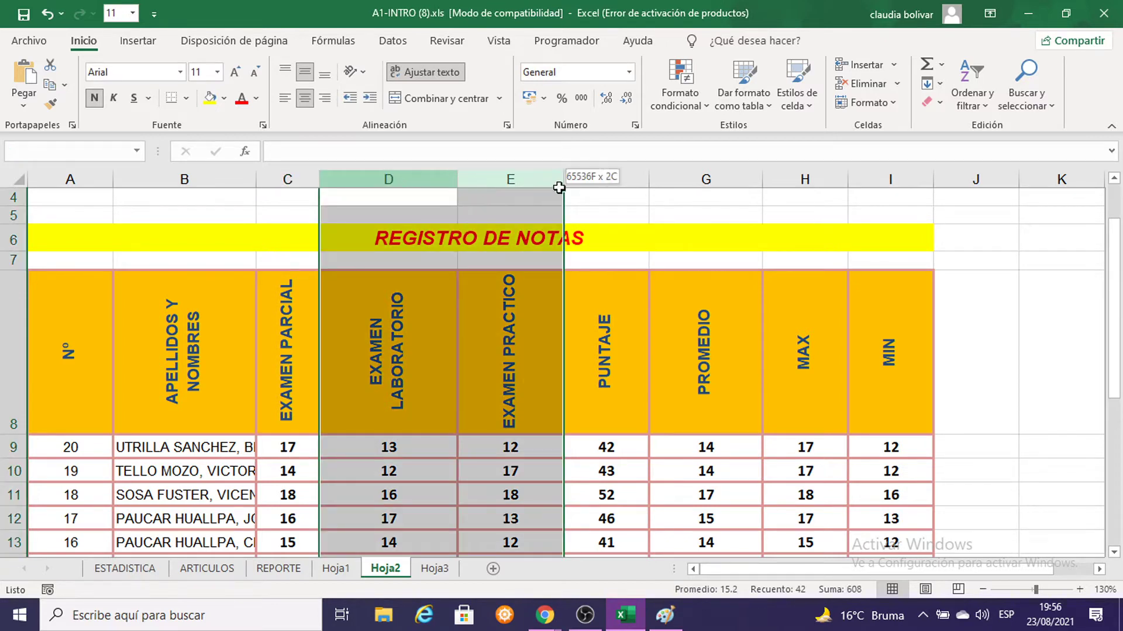
{"action": "left_click_drag", "start_coordinate": [389, 177], "coordinate": [899, 215]}
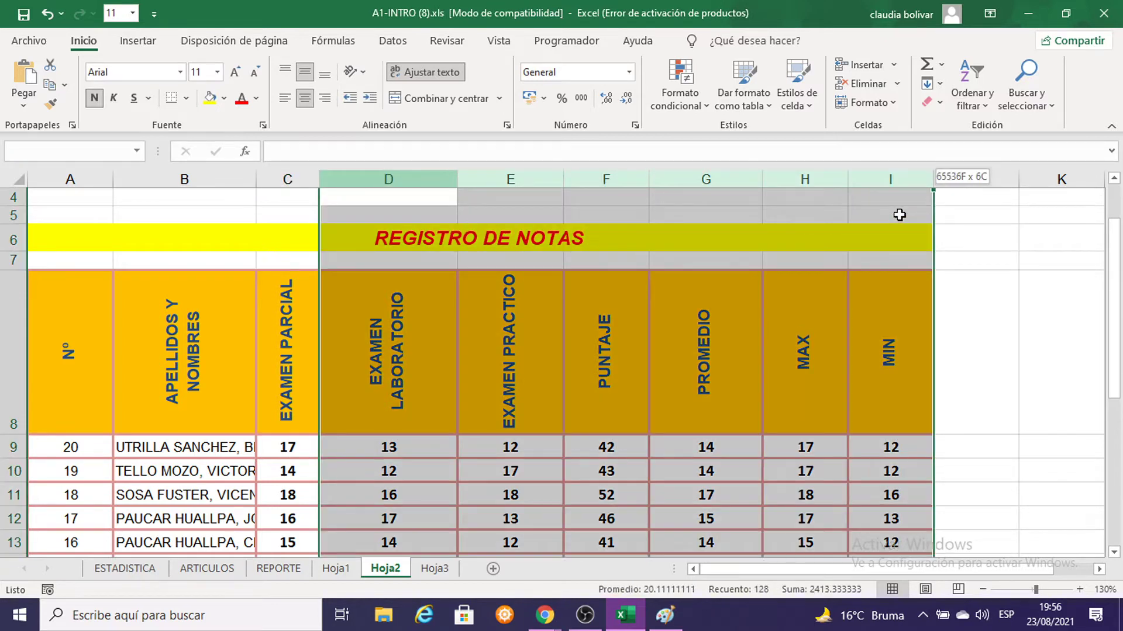
{"action": "left_click", "coordinate": [896, 103]}
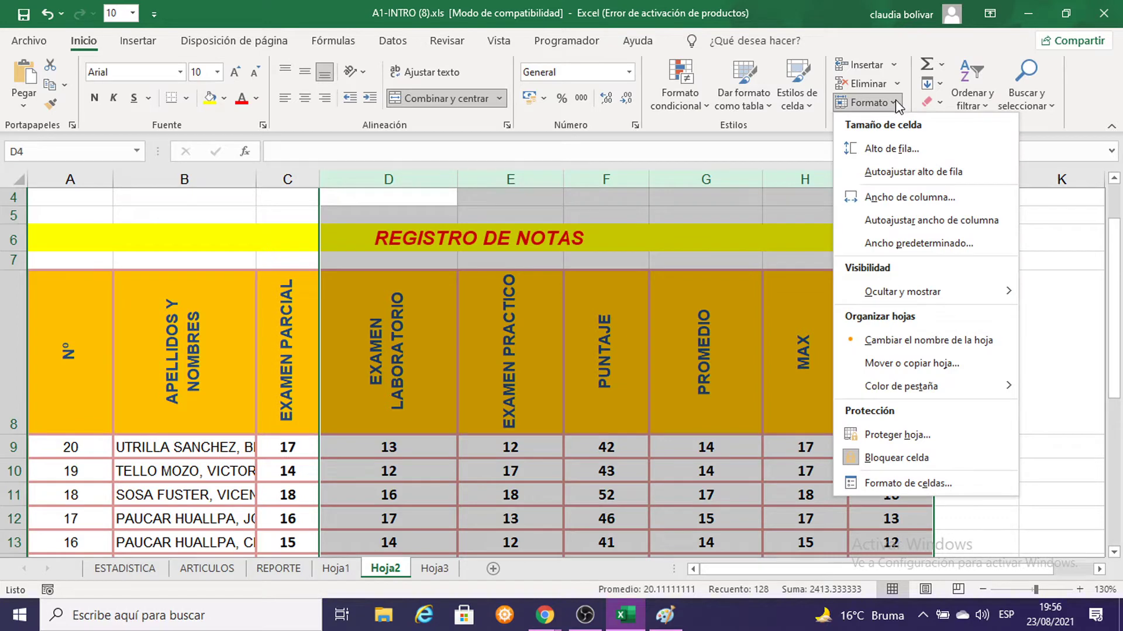
{"action": "left_click", "coordinate": [911, 198]}
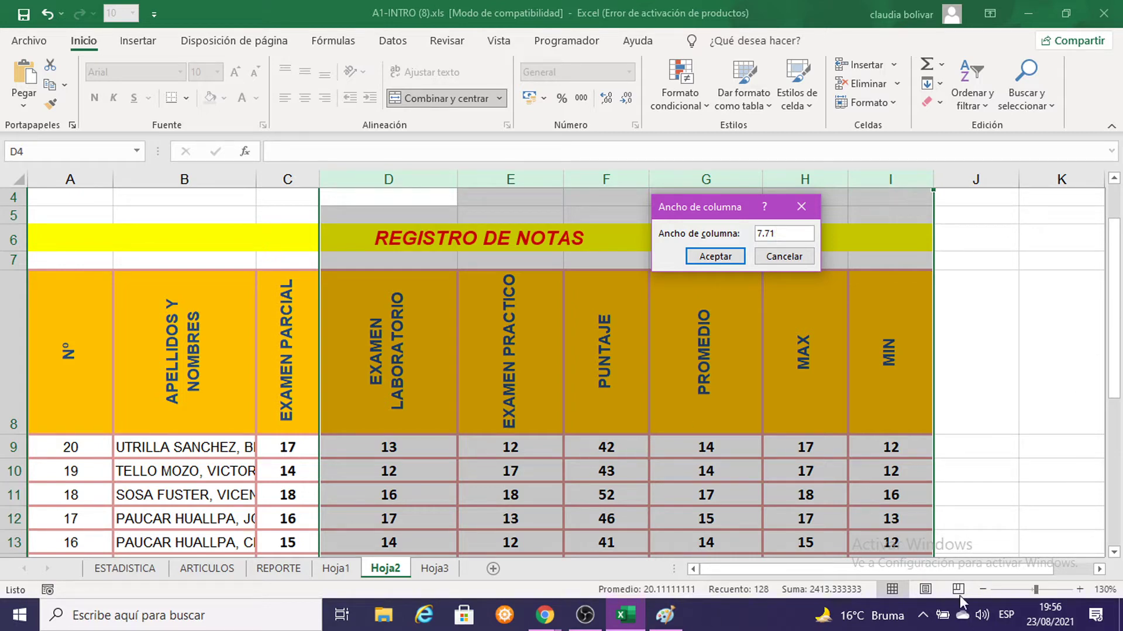
Paste a capture of the 7.71 column width dialog into Paint, pan it, then minimize Paint
{"action": "left_click", "coordinate": [665, 615]}
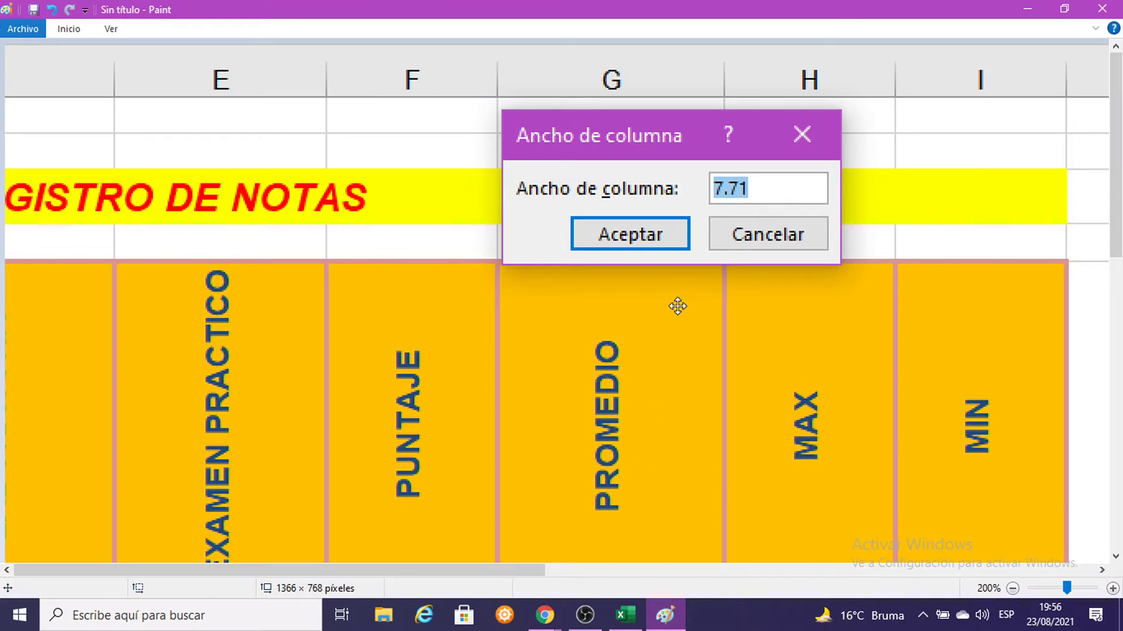
{"action": "key", "text": "ctrl+v"}
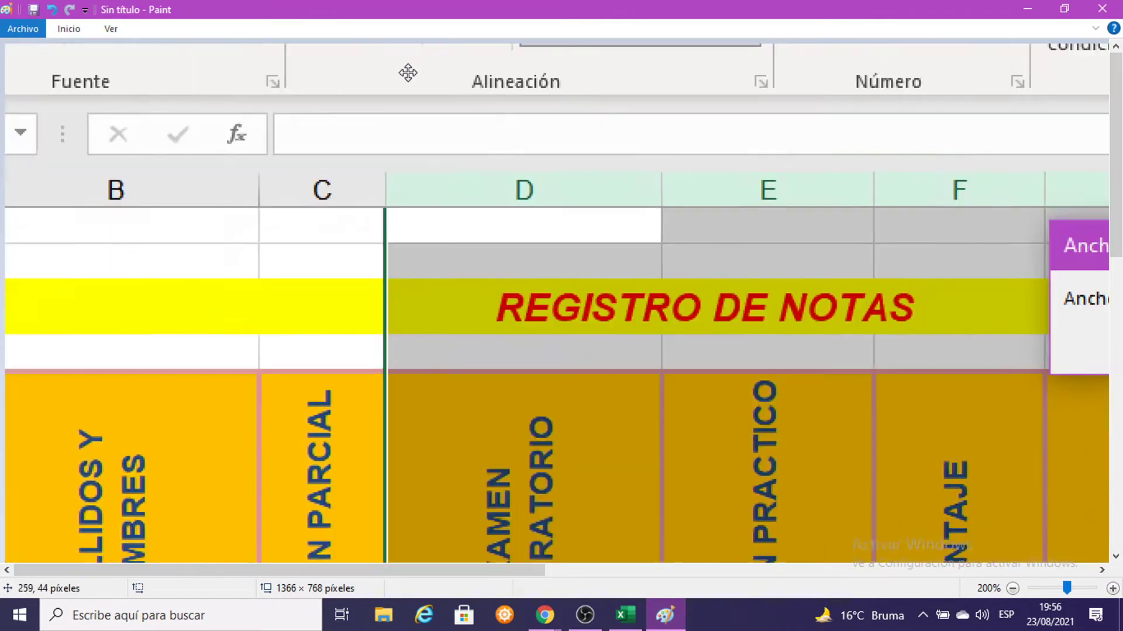
{"action": "left_click_drag", "start_coordinate": [409, 72], "coordinate": [231, 272]}
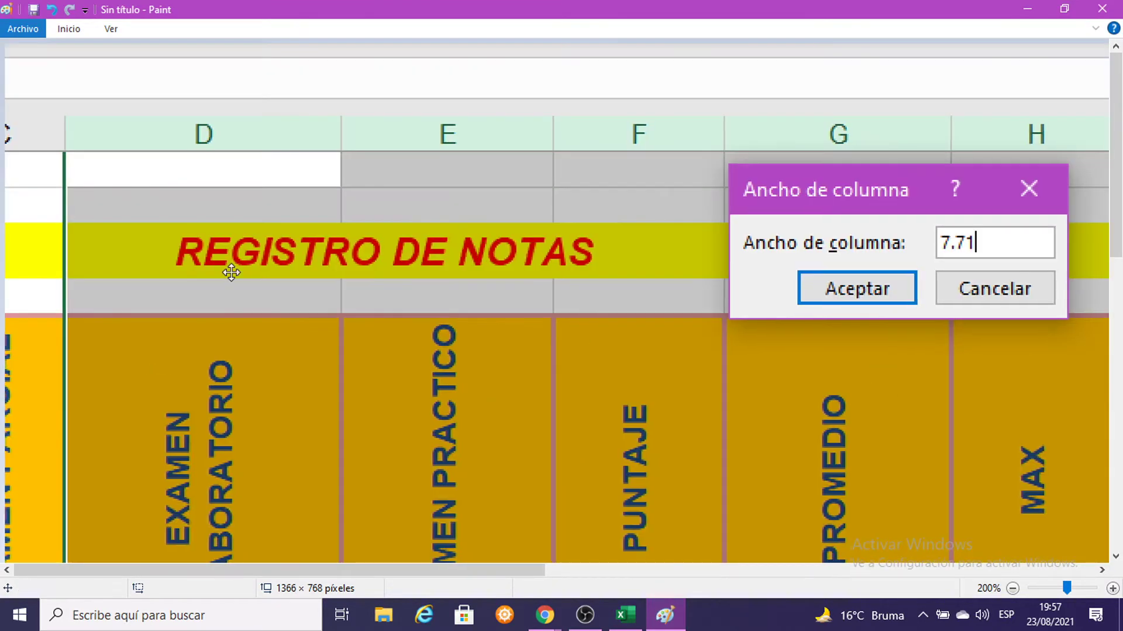
{"action": "left_click_drag", "start_coordinate": [221, 162], "coordinate": [220, 260]}
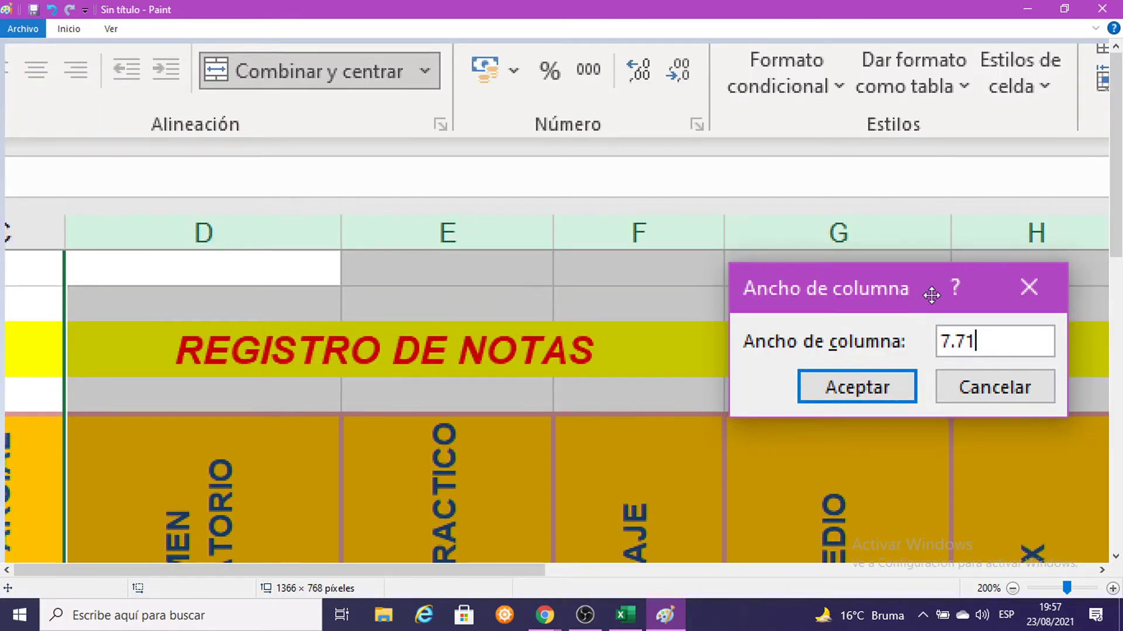
{"action": "left_click_drag", "start_coordinate": [933, 298], "coordinate": [634, 270]}
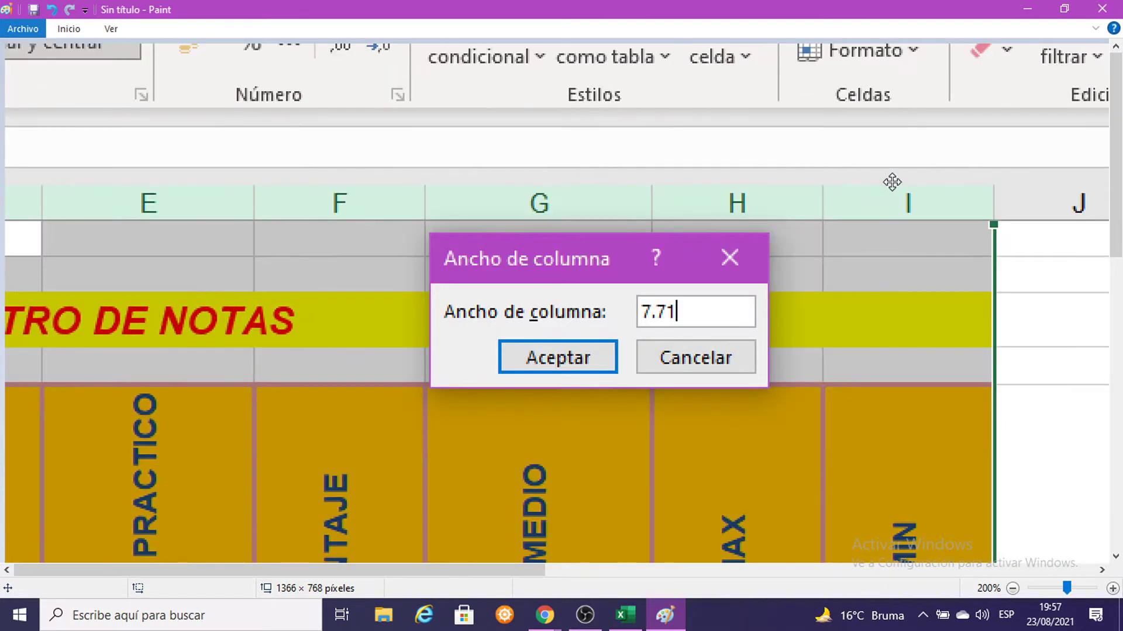
{"action": "left_click", "coordinate": [1030, 9]}
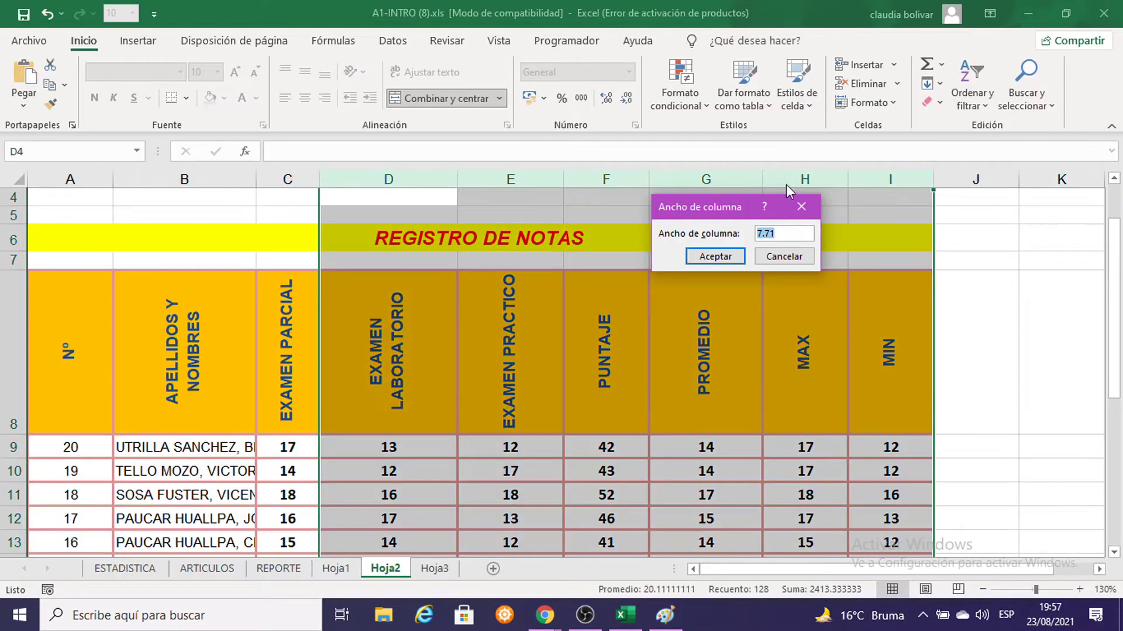
Apply the 7.71 width to columns D–I and reselect the EXAMEN PARCIAL header cell
{"action": "left_click", "coordinate": [716, 257]}
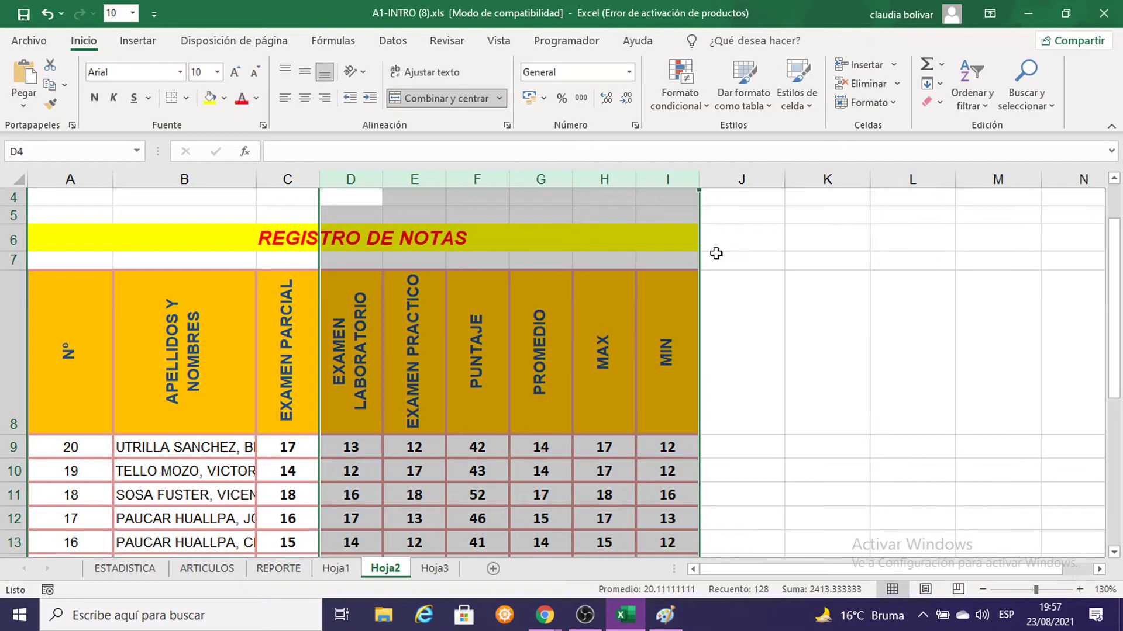
{"action": "left_click", "coordinate": [746, 234]}
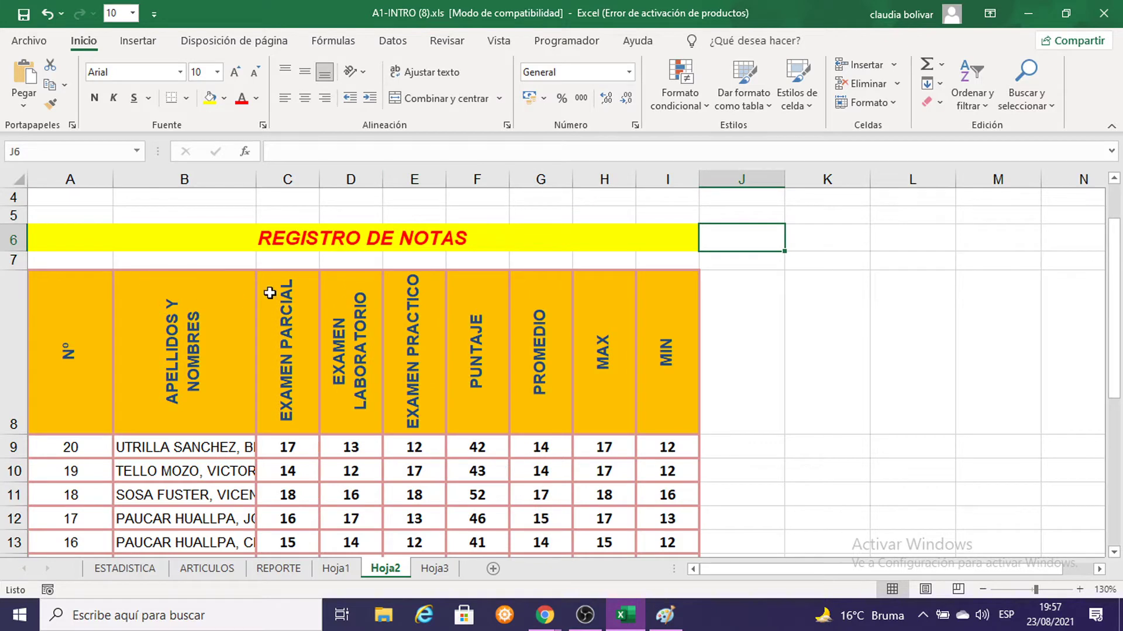
{"action": "left_click", "coordinate": [288, 293]}
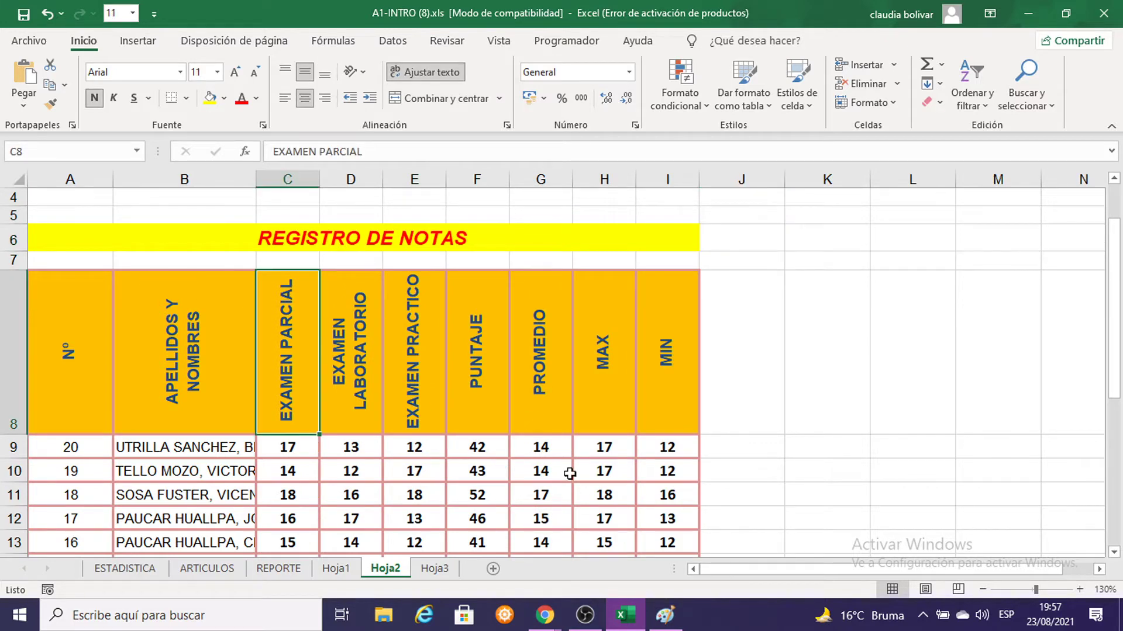
{"action": "mouse_move", "coordinate": [545, 616]}
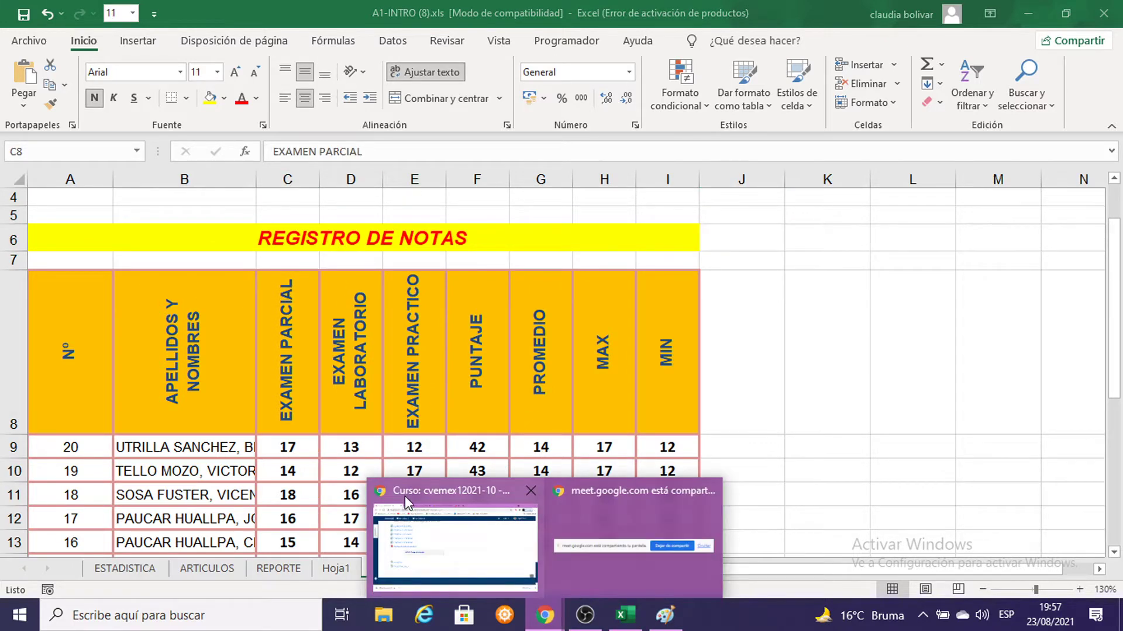
{"action": "left_click", "coordinate": [405, 496]}
Open and close the Meet call's chat, then go to the course page tab
{"action": "left_click", "coordinate": [483, 11]}
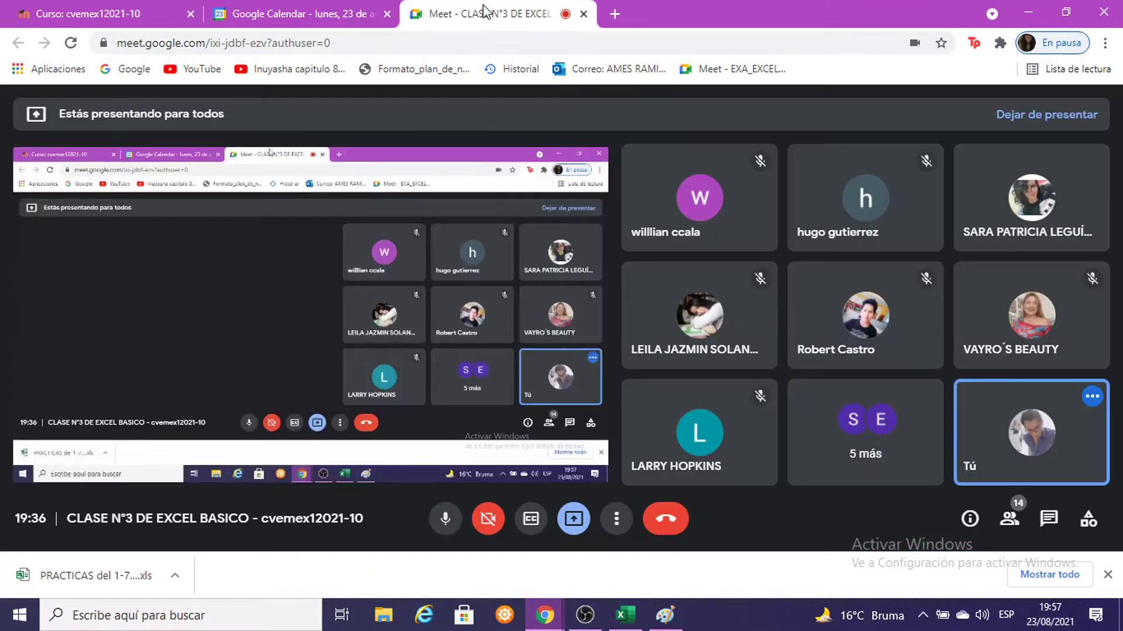
{"action": "left_click", "coordinate": [1051, 520]}
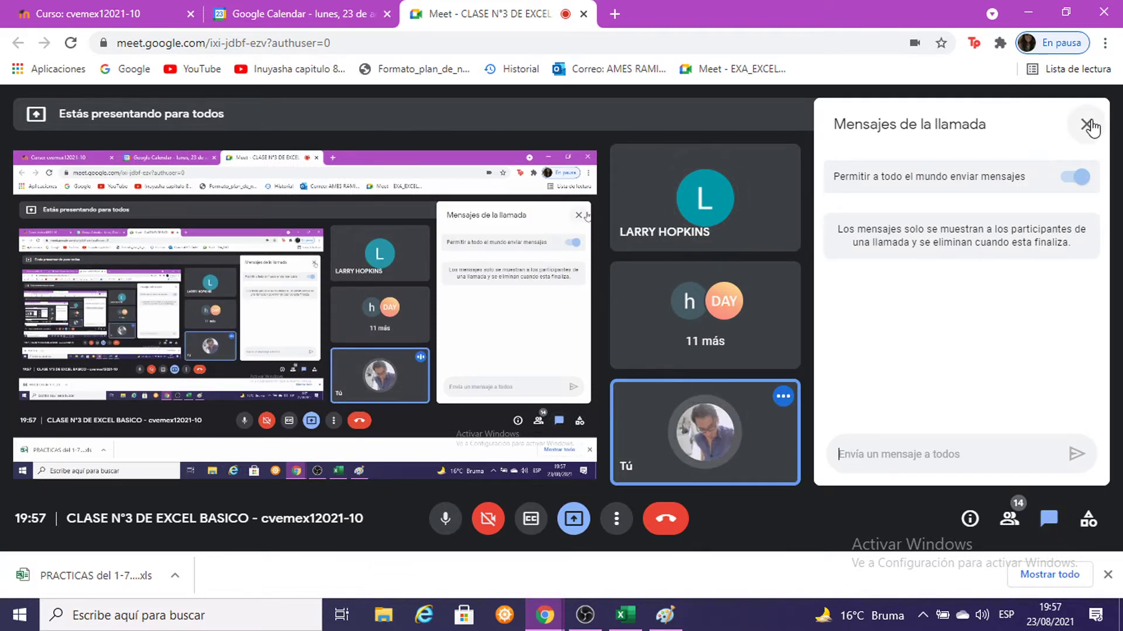
{"action": "left_click", "coordinate": [1087, 125]}
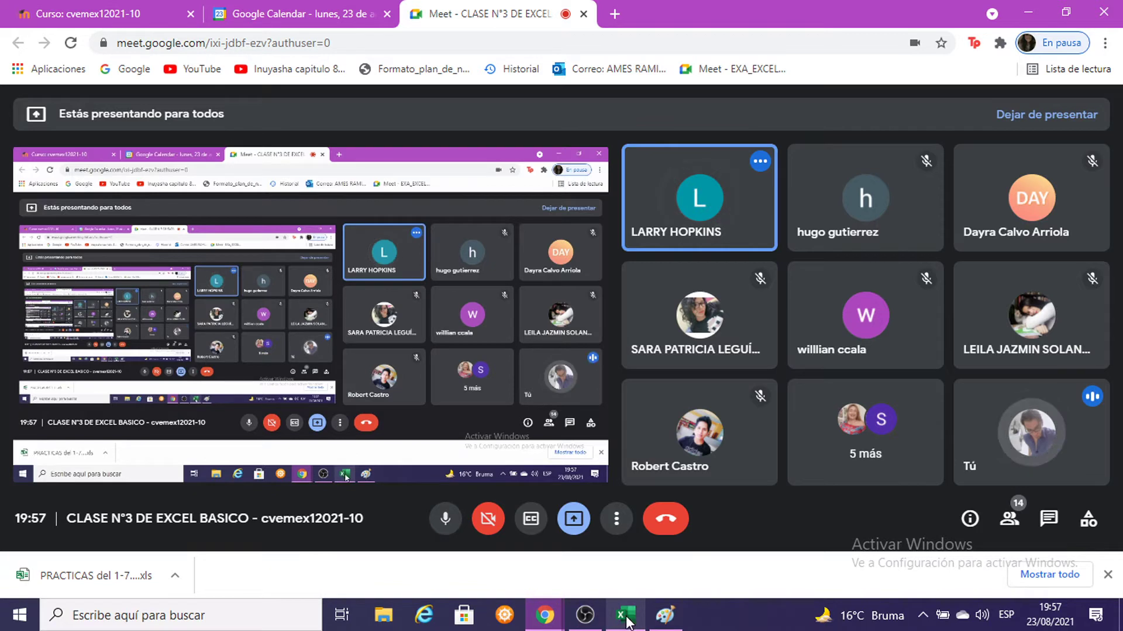
{"action": "key", "text": "ctrl+1"}
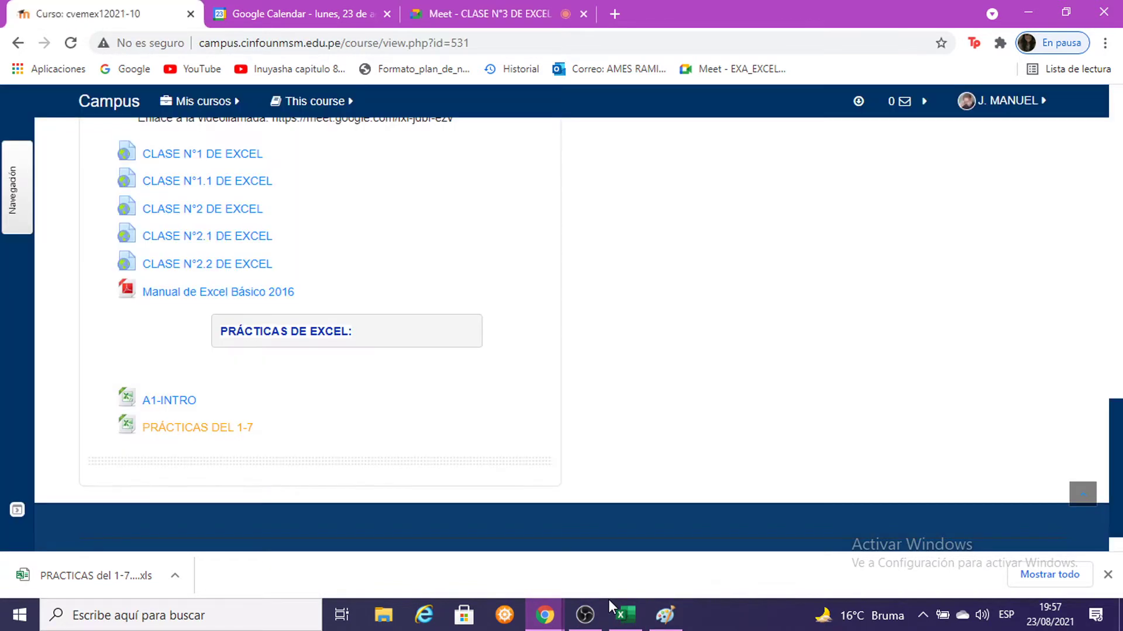
Back in Excel, select grade columns C through I and open their Ancho de columna setting
{"action": "left_click", "coordinate": [641, 621]}
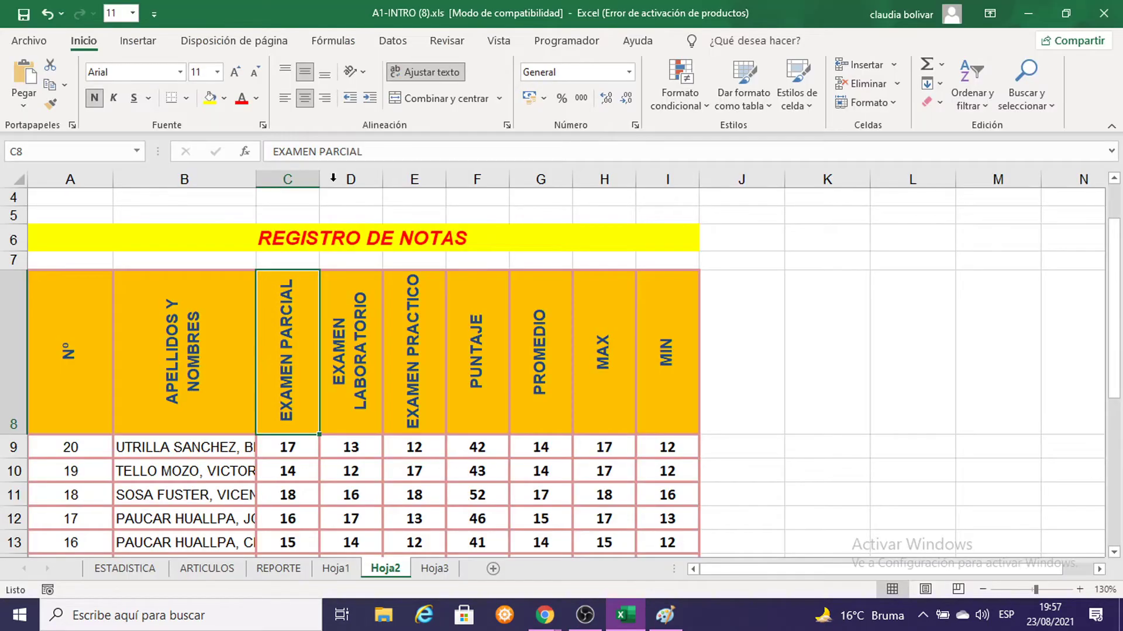
{"action": "left_click", "coordinate": [296, 173]}
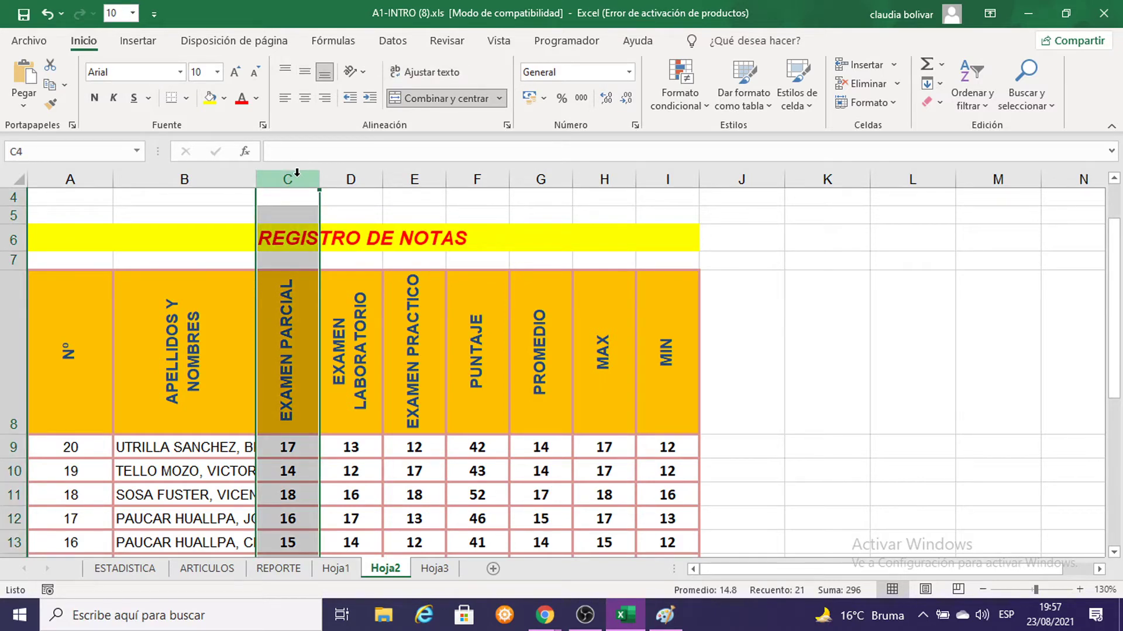
{"action": "left_click_drag", "start_coordinate": [297, 173], "coordinate": [664, 190]}
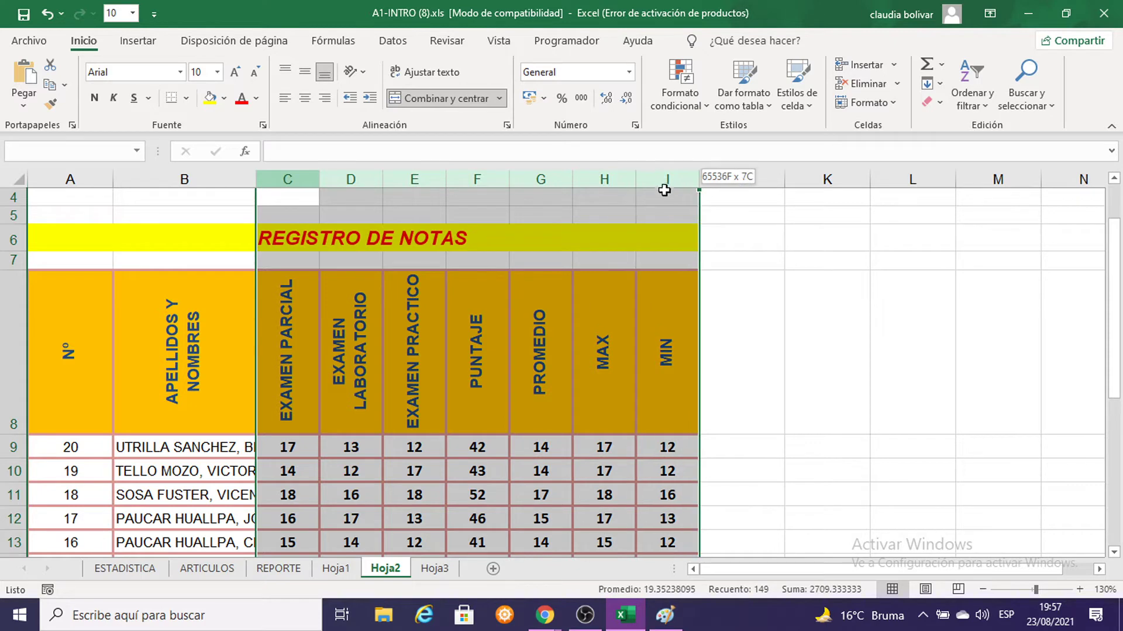
{"action": "left_click", "coordinate": [301, 199]}
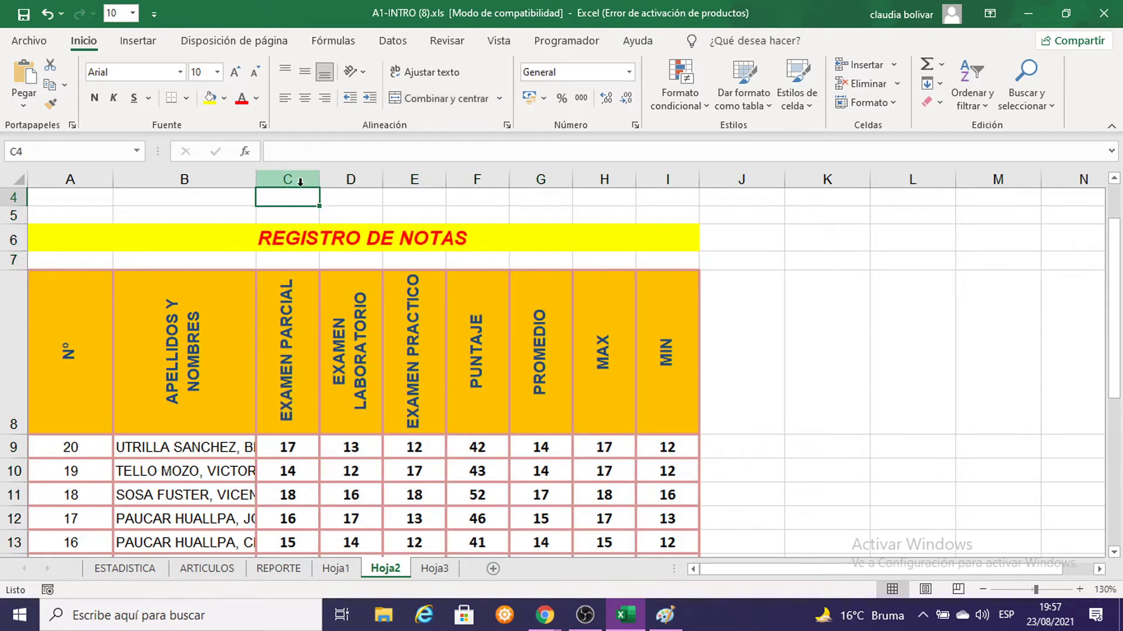
{"action": "left_click_drag", "start_coordinate": [297, 178], "coordinate": [666, 182]}
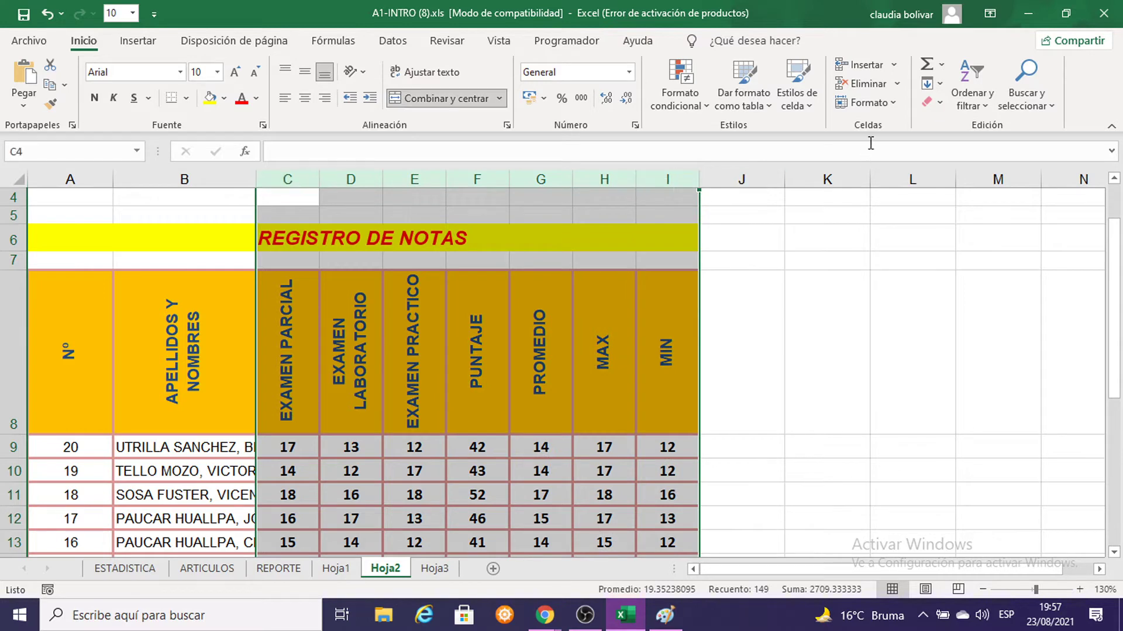
{"action": "left_click", "coordinate": [891, 104]}
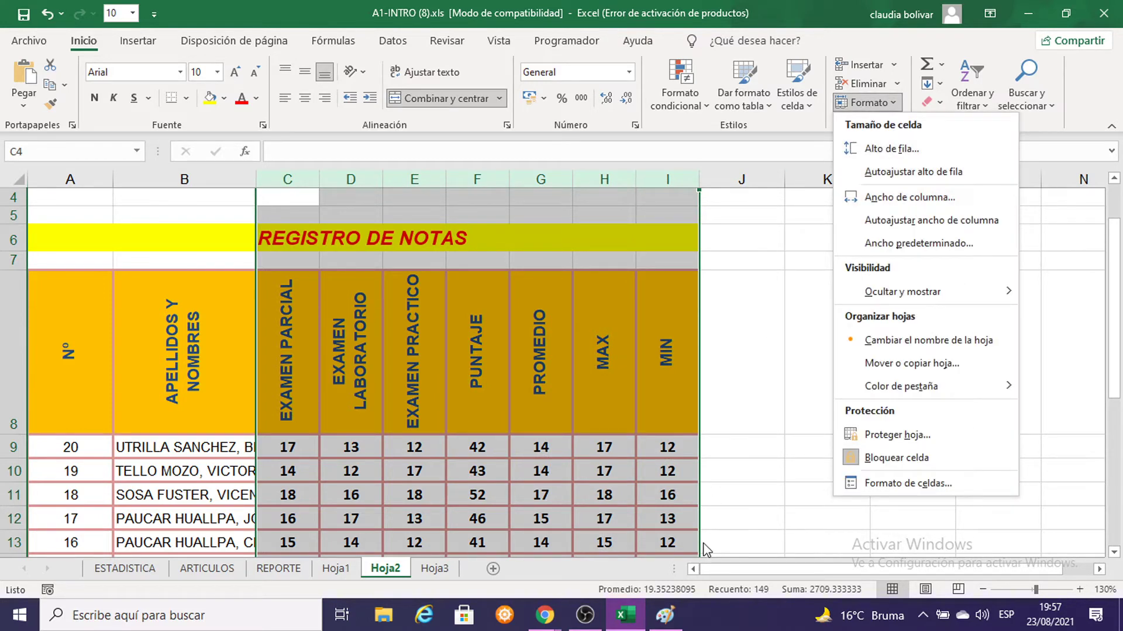
{"action": "left_click", "coordinate": [909, 198]}
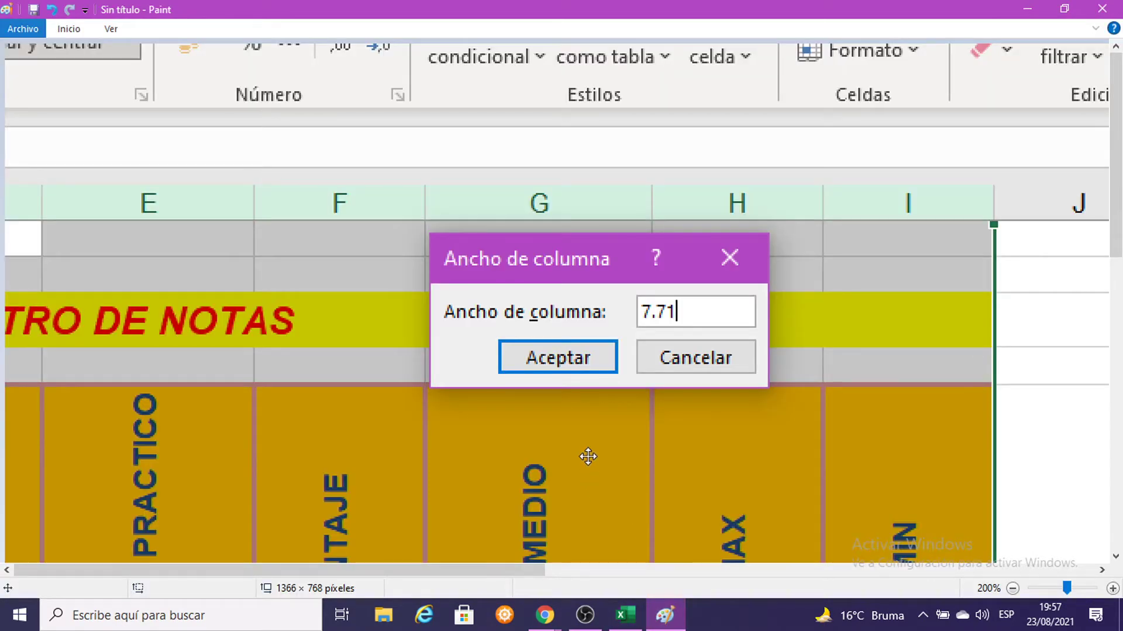
Accept the 7.71 column width for columns C through I
{"action": "key", "text": "Return"}
Merge and centre cells C35:D35 and E35:F35 below the grade table
{"action": "left_click", "coordinate": [1027, 9]}
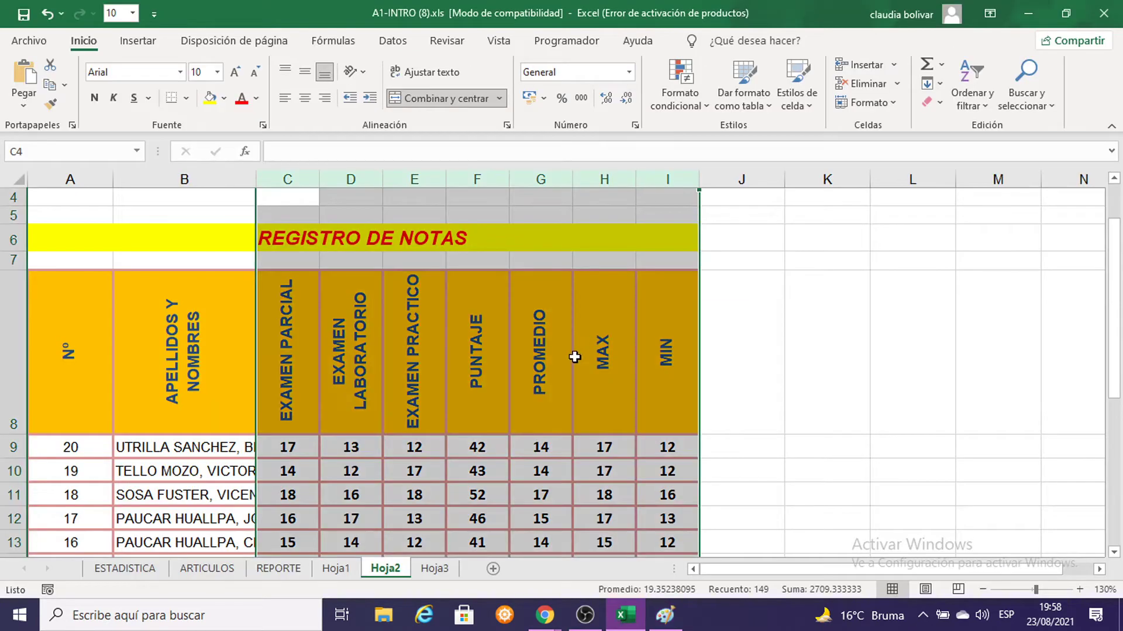
{"action": "scroll", "coordinate": [574, 357], "scroll_direction": "down", "scroll_amount": 4}
{"action": "scroll", "coordinate": [575, 357], "scroll_direction": "down", "scroll_amount": 3}
{"action": "left_click", "coordinate": [401, 426]}
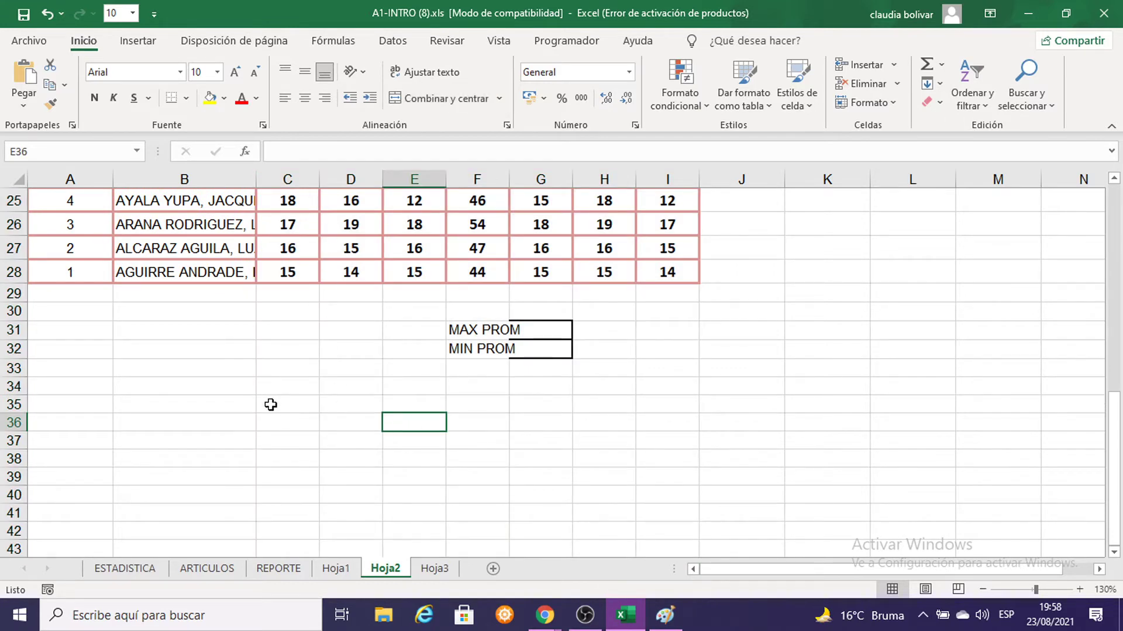
{"action": "left_click_drag", "start_coordinate": [270, 404], "coordinate": [351, 404]}
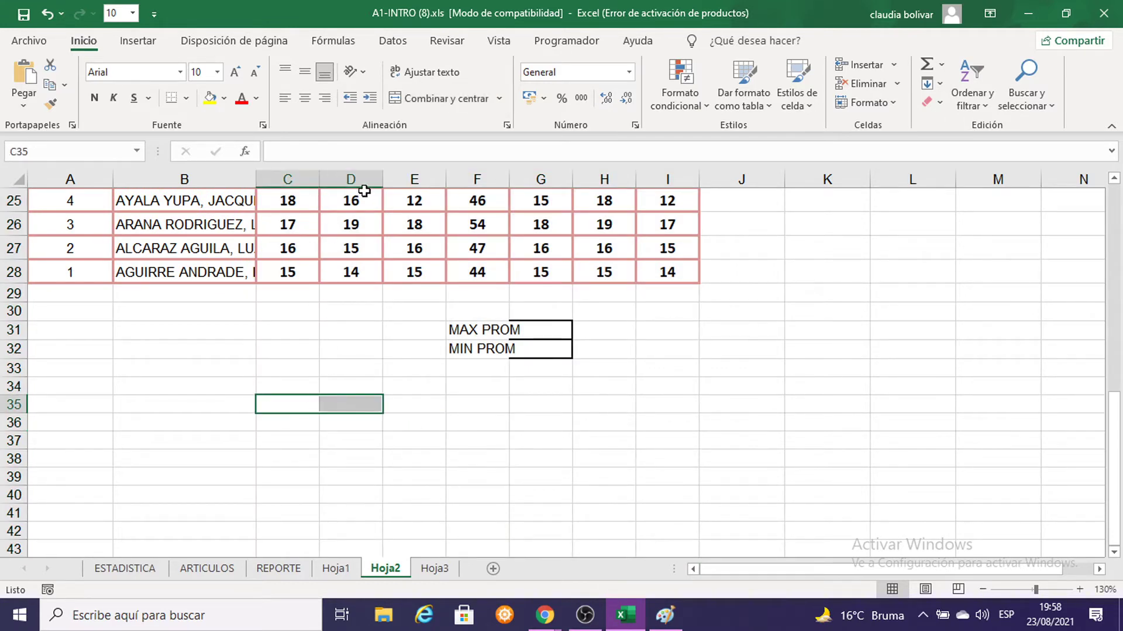
{"action": "left_click", "coordinate": [395, 99]}
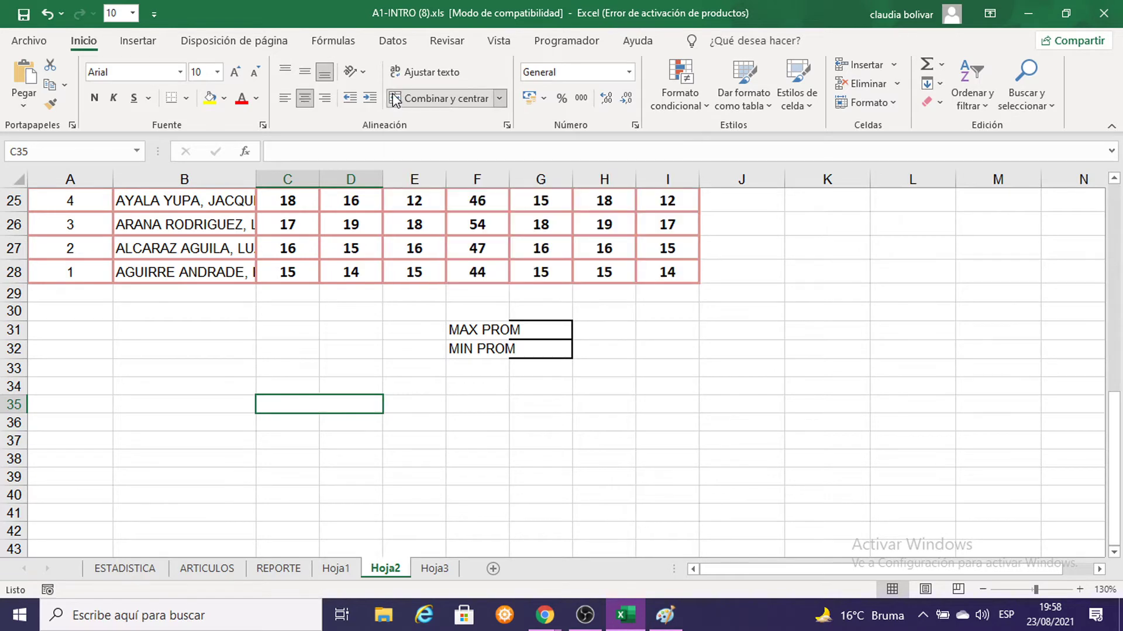
{"action": "left_click_drag", "start_coordinate": [398, 403], "coordinate": [457, 403]}
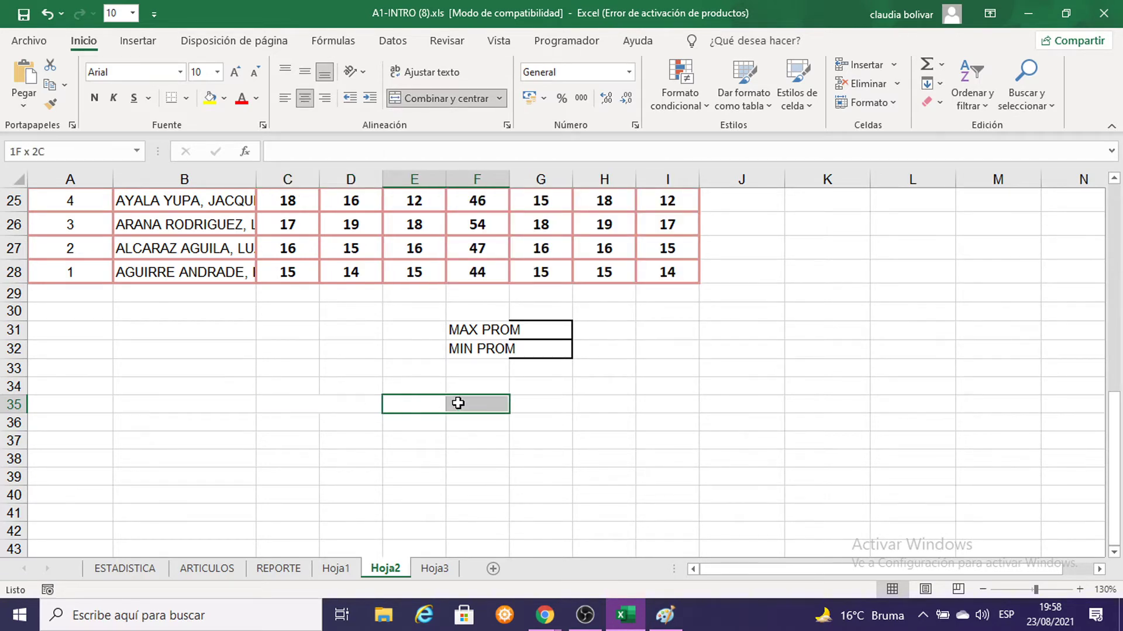
{"action": "left_click", "coordinate": [444, 98]}
{"action": "left_click", "coordinate": [654, 355]}
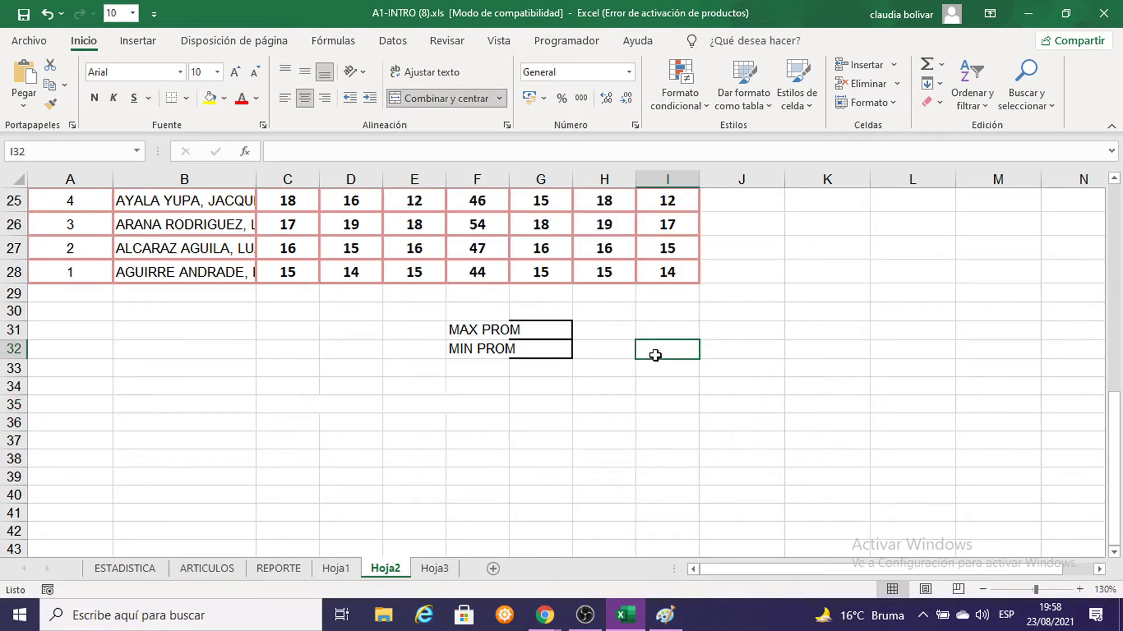
Widen column B to show full student names and select cell G31 beside MAX PROM
{"action": "scroll", "coordinate": [735, 313], "scroll_direction": "up", "scroll_amount": 5}
{"action": "scroll", "coordinate": [727, 327], "scroll_direction": "up", "scroll_amount": 3}
{"action": "scroll", "coordinate": [721, 328], "scroll_direction": "down", "scroll_amount": 3}
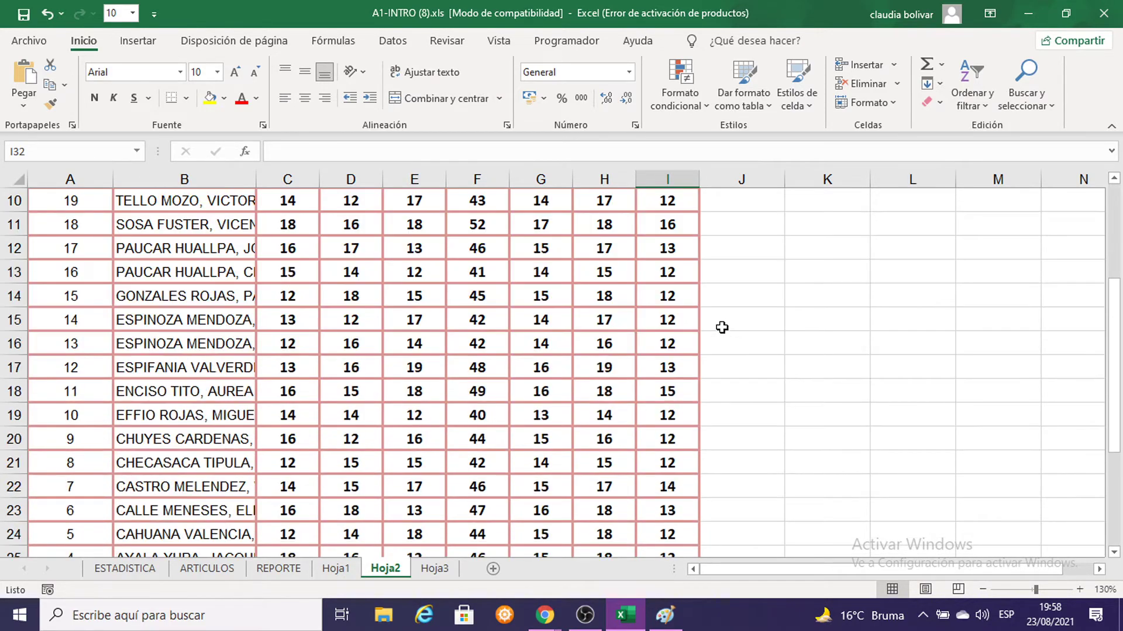
{"action": "scroll", "coordinate": [717, 323], "scroll_direction": "up", "scroll_amount": 2}
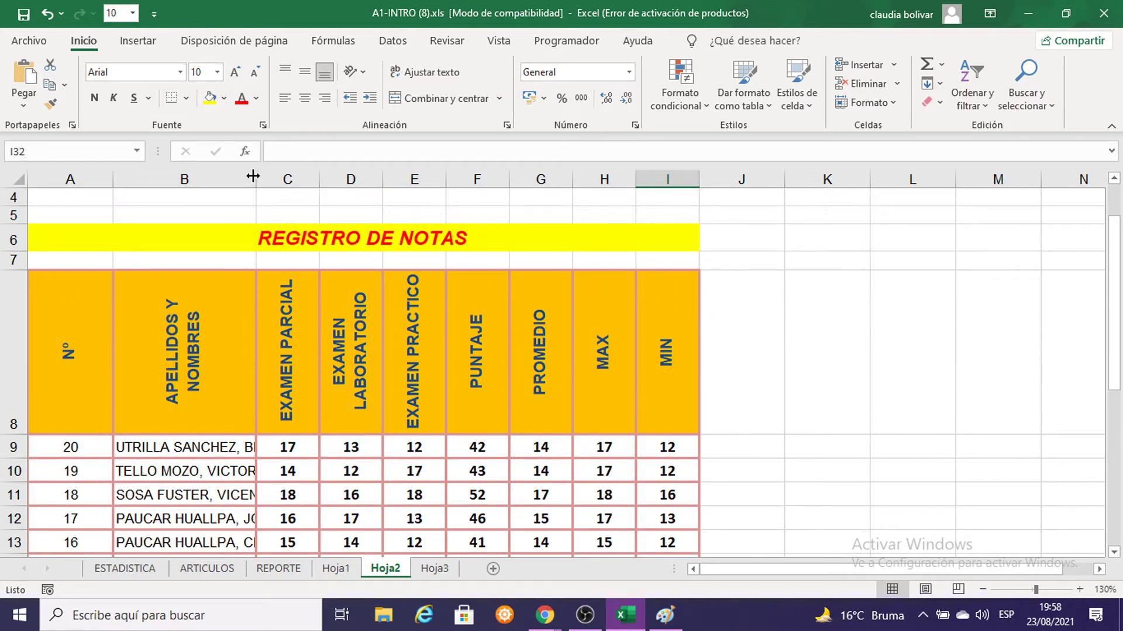
{"action": "left_click_drag", "start_coordinate": [253, 176], "coordinate": [331, 172]}
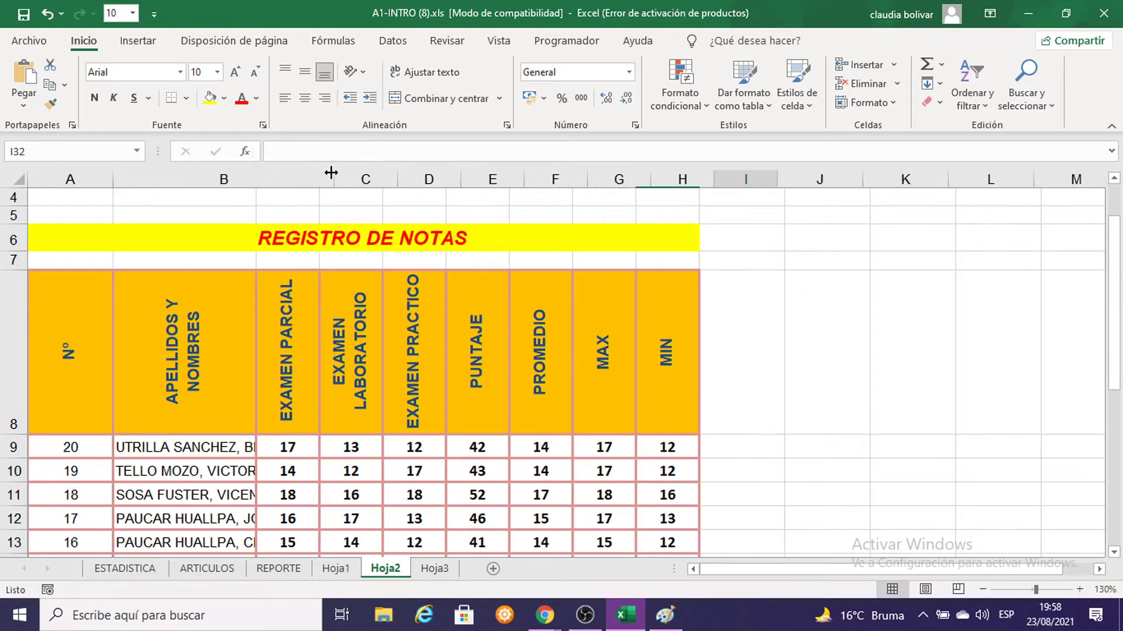
{"action": "scroll", "coordinate": [345, 256], "scroll_direction": "down", "scroll_amount": 3}
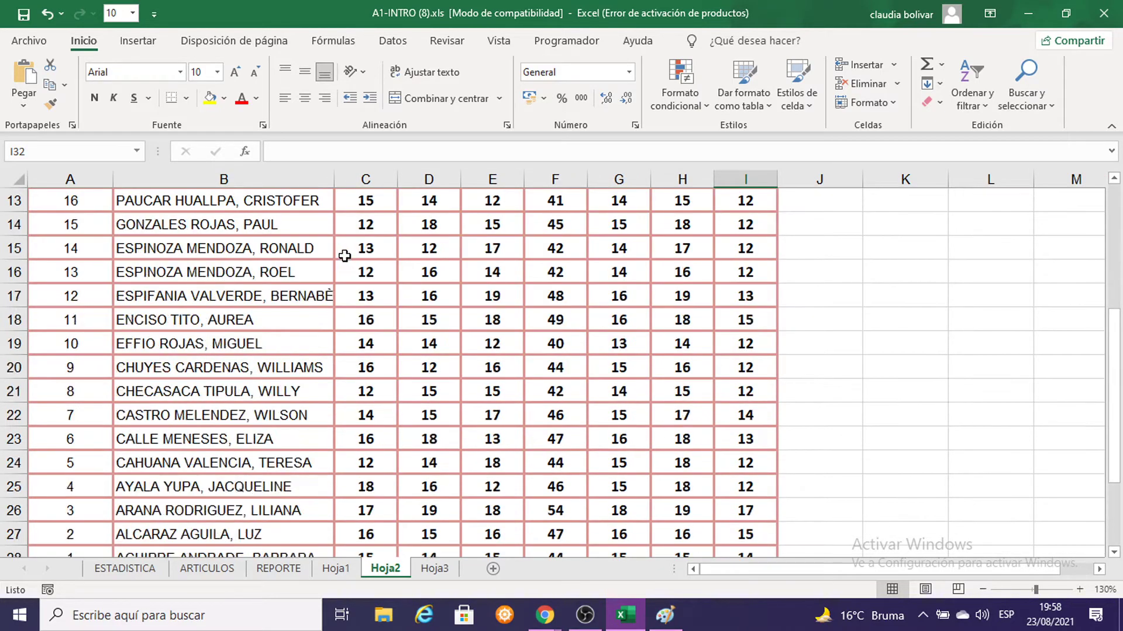
{"action": "scroll", "coordinate": [345, 263], "scroll_direction": "down", "scroll_amount": 3}
{"action": "scroll", "coordinate": [345, 275], "scroll_direction": "up", "scroll_amount": 4}
{"action": "scroll", "coordinate": [344, 276], "scroll_direction": "up", "scroll_amount": 3}
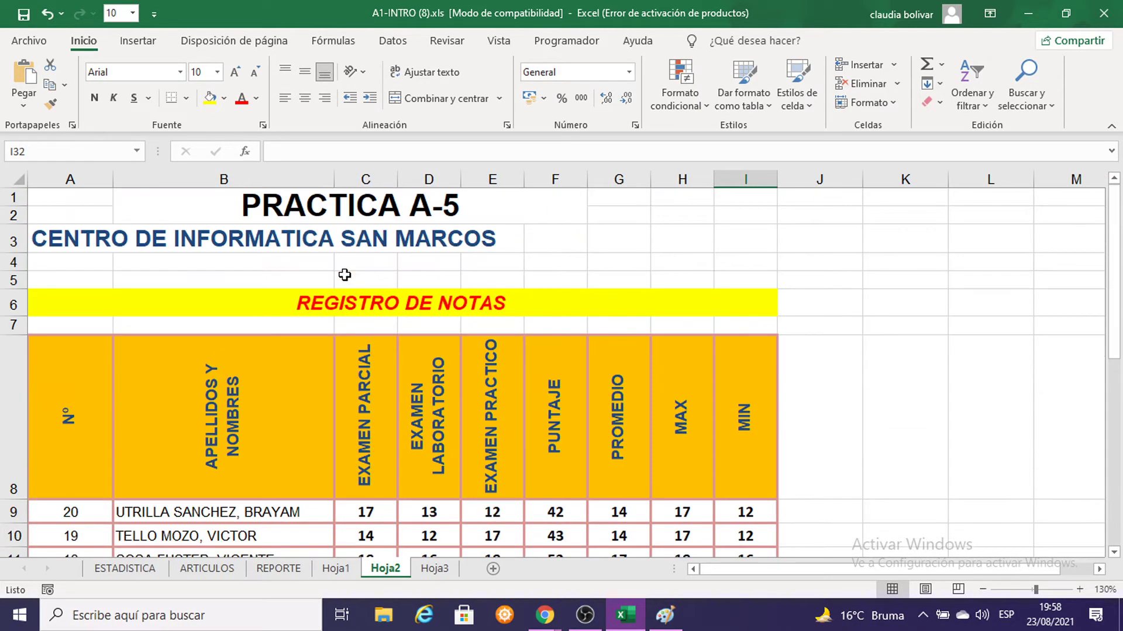
{"action": "scroll", "coordinate": [345, 275], "scroll_direction": "down", "scroll_amount": 1}
{"action": "scroll", "coordinate": [344, 275], "scroll_direction": "down", "scroll_amount": 1}
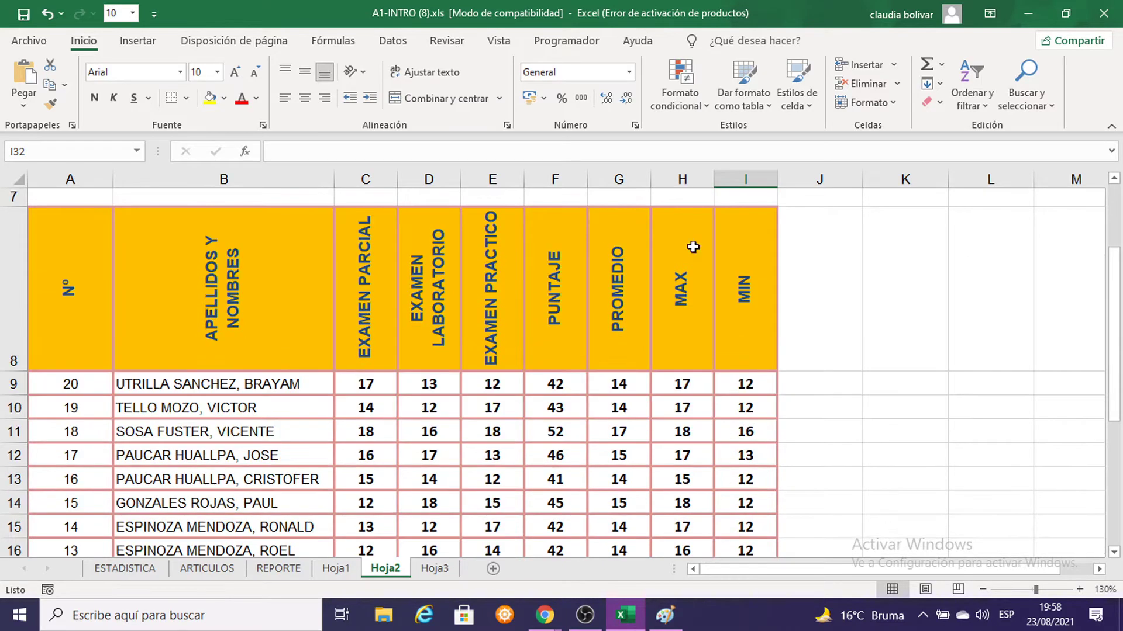
{"action": "scroll", "coordinate": [866, 285], "scroll_direction": "up", "scroll_amount": 1}
{"action": "scroll", "coordinate": [866, 282], "scroll_direction": "down", "scroll_amount": 1}
{"action": "scroll", "coordinate": [866, 283], "scroll_direction": "down", "scroll_amount": 2}
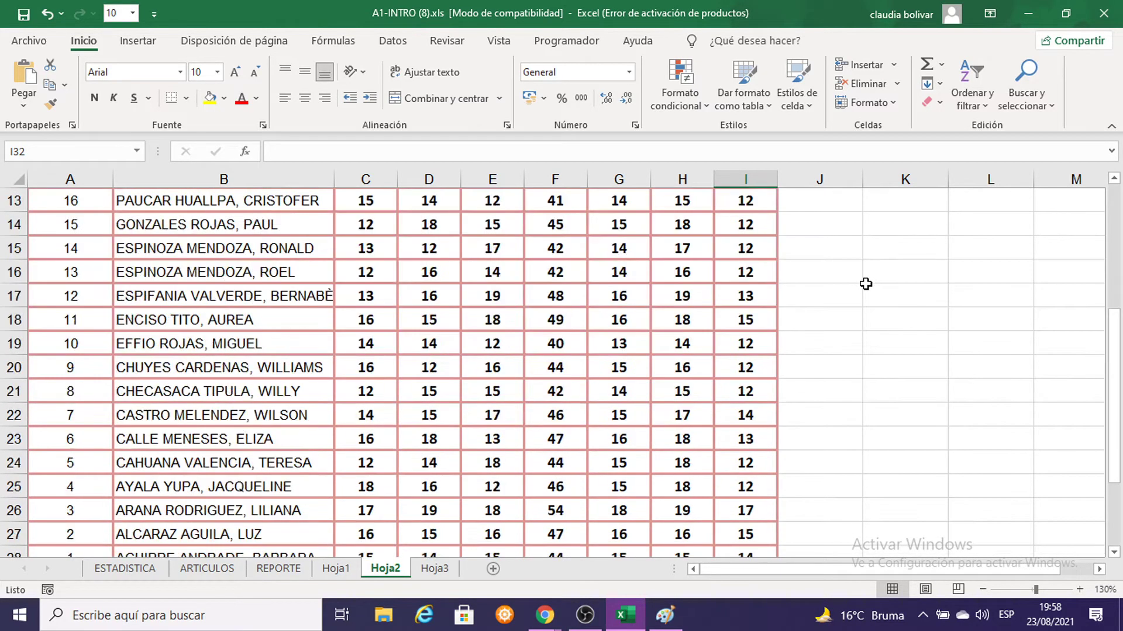
{"action": "scroll", "coordinate": [865, 283], "scroll_direction": "down", "scroll_amount": 1}
{"action": "scroll", "coordinate": [865, 284], "scroll_direction": "down", "scroll_amount": 2}
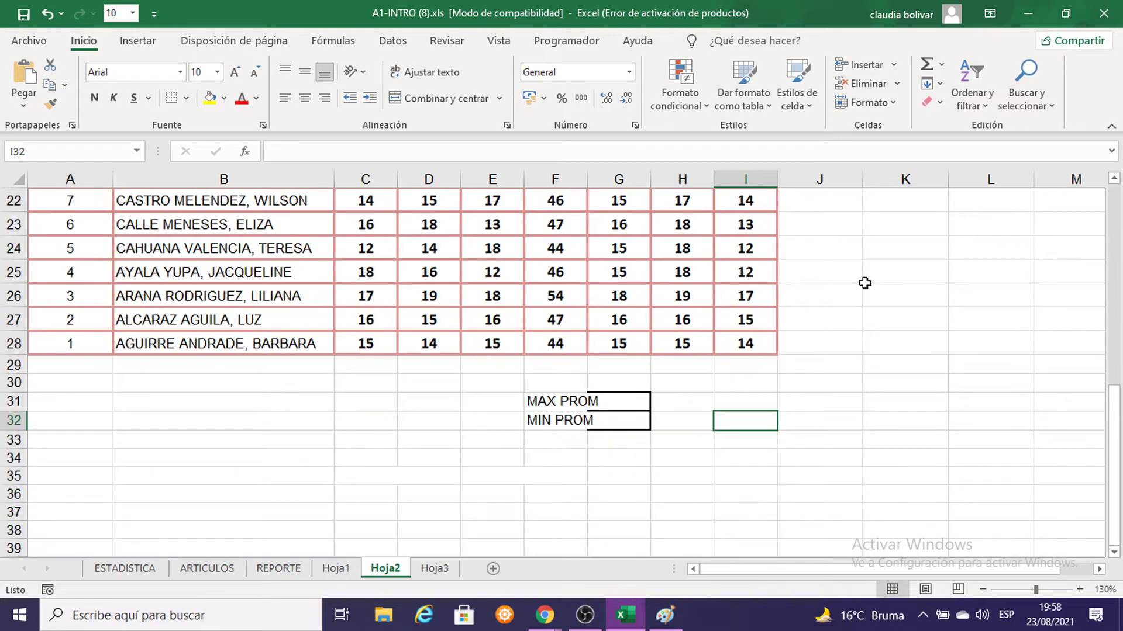
{"action": "scroll", "coordinate": [866, 282], "scroll_direction": "up", "scroll_amount": 7}
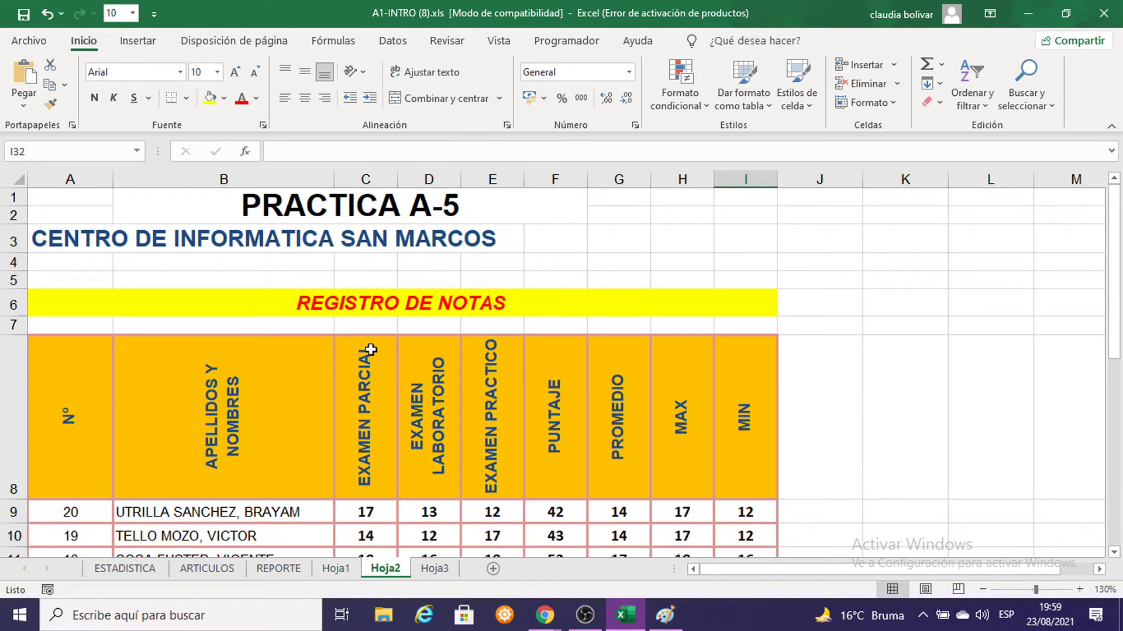
{"action": "scroll", "coordinate": [870, 323], "scroll_direction": "down", "scroll_amount": 2}
{"action": "scroll", "coordinate": [866, 326], "scroll_direction": "down", "scroll_amount": 5}
{"action": "scroll", "coordinate": [865, 326], "scroll_direction": "down", "scroll_amount": 2}
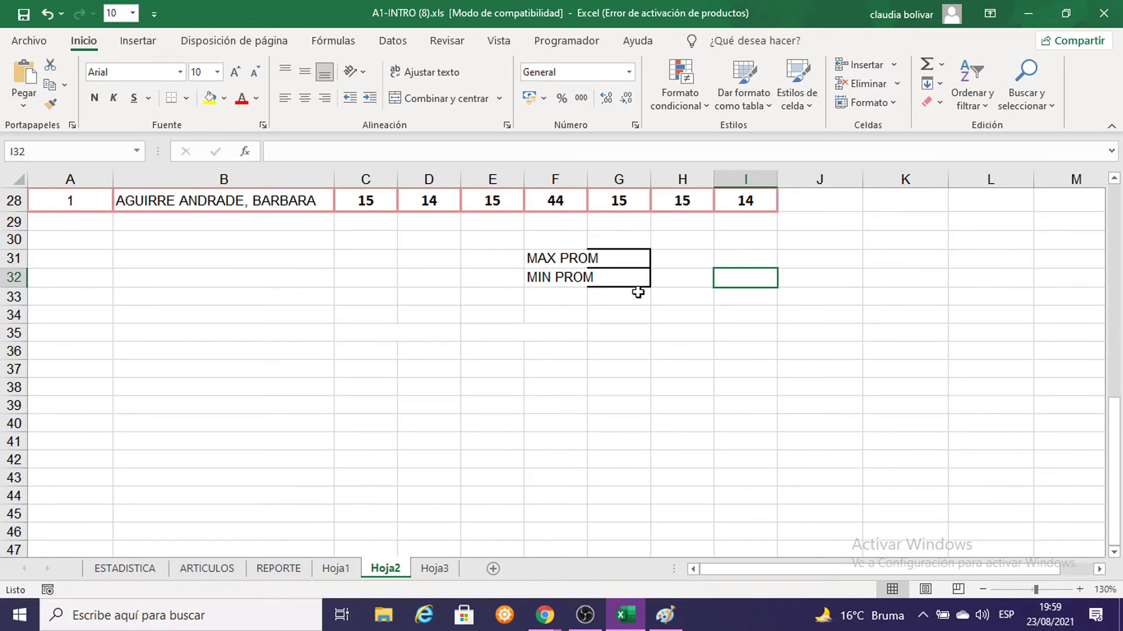
{"action": "left_click", "coordinate": [620, 260]}
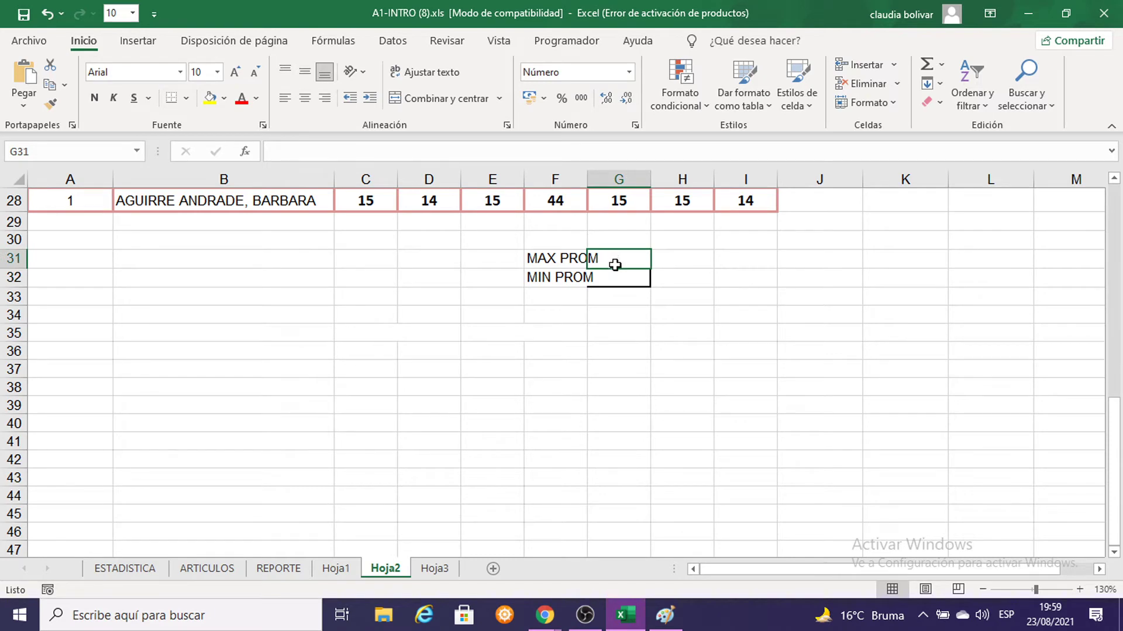
Make the result cells G31:G32 beside MAX PROM and MIN PROM 16-point bold
{"action": "left_click_drag", "start_coordinate": [615, 258], "coordinate": [620, 278]}
{"action": "left_click", "coordinate": [217, 72]}
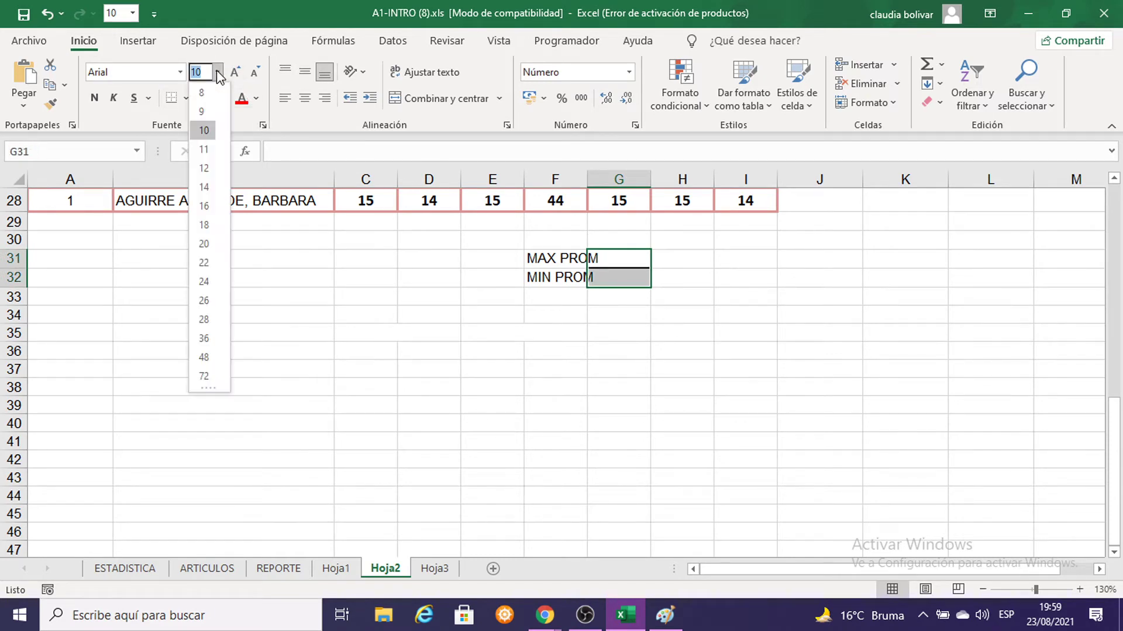
{"action": "left_click", "coordinate": [204, 206]}
{"action": "left_click", "coordinate": [94, 98]}
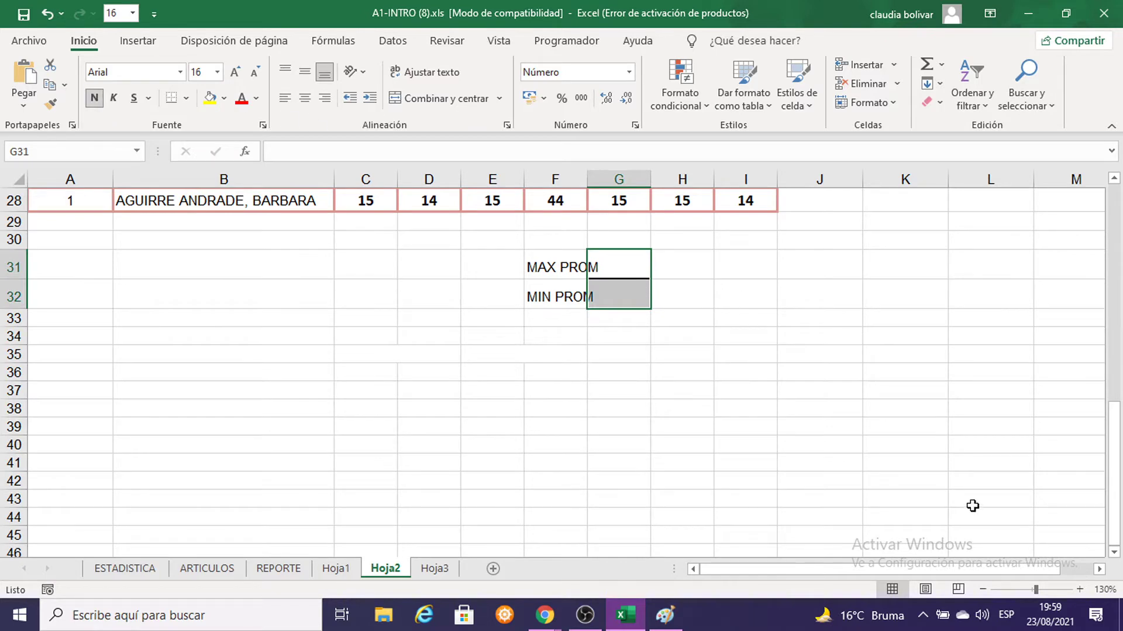
{"action": "scroll", "coordinate": [972, 505], "scroll_direction": "up", "scroll_amount": 2}
{"action": "scroll", "coordinate": [617, 407], "scroll_direction": "up", "scroll_amount": 3}
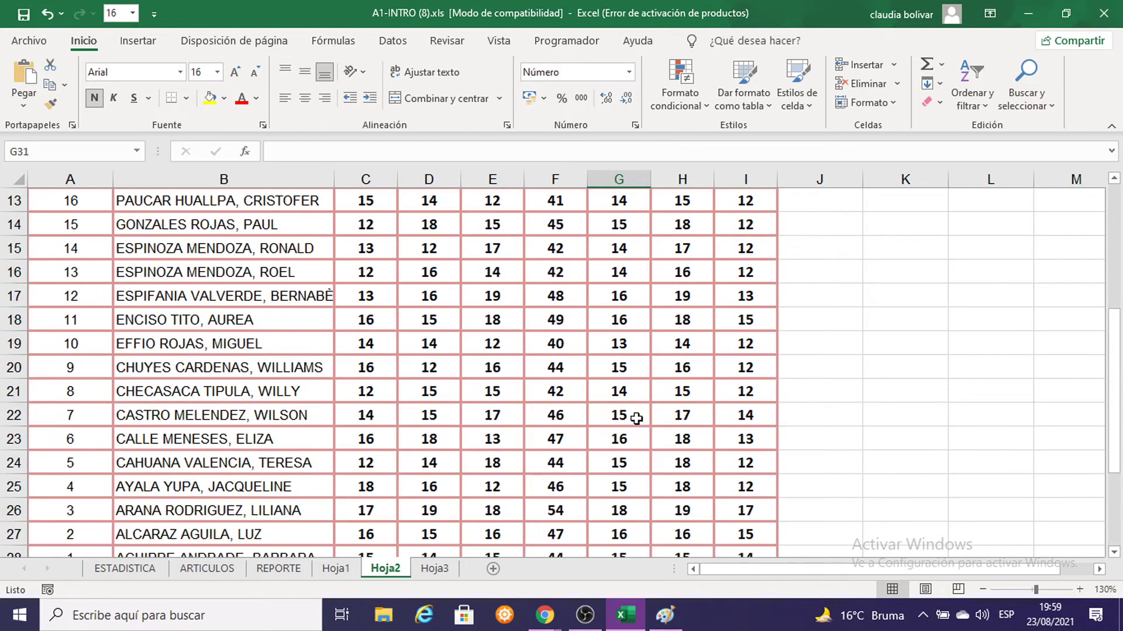
{"action": "scroll", "coordinate": [639, 419], "scroll_direction": "up", "scroll_amount": 2}
{"action": "scroll", "coordinate": [639, 419], "scroll_direction": "up", "scroll_amount": 1}
{"action": "scroll", "coordinate": [707, 444], "scroll_direction": "down", "scroll_amount": 4}
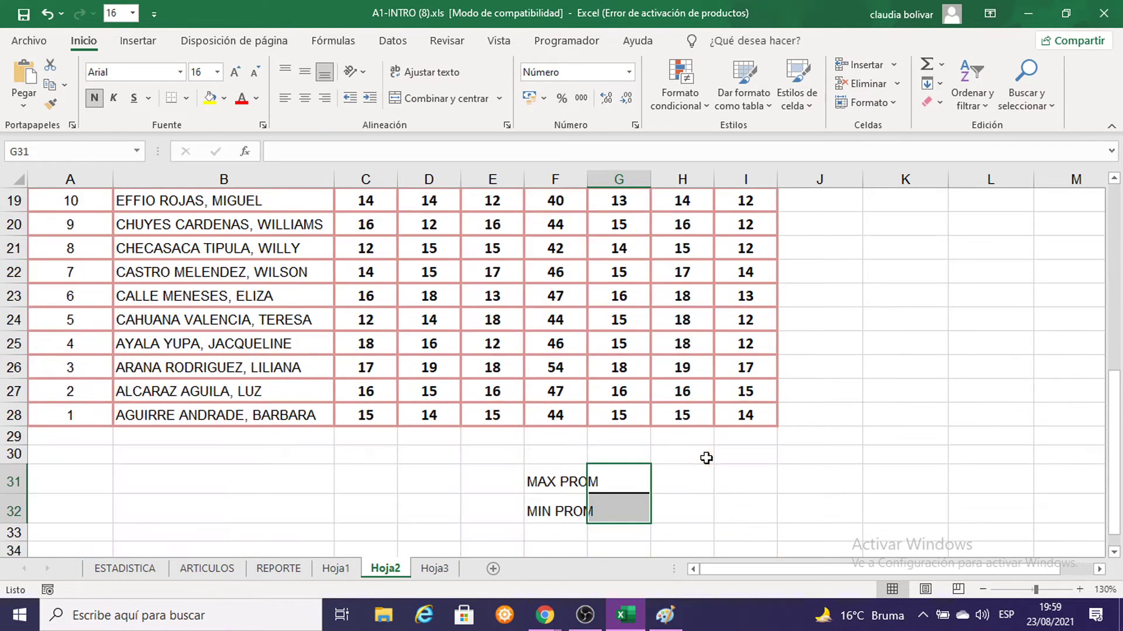
Enter =MAX(G9:G28) in G31 to show 18, then start =MIN( in G32
{"action": "type", "text": "="}
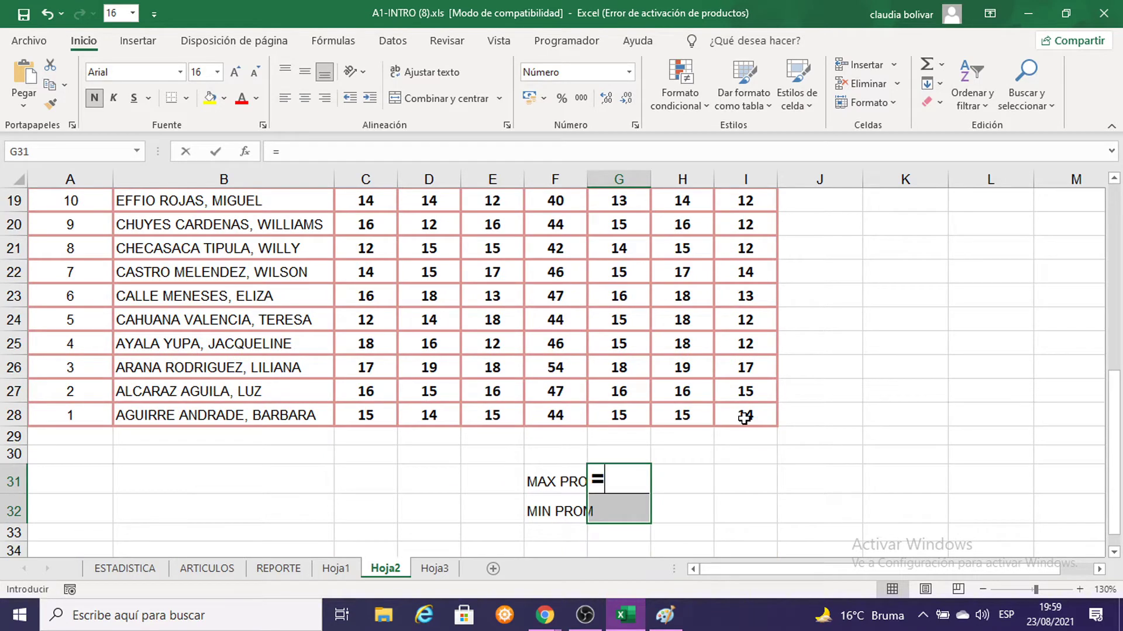
{"action": "type", "text": "MAX"}
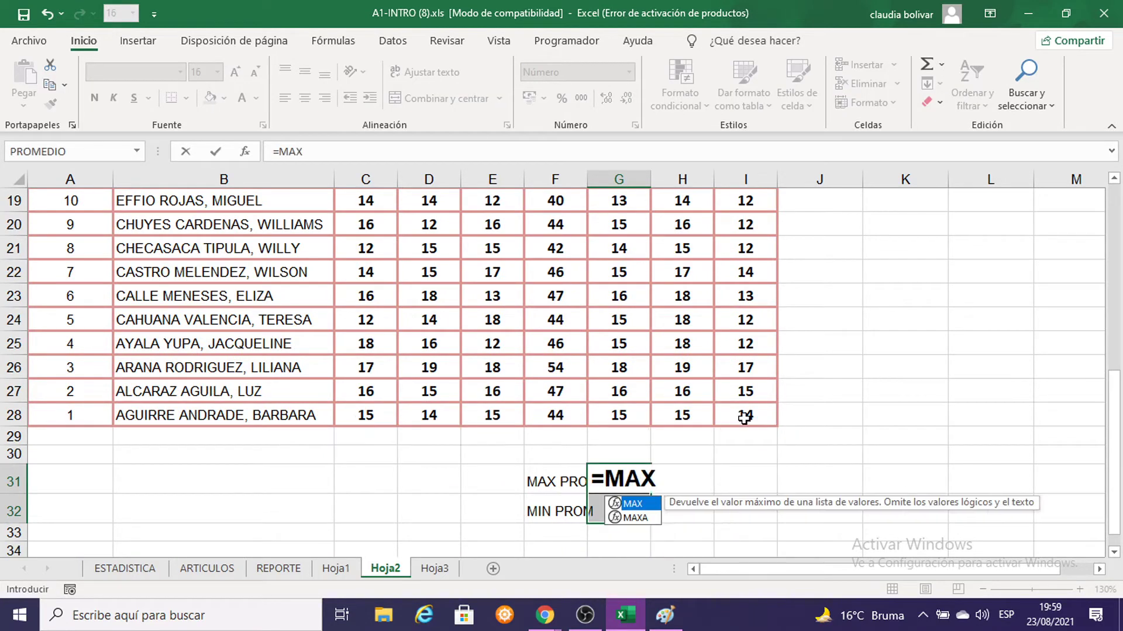
{"action": "type", "text": "("}
{"action": "scroll", "coordinate": [711, 411], "scroll_direction": "up", "scroll_amount": 4}
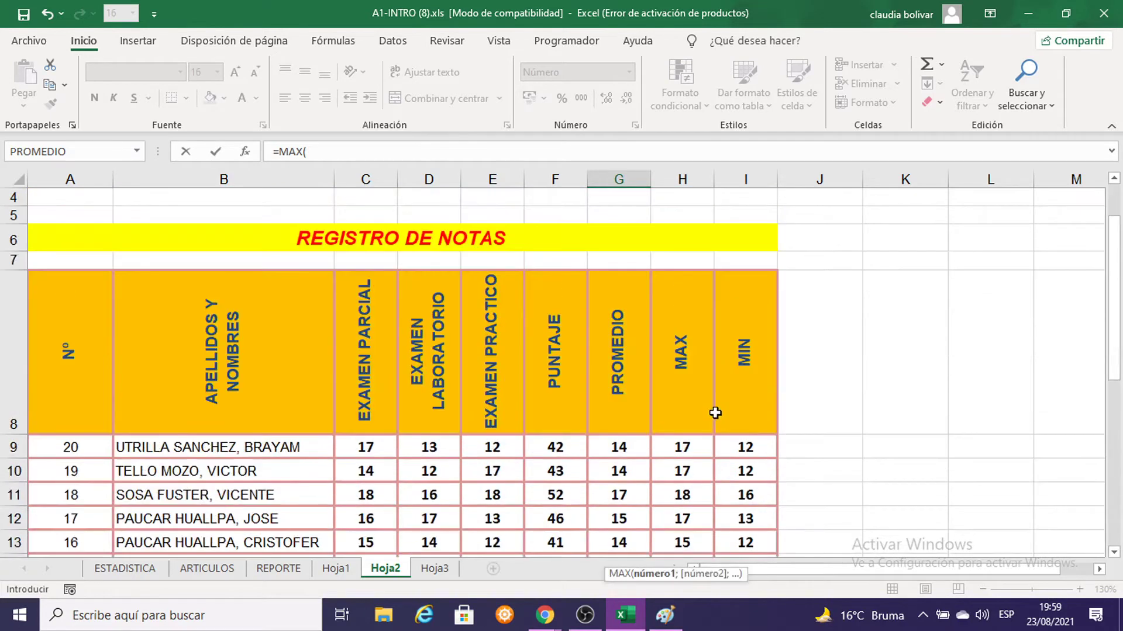
{"action": "scroll", "coordinate": [715, 414], "scroll_direction": "down", "scroll_amount": 1}
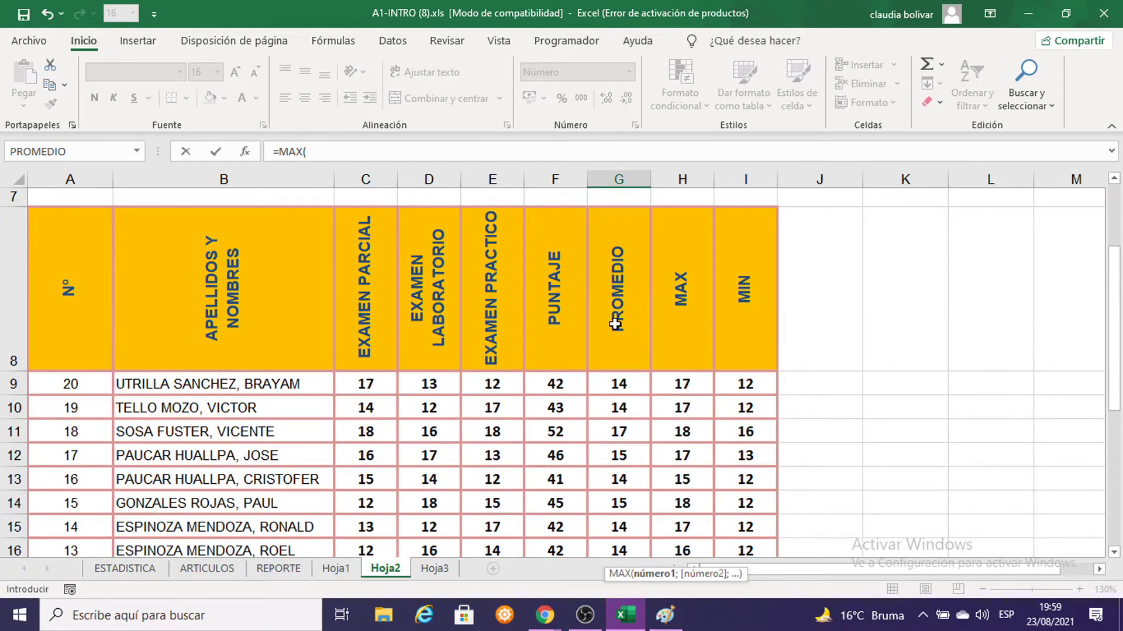
{"action": "scroll", "coordinate": [629, 383], "scroll_direction": "down", "scroll_amount": 1}
{"action": "scroll", "coordinate": [618, 351], "scroll_direction": "up", "scroll_amount": 1}
{"action": "left_click_drag", "start_coordinate": [618, 384], "coordinate": [628, 595]}
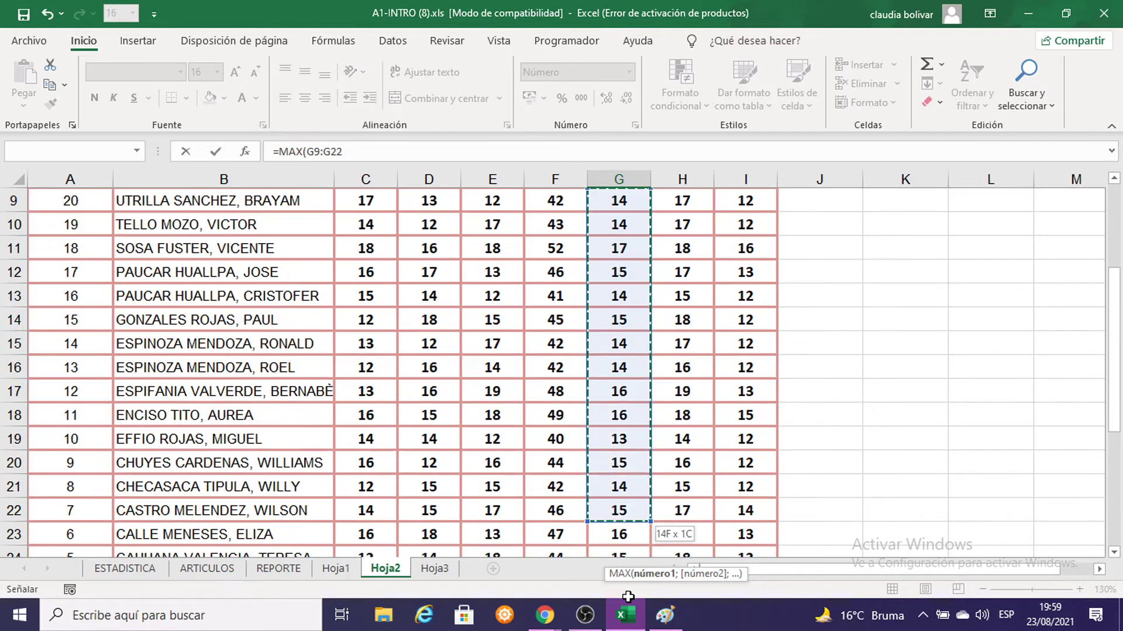
{"action": "left_click_drag", "start_coordinate": [627, 595], "coordinate": [638, 537]}
{"action": "scroll", "coordinate": [659, 418], "scroll_direction": "up", "scroll_amount": 5}
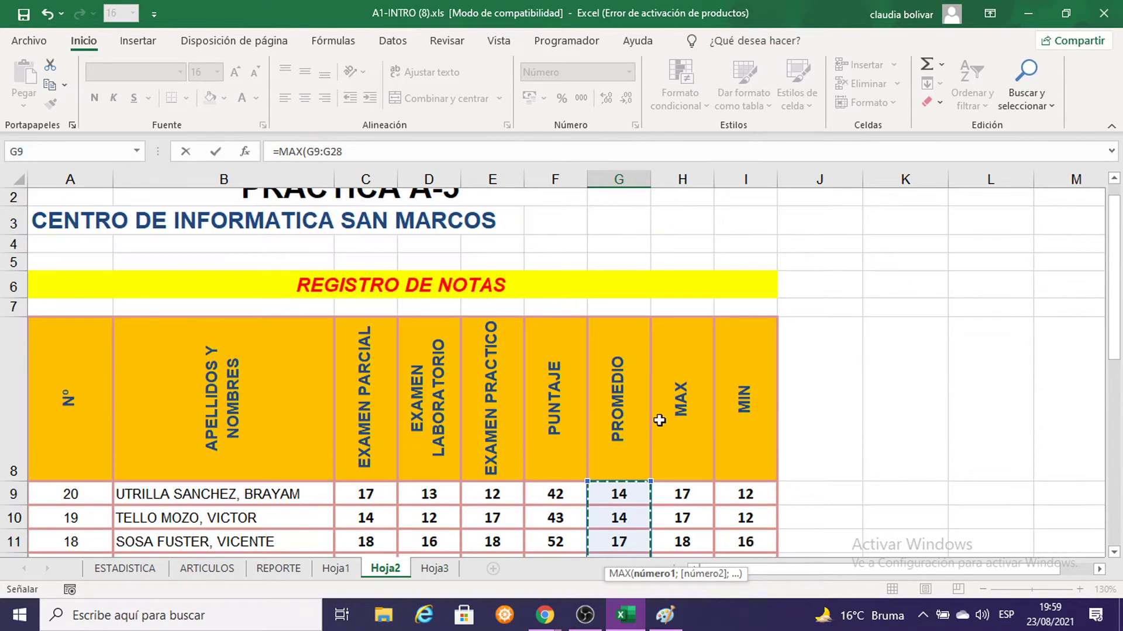
{"action": "scroll", "coordinate": [644, 401], "scroll_direction": "down", "scroll_amount": 2}
{"action": "scroll", "coordinate": [643, 403], "scroll_direction": "down", "scroll_amount": 5}
{"action": "scroll", "coordinate": [642, 404], "scroll_direction": "down", "scroll_amount": 2}
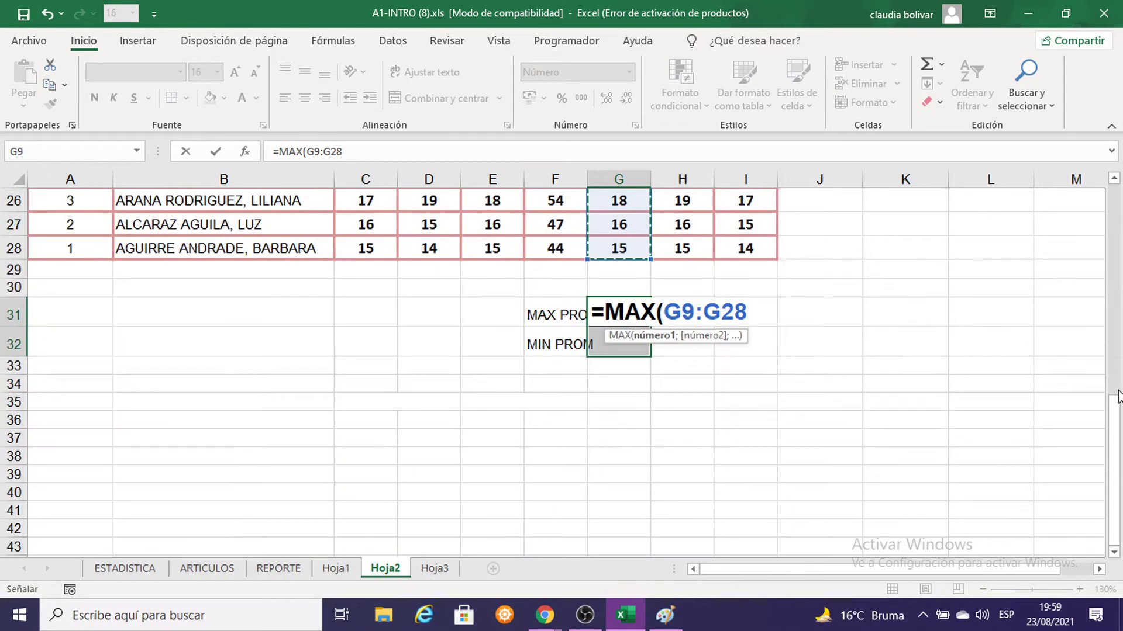
{"action": "type", "text": ")"}
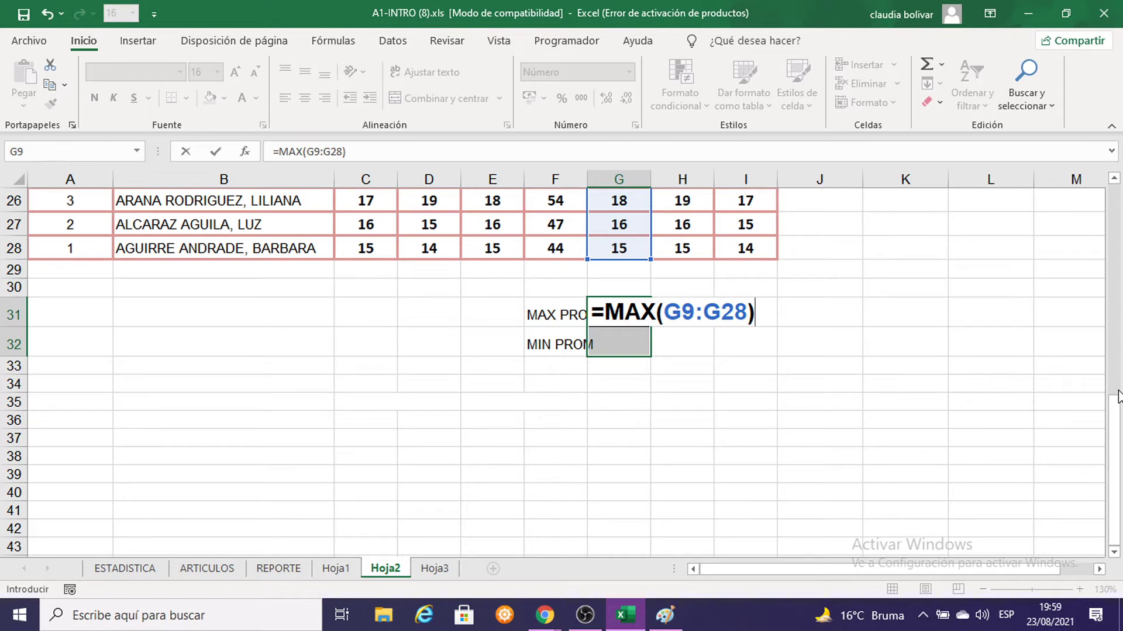
{"action": "scroll", "coordinate": [754, 348], "scroll_direction": "up", "scroll_amount": 2}
{"action": "scroll", "coordinate": [756, 349], "scroll_direction": "down", "scroll_amount": 3}
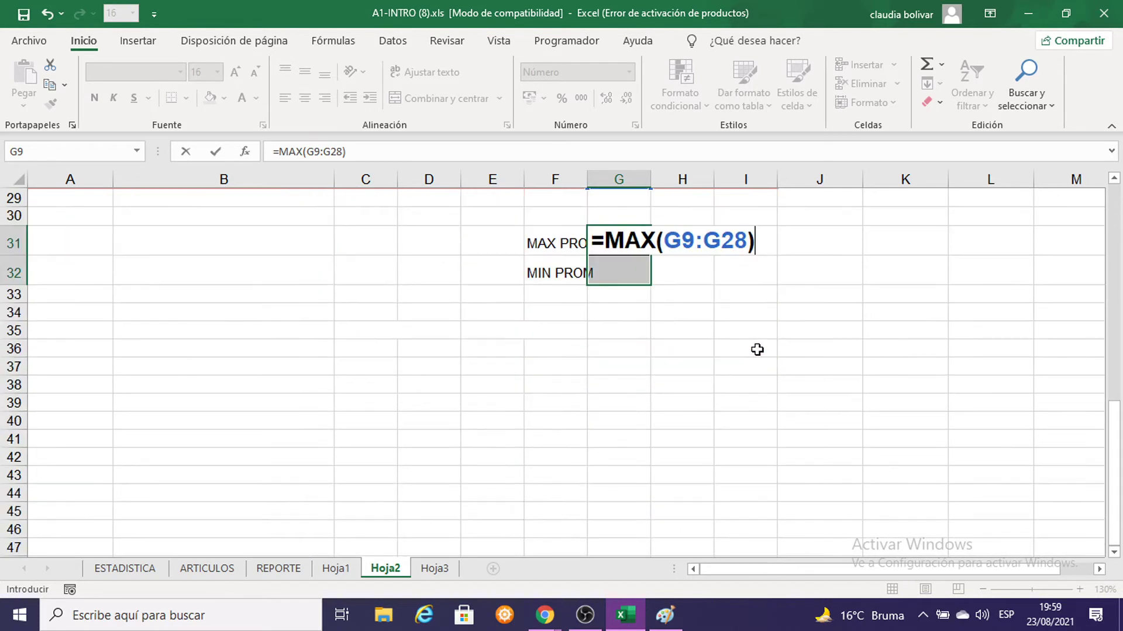
{"action": "key", "text": "Return"}
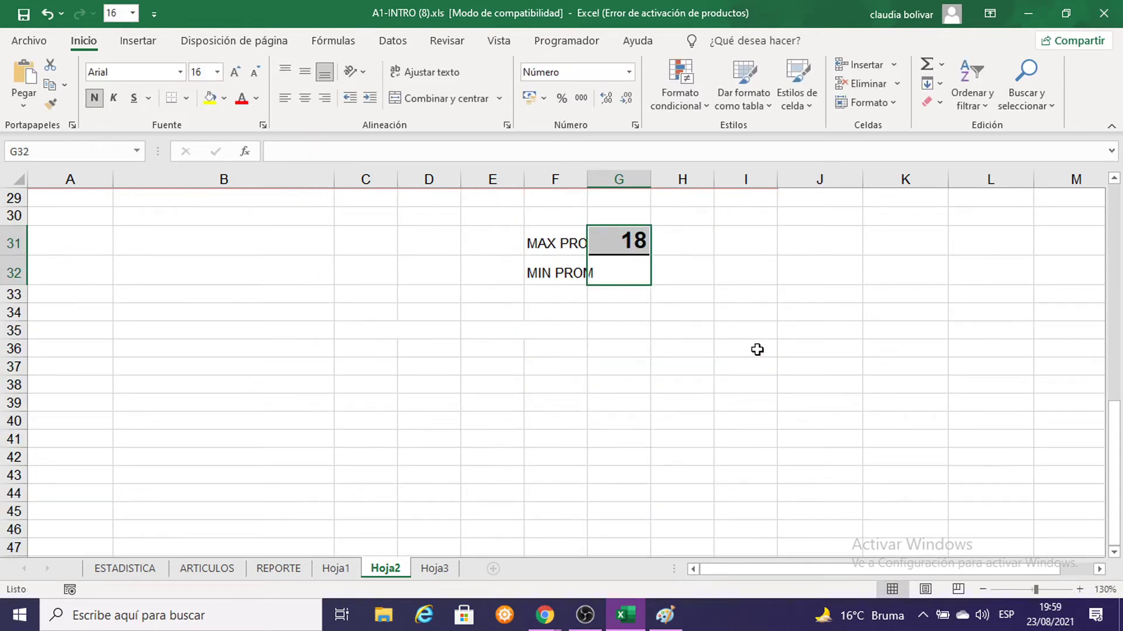
{"action": "type", "text": "=MIN"}
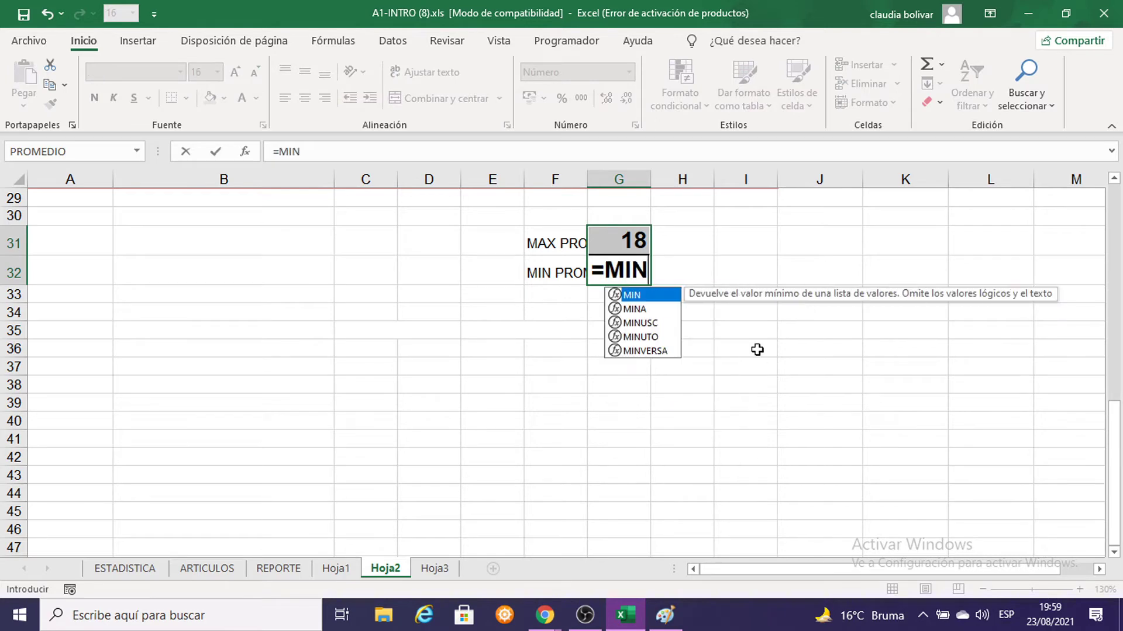
{"action": "type", "text": "("}
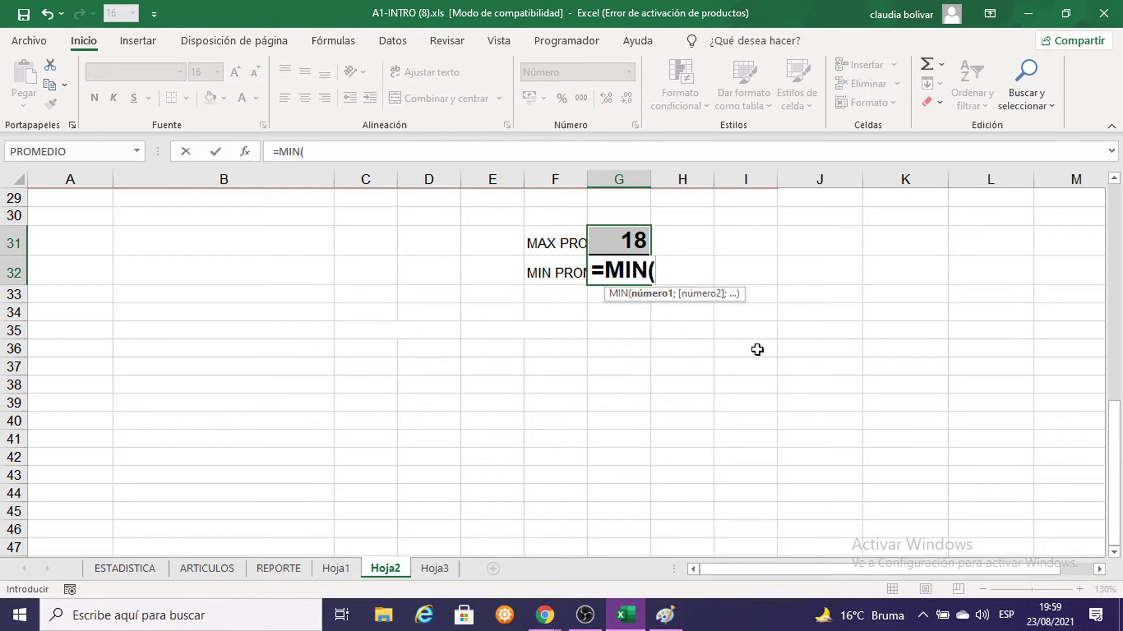
Finish =MIN(G9:G28) over the PROMEDIO column in G32, showing 13
{"action": "scroll", "coordinate": [731, 339], "scroll_direction": "up", "scroll_amount": 2}
{"action": "scroll", "coordinate": [712, 331], "scroll_direction": "up", "scroll_amount": 4}
{"action": "scroll", "coordinate": [710, 335], "scroll_direction": "up", "scroll_amount": 1}
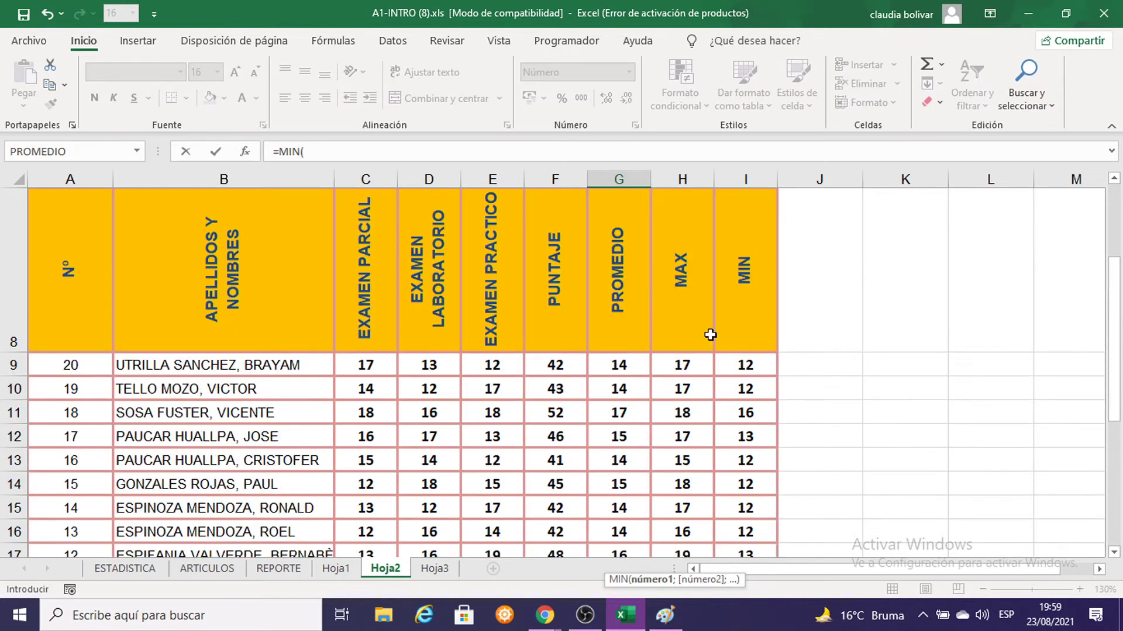
{"action": "left_click_drag", "start_coordinate": [611, 365], "coordinate": [647, 557]}
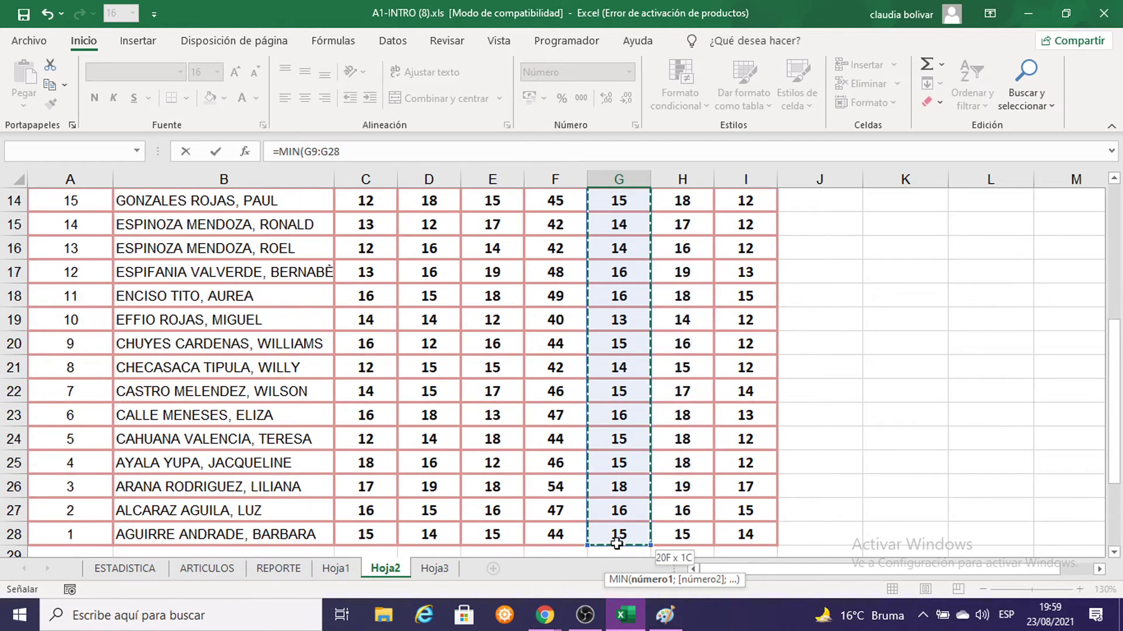
{"action": "mouse_move", "coordinate": [648, 556]}
{"action": "left_mouse_down"}
{"action": "mouse_move", "coordinate": [617, 564]}
{"action": "mouse_move", "coordinate": [619, 441]}
{"action": "left_mouse_up"}
{"action": "scroll", "coordinate": [802, 401], "scroll_direction": "up", "scroll_amount": 1}
{"action": "scroll", "coordinate": [783, 380], "scroll_direction": "up", "scroll_amount": 5}
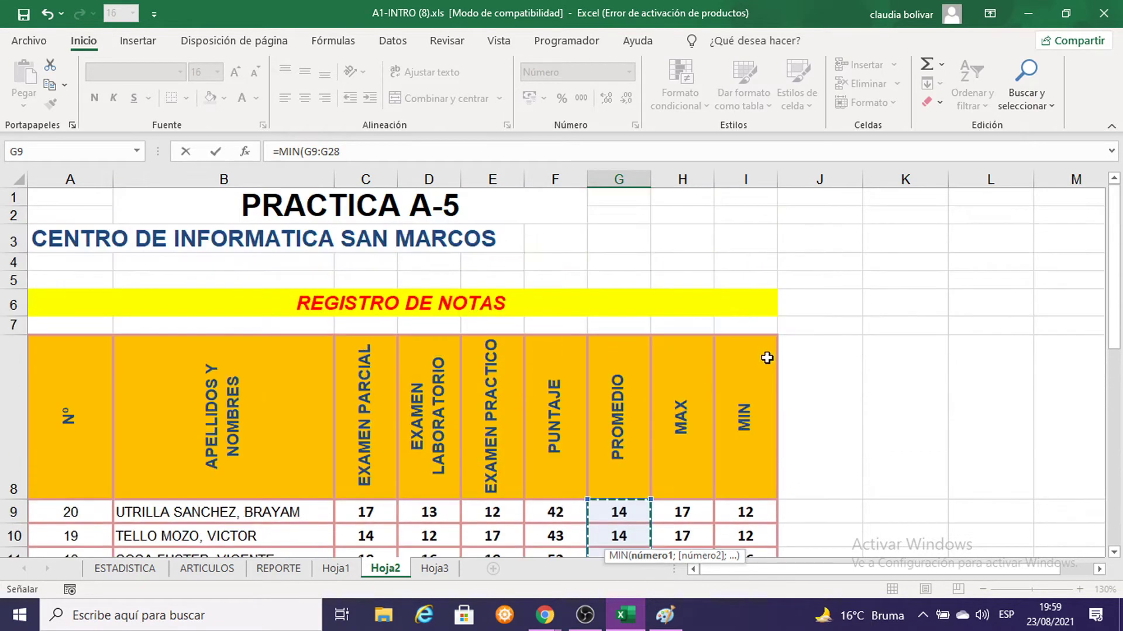
{"action": "scroll", "coordinate": [765, 360], "scroll_direction": "down", "scroll_amount": 5}
{"action": "scroll", "coordinate": [765, 363], "scroll_direction": "down", "scroll_amount": 2}
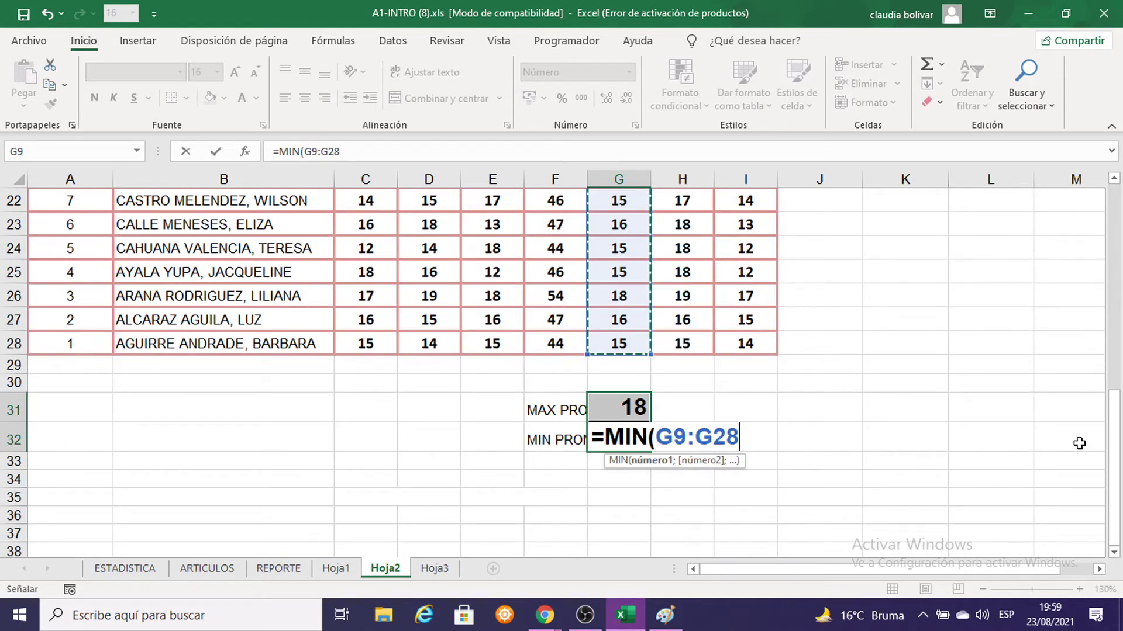
{"action": "type", "text": ")"}
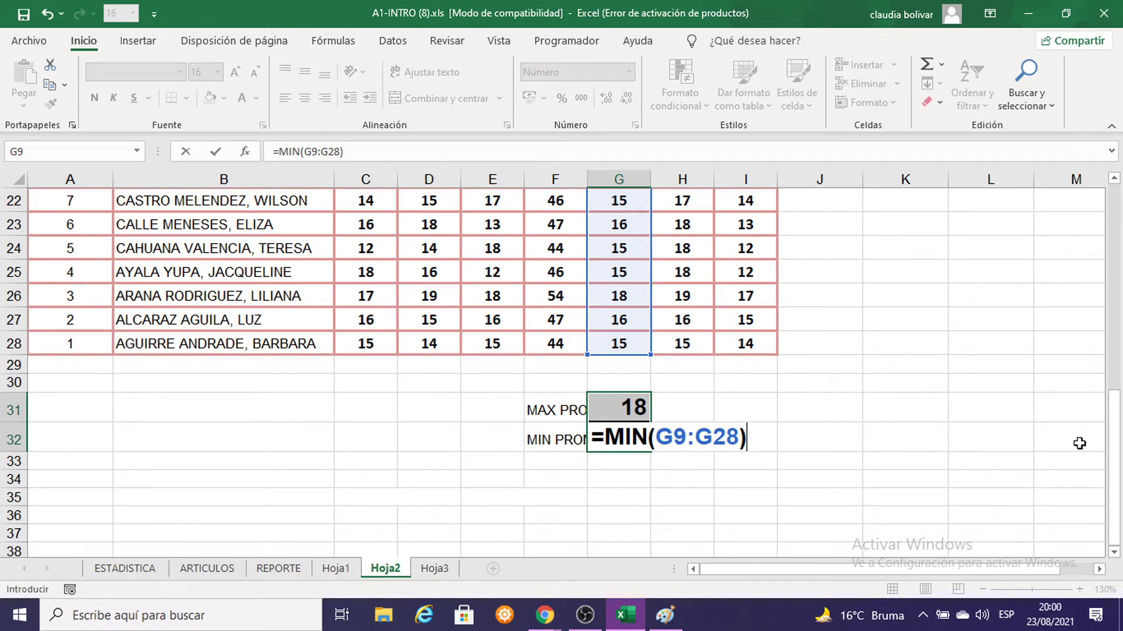
{"action": "key", "text": "Return"}
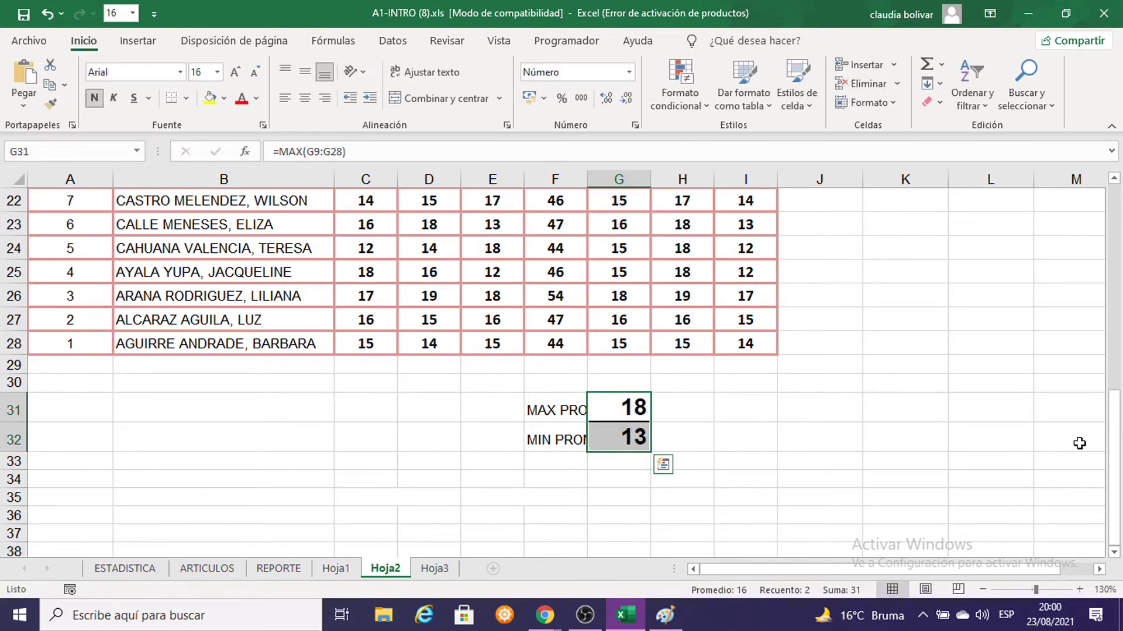
Merge and centre the MAX PROM label across E31:F31, then bring Paint forward
{"action": "left_click", "coordinate": [822, 390]}
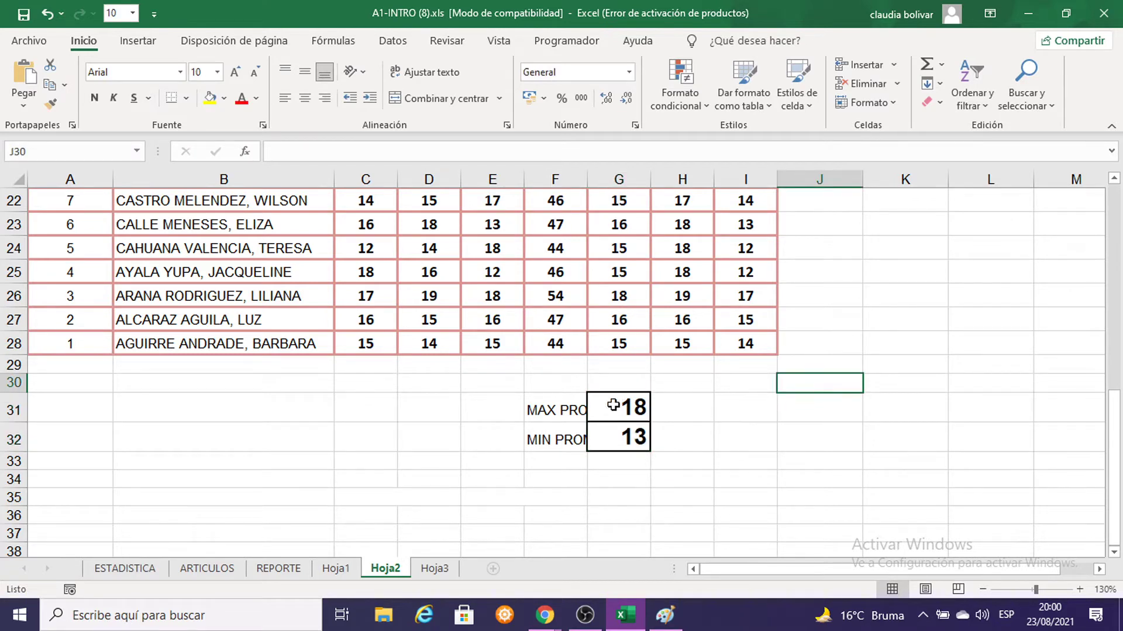
{"action": "left_click", "coordinate": [558, 411]}
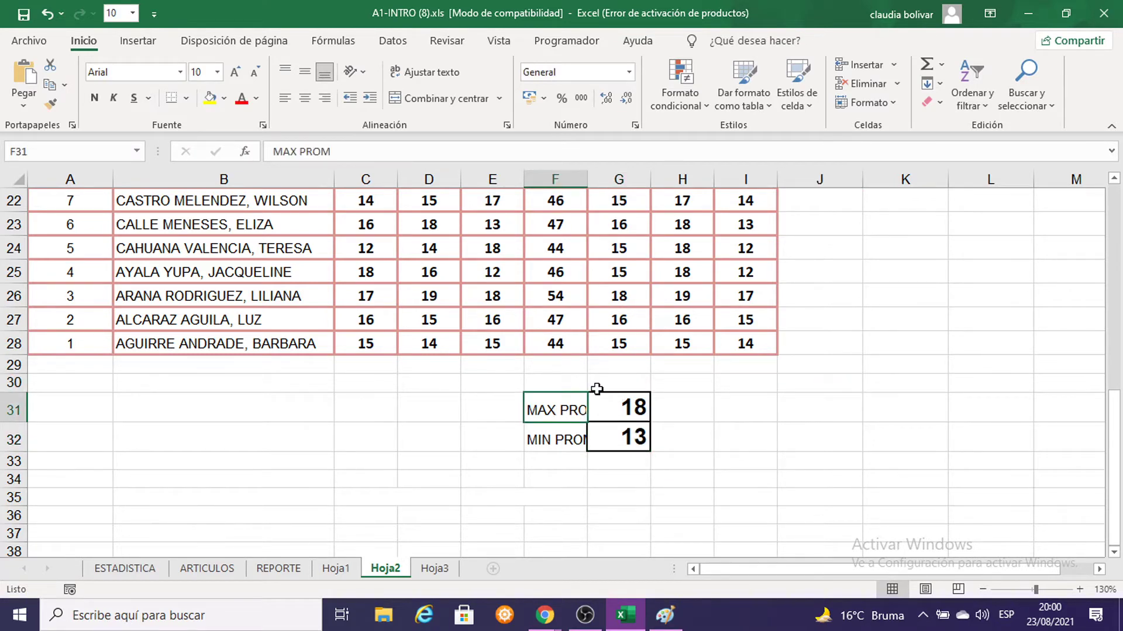
{"action": "left_click", "coordinate": [486, 409]}
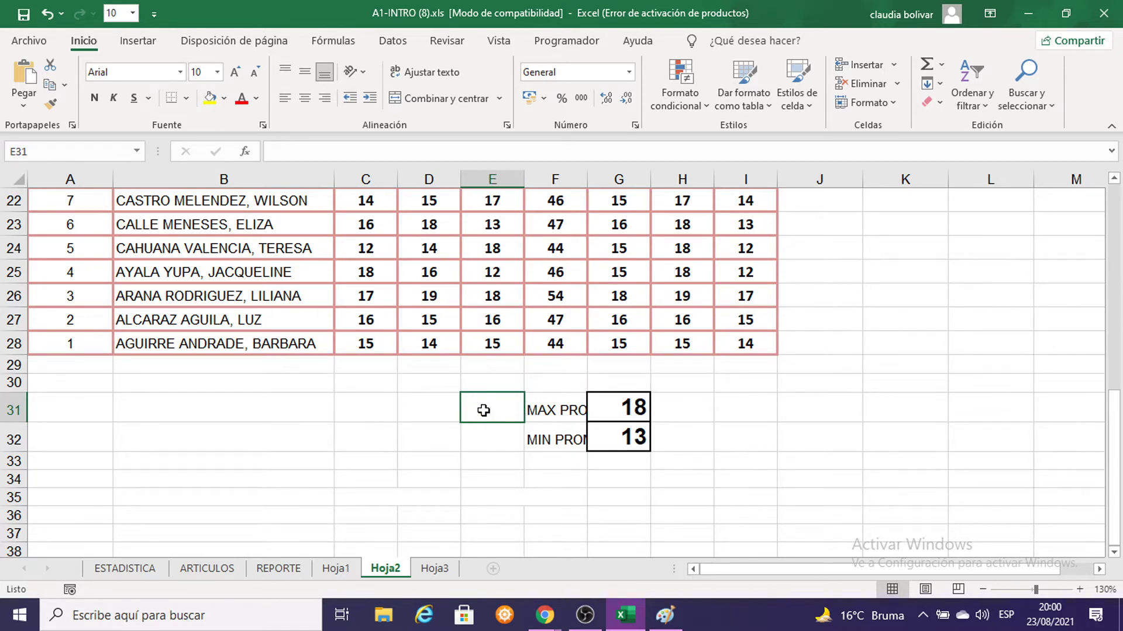
{"action": "left_click_drag", "start_coordinate": [488, 409], "coordinate": [556, 409]}
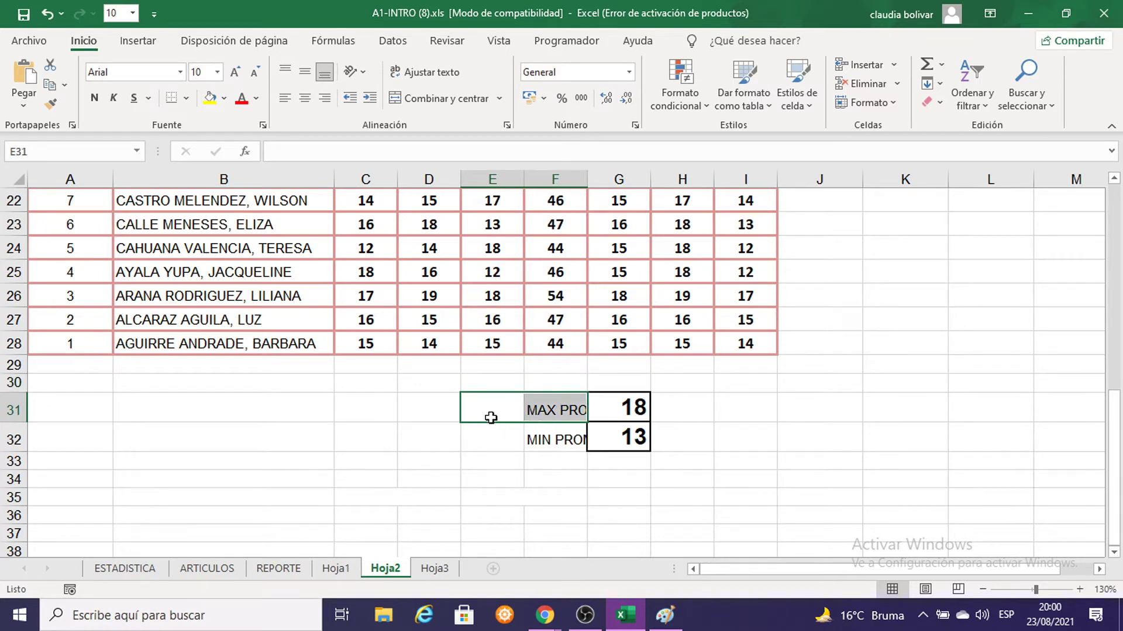
{"action": "left_click_drag", "start_coordinate": [490, 413], "coordinate": [535, 402]}
{"action": "left_click", "coordinate": [398, 103]}
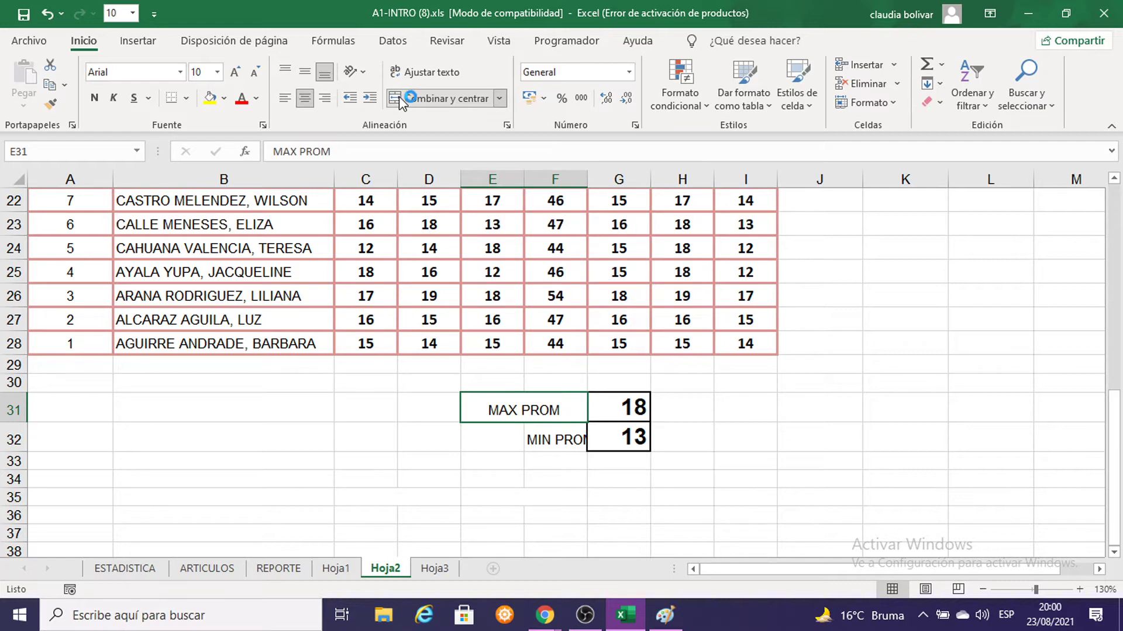
{"action": "left_click", "coordinate": [665, 615]}
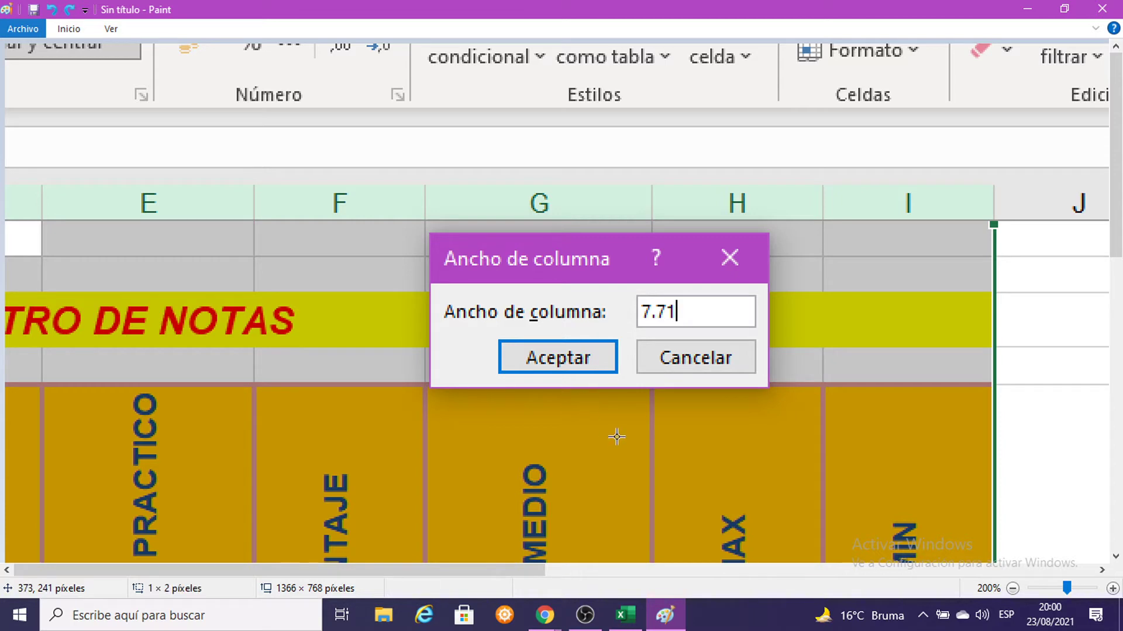
Undo and reapply the merge and centre of MAX PROM across E31:F31
{"action": "left_click", "coordinate": [624, 620]}
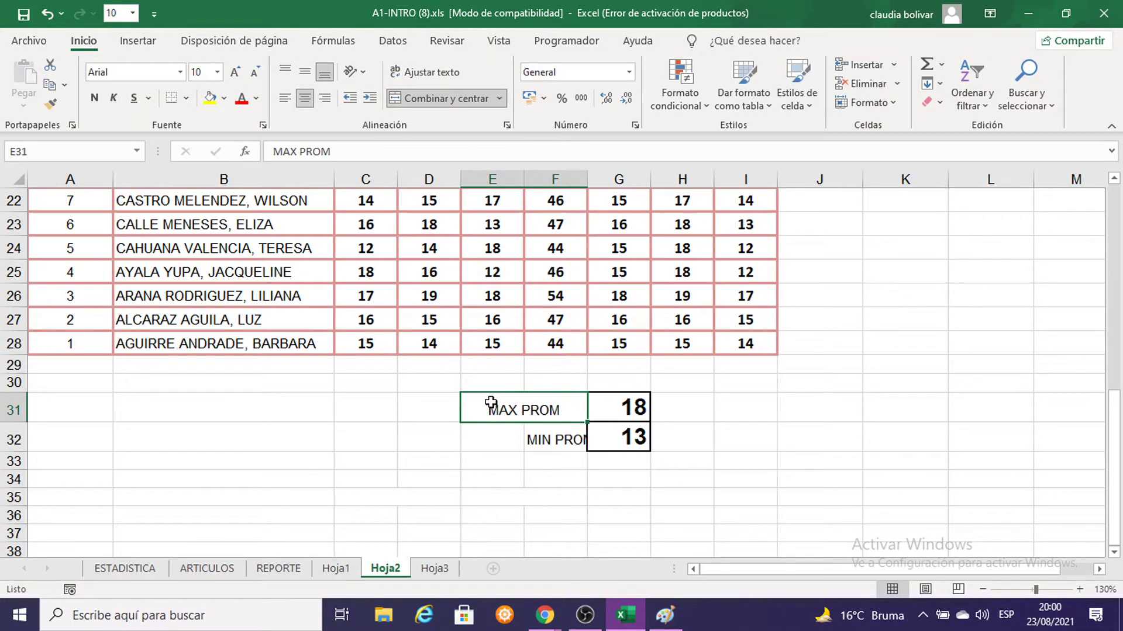
{"action": "key", "text": "ctrl+z"}
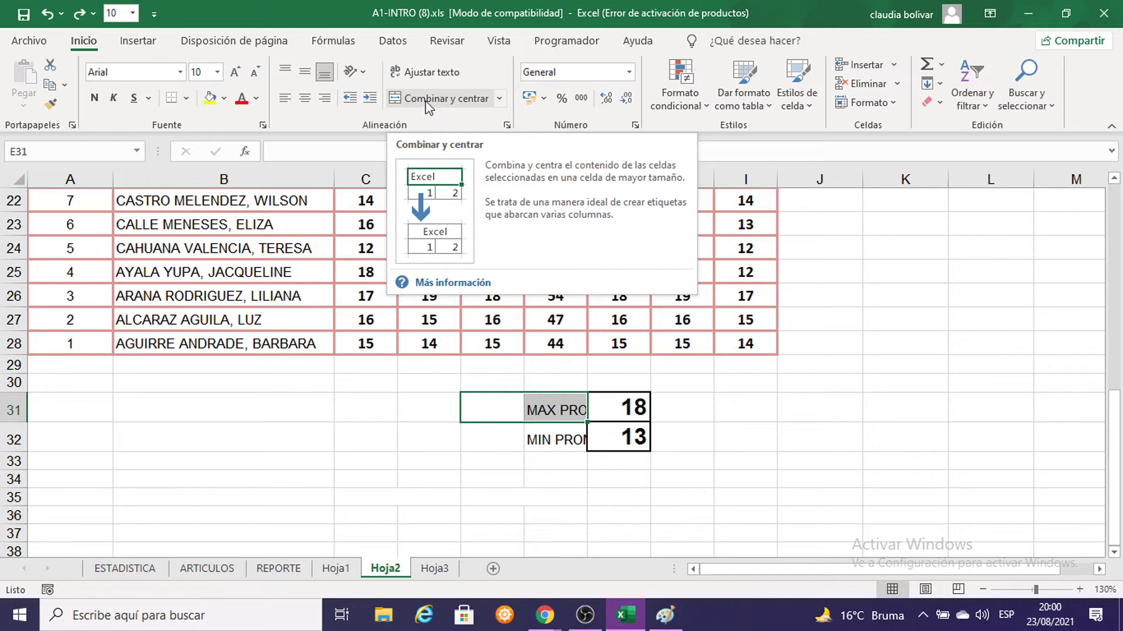
{"action": "left_click", "coordinate": [426, 101]}
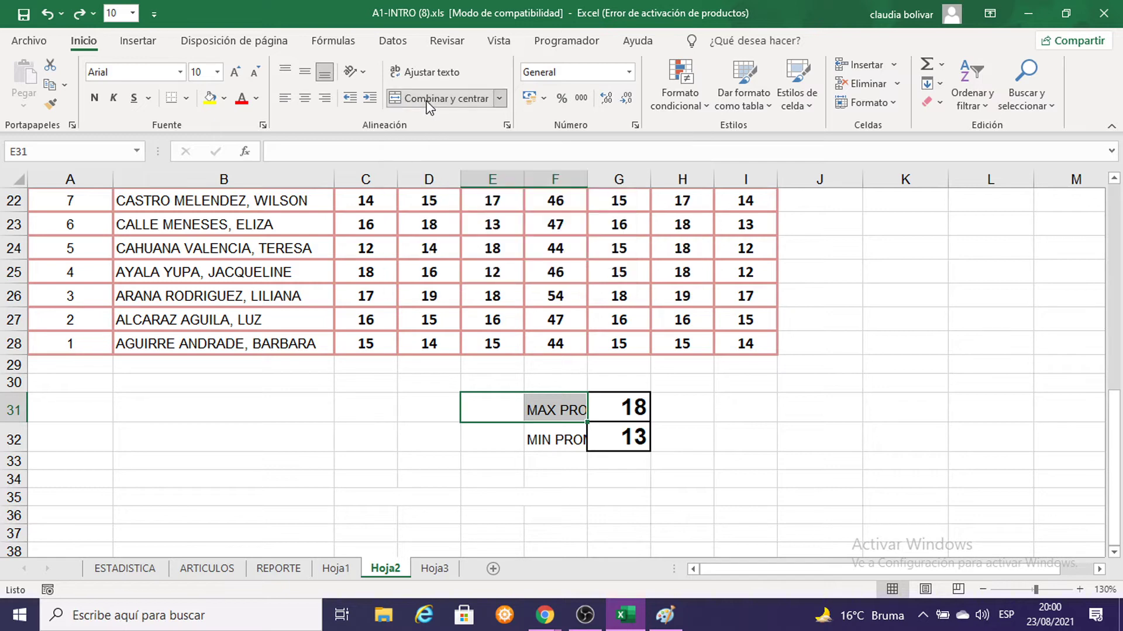
Glance at the screenshot in Paint, clear its canvas selection, and return to Excel
{"action": "left_click", "coordinate": [673, 623]}
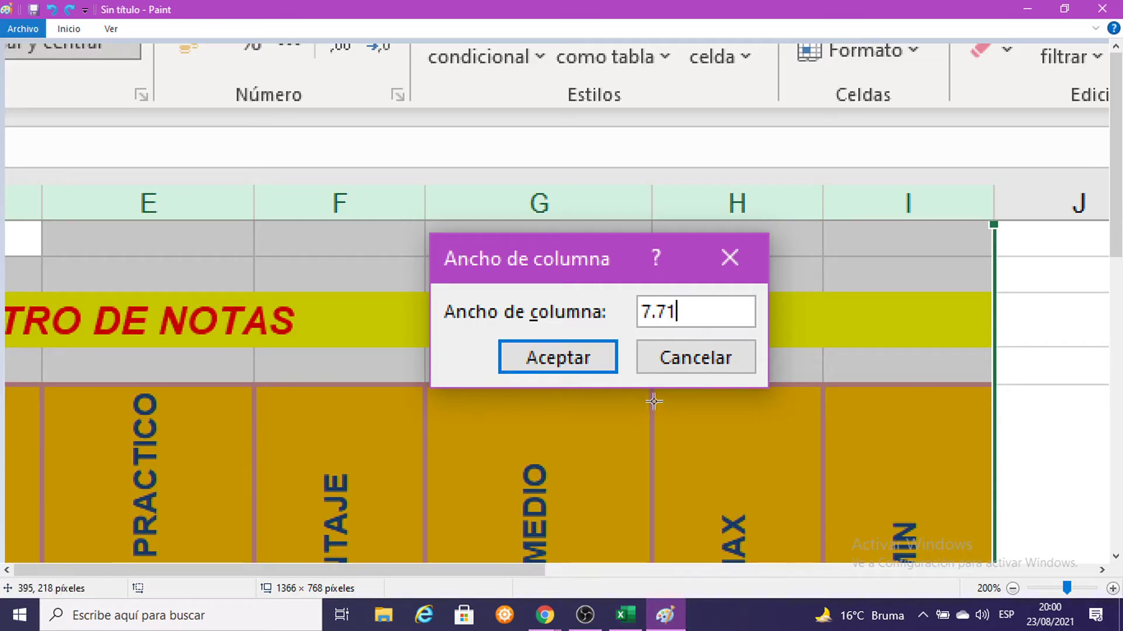
{"action": "left_click", "coordinate": [621, 405]}
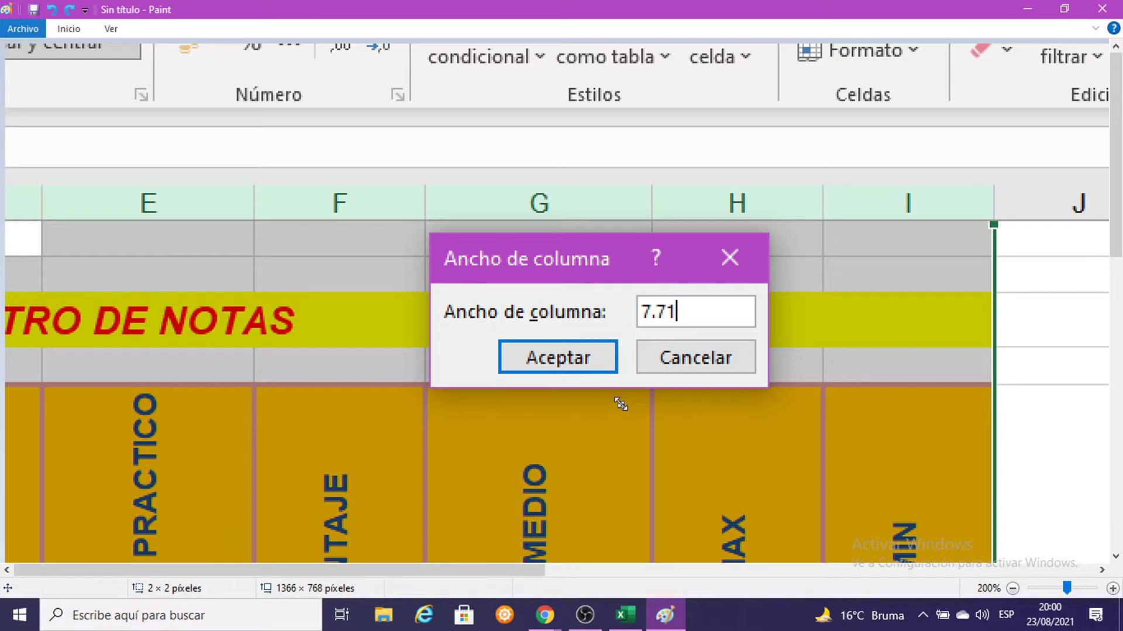
{"action": "left_click", "coordinate": [389, 289]}
{"action": "left_click", "coordinate": [638, 623]}
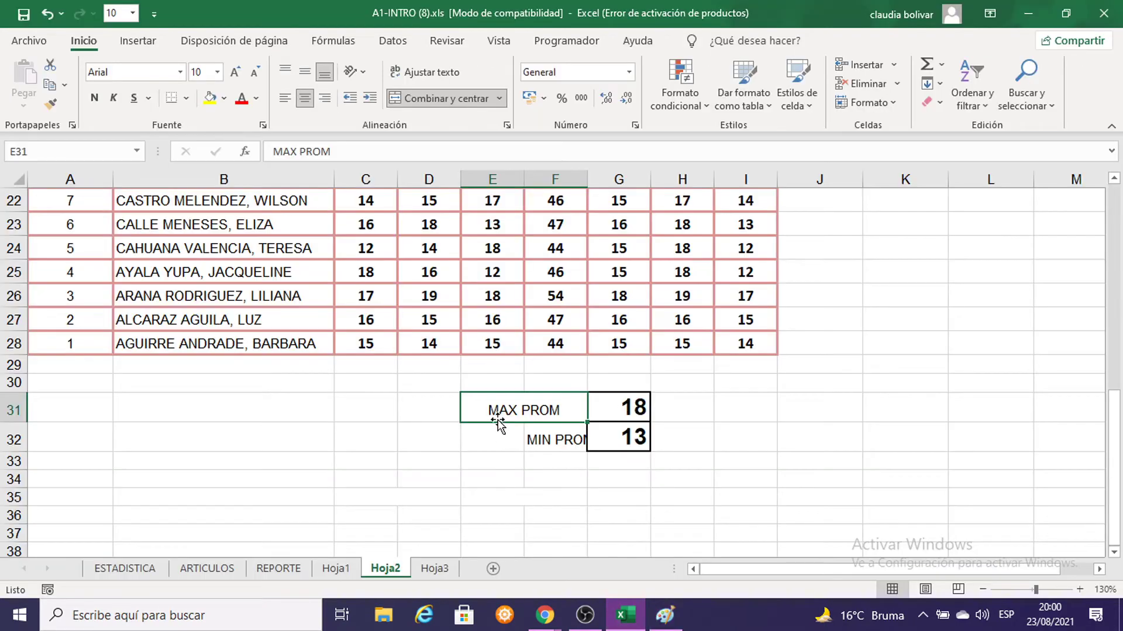
Undo the MAX PROM merge and paste a new screenshot into Paint, repositioning it
{"action": "key", "text": "ctrl+z"}
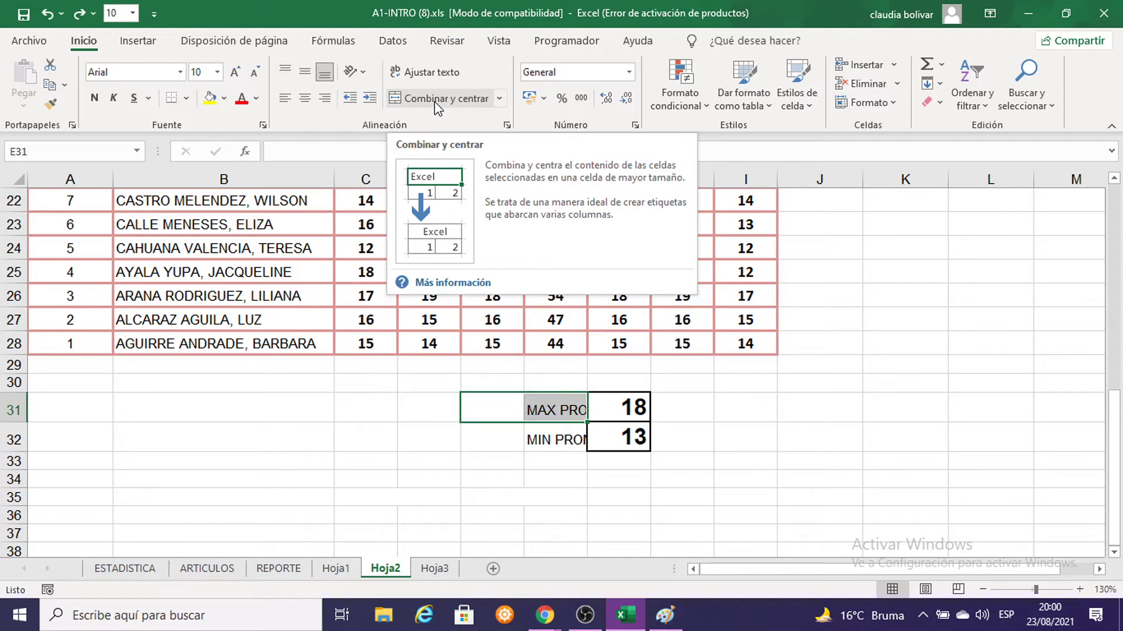
{"action": "left_click", "coordinate": [665, 615]}
{"action": "key", "text": "ctrl+v"}
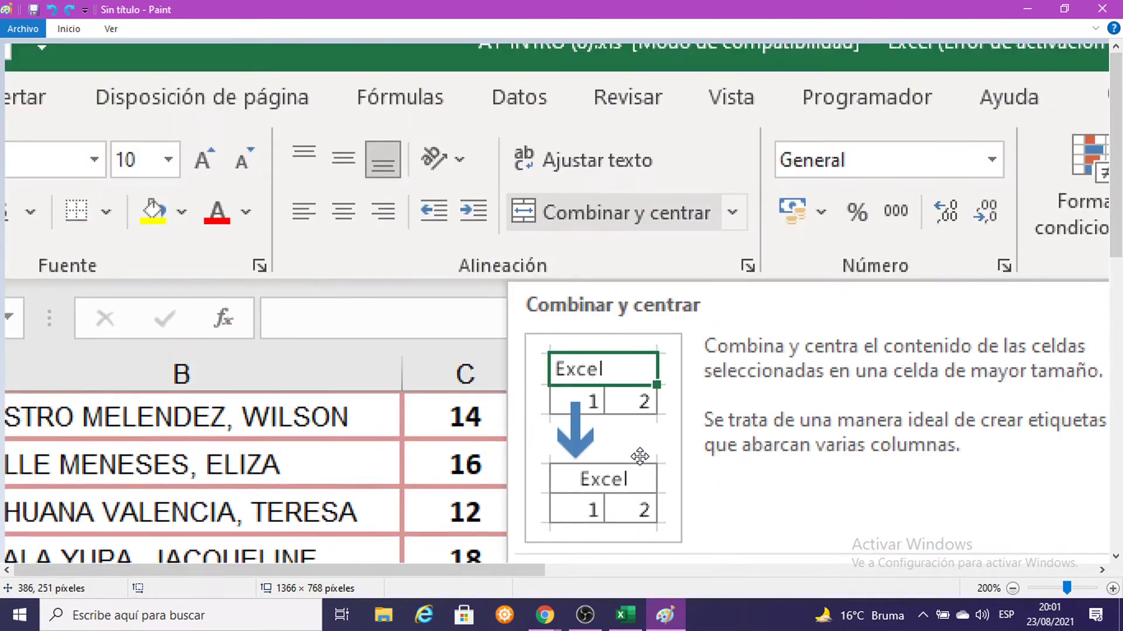
{"action": "left_click_drag", "start_coordinate": [646, 207], "coordinate": [628, 231]}
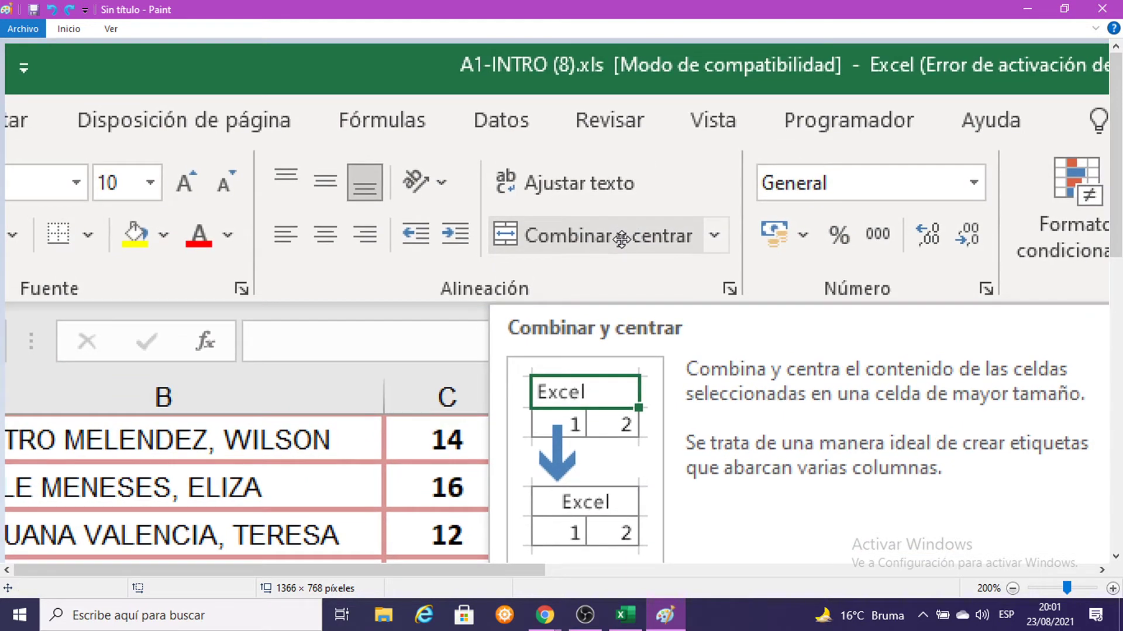
{"action": "left_click", "coordinate": [1029, 9]}
{"action": "left_click", "coordinate": [421, 101]}
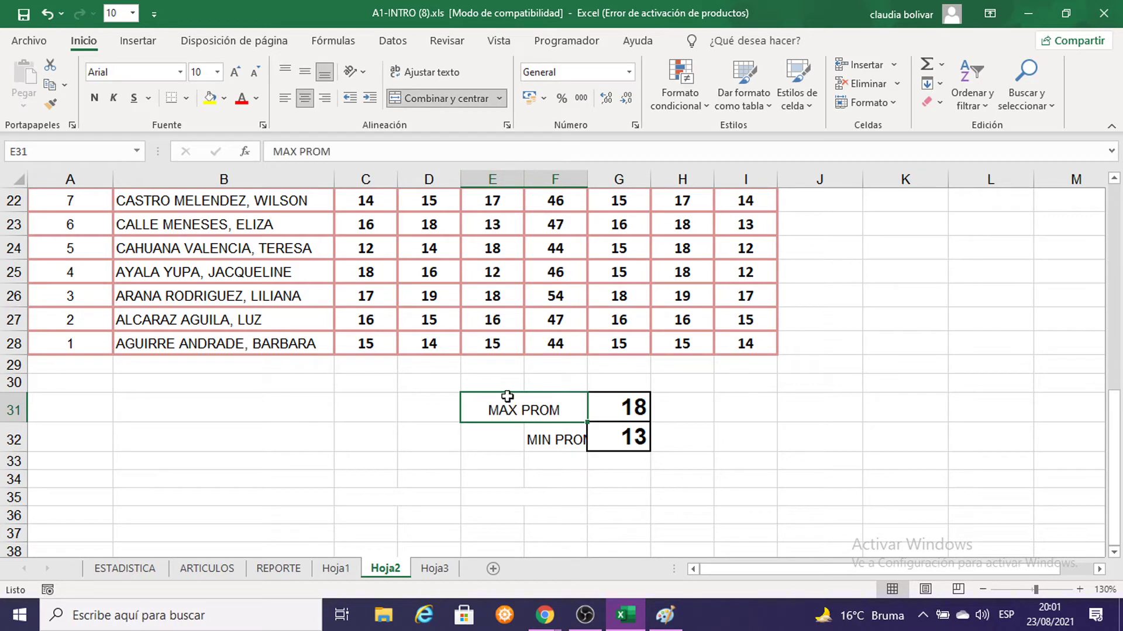
Merge and centre MIN PROM across E32:F32, then make both labels bold red
{"action": "left_click", "coordinate": [489, 430]}
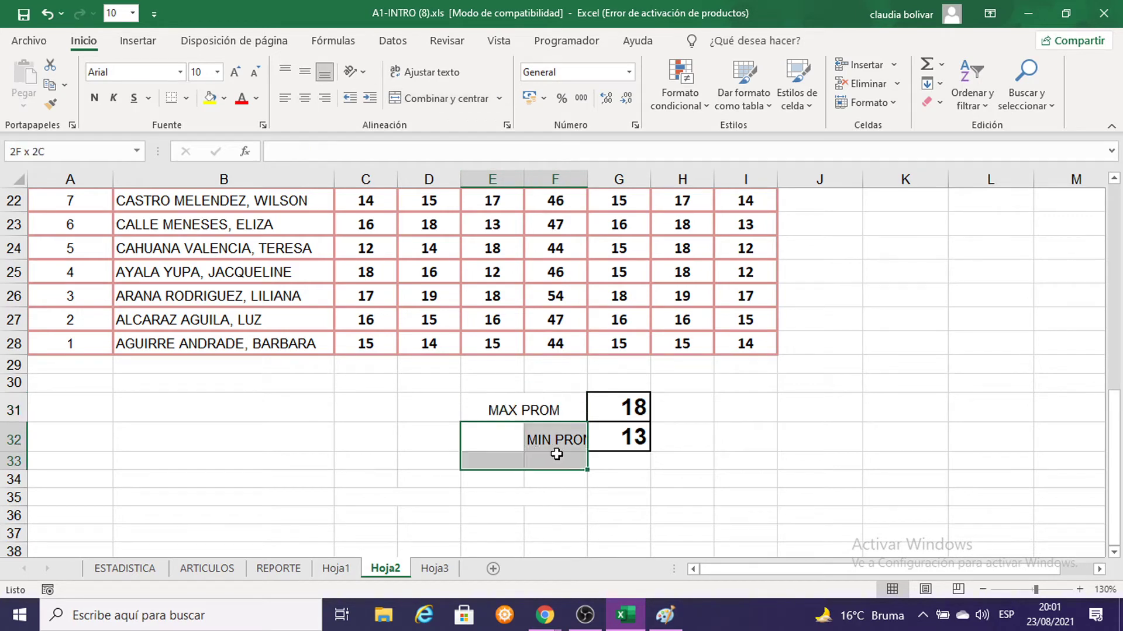
{"action": "left_click_drag", "start_coordinate": [486, 431], "coordinate": [556, 436]}
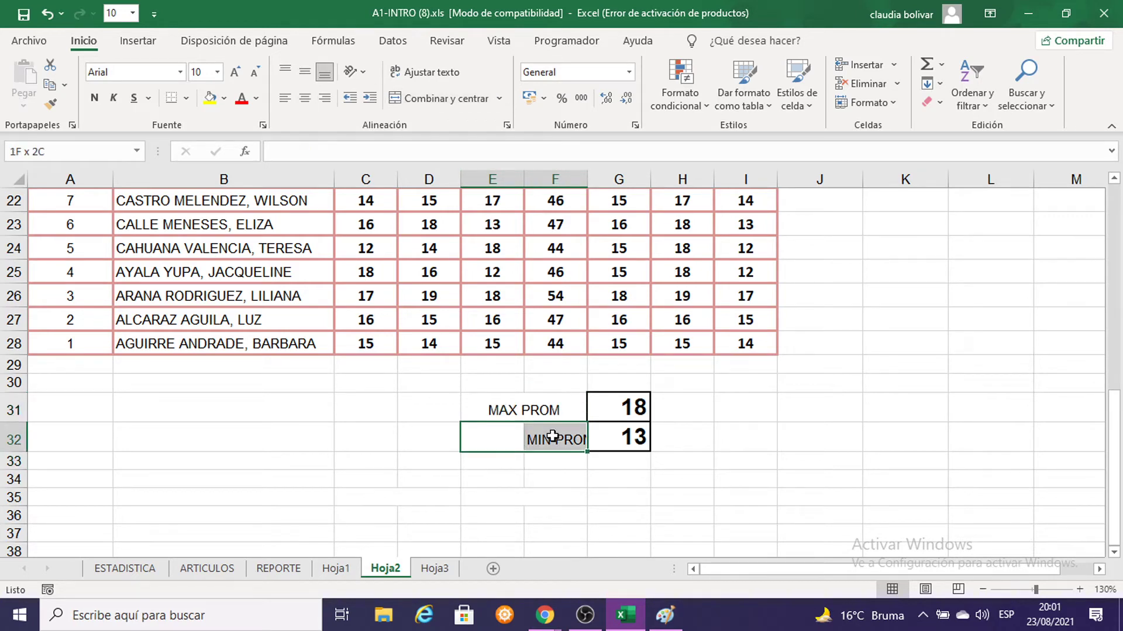
{"action": "left_click", "coordinate": [448, 99]}
{"action": "left_click_drag", "start_coordinate": [508, 400], "coordinate": [508, 437]}
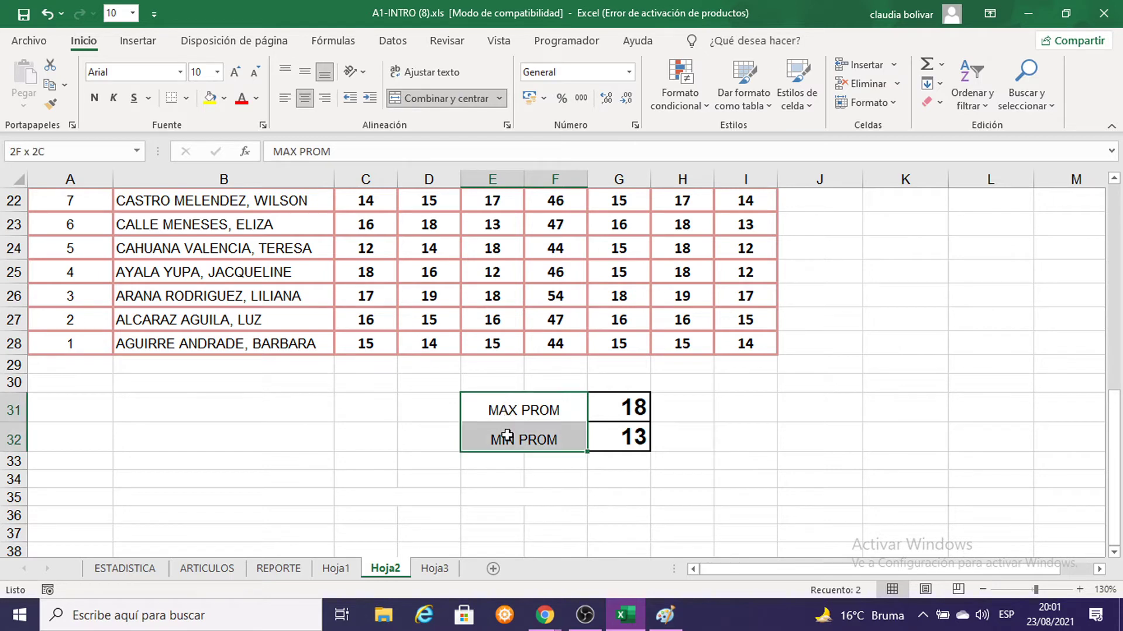
{"action": "left_click", "coordinate": [243, 103]}
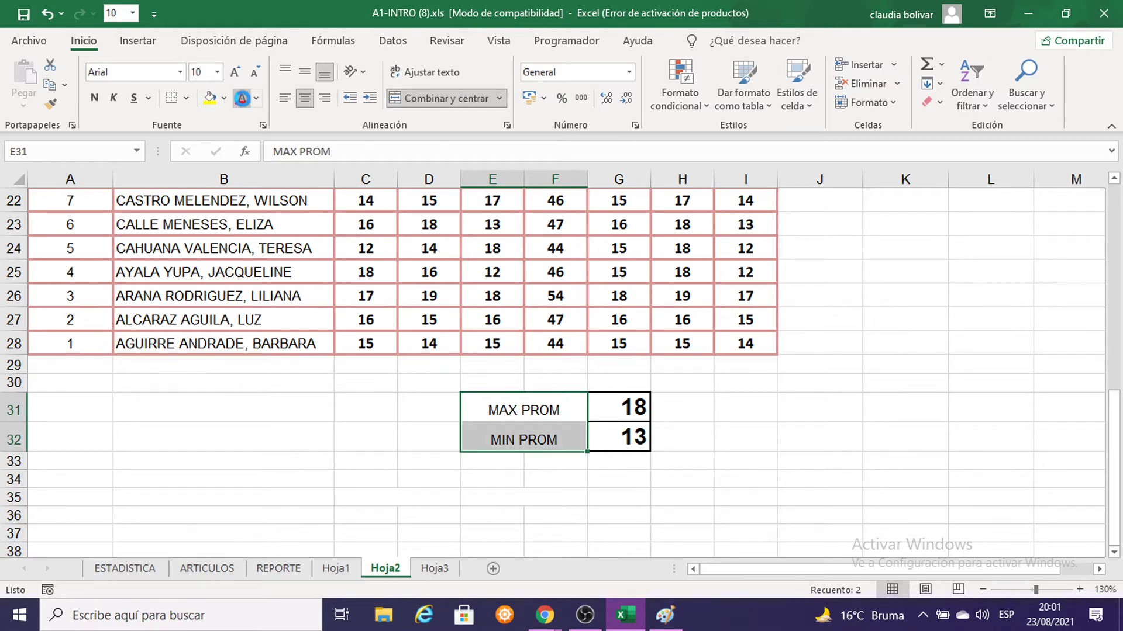
{"action": "left_click", "coordinate": [95, 100]}
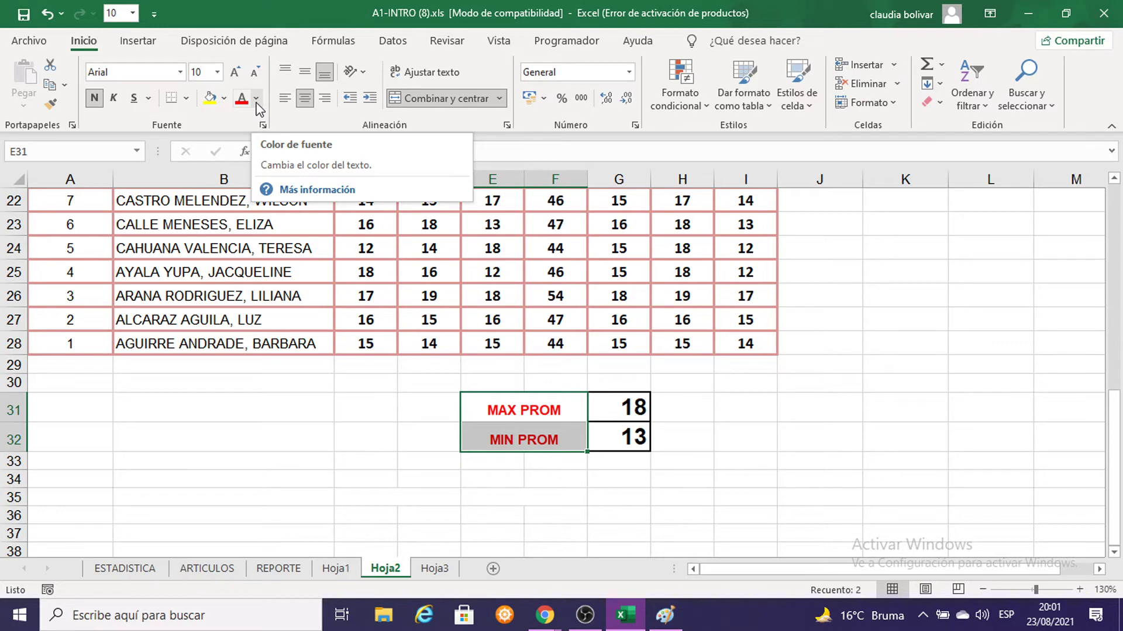
Check the font colour choices, then switch to the Hoja3 sheet
{"action": "left_click", "coordinate": [749, 459]}
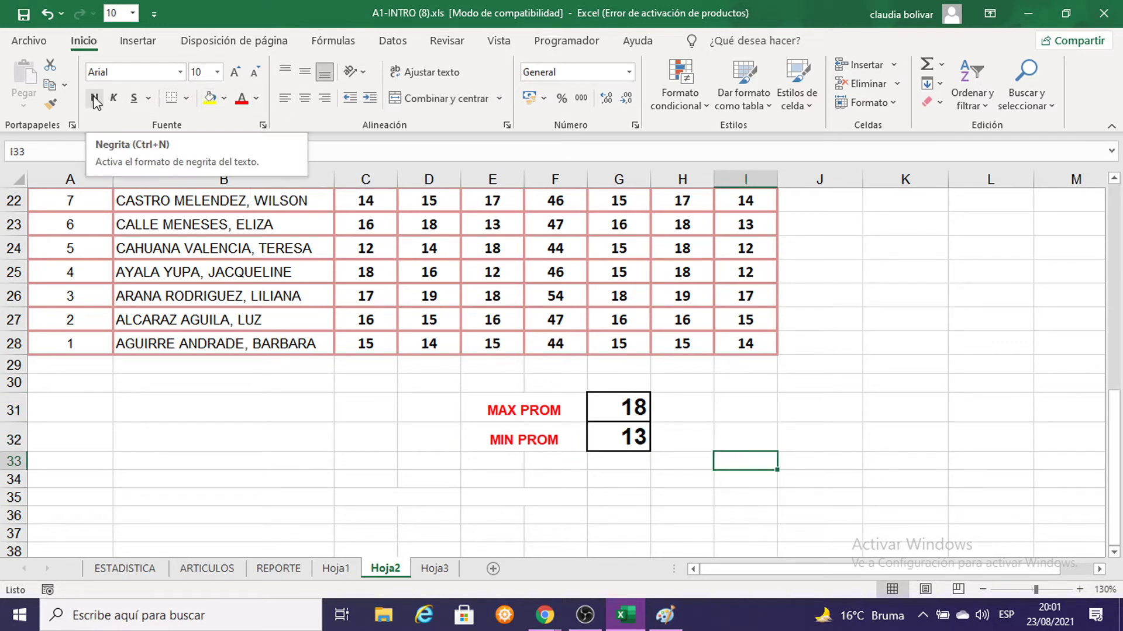
{"action": "left_click", "coordinate": [259, 101]}
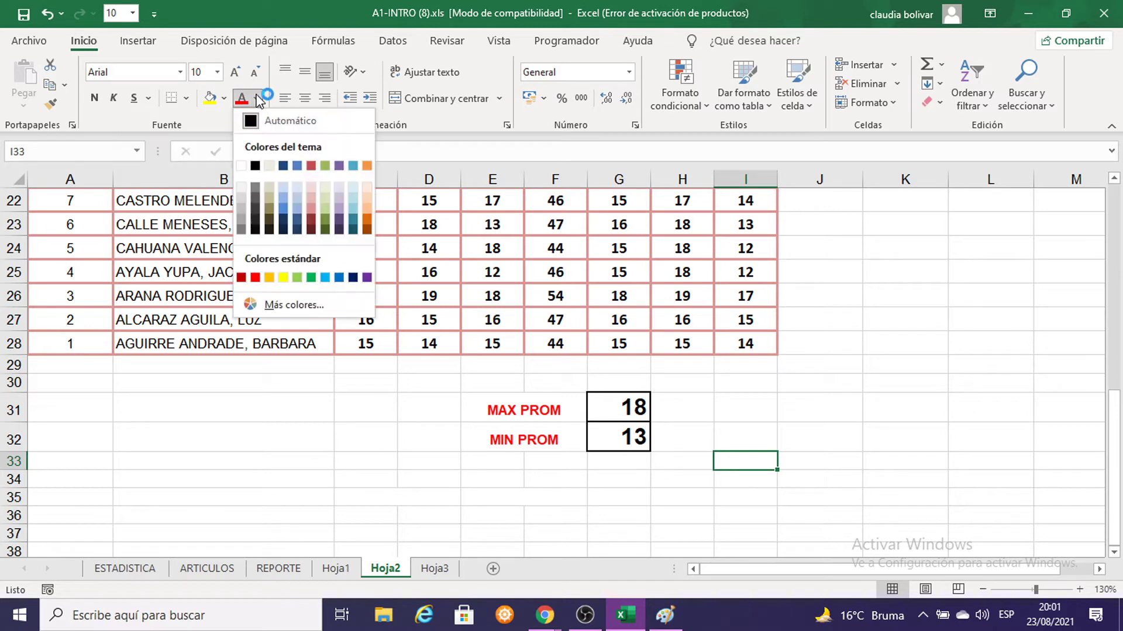
{"action": "left_click", "coordinate": [897, 384]}
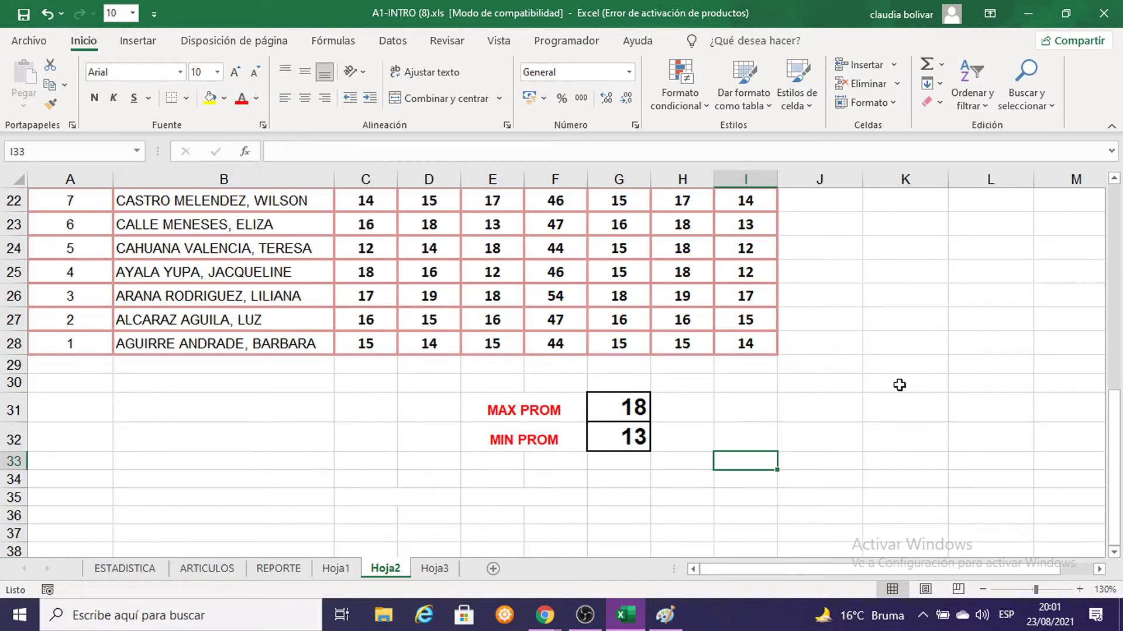
{"action": "scroll", "coordinate": [910, 377], "scroll_direction": "up", "scroll_amount": 2}
{"action": "scroll", "coordinate": [914, 366], "scroll_direction": "up", "scroll_amount": 3}
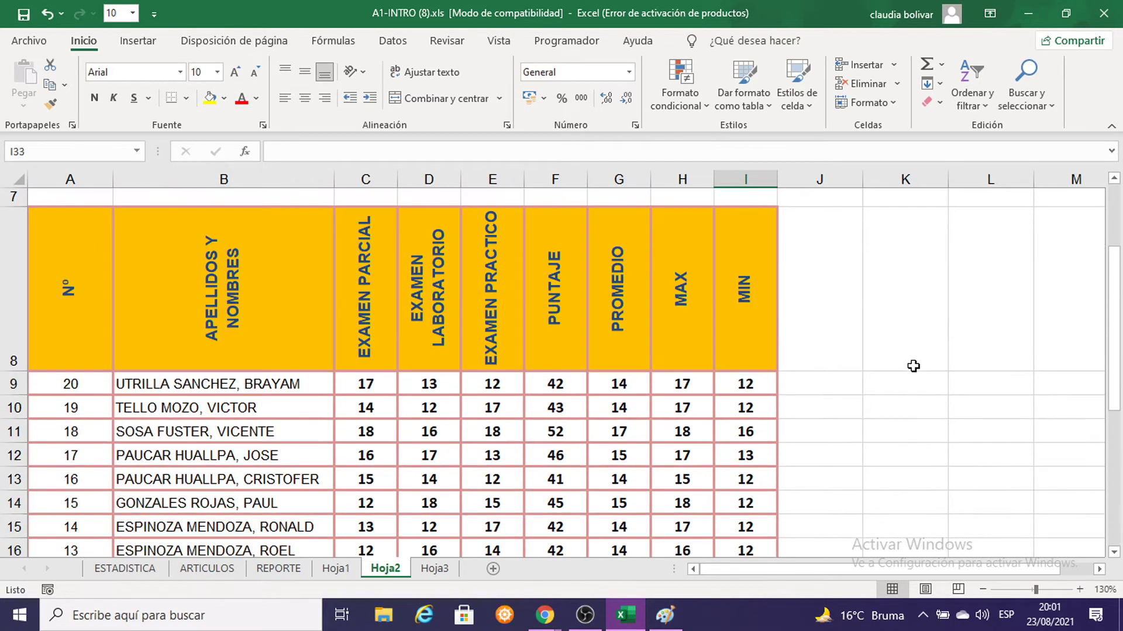
{"action": "scroll", "coordinate": [914, 351], "scroll_direction": "down", "scroll_amount": 4}
{"action": "scroll", "coordinate": [914, 347], "scroll_direction": "down", "scroll_amount": 1}
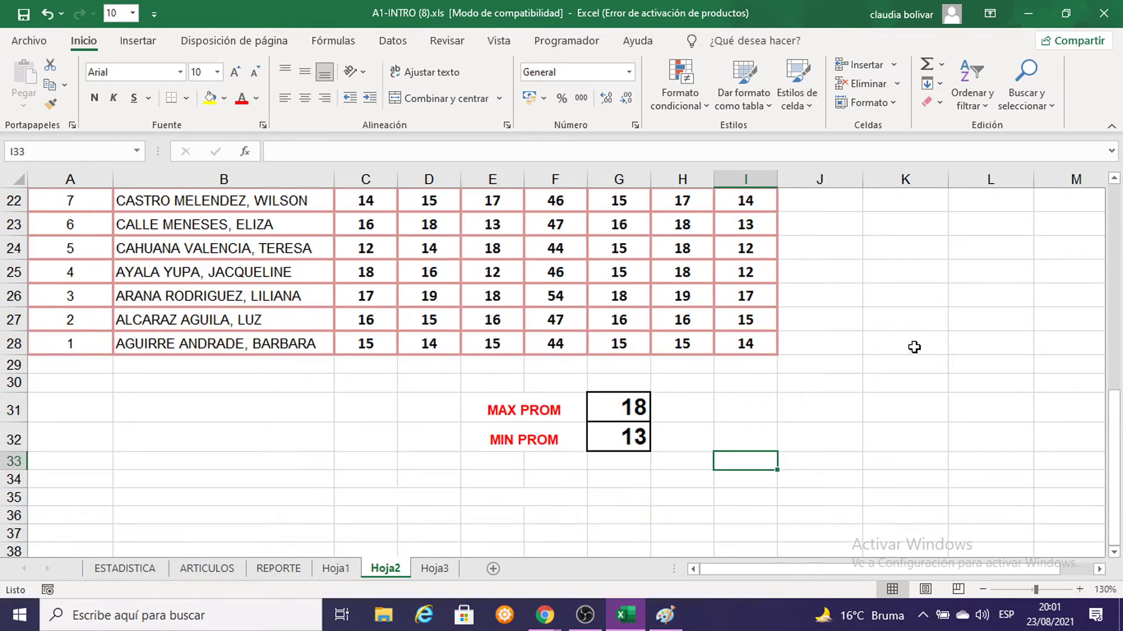
{"action": "scroll", "coordinate": [914, 347], "scroll_direction": "up", "scroll_amount": 4}
{"action": "scroll", "coordinate": [914, 345], "scroll_direction": "up", "scroll_amount": 3}
{"action": "scroll", "coordinate": [915, 344], "scroll_direction": "down", "scroll_amount": 3}
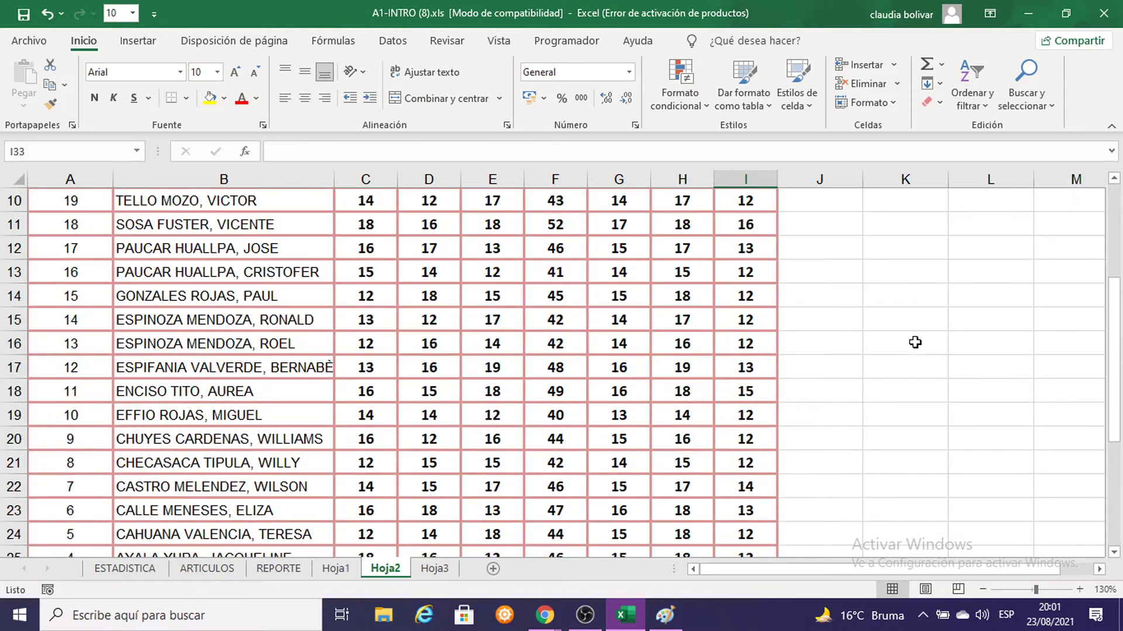
{"action": "scroll", "coordinate": [915, 336], "scroll_direction": "down", "scroll_amount": 3}
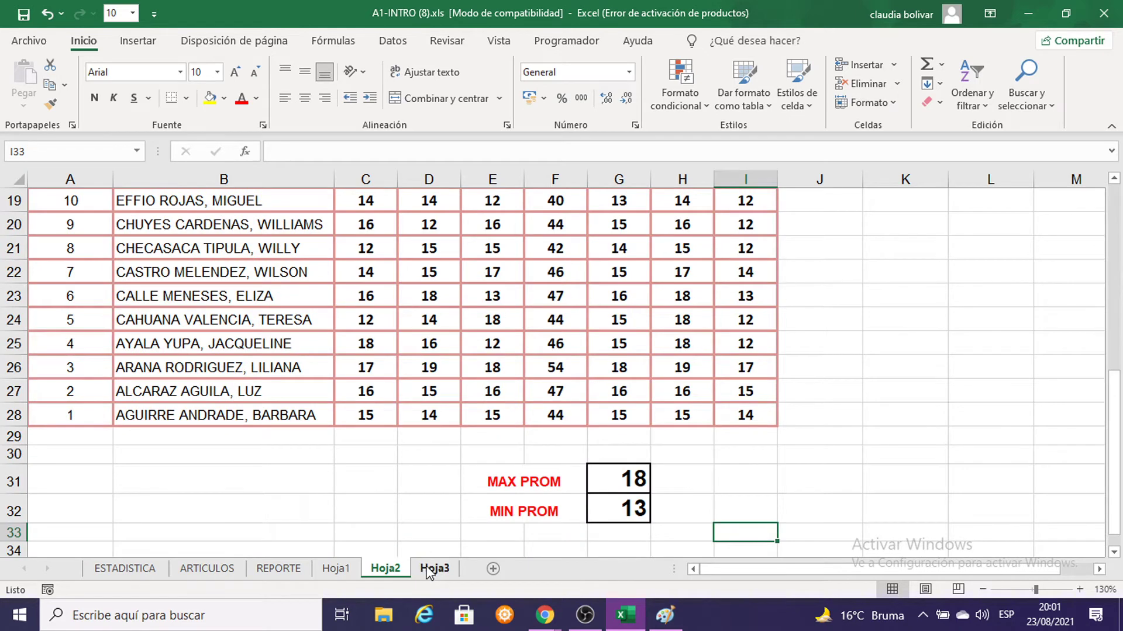
{"action": "left_click", "coordinate": [431, 571]}
Zoom Hoja3 to 110% and change the A8 title to 'Curso de excel 2016'
{"action": "left_click", "coordinate": [826, 326]}
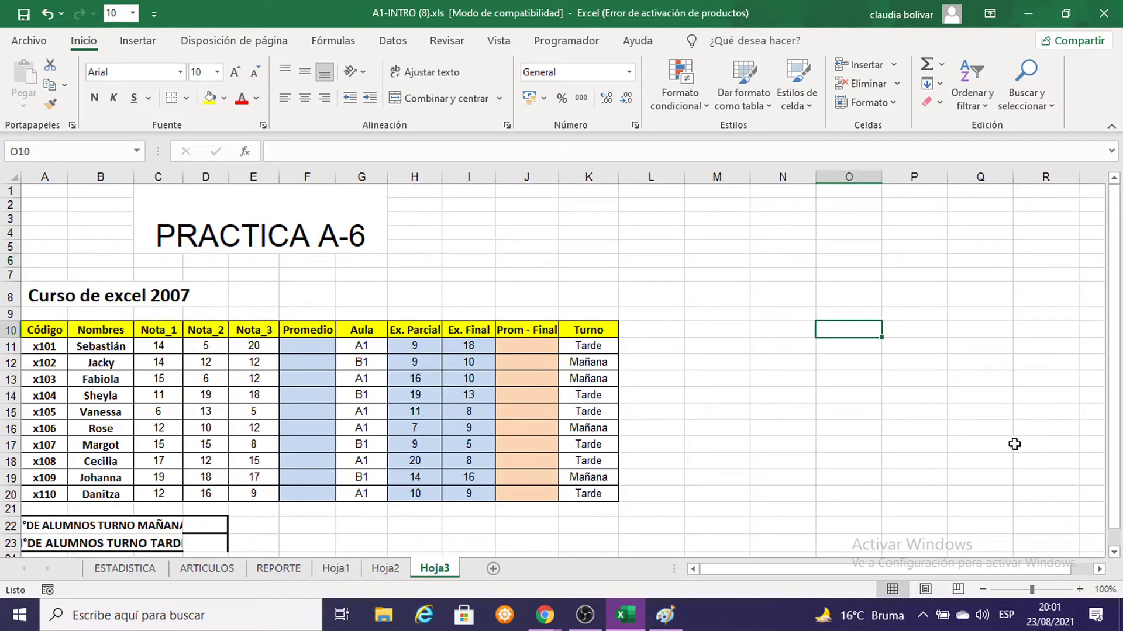
{"action": "left_click", "coordinate": [1079, 589]}
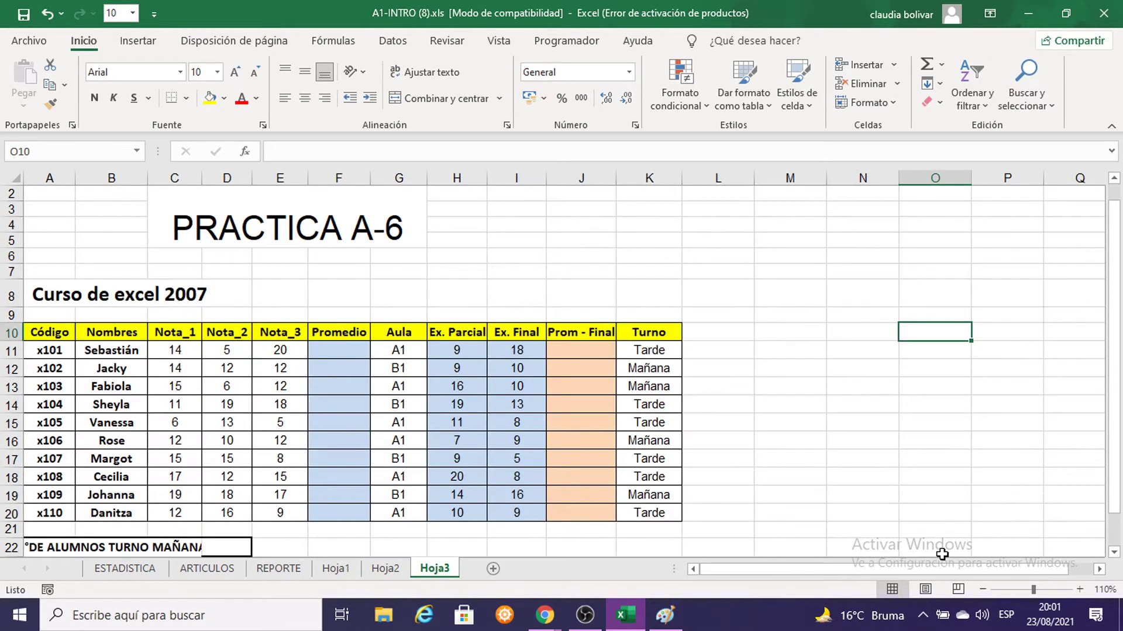
{"action": "scroll", "coordinate": [839, 478], "scroll_direction": "down", "scroll_amount": 2}
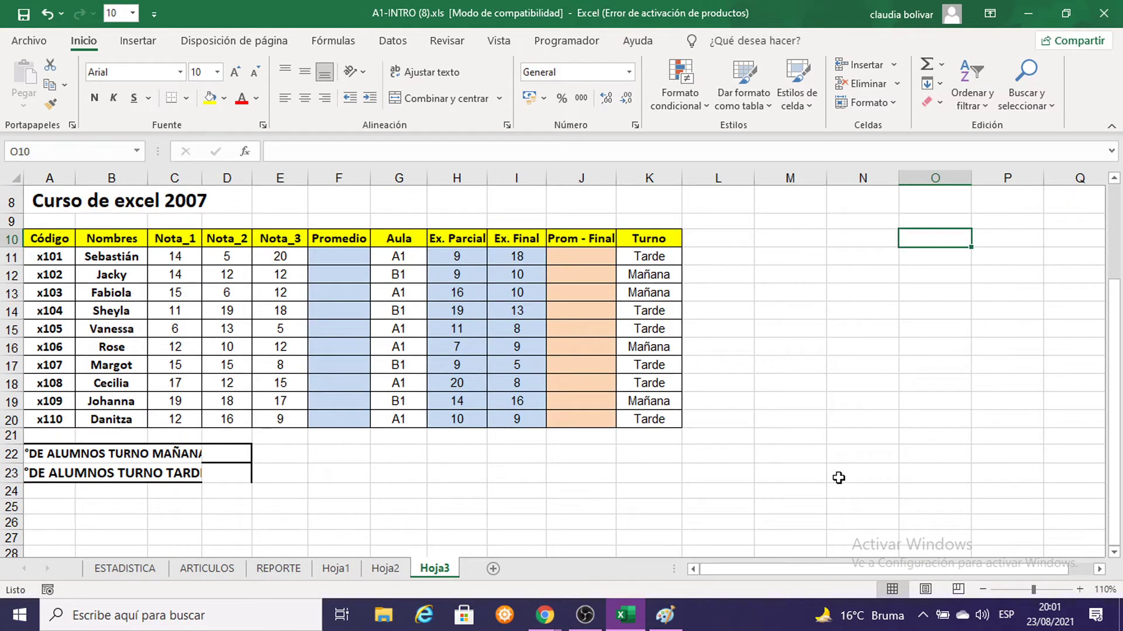
{"action": "scroll", "coordinate": [658, 438], "scroll_direction": "up", "scroll_amount": 2}
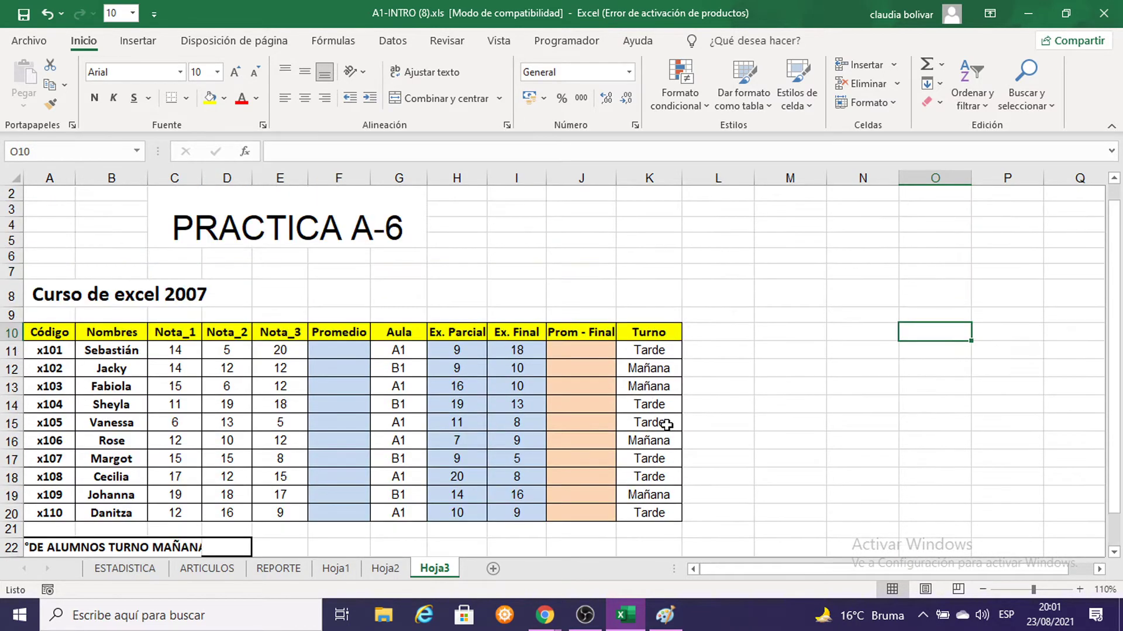
{"action": "double_click", "coordinate": [205, 294]}
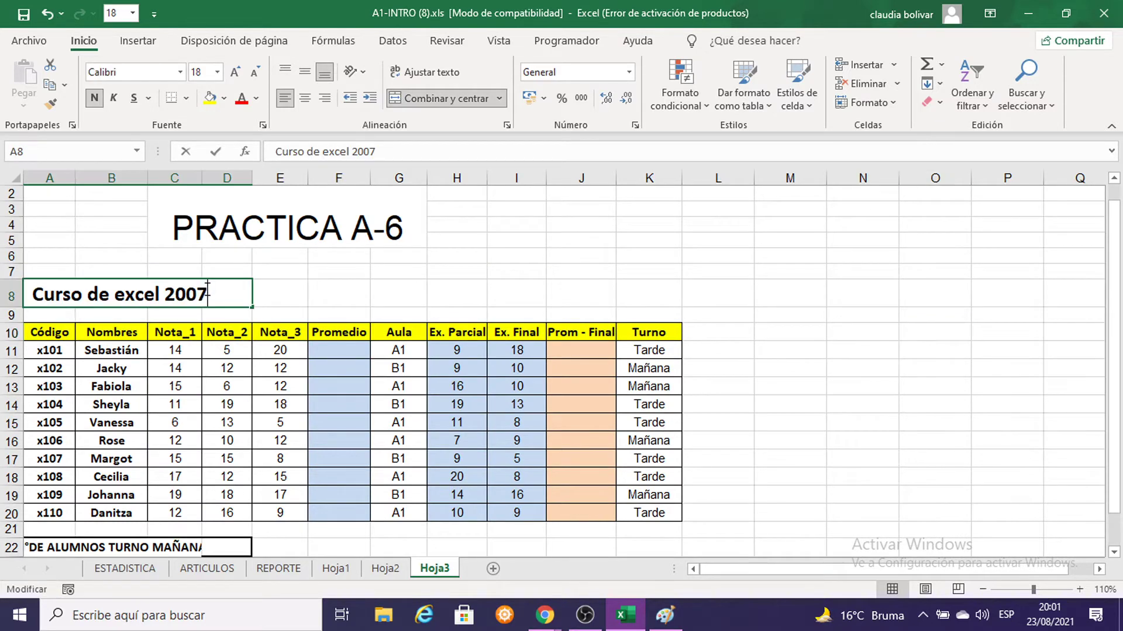
{"action": "key", "text": "BackSpace"}
{"action": "key", "text": "BackSpace"}
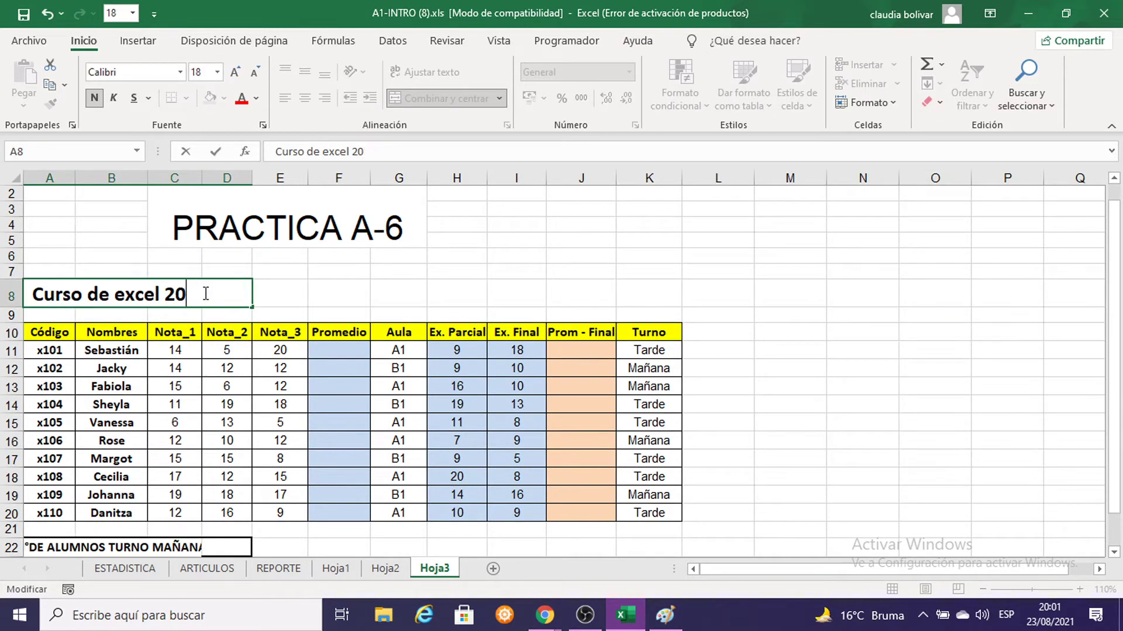
{"action": "type", "text": "16"}
{"action": "key", "text": "Return"}
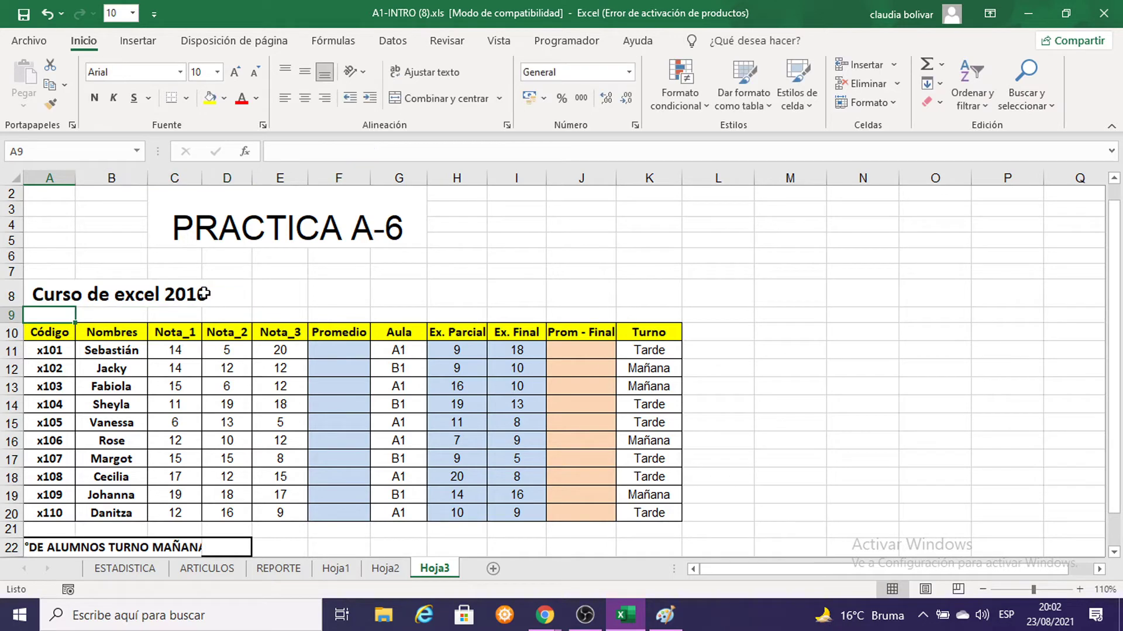
Set the title row 8 to font size 20
{"action": "left_click", "coordinate": [8, 295]}
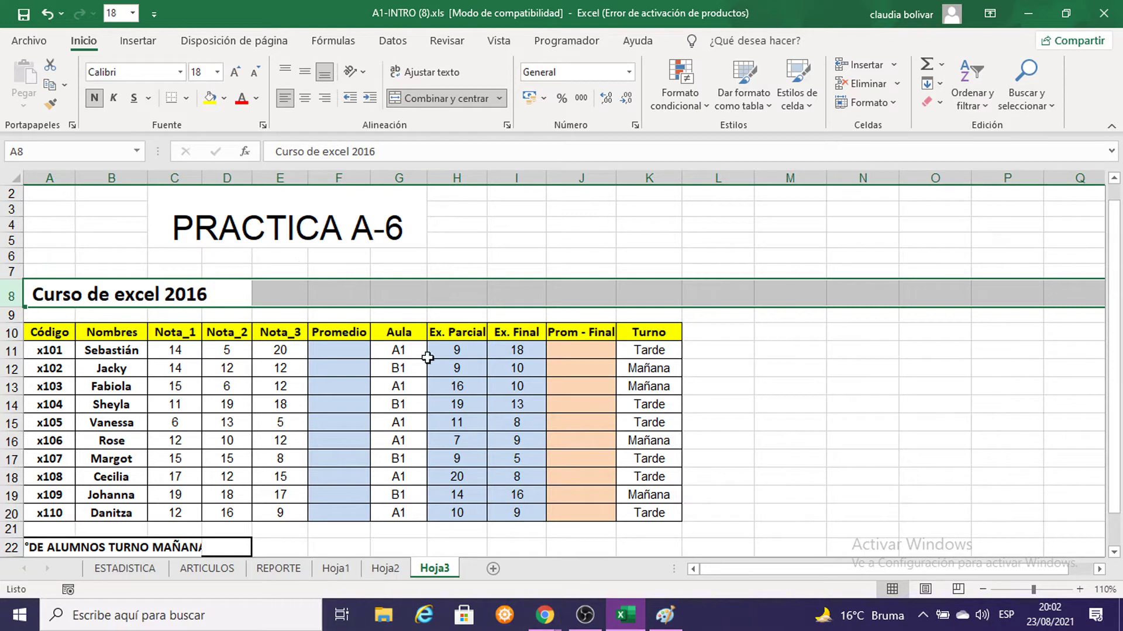
{"action": "left_click", "coordinate": [218, 71]}
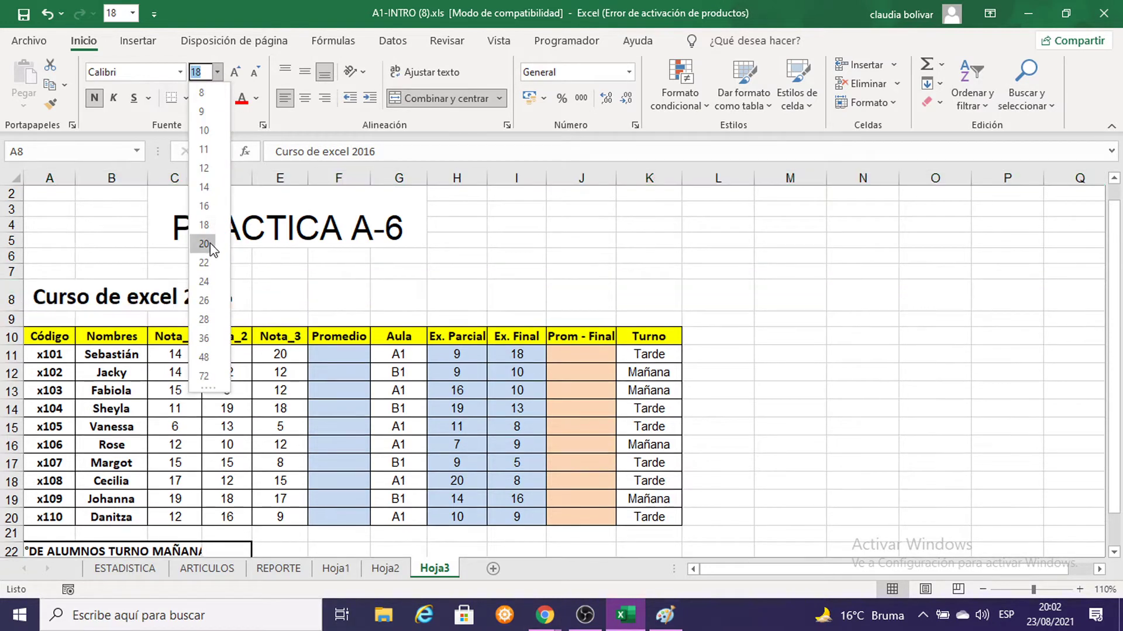
{"action": "left_click", "coordinate": [208, 245]}
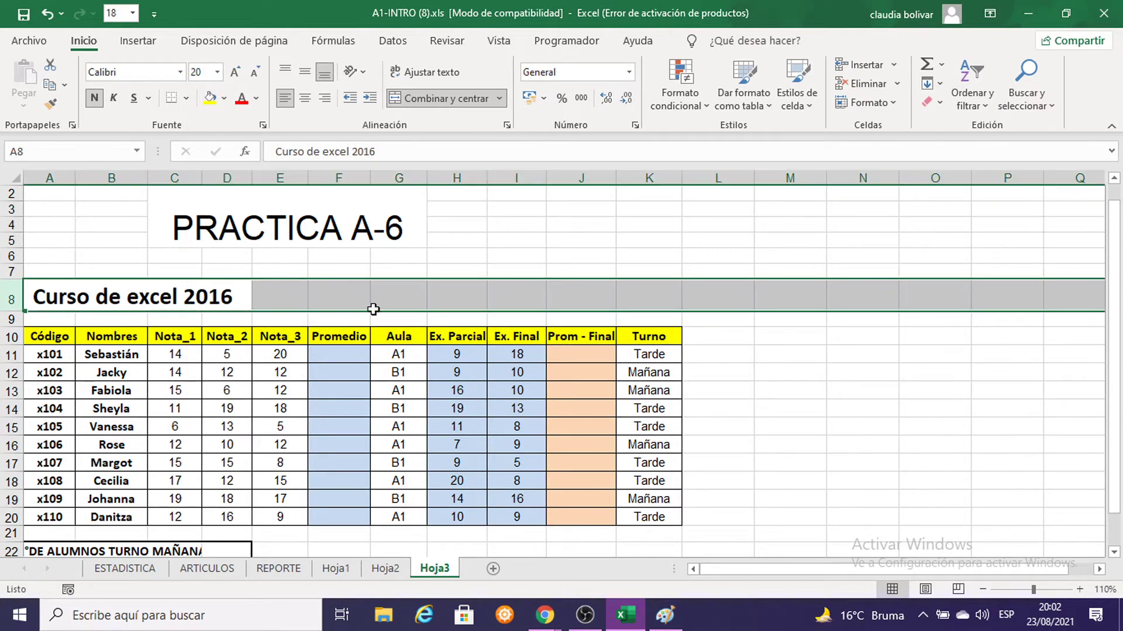
{"action": "left_click", "coordinate": [626, 300]}
{"action": "scroll", "coordinate": [614, 316], "scroll_direction": "down", "scroll_amount": 1}
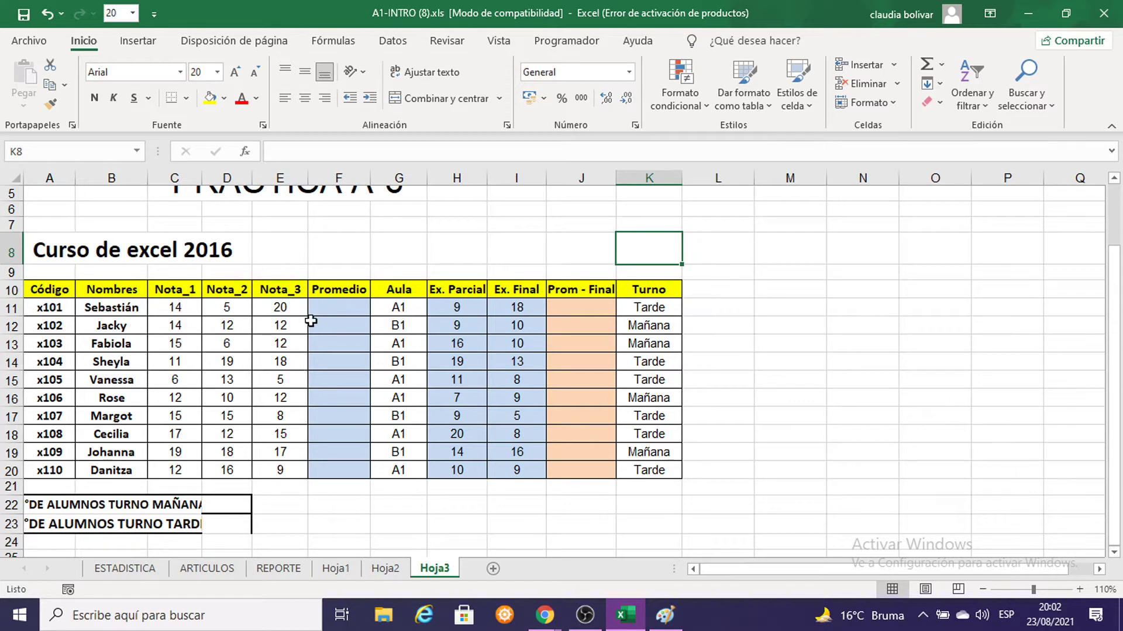
At 150% zoom, average C11:E11 into F11 with AutoSum Promedio
{"action": "left_click", "coordinate": [334, 309]}
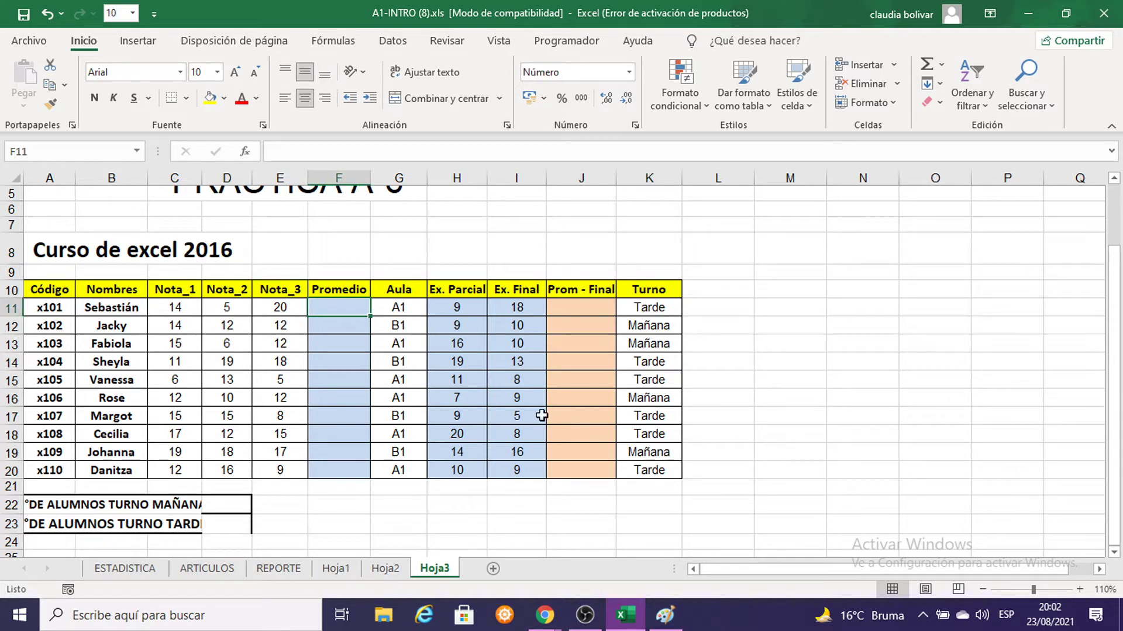
{"action": "left_click", "coordinate": [1079, 590]}
{"action": "left_click", "coordinate": [1078, 590]}
{"action": "left_click", "coordinate": [1079, 589]}
{"action": "left_click", "coordinate": [1078, 589]}
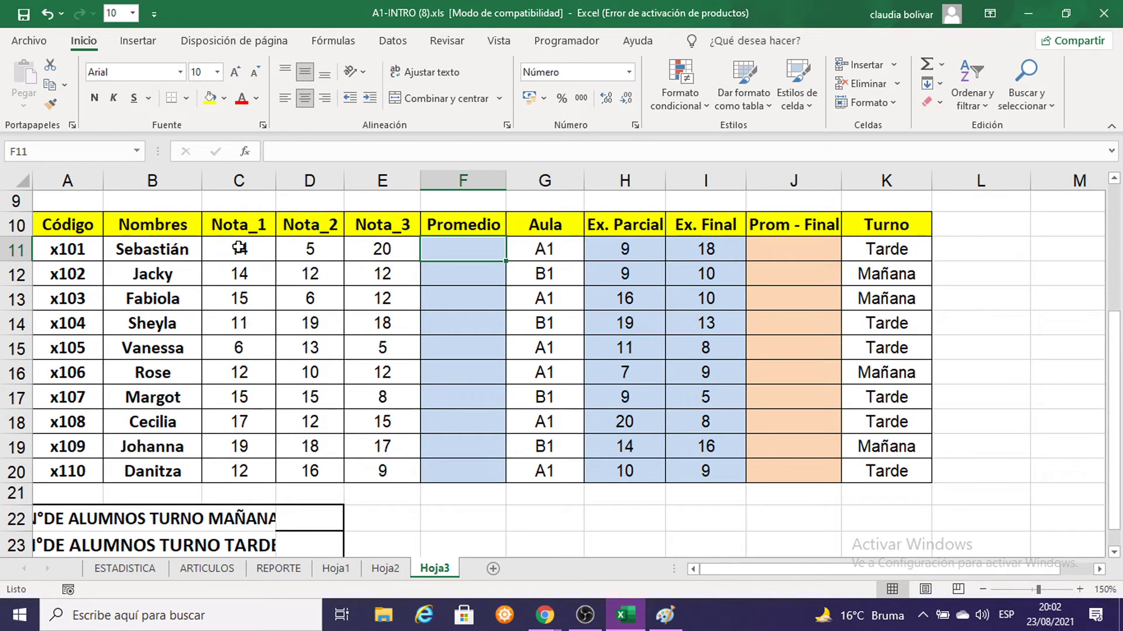
{"action": "mouse_move", "coordinate": [235, 250]}
{"action": "left_mouse_down"}
{"action": "mouse_move", "coordinate": [325, 265]}
{"action": "mouse_move", "coordinate": [444, 251]}
{"action": "left_mouse_up"}
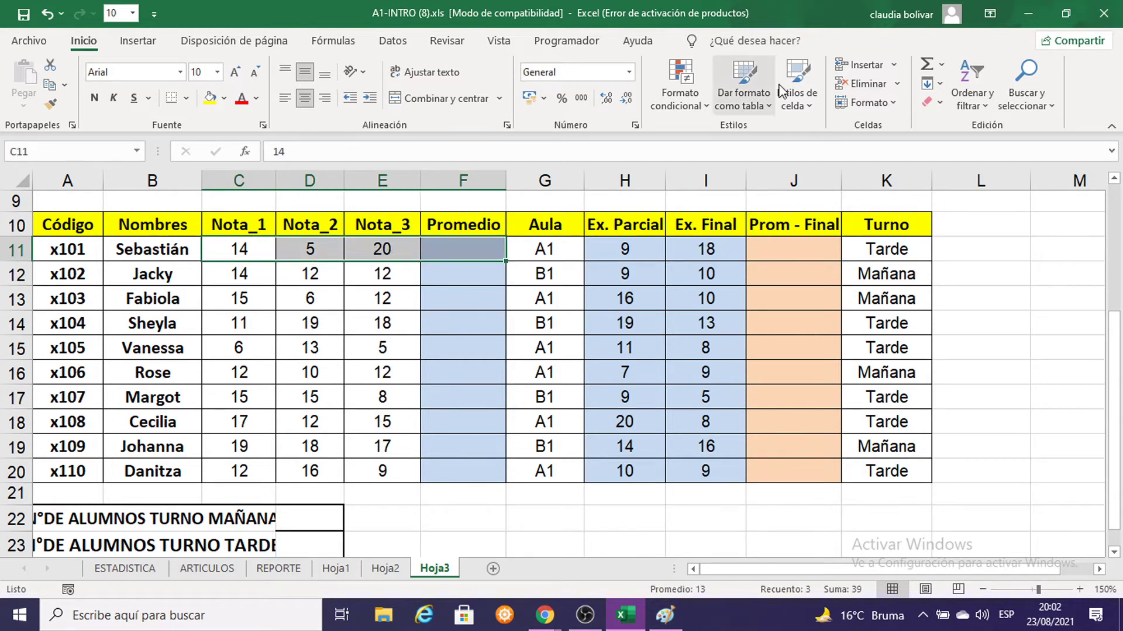
{"action": "left_click", "coordinate": [942, 65]}
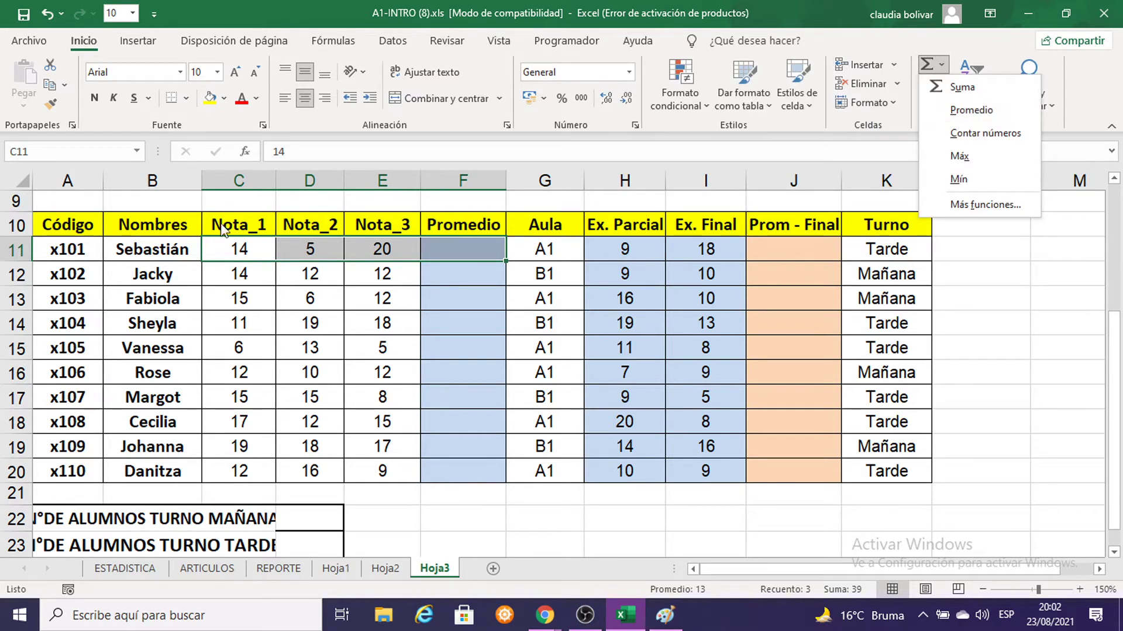
{"action": "left_click", "coordinate": [971, 110]}
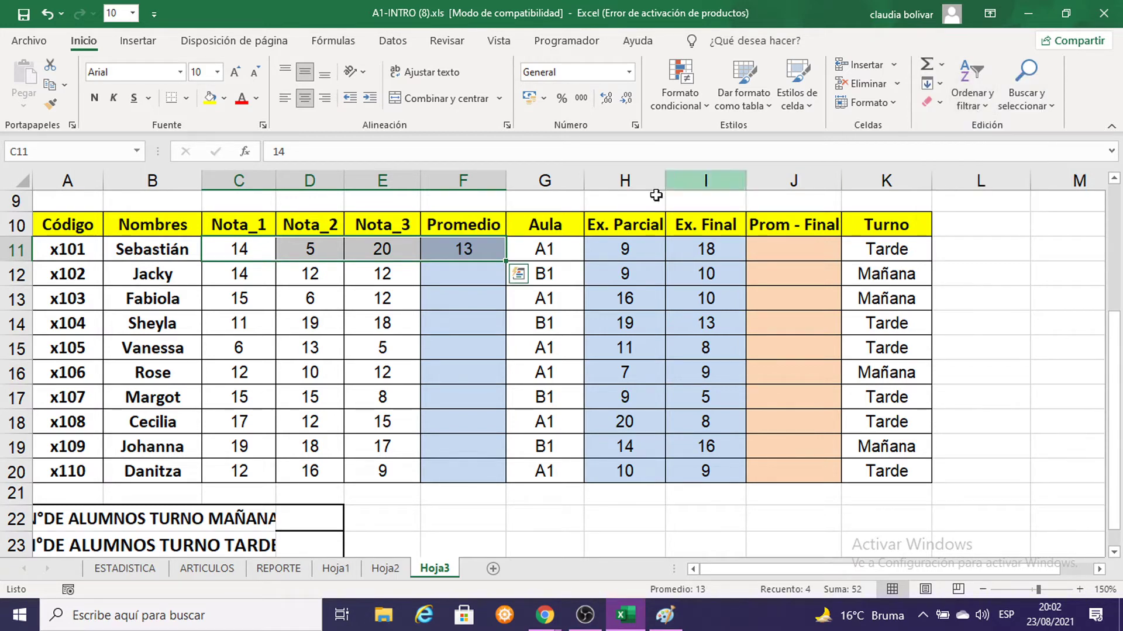
Fill the F11 average formula down to F20 and inspect the copy in F13
{"action": "left_click", "coordinate": [478, 248]}
{"action": "left_click_drag", "start_coordinate": [505, 261], "coordinate": [496, 489]}
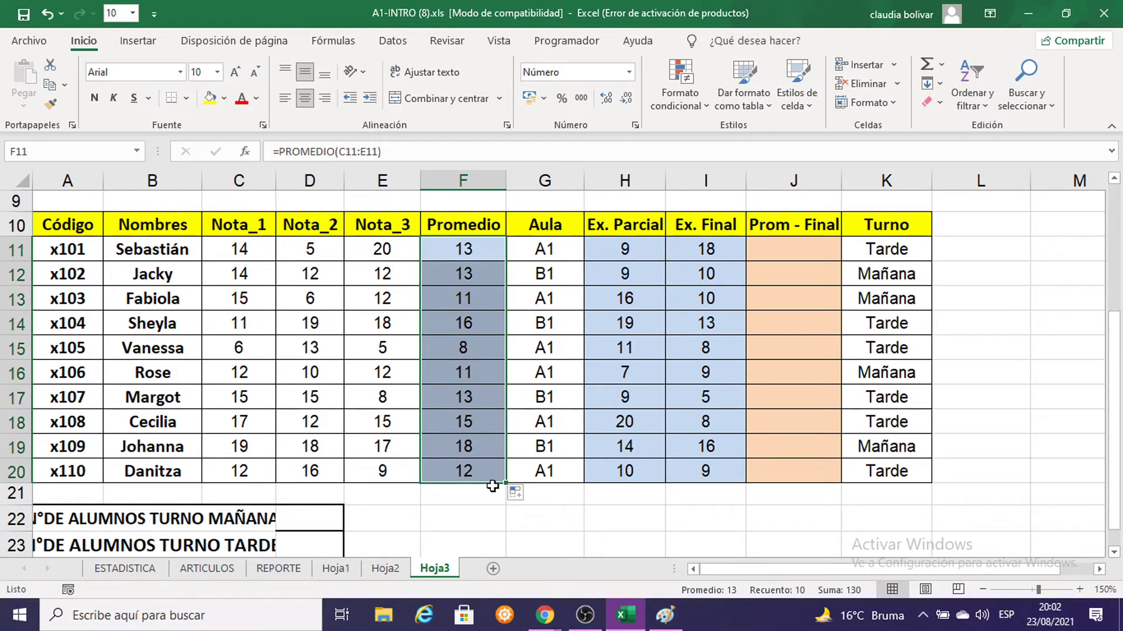
{"action": "left_click", "coordinate": [466, 300]}
{"action": "double_click", "coordinate": [466, 300]}
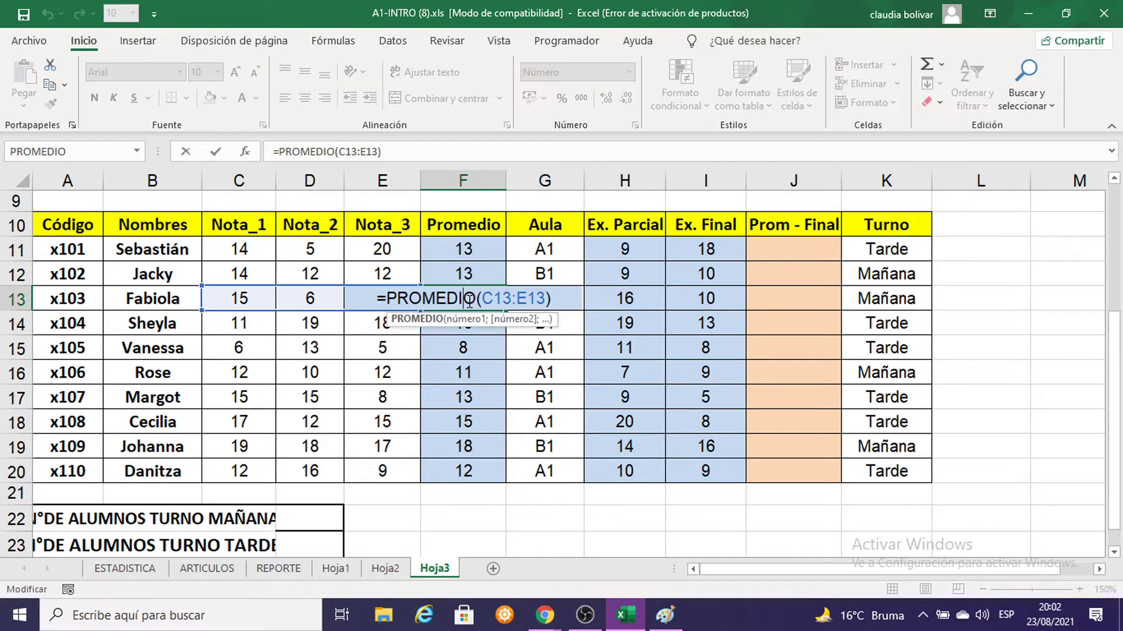
{"action": "key", "text": "Return"}
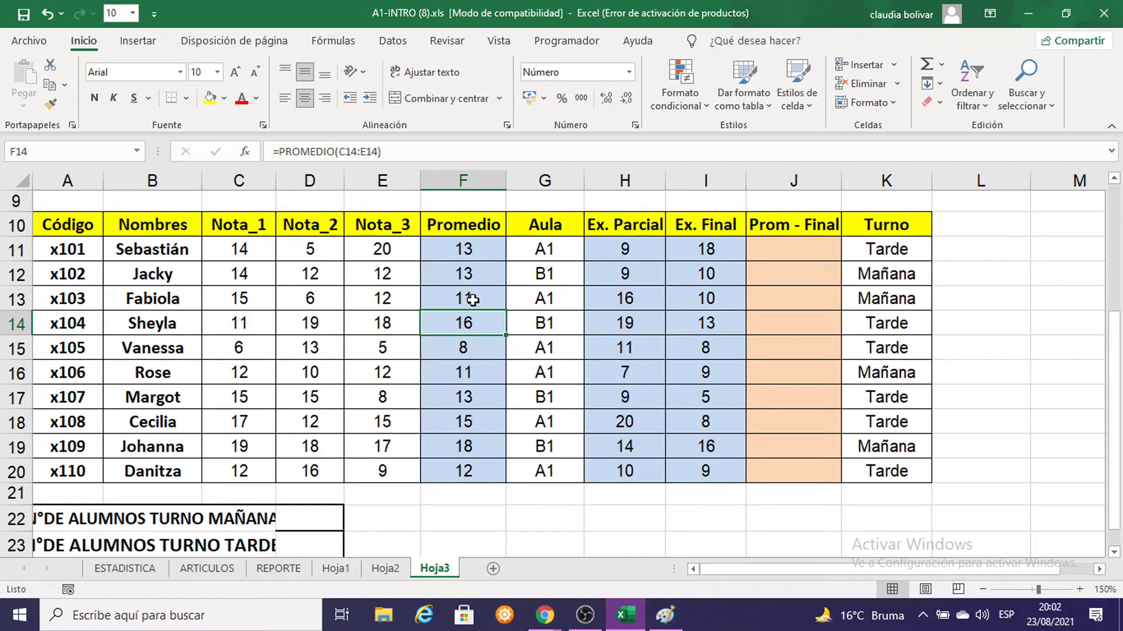
Replace the Aula value in G11 with 'PAPA'
{"action": "left_click", "coordinate": [793, 253]}
{"action": "left_click", "coordinate": [547, 252]}
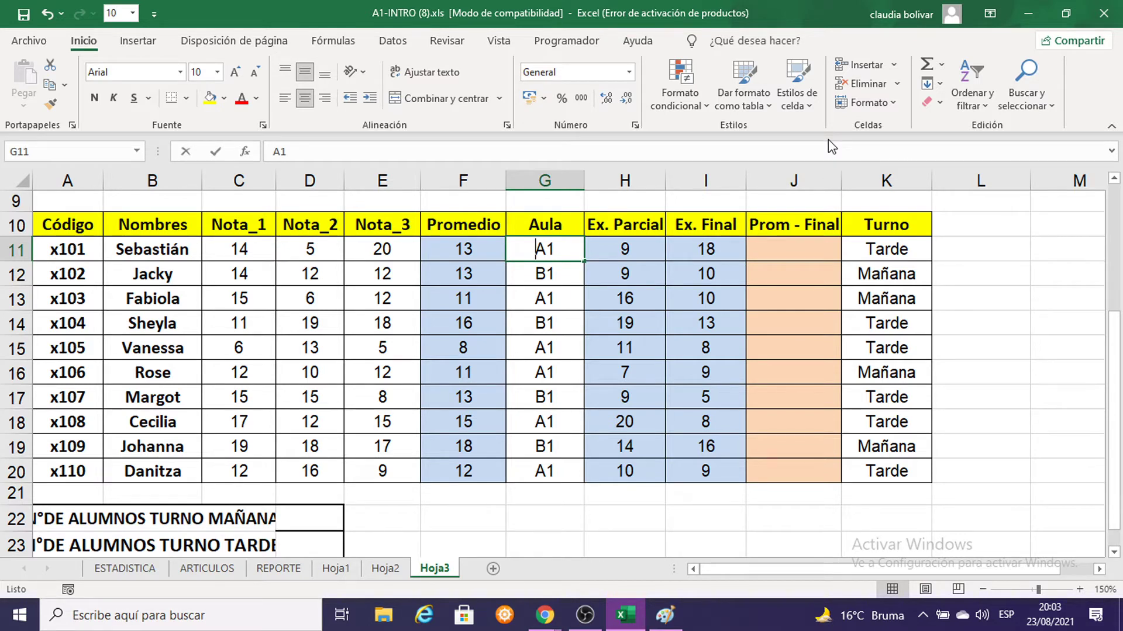
{"action": "type", "text": "PAPA"}
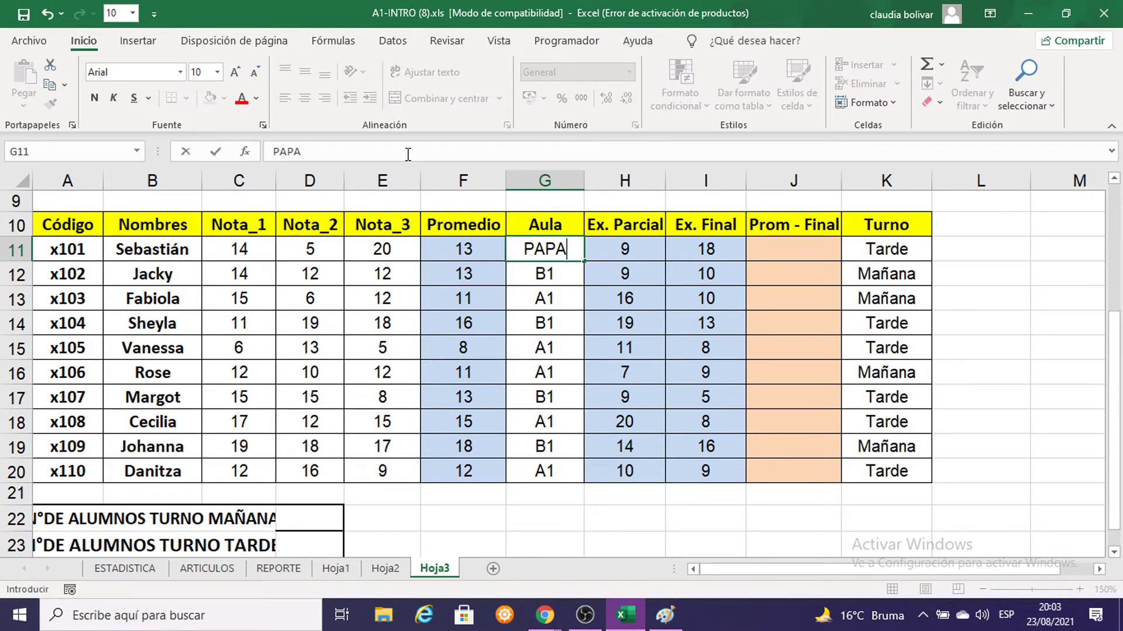
{"action": "left_click", "coordinate": [459, 245]}
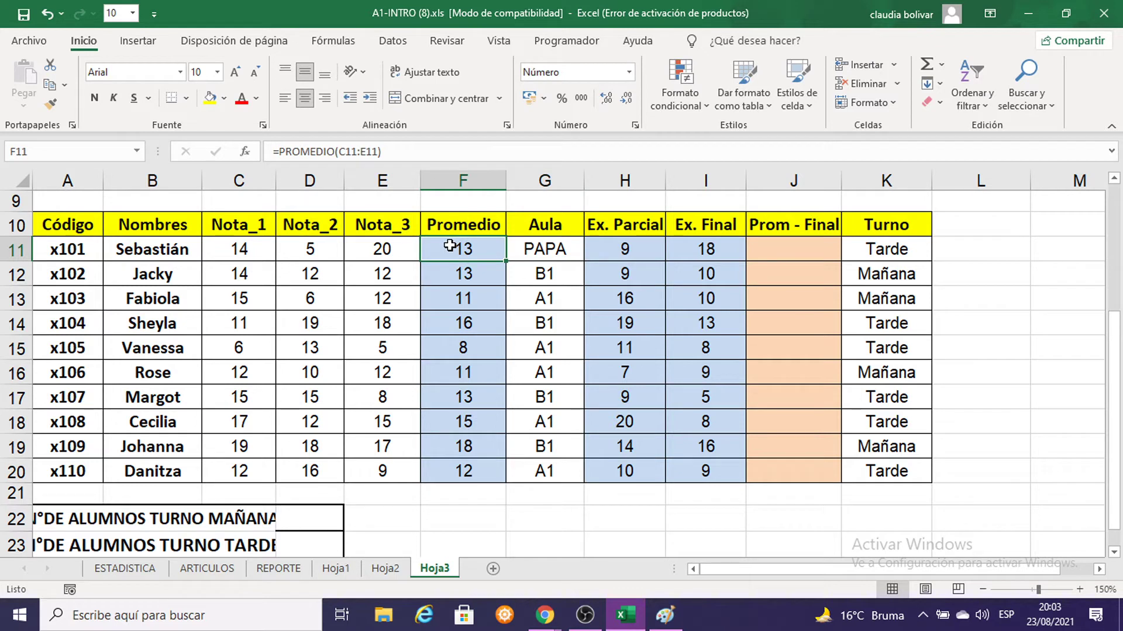
Average row 11's scores F11:I11 into Prom - Final J11 with AutoSum Promedio, giving 13
{"action": "left_click_drag", "start_coordinate": [450, 246], "coordinate": [569, 259]}
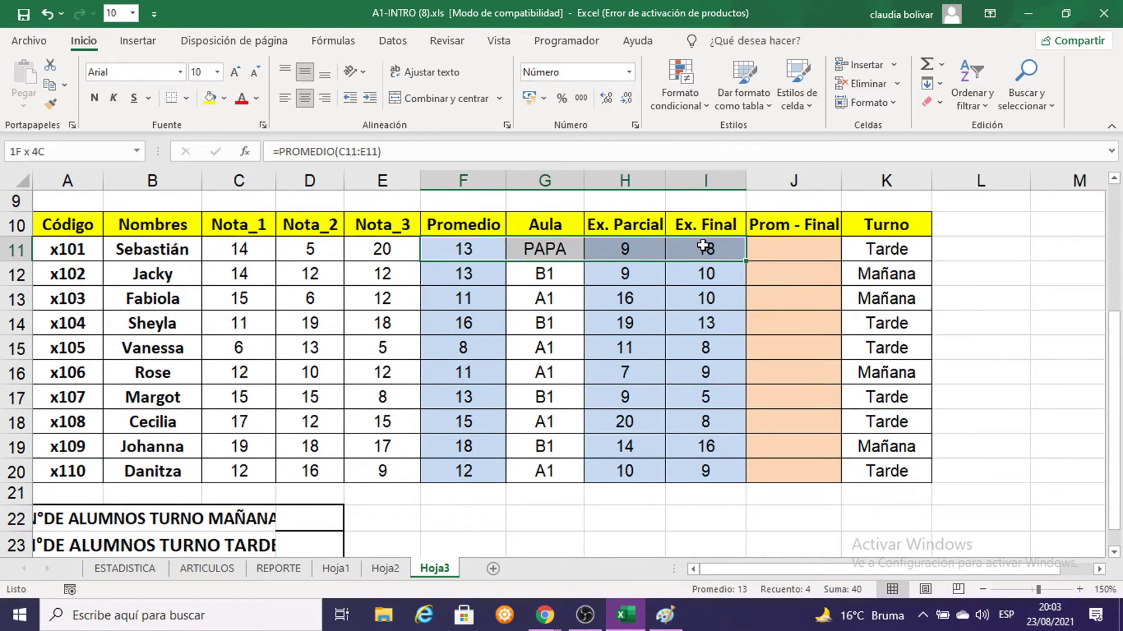
{"action": "mouse_move", "coordinate": [568, 259]}
{"action": "left_mouse_down"}
{"action": "mouse_move", "coordinate": [783, 225]}
{"action": "mouse_move", "coordinate": [786, 244]}
{"action": "left_mouse_up"}
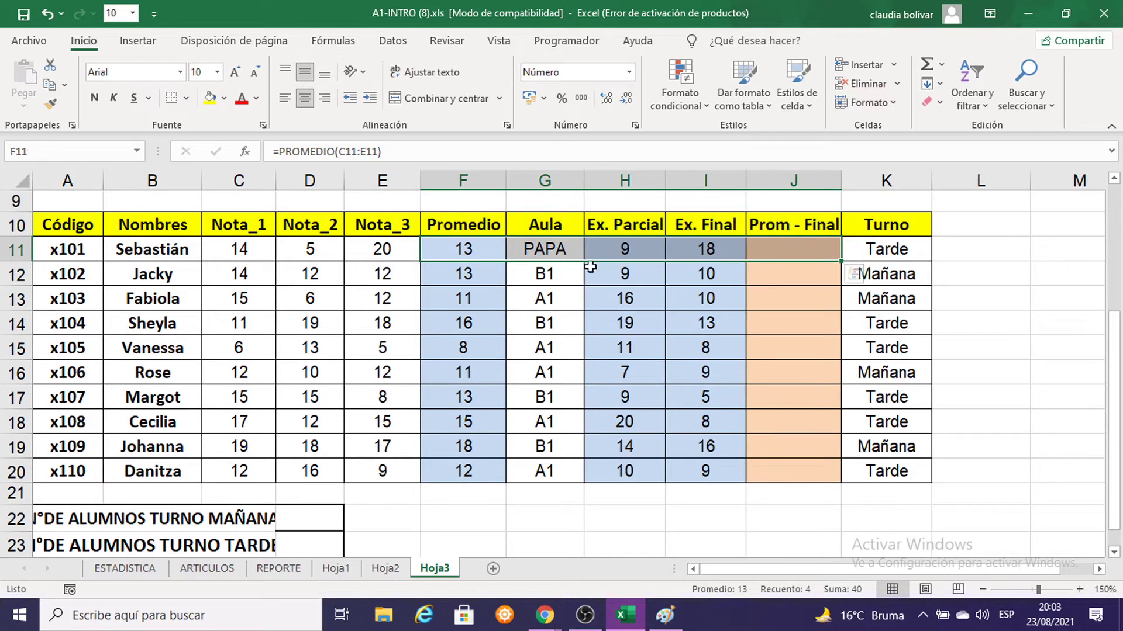
{"action": "left_click", "coordinate": [453, 252]}
{"action": "left_click_drag", "start_coordinate": [453, 251], "coordinate": [564, 249]}
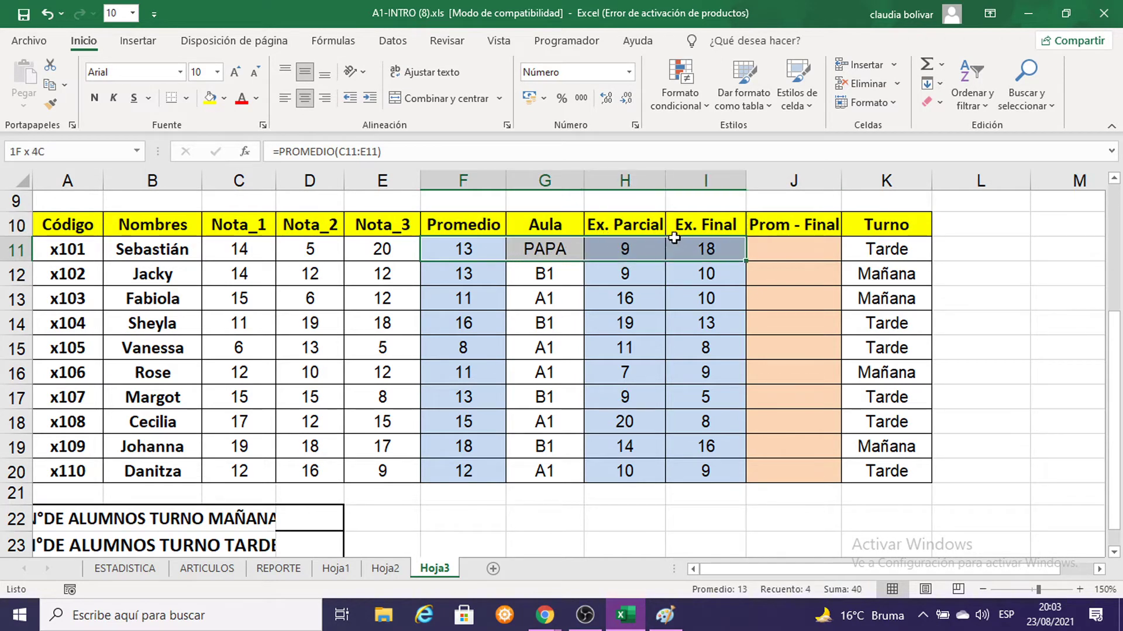
{"action": "left_click_drag", "start_coordinate": [563, 249], "coordinate": [754, 254]}
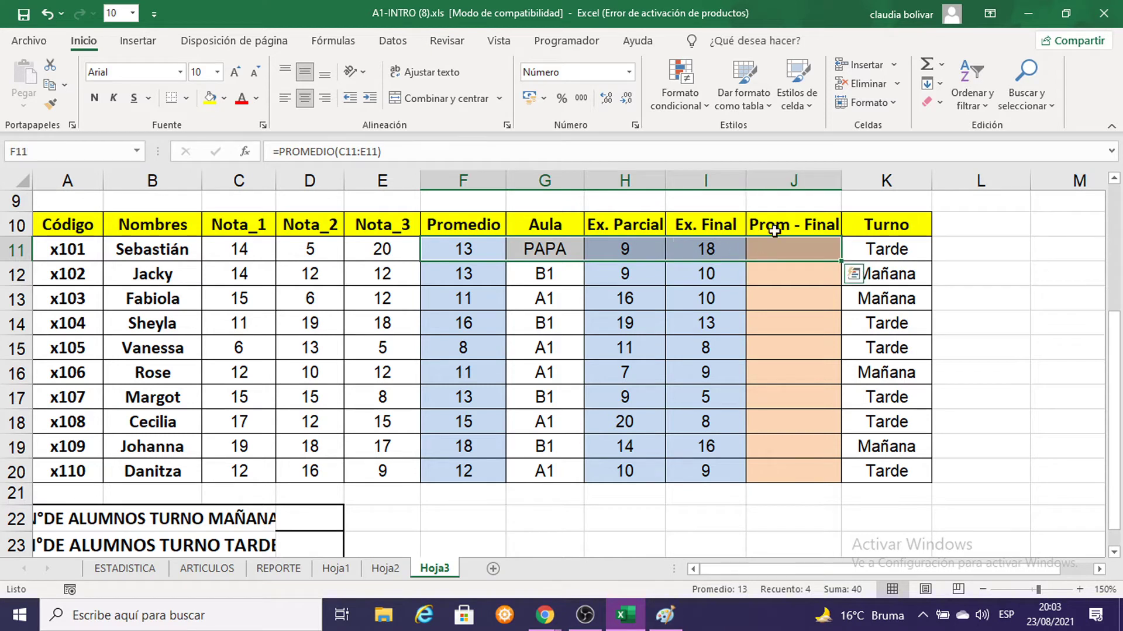
{"action": "left_click", "coordinate": [943, 66]}
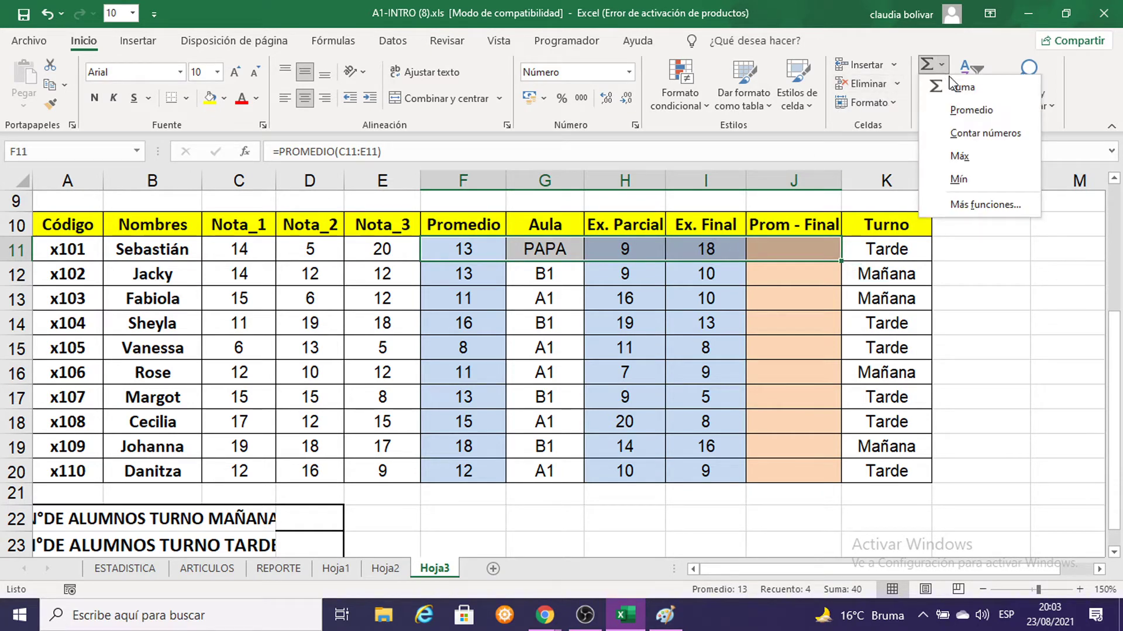
{"action": "left_click", "coordinate": [980, 111]}
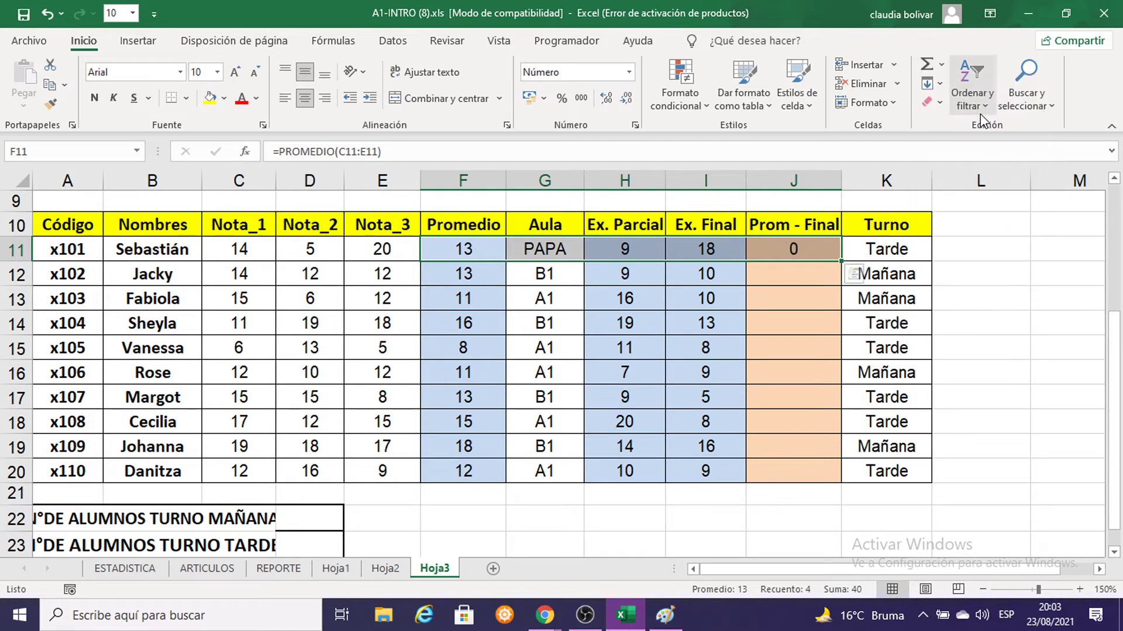
Restore 'A1' as the Aula value in G11
{"action": "left_click", "coordinate": [831, 247]}
{"action": "left_click", "coordinate": [539, 257]}
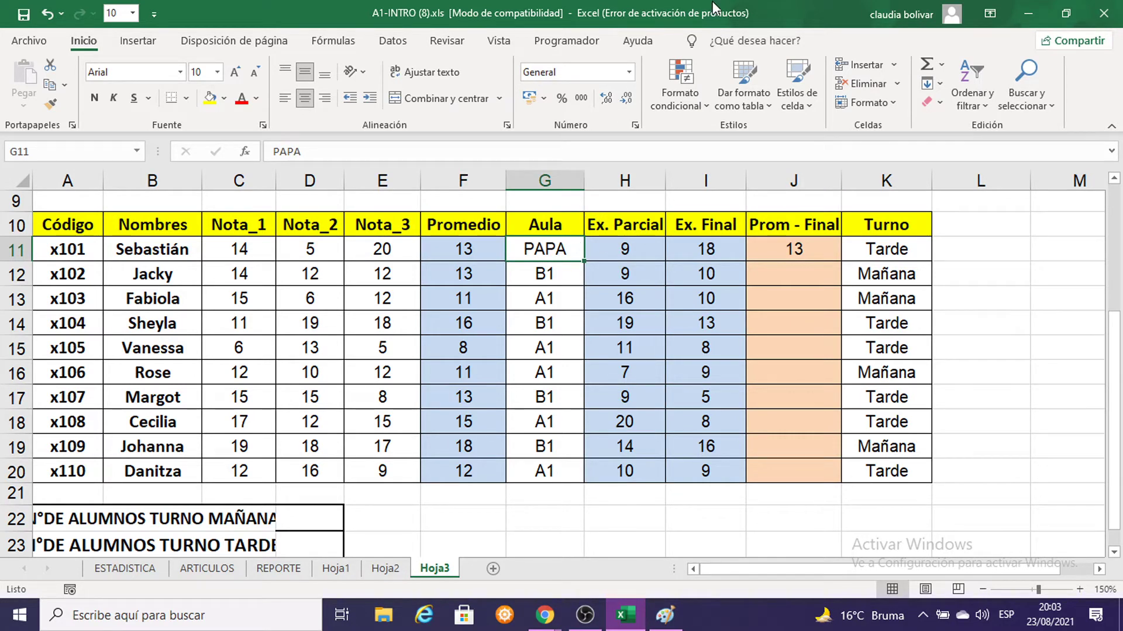
{"action": "type", "text": "A1"}
{"action": "key", "text": "Return"}
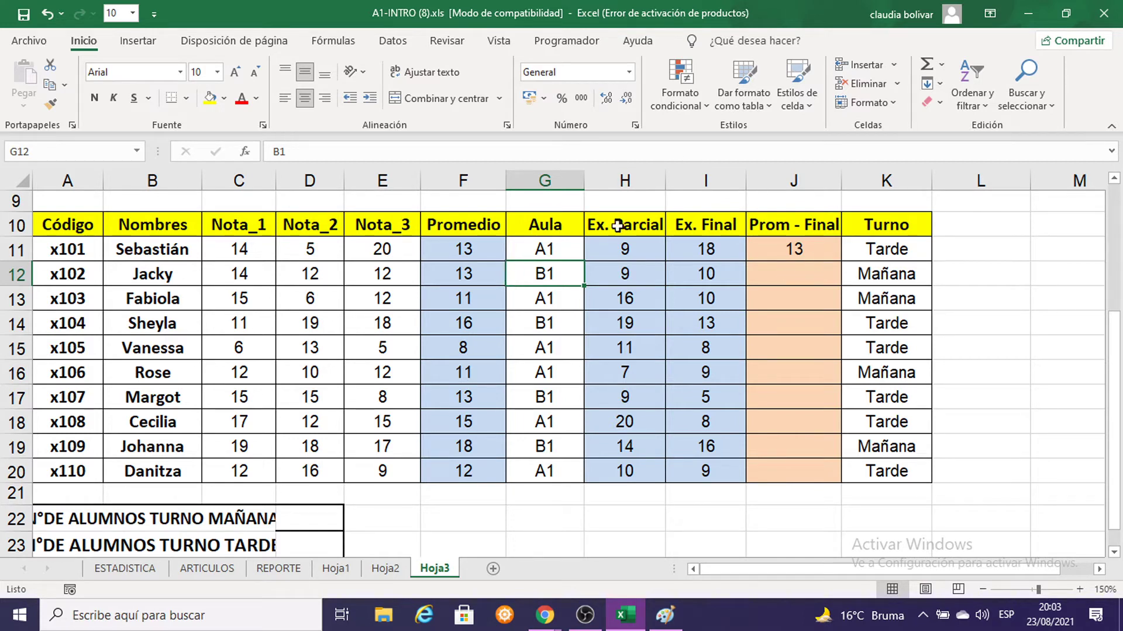
Delete the Aula column, check the I11 formula, then undo the deletion
{"action": "right_click", "coordinate": [533, 180]}
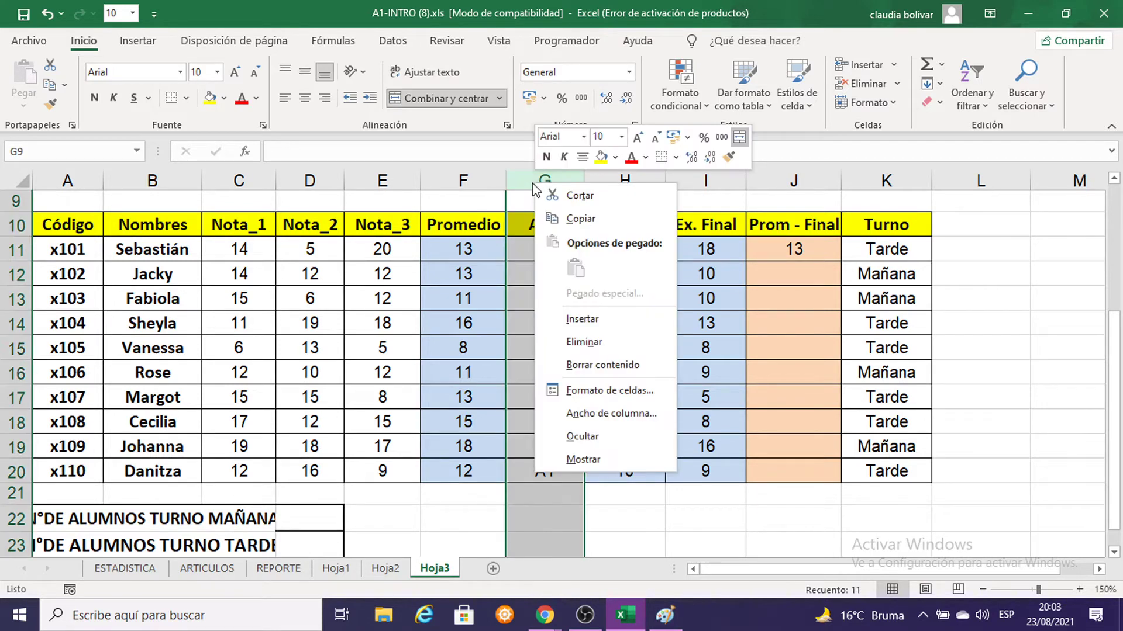
{"action": "left_click", "coordinate": [597, 346]}
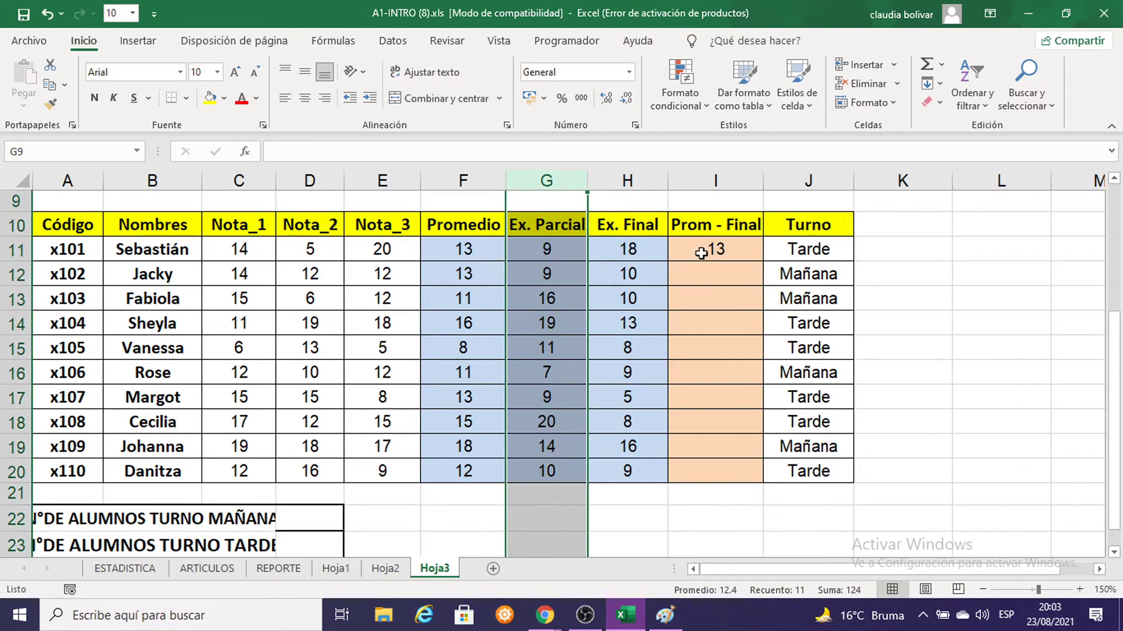
{"action": "left_click", "coordinate": [701, 254]}
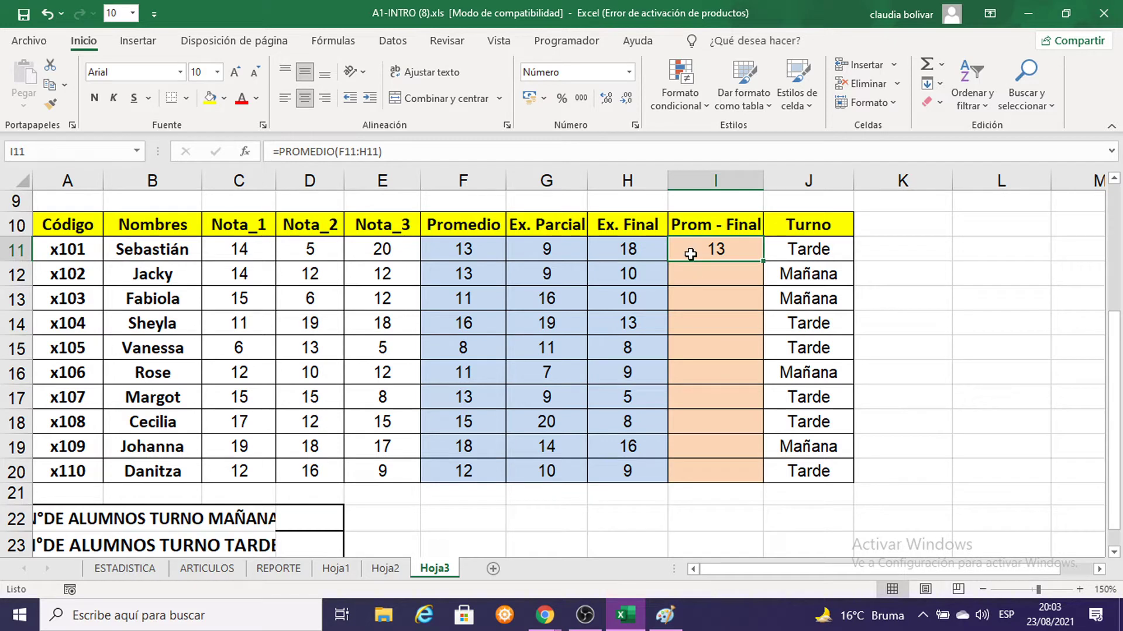
{"action": "key", "text": "ctrl+z"}
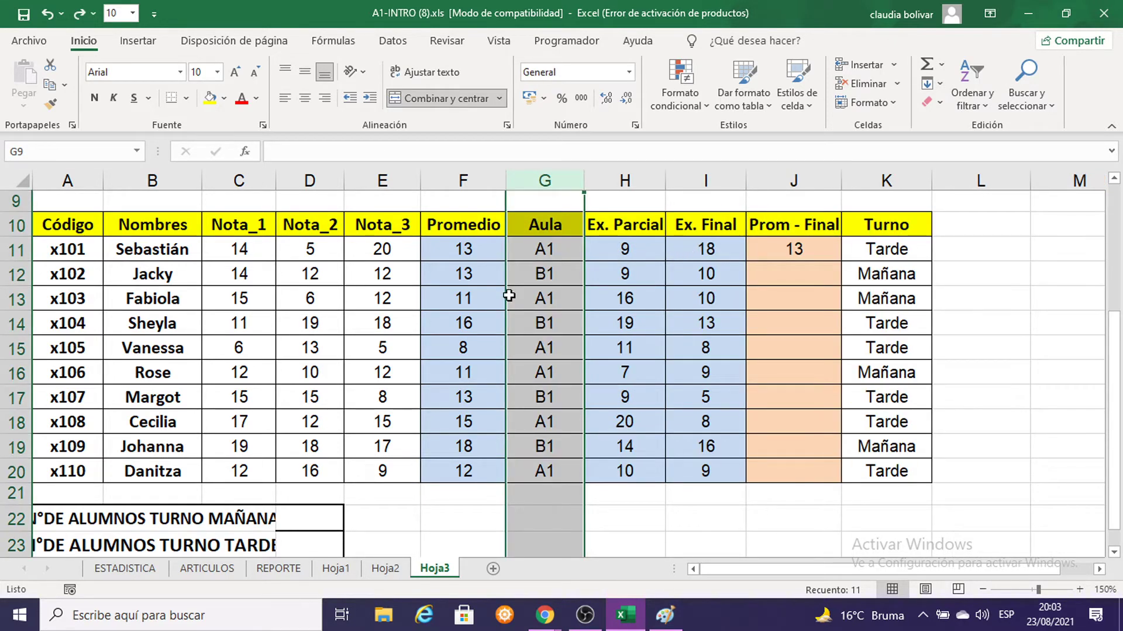
Fill the J11 average down to J20, inspect J15, then undo the fill
{"action": "left_click", "coordinate": [792, 246]}
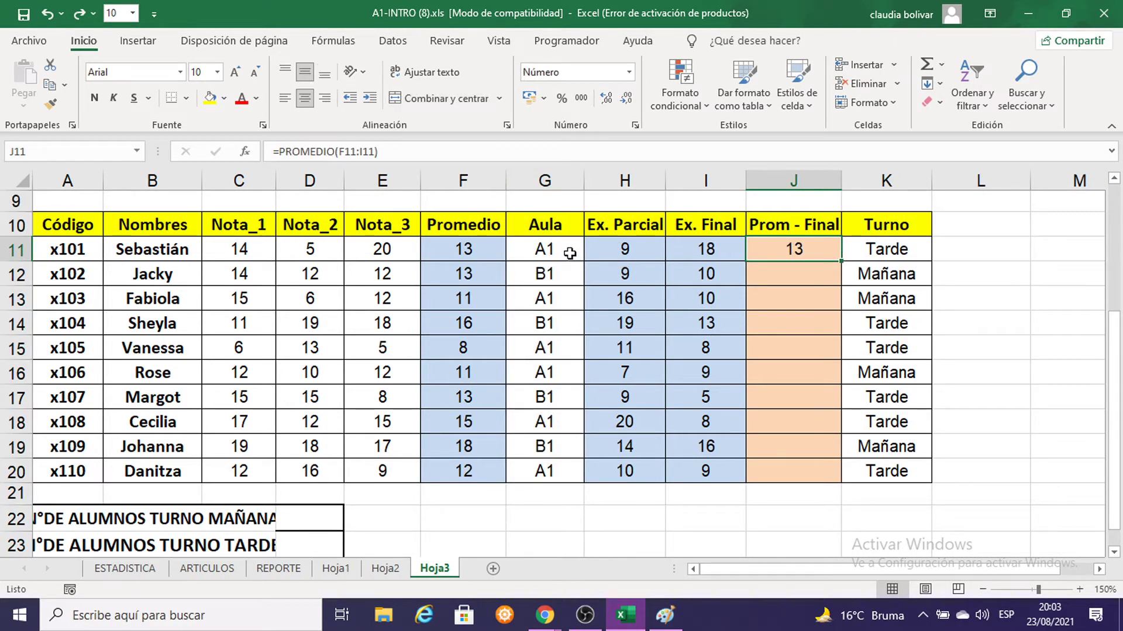
{"action": "left_click_drag", "start_coordinate": [842, 260], "coordinate": [857, 261]}
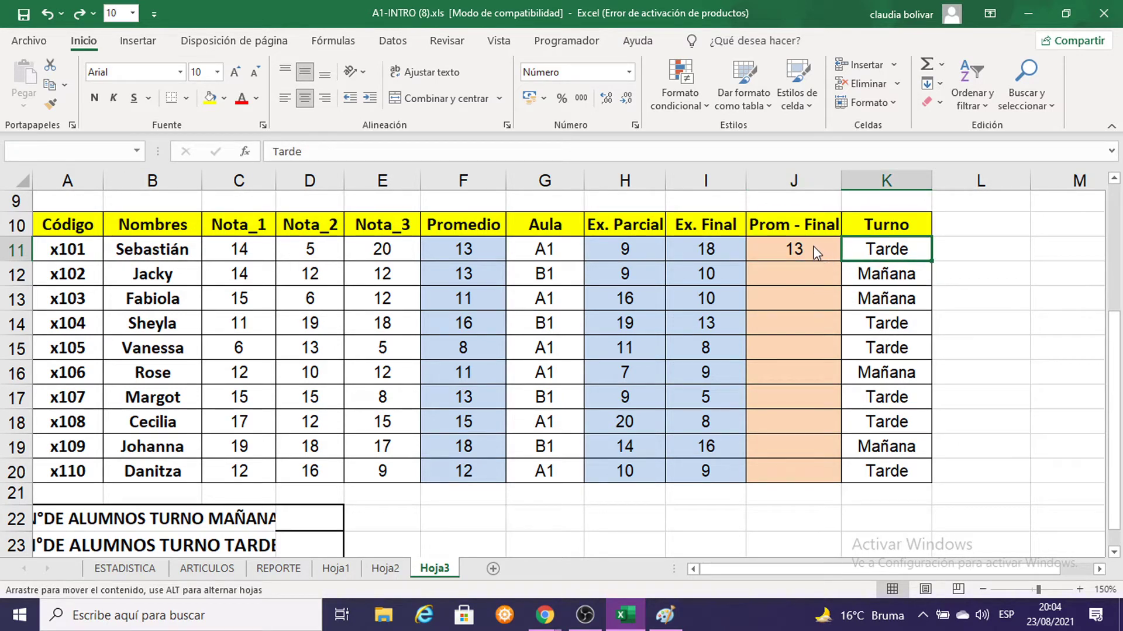
{"action": "key", "text": "Escape"}
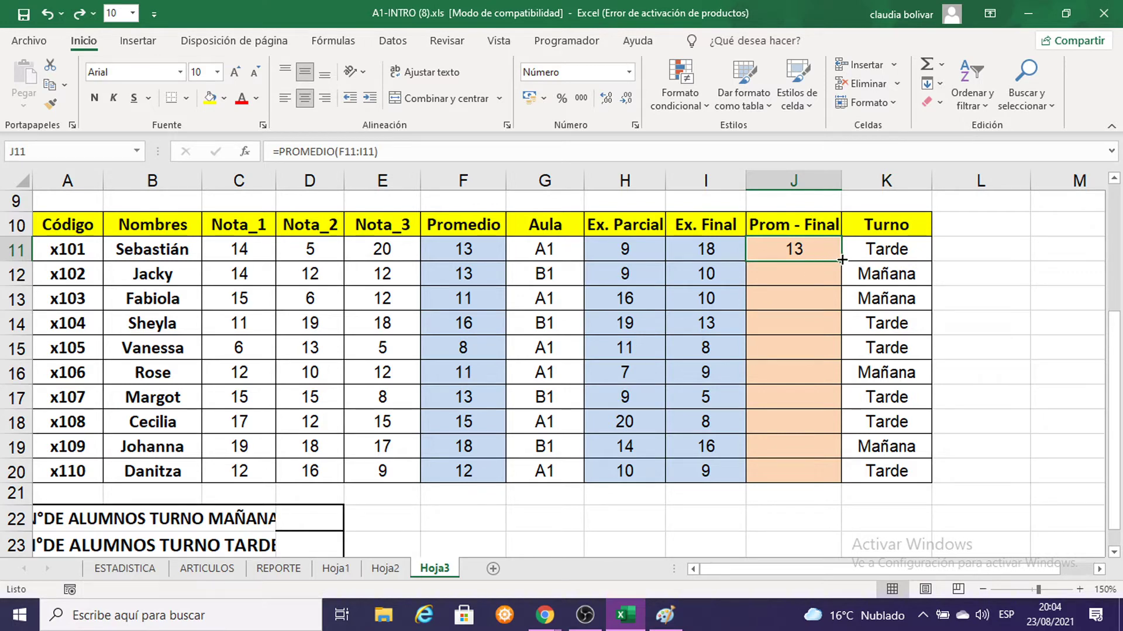
{"action": "left_click_drag", "start_coordinate": [842, 260], "coordinate": [819, 486]}
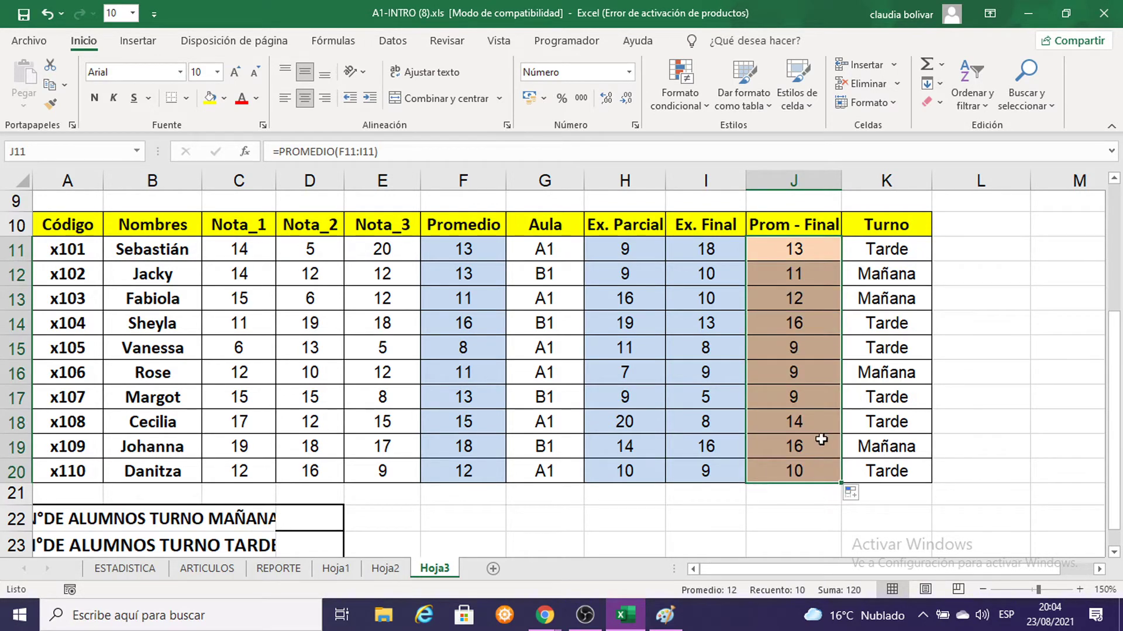
{"action": "double_click", "coordinate": [796, 352]}
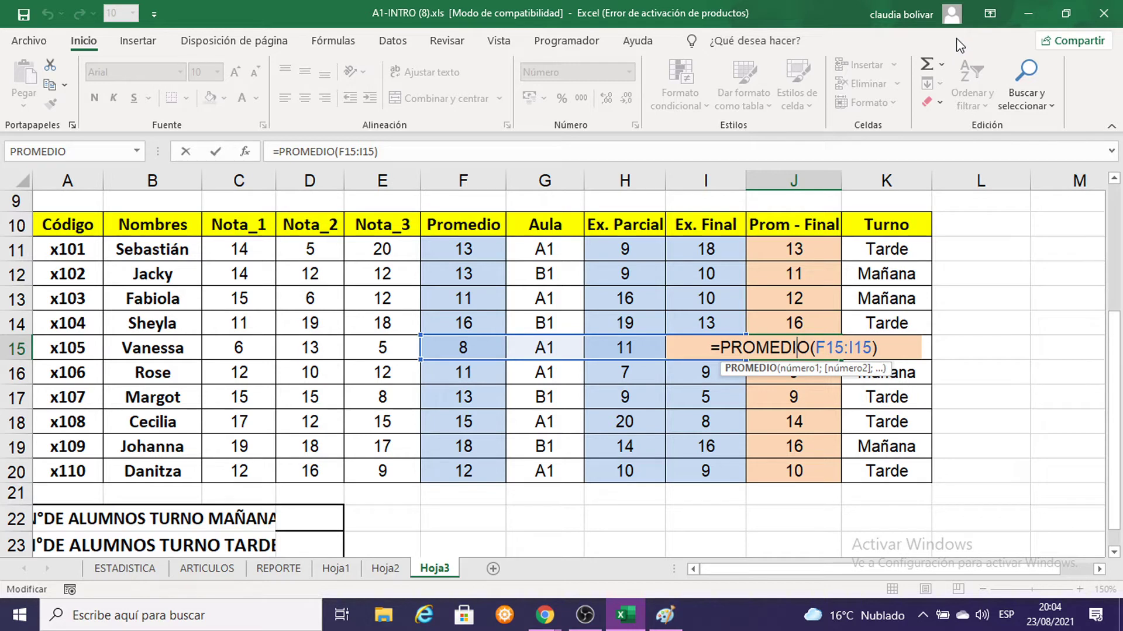
{"action": "key", "text": "Return"}
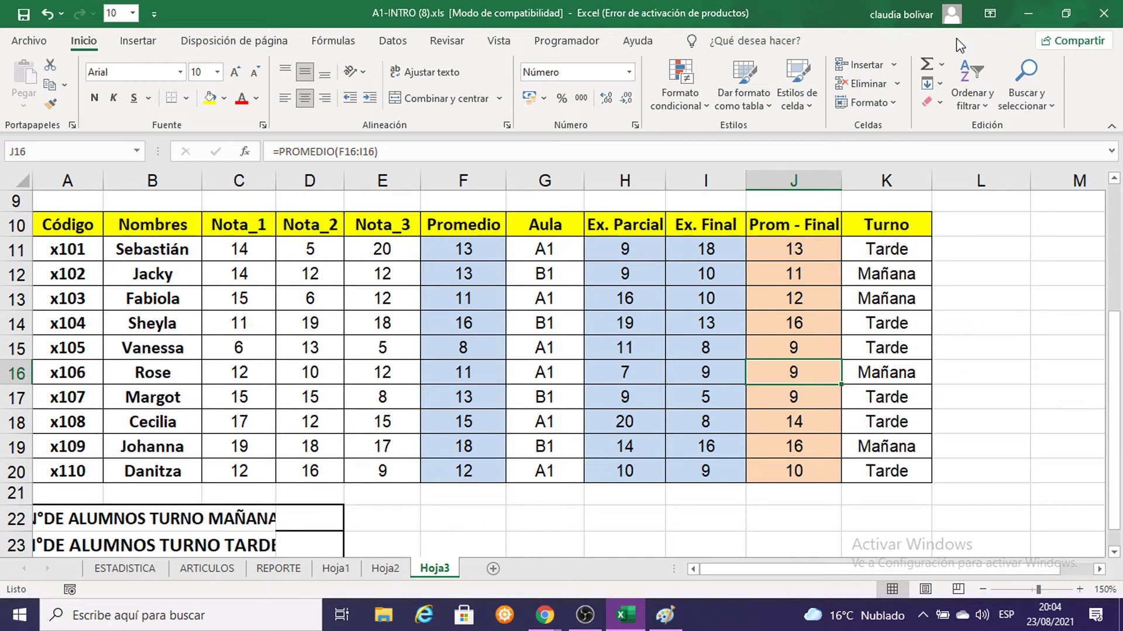
{"action": "key", "text": "ctrl+z"}
{"action": "key", "text": "ctrl+z"}
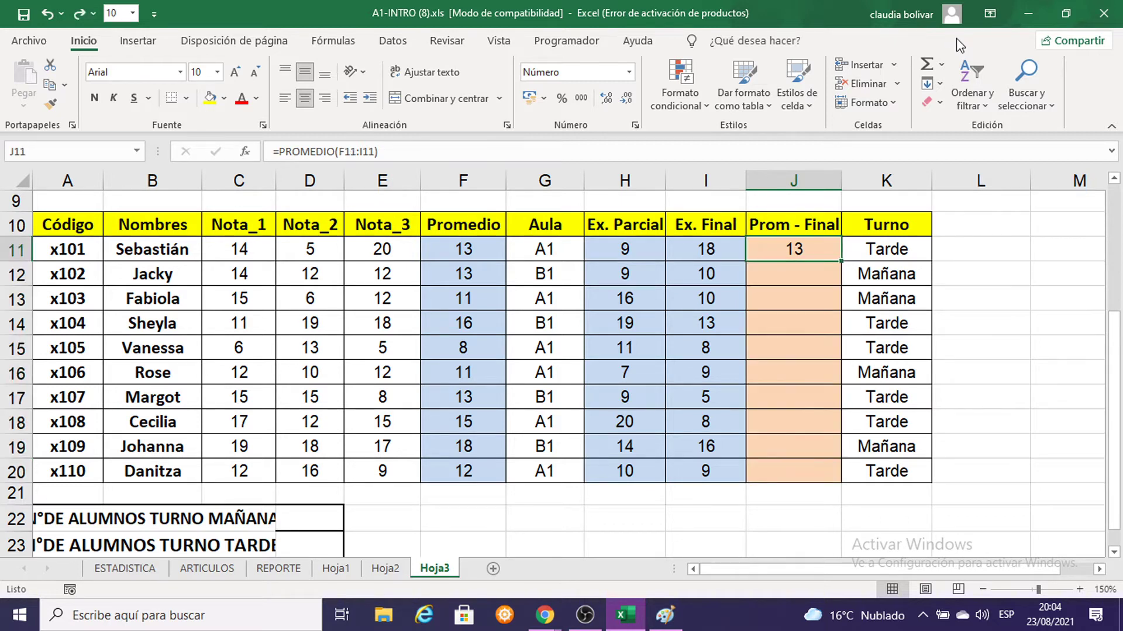
{"action": "key", "text": "ctrl+z"}
{"action": "key", "text": "ctrl+z"}
{"action": "key", "text": "ctrl+z"}
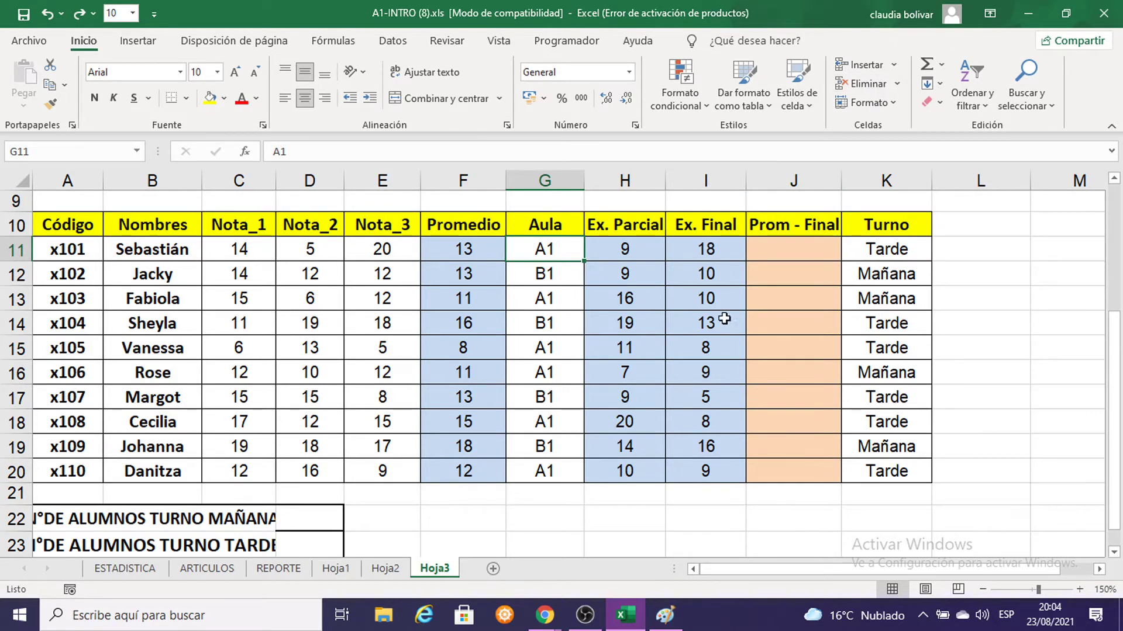
{"action": "mouse_move", "coordinate": [545, 615]}
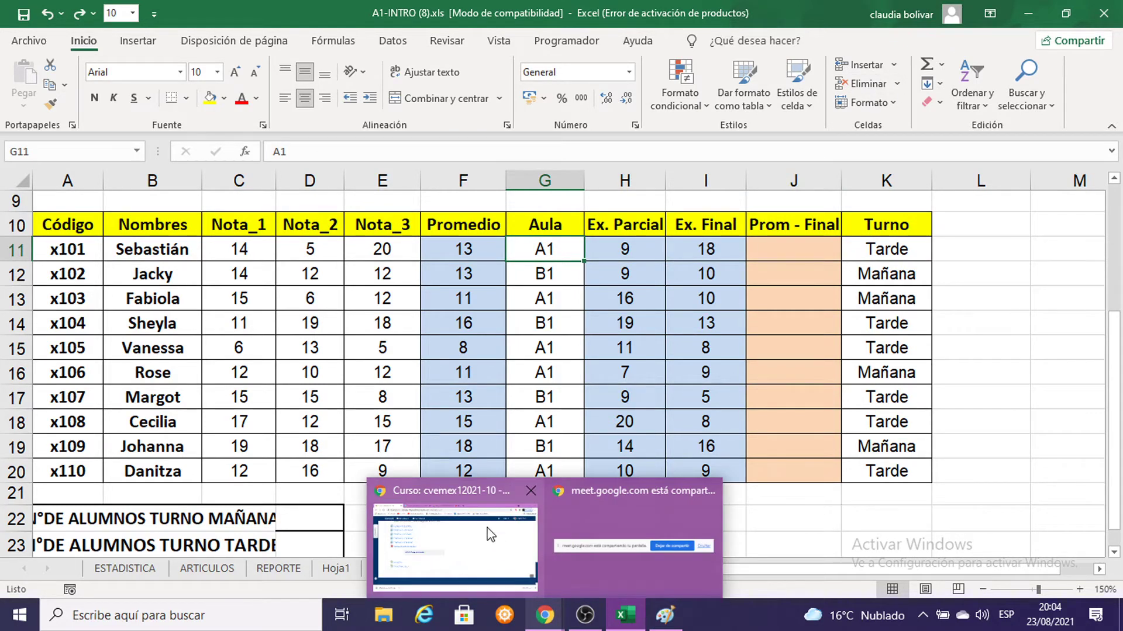
{"action": "left_click", "coordinate": [470, 528]}
{"action": "left_click", "coordinate": [449, 12]}
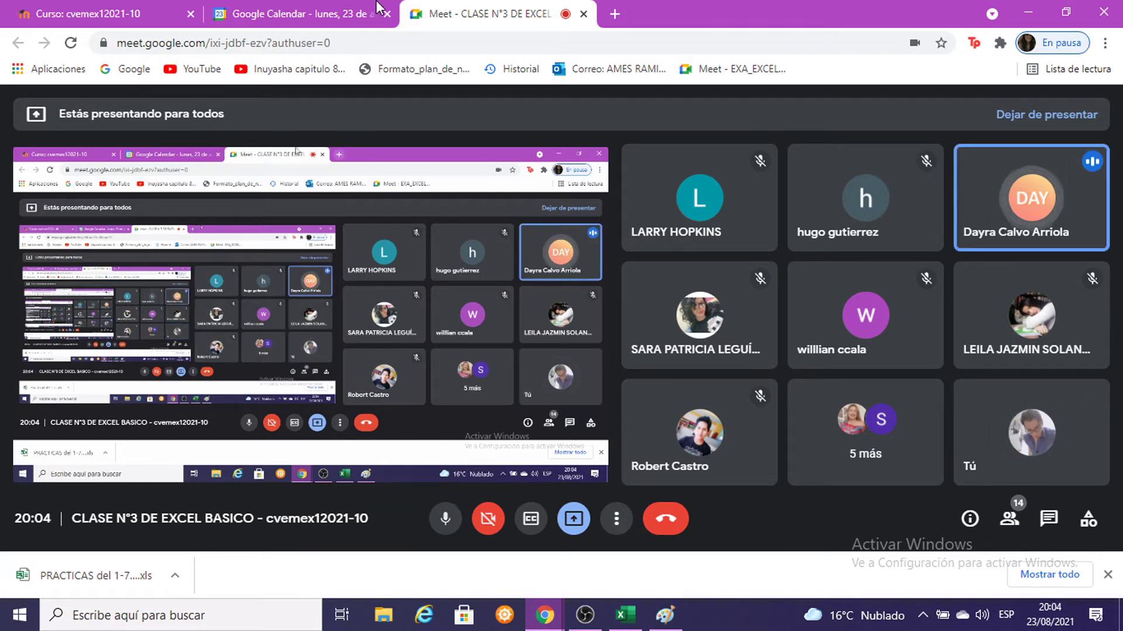
{"action": "left_click", "coordinate": [114, 17]}
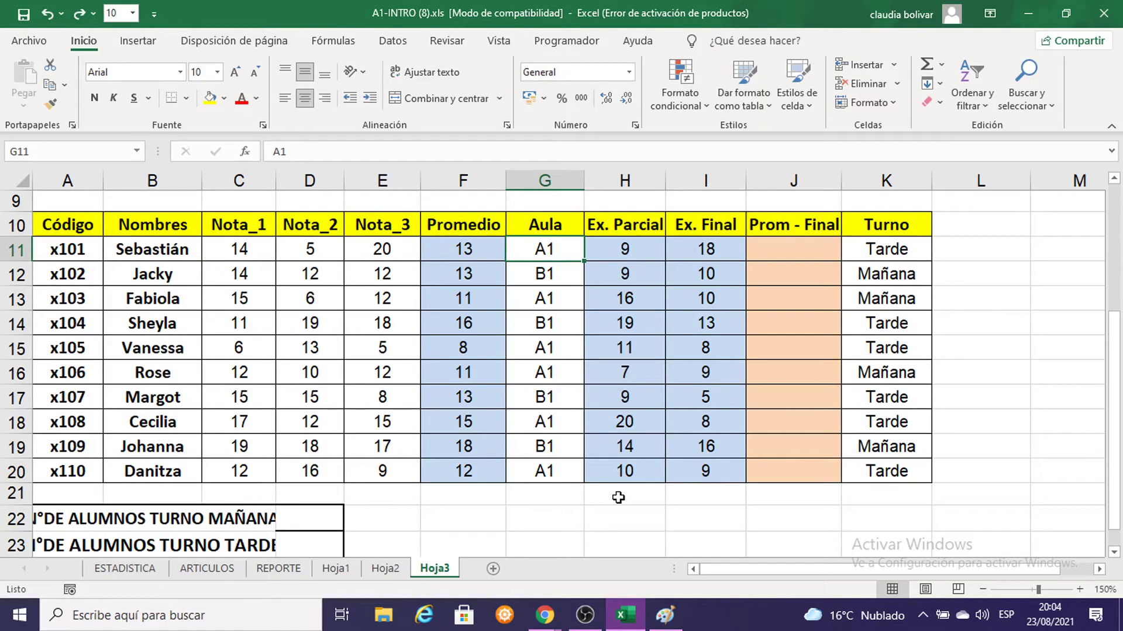
Average F11:I11 into J11 using Autosuma > Promedio
{"action": "mouse_move", "coordinate": [624, 615]}
{"action": "left_click", "coordinate": [602, 544]}
{"action": "left_click", "coordinate": [477, 251]}
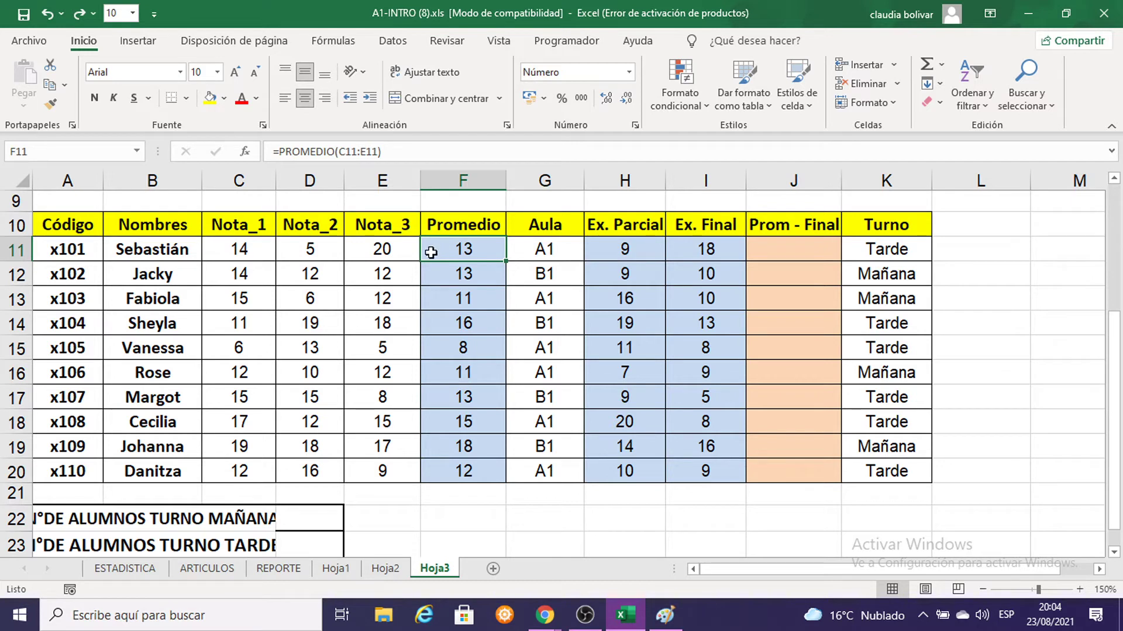
{"action": "mouse_move", "coordinate": [437, 252]}
{"action": "left_mouse_down"}
{"action": "mouse_move", "coordinate": [776, 236]}
{"action": "mouse_move", "coordinate": [776, 248]}
{"action": "left_mouse_up"}
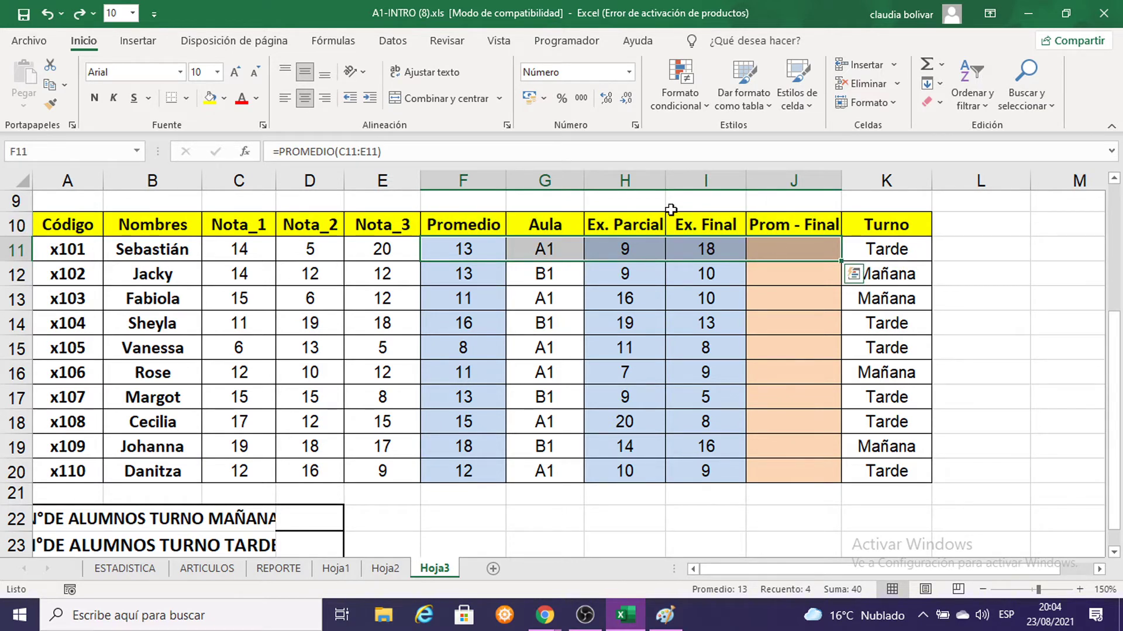
{"action": "left_click", "coordinate": [942, 65]}
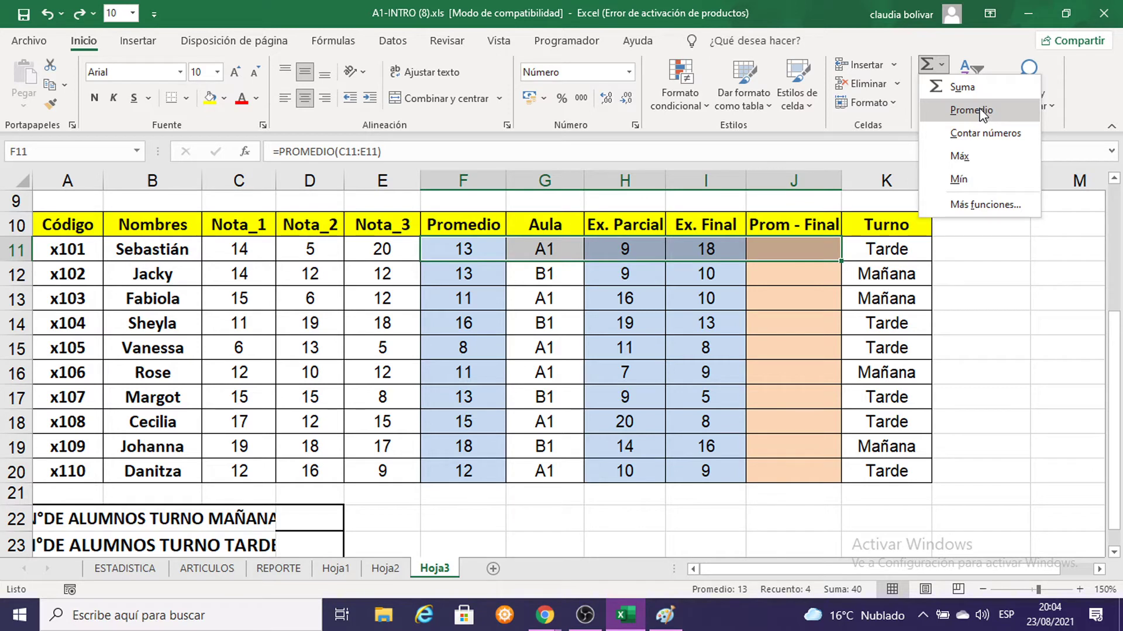
{"action": "left_click", "coordinate": [981, 114]}
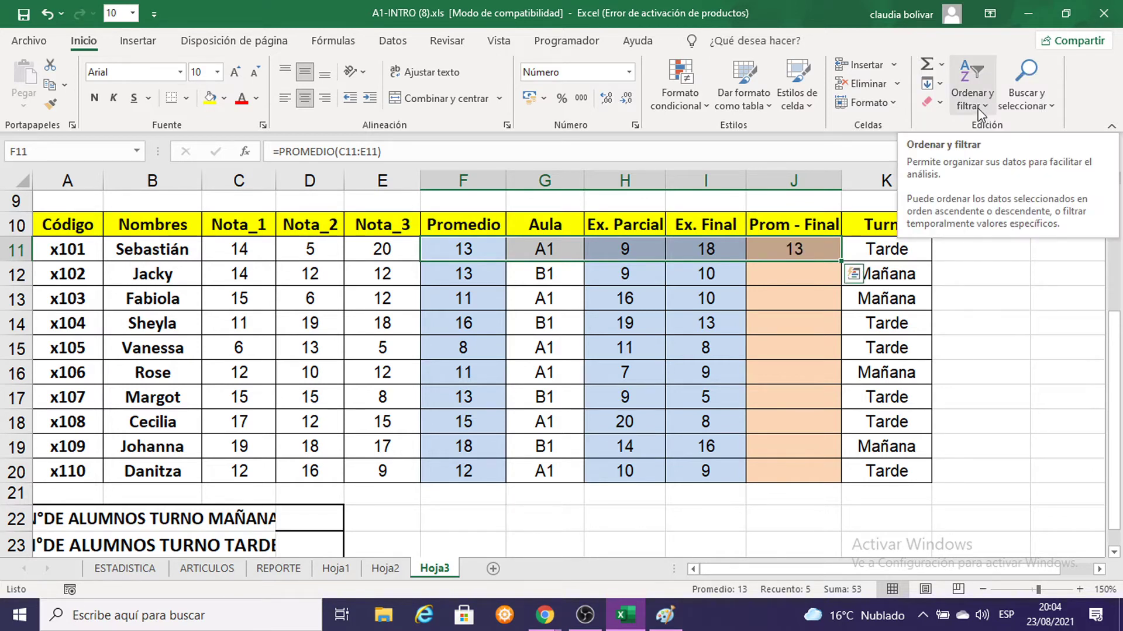
Copy the J11 average formula down through J20
{"action": "left_click", "coordinate": [785, 248]}
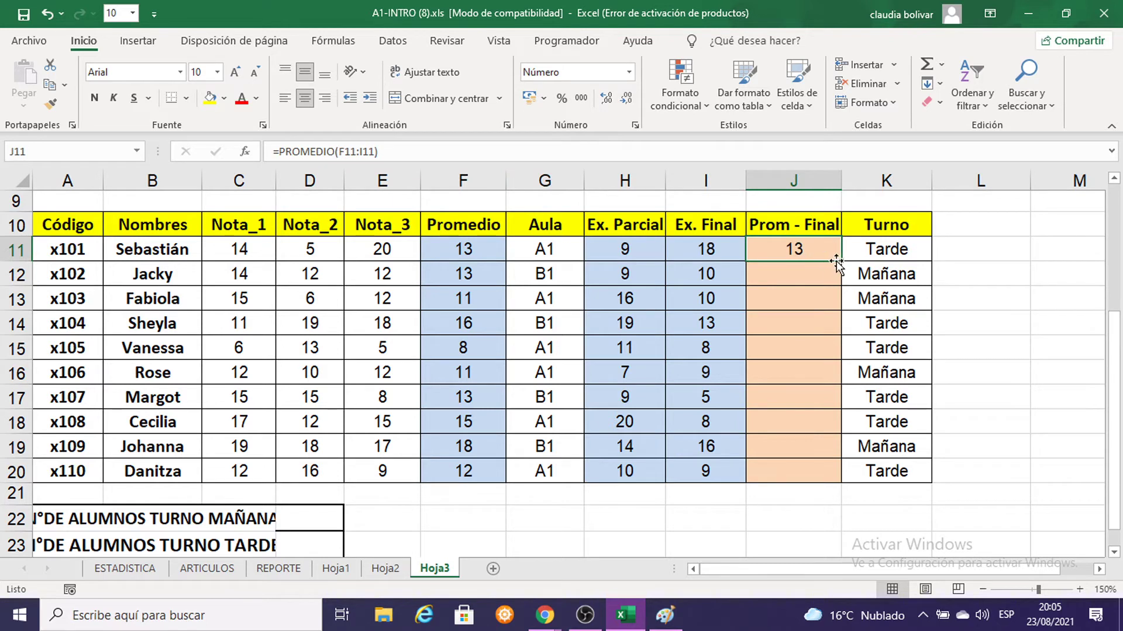
{"action": "left_click_drag", "start_coordinate": [842, 263], "coordinate": [849, 471]}
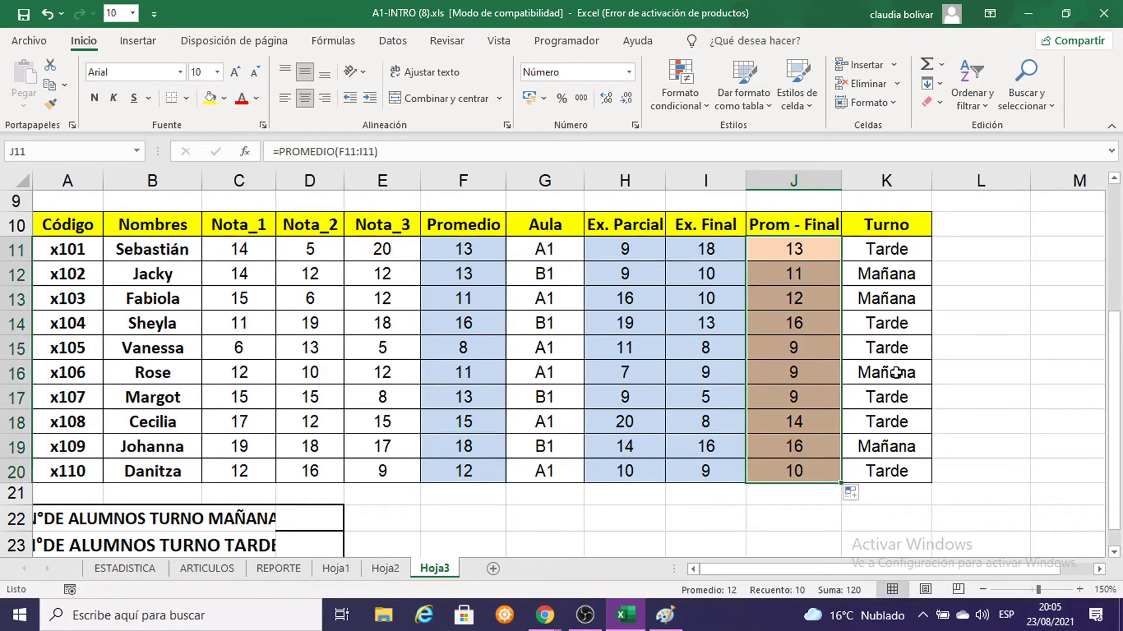
{"action": "left_click", "coordinate": [1018, 367]}
{"action": "scroll", "coordinate": [328, 370], "scroll_direction": "down", "scroll_amount": 3}
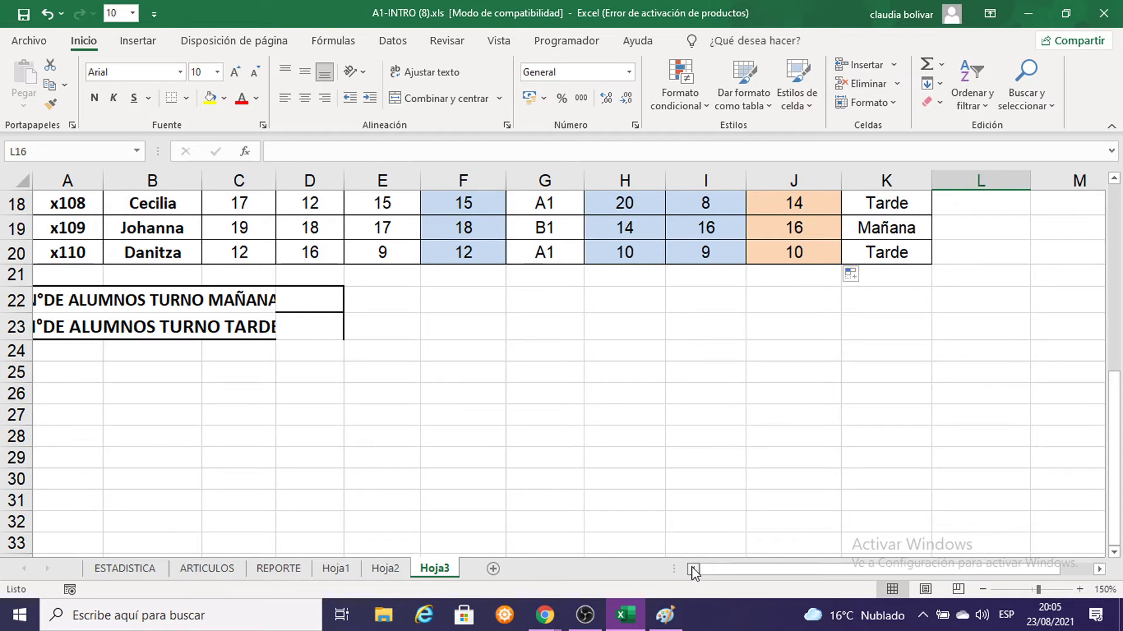
{"action": "scroll", "coordinate": [645, 454], "scroll_direction": "up", "scroll_amount": 3}
{"action": "scroll", "coordinate": [645, 454], "scroll_direction": "up", "scroll_amount": 2}
{"action": "scroll", "coordinate": [645, 453], "scroll_direction": "down", "scroll_amount": 1}
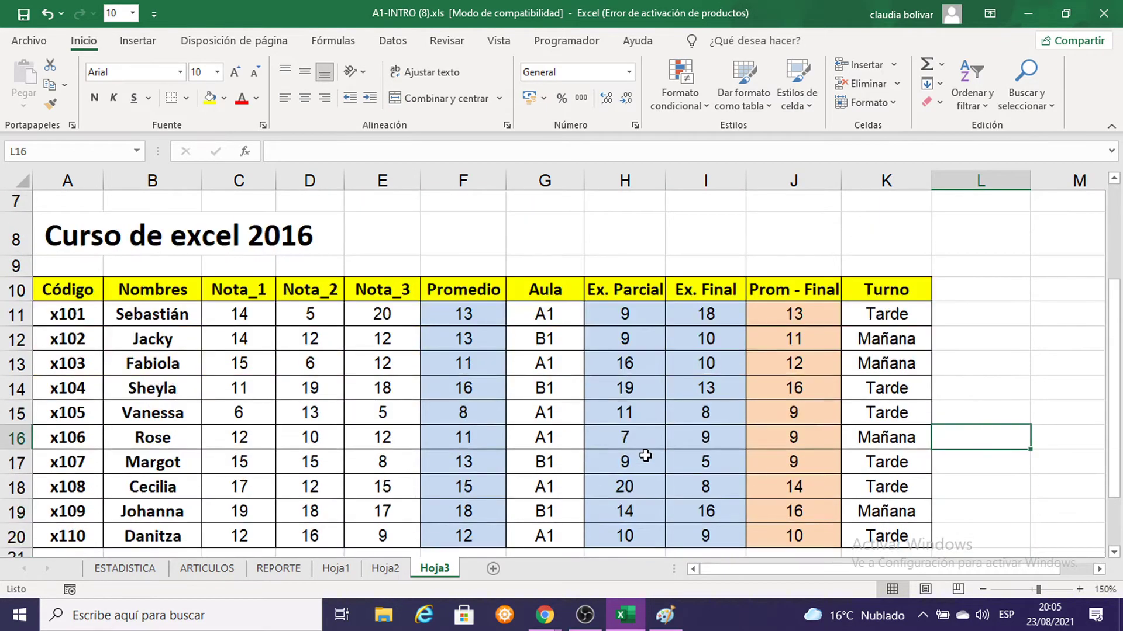
{"action": "scroll", "coordinate": [645, 455], "scroll_direction": "down", "scroll_amount": 1}
{"action": "scroll", "coordinate": [643, 457], "scroll_direction": "up", "scroll_amount": 1}
{"action": "left_click", "coordinate": [465, 320]}
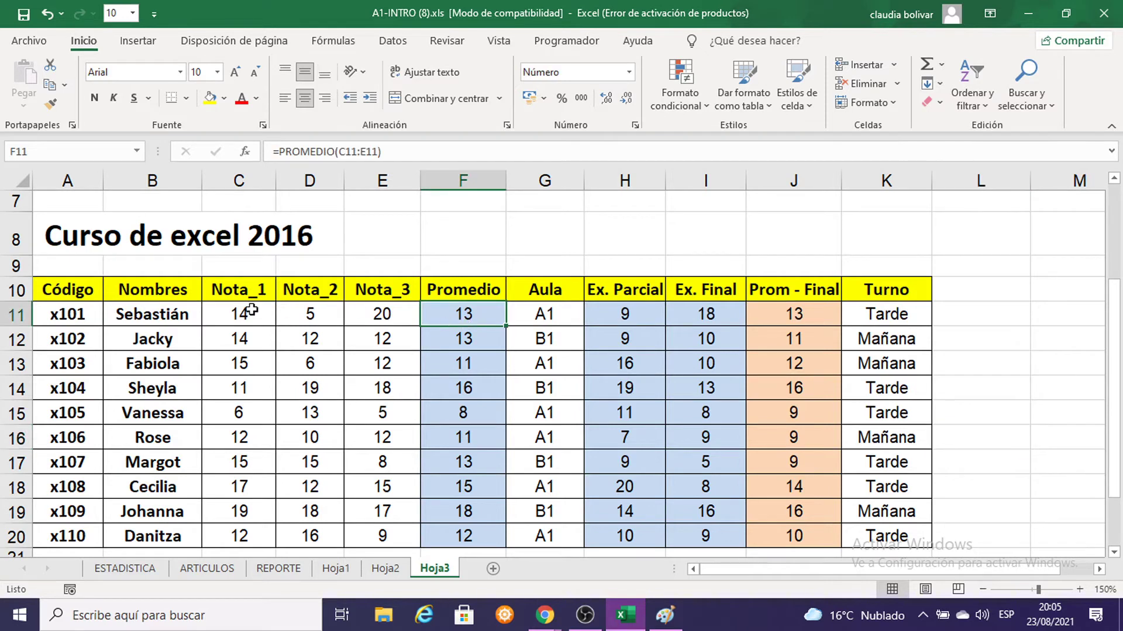
{"action": "left_click_drag", "start_coordinate": [234, 313], "coordinate": [392, 314]}
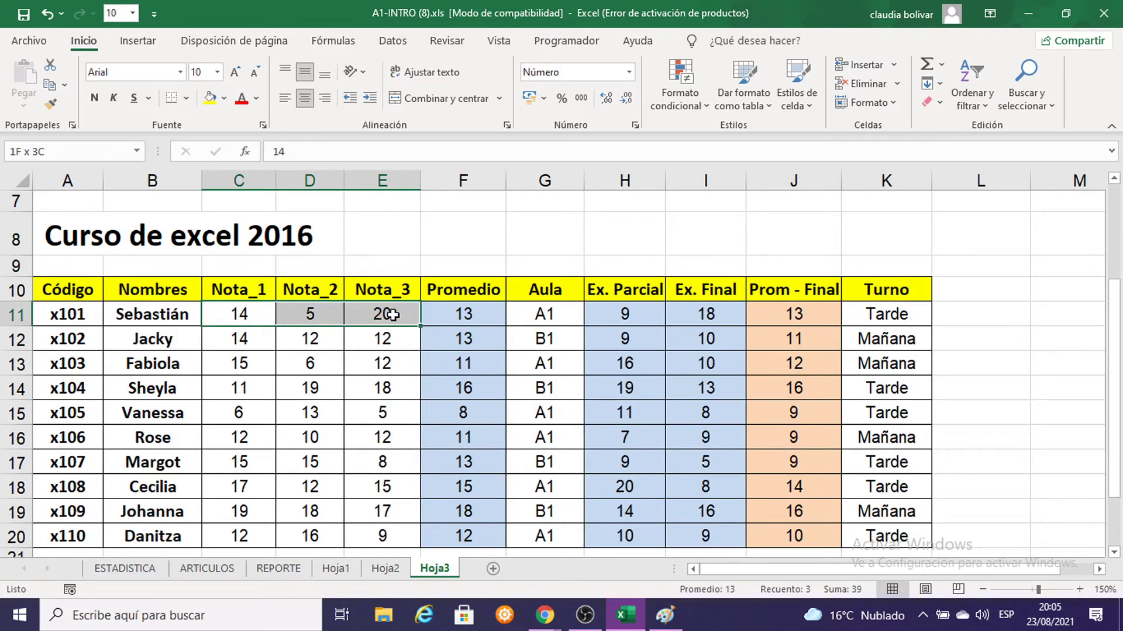
{"action": "double_click", "coordinate": [447, 317]}
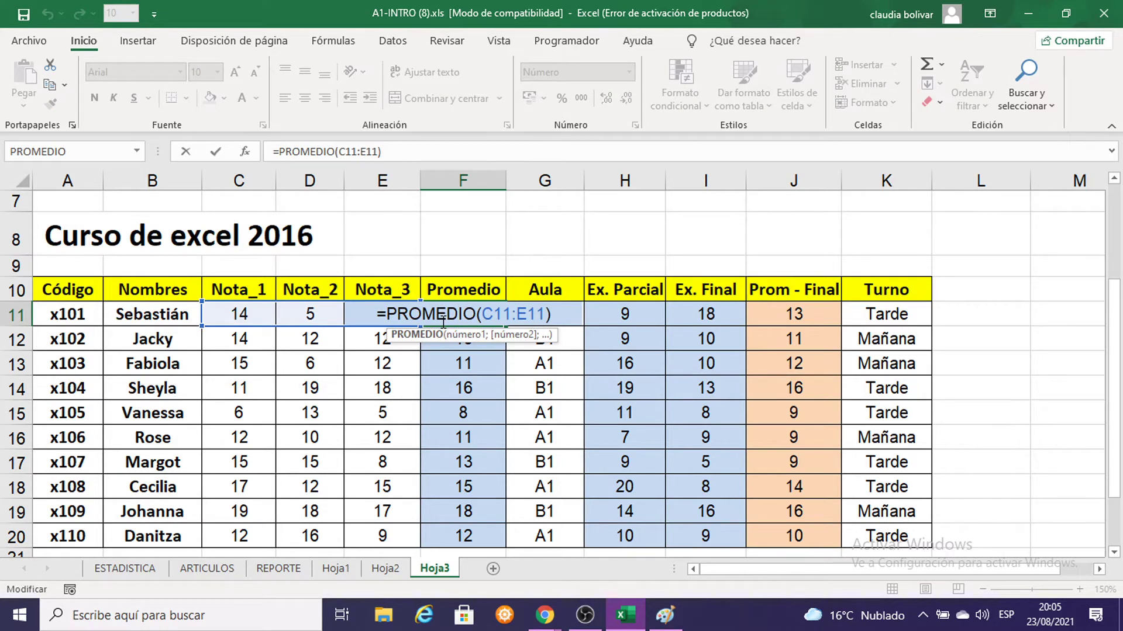
{"action": "key", "text": "Return"}
{"action": "left_click", "coordinate": [614, 306]}
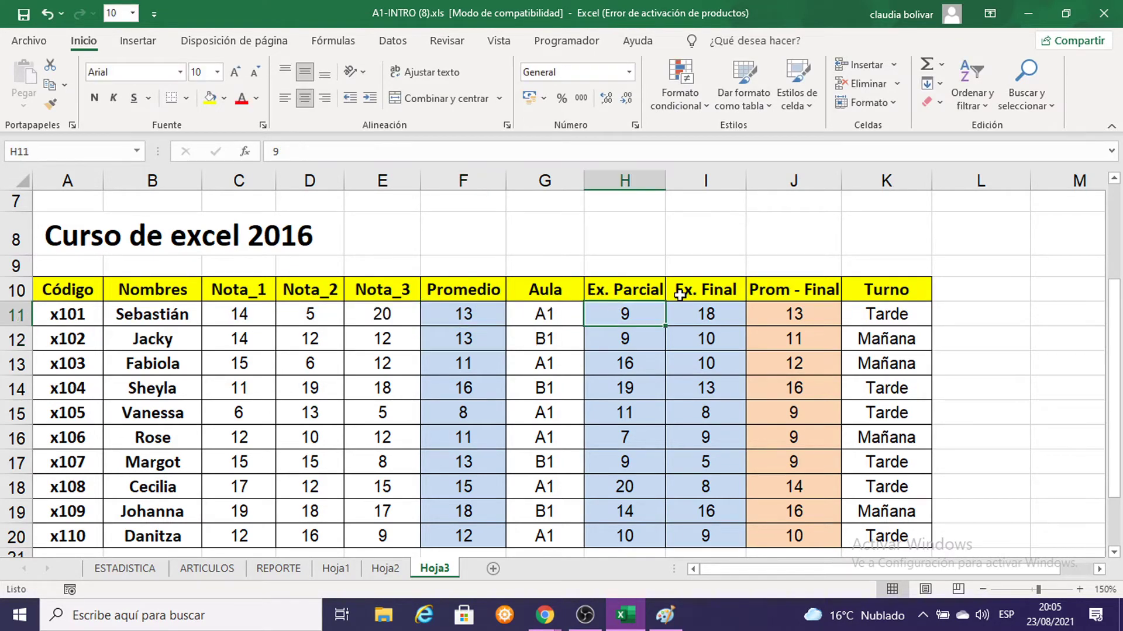
{"action": "left_click", "coordinate": [695, 308]}
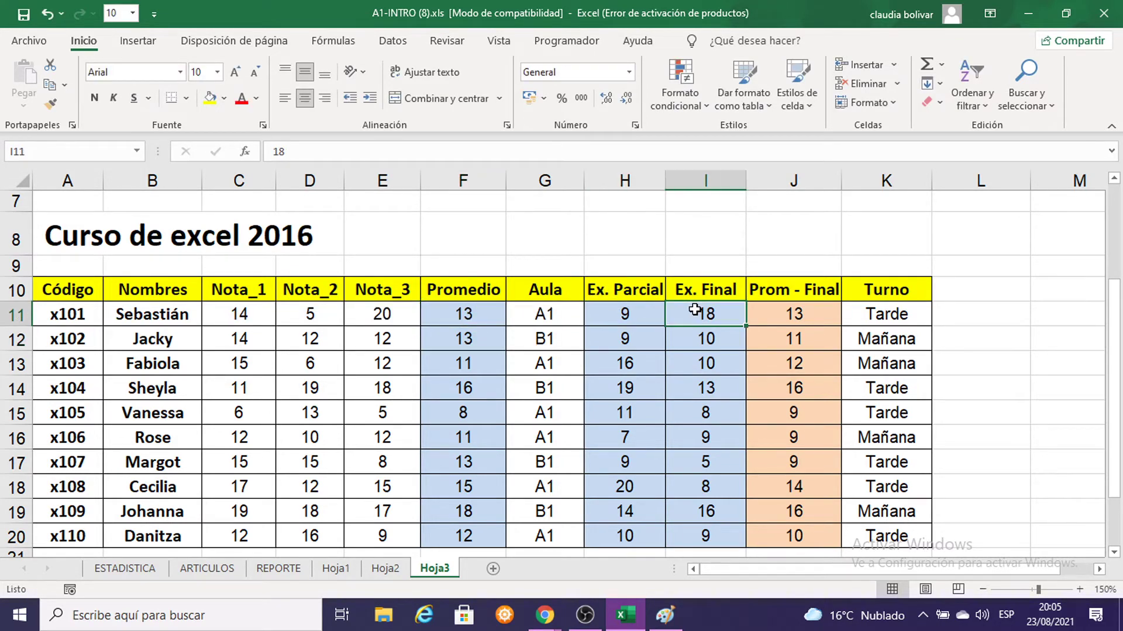
{"action": "left_click", "coordinate": [461, 311]}
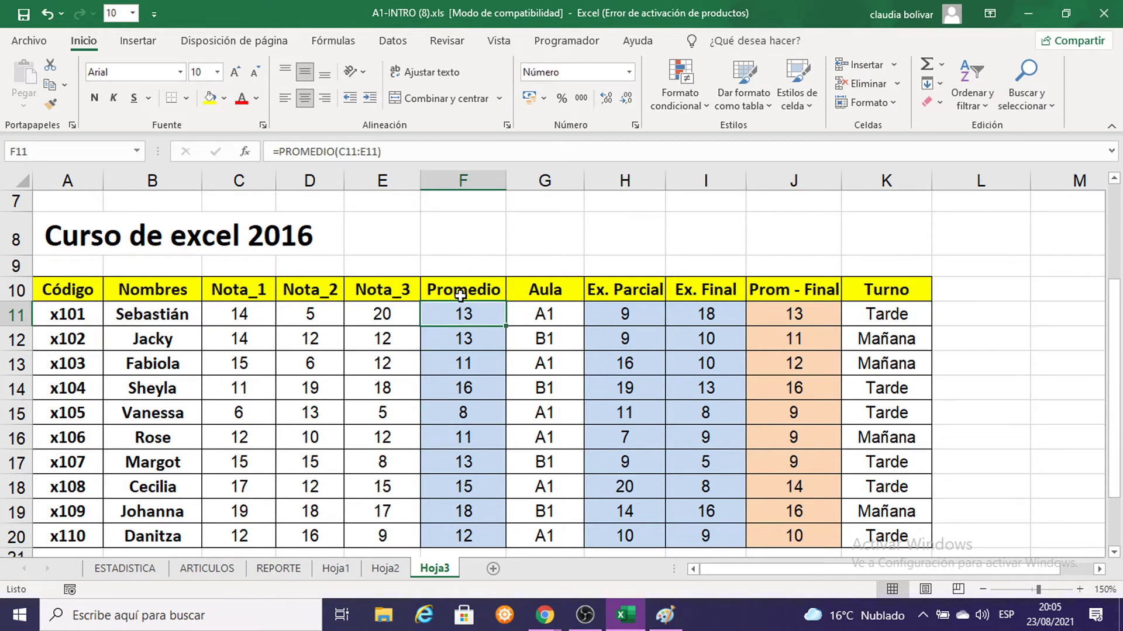
{"action": "left_click", "coordinate": [803, 314]}
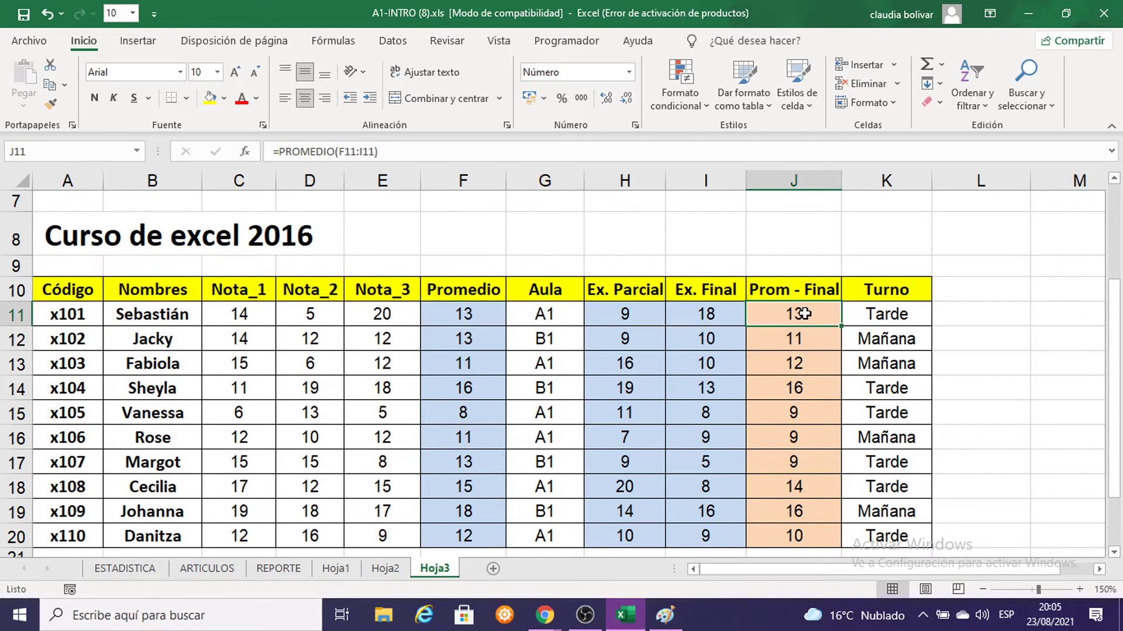
Widen column C so the turno labels show in full
{"action": "scroll", "coordinate": [730, 374], "scroll_direction": "down", "scroll_amount": 2}
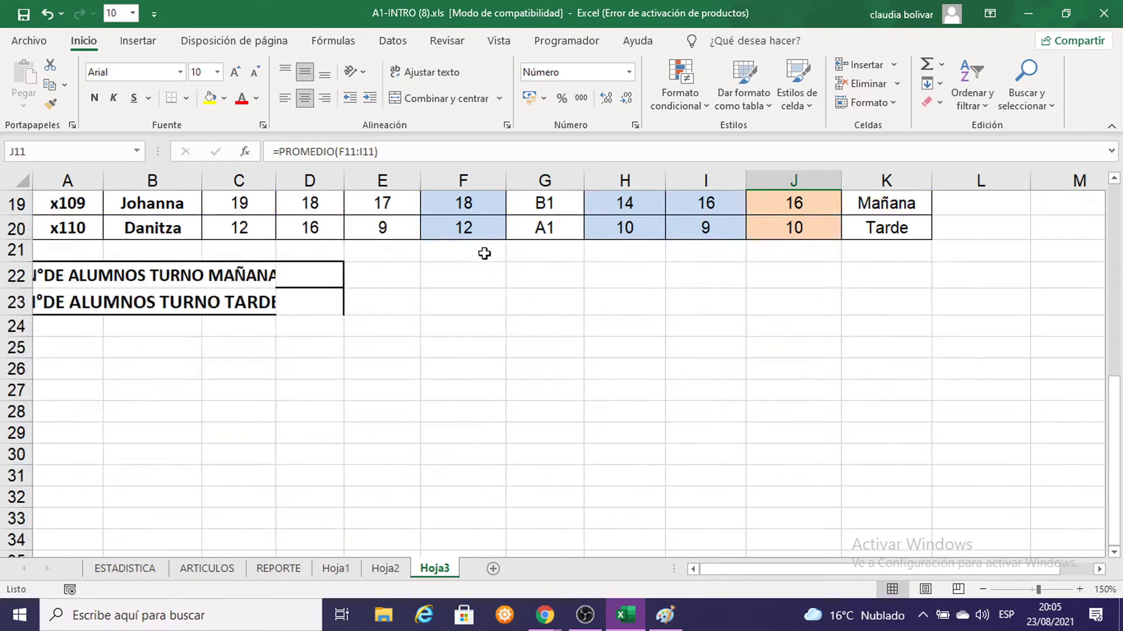
{"action": "scroll", "coordinate": [731, 374], "scroll_direction": "down", "scroll_amount": 2}
{"action": "left_click_drag", "start_coordinate": [275, 179], "coordinate": [297, 179]}
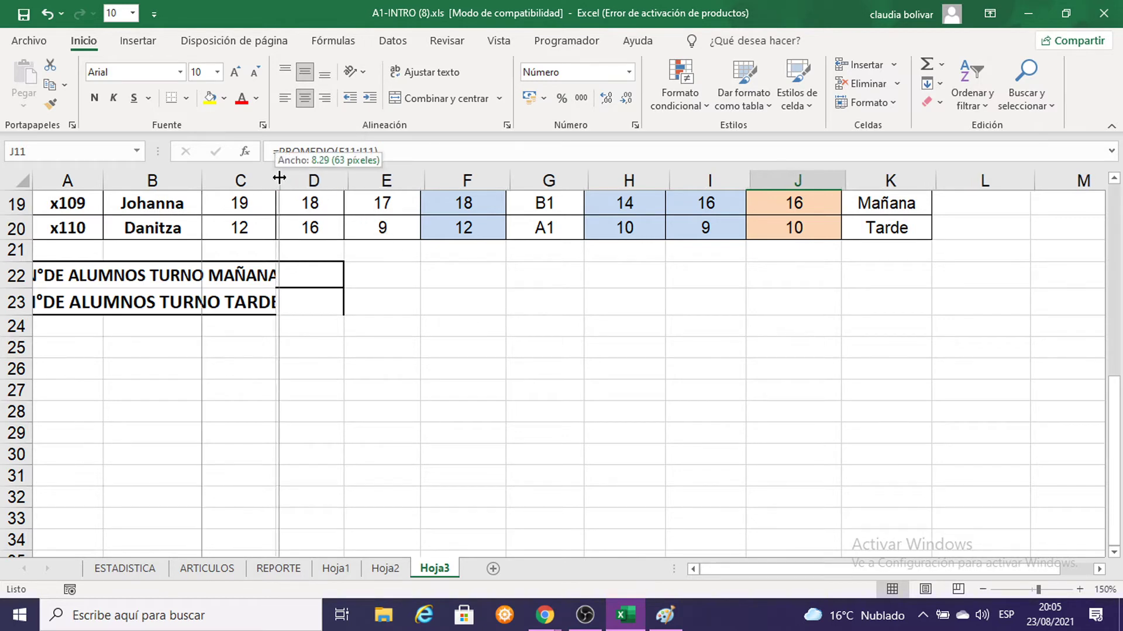
Set the font size of answer cells D22:D23 to 16
{"action": "left_click_drag", "start_coordinate": [326, 268], "coordinate": [326, 295]}
{"action": "left_click", "coordinate": [218, 74]}
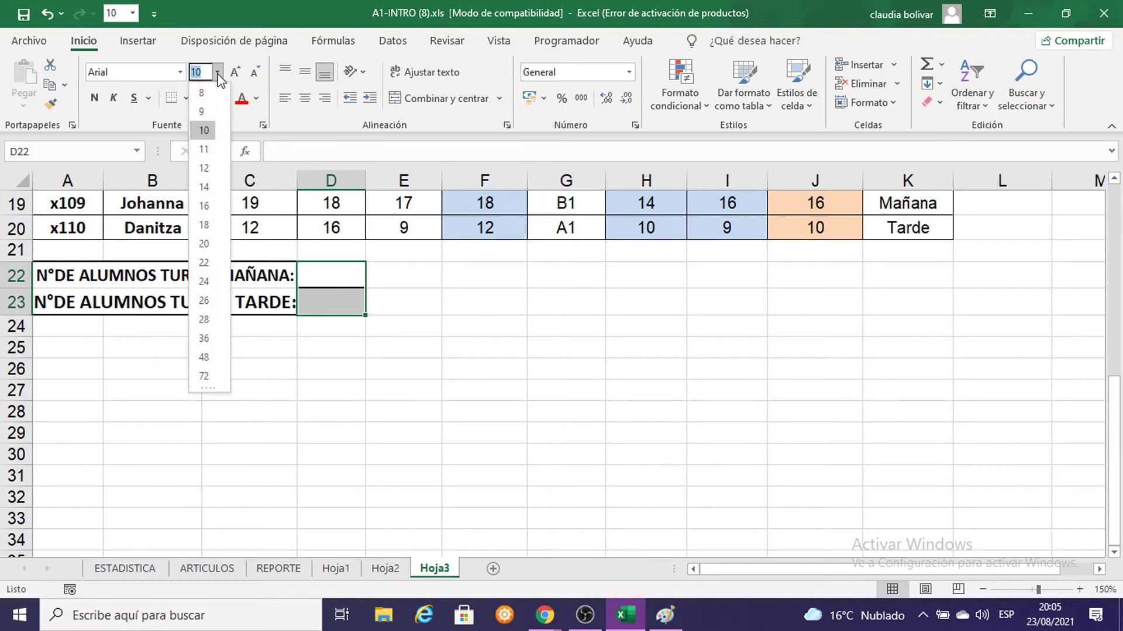
{"action": "left_click", "coordinate": [201, 205]}
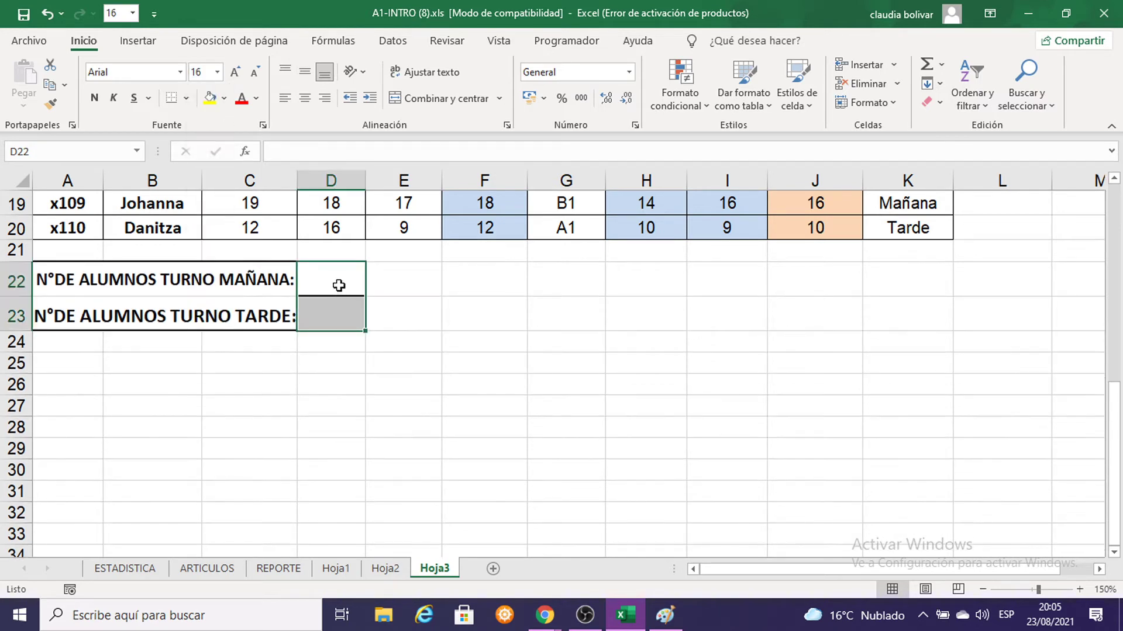
{"action": "left_click", "coordinate": [339, 285]}
{"action": "scroll", "coordinate": [339, 285], "scroll_direction": "up", "scroll_amount": 1}
{"action": "scroll", "coordinate": [658, 343], "scroll_direction": "up", "scroll_amount": 2}
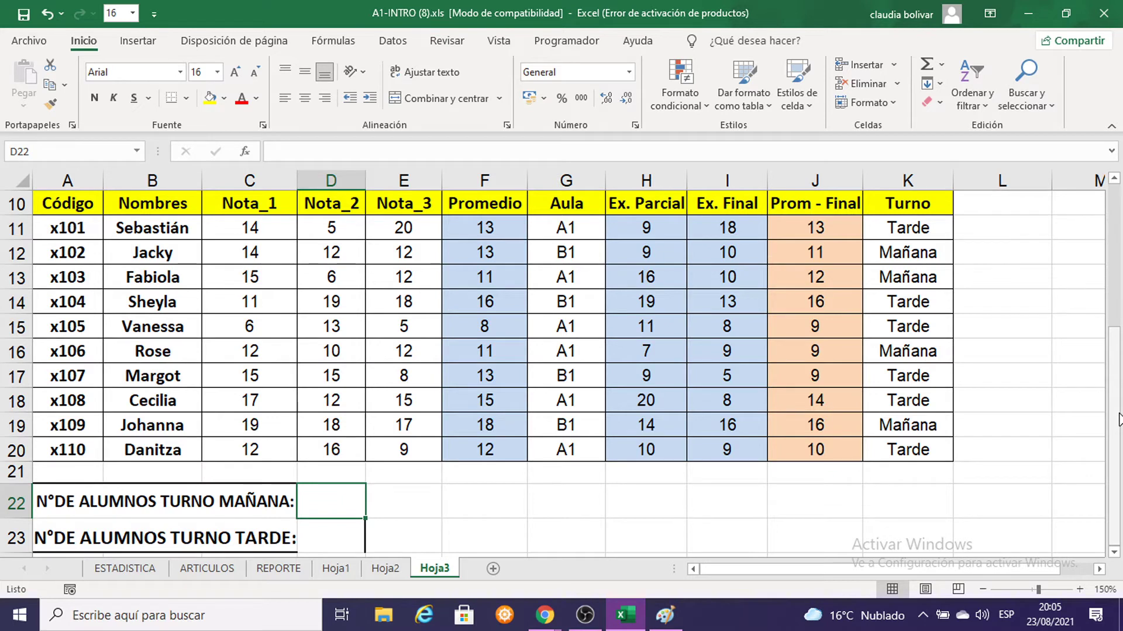
Begin the =CONTAR.SI( formula in D22, then bring Paint forward
{"action": "type", "text": "=CONTA"}
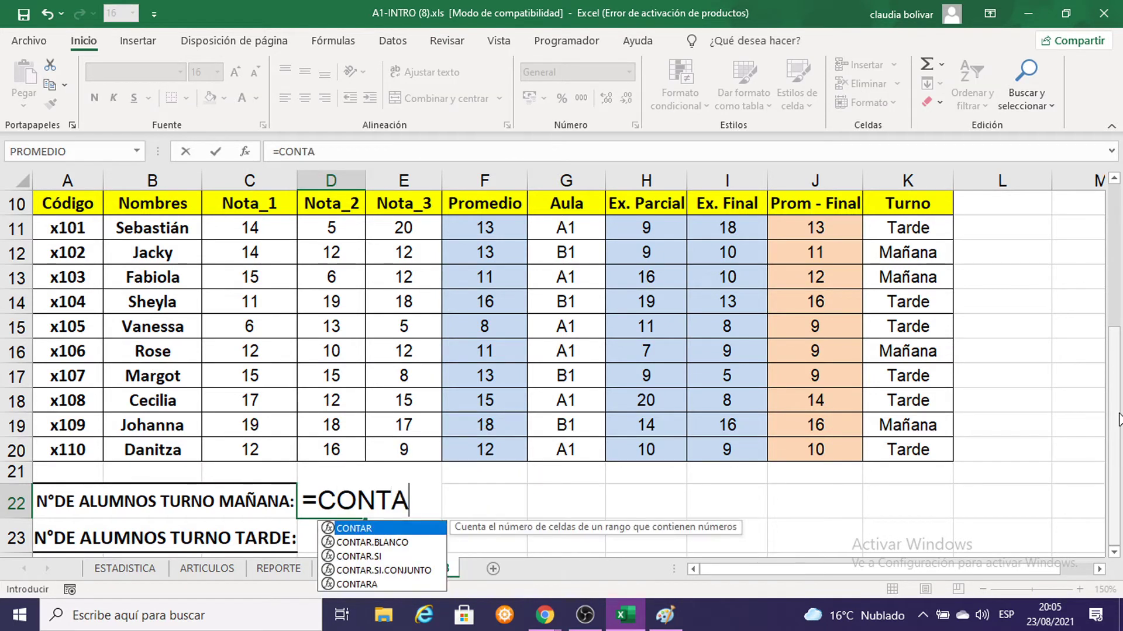
{"action": "type", "text": "R.SI"}
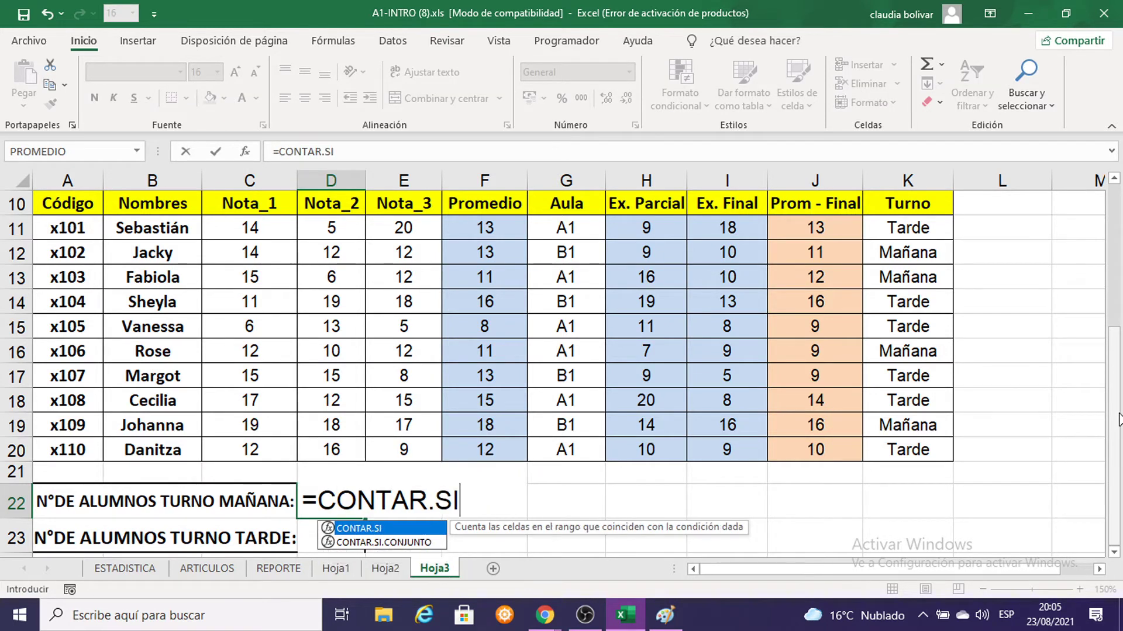
{"action": "type", "text": "("}
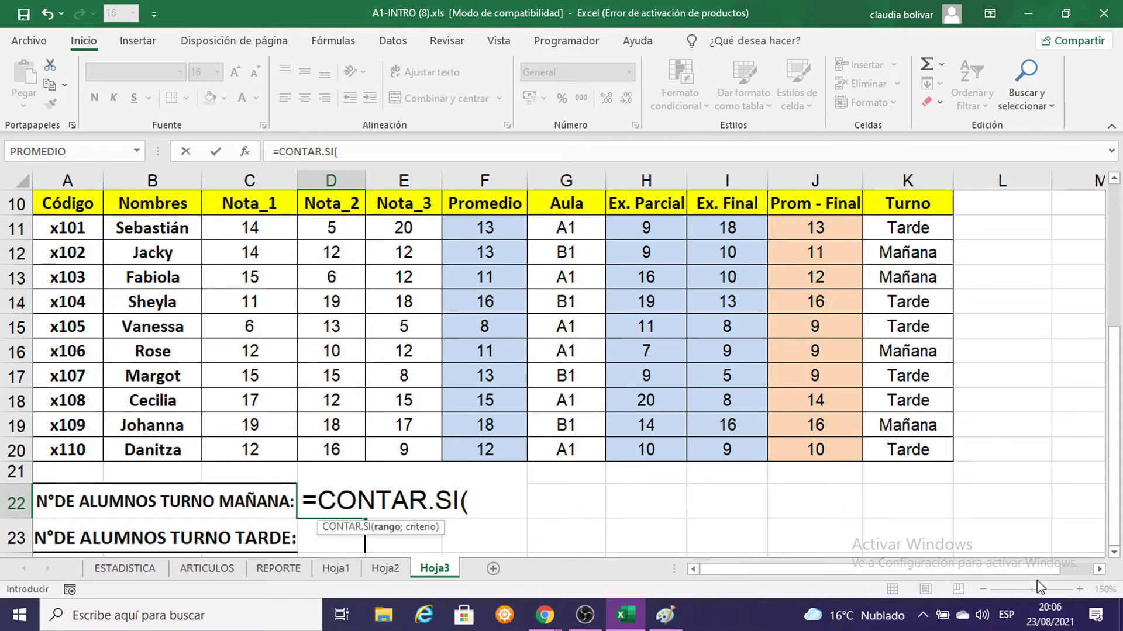
{"action": "left_click", "coordinate": [666, 615]}
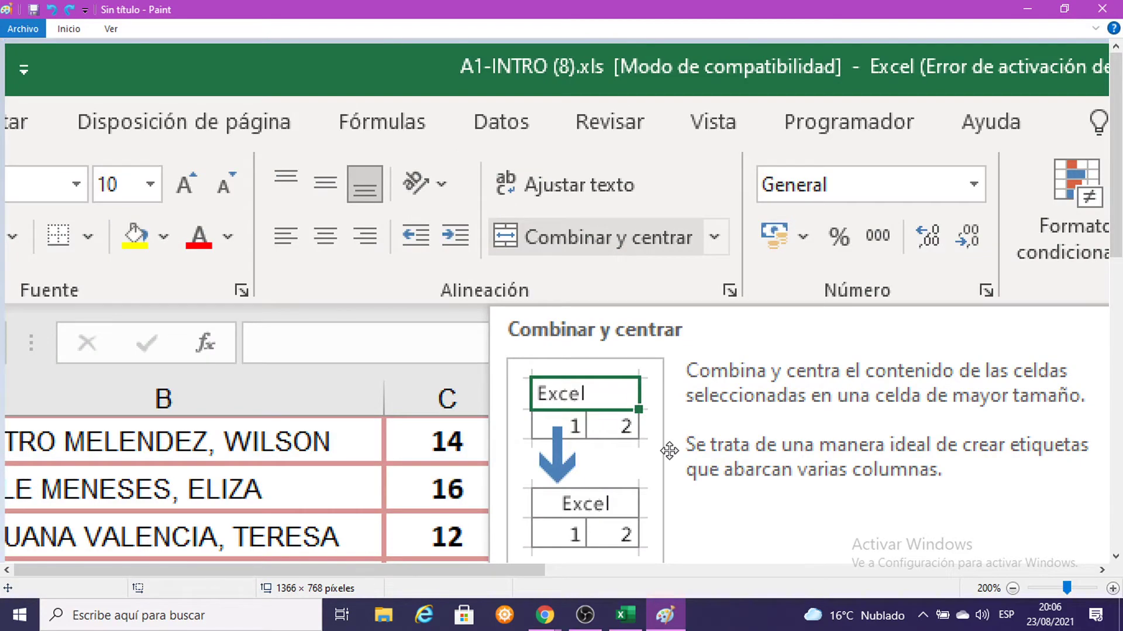
Paste the screenshot of the started D22 CONTAR.SI formula into Paint and position it
{"action": "key", "text": "ctrl+v"}
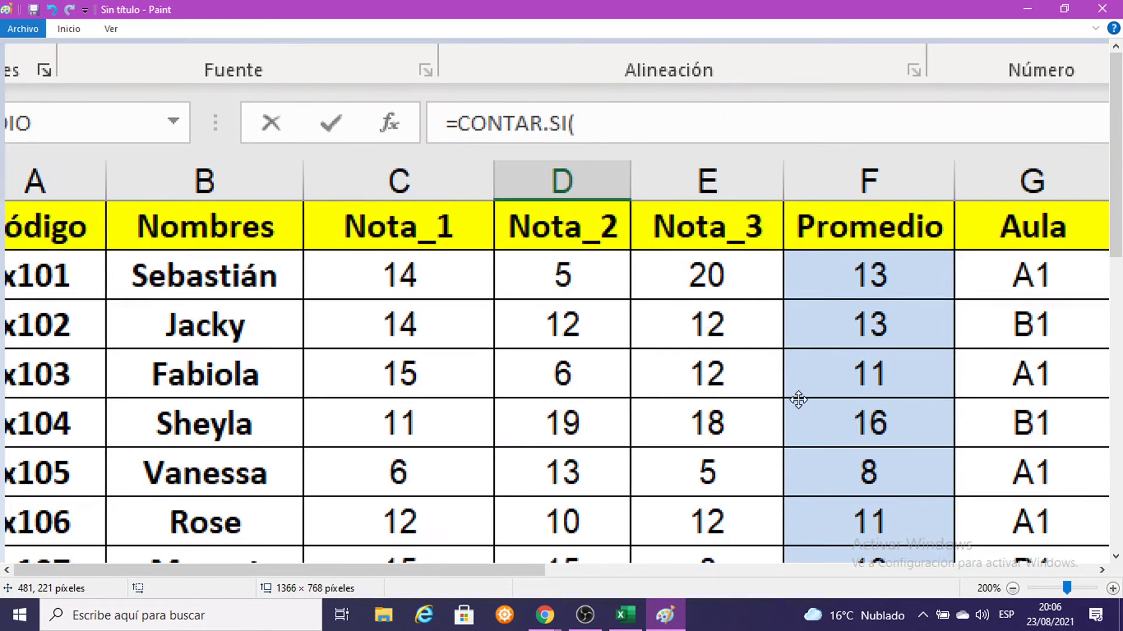
{"action": "left_click_drag", "start_coordinate": [798, 400], "coordinate": [748, 153]}
{"action": "left_click_drag", "start_coordinate": [687, 255], "coordinate": [710, 369]}
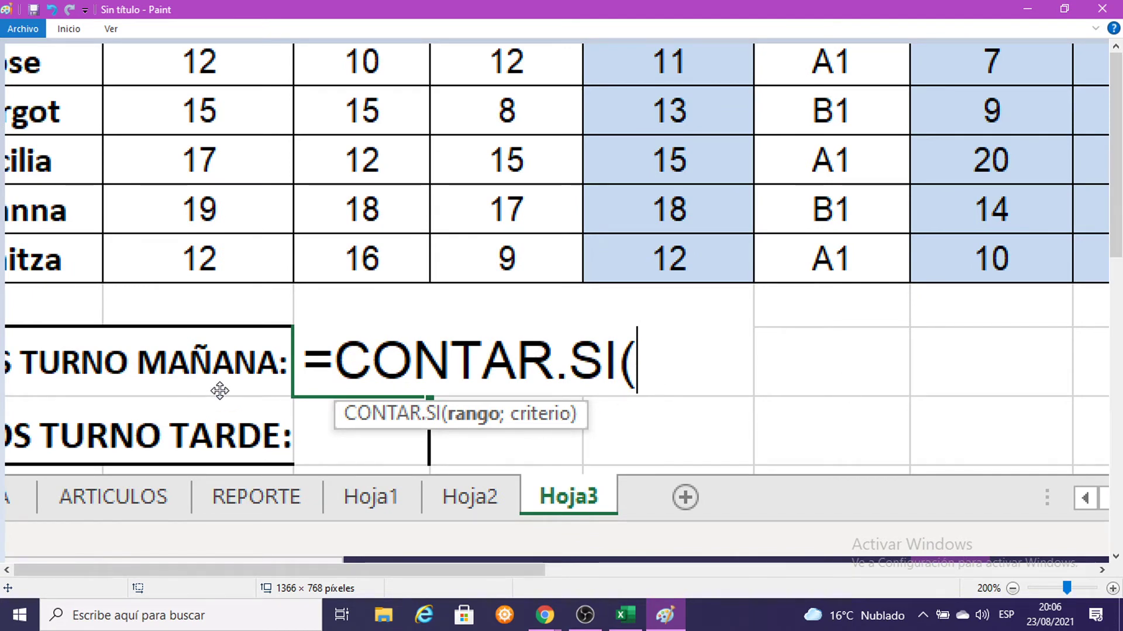
{"action": "mouse_move", "coordinate": [218, 391]}
{"action": "left_mouse_down"}
{"action": "mouse_move", "coordinate": [549, 361]}
{"action": "mouse_move", "coordinate": [212, 458]}
{"action": "left_mouse_up"}
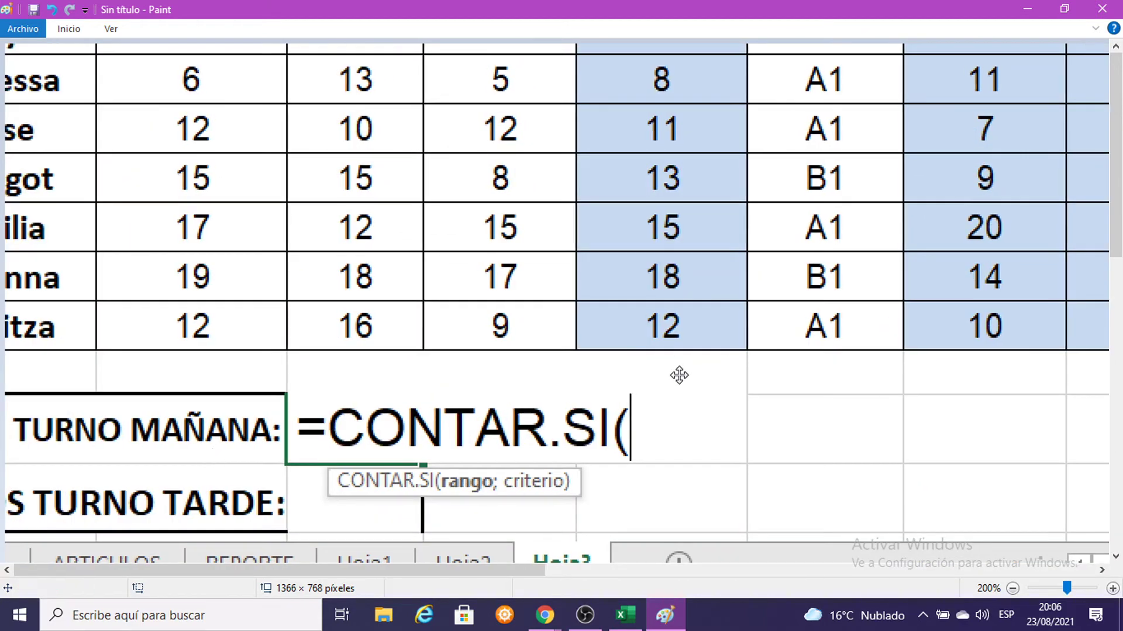
Add the Turno range K11:K20 and a semicolon to the D22 formula
{"action": "left_click", "coordinate": [1026, 8]}
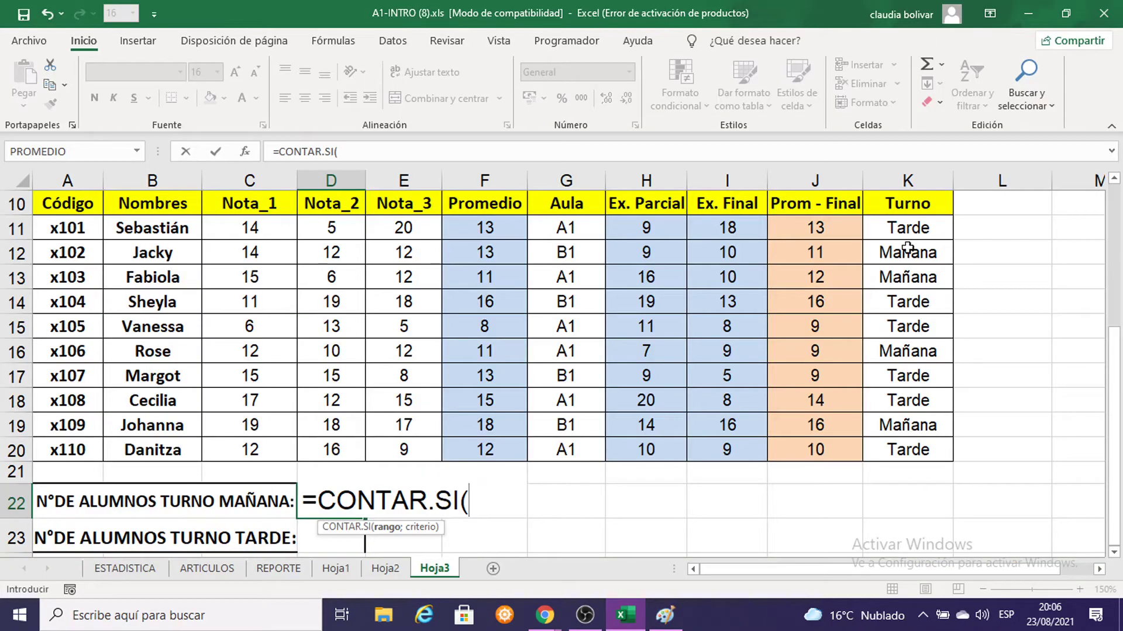
{"action": "left_click_drag", "start_coordinate": [905, 228], "coordinate": [912, 445]}
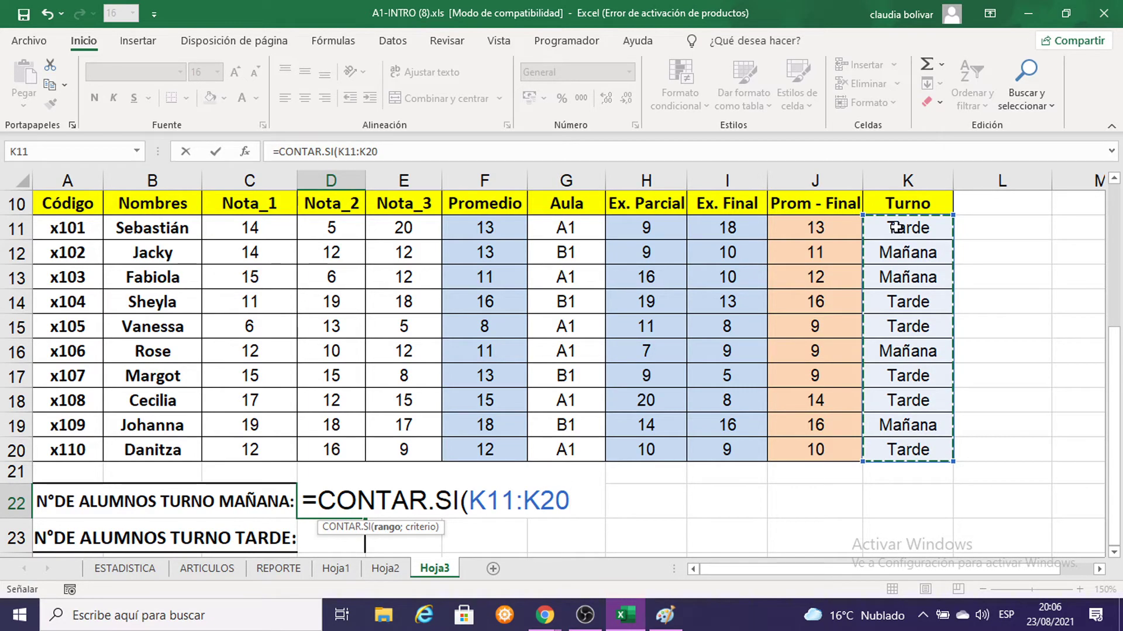
{"action": "left_click_drag", "start_coordinate": [896, 229], "coordinate": [943, 453]}
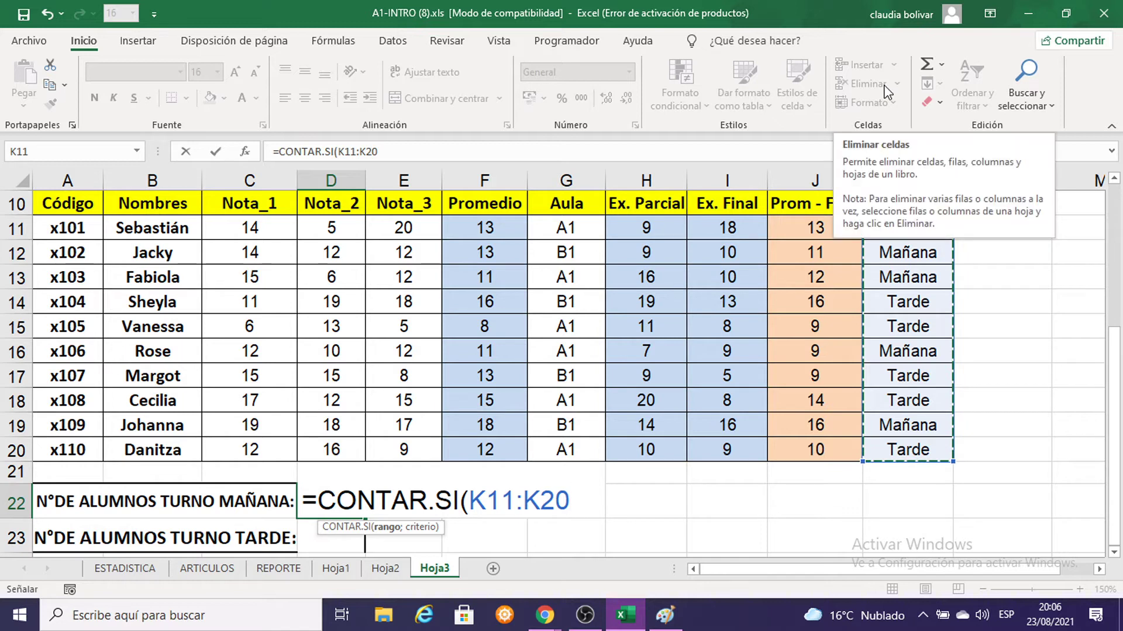
{"action": "type", "text": ";"}
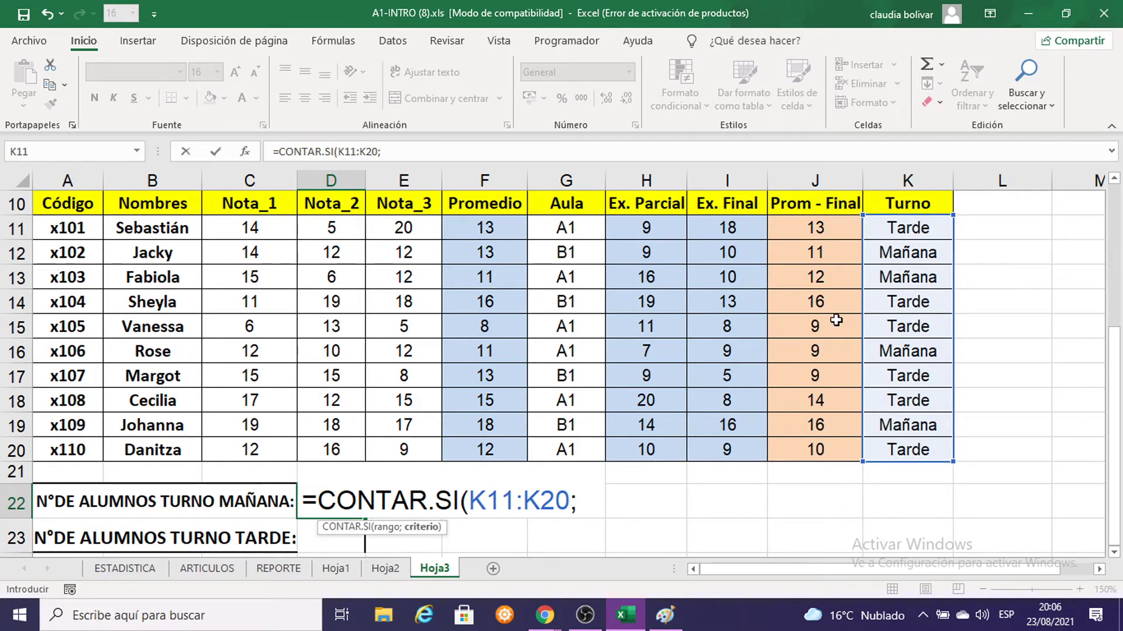
{"action": "left_click", "coordinate": [659, 623]}
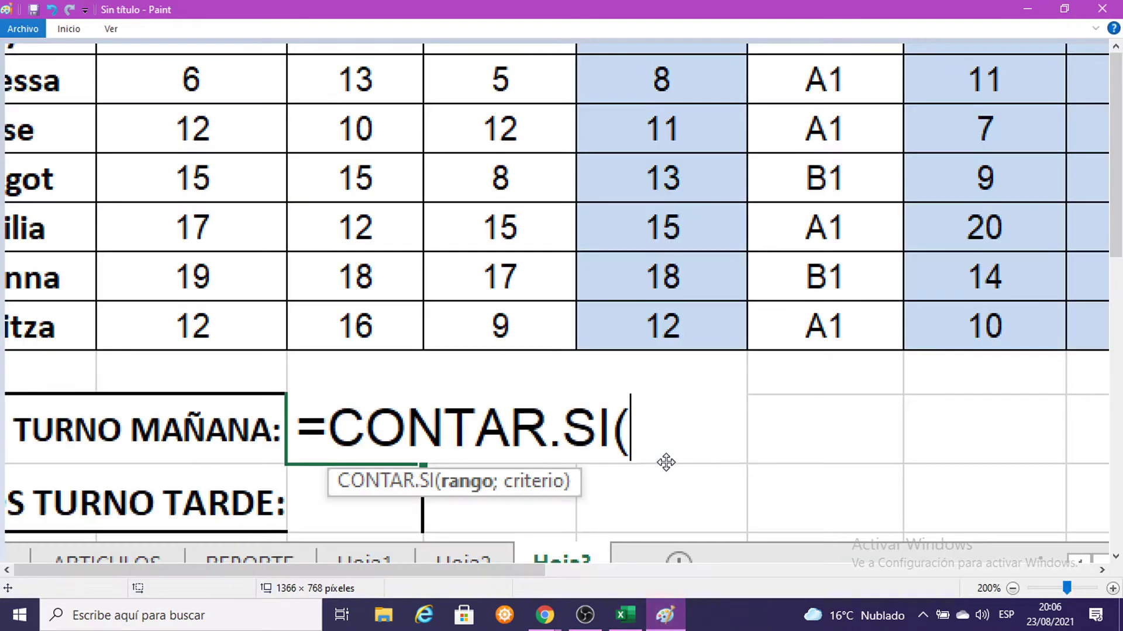
Paste the =CONTAR.SI(K11:K20; screenshot into Paint, position it to show the header row, and minimise Paint
{"action": "key", "text": "ctrl+v"}
{"action": "scroll", "coordinate": [684, 437], "scroll_direction": "down", "scroll_amount": 5}
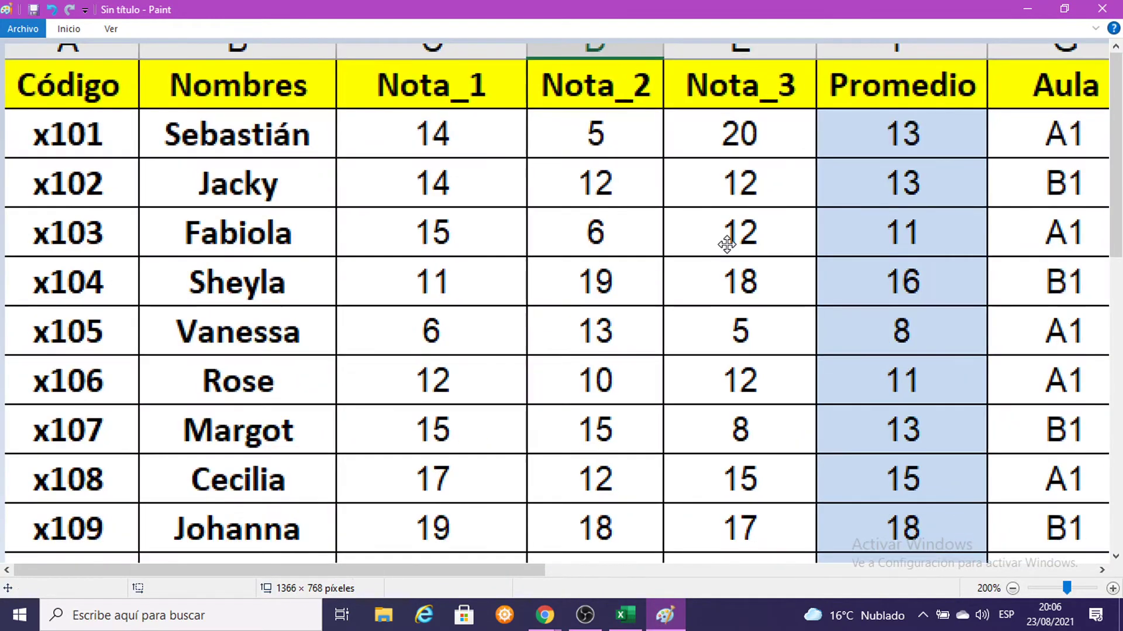
{"action": "scroll", "coordinate": [728, 234], "scroll_direction": "down", "scroll_amount": 3}
{"action": "scroll", "coordinate": [743, 323], "scroll_direction": "down", "scroll_amount": 3}
{"action": "scroll", "coordinate": [743, 323], "scroll_direction": "right", "scroll_amount": 2}
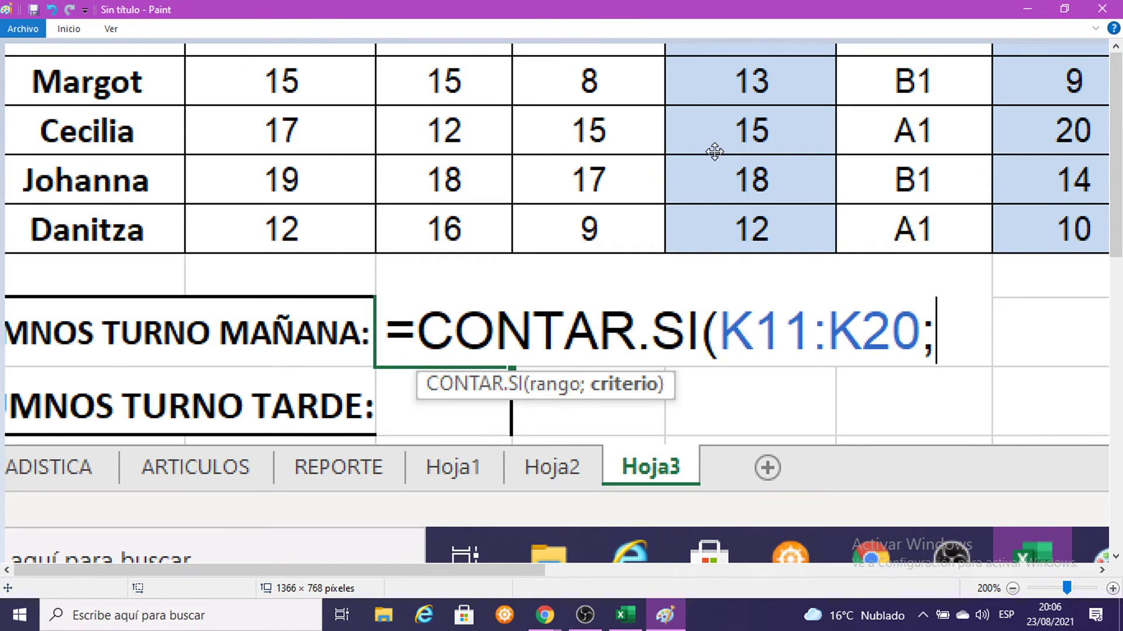
{"action": "scroll", "coordinate": [557, 454], "scroll_direction": "up", "scroll_amount": 10}
{"action": "left_click_drag", "start_coordinate": [557, 454], "coordinate": [559, 451]}
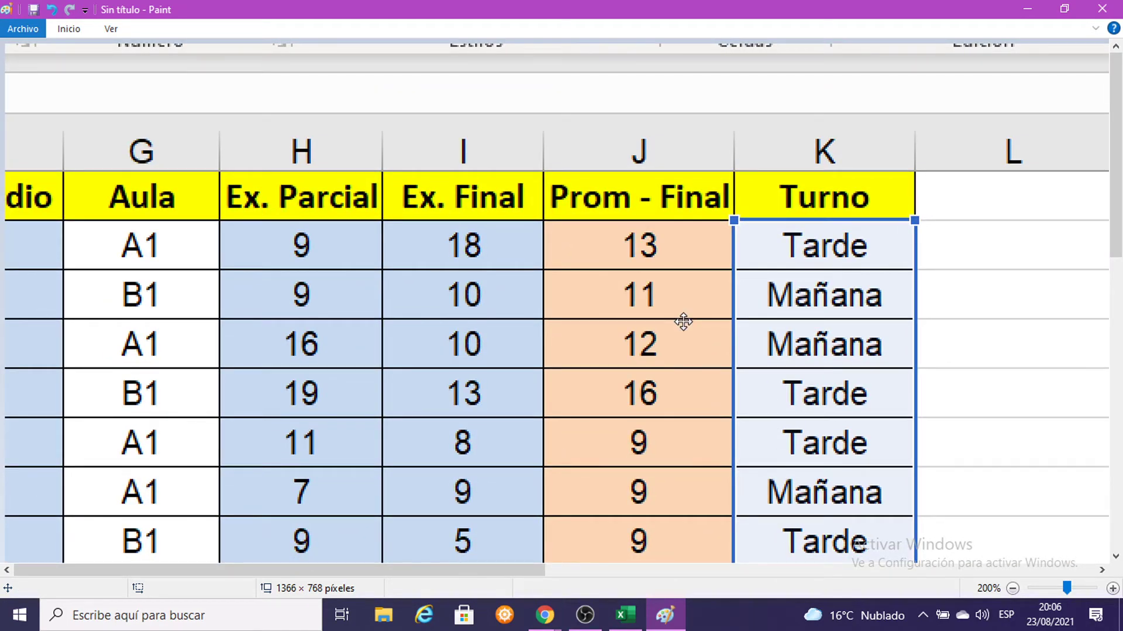
{"action": "scroll", "coordinate": [684, 321], "scroll_direction": "down", "scroll_amount": 5}
{"action": "left_click_drag", "start_coordinate": [789, 195], "coordinate": [788, 196]}
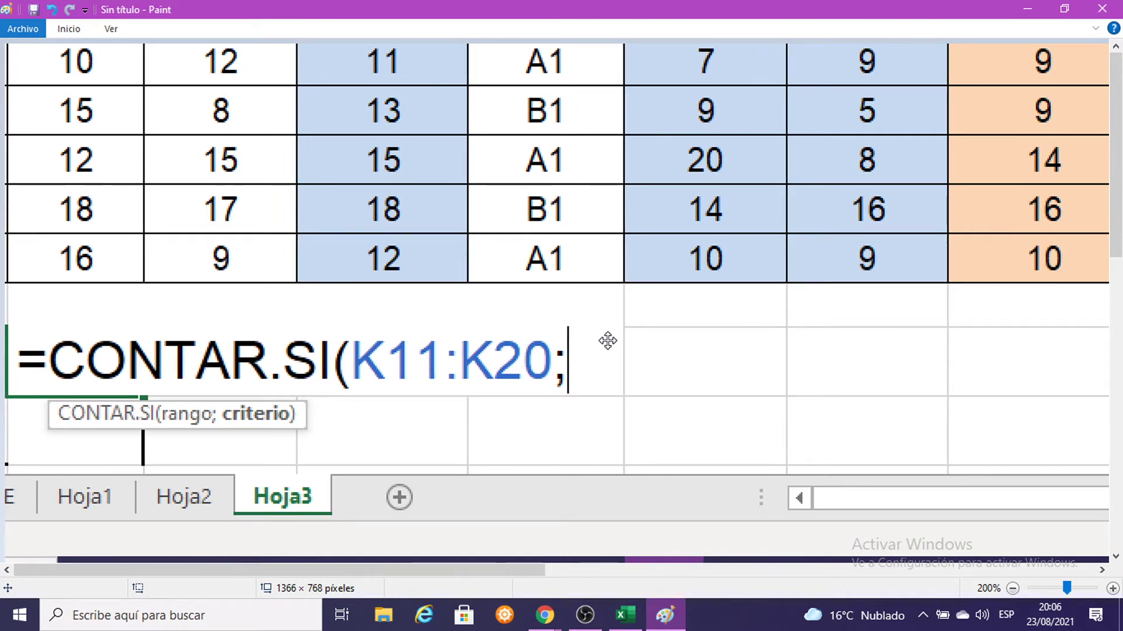
{"action": "left_click_drag", "start_coordinate": [608, 341], "coordinate": [707, 251]}
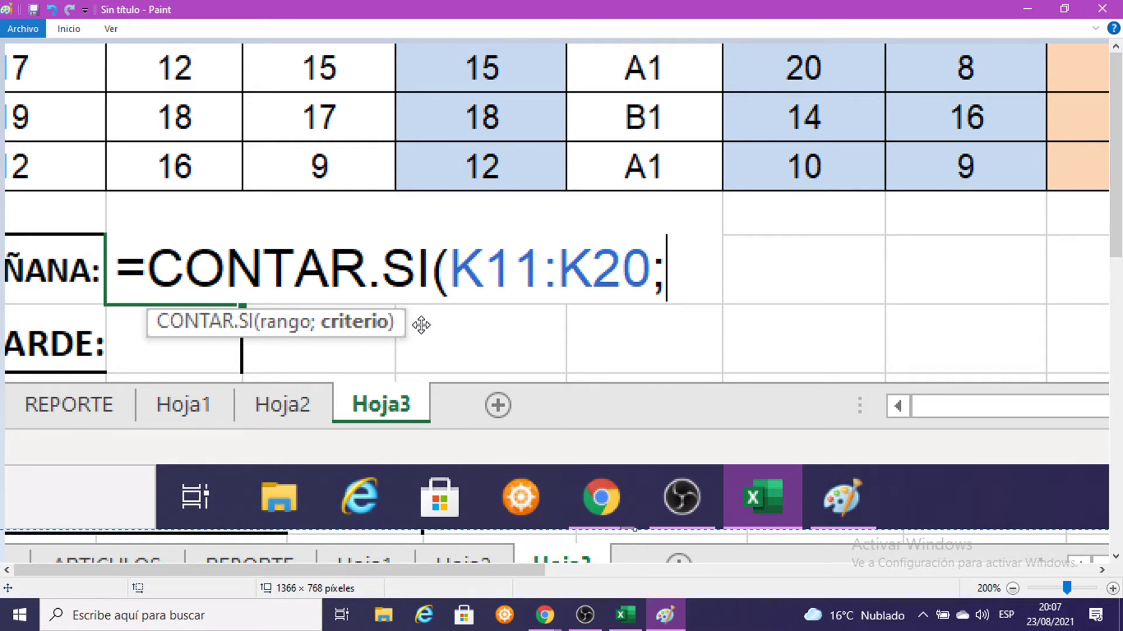
{"action": "left_click_drag", "start_coordinate": [421, 326], "coordinate": [534, 344]}
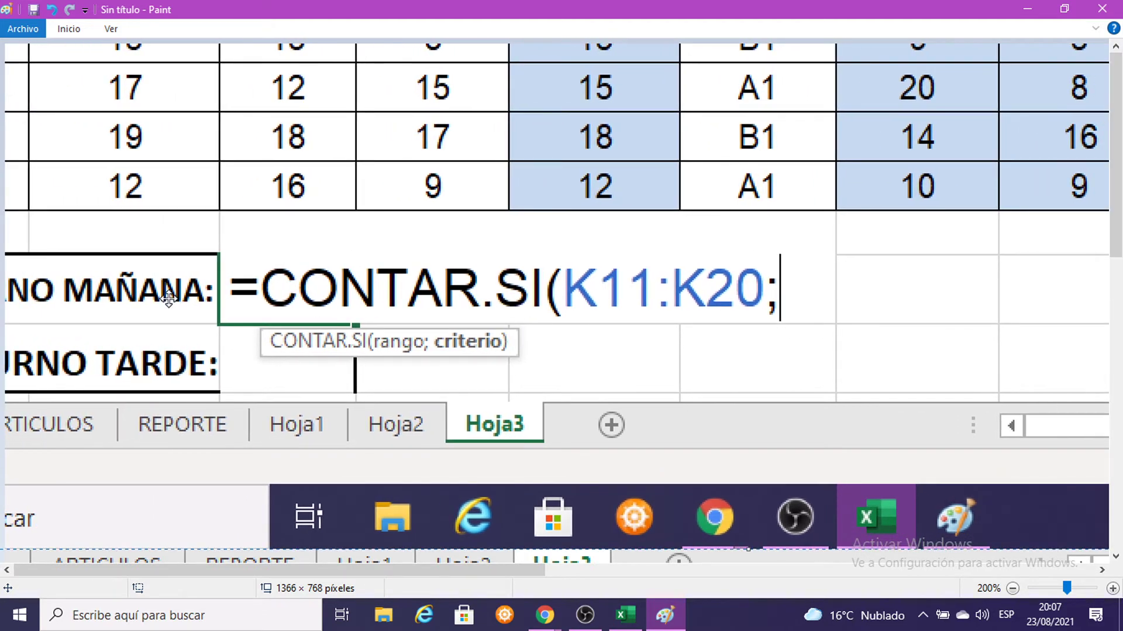
{"action": "mouse_move", "coordinate": [819, 296]}
{"action": "left_mouse_down"}
{"action": "mouse_move", "coordinate": [764, 368]}
{"action": "mouse_move", "coordinate": [521, 493]}
{"action": "left_mouse_up"}
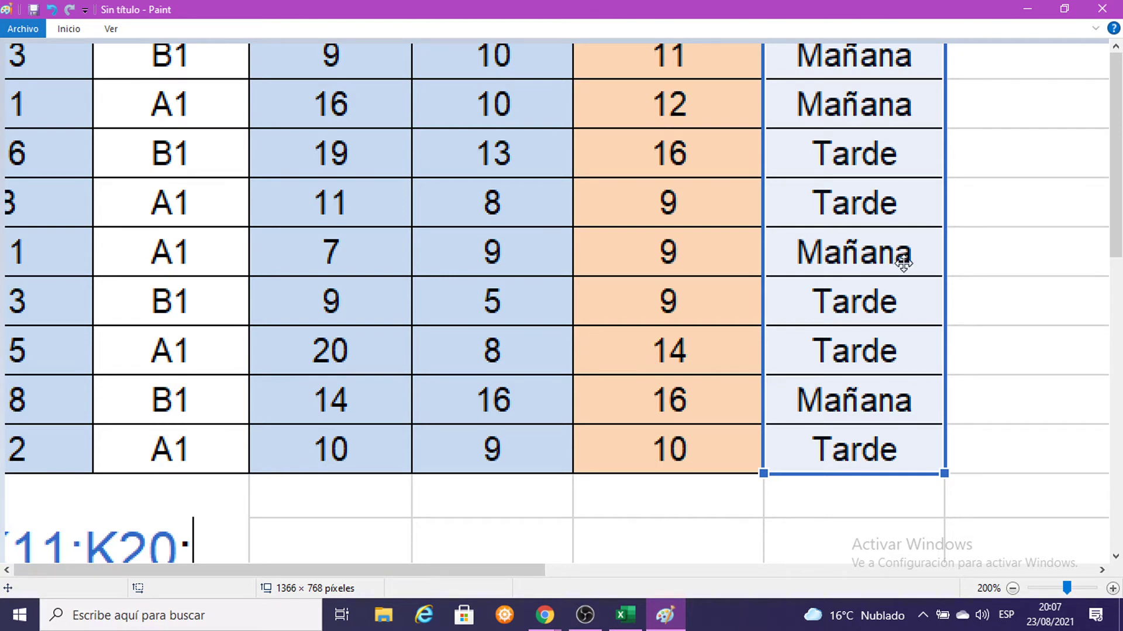
{"action": "left_click_drag", "start_coordinate": [885, 141], "coordinate": [901, 215]}
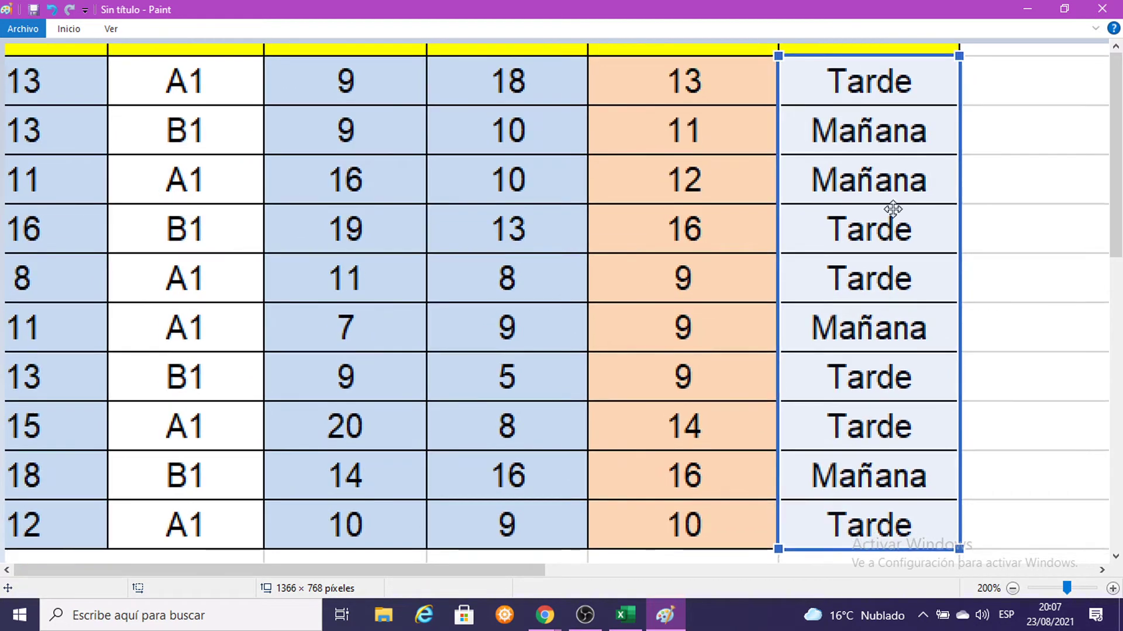
{"action": "left_click", "coordinate": [1027, 8]}
Finish D22 as =CONTAR.SI(K11:K20;K19) with K19 as the criterion and enter it
{"action": "left_click", "coordinate": [918, 350]}
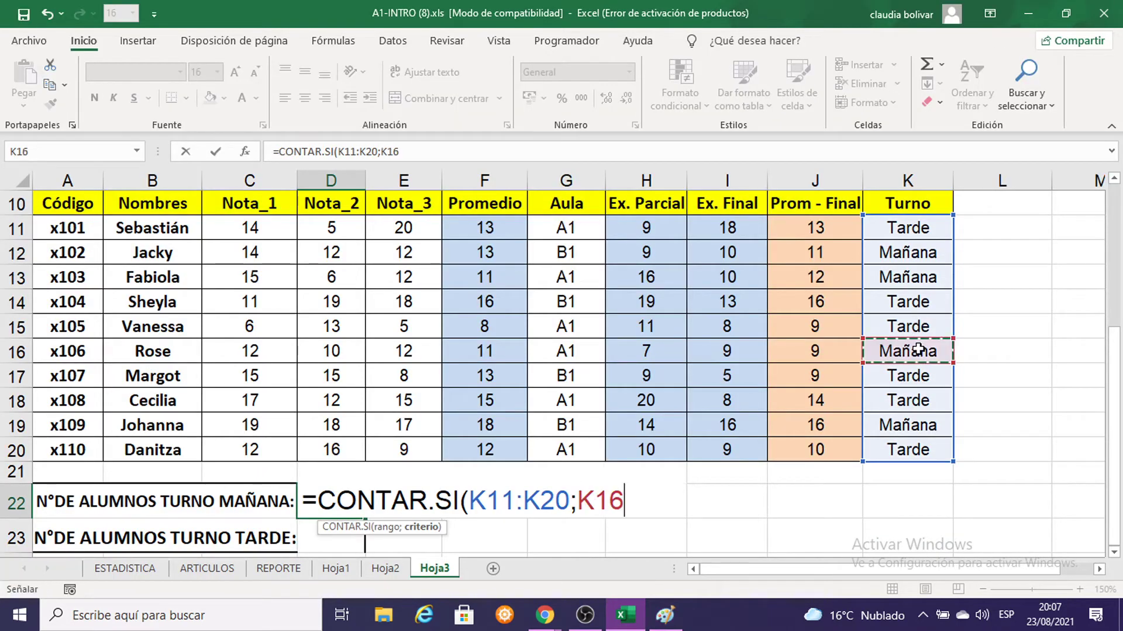
{"action": "left_click", "coordinate": [906, 253]}
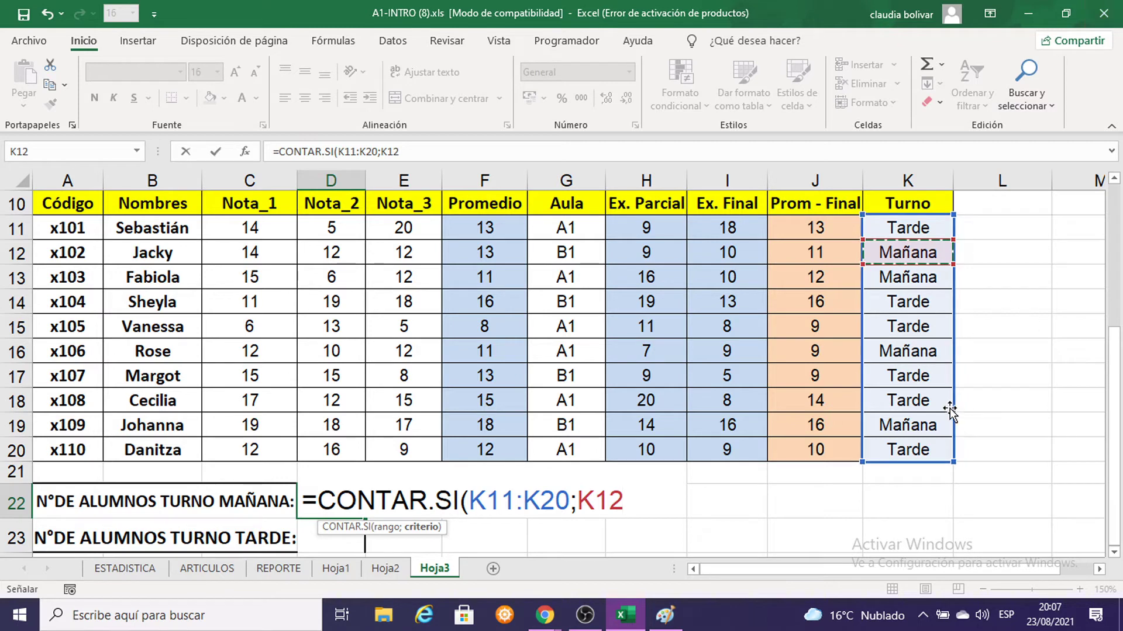
{"action": "left_click", "coordinate": [925, 426]}
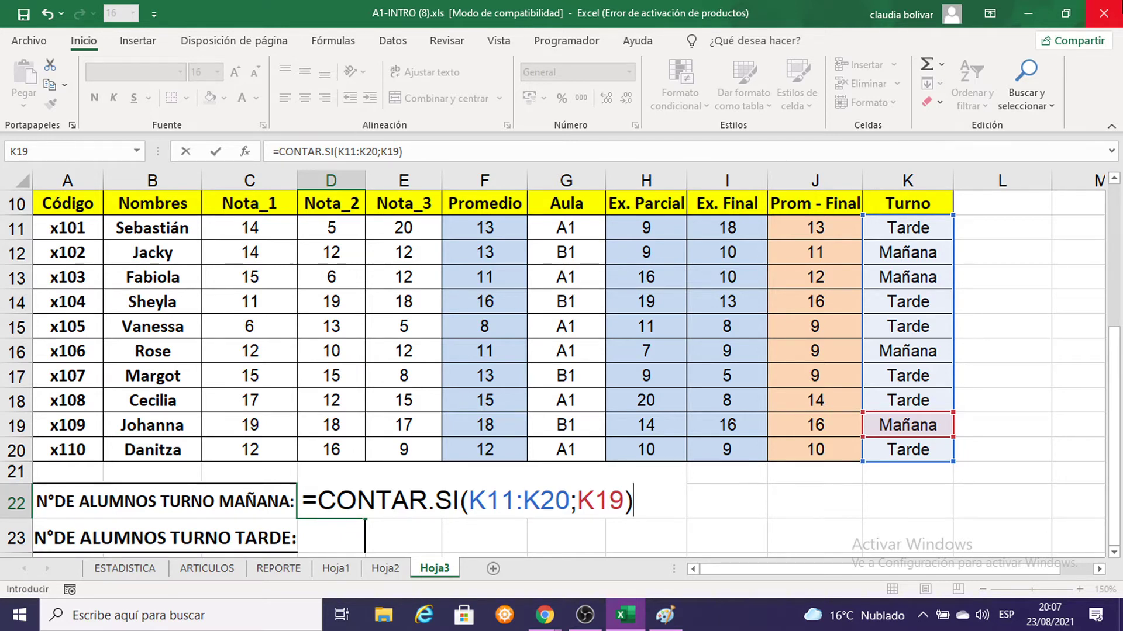
{"action": "key", "text": "Return"}
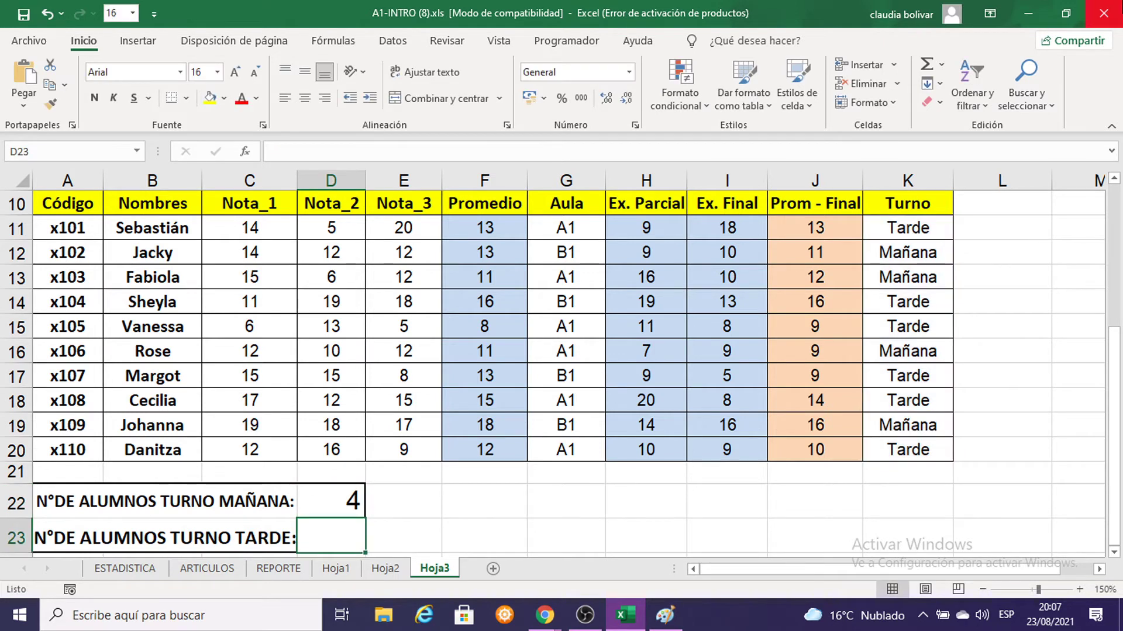
Check the Turno values in K12, K13, K16 and K19, then re-confirm D22 showing 4
{"action": "left_click", "coordinate": [890, 261]}
{"action": "left_click", "coordinate": [894, 284]}
{"action": "left_click", "coordinate": [911, 351]}
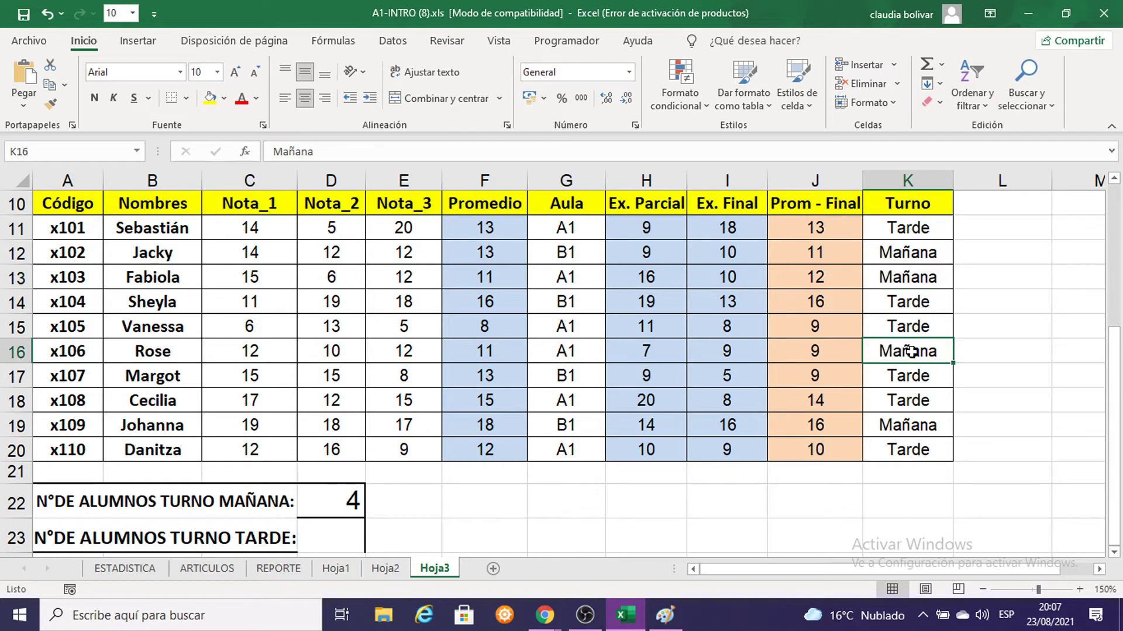
{"action": "left_click", "coordinate": [930, 429]}
{"action": "scroll", "coordinate": [675, 296], "scroll_direction": "down", "scroll_amount": 1}
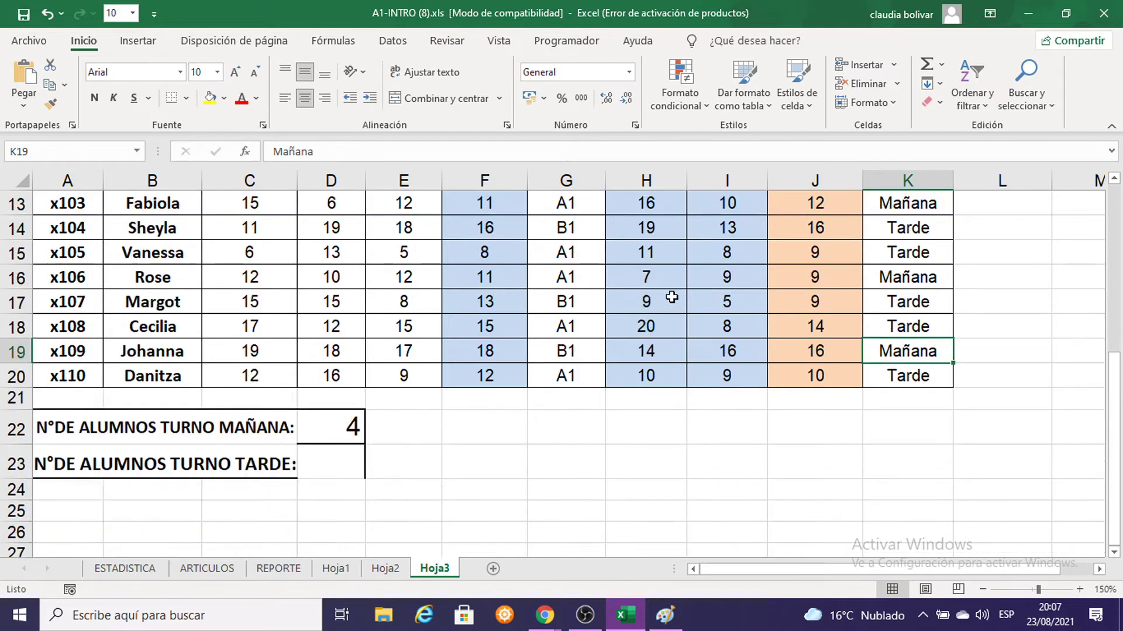
{"action": "scroll", "coordinate": [428, 323], "scroll_direction": "down", "scroll_amount": 1}
{"action": "double_click", "coordinate": [350, 352]}
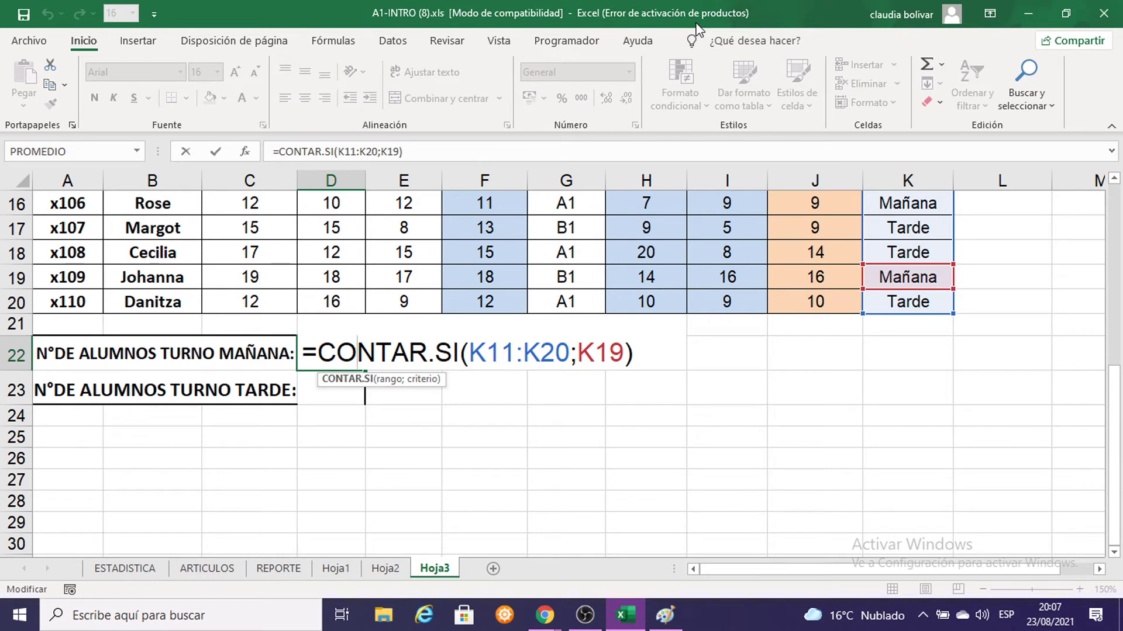
{"action": "key", "text": "Return"}
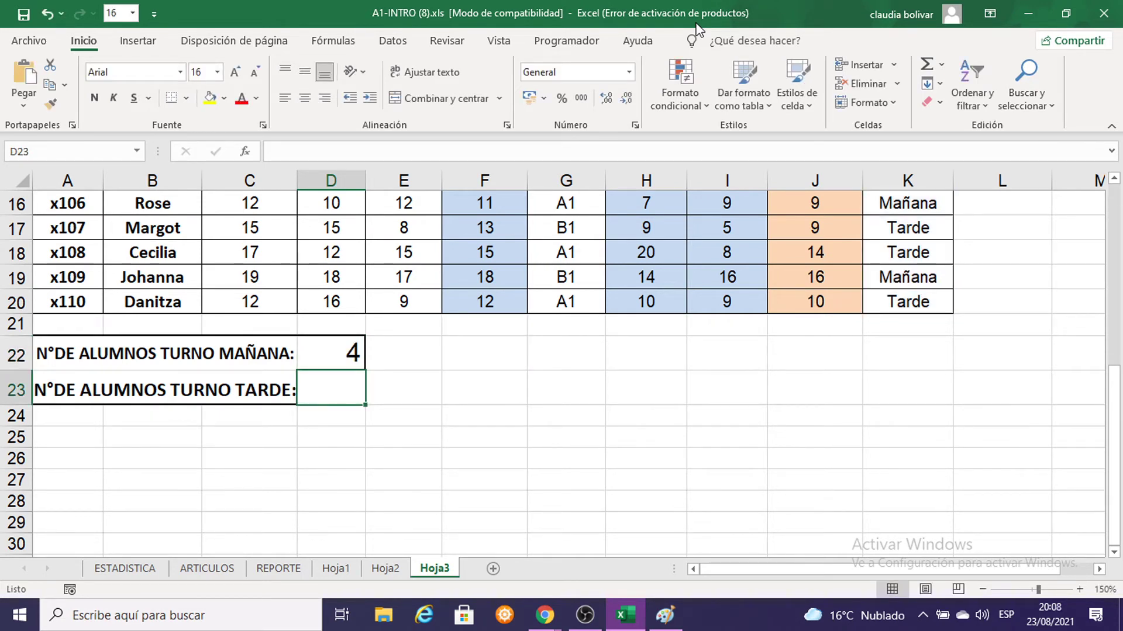
Start =CONTAR.SI( in D23 and paste a capture of it into Paint
{"action": "type", "text": "="}
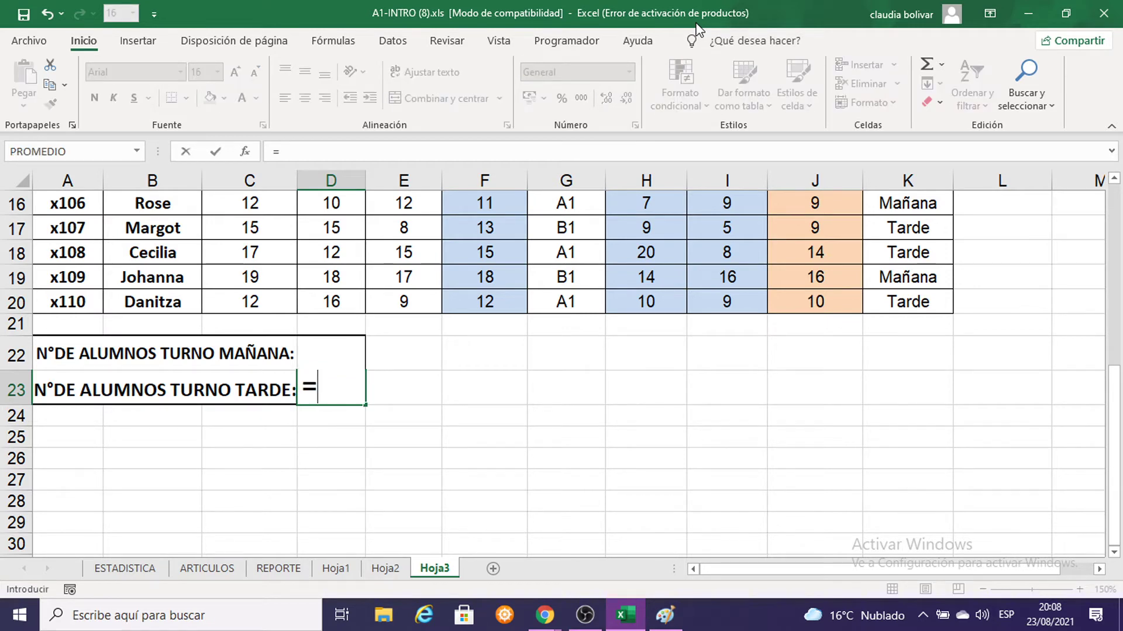
{"action": "type", "text": "CON"}
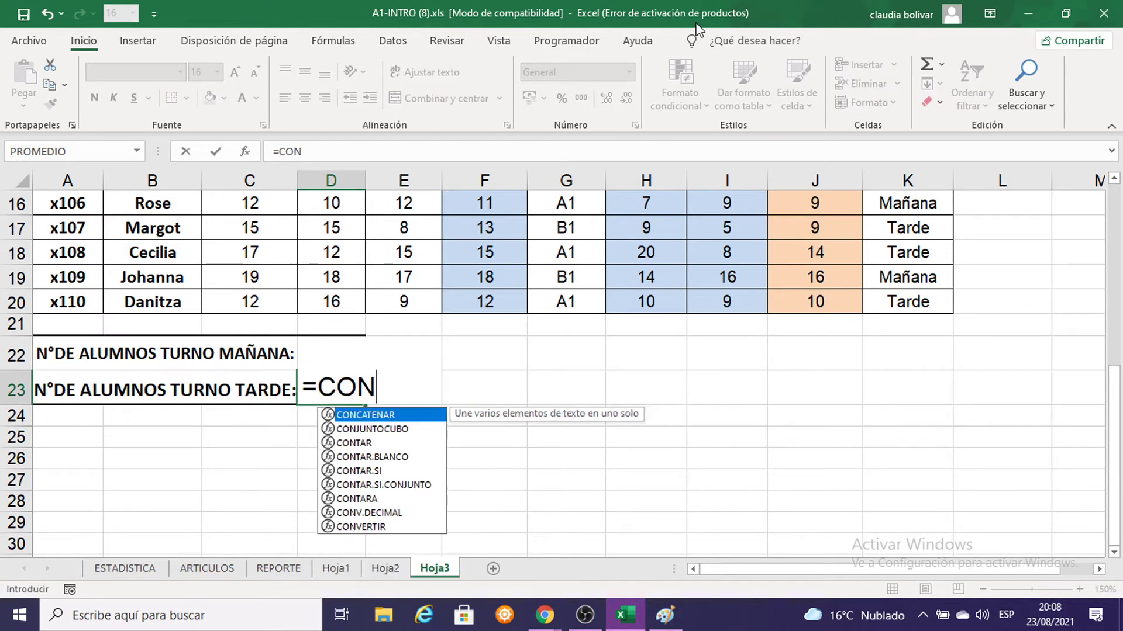
{"action": "type", "text": "TAR.SI"}
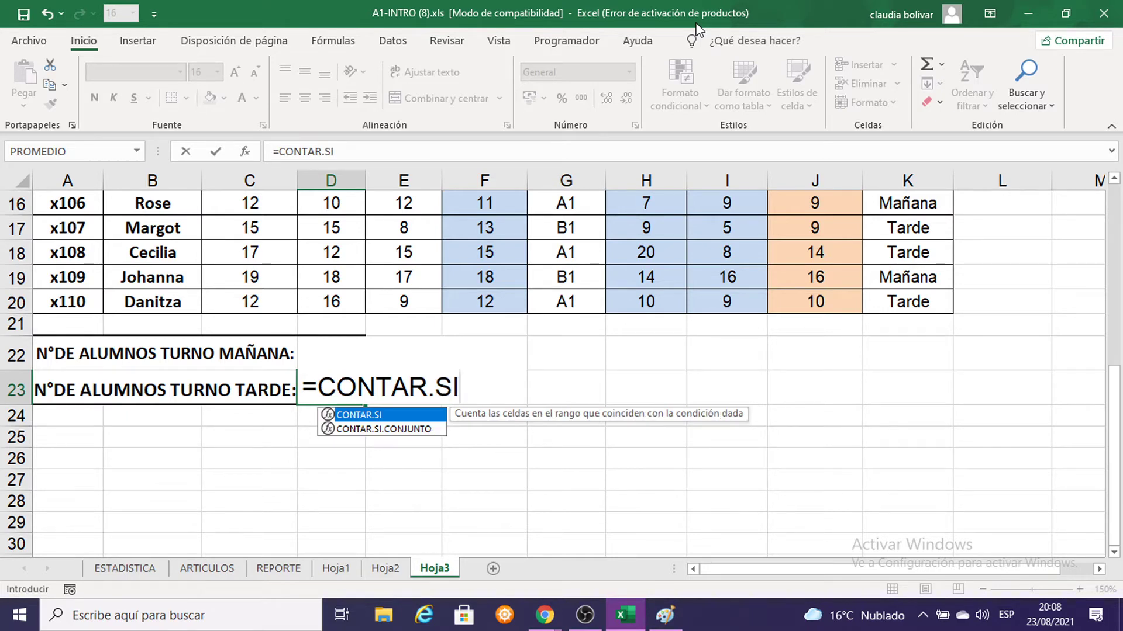
{"action": "type", "text": "("}
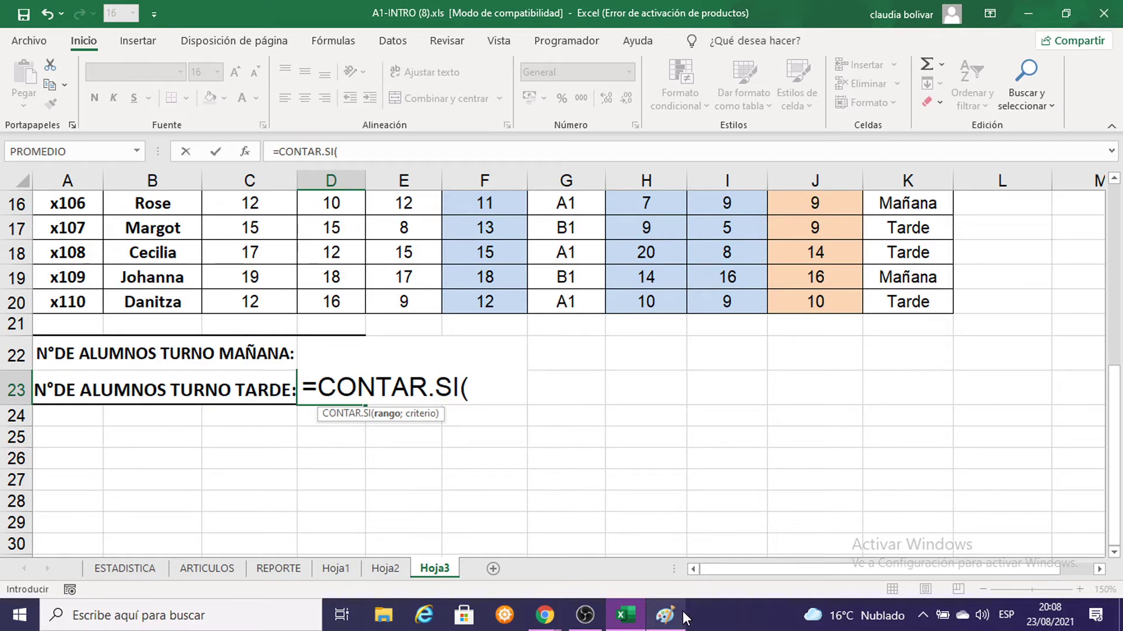
{"action": "left_click", "coordinate": [665, 615]}
{"action": "key", "text": "ctrl+v"}
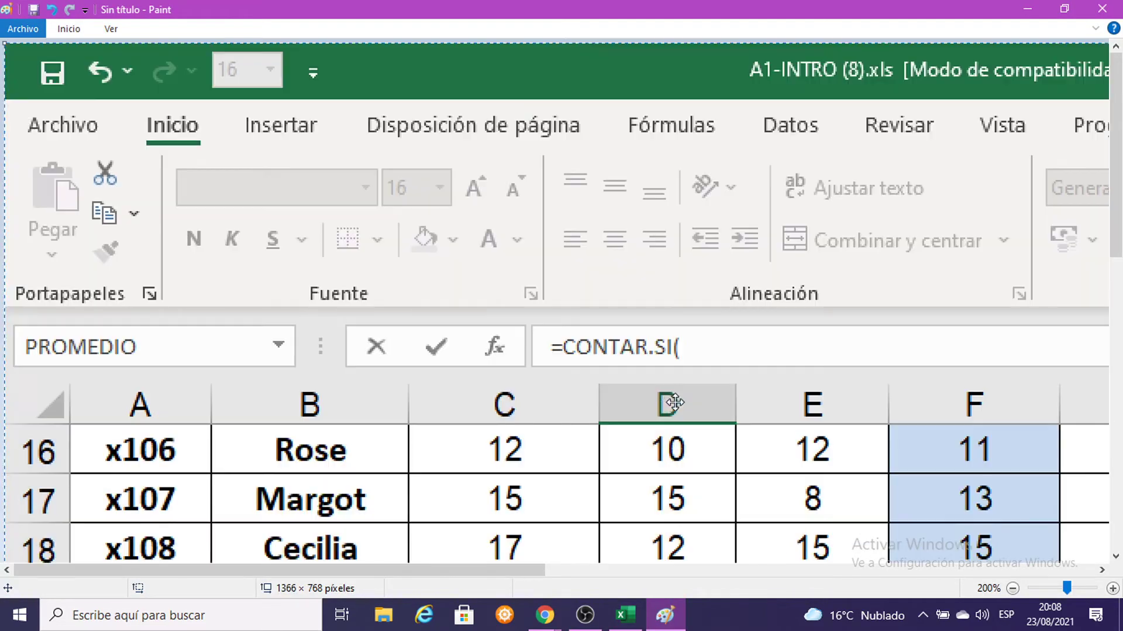
{"action": "left_click_drag", "start_coordinate": [675, 412], "coordinate": [602, 233]}
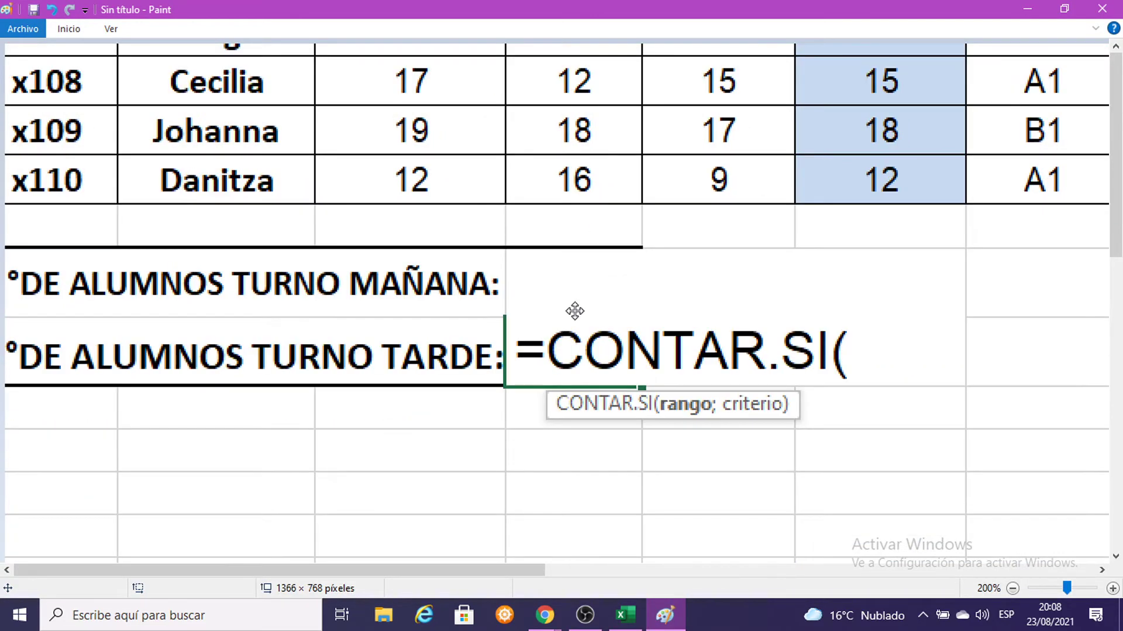
{"action": "left_click", "coordinate": [1027, 9]}
{"action": "scroll", "coordinate": [721, 445], "scroll_direction": "up", "scroll_amount": 2}
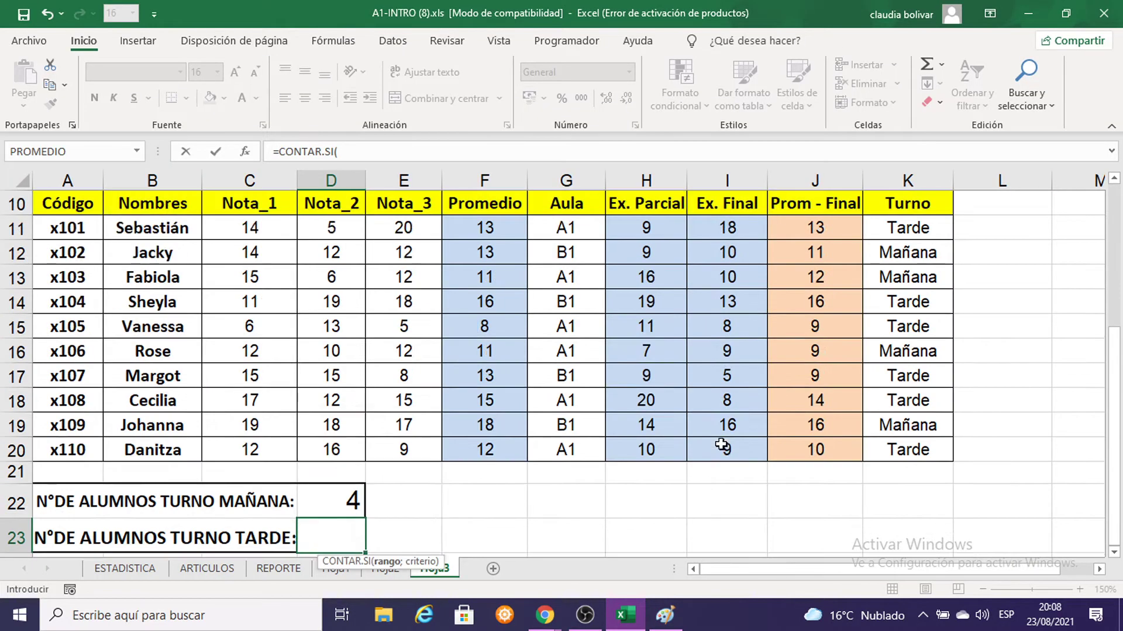
{"action": "scroll", "coordinate": [721, 445], "scroll_direction": "up", "scroll_amount": 1}
Complete D23 as =CONTAR.SI(K11:K20;K18), counting 6 Tarde students
{"action": "mouse_move", "coordinate": [888, 315]}
{"action": "left_mouse_down"}
{"action": "mouse_move", "coordinate": [909, 375]}
{"action": "mouse_move", "coordinate": [910, 452]}
{"action": "left_mouse_up"}
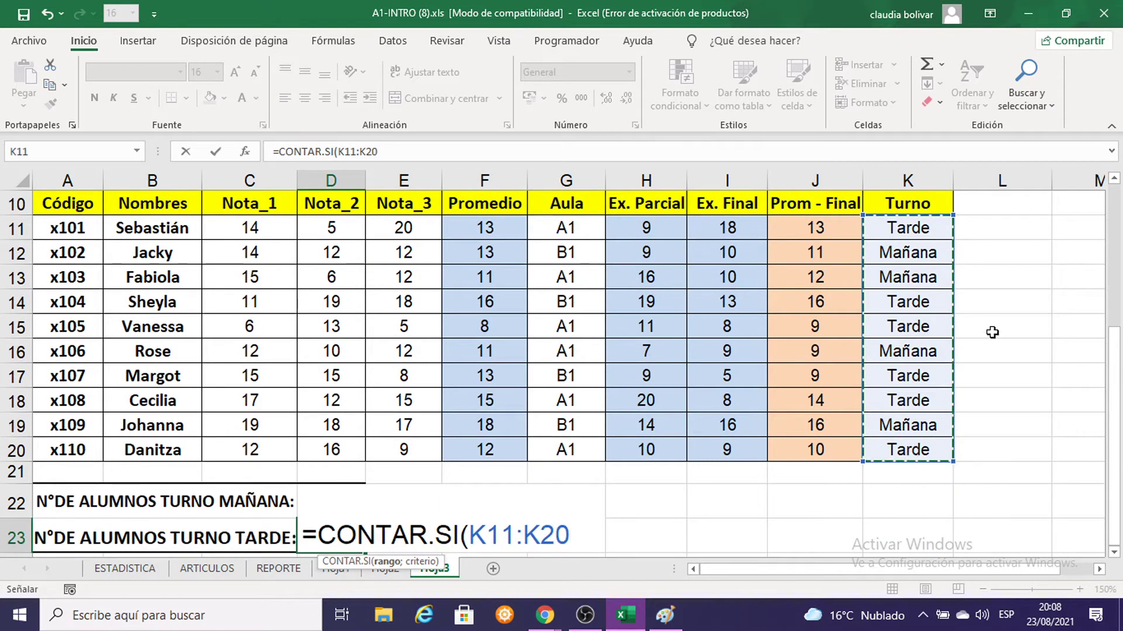
{"action": "scroll", "coordinate": [992, 328], "scroll_direction": "down", "scroll_amount": 1}
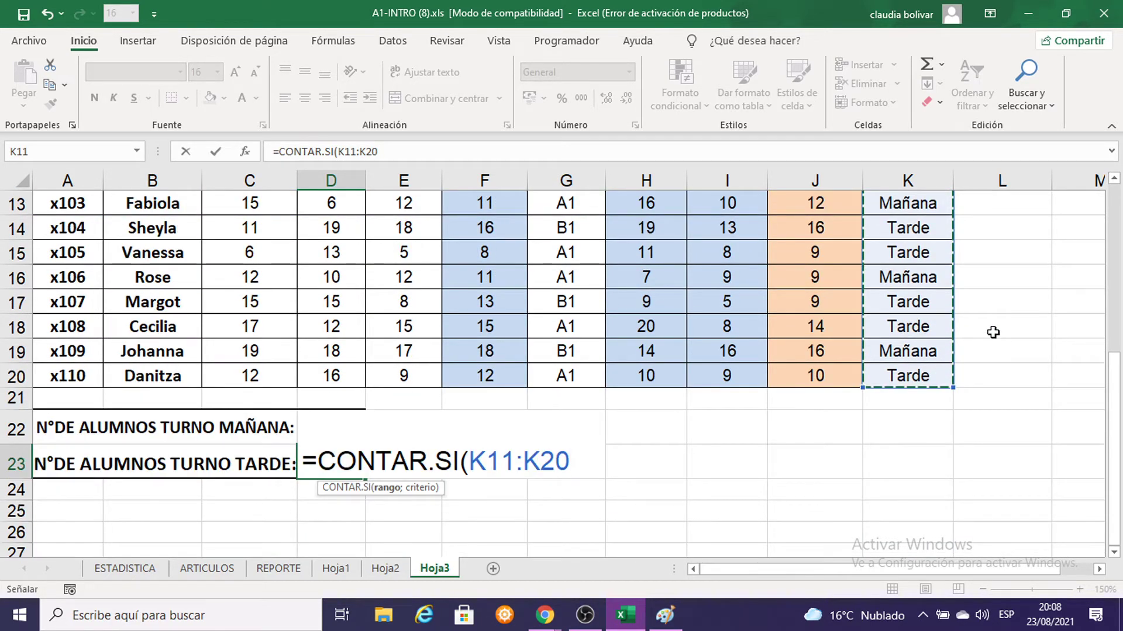
{"action": "type", "text": ";"}
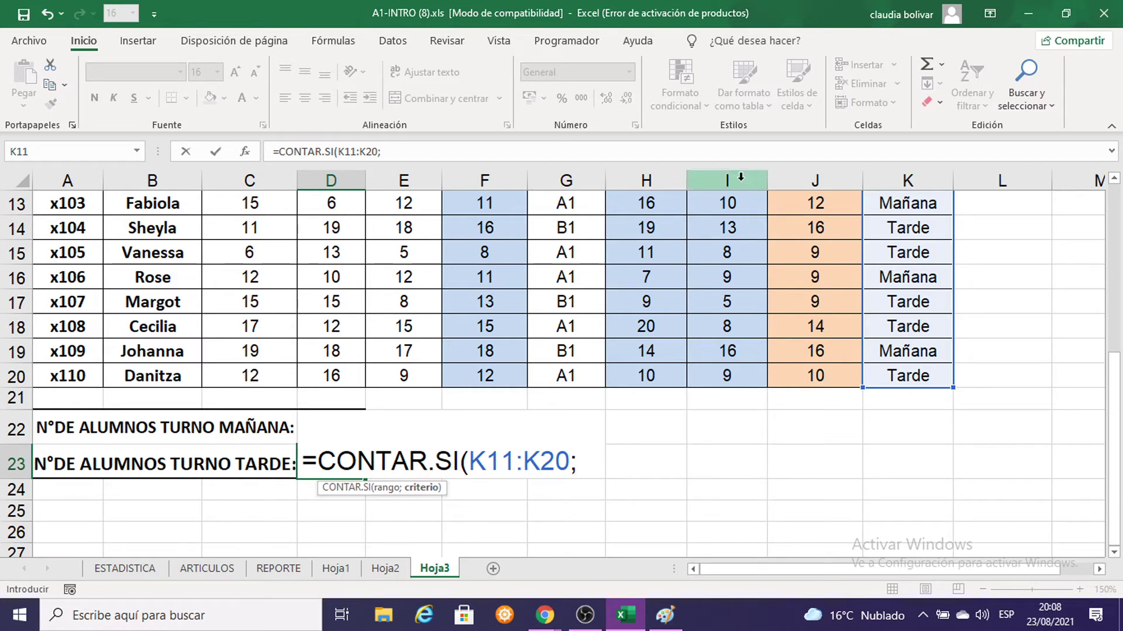
{"action": "left_click", "coordinate": [906, 255]}
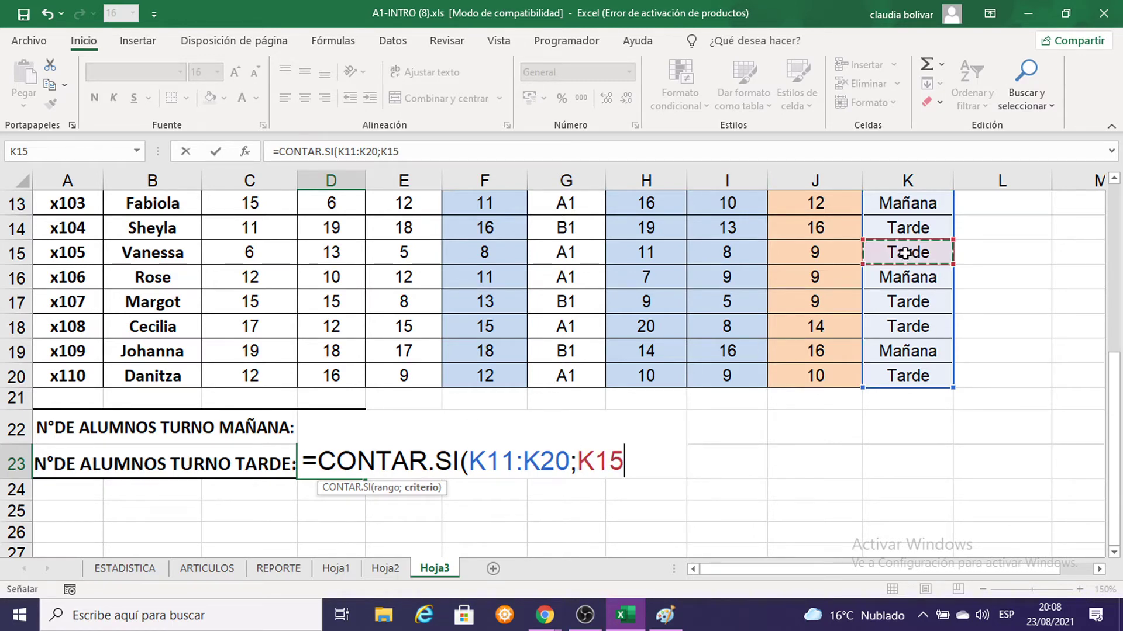
{"action": "left_click", "coordinate": [926, 304]}
{"action": "left_click", "coordinate": [932, 331]}
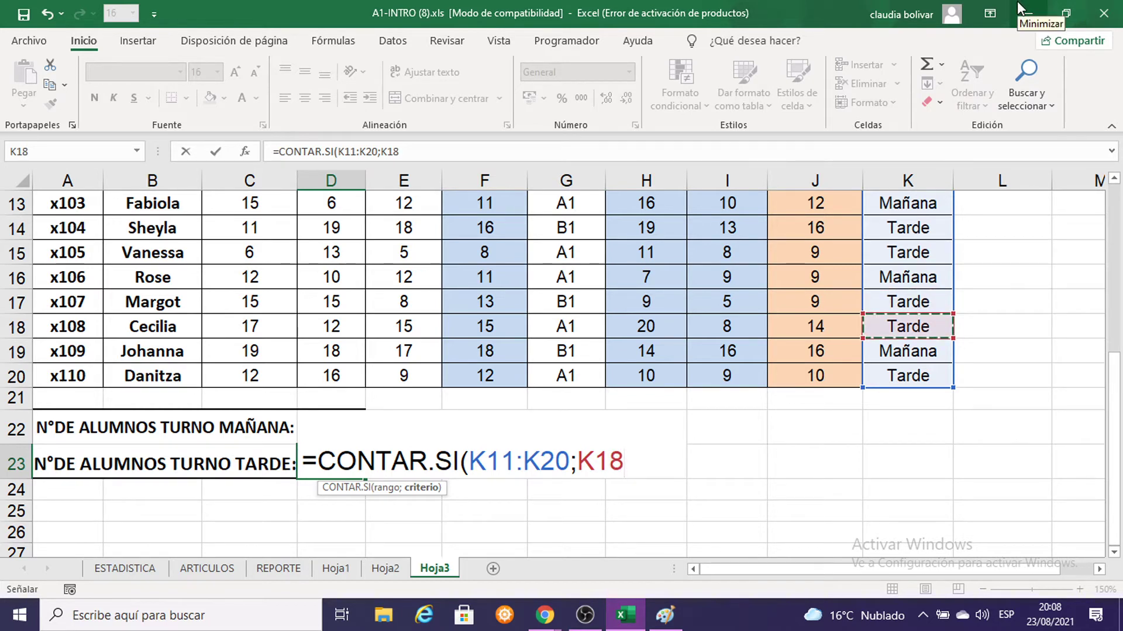
{"action": "type", "text": ")"}
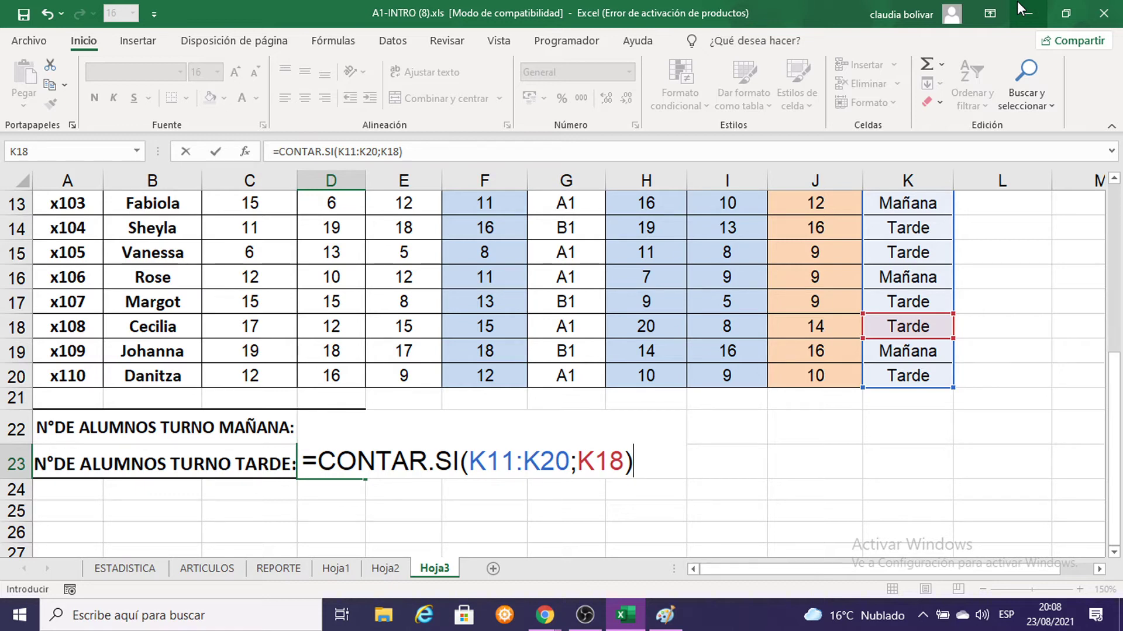
{"action": "key", "text": "Return"}
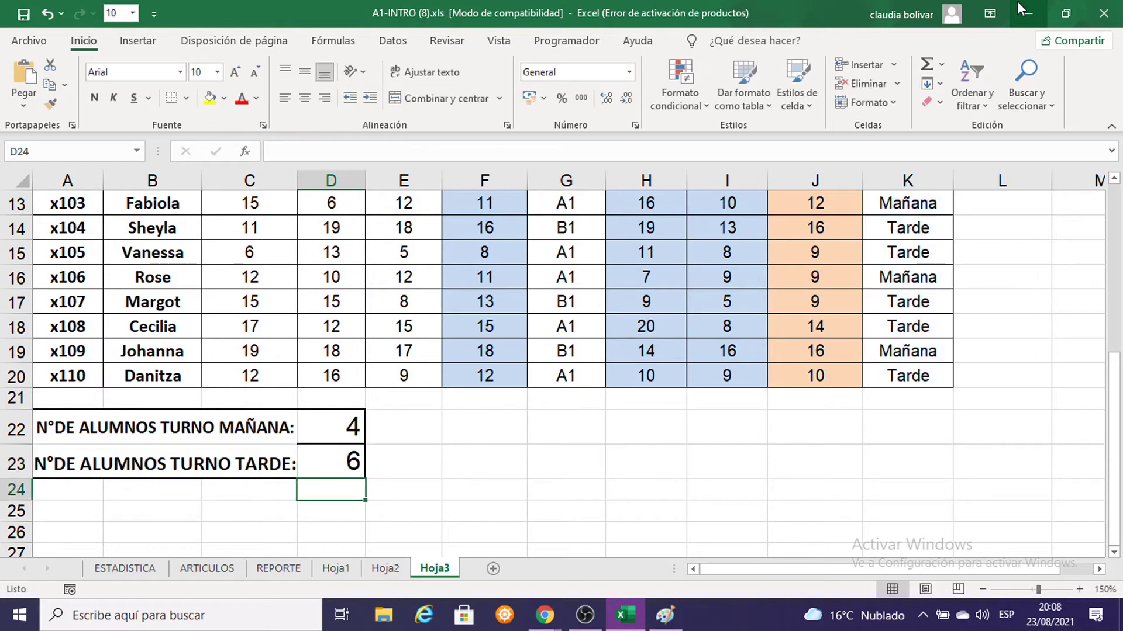
{"action": "scroll", "coordinate": [637, 234], "scroll_direction": "up", "scroll_amount": 3}
{"action": "scroll", "coordinate": [620, 289], "scroll_direction": "down", "scroll_amount": 1}
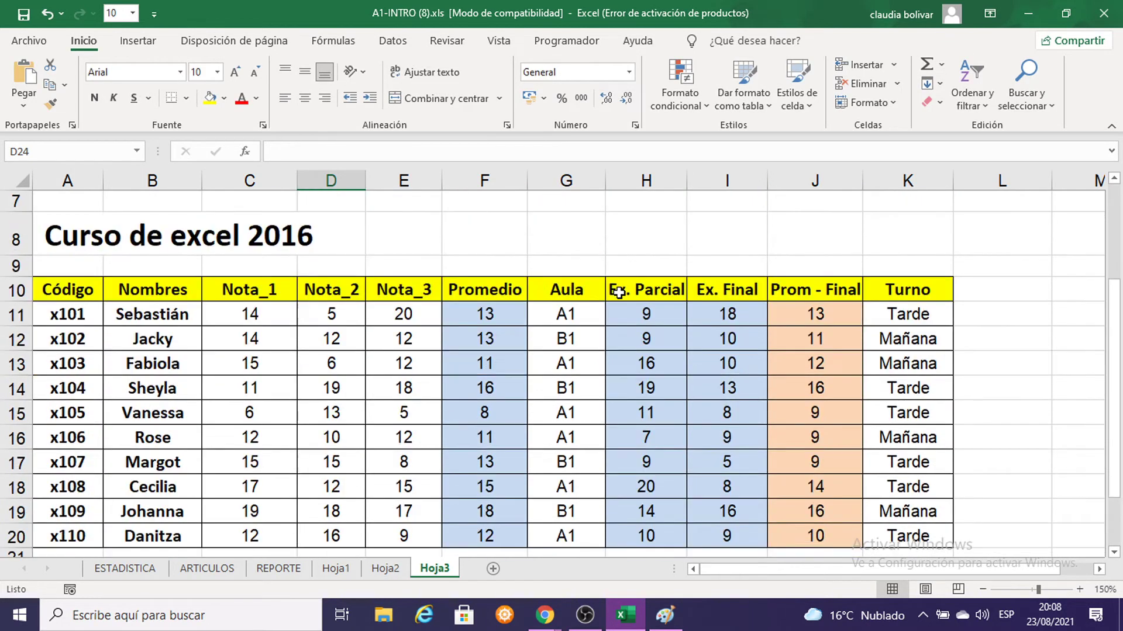
{"action": "left_click_drag", "start_coordinate": [248, 310], "coordinate": [565, 450]}
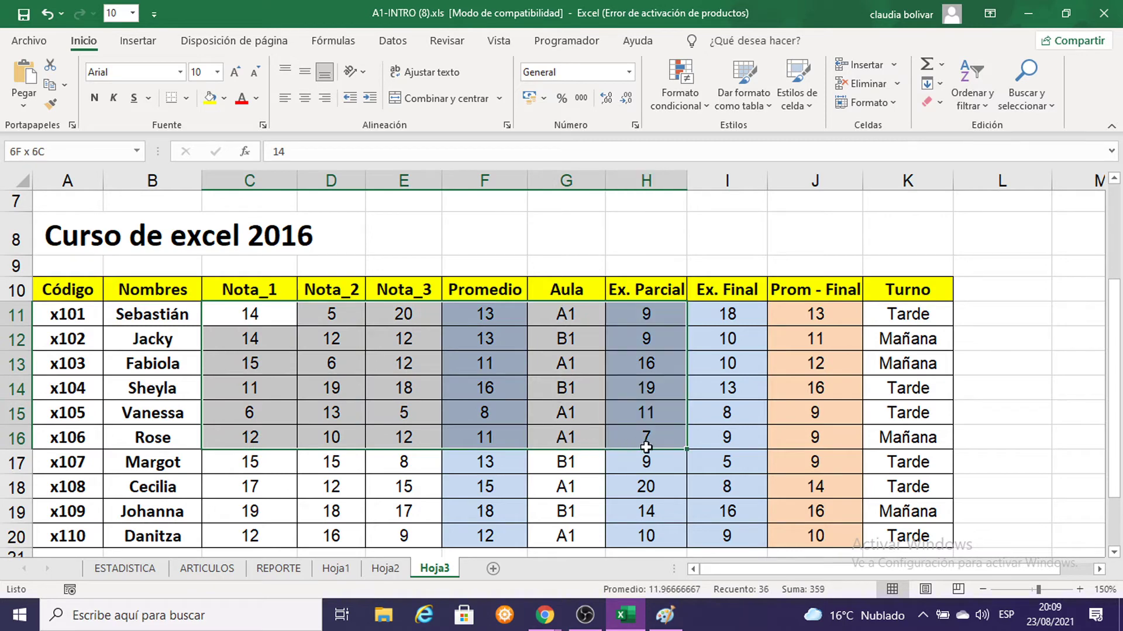
{"action": "left_click_drag", "start_coordinate": [565, 451], "coordinate": [503, 444]}
{"action": "scroll", "coordinate": [515, 453], "scroll_direction": "down", "scroll_amount": 1}
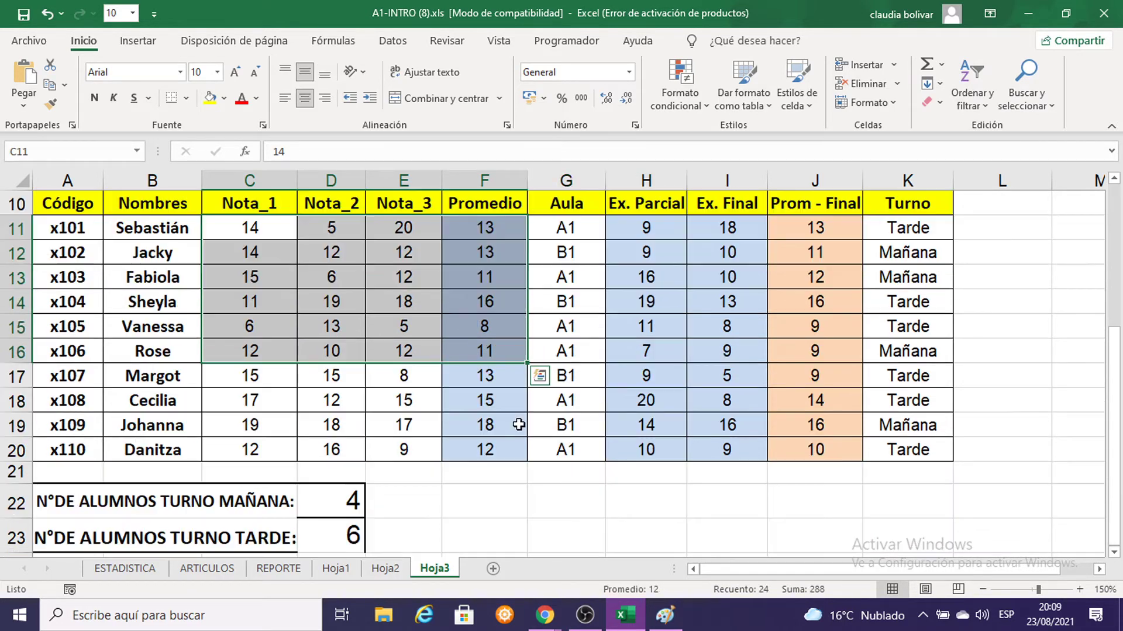
{"action": "left_click", "coordinate": [570, 350]}
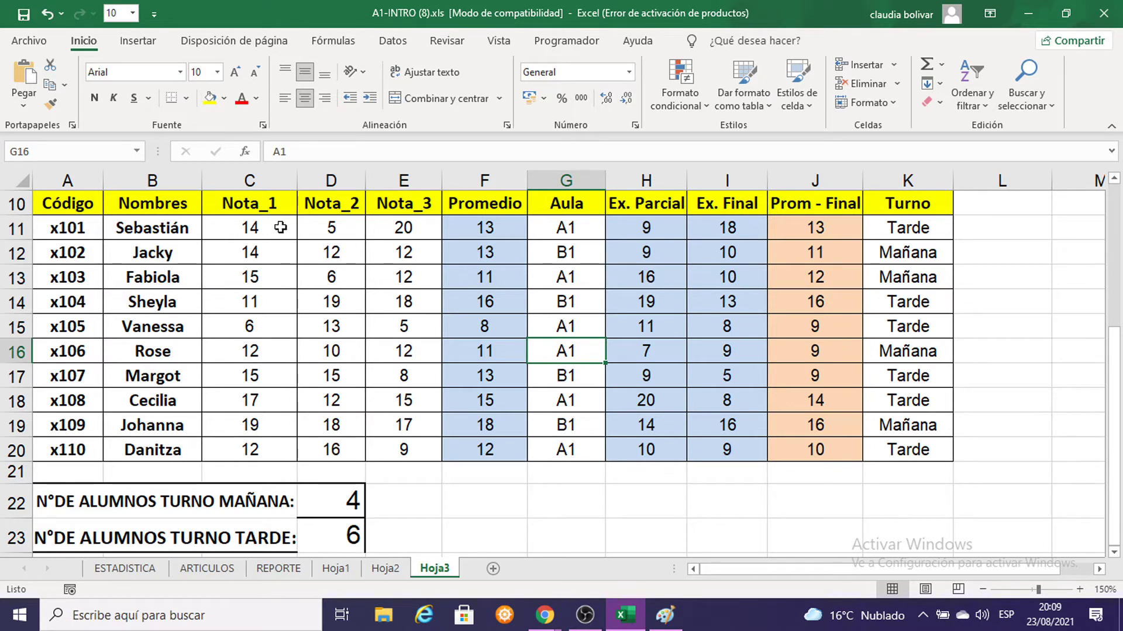
{"action": "left_click", "coordinate": [385, 616]}
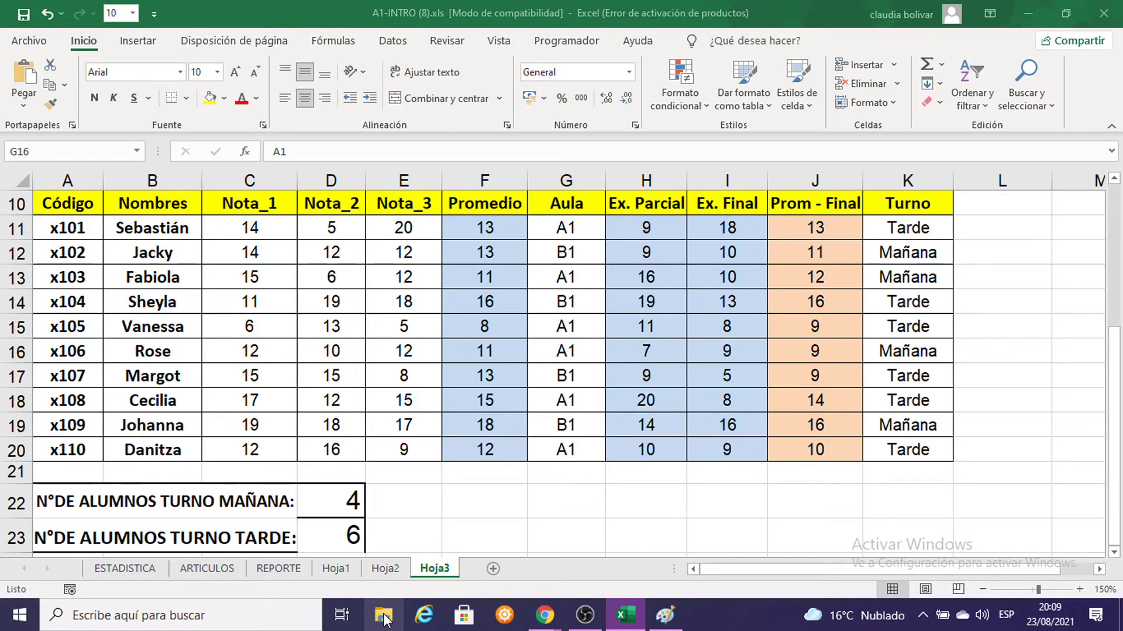
Open TECLADO 2.jpg from the Escritorio folder in File Explorer so it displays in Paint
{"action": "left_click", "coordinate": [384, 616]}
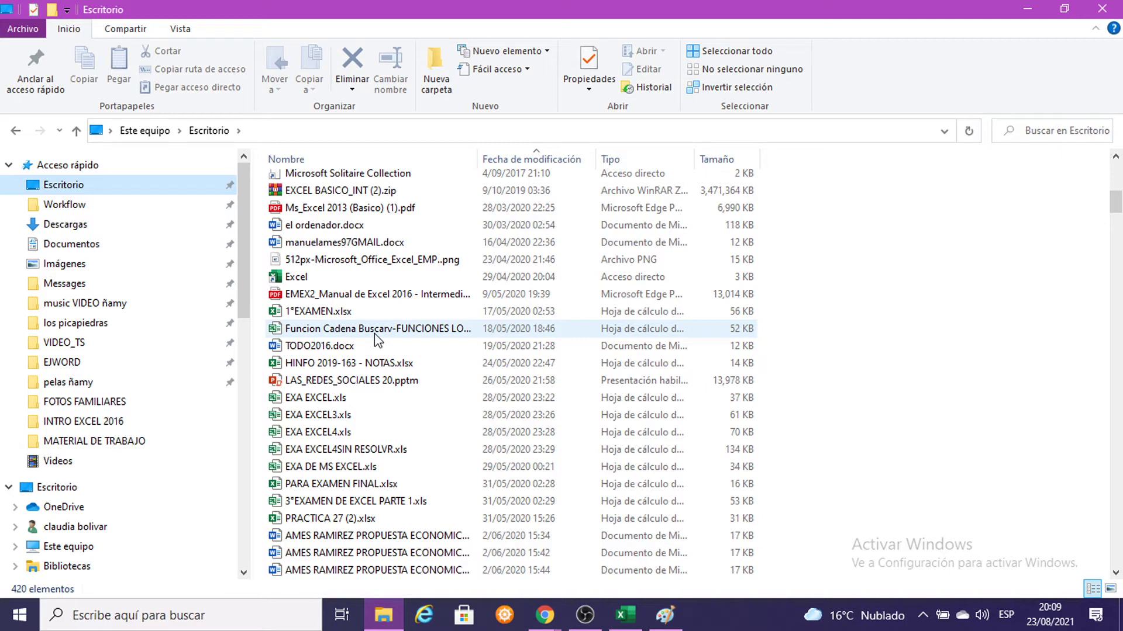
{"action": "scroll", "coordinate": [374, 333], "scroll_direction": "down", "scroll_amount": 20}
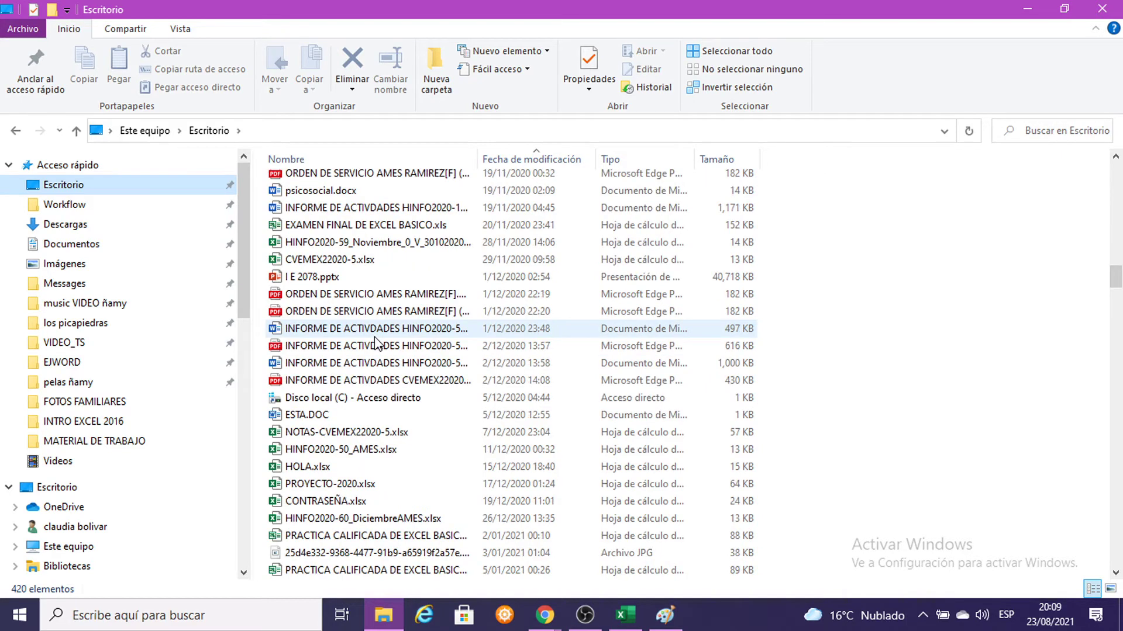
{"action": "scroll", "coordinate": [374, 337], "scroll_direction": "down", "scroll_amount": 7}
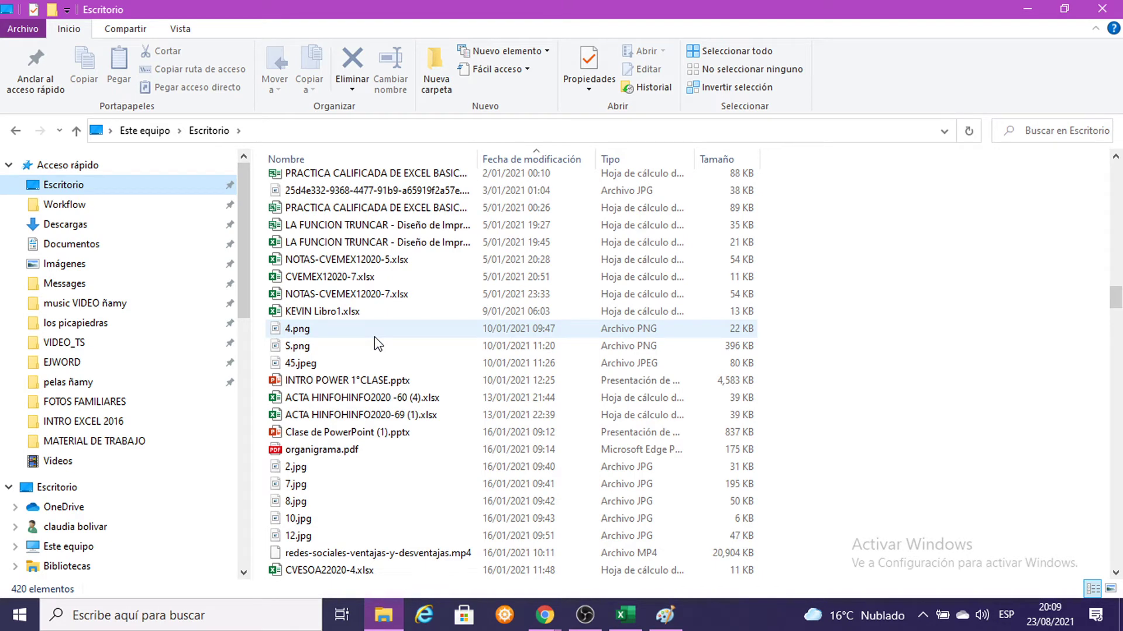
{"action": "scroll", "coordinate": [374, 336], "scroll_direction": "down", "scroll_amount": 3}
{"action": "double_click", "coordinate": [327, 519]}
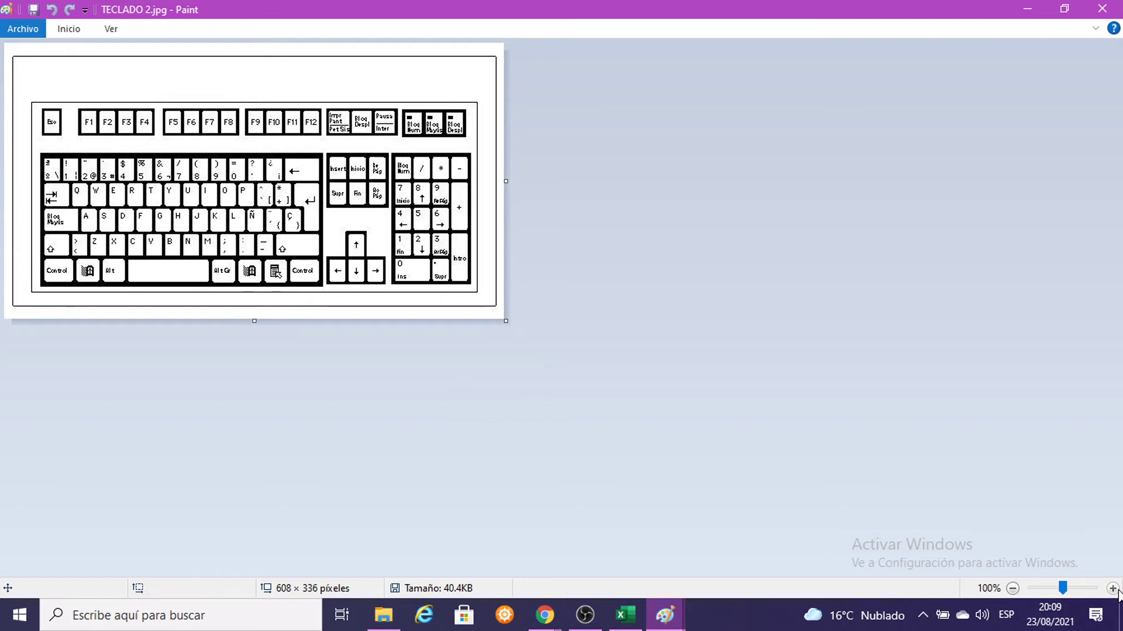
Zoom the keyboard picture to 200% and bring up the taskbar options
{"action": "left_click", "coordinate": [1114, 589]}
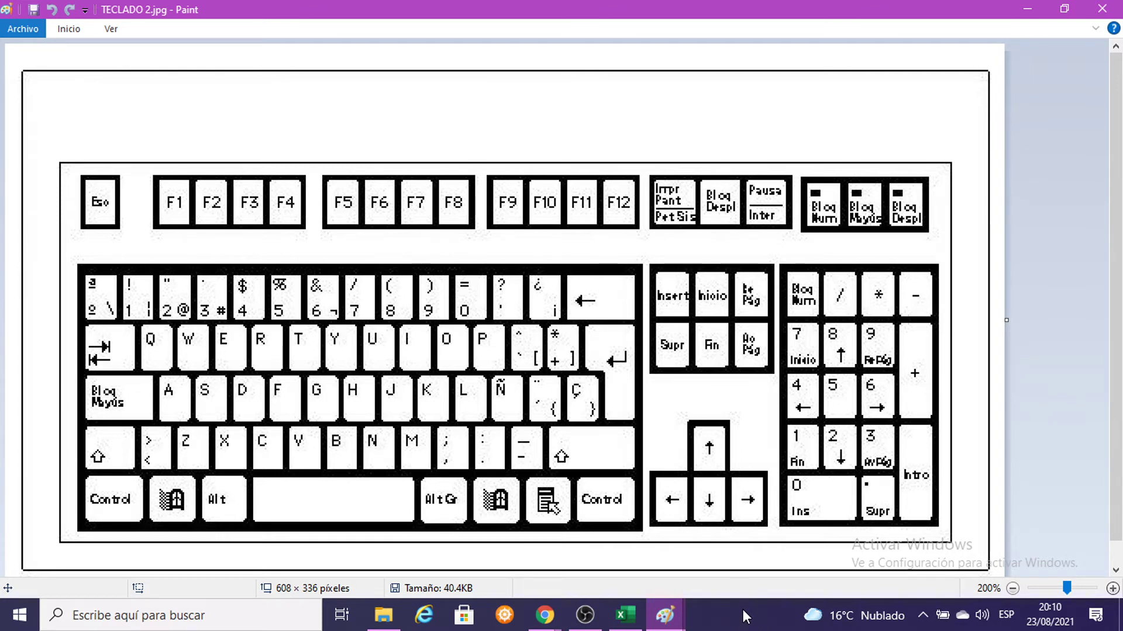
{"action": "right_click", "coordinate": [744, 612]}
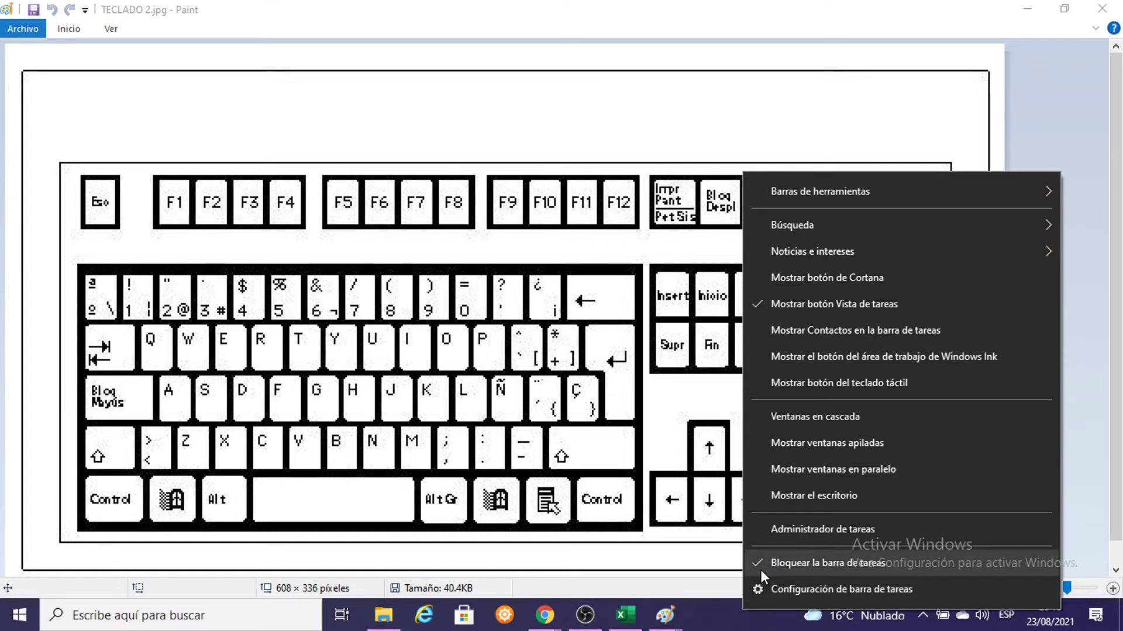
Paste the enlarged keyboard capture into the 'Sin título' Paint canvas and drag it into place
{"action": "left_click", "coordinate": [666, 629]}
{"action": "left_click", "coordinate": [629, 561]}
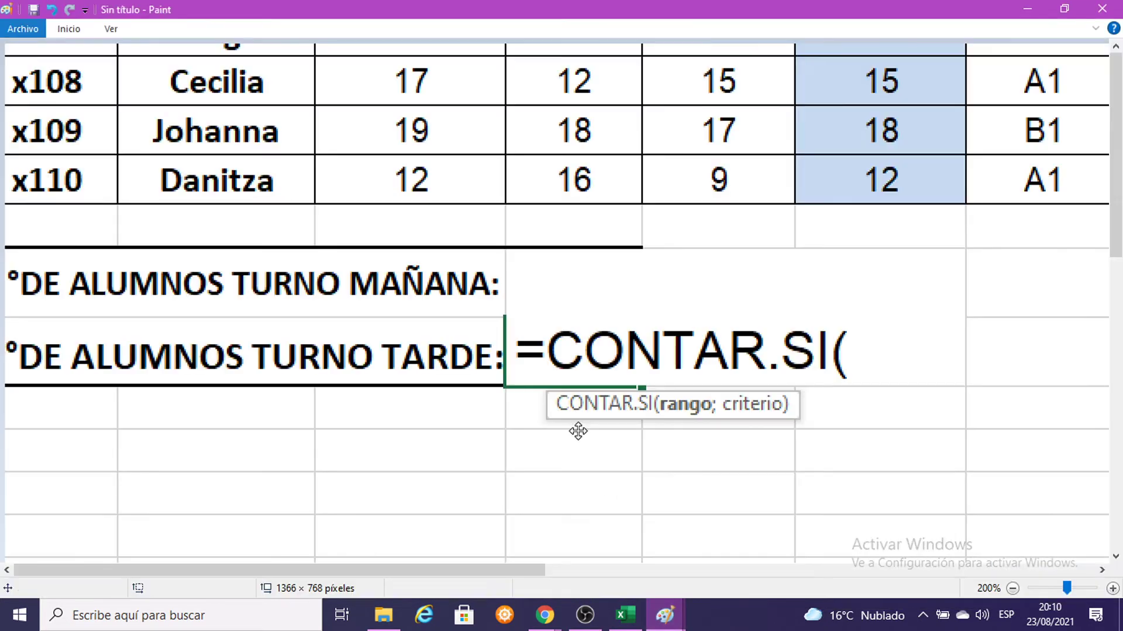
{"action": "key", "text": "ctrl+v"}
{"action": "left_click_drag", "start_coordinate": [605, 443], "coordinate": [555, 31]}
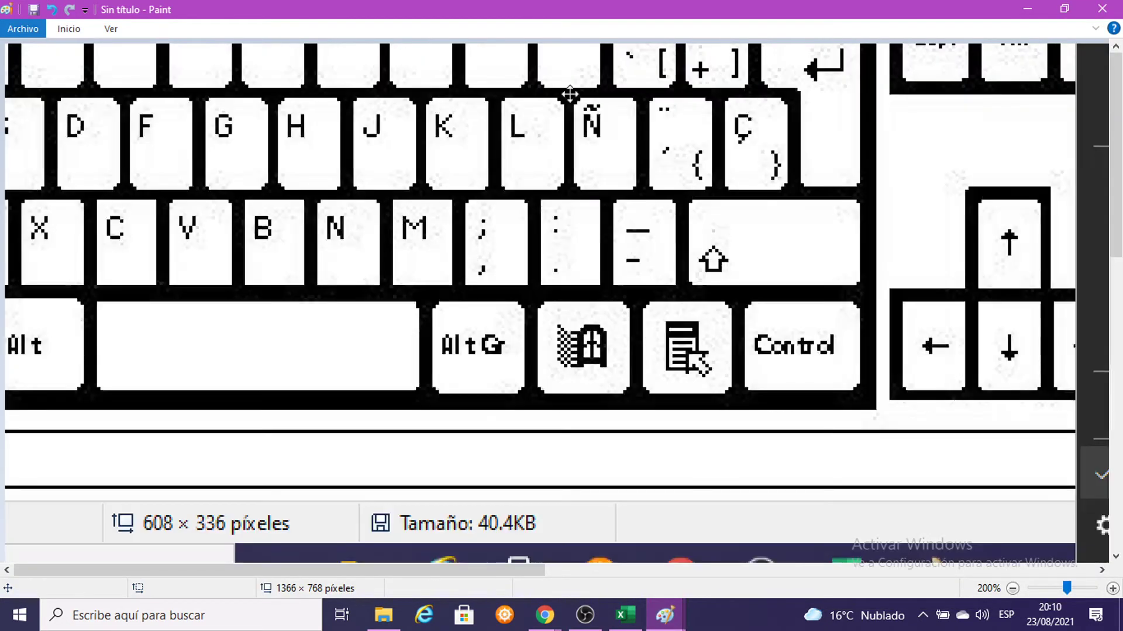
{"action": "left_click_drag", "start_coordinate": [893, 314], "coordinate": [589, 383]}
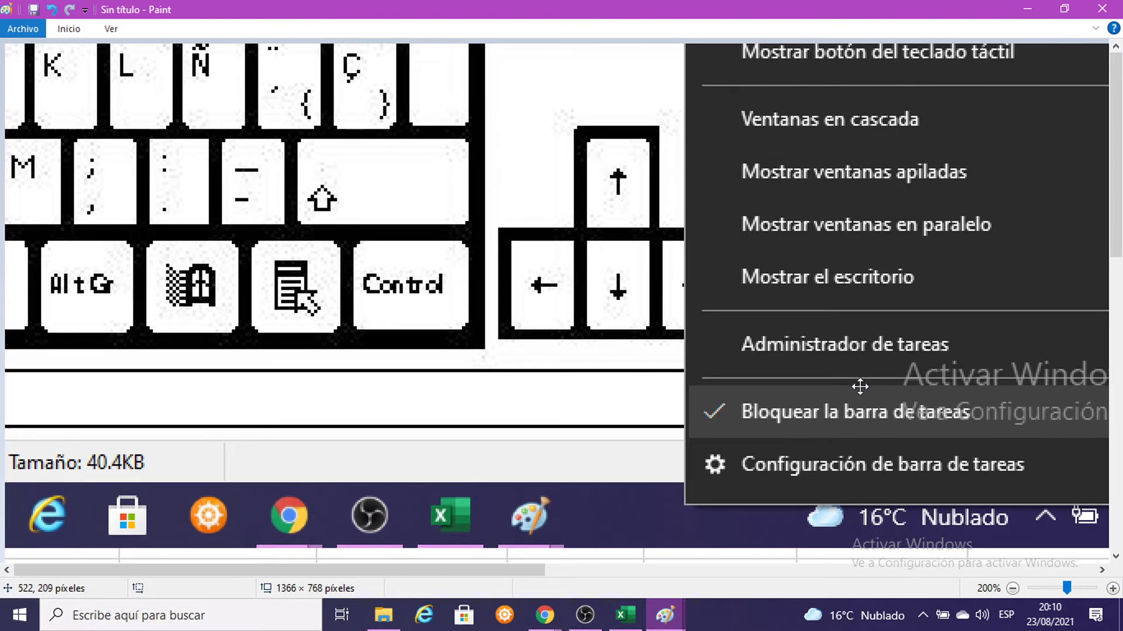
Nudge the pasted capture up and left, then bring the TECLADO 2.jpg window back
{"action": "left_click_drag", "start_coordinate": [875, 405], "coordinate": [829, 363]}
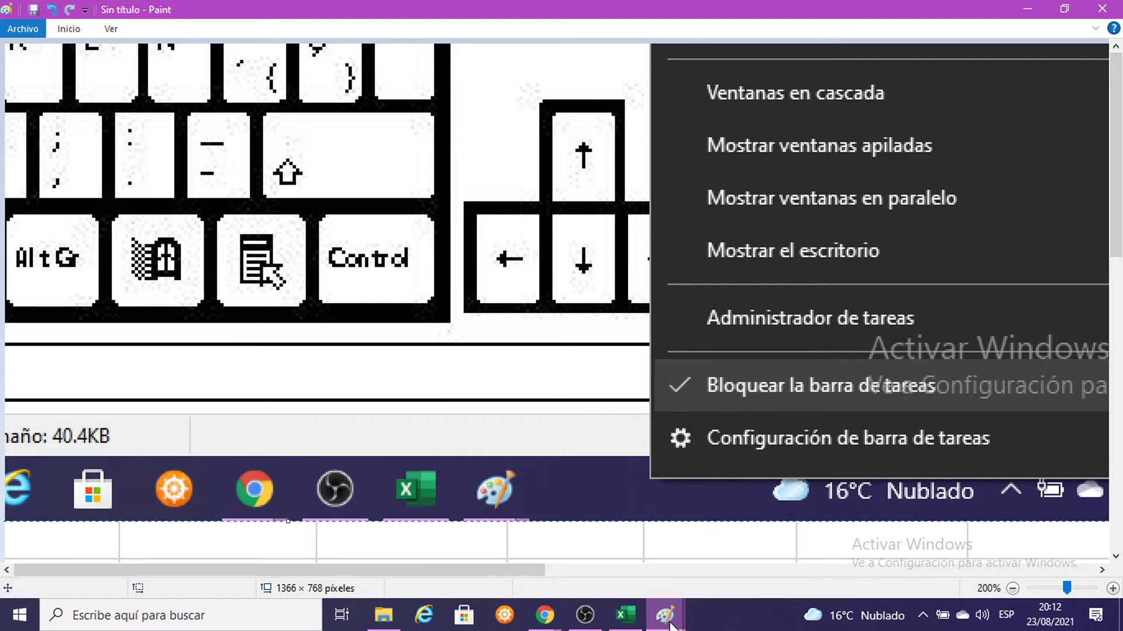
{"action": "mouse_move", "coordinate": [664, 615]}
{"action": "left_click", "coordinate": [760, 527]}
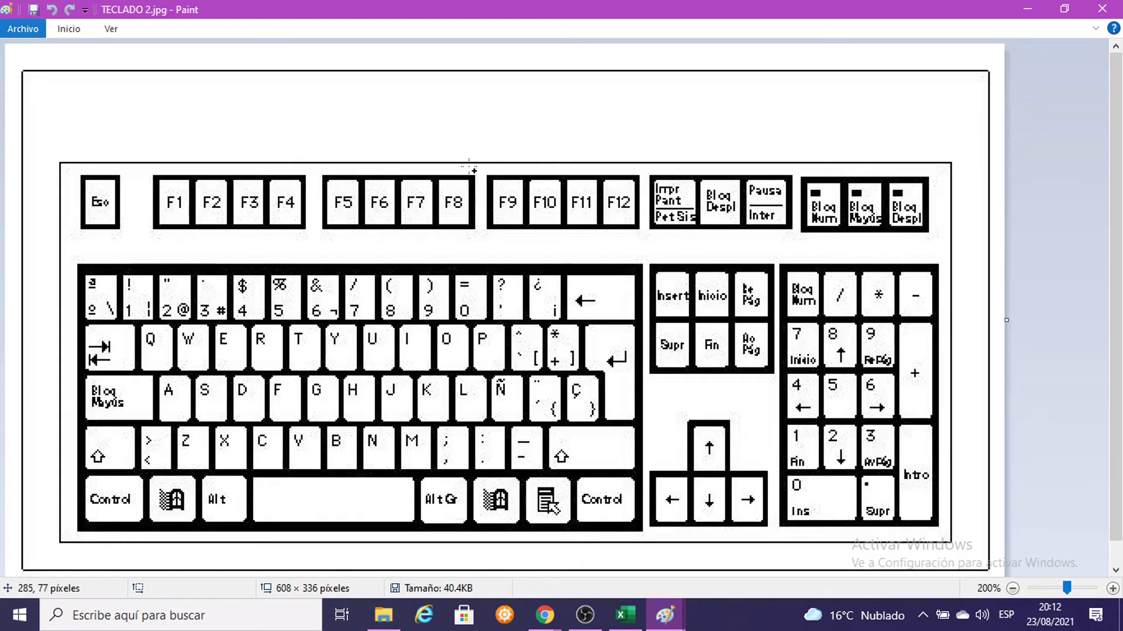
Check the class video call via the Google Calendar and Meet tabs, then return to the Excel workbook
{"action": "left_click", "coordinate": [544, 615]}
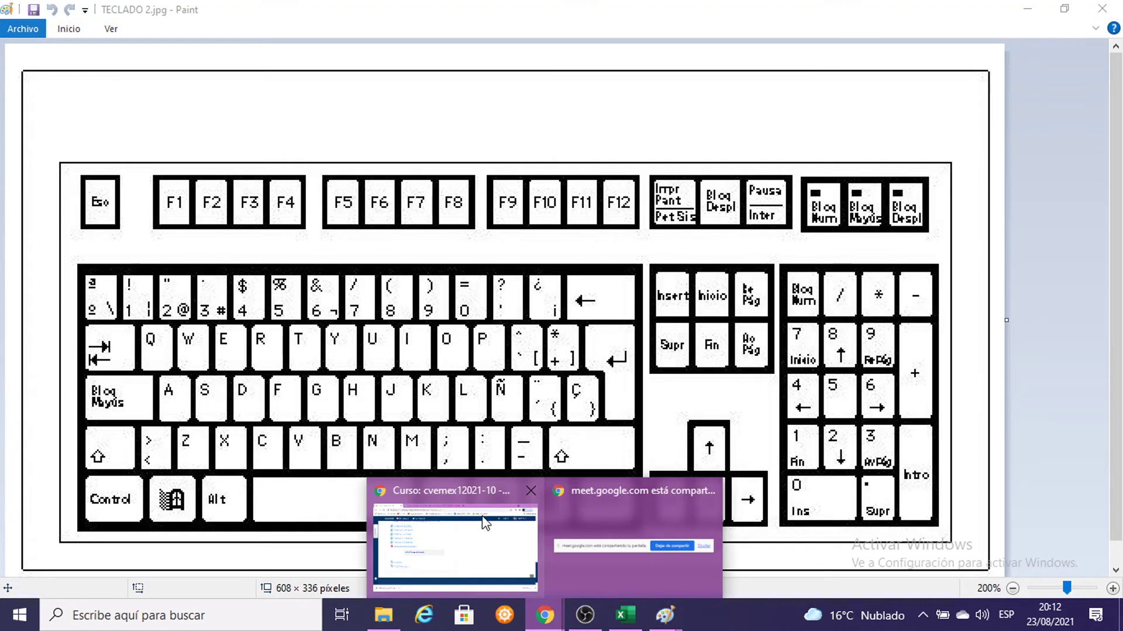
{"action": "left_click", "coordinate": [483, 522]}
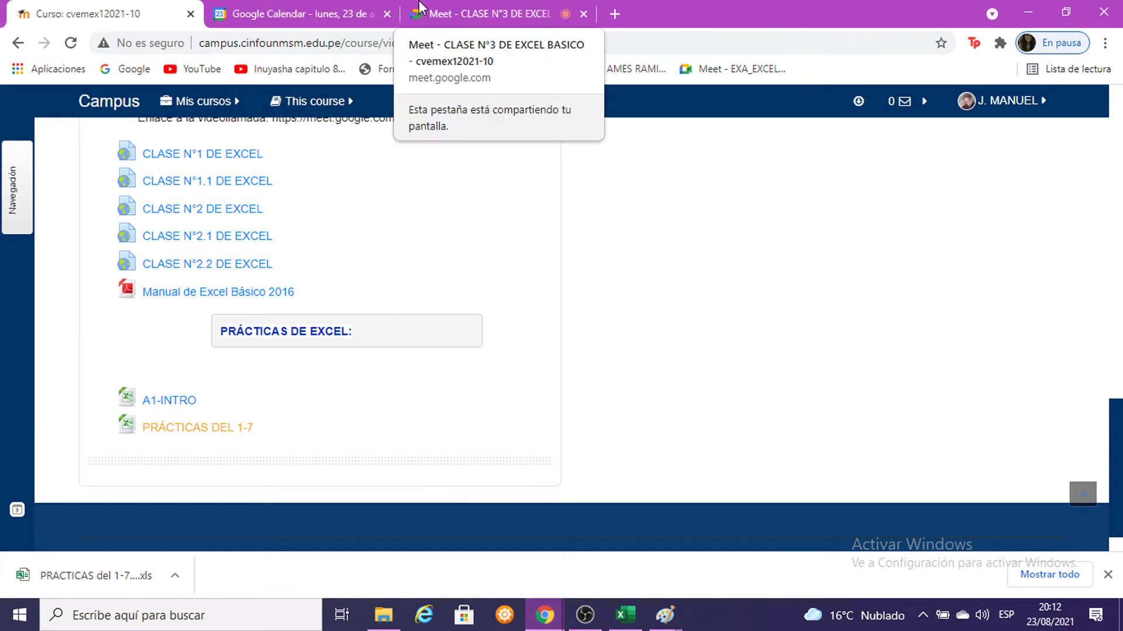
{"action": "left_click", "coordinate": [308, 11]}
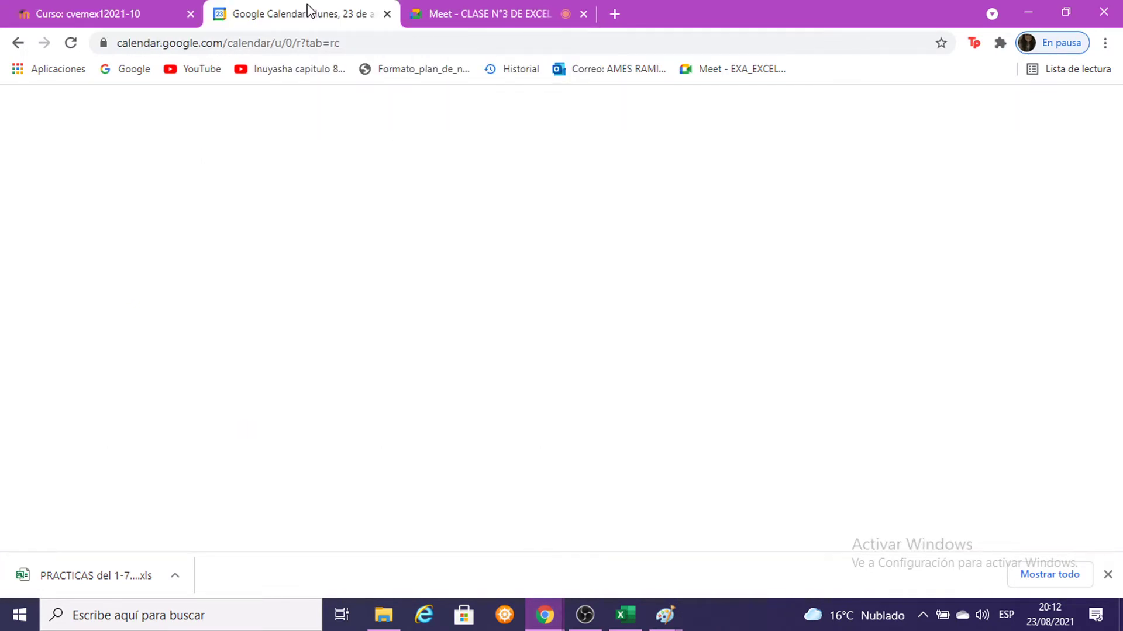
{"action": "left_click", "coordinate": [459, 13]}
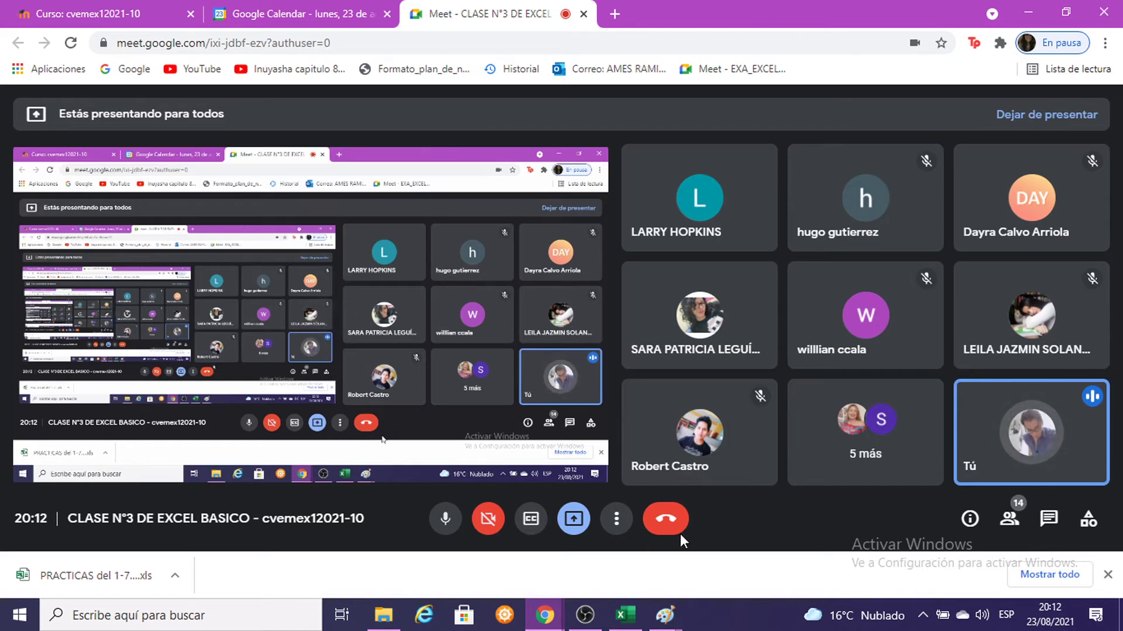
{"action": "left_click", "coordinate": [625, 615]}
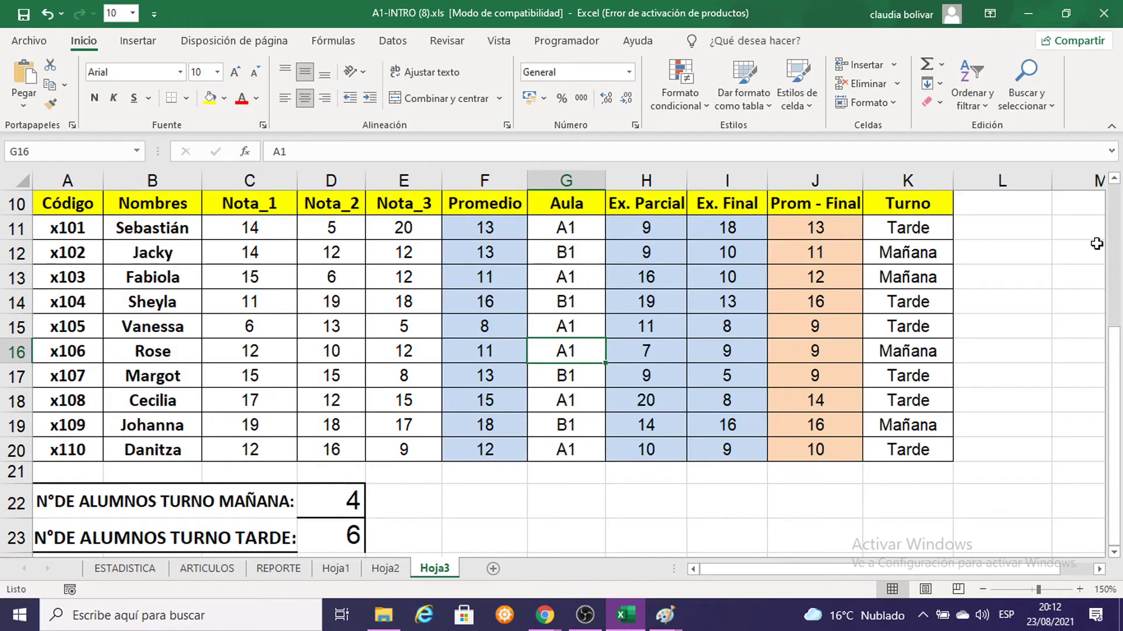
Rewrite D22 as =CONTAR.SI(K11:K20;K13), replacing the old K19 criterion with K13
{"action": "double_click", "coordinate": [324, 504]}
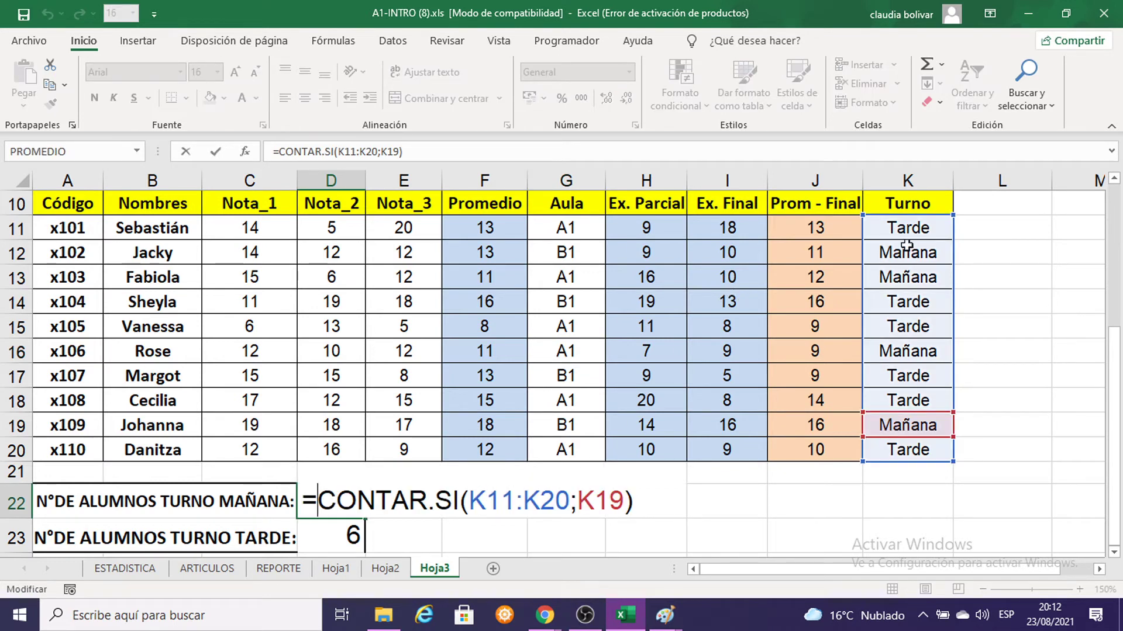
{"action": "left_click_drag", "start_coordinate": [578, 498], "coordinate": [634, 500]}
{"action": "key", "text": "BackSpace"}
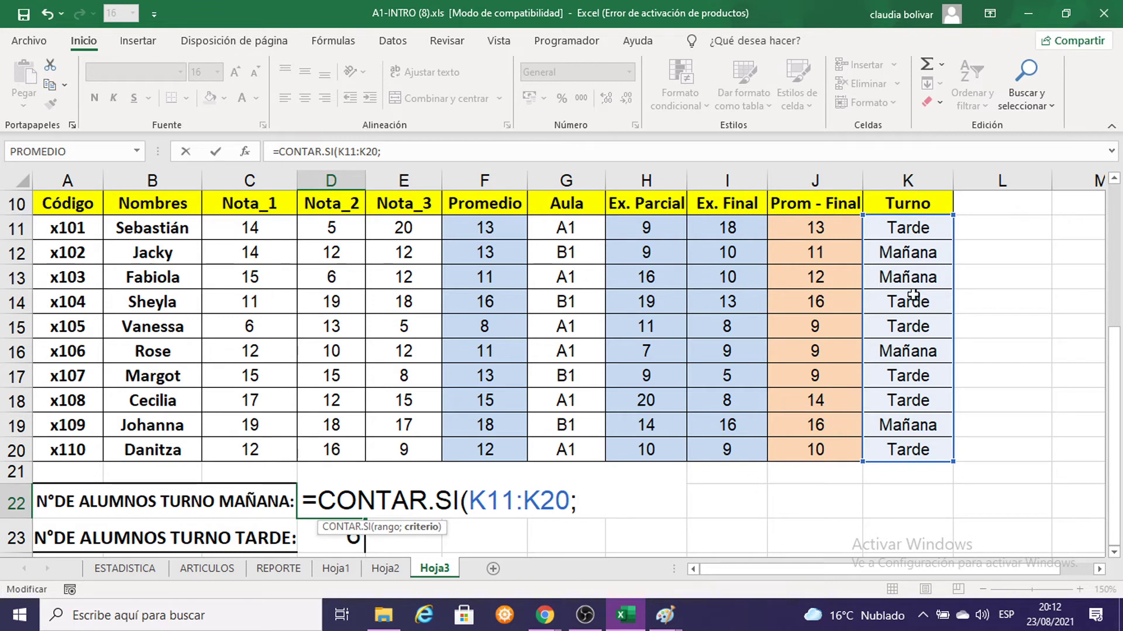
{"action": "left_click", "coordinate": [931, 351]}
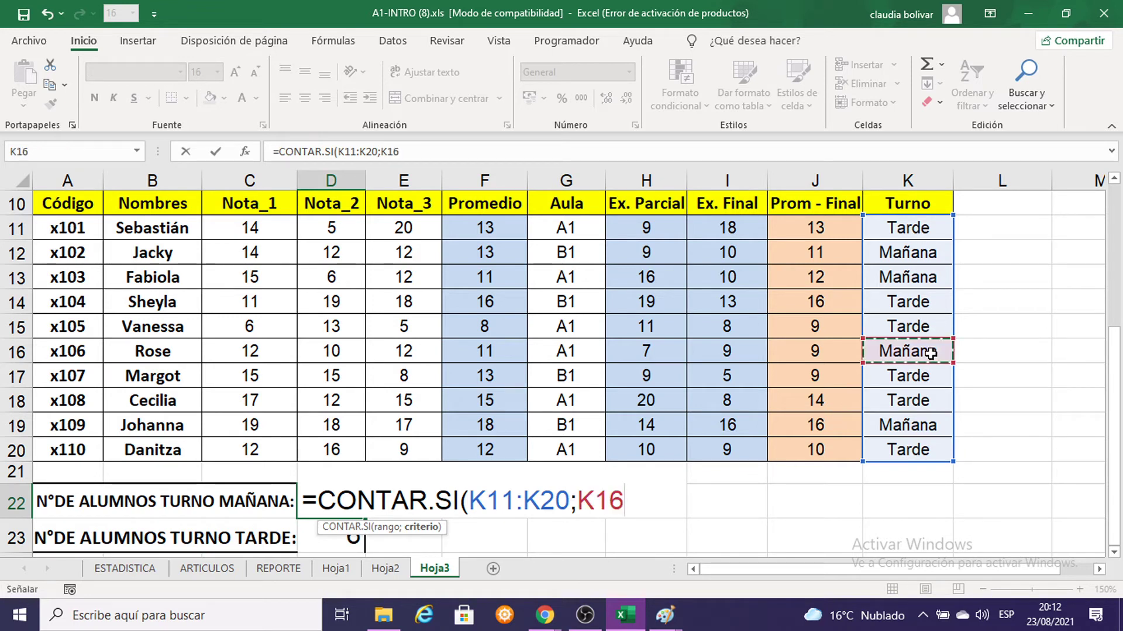
{"action": "left_click", "coordinate": [933, 277]}
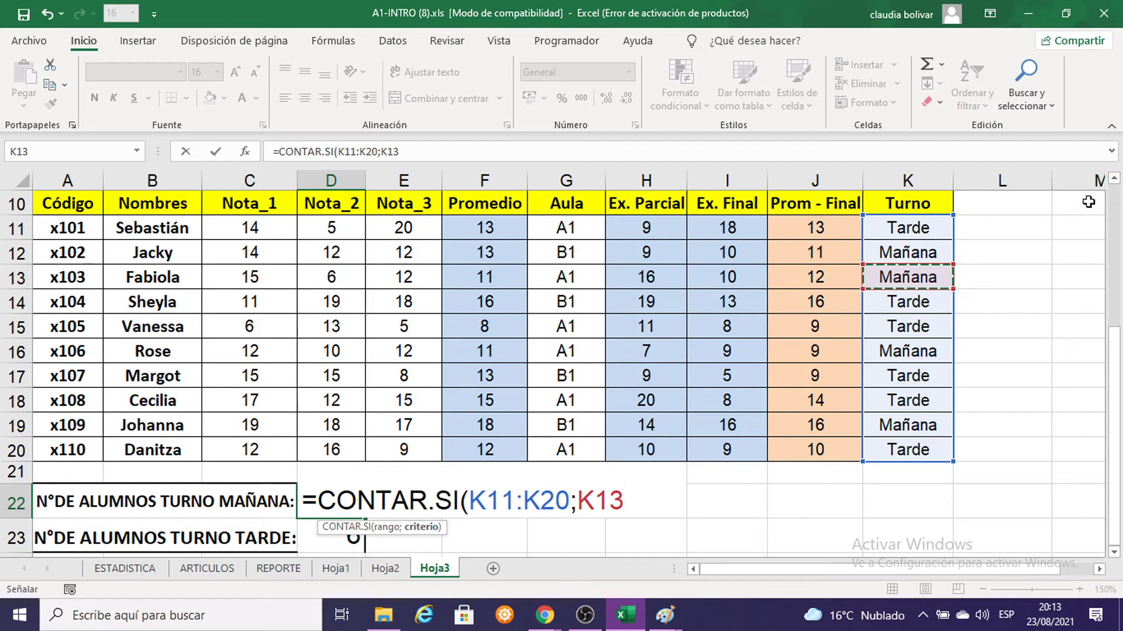
{"action": "type", "text": ")"}
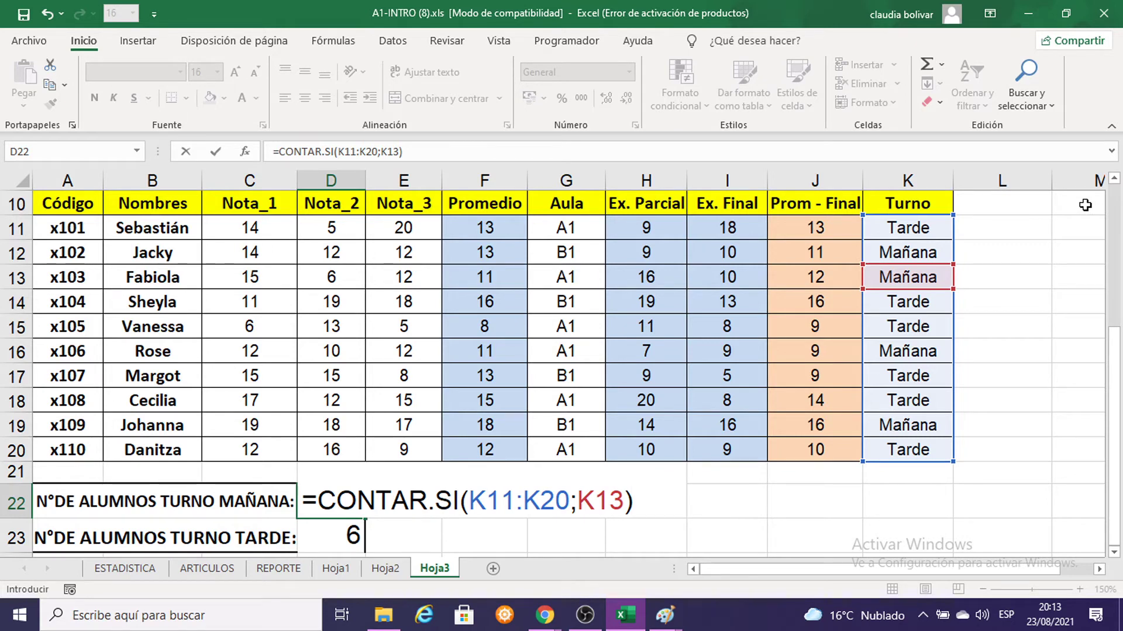
{"action": "key", "text": "Return"}
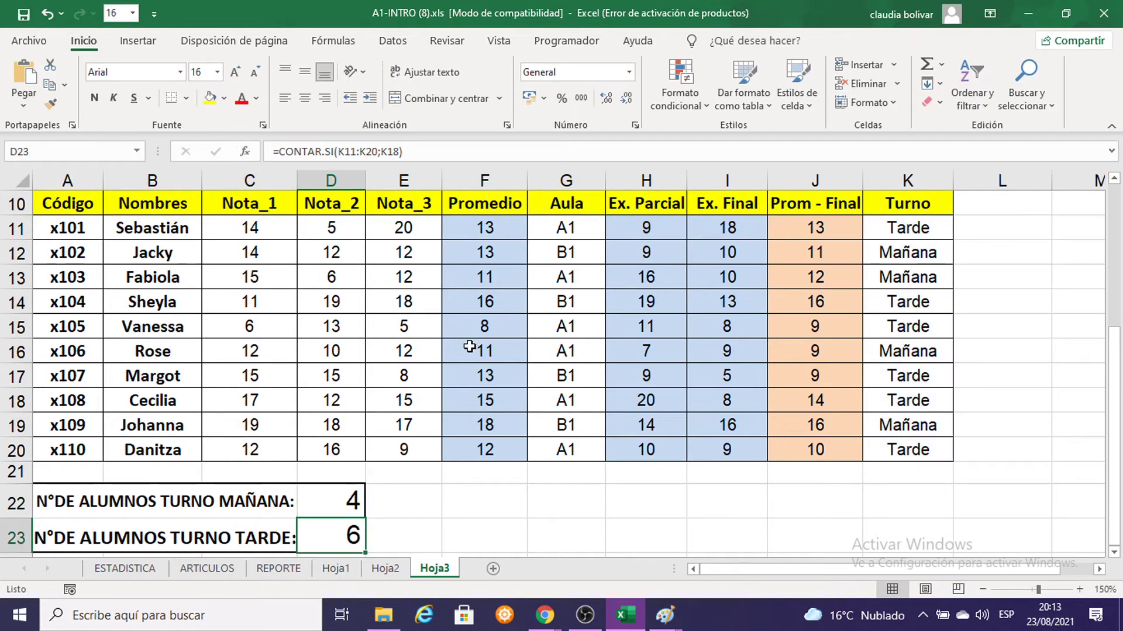
Select grades C11:F20, stroke across Ctrl in the Paint keyboard picture, then Ctrl-add H11:J20
{"action": "left_click", "coordinate": [474, 294]}
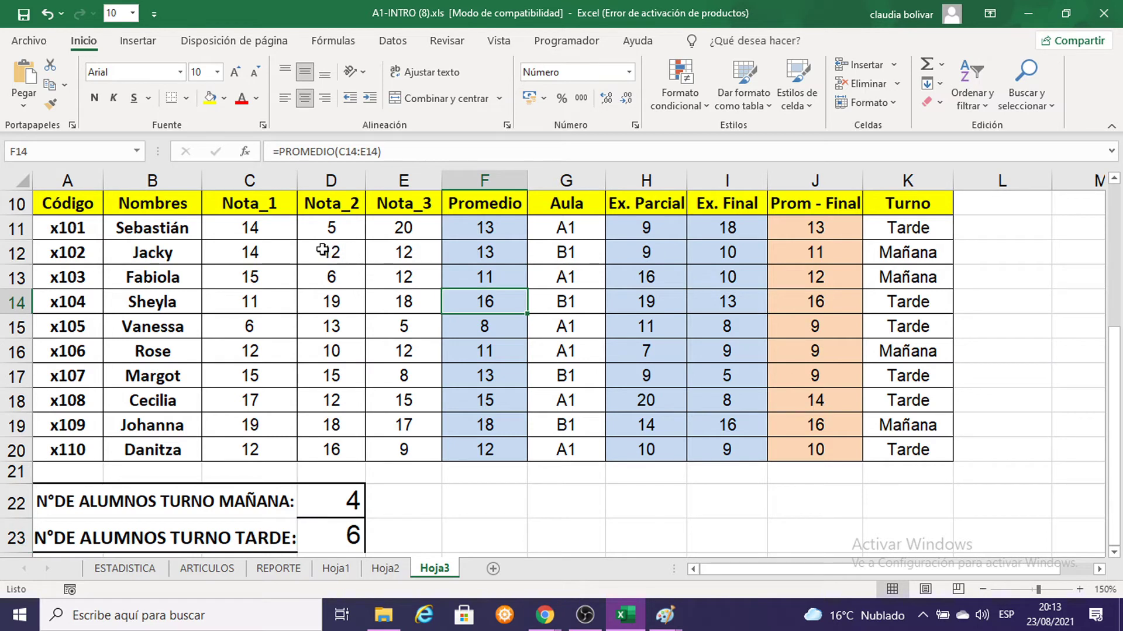
{"action": "left_click_drag", "start_coordinate": [258, 229], "coordinate": [476, 451]}
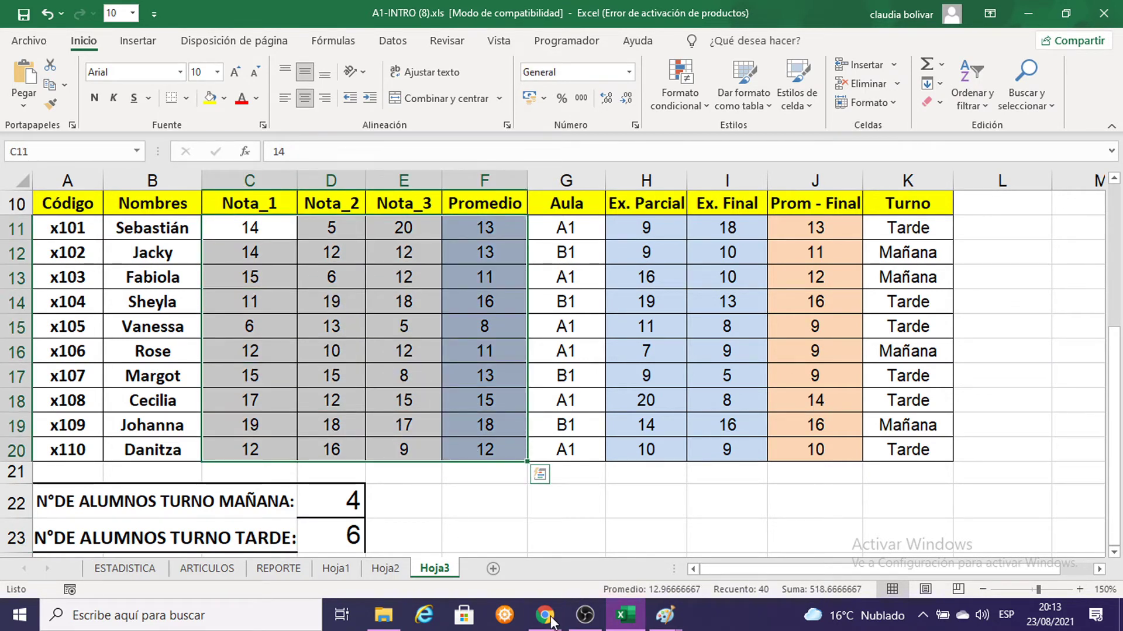
{"action": "left_click", "coordinate": [665, 615]}
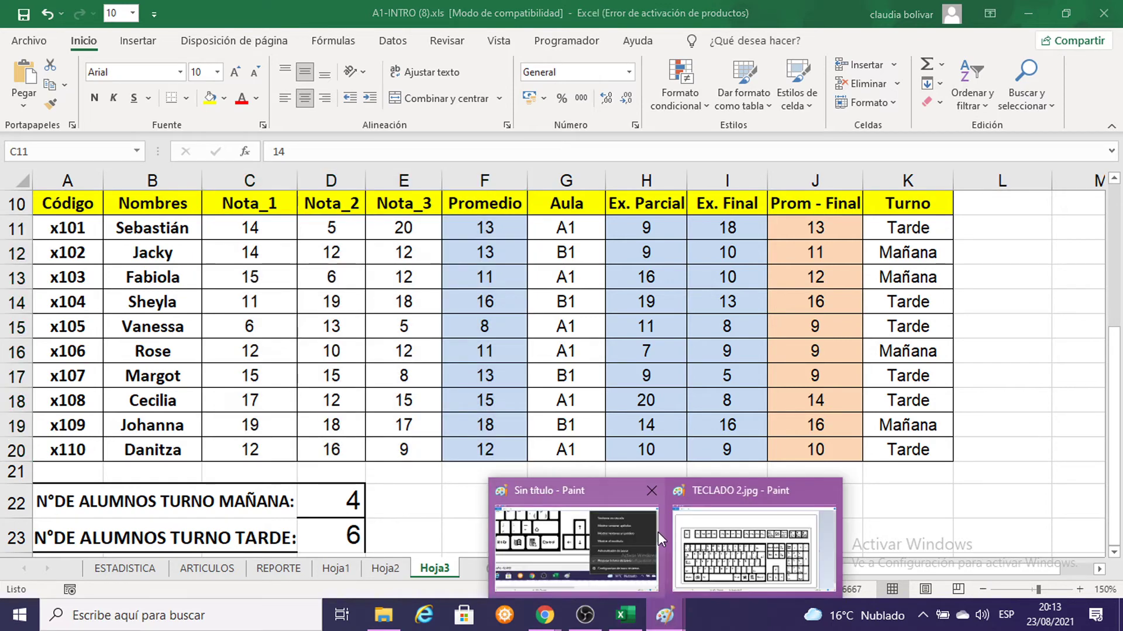
{"action": "left_click", "coordinate": [754, 550]}
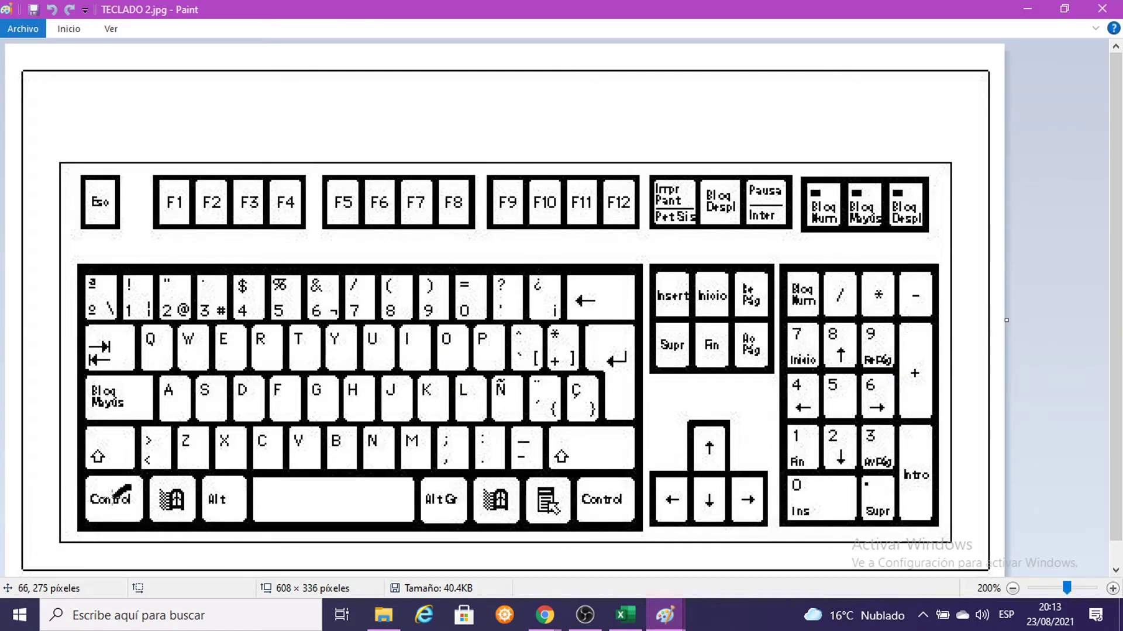
{"action": "left_click_drag", "start_coordinate": [114, 500], "coordinate": [95, 518]}
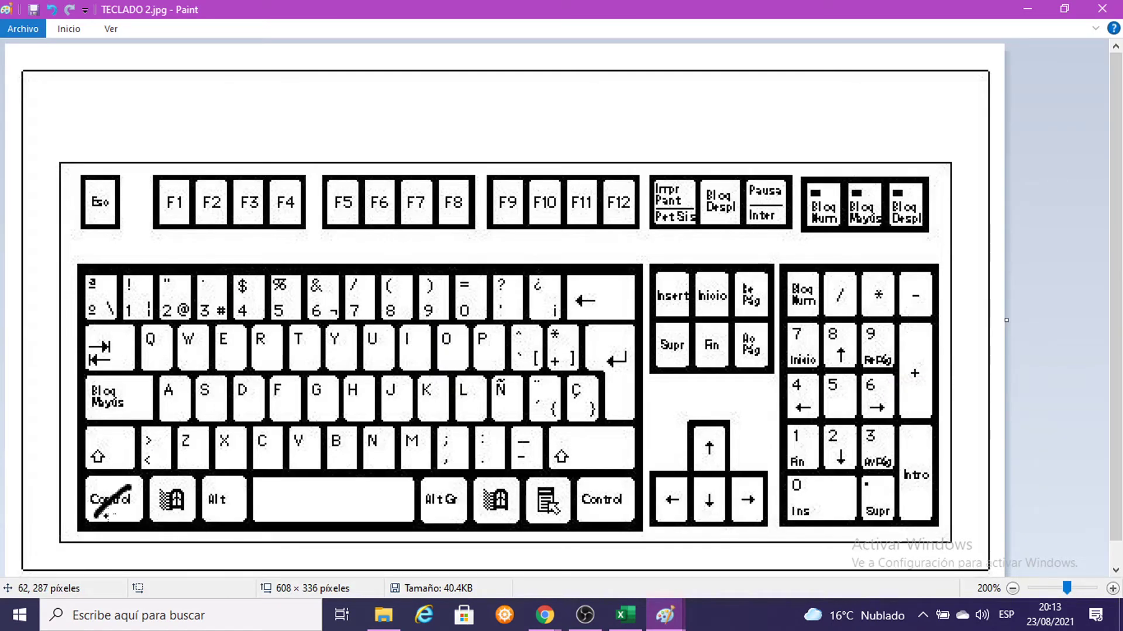
{"action": "left_click", "coordinate": [1033, 8]}
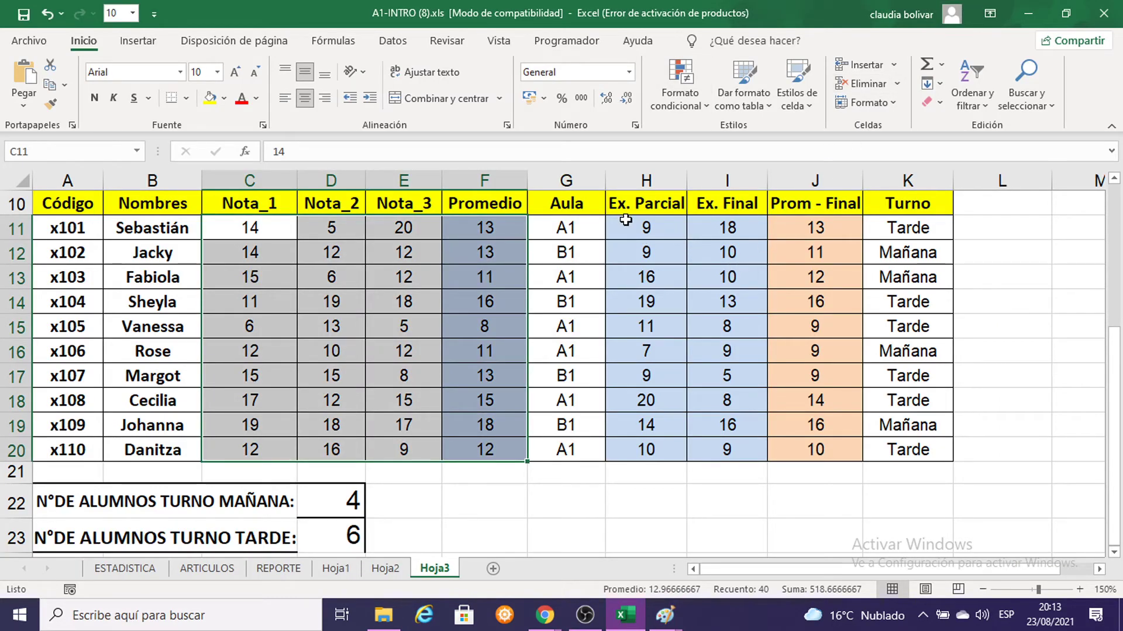
{"action": "mouse_move", "coordinate": [626, 220]}
{"action": "left_mouse_down"}
{"action": "mouse_move", "coordinate": [828, 418]}
{"action": "mouse_move", "coordinate": [823, 444]}
{"action": "left_mouse_up"}
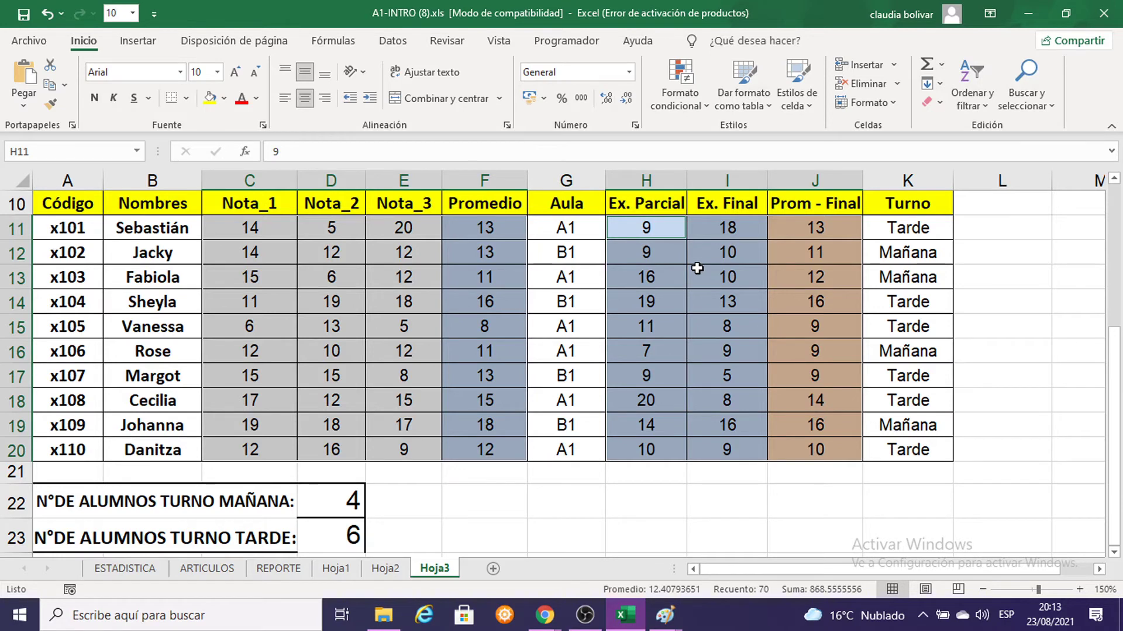
Open Formato de celdas for the selected grades on Número > Personalizada
{"action": "right_click", "coordinate": [698, 270]}
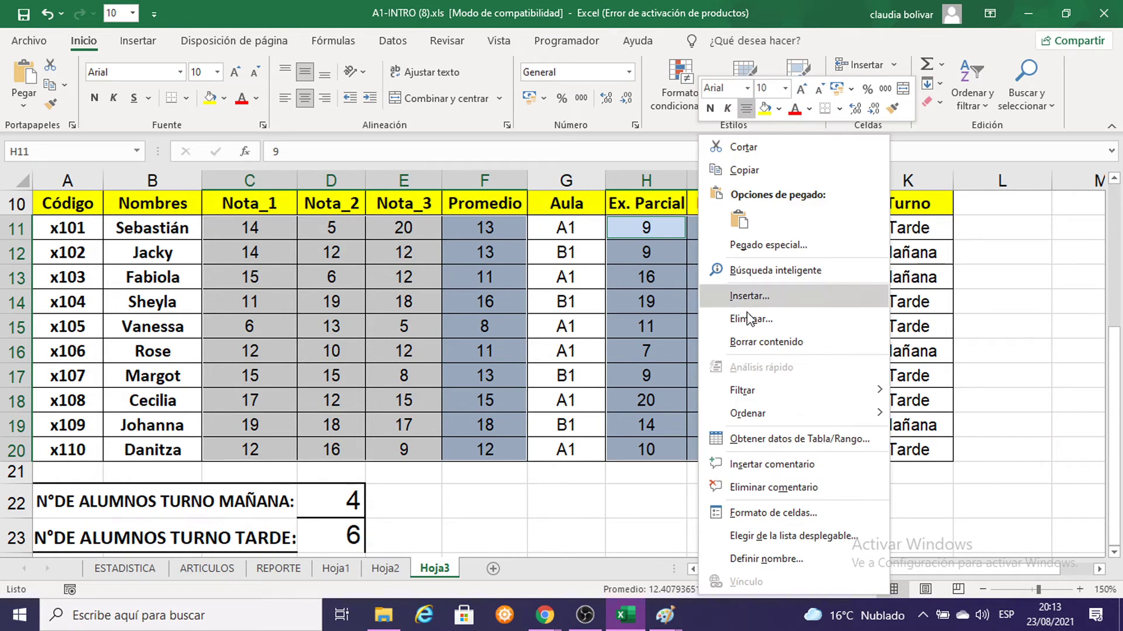
{"action": "left_click", "coordinate": [761, 515]}
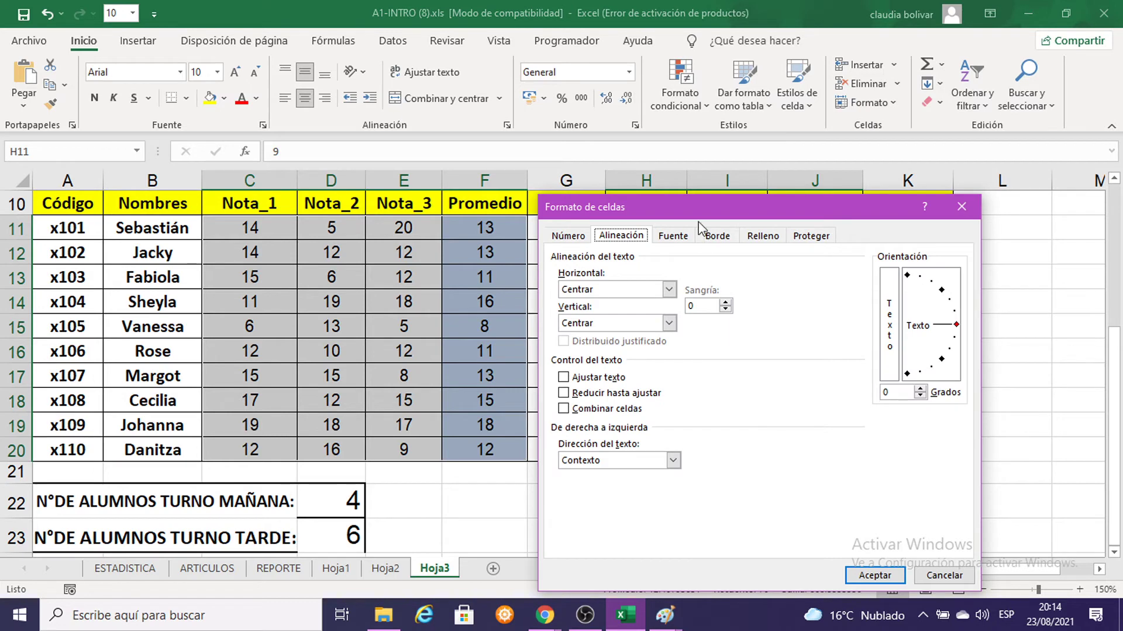
{"action": "left_click_drag", "start_coordinate": [709, 194], "coordinate": [821, 110]}
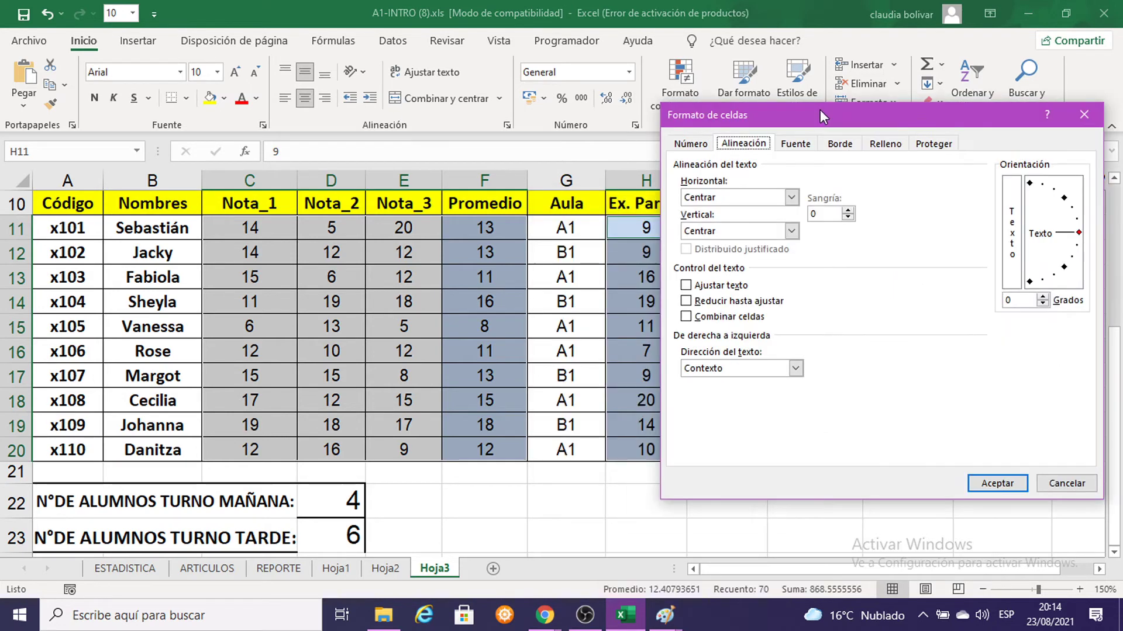
{"action": "left_click", "coordinate": [703, 147]}
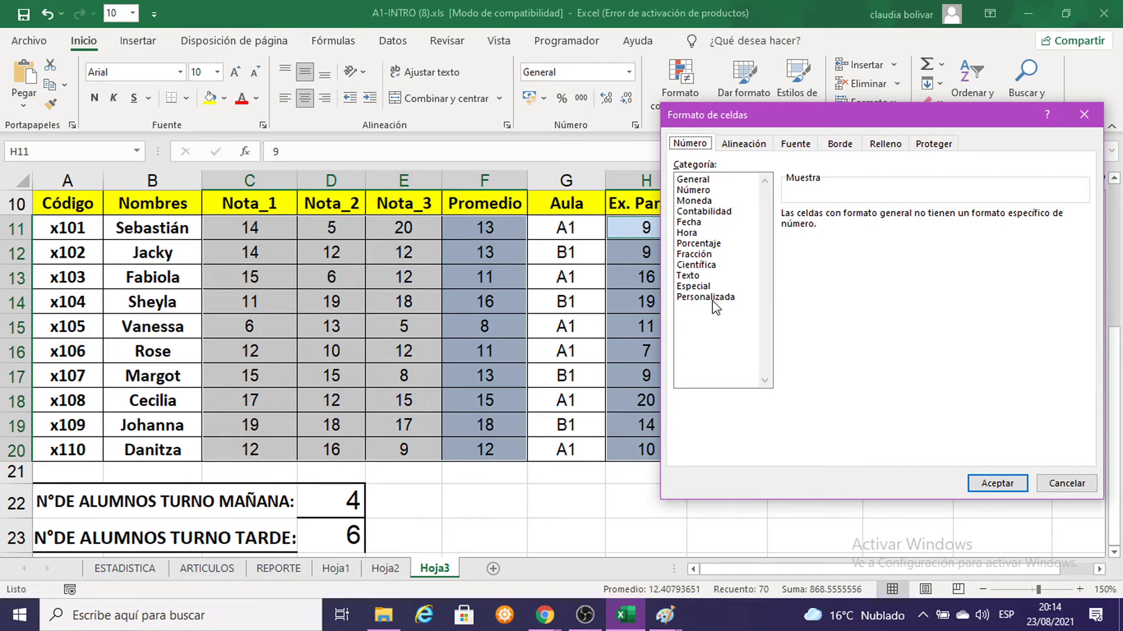
{"action": "left_click", "coordinate": [707, 297]}
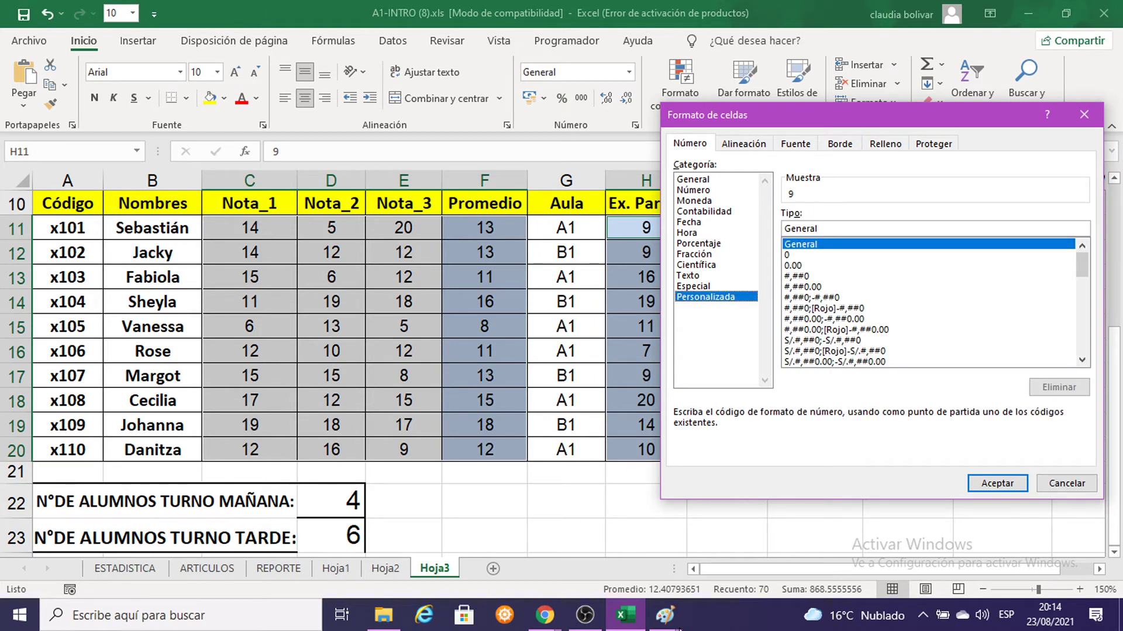
Paste a screenshot of the formatting dialog into the untitled Paint canvas and position it
{"action": "left_click", "coordinate": [664, 615]}
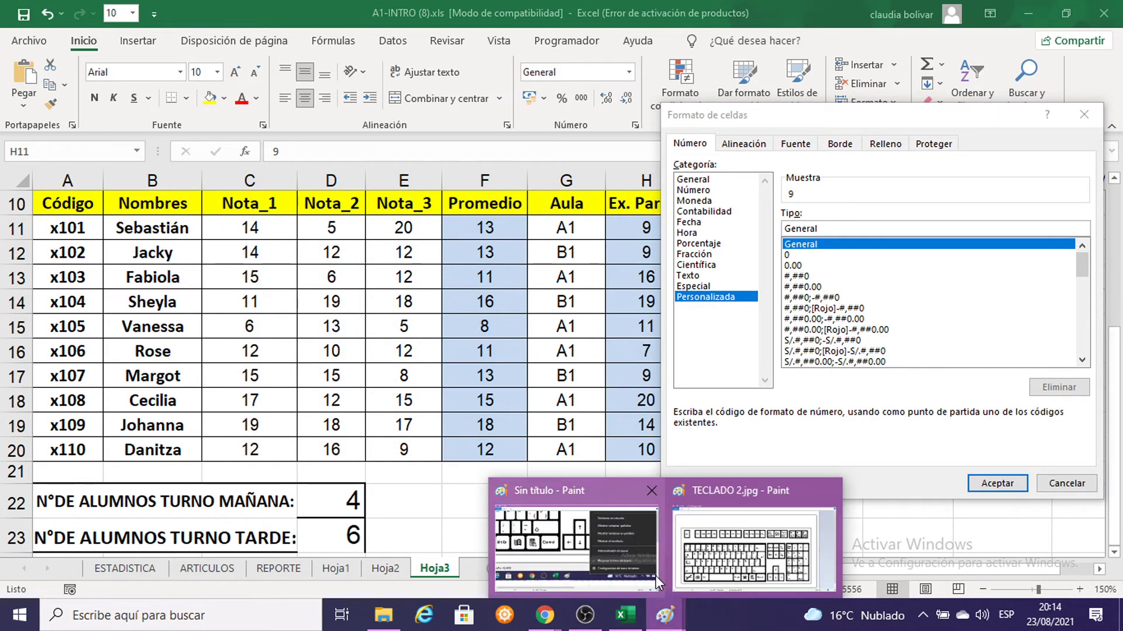
{"action": "left_click", "coordinate": [743, 529]}
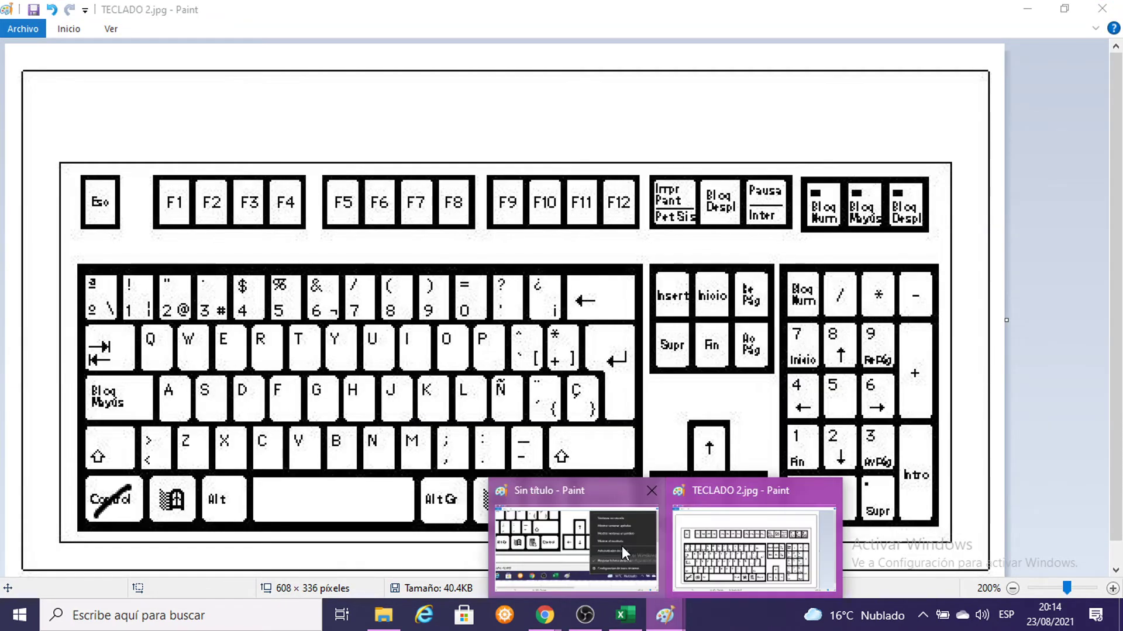
{"action": "left_click", "coordinate": [555, 532]}
{"action": "key", "text": "ctrl+v"}
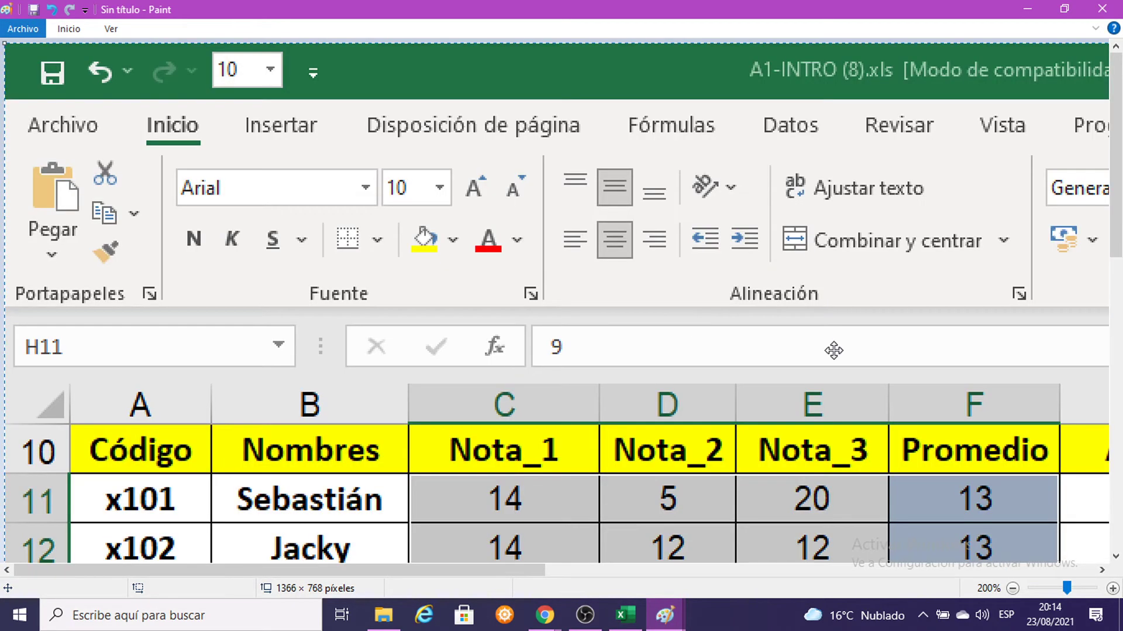
{"action": "key", "text": "ctrl+v"}
{"action": "left_click_drag", "start_coordinate": [519, 349], "coordinate": [436, 361]}
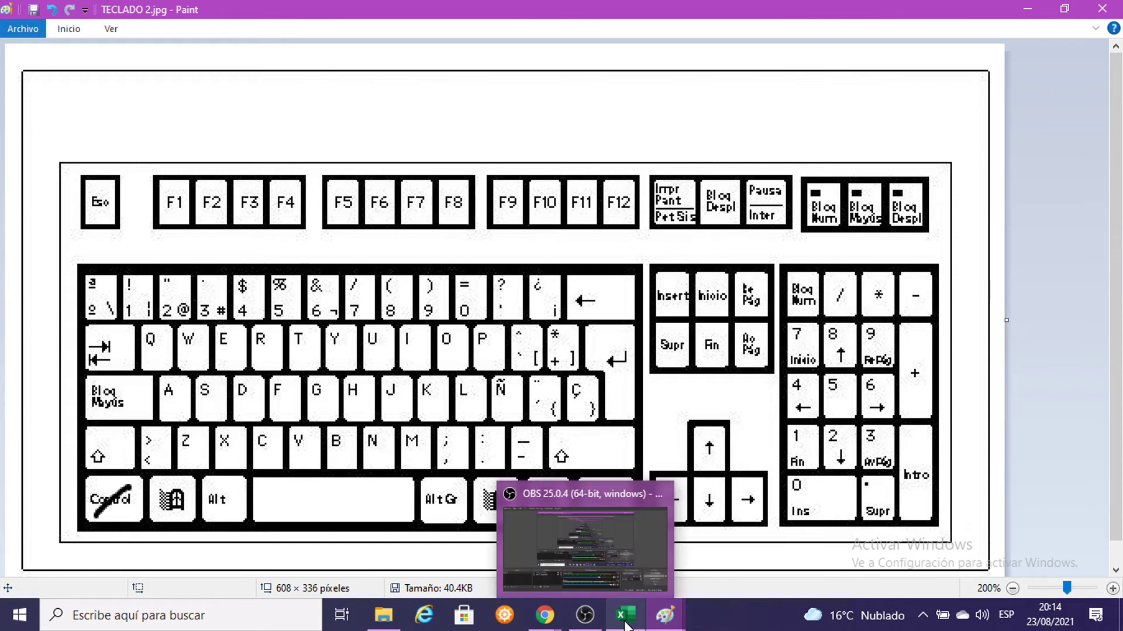
Choose the #,##0 code in the Personalizada Tipo list
{"action": "left_click", "coordinate": [624, 615]}
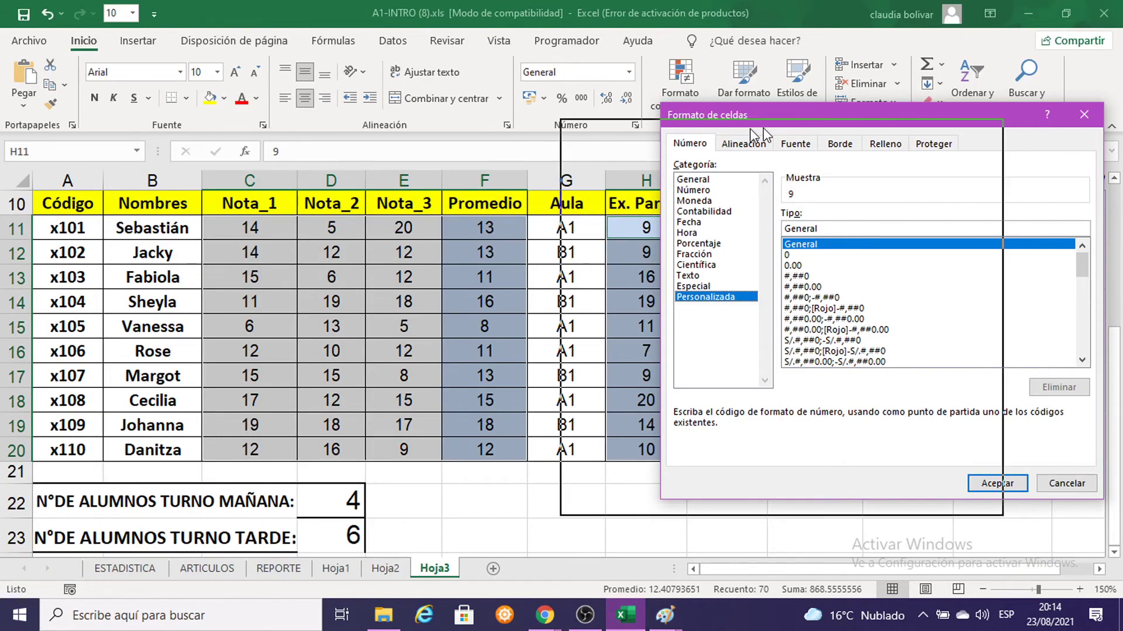
{"action": "left_click_drag", "start_coordinate": [861, 111], "coordinate": [633, 133]}
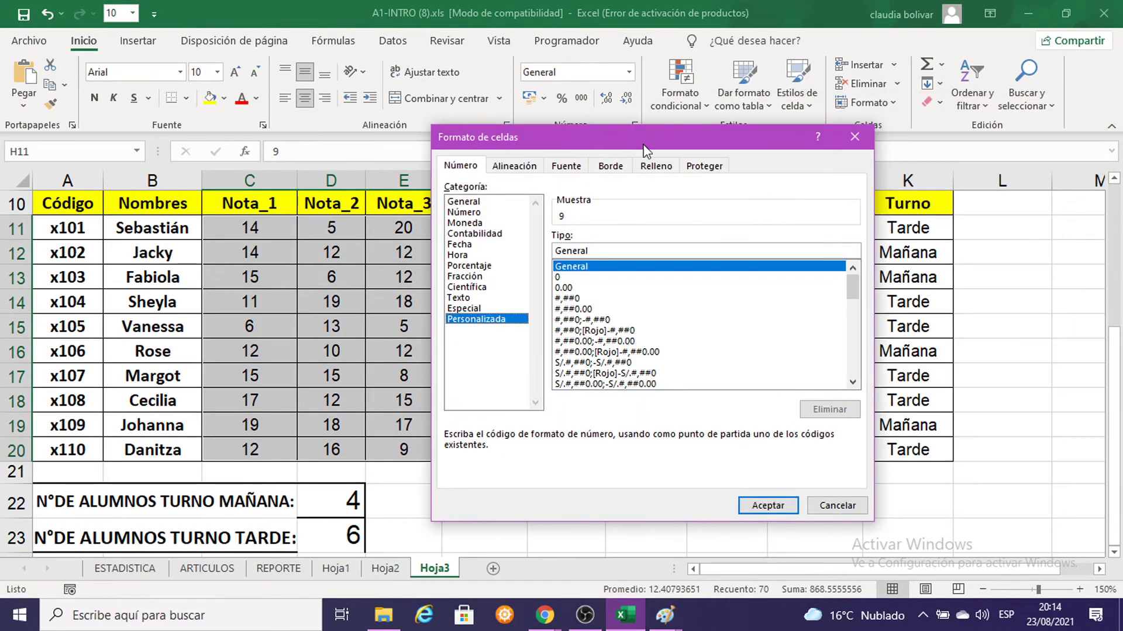
{"action": "left_click", "coordinate": [577, 299]}
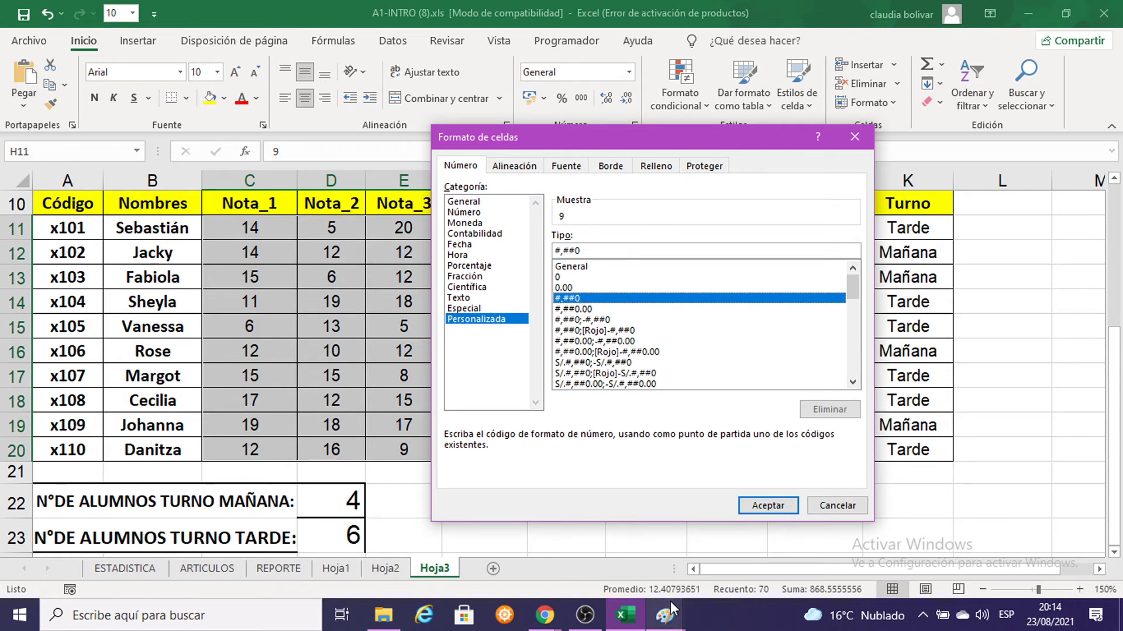
Paste another Excel screenshot into the untitled Paint canvas, scroll through it, and minimize Paint
{"action": "left_click", "coordinate": [601, 556]}
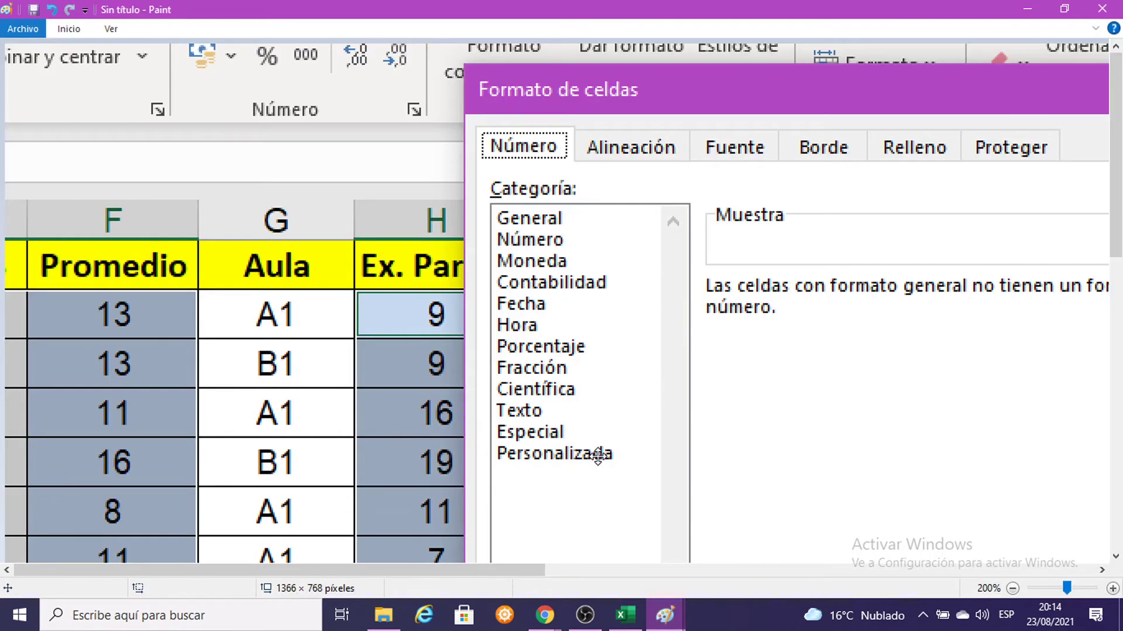
{"action": "key", "text": "ctrl+v"}
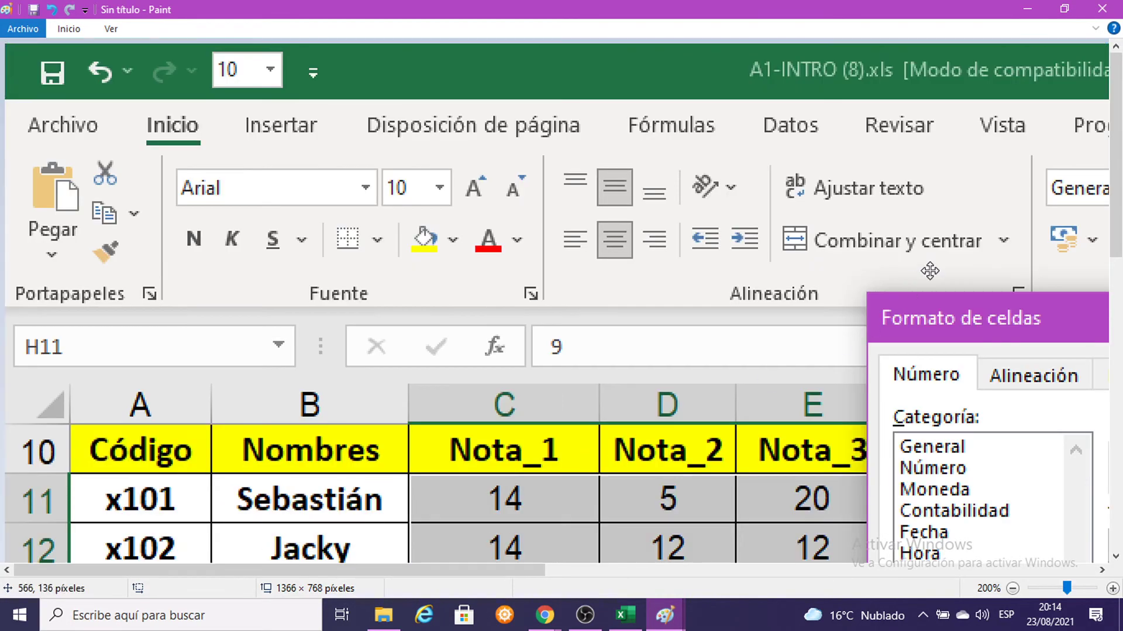
{"action": "scroll", "coordinate": [929, 271], "scroll_direction": "right", "scroll_amount": 10}
{"action": "scroll", "coordinate": [830, 331], "scroll_direction": "down", "scroll_amount": 4}
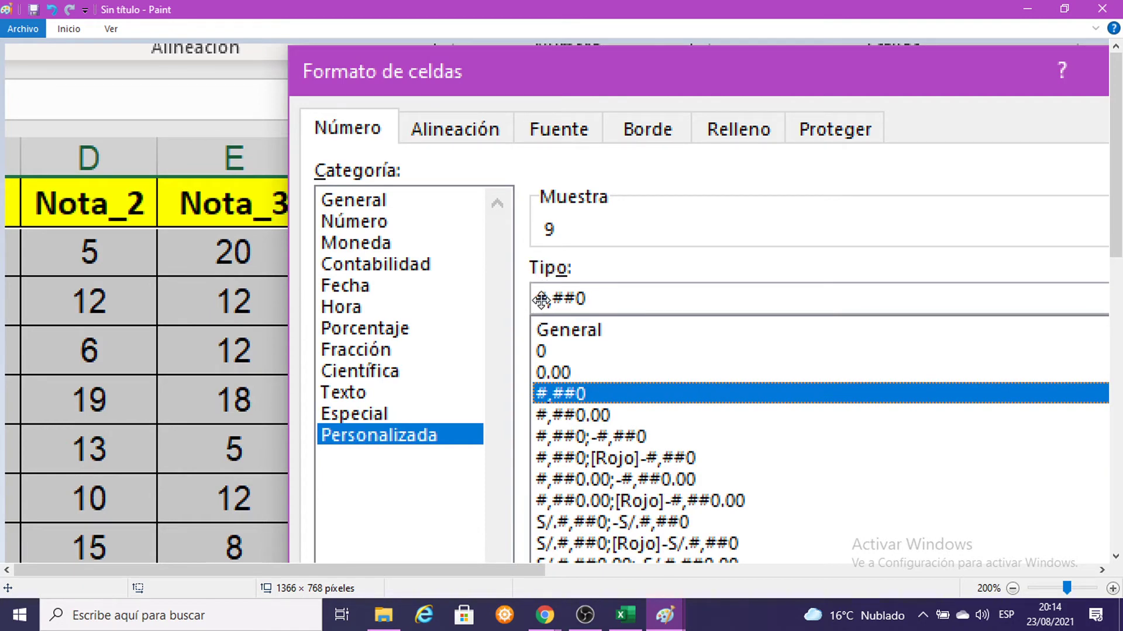
{"action": "left_click", "coordinate": [1032, 8]}
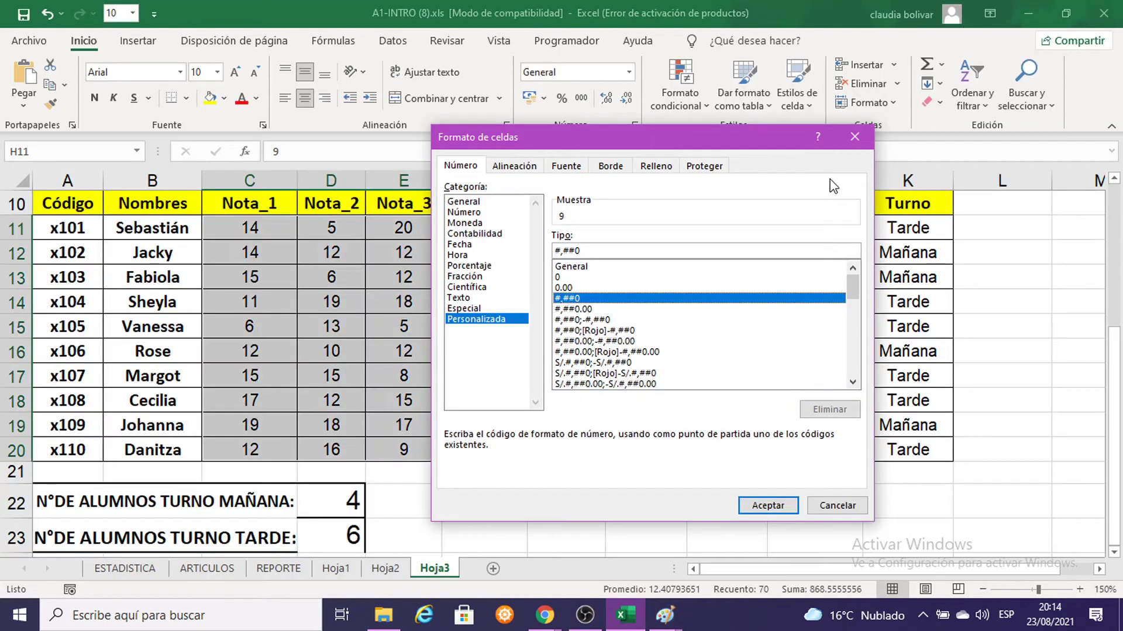
Change the custom format code in the Tipo box to 0#
{"action": "left_click", "coordinate": [679, 251]}
{"action": "key", "text": "BackSpace"}
{"action": "key", "text": "BackSpace"}
{"action": "key", "text": "BackSpace"}
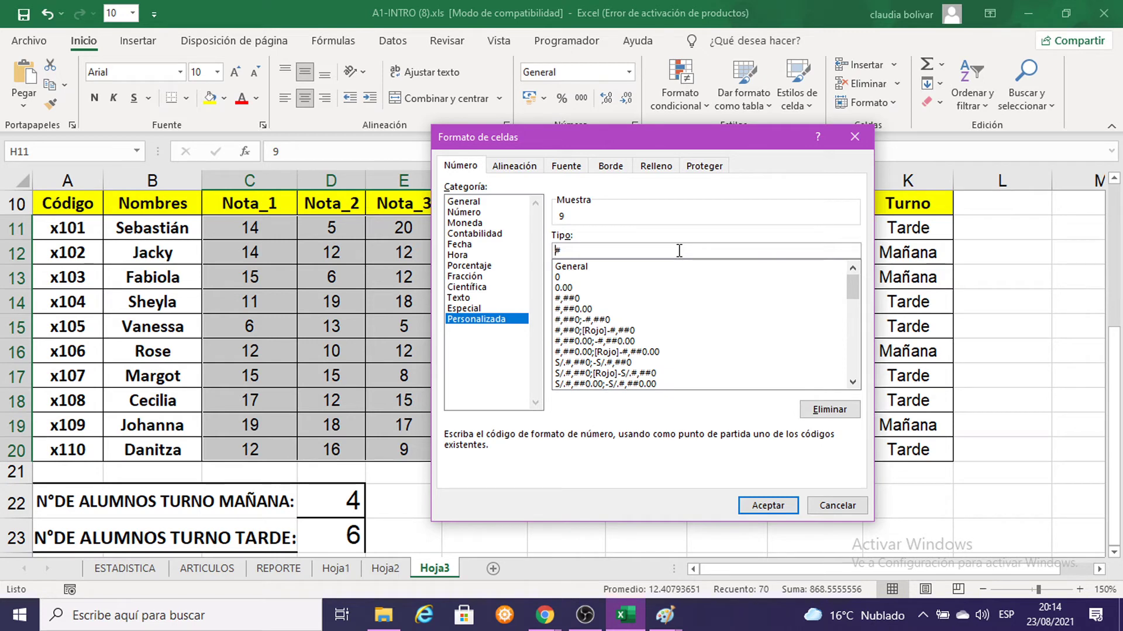
{"action": "type", "text": "0"}
Paste the dialog screenshot into the Paint scratch image, then apply the 0# format with Aceptar
{"action": "left_click", "coordinate": [667, 615]}
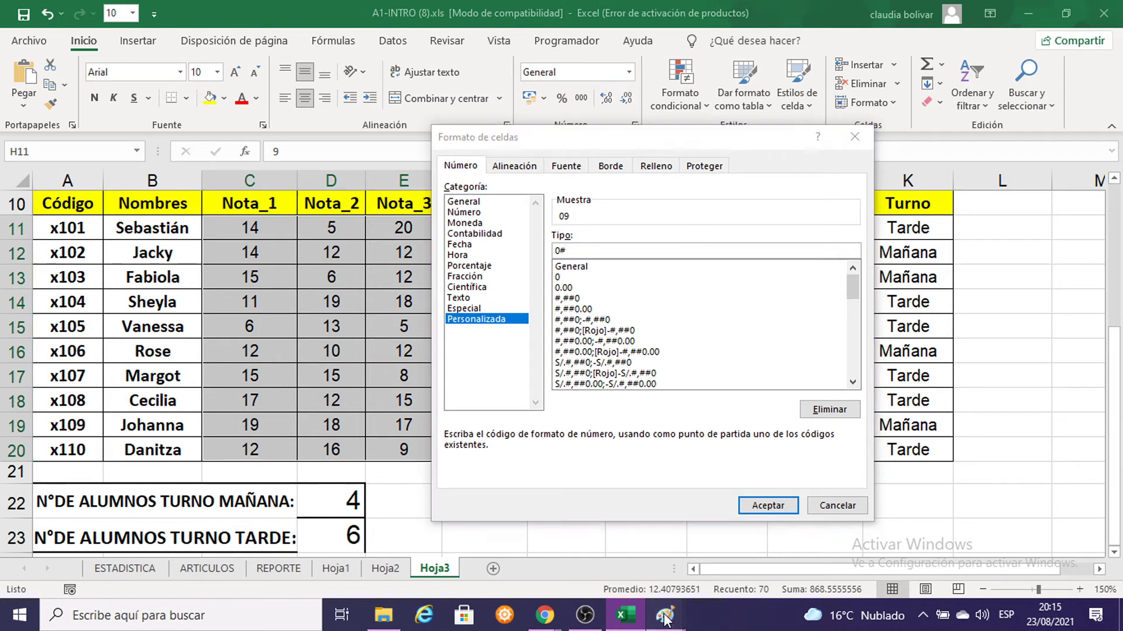
{"action": "left_click", "coordinate": [606, 549]}
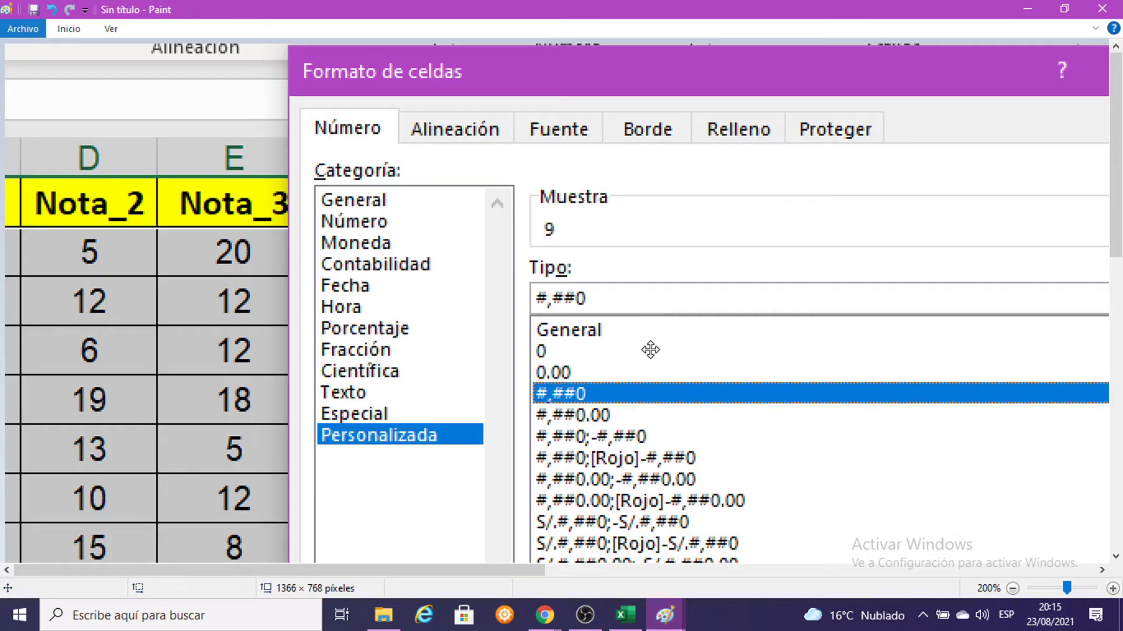
{"action": "mouse_move", "coordinate": [649, 348]}
{"action": "left_mouse_down"}
{"action": "mouse_move", "coordinate": [550, 226]}
{"action": "mouse_move", "coordinate": [570, 387]}
{"action": "left_mouse_up"}
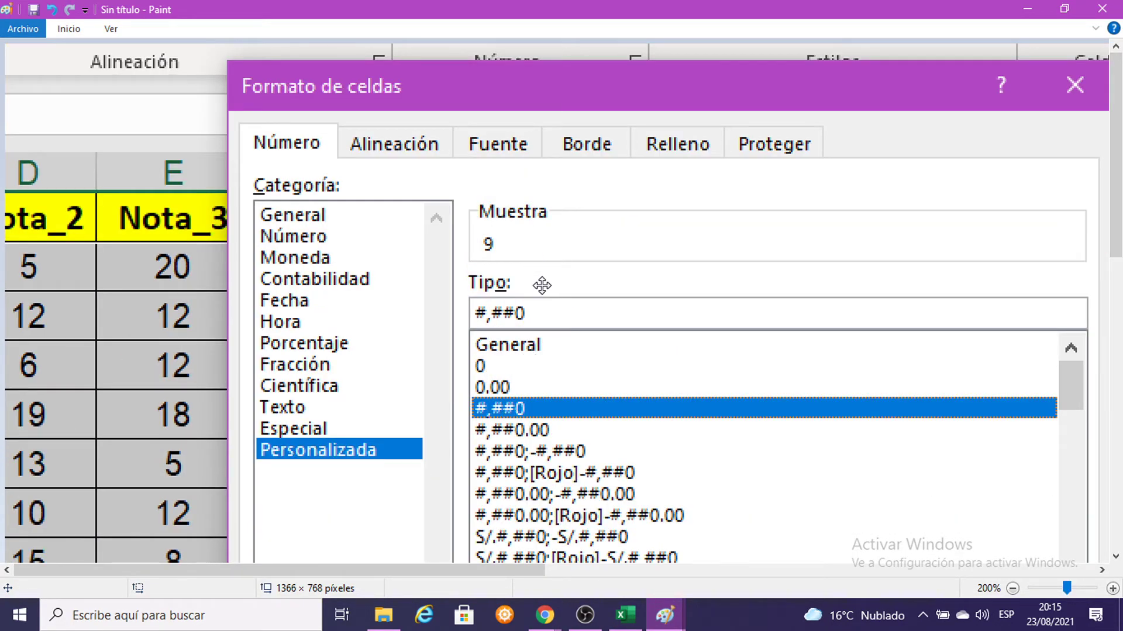
{"action": "key", "text": "ctrl+v"}
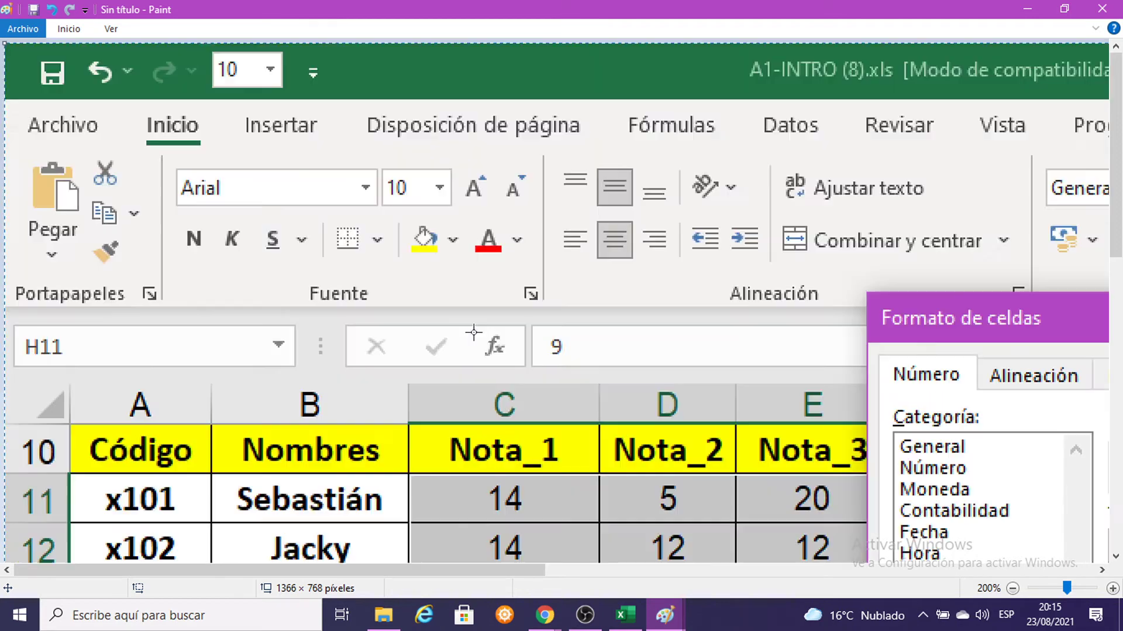
{"action": "left_click_drag", "start_coordinate": [637, 371], "coordinate": [515, 158]}
{"action": "mouse_move", "coordinate": [558, 189]}
{"action": "left_mouse_down"}
{"action": "mouse_move", "coordinate": [491, 225]}
{"action": "mouse_move", "coordinate": [464, 313]}
{"action": "left_mouse_up"}
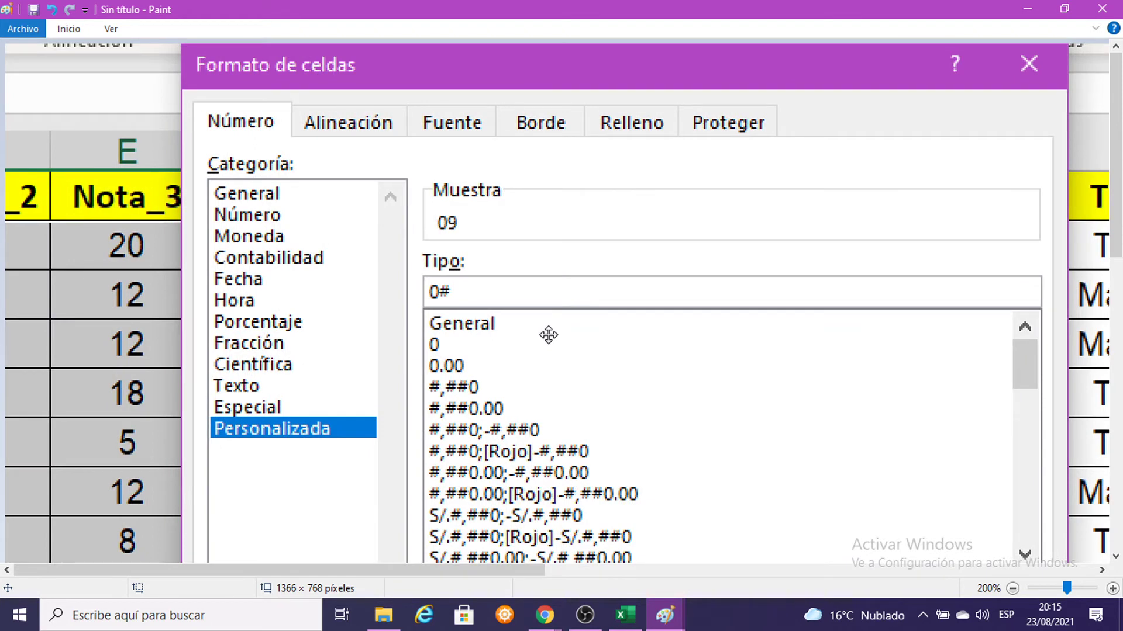
{"action": "left_click_drag", "start_coordinate": [794, 326], "coordinate": [831, 73]}
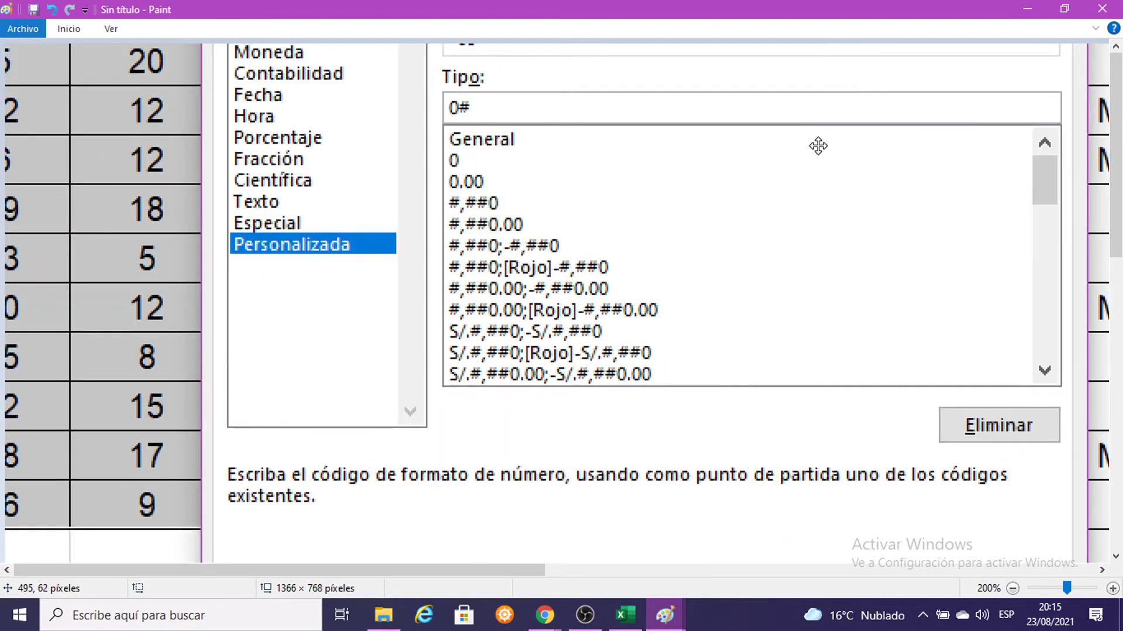
{"action": "key", "text": "alt+Tab"}
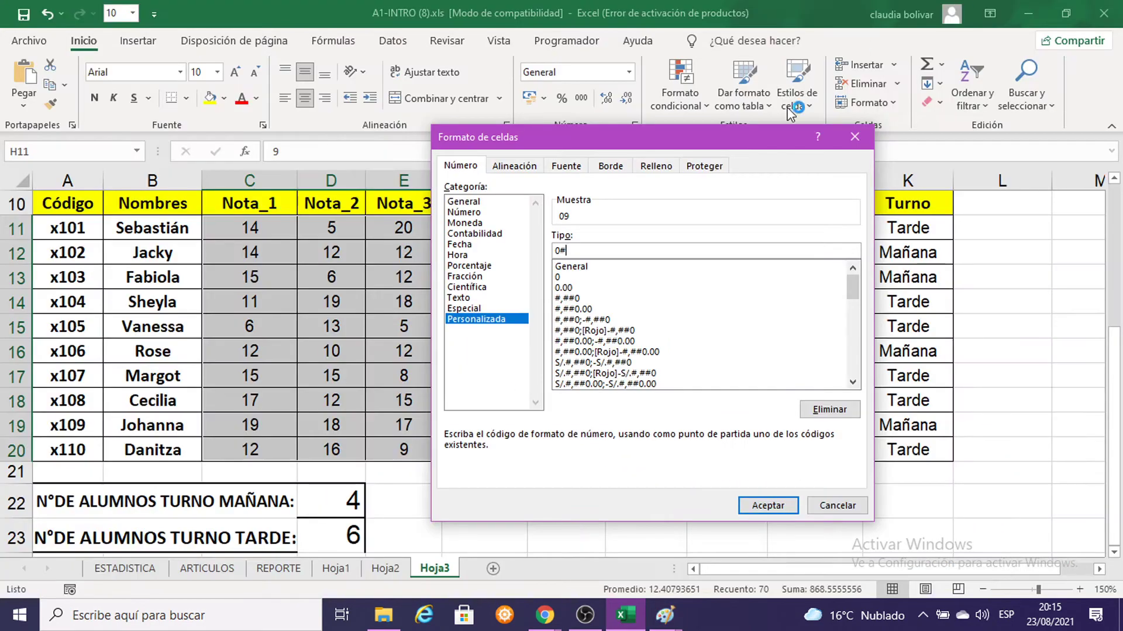
{"action": "left_click", "coordinate": [758, 509]}
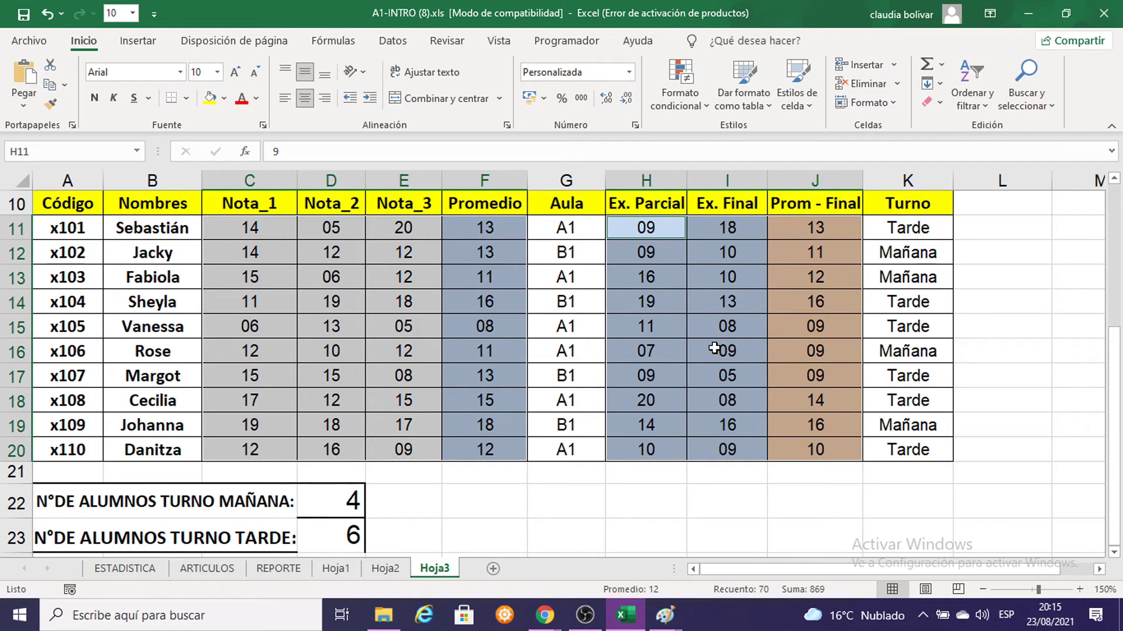
Start an Es menor que highlight rule with threshold 10.5 and a custom format
{"action": "left_click", "coordinate": [683, 107]}
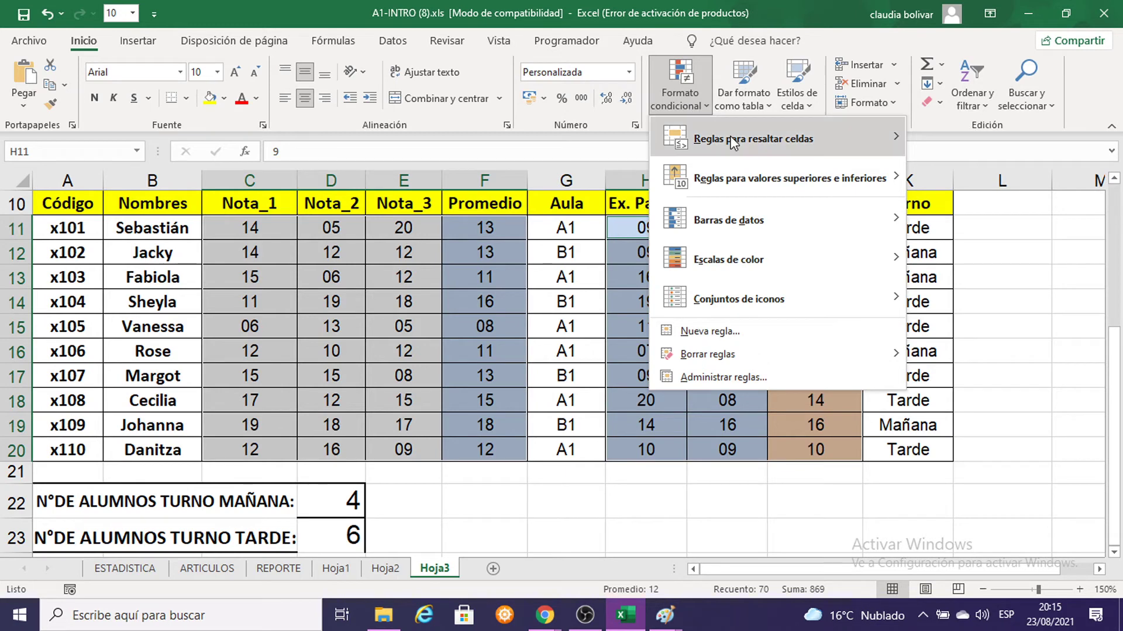
{"action": "mouse_move", "coordinate": [752, 138]}
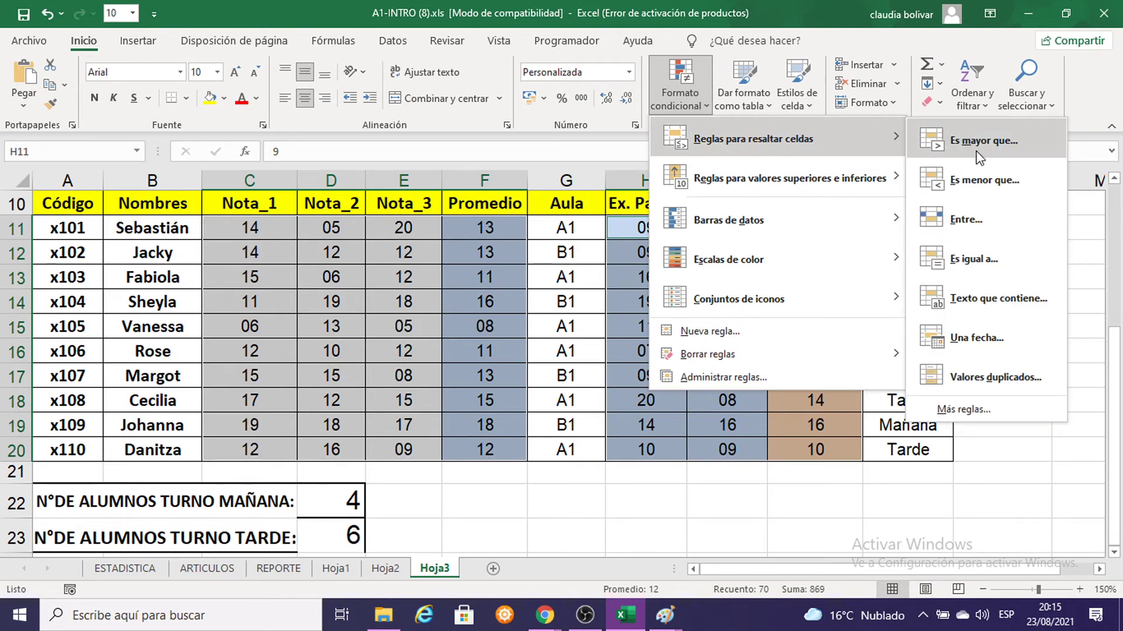
{"action": "left_click", "coordinate": [988, 182]}
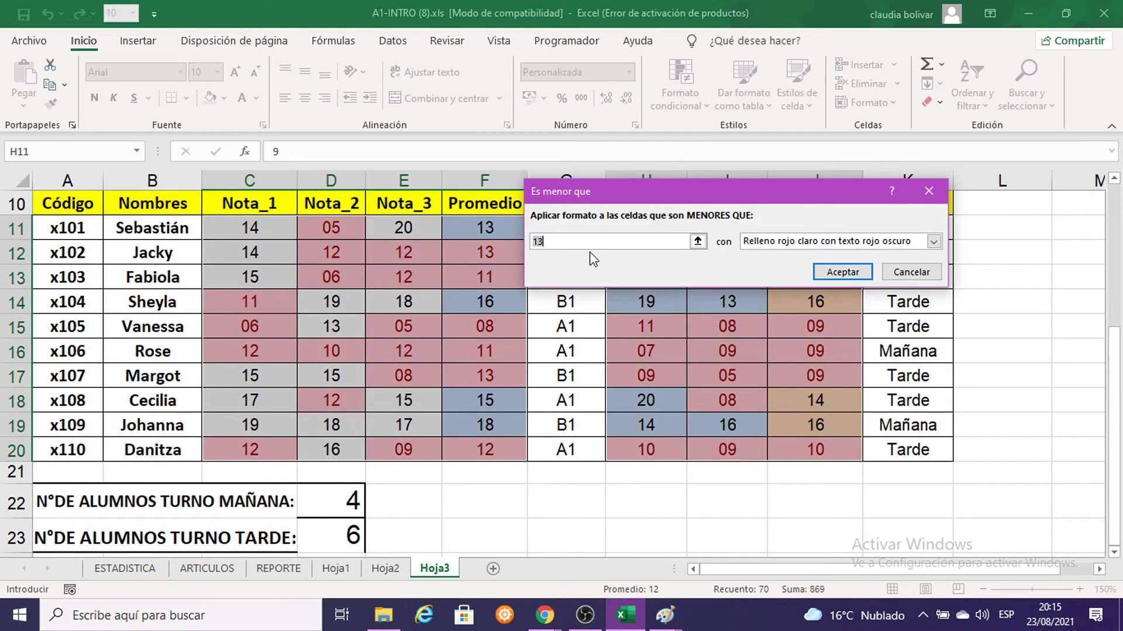
{"action": "key", "text": "BackSpace"}
{"action": "type", "text": "10."}
{"action": "type", "text": "5"}
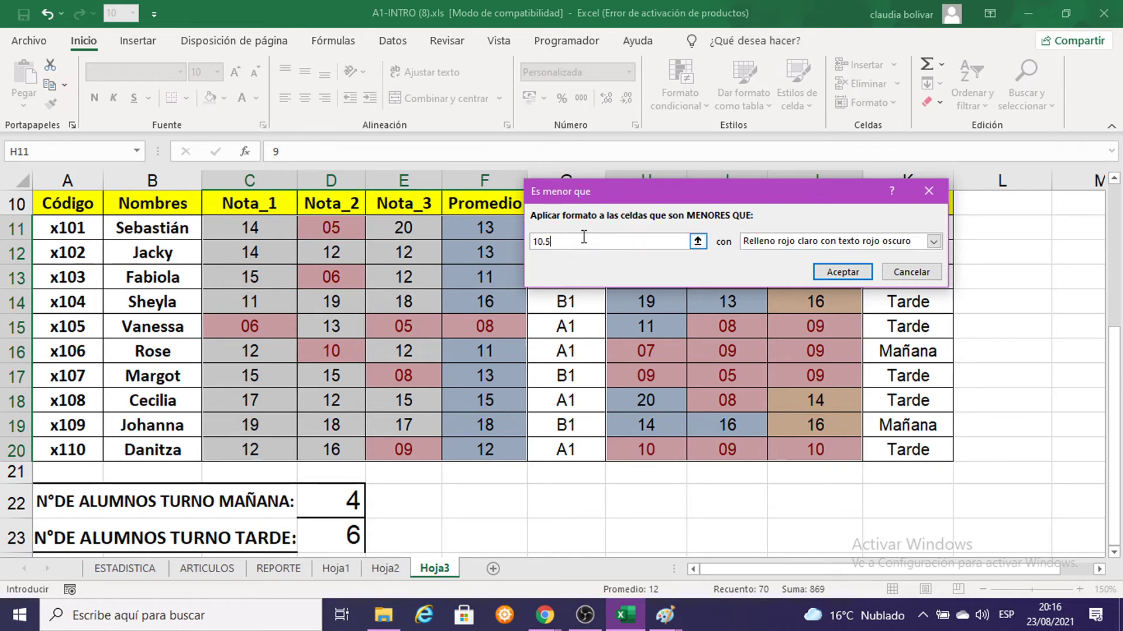
{"action": "left_click", "coordinate": [933, 241]}
{"action": "left_click", "coordinate": [877, 321]}
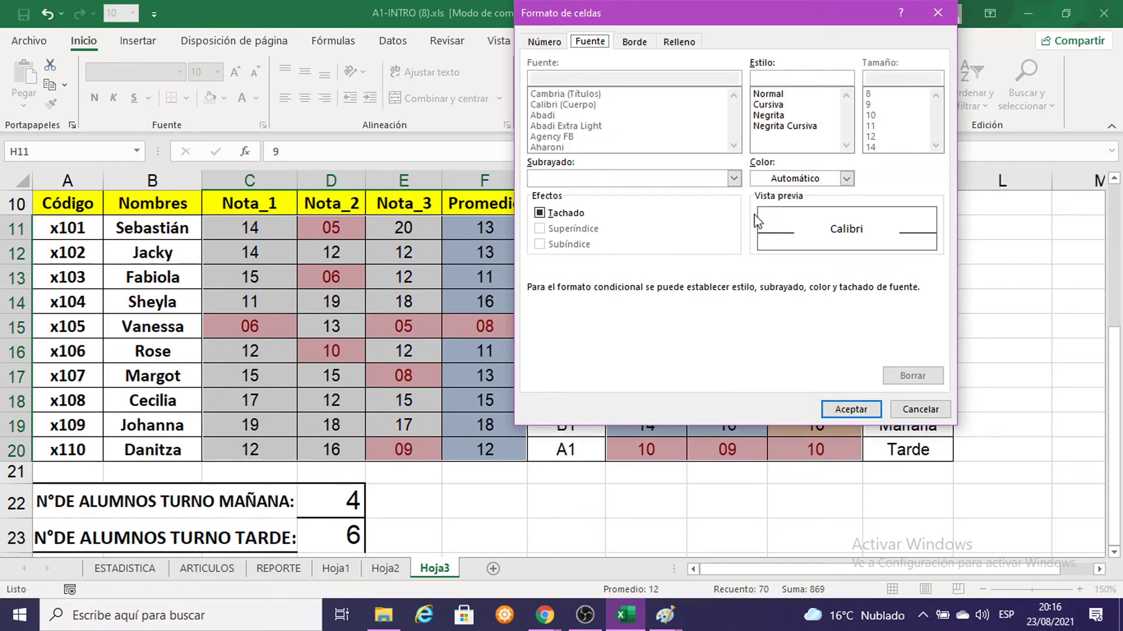
Paste a fresh Excel screenshot into the Paint scratch image, scroll around it, and minimize Paint
{"action": "left_click", "coordinate": [665, 617]}
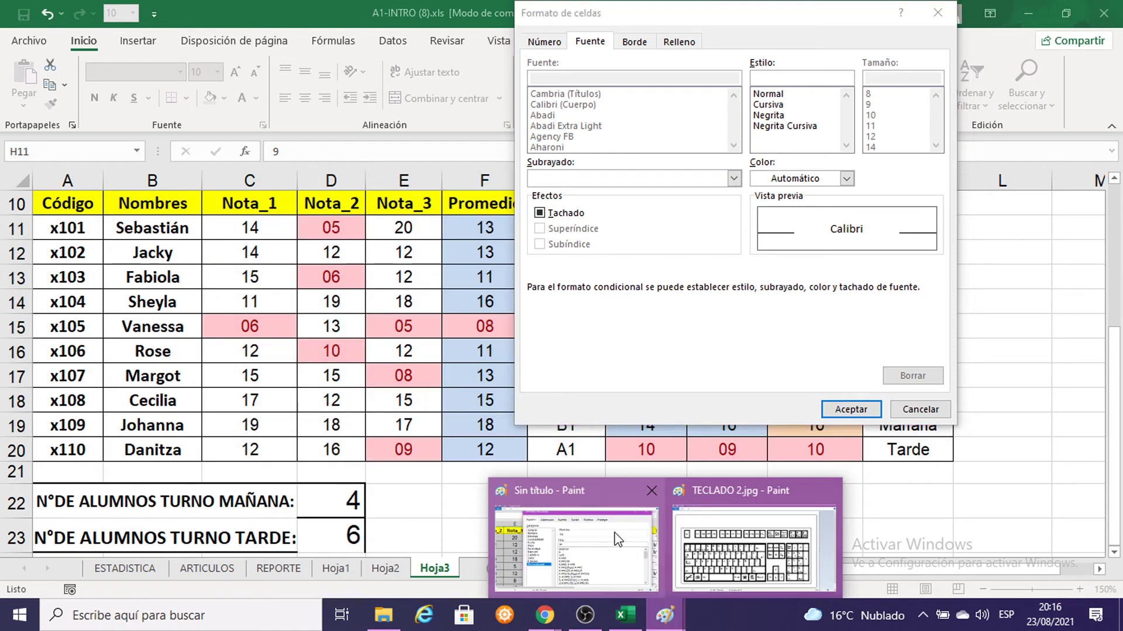
{"action": "left_click", "coordinate": [619, 539]}
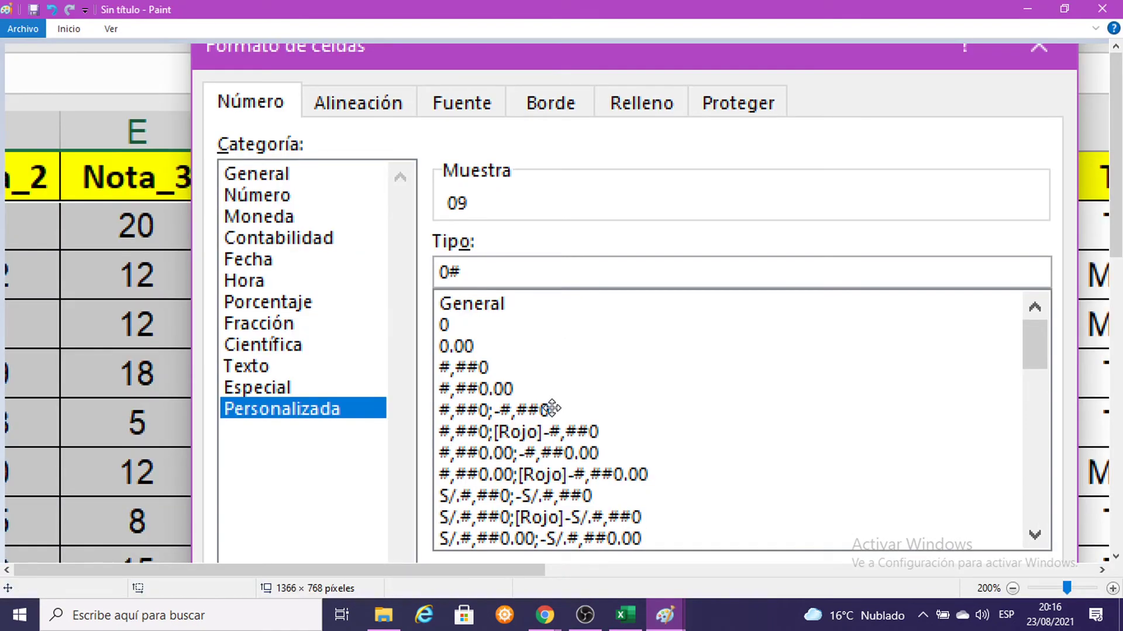
{"action": "key", "text": "ctrl+v"}
{"action": "scroll", "coordinate": [621, 283], "scroll_direction": "down", "scroll_amount": 5}
{"action": "scroll", "coordinate": [621, 283], "scroll_direction": "right", "scroll_amount": 6}
{"action": "scroll", "coordinate": [648, 287], "scroll_direction": "right", "scroll_amount": 2}
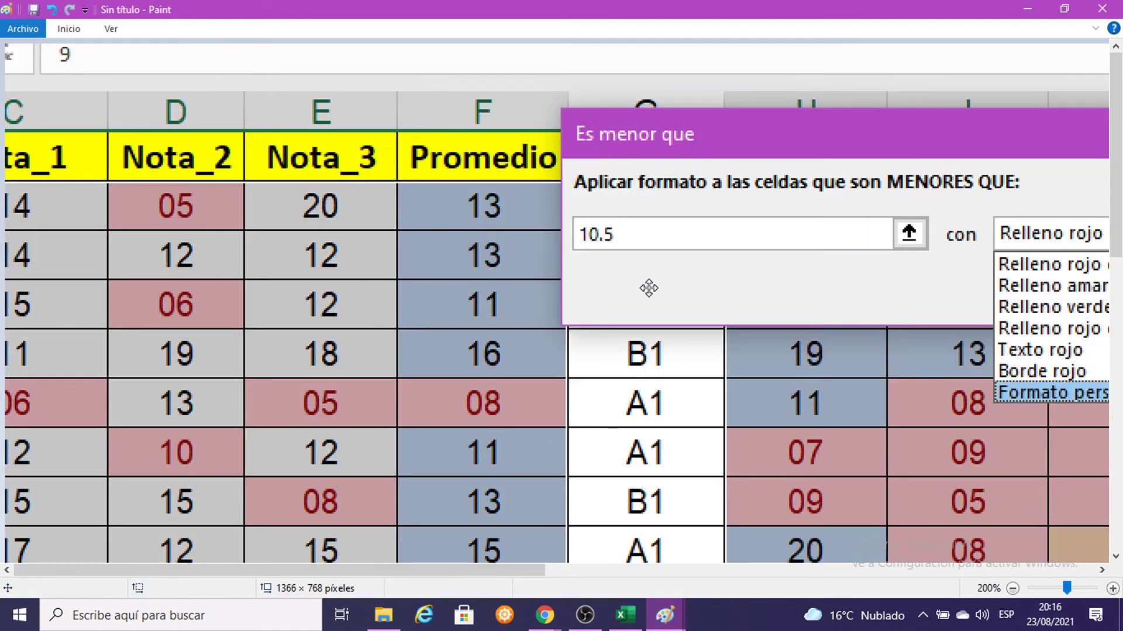
{"action": "scroll", "coordinate": [366, 258], "scroll_direction": "right", "scroll_amount": 4}
{"action": "scroll", "coordinate": [366, 259], "scroll_direction": "up", "scroll_amount": 1}
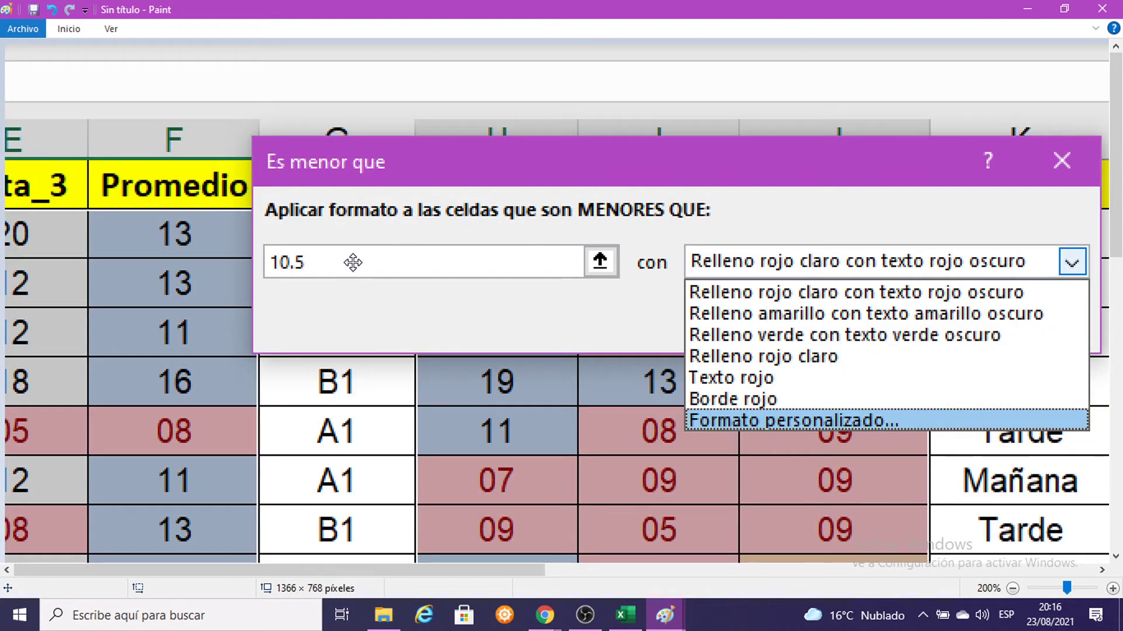
{"action": "scroll", "coordinate": [353, 263], "scroll_direction": "up", "scroll_amount": 1}
{"action": "scroll", "coordinate": [352, 262], "scroll_direction": "right", "scroll_amount": 1}
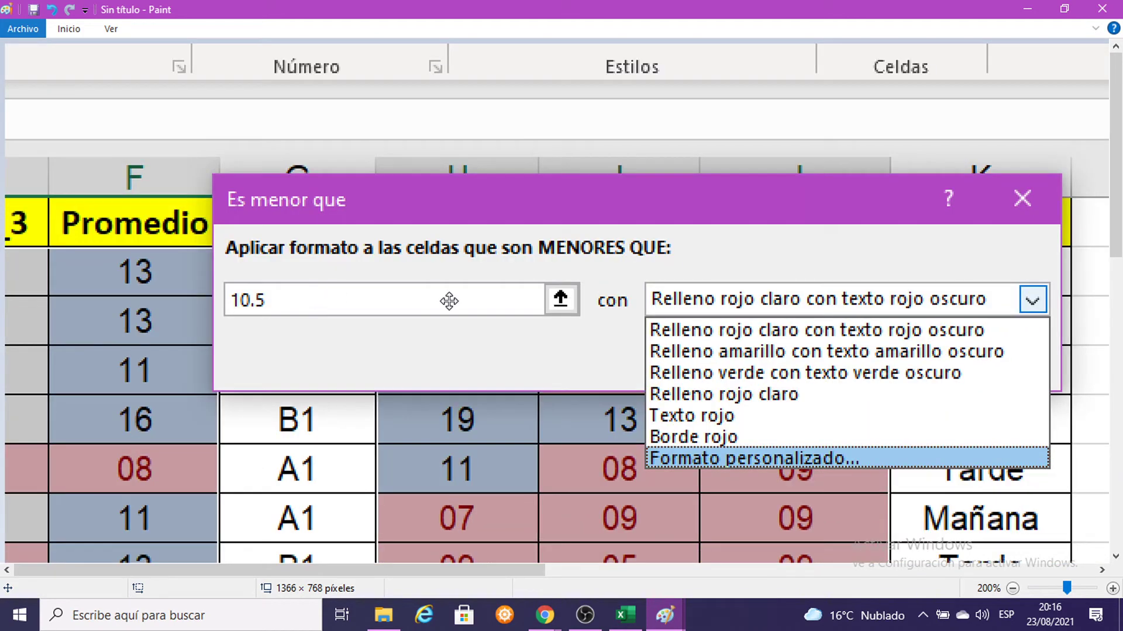
{"action": "scroll", "coordinate": [717, 401], "scroll_direction": "right", "scroll_amount": 2}
{"action": "scroll", "coordinate": [717, 401], "scroll_direction": "down", "scroll_amount": 1}
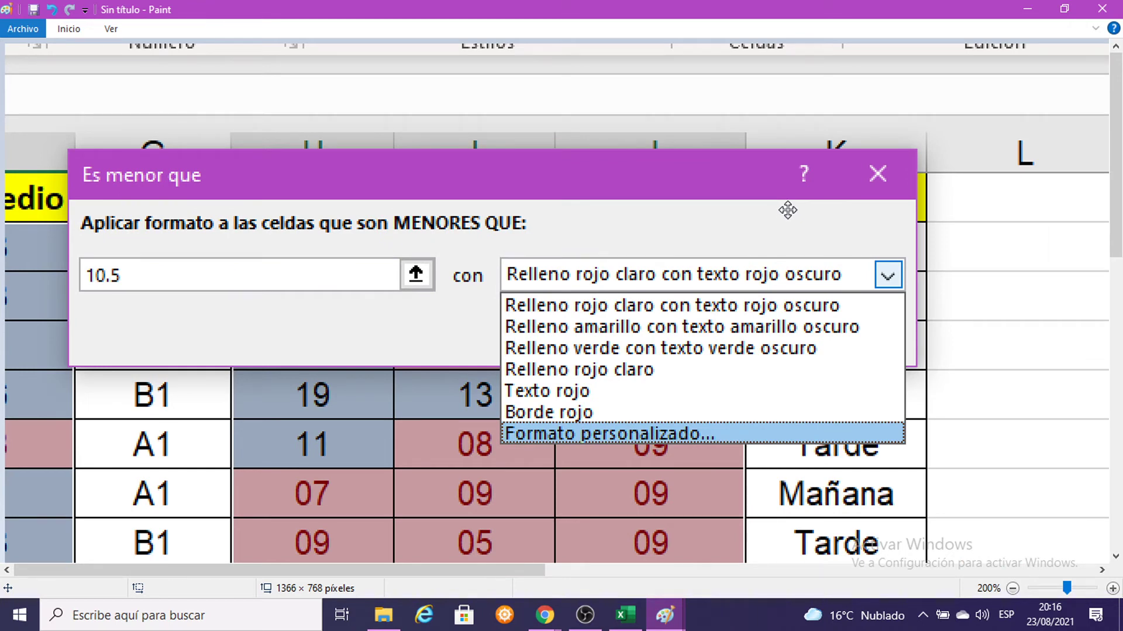
{"action": "left_click", "coordinate": [1018, 8]}
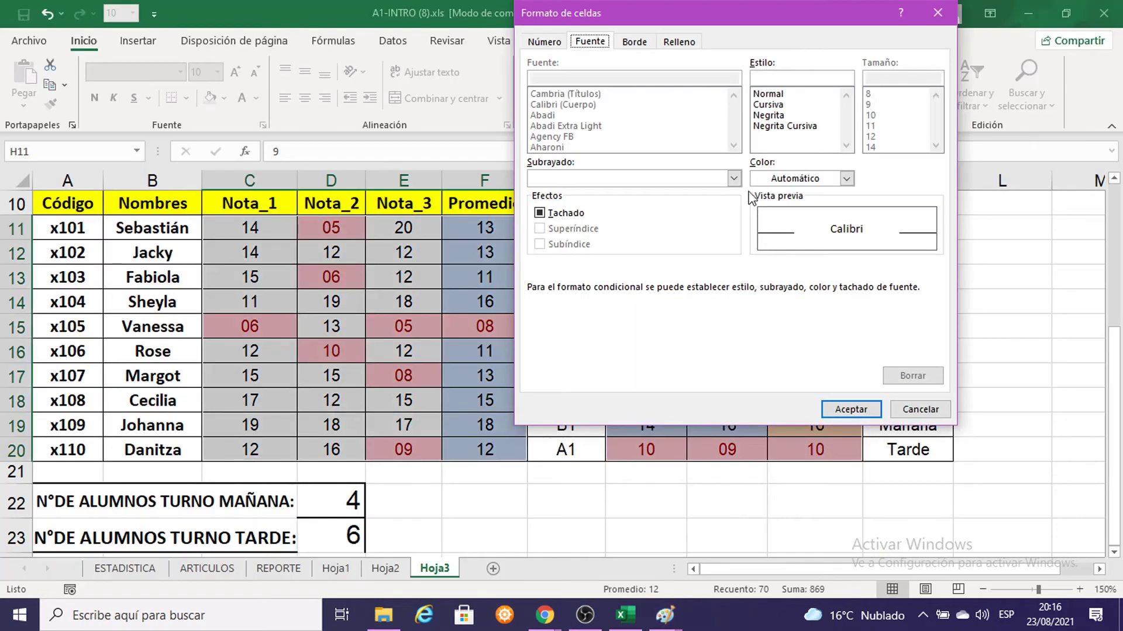
Set the rule's custom font format to bold italic in red
{"action": "mouse_move", "coordinate": [810, 9]}
{"action": "left_mouse_down"}
{"action": "mouse_move", "coordinate": [526, 120]}
{"action": "mouse_move", "coordinate": [709, 79]}
{"action": "left_mouse_up"}
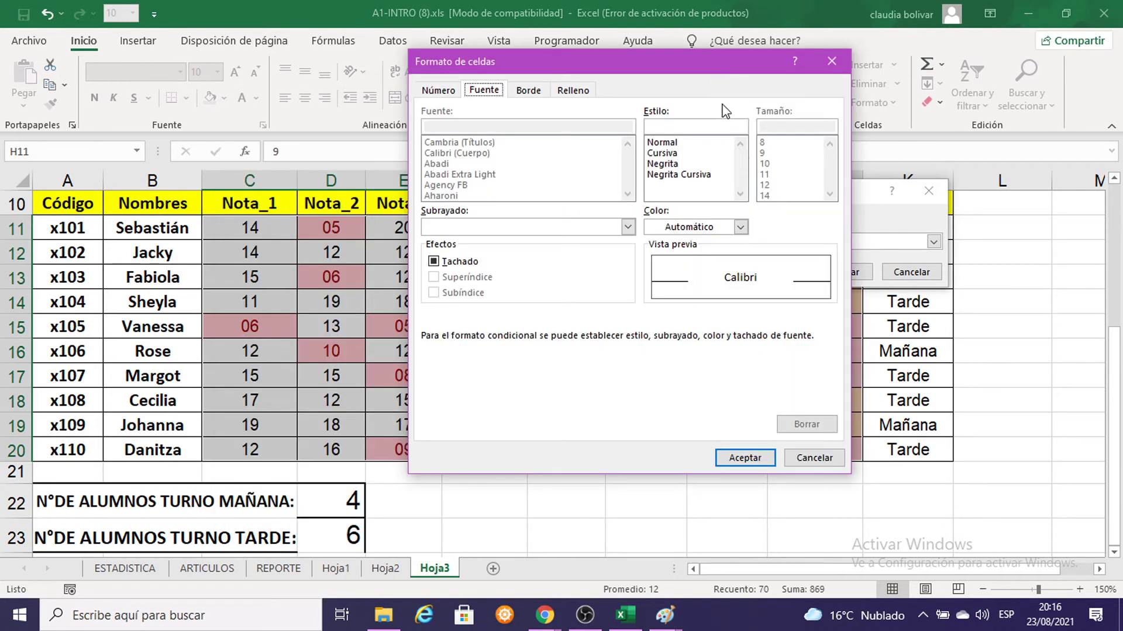
{"action": "left_click", "coordinate": [689, 175]}
{"action": "left_click", "coordinate": [740, 228]}
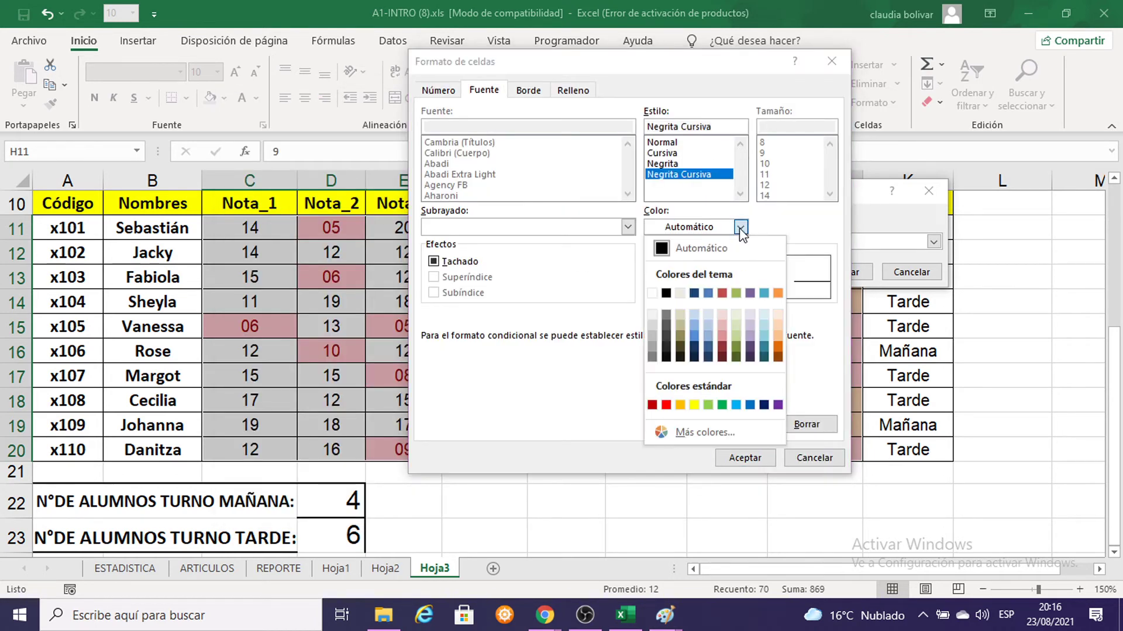
{"action": "left_click", "coordinate": [665, 405]}
{"action": "left_click", "coordinate": [740, 458]}
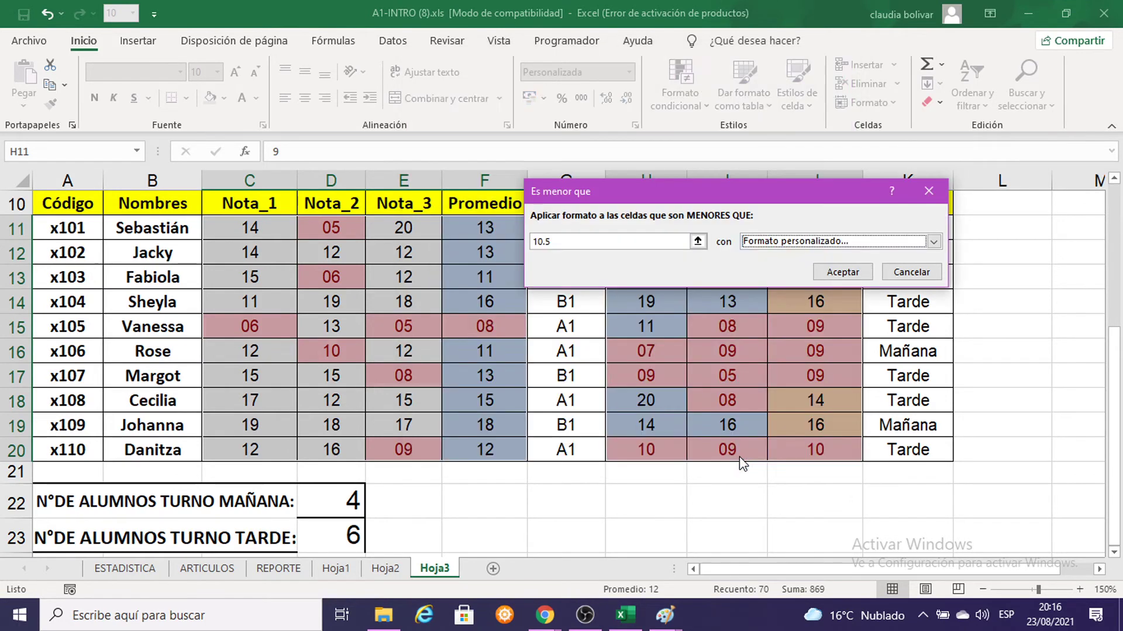
Paste another screenshot into Paint, then confirm the less-than 10.5 rule in Excel
{"action": "left_click", "coordinate": [665, 620]}
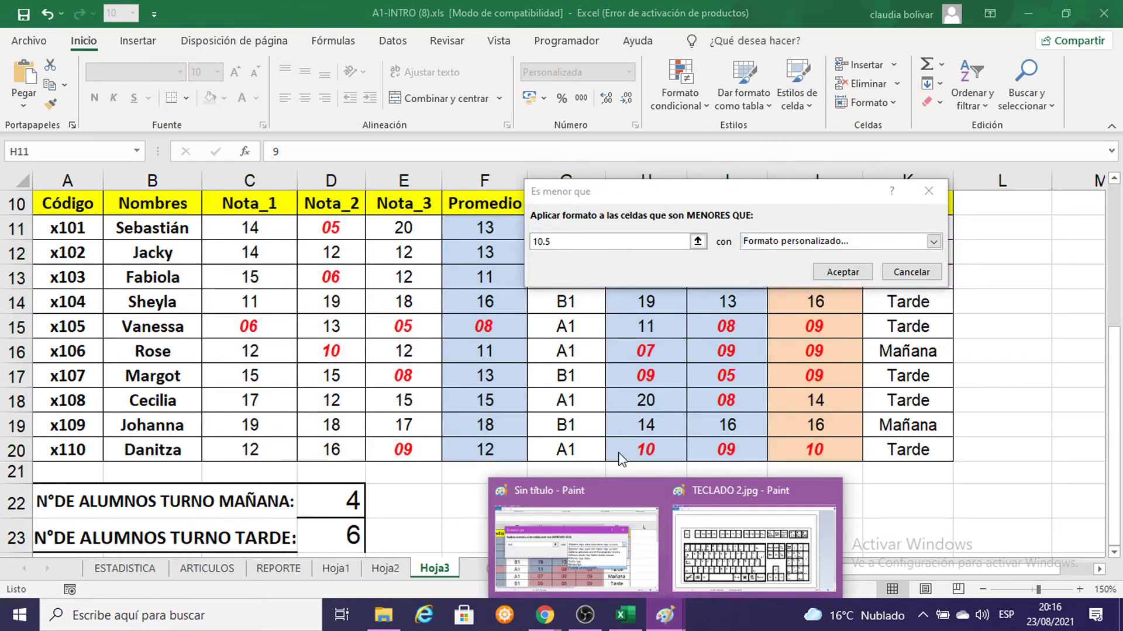
{"action": "left_click", "coordinate": [584, 584]}
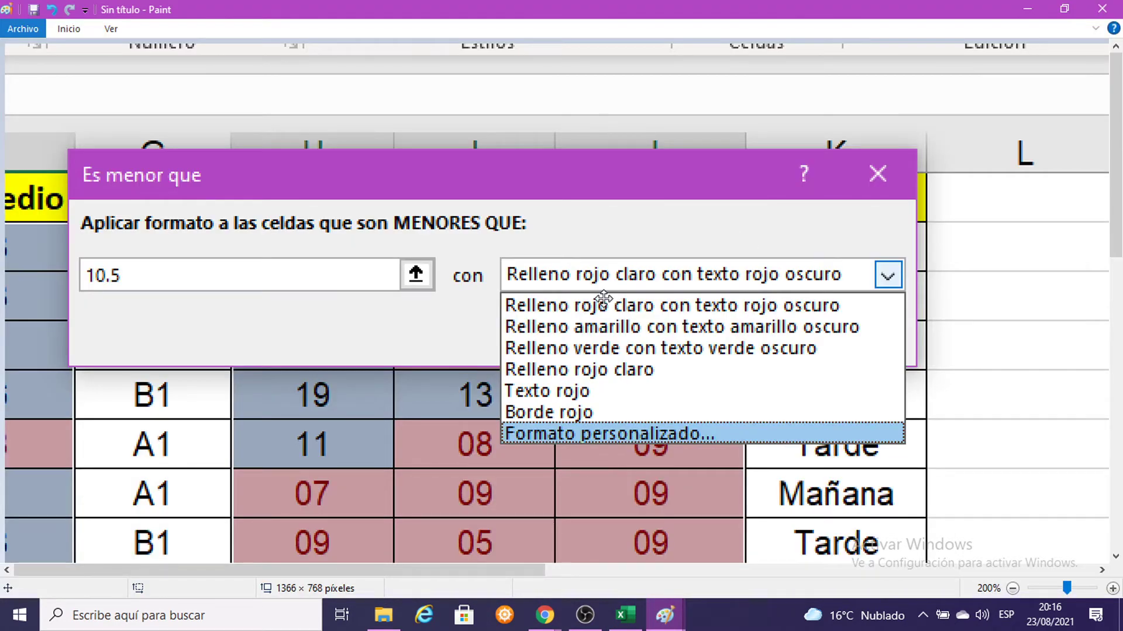
{"action": "key", "text": "ctrl+v"}
{"action": "mouse_move", "coordinate": [806, 300]}
{"action": "left_mouse_down"}
{"action": "mouse_move", "coordinate": [553, 300]}
{"action": "mouse_move", "coordinate": [638, 300]}
{"action": "mouse_move", "coordinate": [636, 409]}
{"action": "mouse_move", "coordinate": [644, 306]}
{"action": "left_mouse_up"}
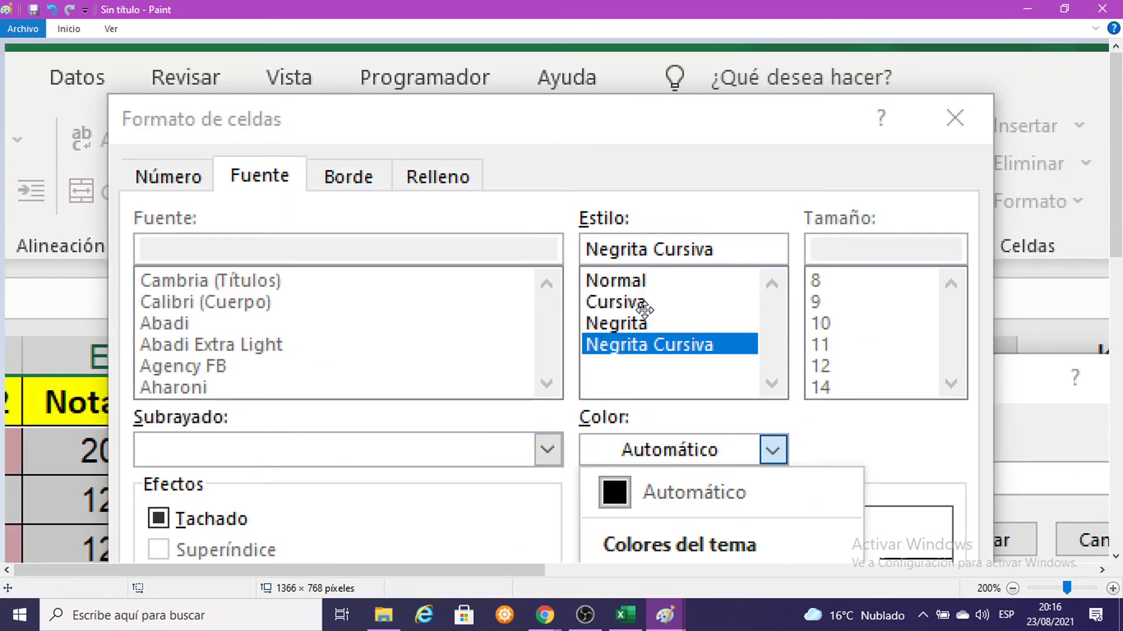
{"action": "mouse_move", "coordinate": [641, 344]}
{"action": "left_mouse_down"}
{"action": "mouse_move", "coordinate": [614, 280]}
{"action": "mouse_move", "coordinate": [662, 300]}
{"action": "mouse_move", "coordinate": [640, 435]}
{"action": "mouse_move", "coordinate": [667, 306]}
{"action": "left_mouse_up"}
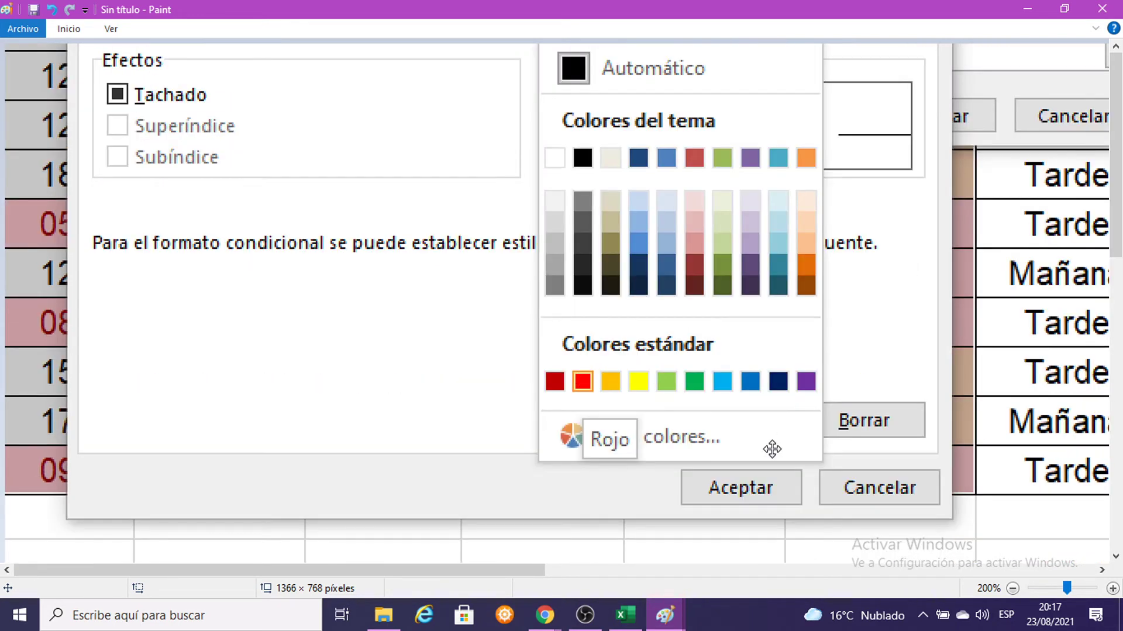
{"action": "key", "text": "alt+Tab"}
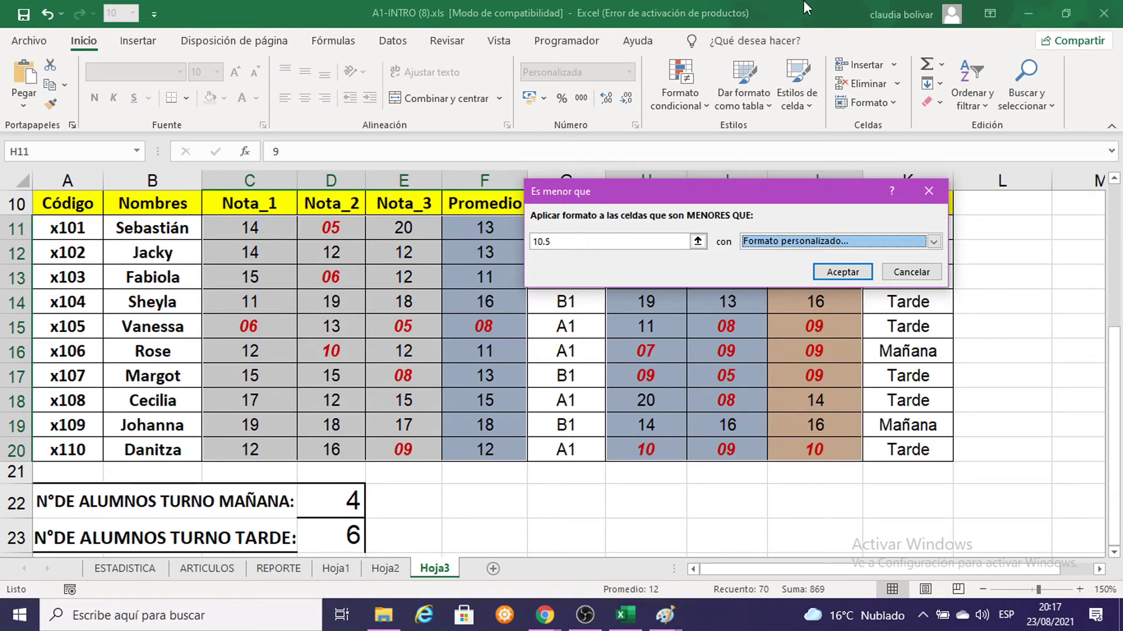
{"action": "left_click", "coordinate": [848, 274]}
Select the grades and averages in C11:F20 together with the exam grade columns
{"action": "left_click", "coordinate": [848, 277]}
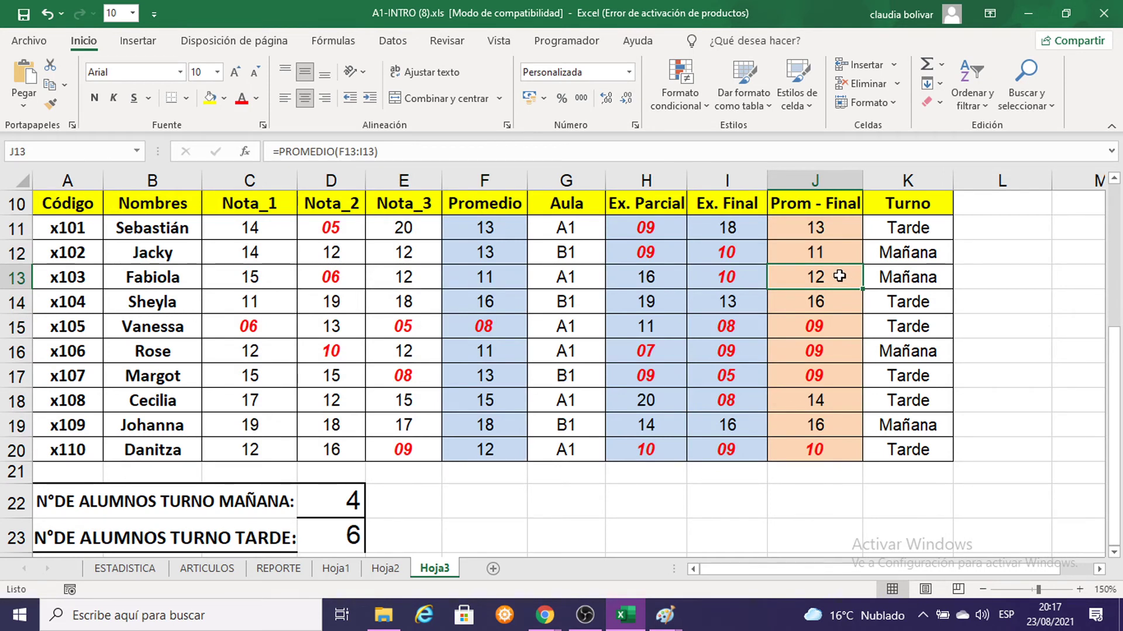
{"action": "left_click", "coordinate": [273, 277]}
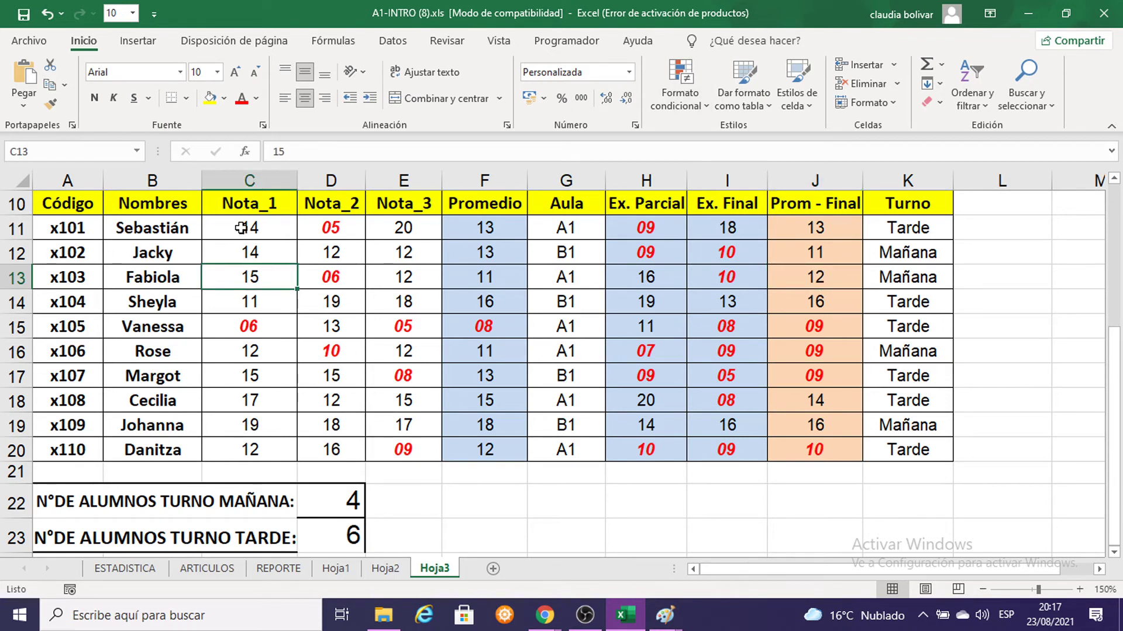
{"action": "left_click_drag", "start_coordinate": [241, 228], "coordinate": [503, 448]}
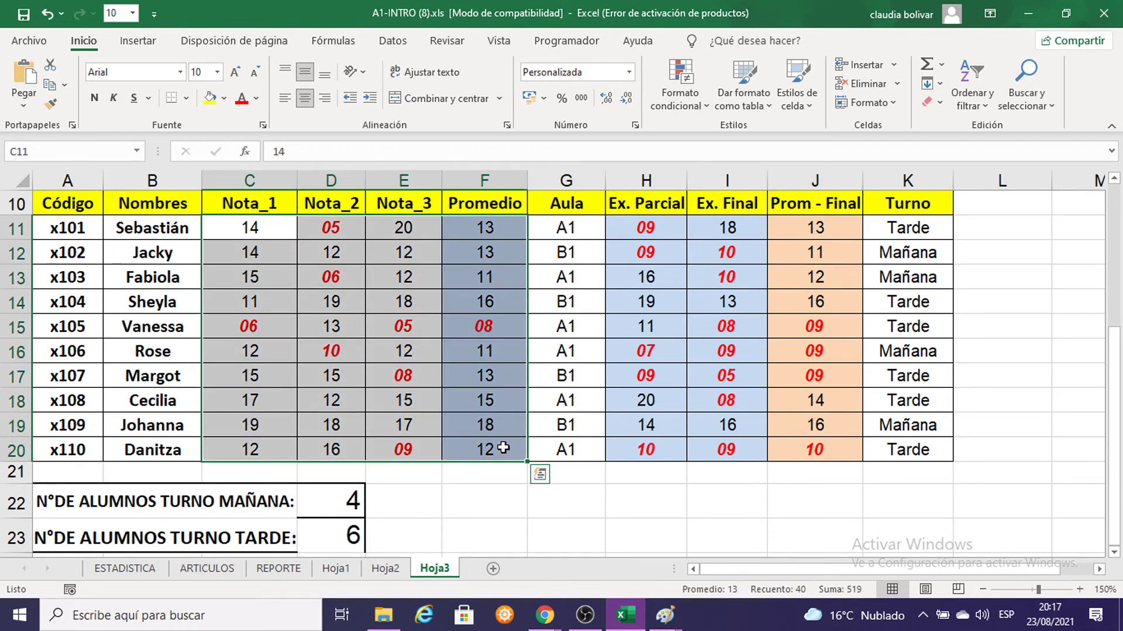
{"action": "mouse_move", "coordinate": [643, 229]}
{"action": "left_mouse_down"}
{"action": "mouse_move", "coordinate": [729, 403]}
{"action": "mouse_move", "coordinate": [819, 447]}
{"action": "left_mouse_up"}
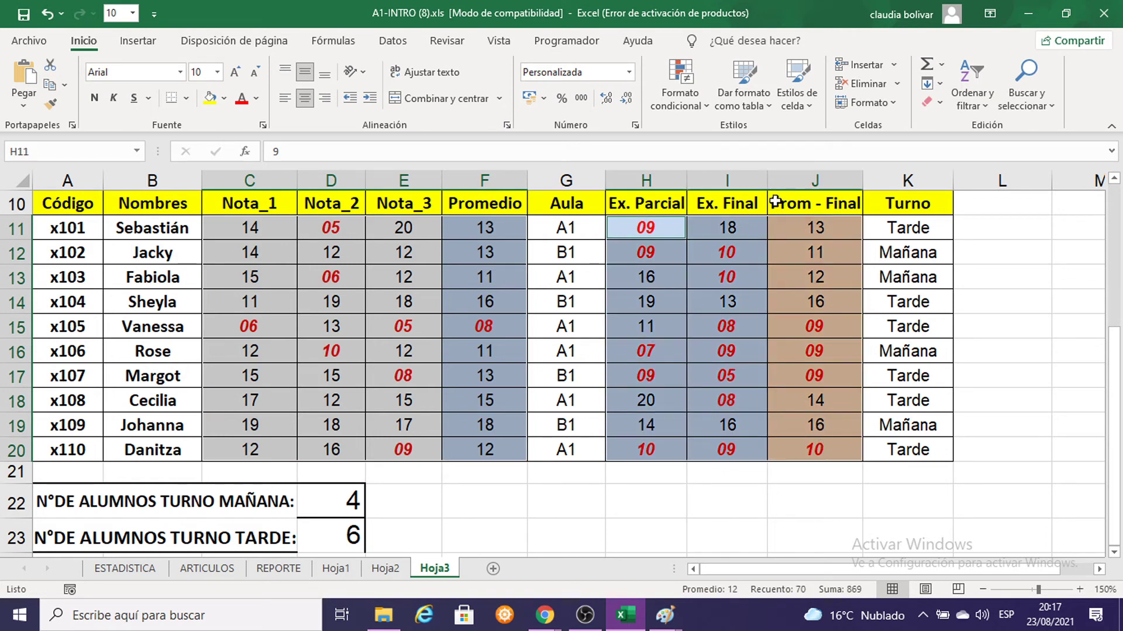
Start a Greater Than highlight rule with threshold 10.4 and view the preset formats
{"action": "left_click", "coordinate": [687, 96]}
{"action": "mouse_move", "coordinate": [753, 138]}
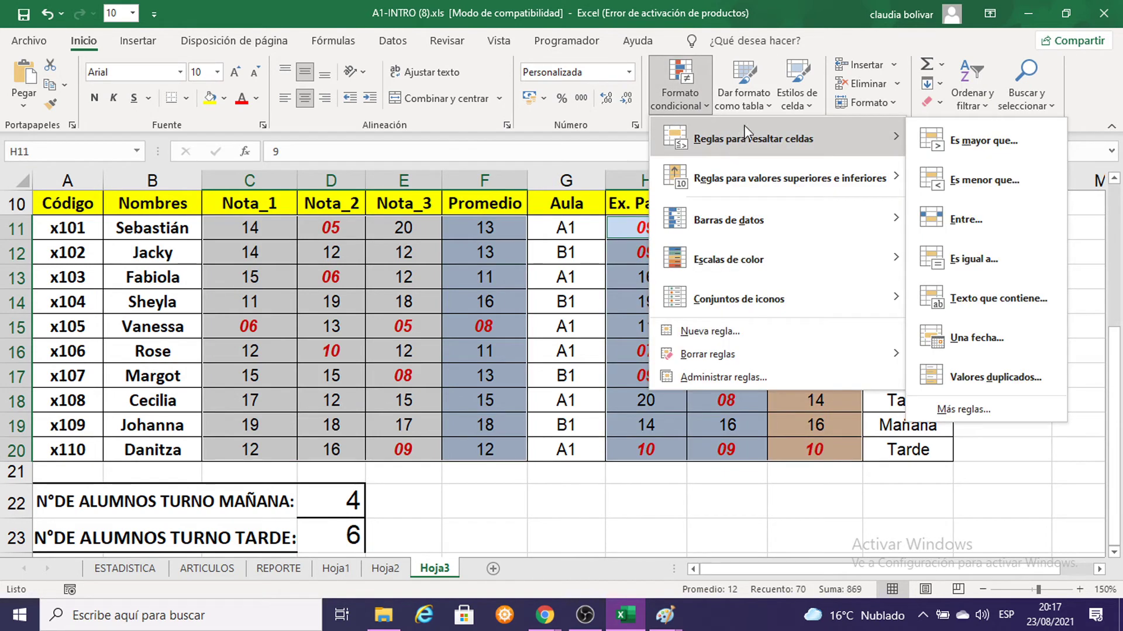
{"action": "left_click", "coordinate": [1002, 148]}
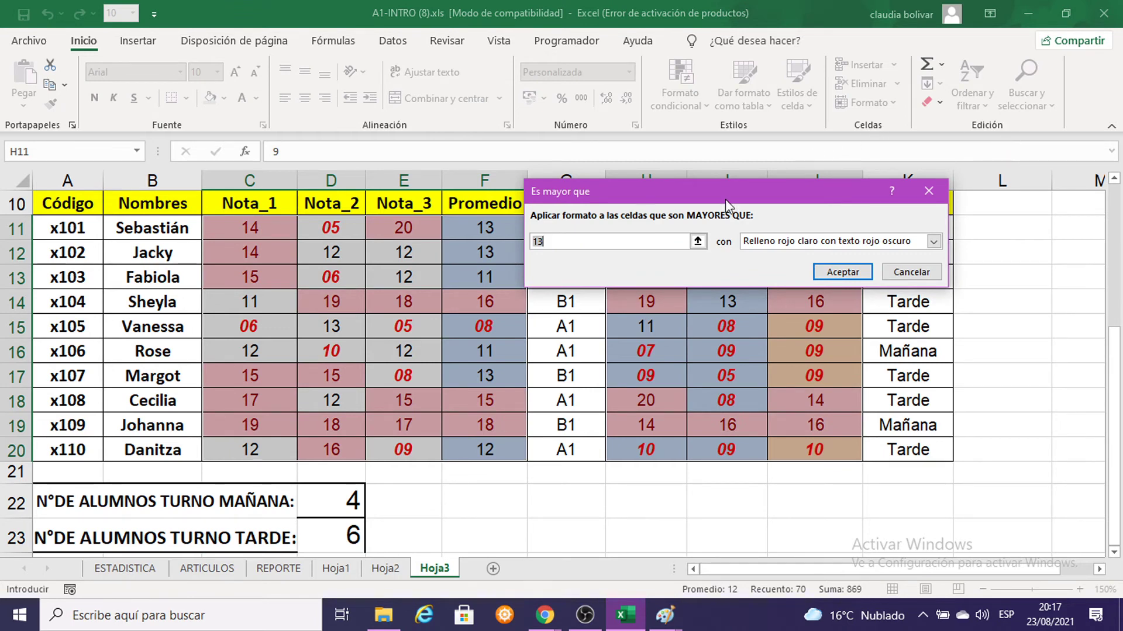
{"action": "key", "text": "BackSpace"}
{"action": "type", "text": "10.4"}
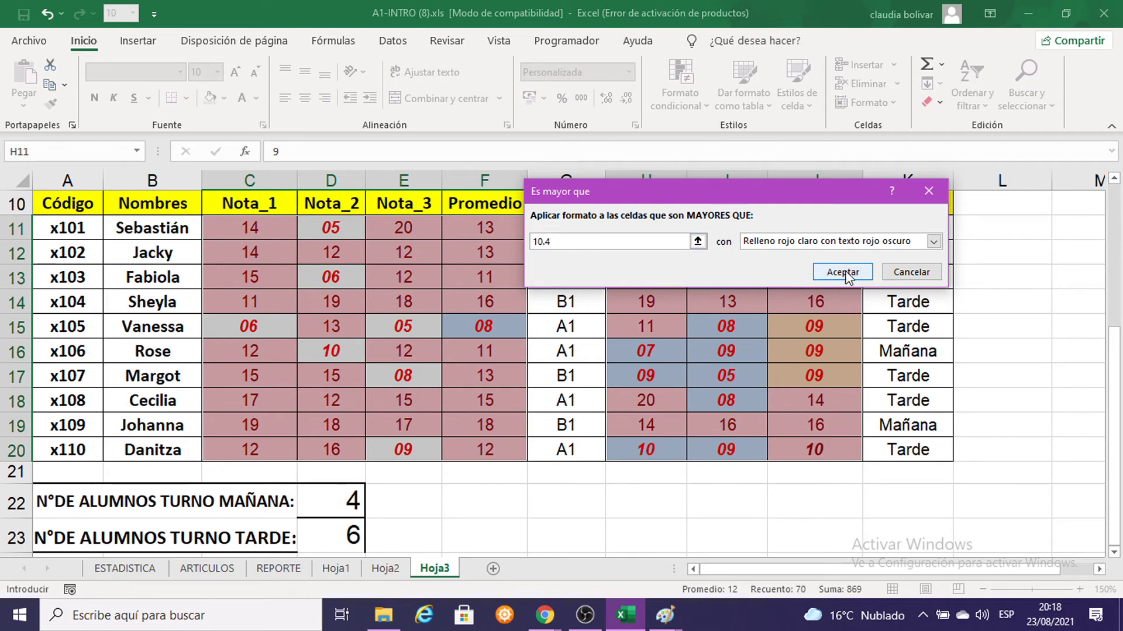
{"action": "left_click", "coordinate": [934, 242]}
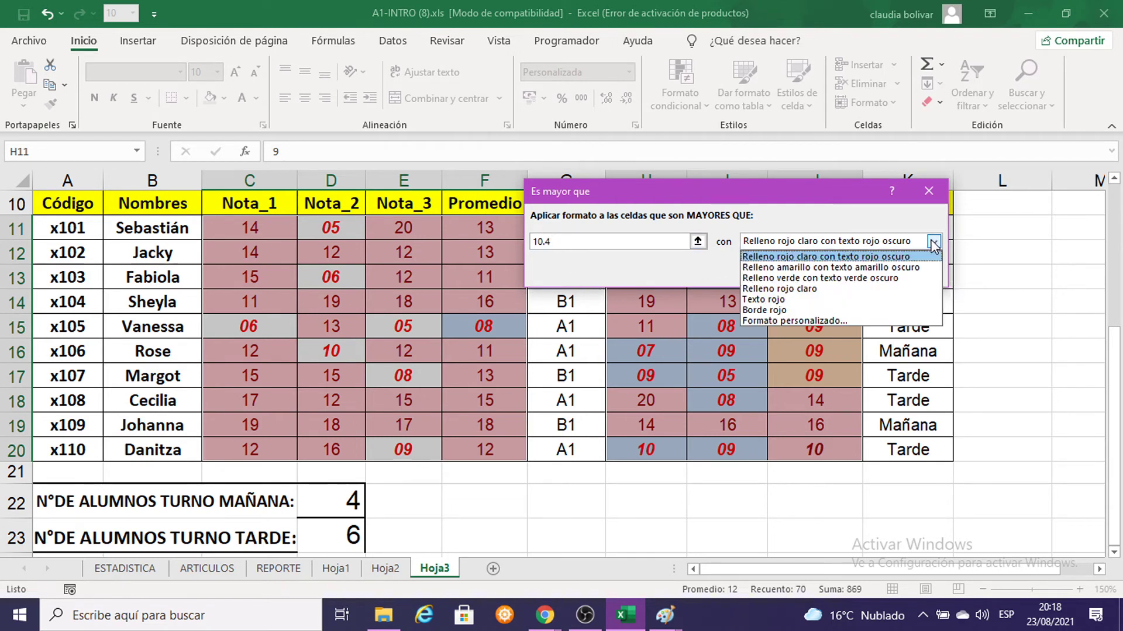
Choose a custom format for the rule and capture the rule dialog in Paint
{"action": "left_click", "coordinate": [895, 321]}
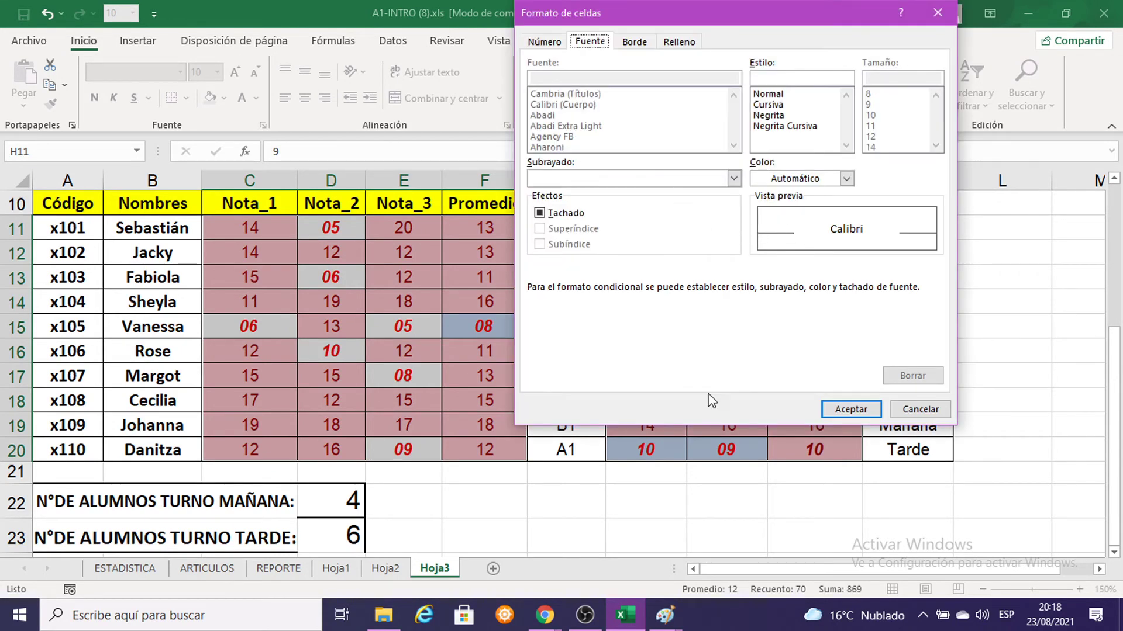
{"action": "left_click", "coordinate": [667, 614]}
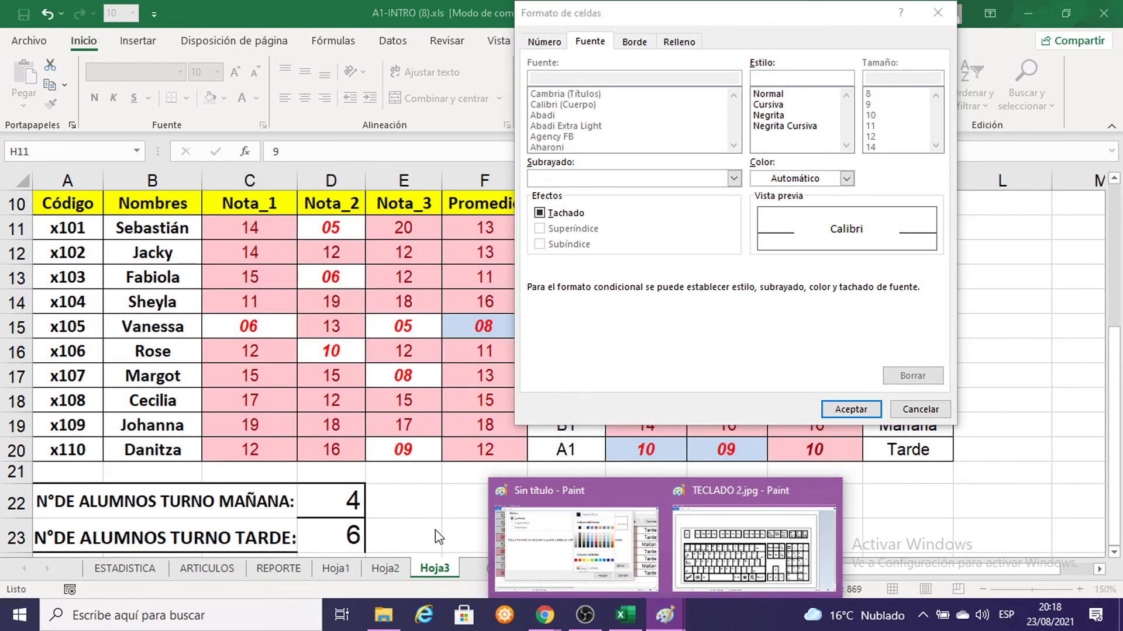
{"action": "left_click", "coordinate": [576, 550]}
{"action": "key", "text": "ctrl+v"}
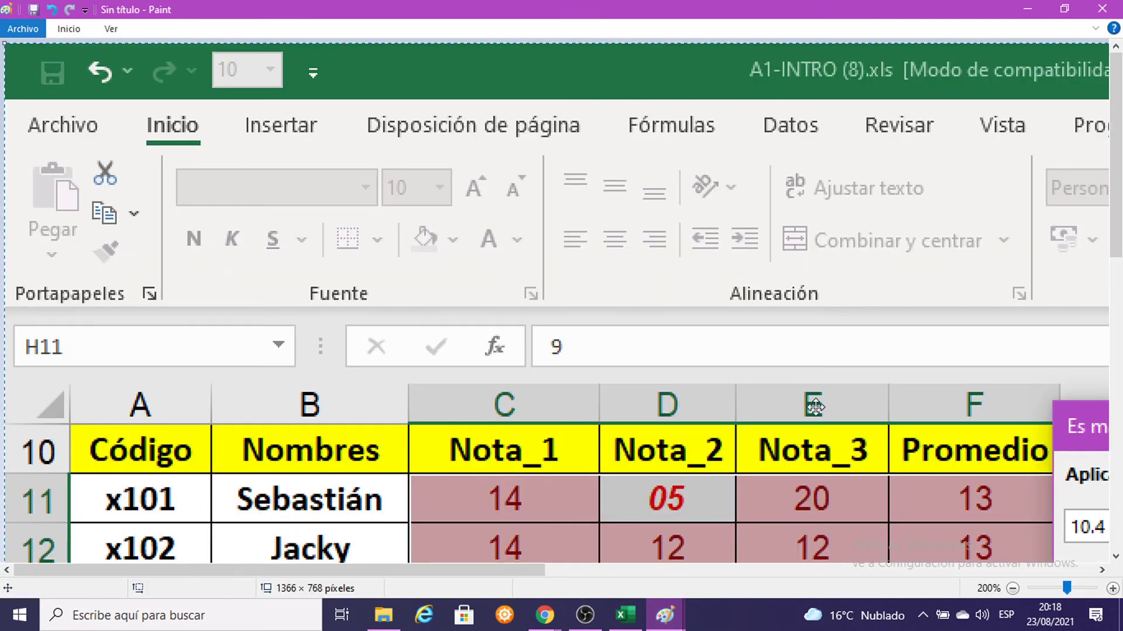
{"action": "left_click_drag", "start_coordinate": [702, 293], "coordinate": [501, 301]}
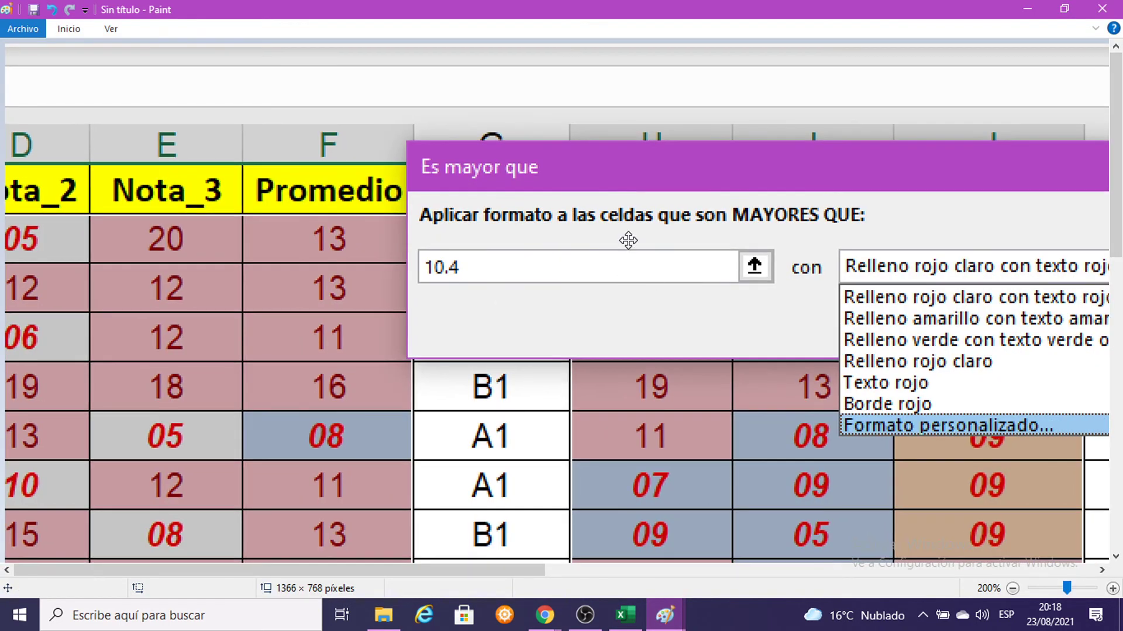
{"action": "left_click_drag", "start_coordinate": [628, 240], "coordinate": [362, 193]}
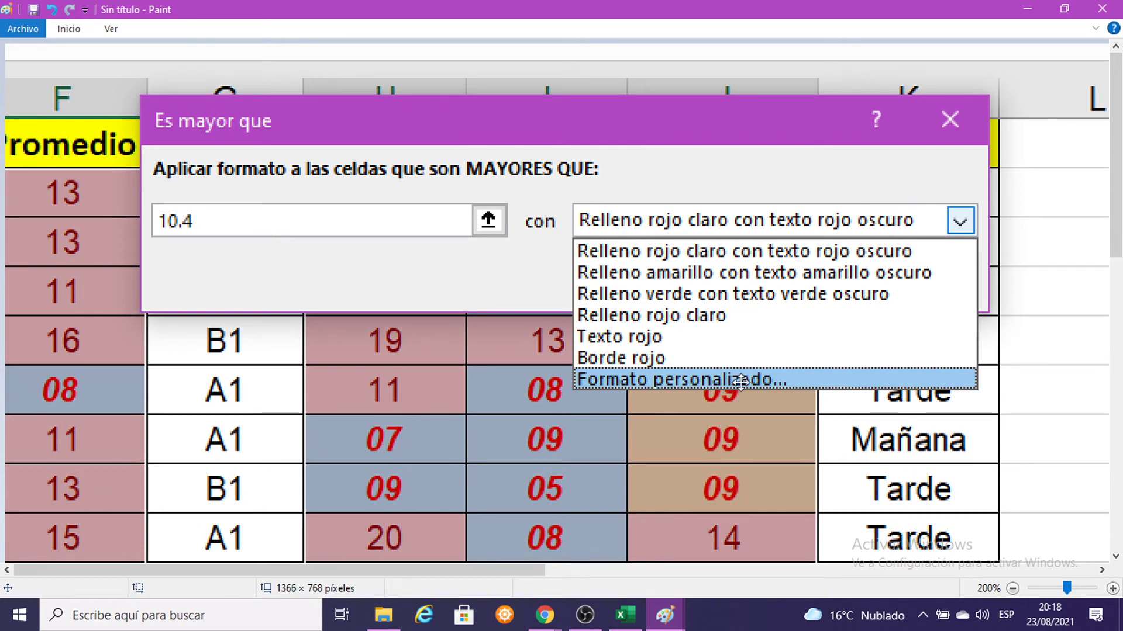
{"action": "left_click", "coordinate": [1027, 9]}
Make the custom font bold italic light blue, capture it in Paint, and apply the greater-than-10.4 rule
{"action": "left_click", "coordinate": [786, 126]}
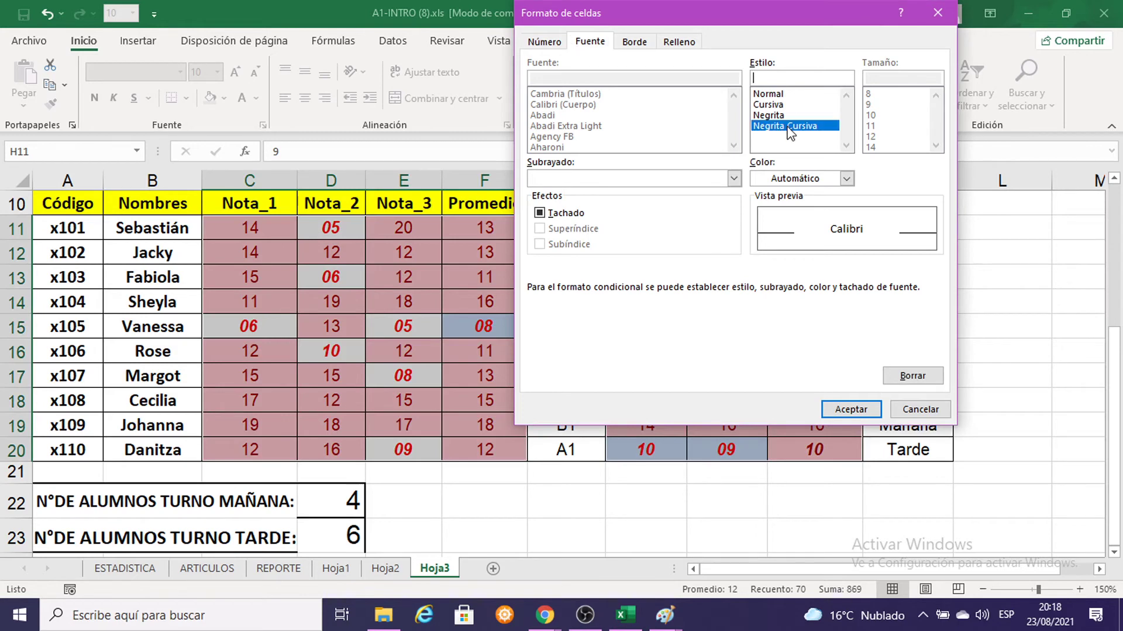
{"action": "left_click", "coordinate": [846, 179]}
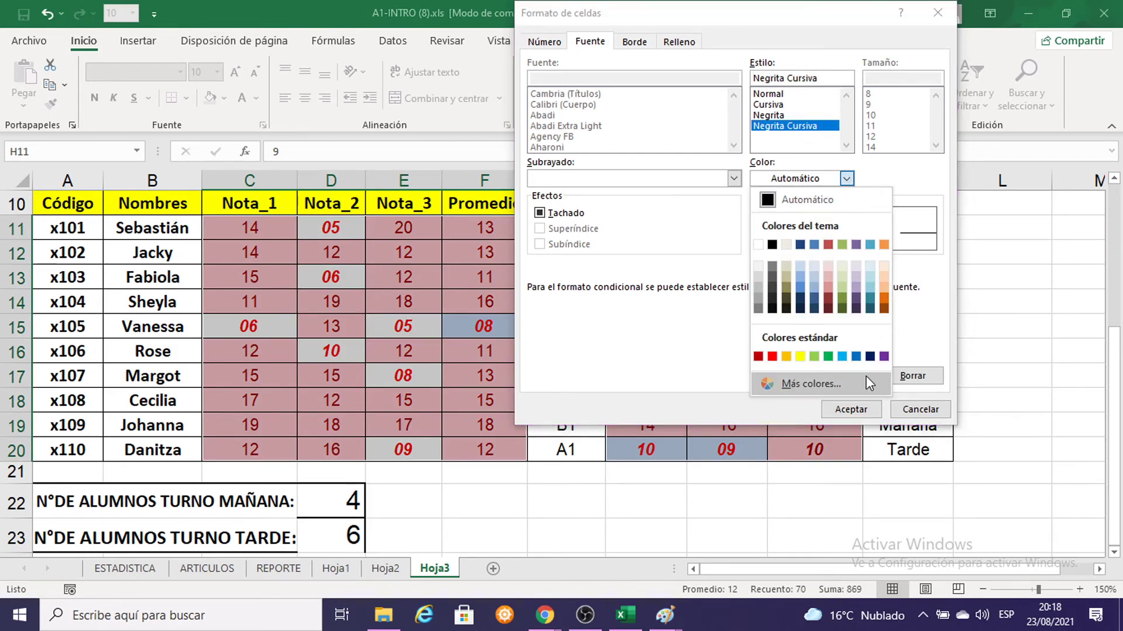
{"action": "left_click", "coordinate": [842, 356]}
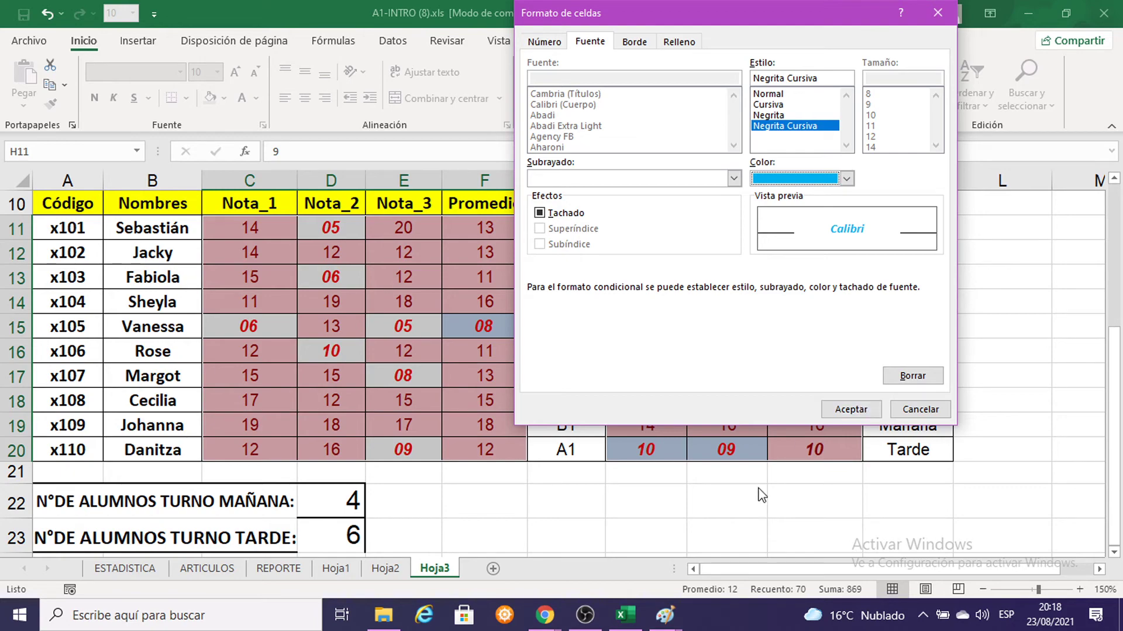
{"action": "mouse_move", "coordinate": [664, 615]}
{"action": "left_click", "coordinate": [615, 525]}
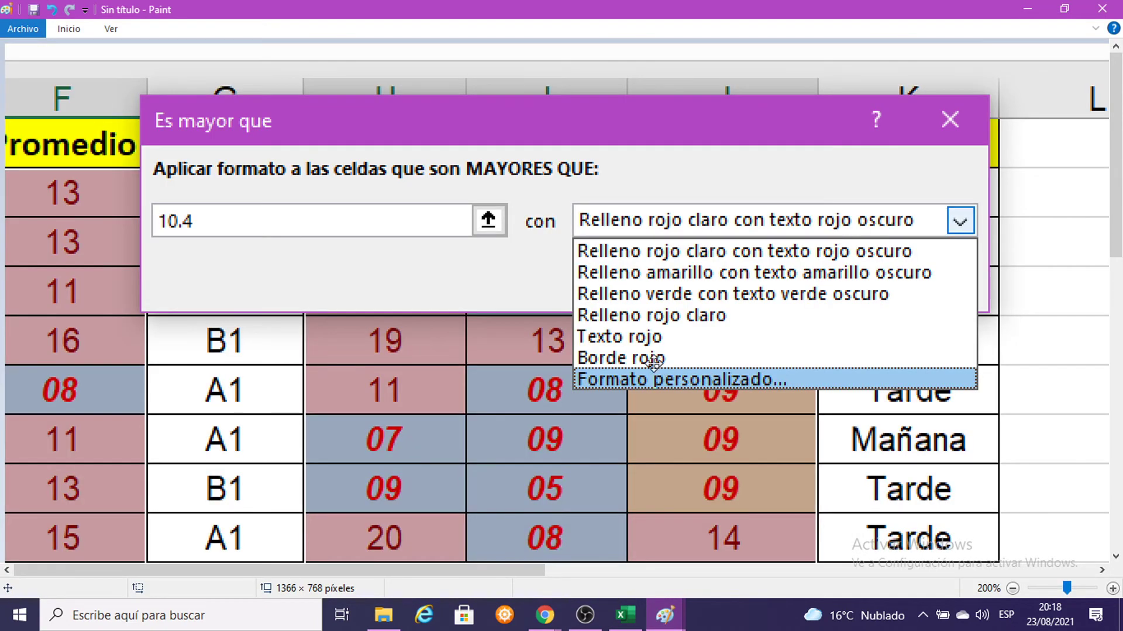
{"action": "key", "text": "ctrl+v"}
{"action": "left_click_drag", "start_coordinate": [916, 288], "coordinate": [394, 302]}
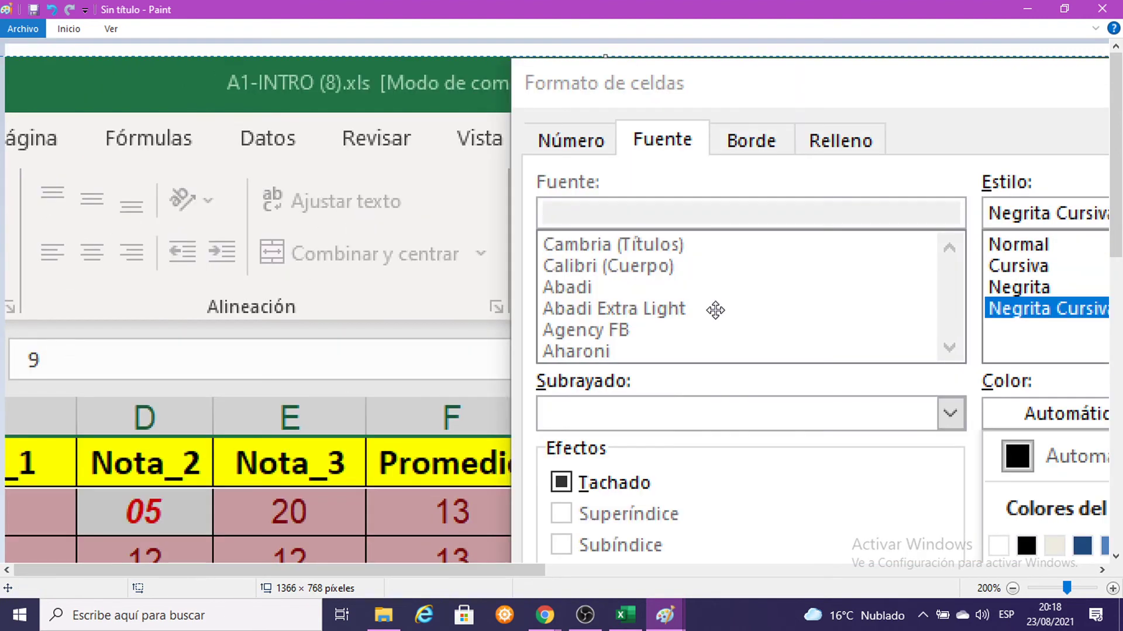
{"action": "mouse_move", "coordinate": [715, 310]}
{"action": "left_mouse_down"}
{"action": "mouse_move", "coordinate": [690, 299]}
{"action": "mouse_move", "coordinate": [712, 182]}
{"action": "left_mouse_up"}
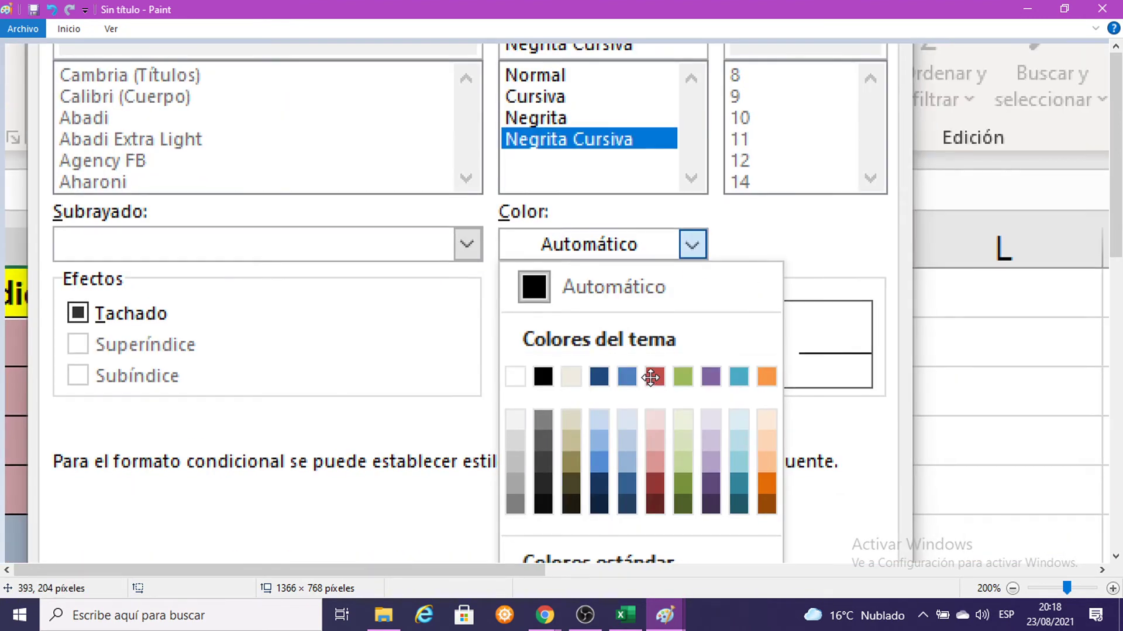
{"action": "left_click_drag", "start_coordinate": [640, 480], "coordinate": [656, 349]}
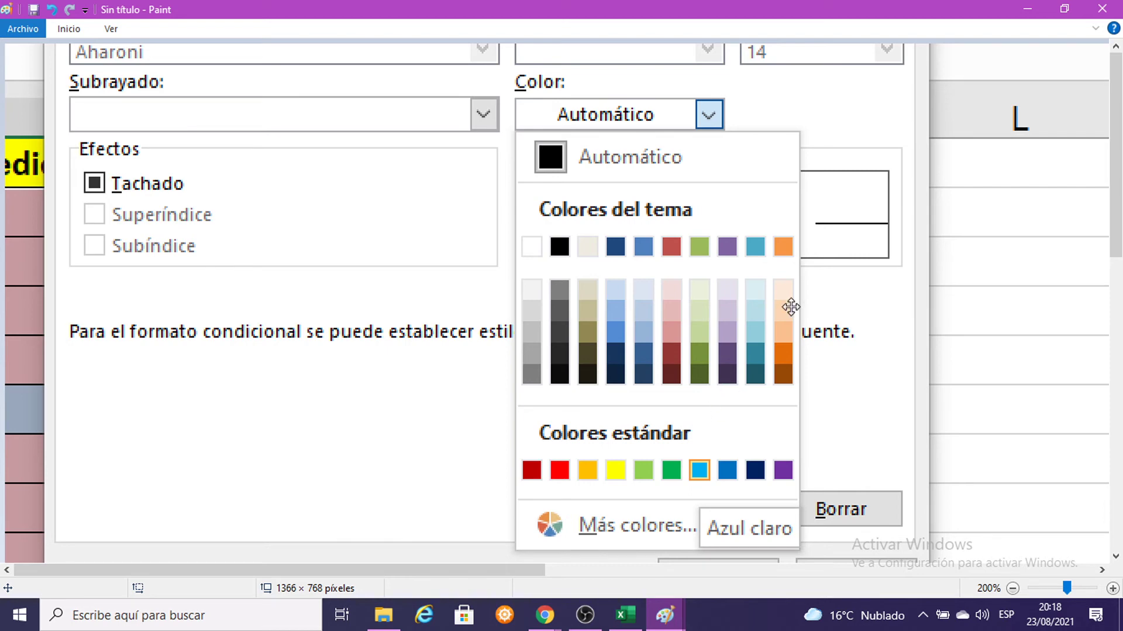
{"action": "left_click", "coordinate": [1027, 7]}
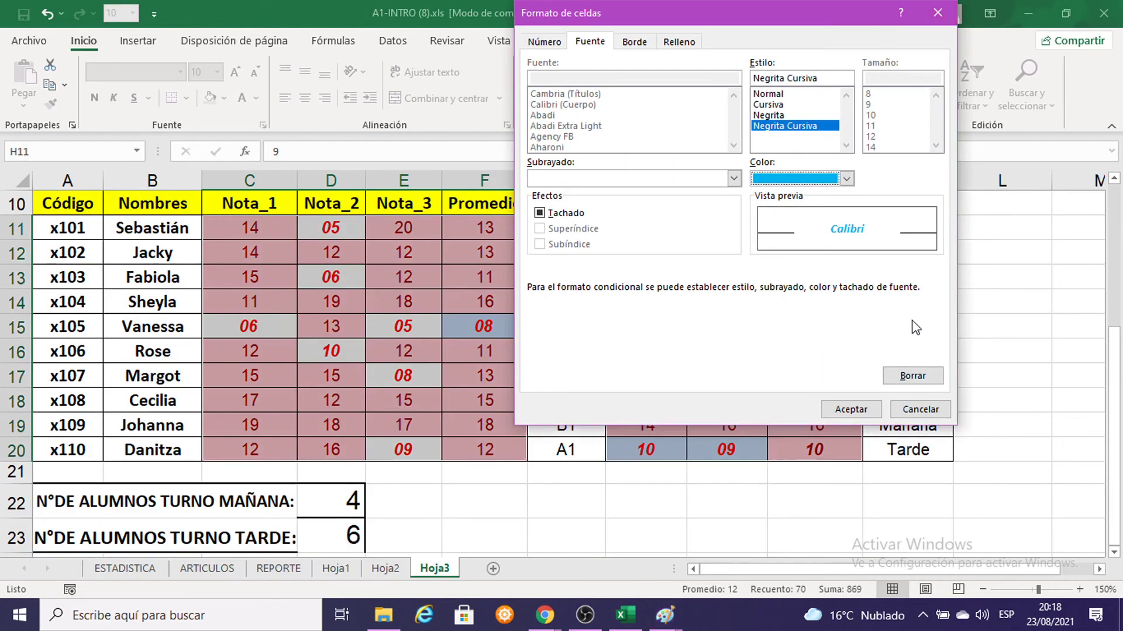
{"action": "left_click", "coordinate": [854, 409]}
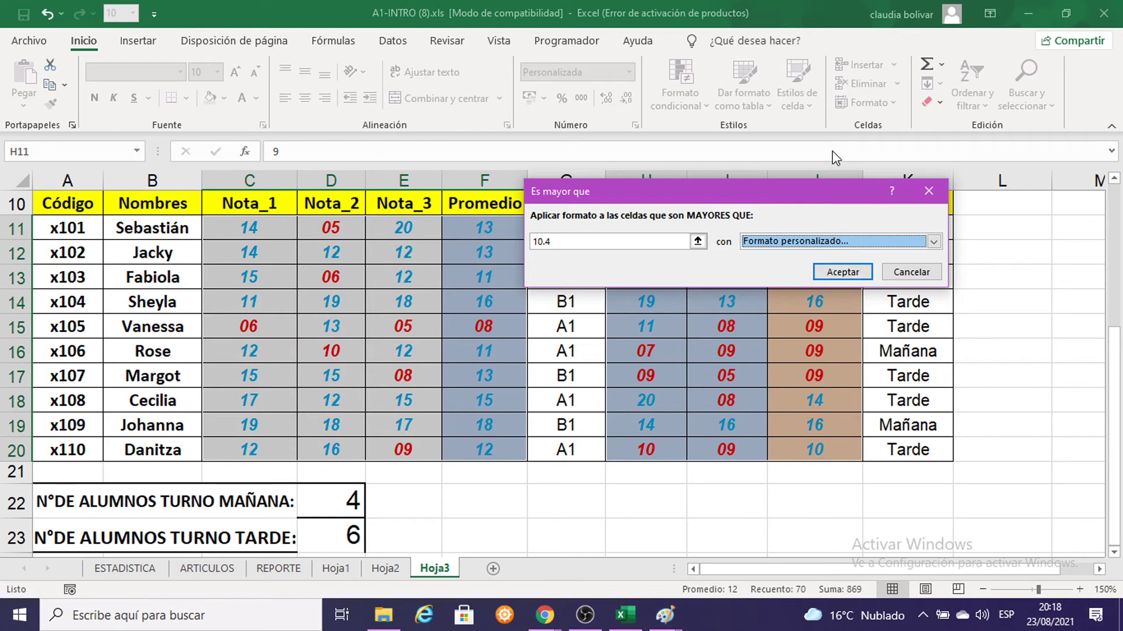
{"action": "left_click", "coordinate": [843, 272]}
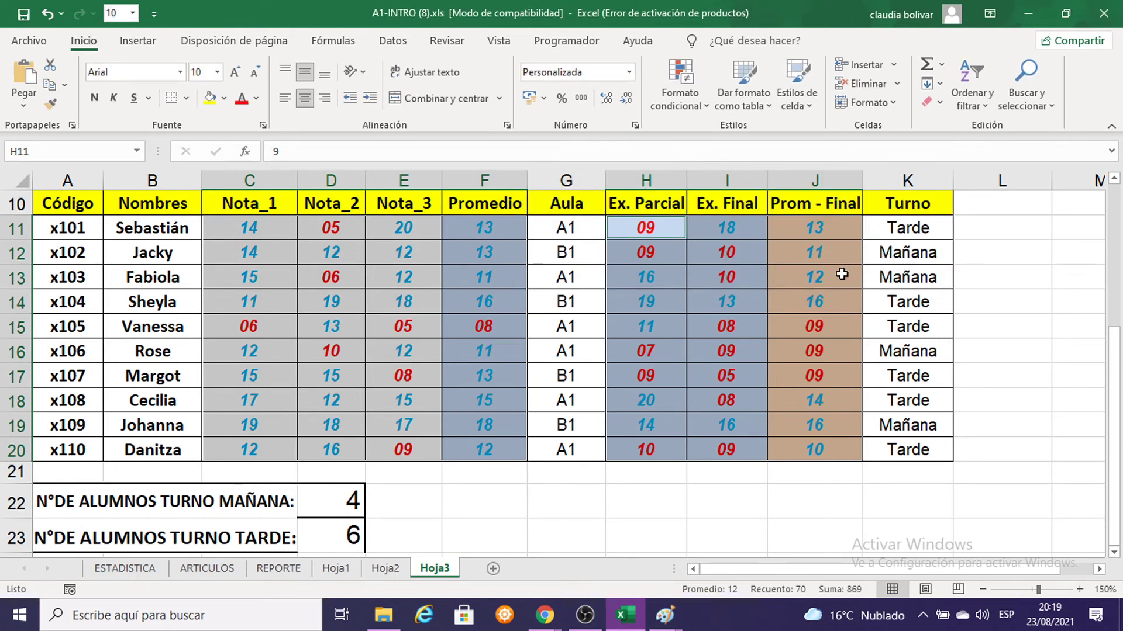
Select the Aula column values G11:G20
{"action": "left_click", "coordinate": [842, 274]}
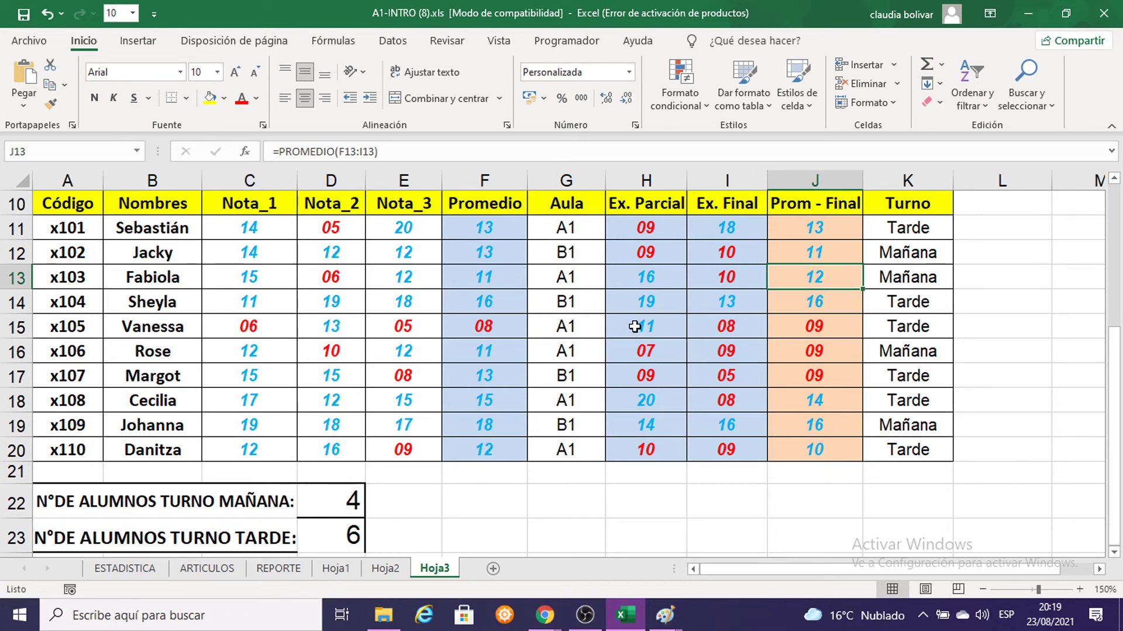
{"action": "scroll", "coordinate": [611, 288], "scroll_direction": "up", "scroll_amount": 1}
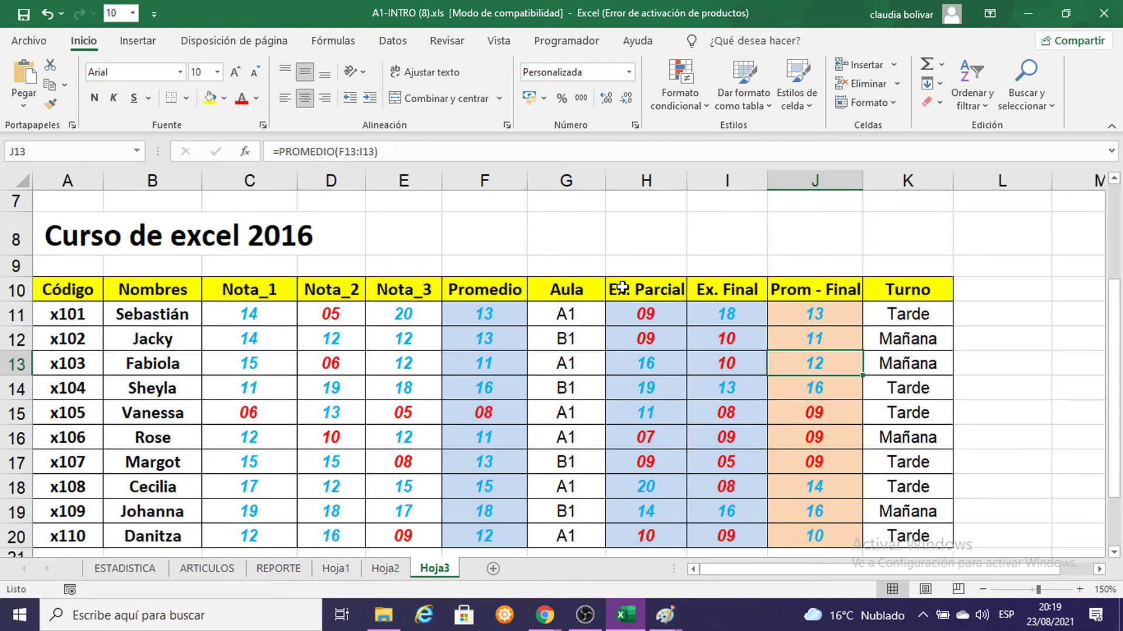
{"action": "scroll", "coordinate": [563, 310], "scroll_direction": "down", "scroll_amount": 1}
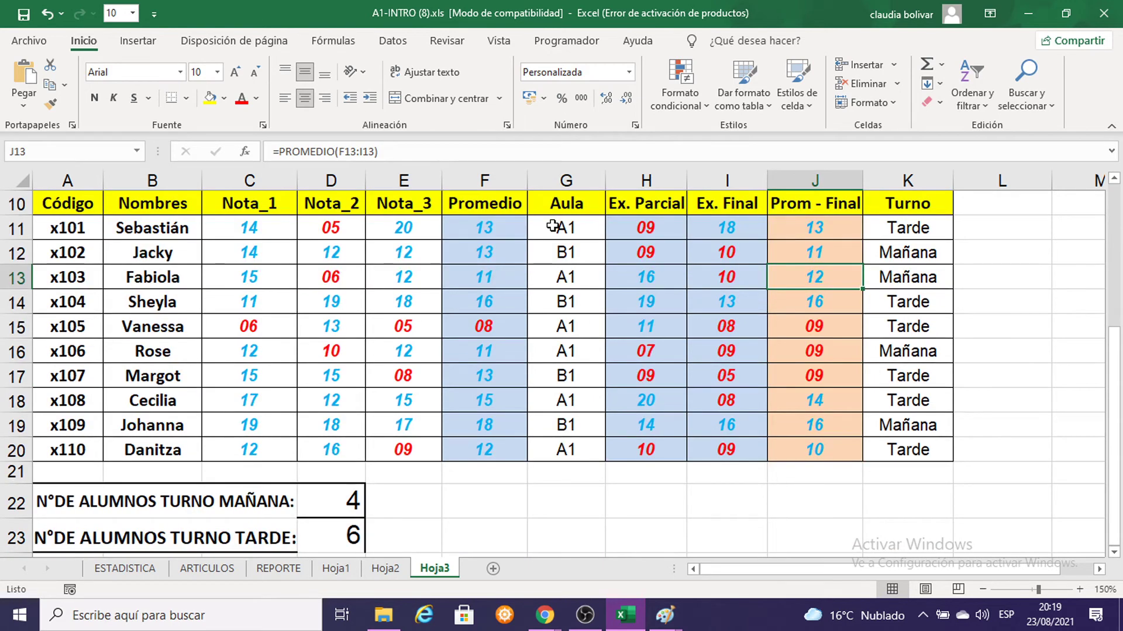
{"action": "left_click_drag", "start_coordinate": [552, 226], "coordinate": [557, 240]}
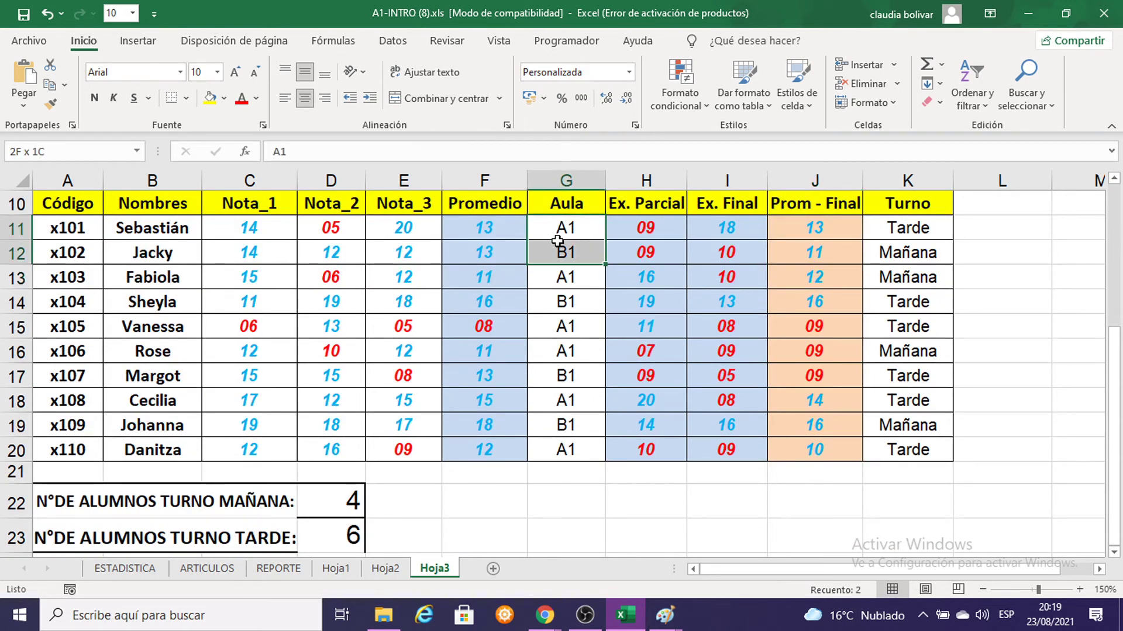
{"action": "left_click", "coordinate": [560, 237]}
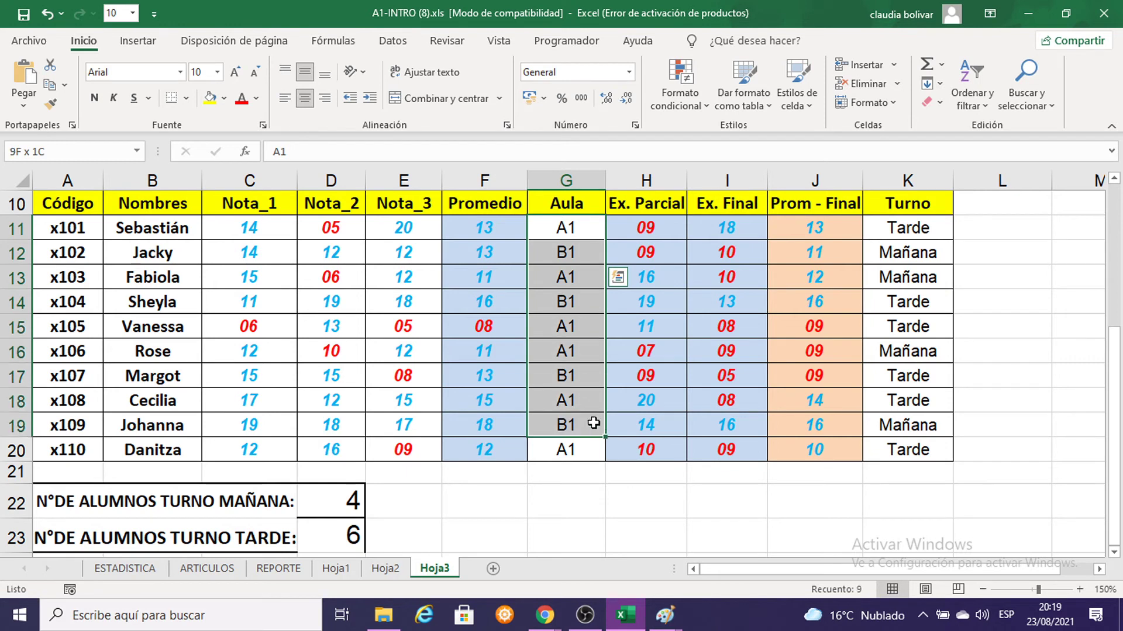
{"action": "left_click_drag", "start_coordinate": [582, 319], "coordinate": [576, 452]}
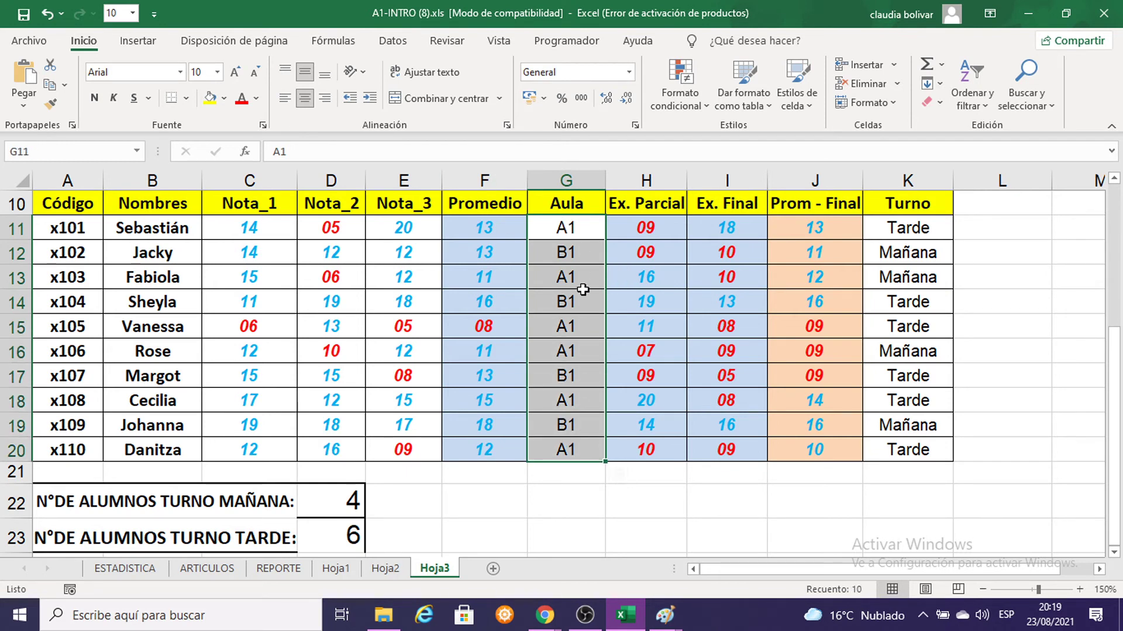
{"action": "mouse_move", "coordinate": [552, 228]}
{"action": "left_mouse_down"}
{"action": "mouse_move", "coordinate": [587, 353]}
{"action": "mouse_move", "coordinate": [566, 468]}
{"action": "left_mouse_up"}
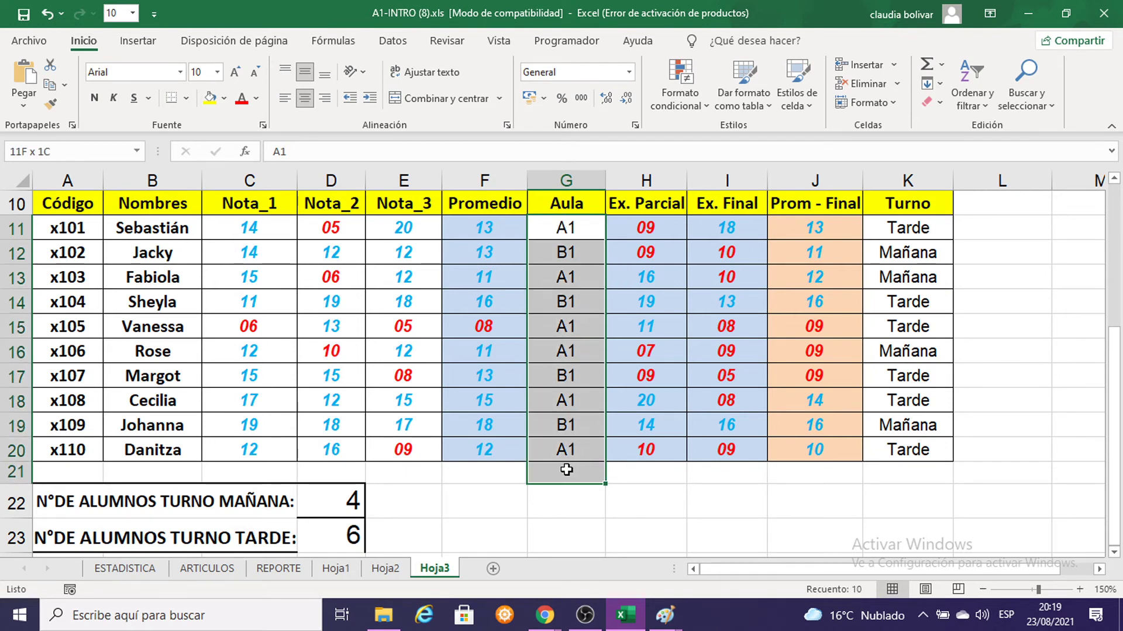
{"action": "scroll", "coordinate": [565, 304], "scroll_direction": "up", "scroll_amount": 1}
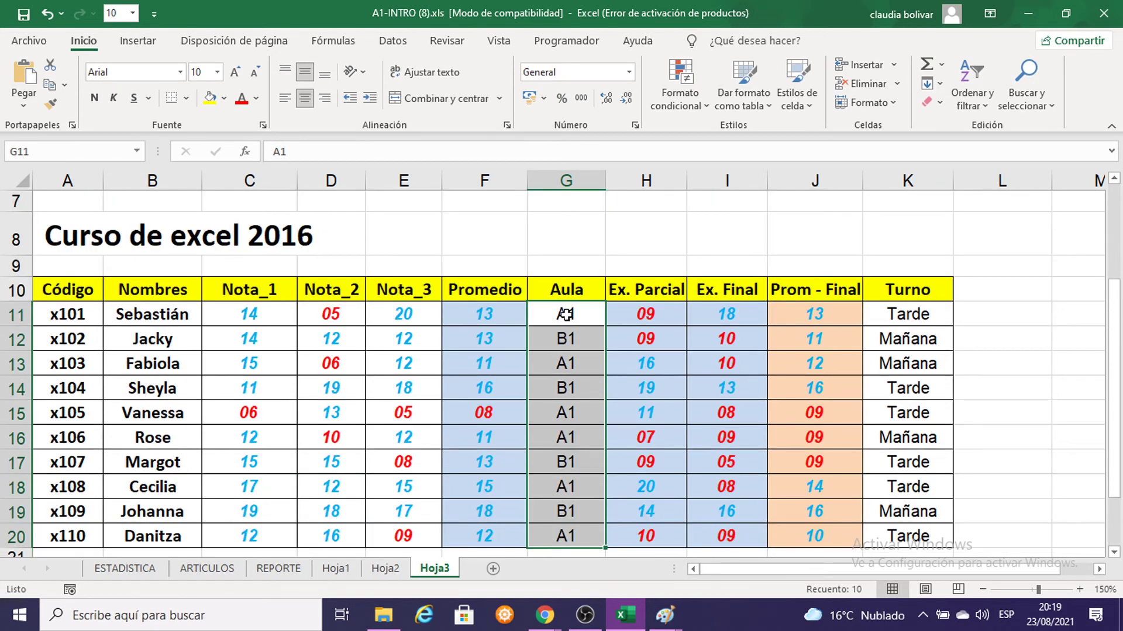
{"action": "scroll", "coordinate": [565, 315], "scroll_direction": "down", "scroll_amount": 1}
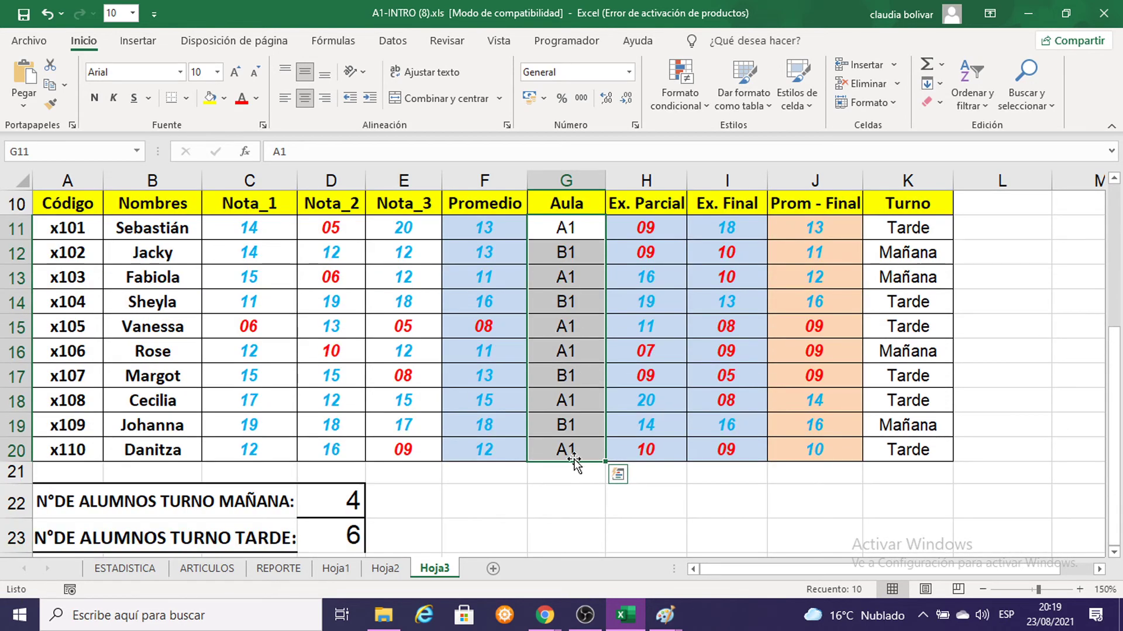
Start a Text that Contains highlight rule for A1 on the Aula cells
{"action": "left_click", "coordinate": [694, 100]}
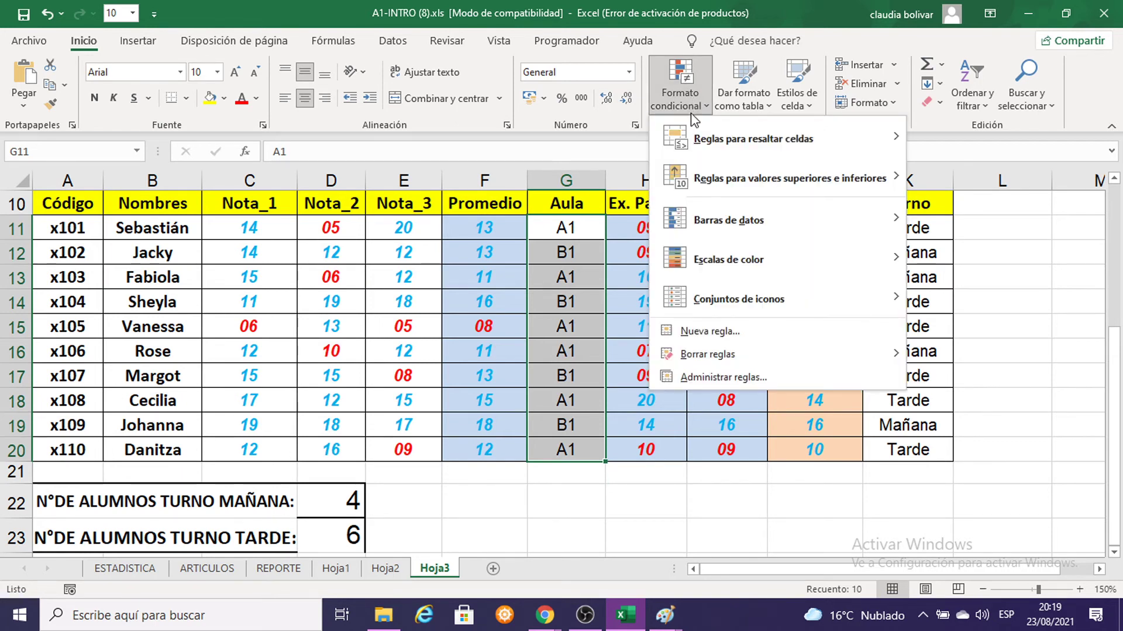
{"action": "mouse_move", "coordinate": [753, 139]}
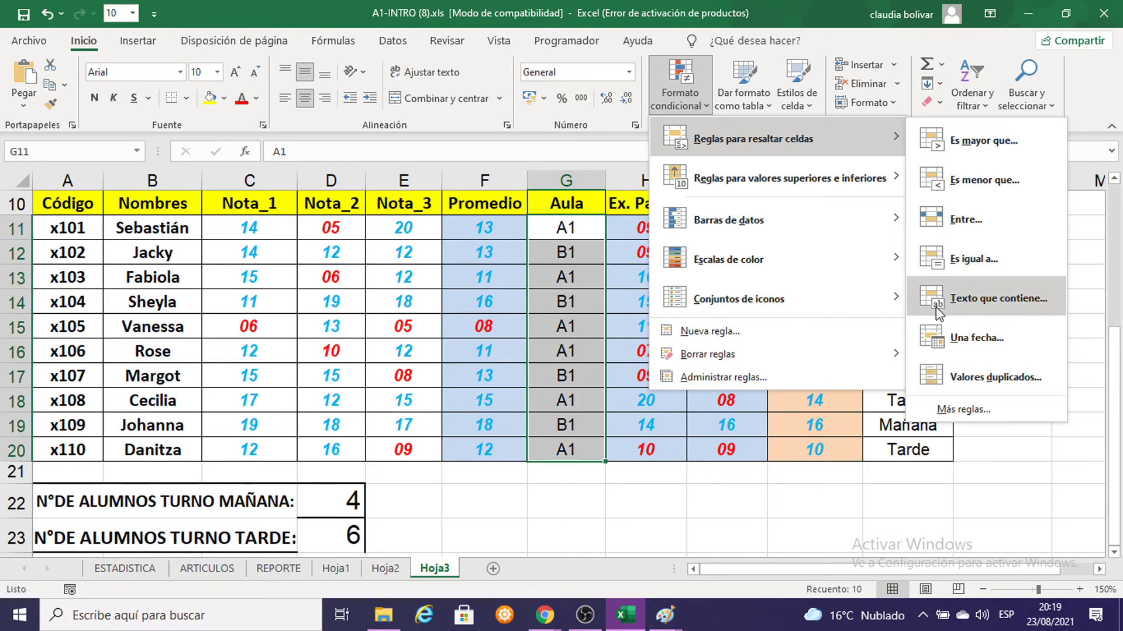
{"action": "left_click", "coordinate": [1004, 305]}
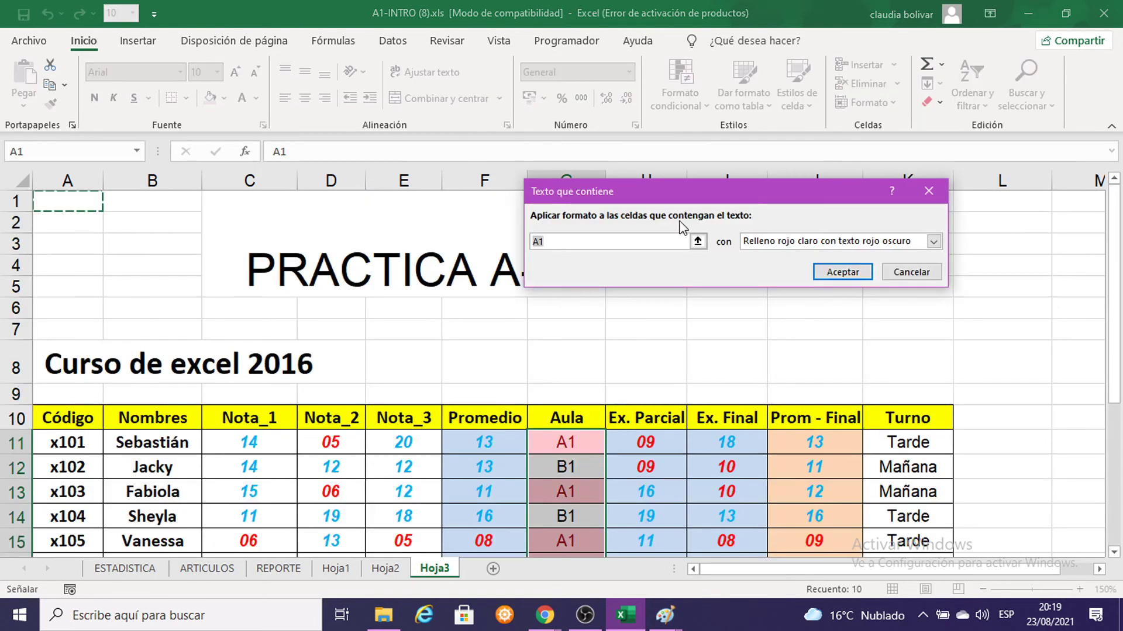
{"action": "left_click", "coordinate": [665, 615]}
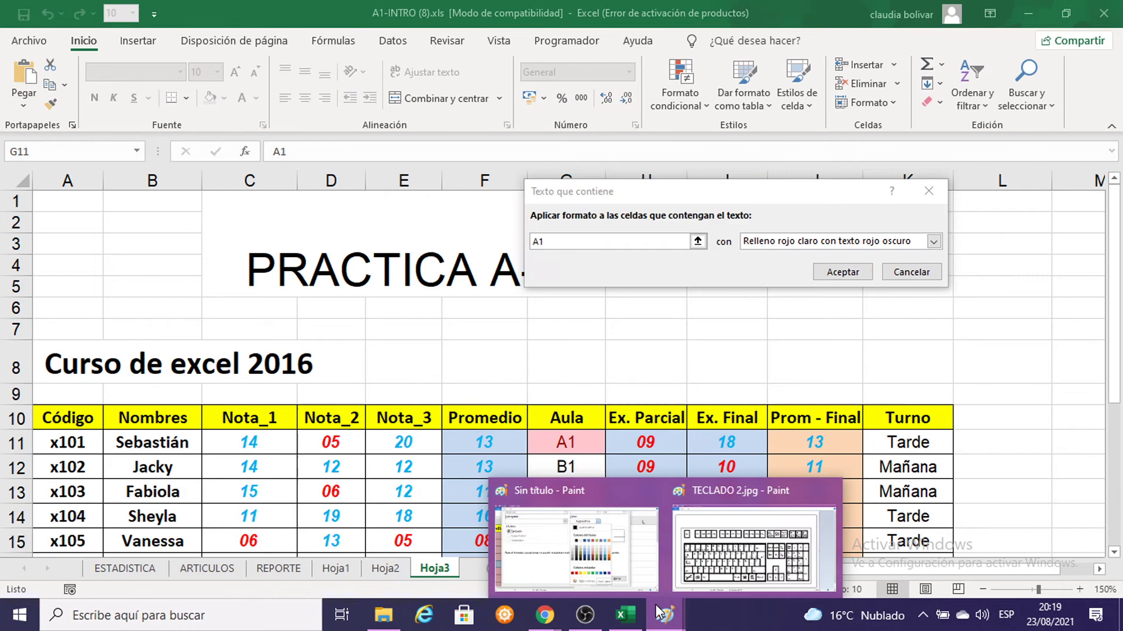
{"action": "left_click", "coordinate": [598, 509]}
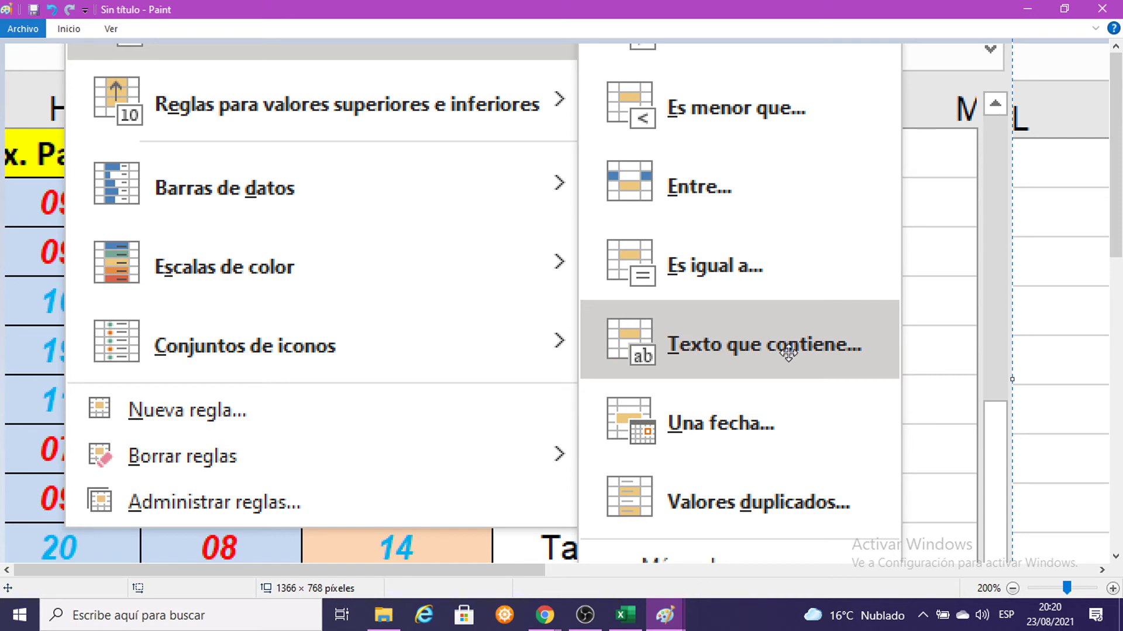
{"action": "left_click", "coordinate": [1022, 8]}
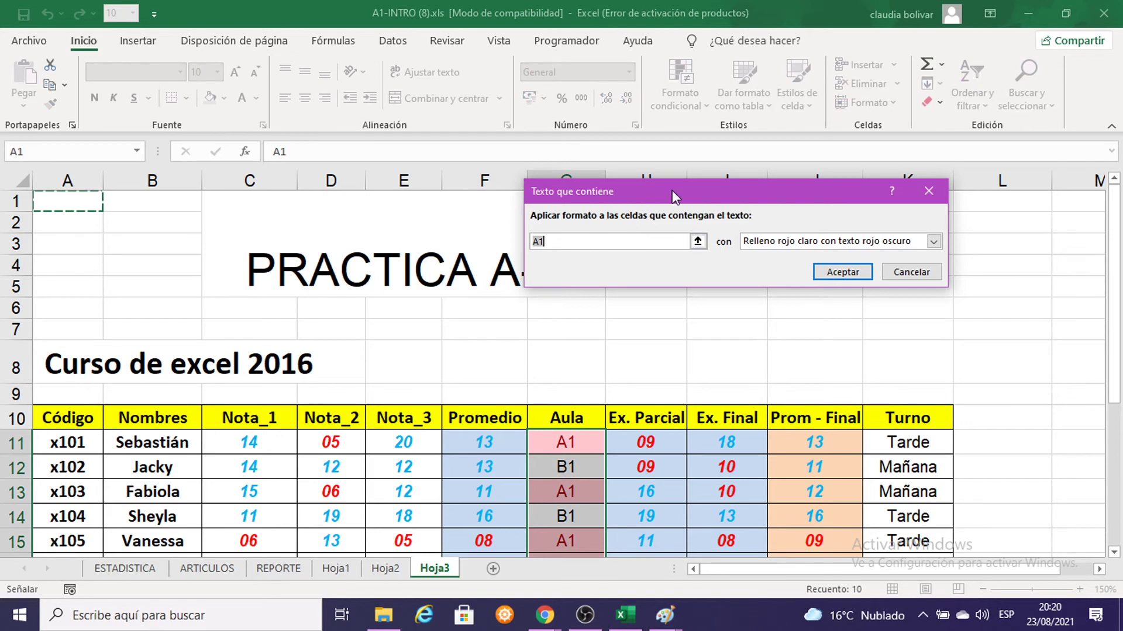
Move the Texto que contiene dialog up and left and check its preset format list
{"action": "left_click_drag", "start_coordinate": [671, 191], "coordinate": [616, 141]}
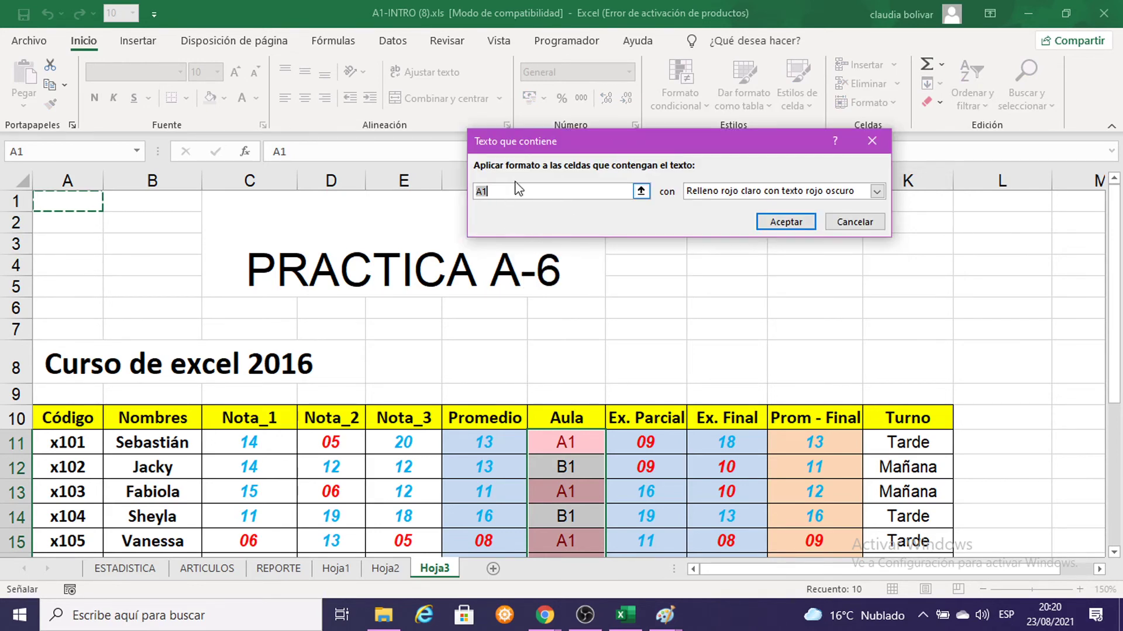
{"action": "left_click", "coordinate": [877, 192]}
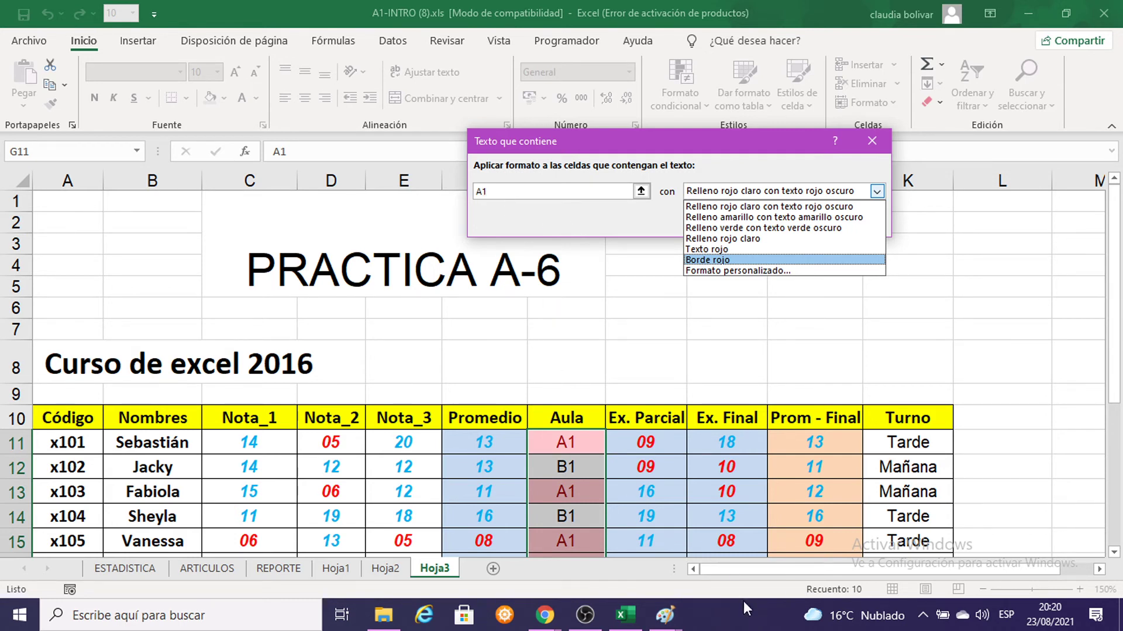
{"action": "left_click", "coordinate": [672, 624]}
{"action": "mouse_move", "coordinate": [664, 615]}
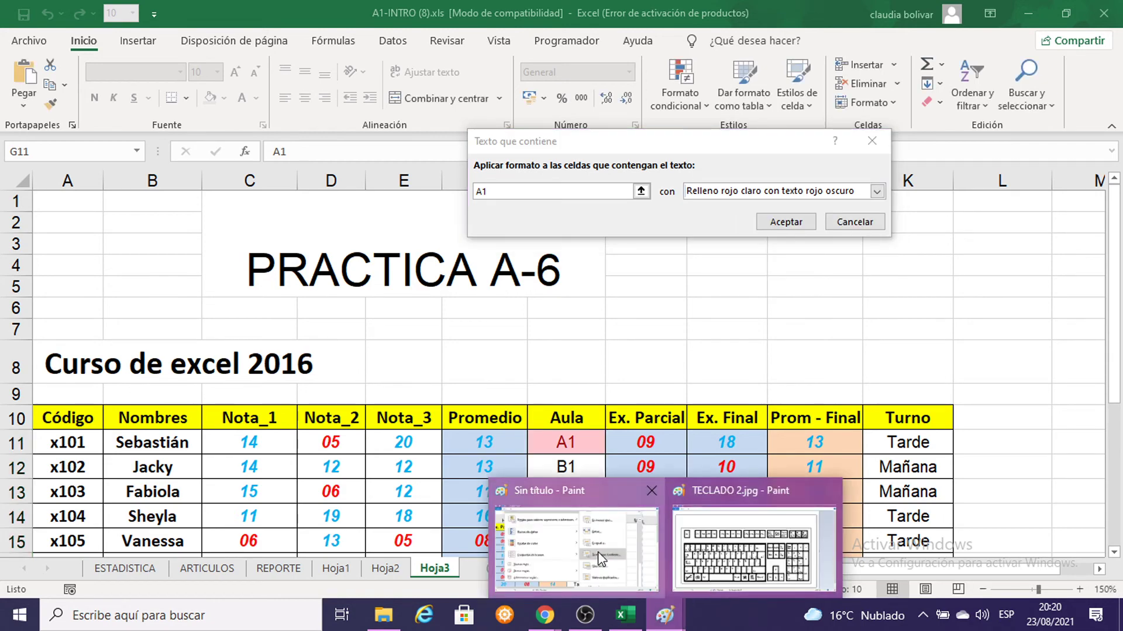
{"action": "left_click", "coordinate": [602, 555]}
Paste the rule dialog screenshot into Paint, shift it left, and minimize Paint
{"action": "key", "text": "ctrl+v"}
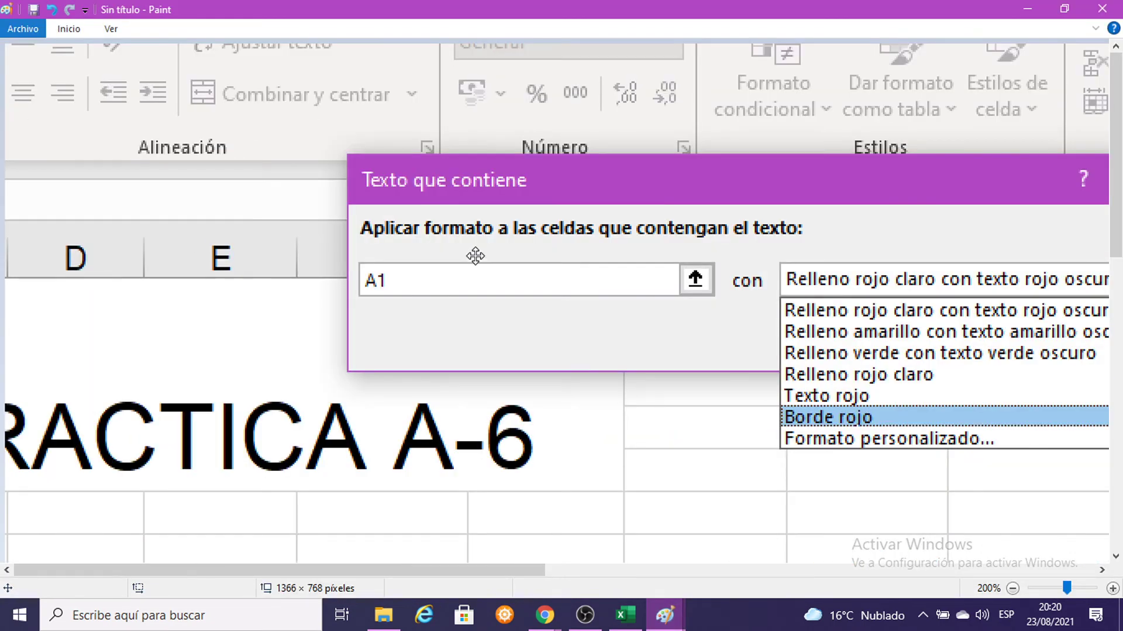
{"action": "left_click_drag", "start_coordinate": [476, 256], "coordinate": [255, 273]}
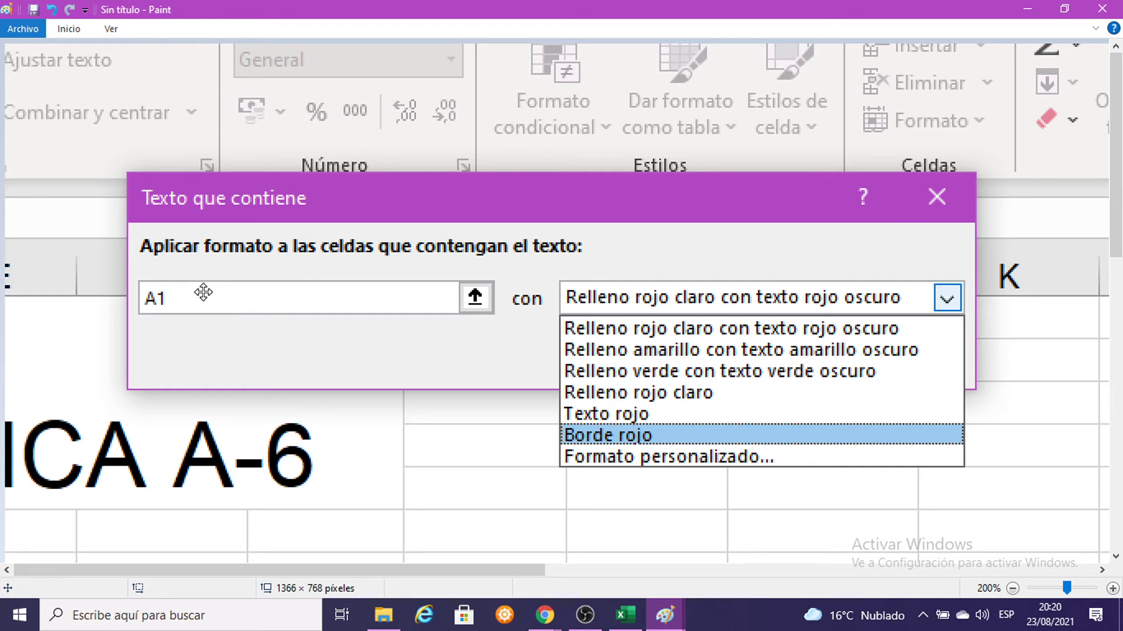
{"action": "left_click", "coordinate": [1031, 8]}
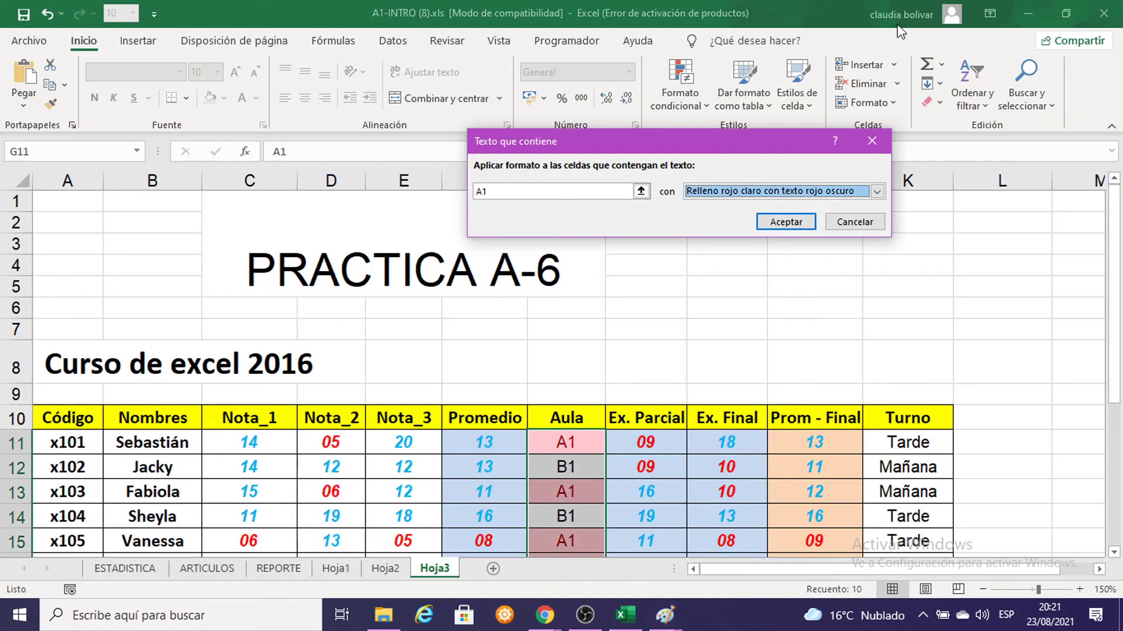
Give the A1 text rule a custom bold italic green font format
{"action": "left_click", "coordinate": [884, 192]}
{"action": "left_click", "coordinate": [734, 270]}
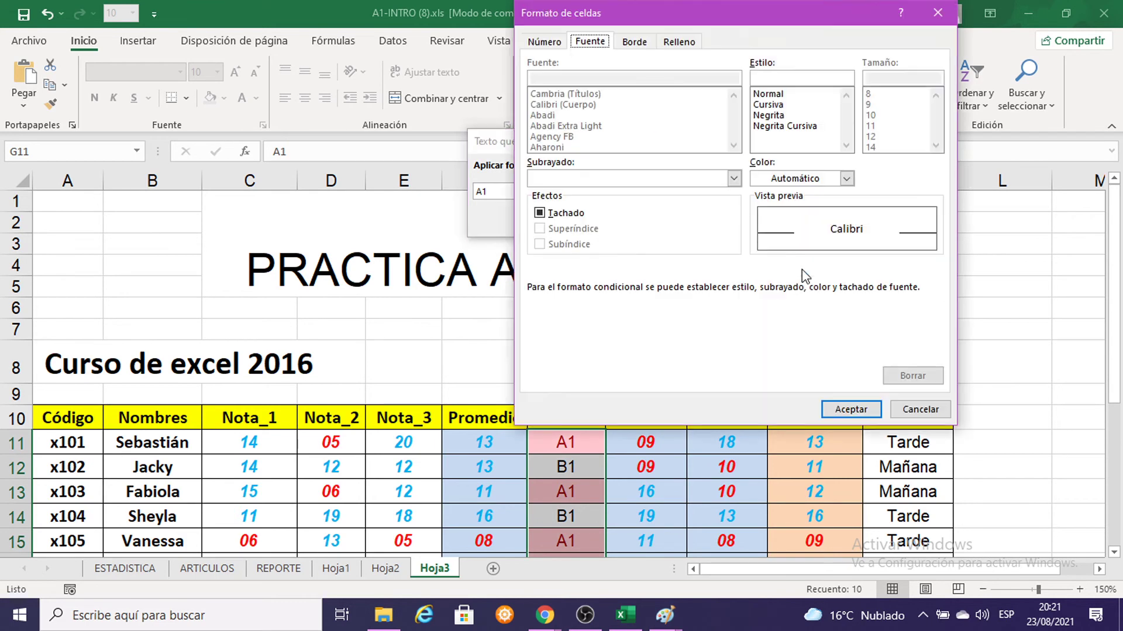
{"action": "left_click", "coordinate": [798, 127]}
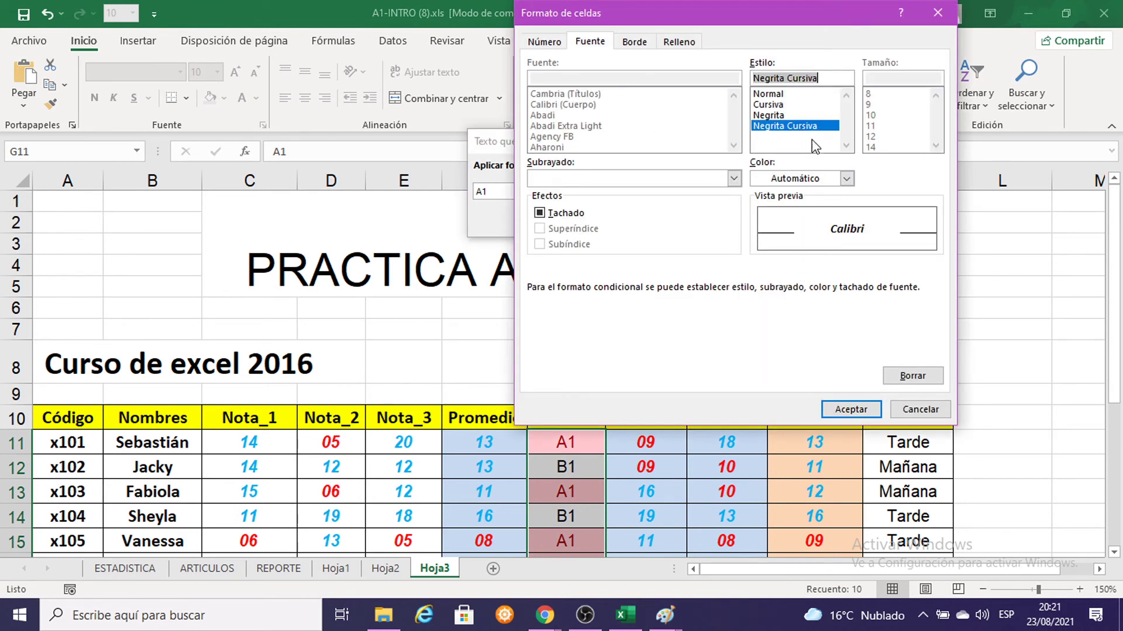
{"action": "left_click", "coordinate": [847, 179]}
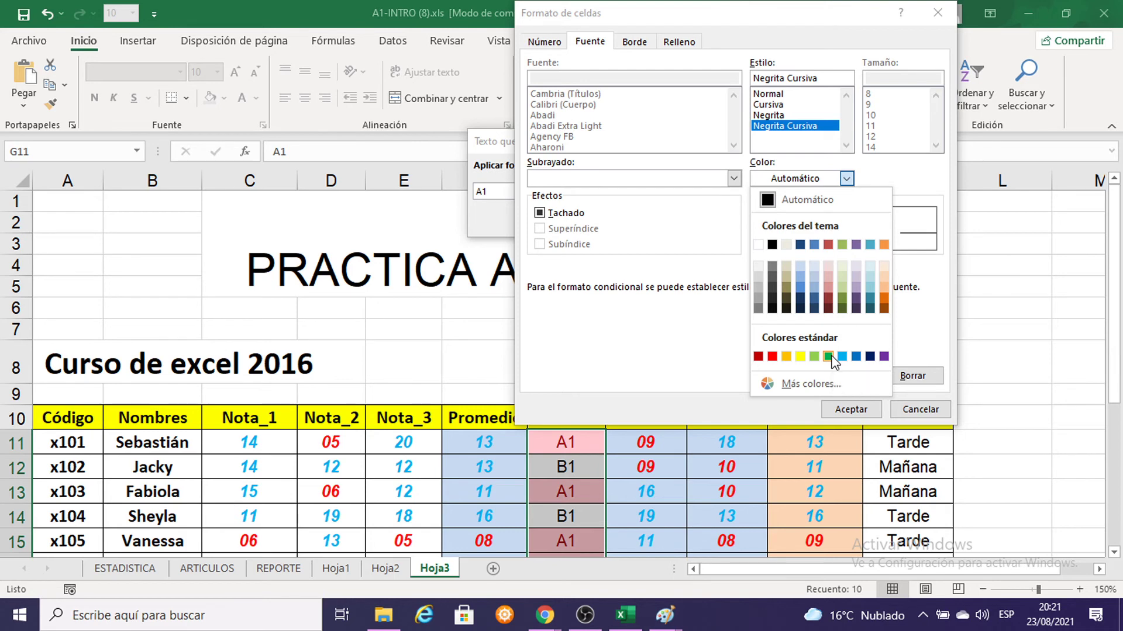
{"action": "left_click", "coordinate": [828, 357]}
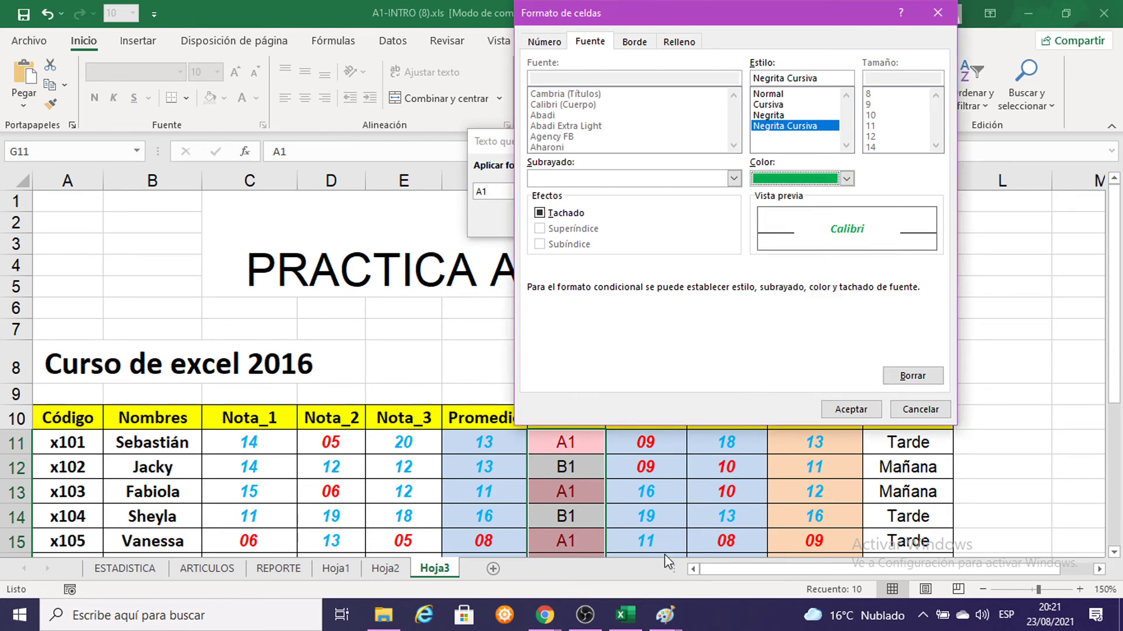
{"action": "left_click", "coordinate": [665, 618]}
Paste the Formato de celdas screenshot into Paint, frame it, and minimize Paint
{"action": "left_click", "coordinate": [608, 538]}
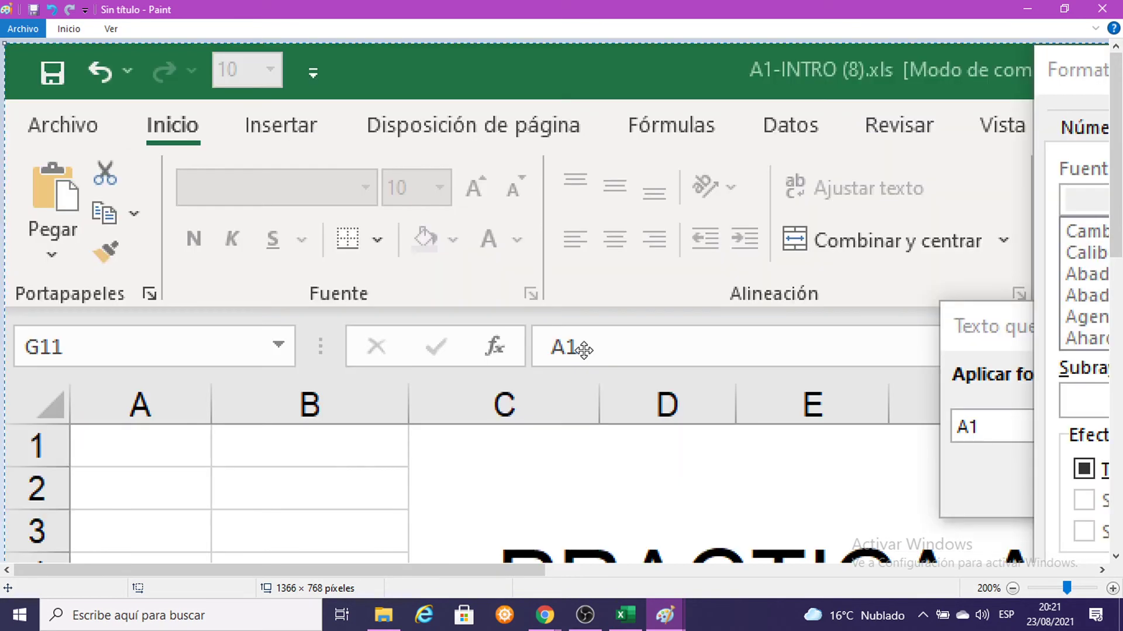
{"action": "key", "text": "ctrl+v"}
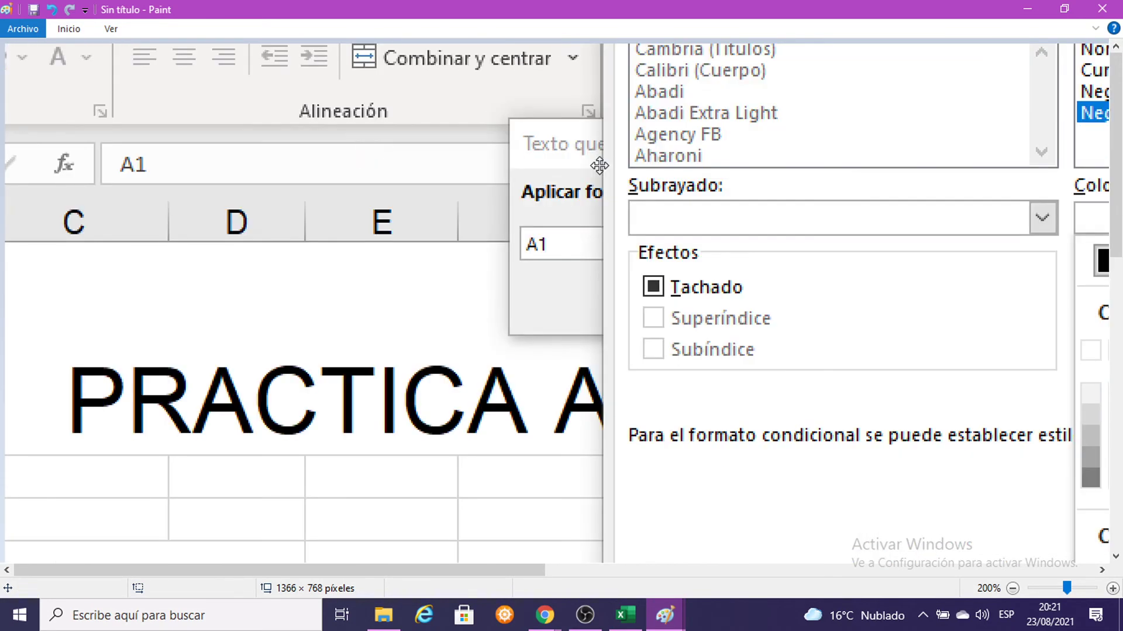
{"action": "mouse_move", "coordinate": [600, 166]}
{"action": "left_mouse_down"}
{"action": "mouse_move", "coordinate": [575, 275]}
{"action": "mouse_move", "coordinate": [684, 228]}
{"action": "mouse_move", "coordinate": [651, 159]}
{"action": "left_mouse_up"}
{"action": "left_click_drag", "start_coordinate": [676, 438], "coordinate": [676, 391]}
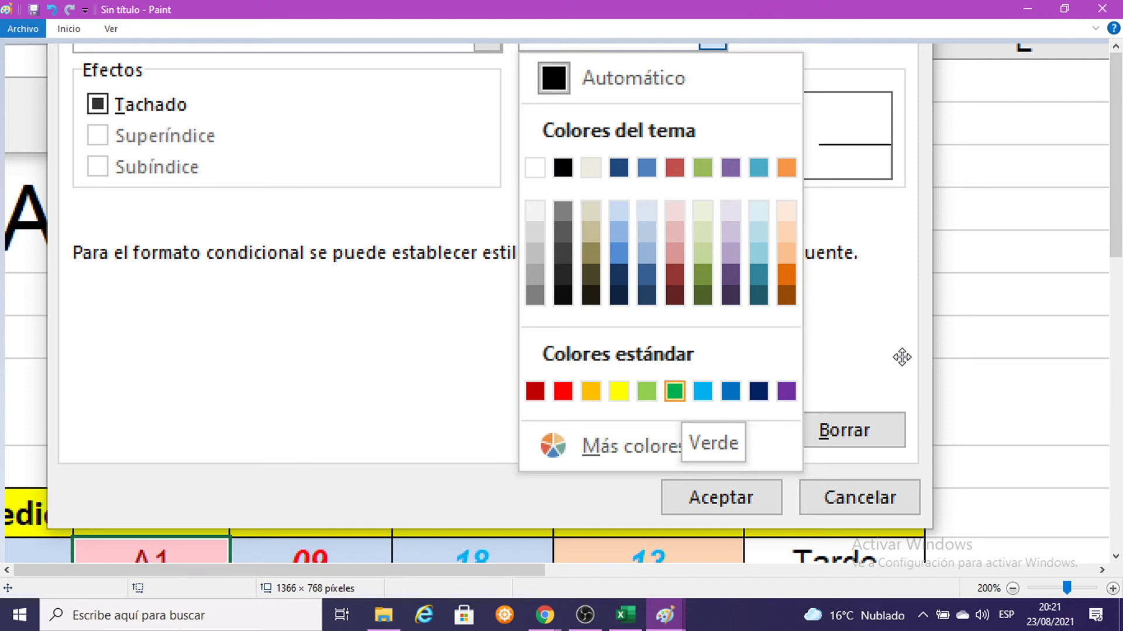
{"action": "left_click", "coordinate": [1026, 8]}
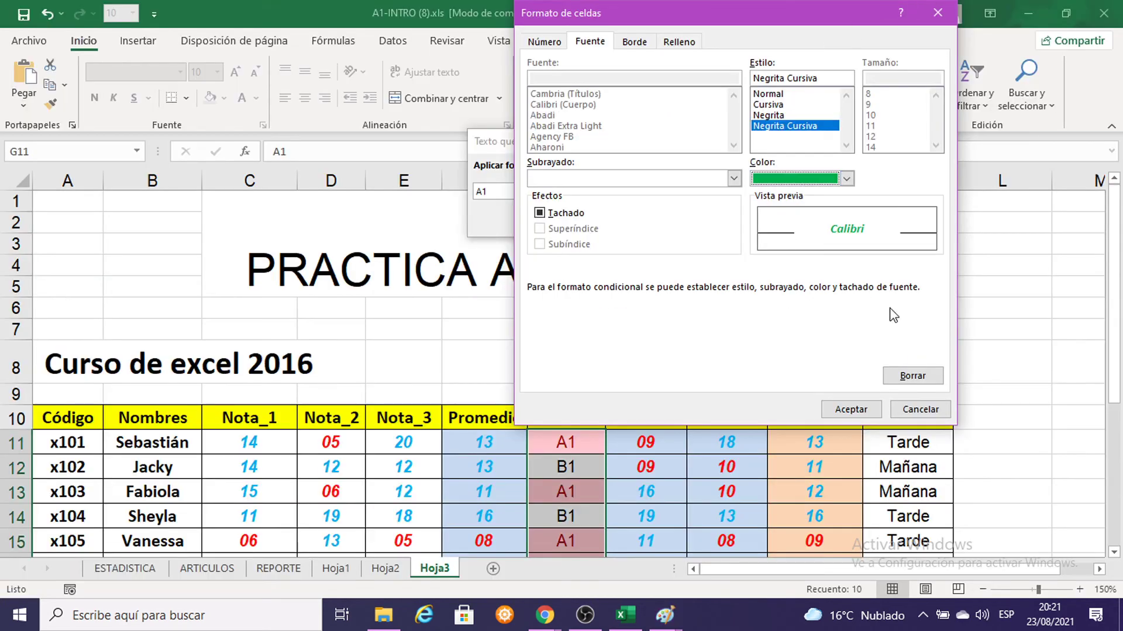
Apply the bold italic green A1 rule and start another Texto que contiene rule
{"action": "left_click", "coordinate": [859, 409]}
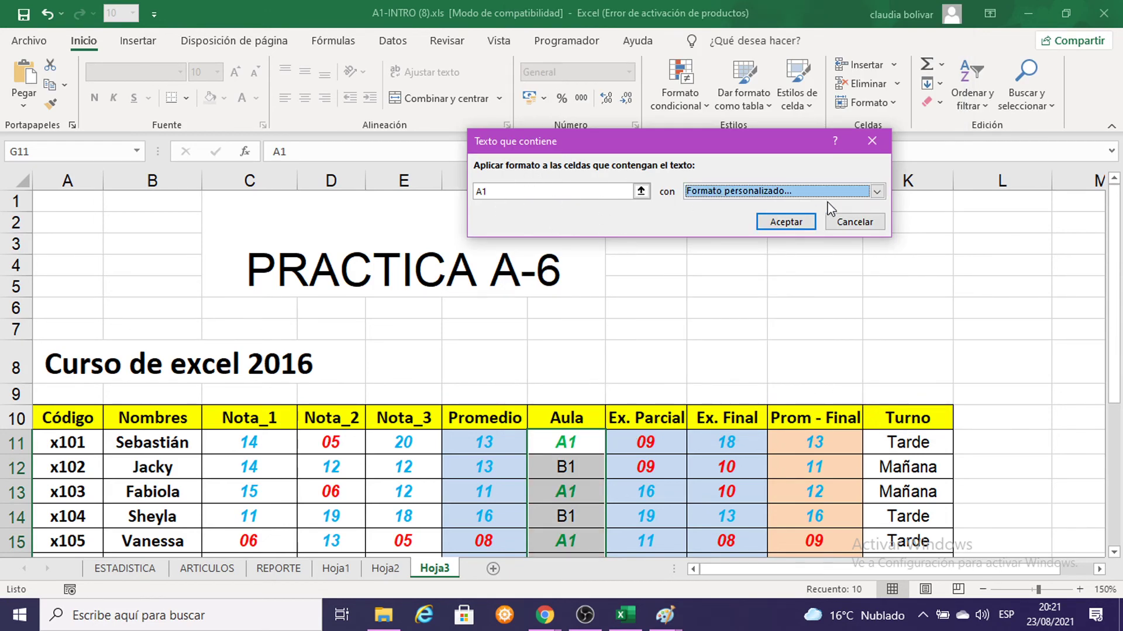
{"action": "left_click", "coordinate": [801, 225]}
{"action": "scroll", "coordinate": [772, 263], "scroll_direction": "down", "scroll_amount": 3}
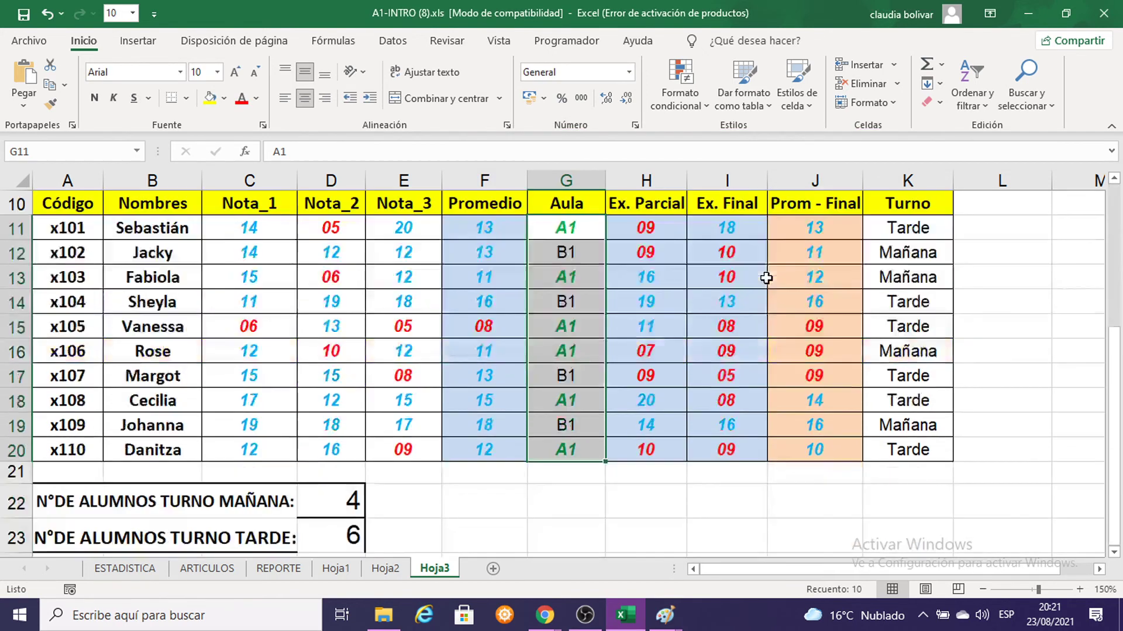
{"action": "left_click", "coordinate": [680, 107]}
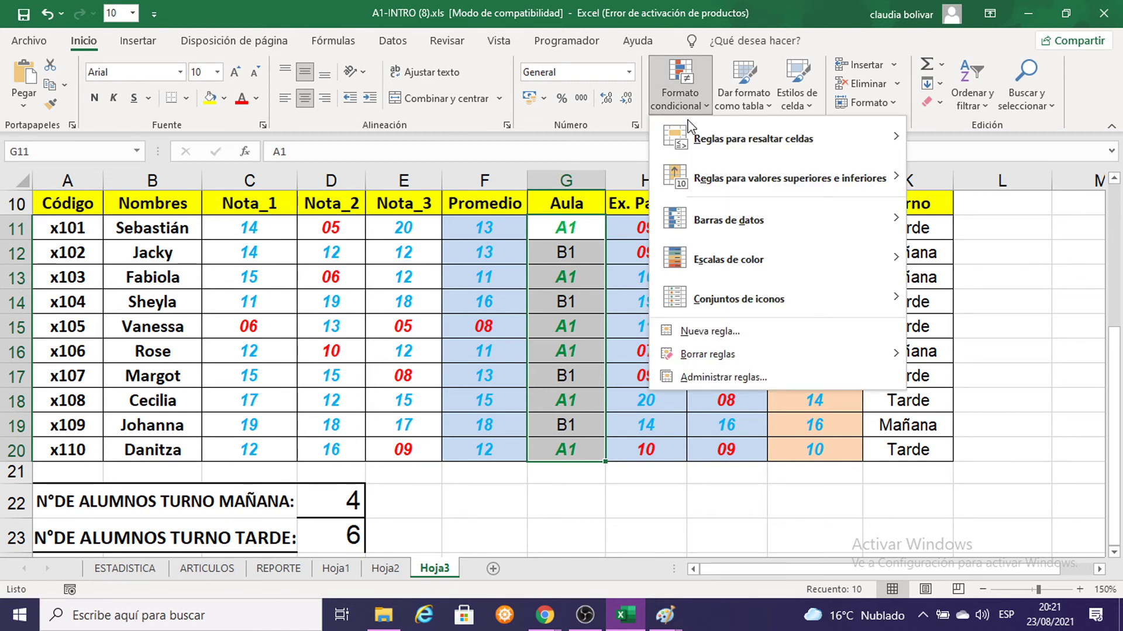
{"action": "mouse_move", "coordinate": [752, 139]}
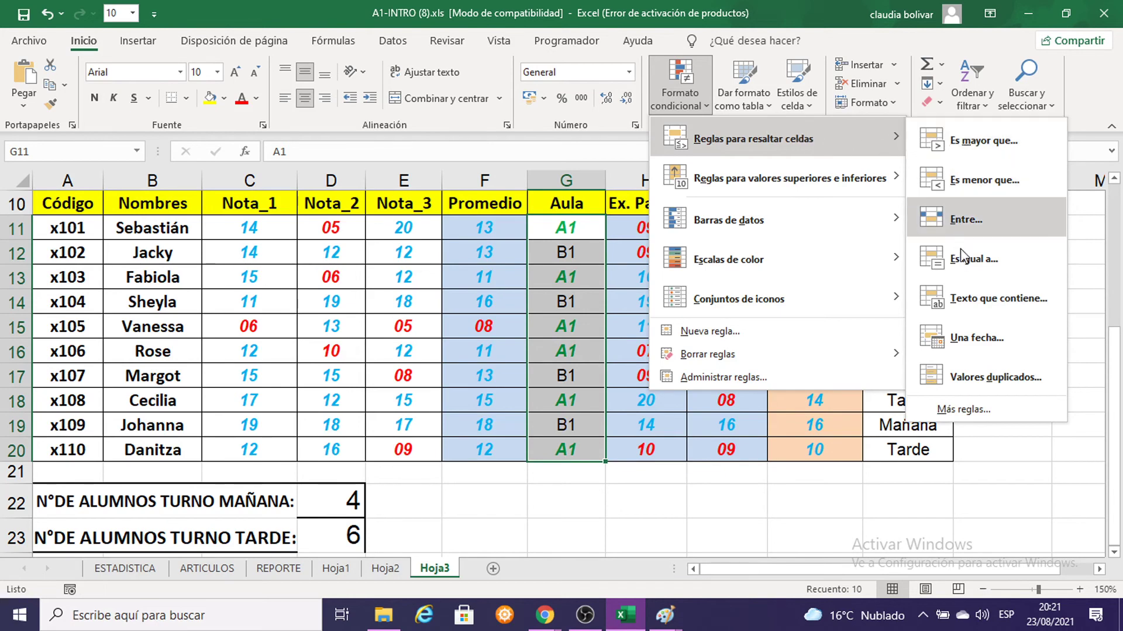
{"action": "left_click", "coordinate": [993, 307]}
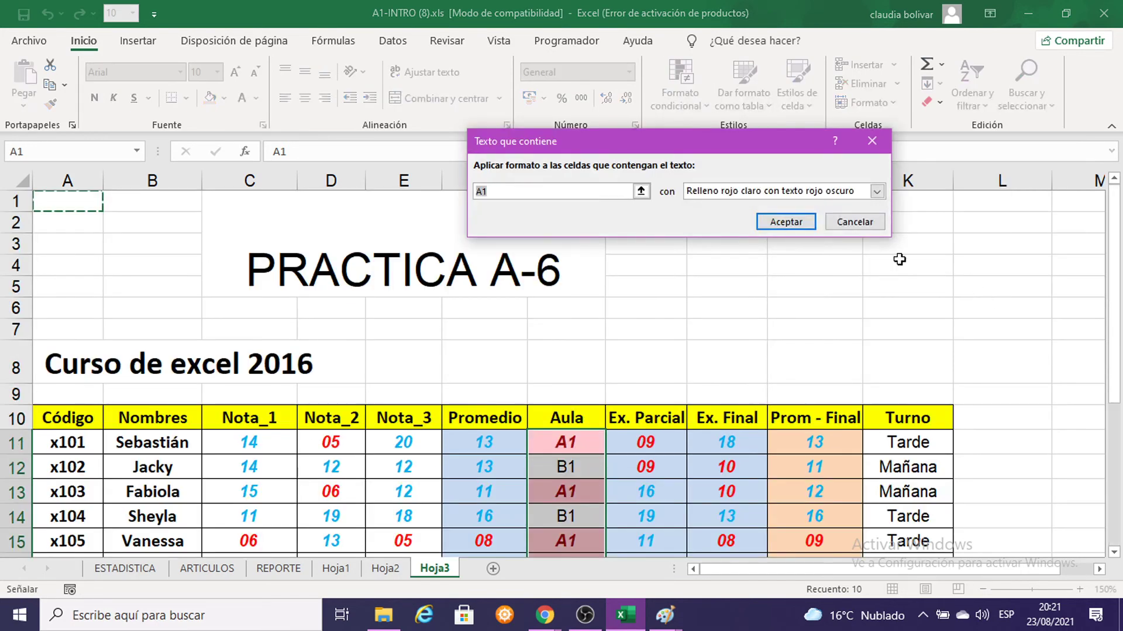
{"action": "mouse_move", "coordinate": [665, 615]}
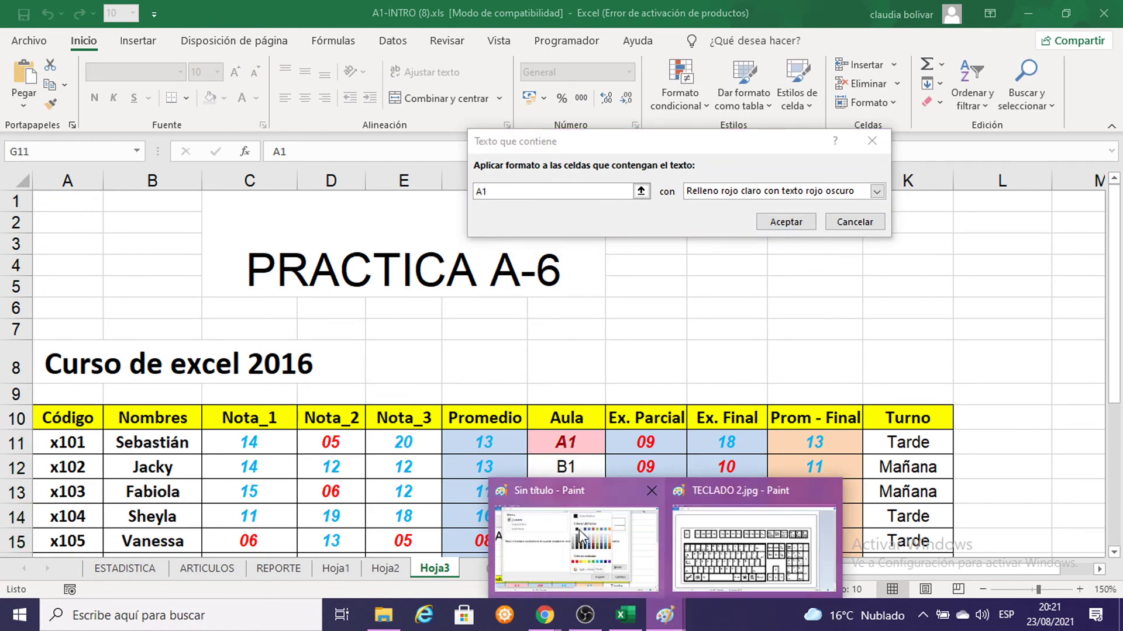
Paste the conditional formatting menu screenshot into Paint, reposition it, and minimize Paint
{"action": "left_click", "coordinate": [577, 529]}
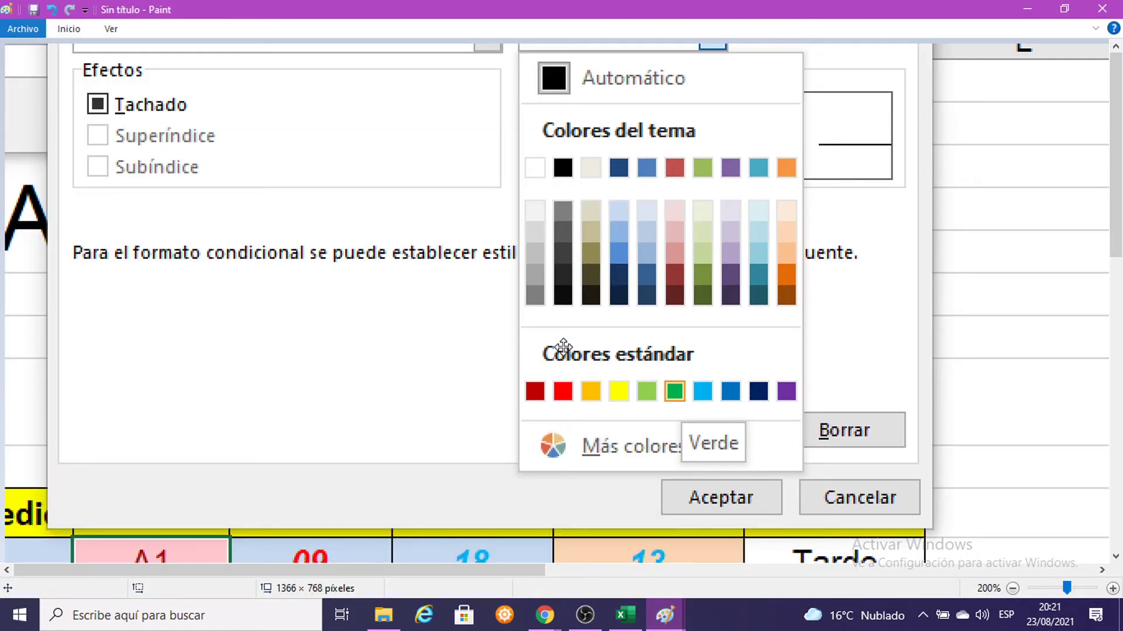
{"action": "key", "text": "ctrl+v"}
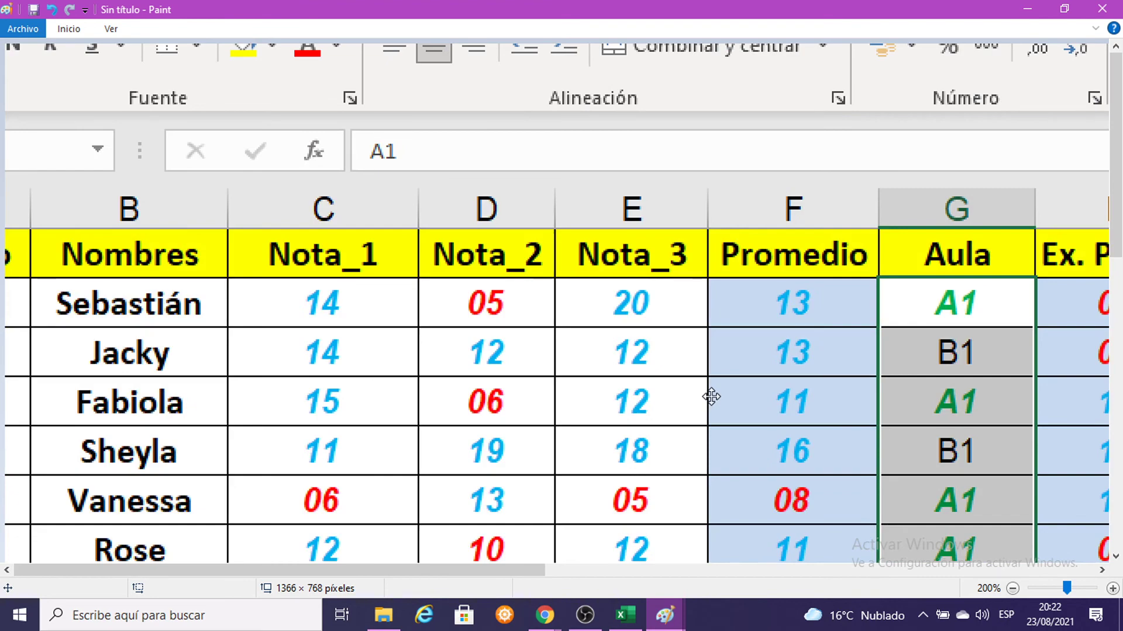
{"action": "mouse_move", "coordinate": [699, 340]}
{"action": "left_mouse_down"}
{"action": "mouse_move", "coordinate": [680, 326]}
{"action": "mouse_move", "coordinate": [873, 252]}
{"action": "mouse_move", "coordinate": [822, 297]}
{"action": "mouse_move", "coordinate": [726, 351]}
{"action": "mouse_move", "coordinate": [705, 378]}
{"action": "left_mouse_up"}
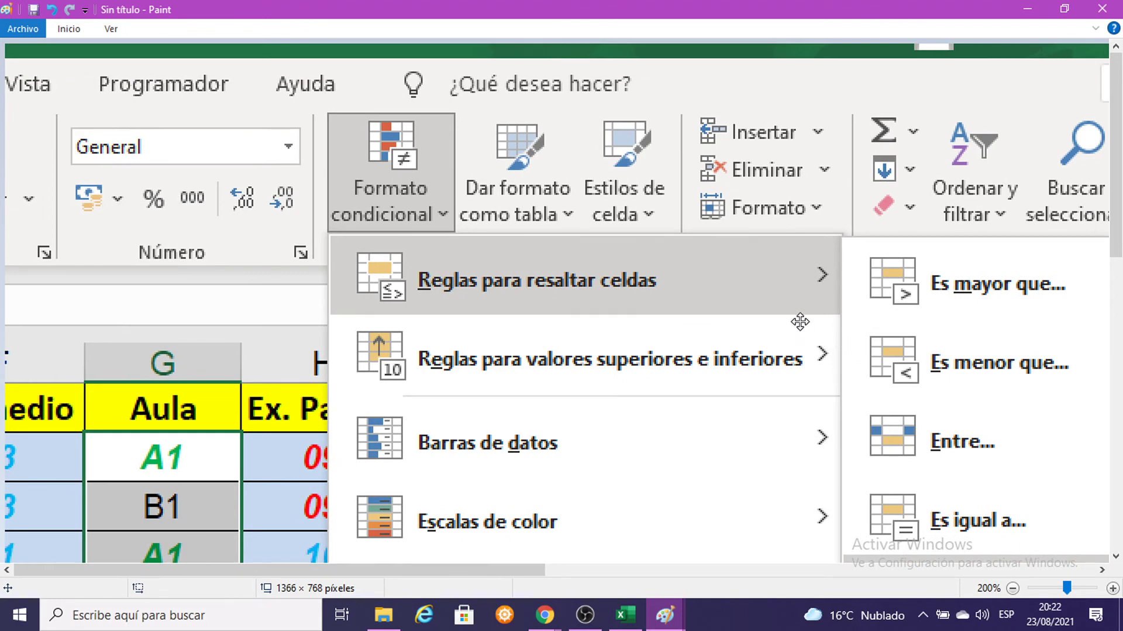
{"action": "left_click_drag", "start_coordinate": [779, 314], "coordinate": [589, 303]}
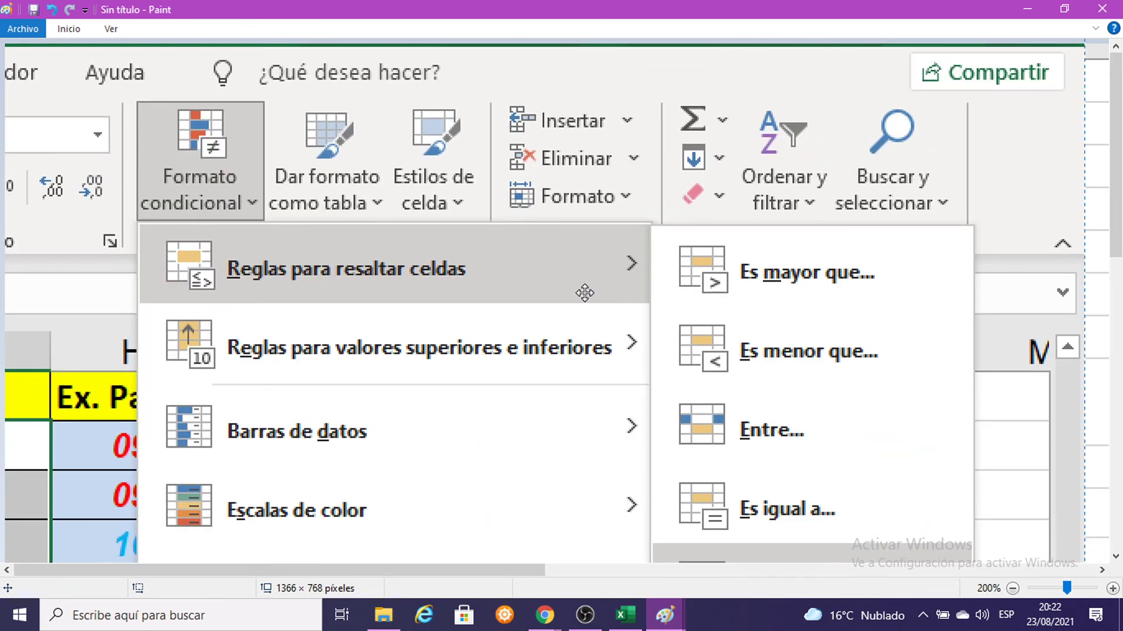
{"action": "scroll", "coordinate": [755, 329], "scroll_direction": "down", "scroll_amount": 1}
{"action": "scroll", "coordinate": [755, 321], "scroll_direction": "down", "scroll_amount": 2}
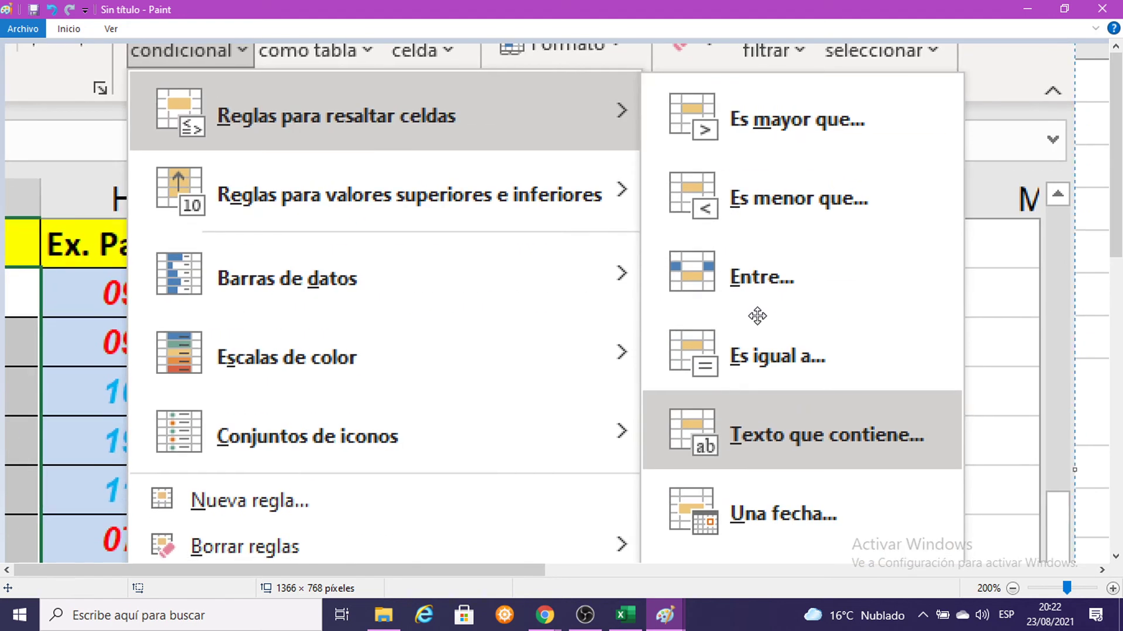
{"action": "scroll", "coordinate": [769, 379], "scroll_direction": "down", "scroll_amount": 1}
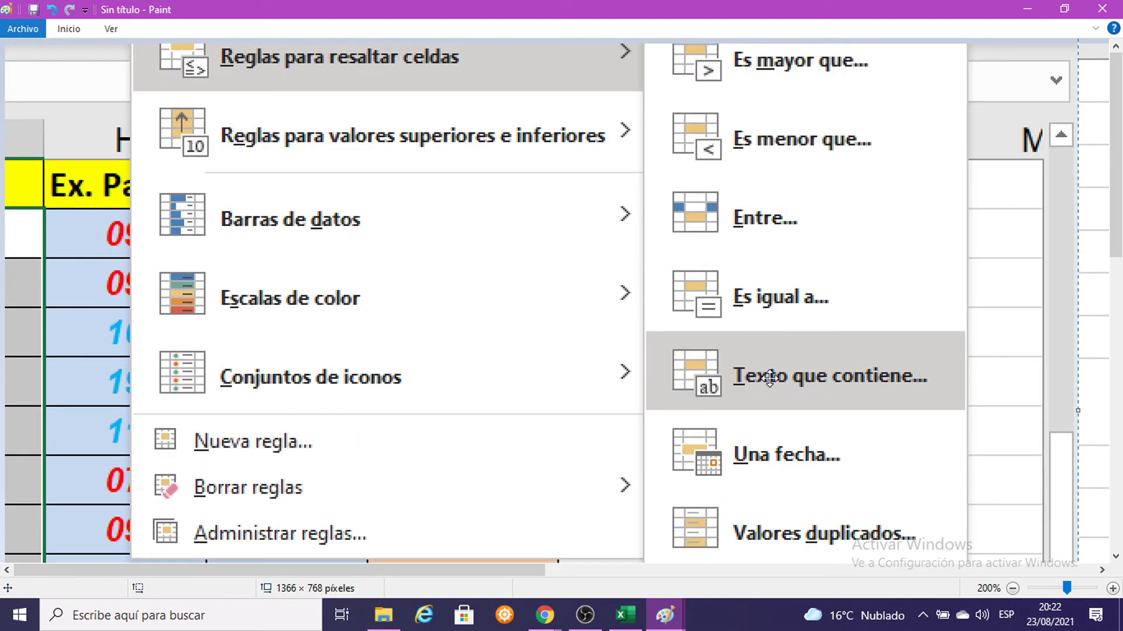
{"action": "left_click", "coordinate": [1028, 8]}
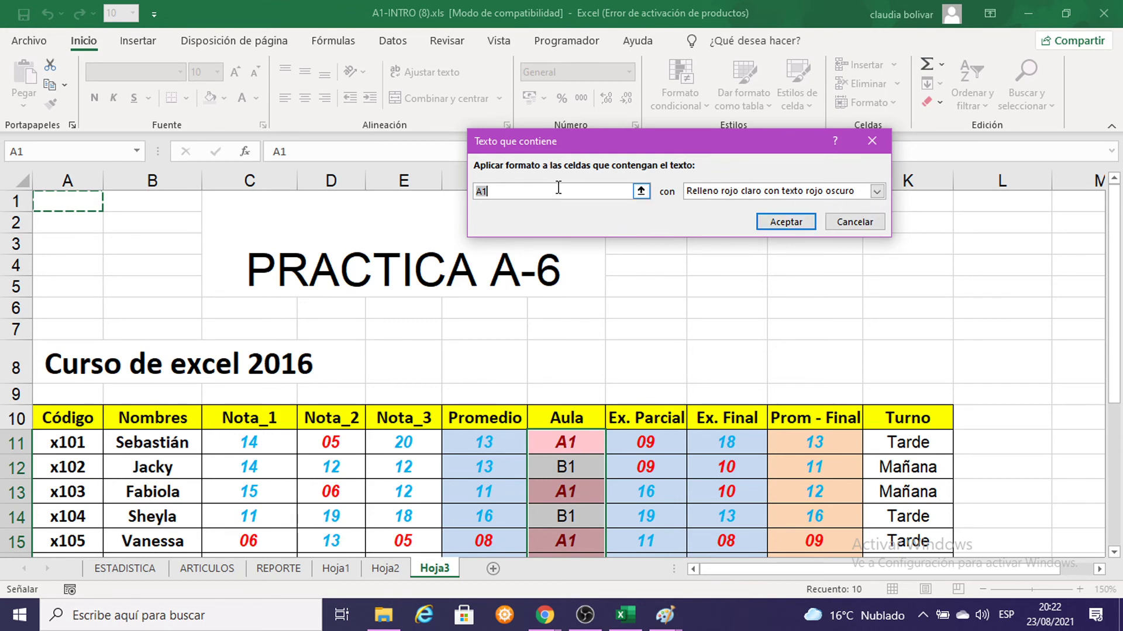
Change the rule text to B1, choose a custom format, and capture the dialog in Paint
{"action": "type", "text": "B"}
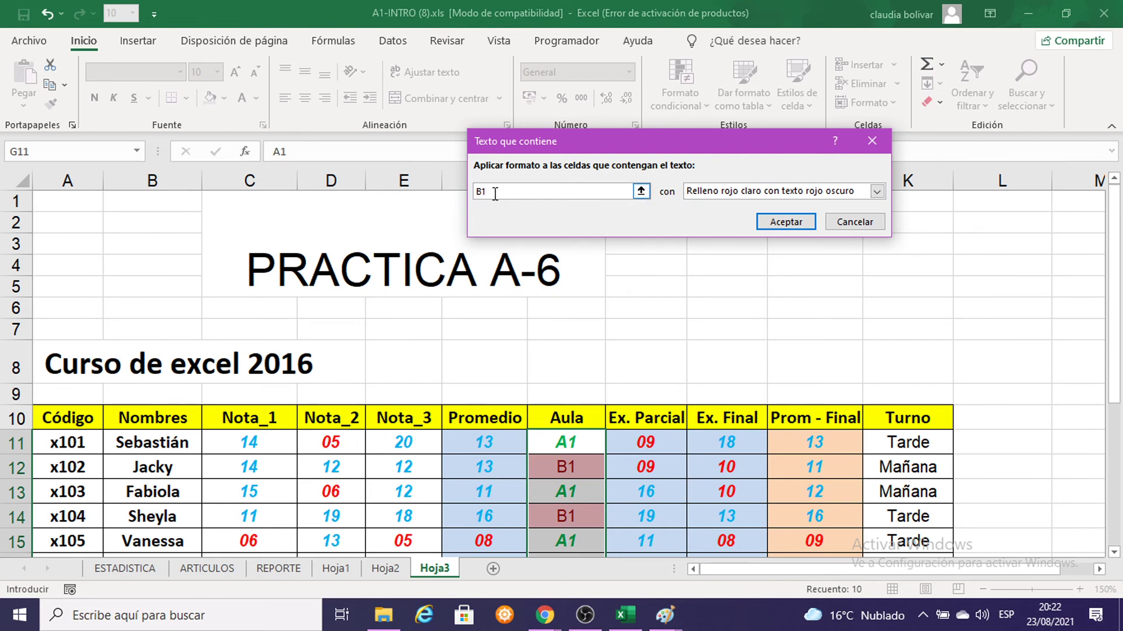
{"action": "left_click", "coordinate": [876, 192]}
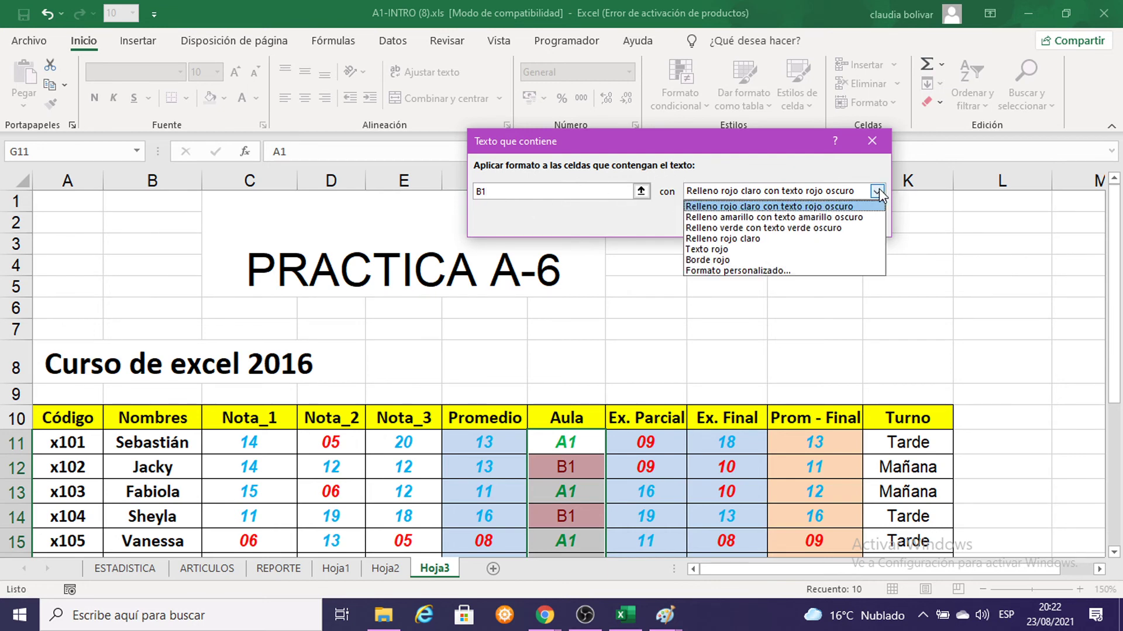
{"action": "left_click", "coordinate": [769, 272]}
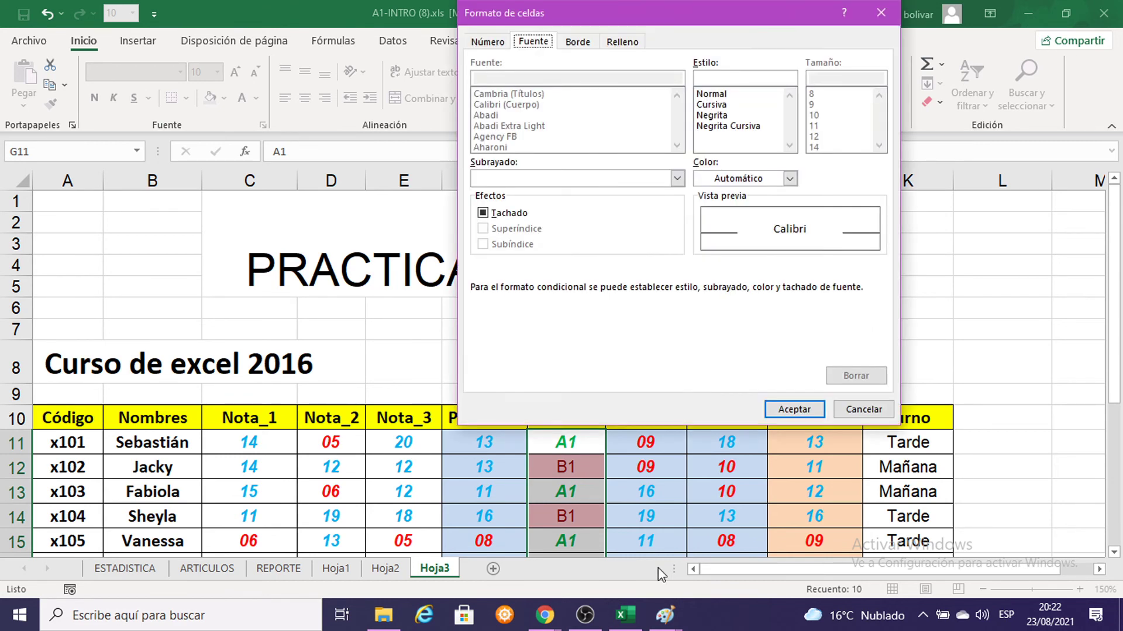
{"action": "mouse_move", "coordinate": [665, 615]}
{"action": "left_click", "coordinate": [585, 539]}
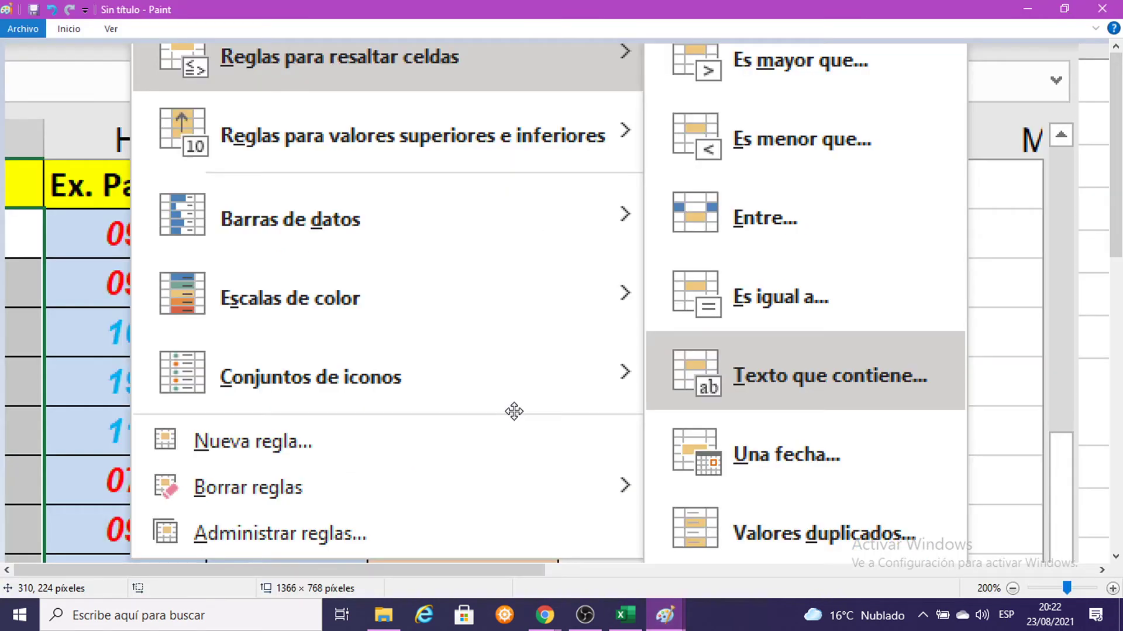
{"action": "key", "text": "ctrl+v"}
{"action": "left_click_drag", "start_coordinate": [996, 473], "coordinate": [350, 359]}
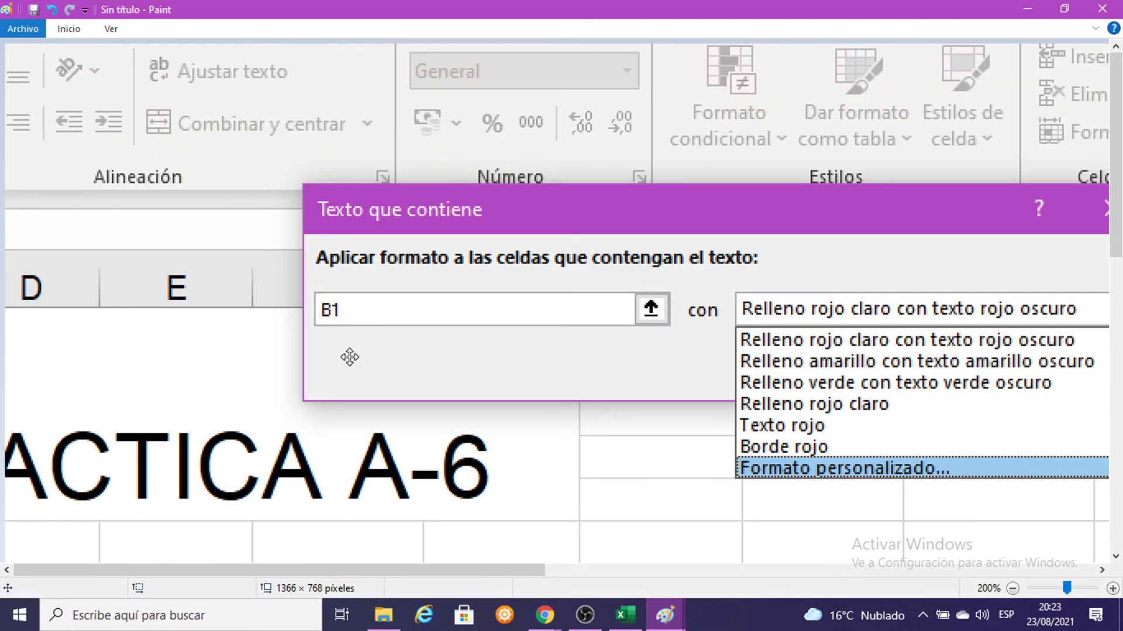
{"action": "left_click_drag", "start_coordinate": [428, 358], "coordinate": [246, 337]}
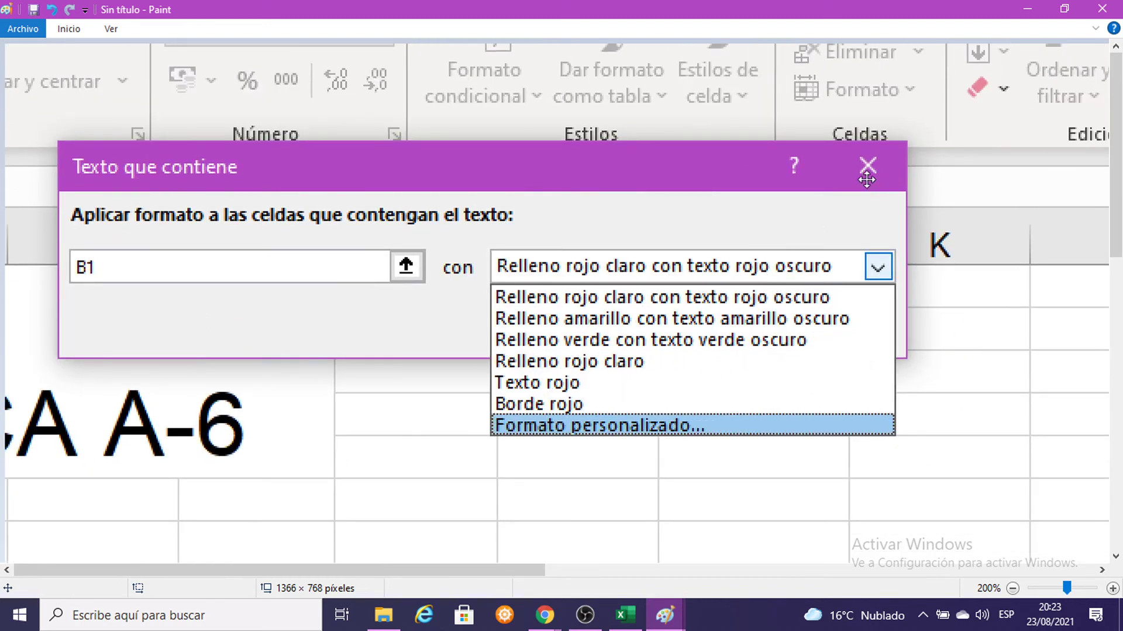
{"action": "left_click", "coordinate": [1027, 9]}
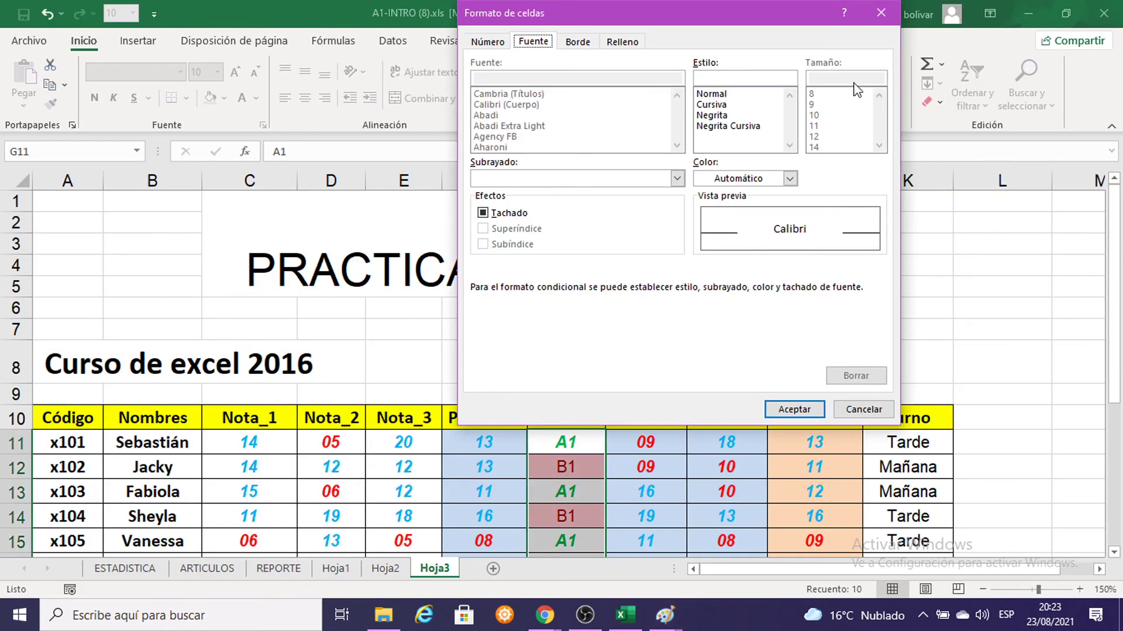
Set the B1 format to purple bold italic strikethrough and confirm it
{"action": "left_click", "coordinate": [790, 178]}
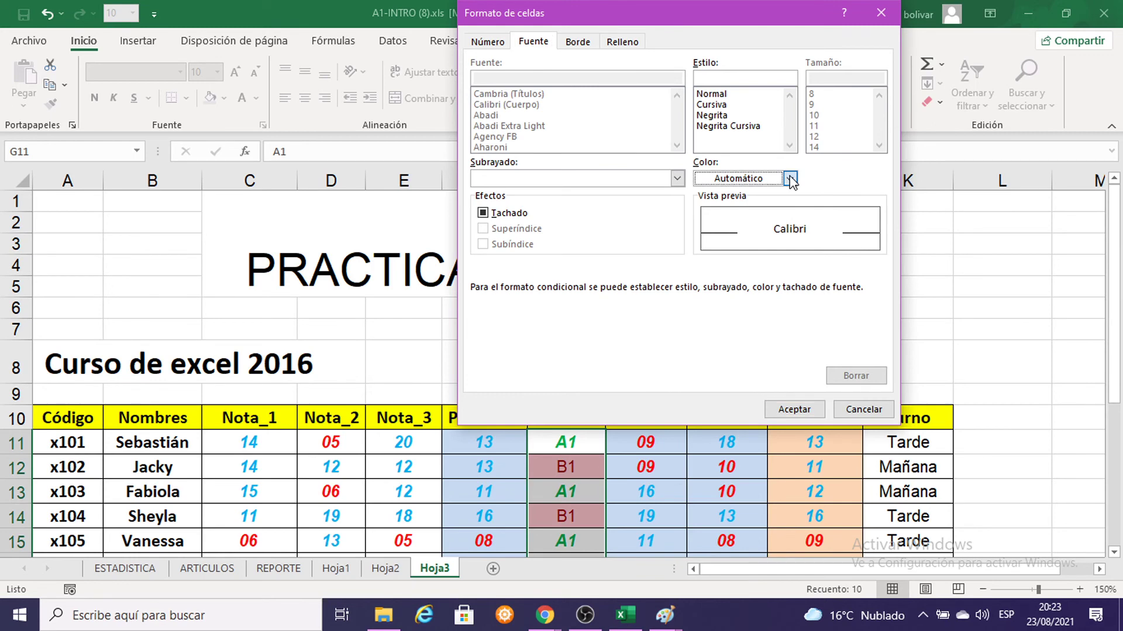
{"action": "left_click", "coordinate": [748, 130]}
{"action": "left_click", "coordinate": [749, 130]}
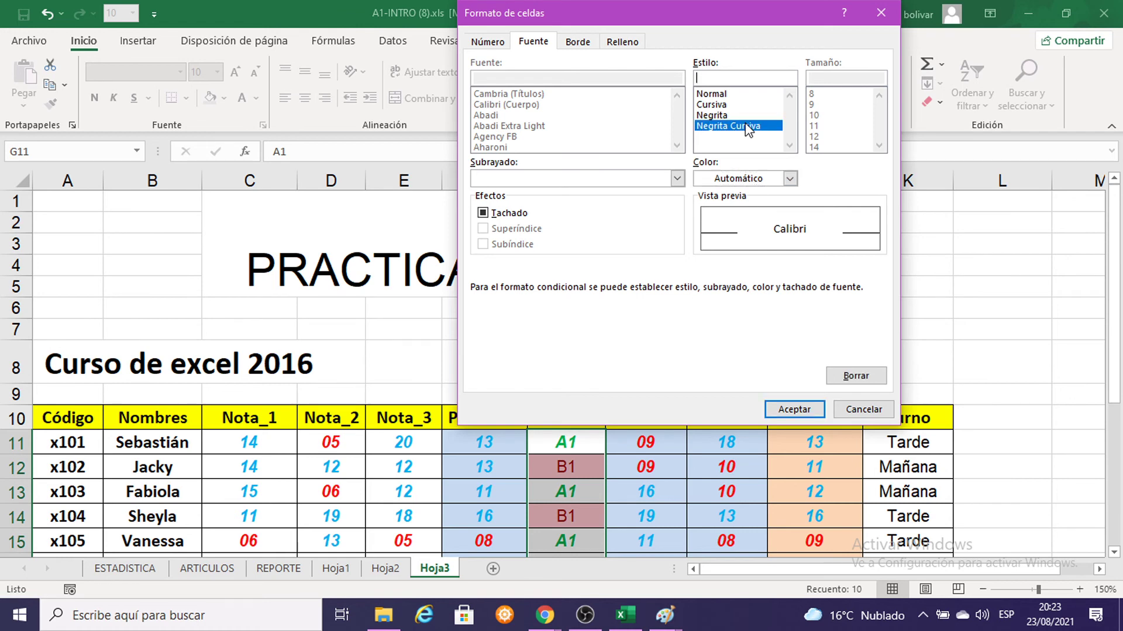
{"action": "left_click", "coordinate": [790, 178]}
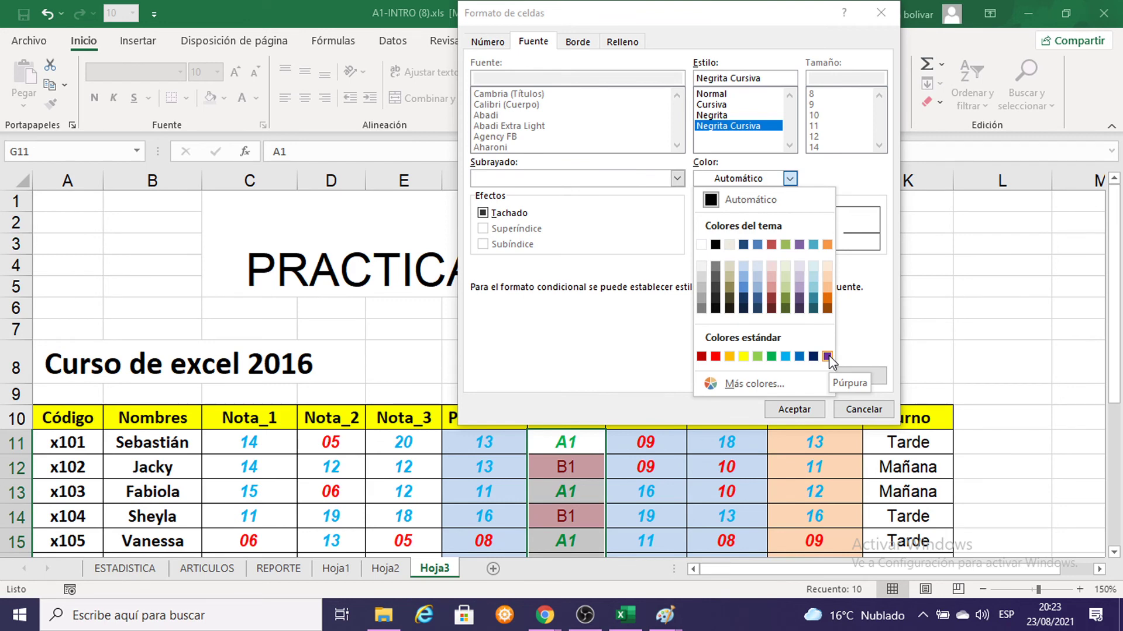
{"action": "left_click", "coordinate": [827, 357]}
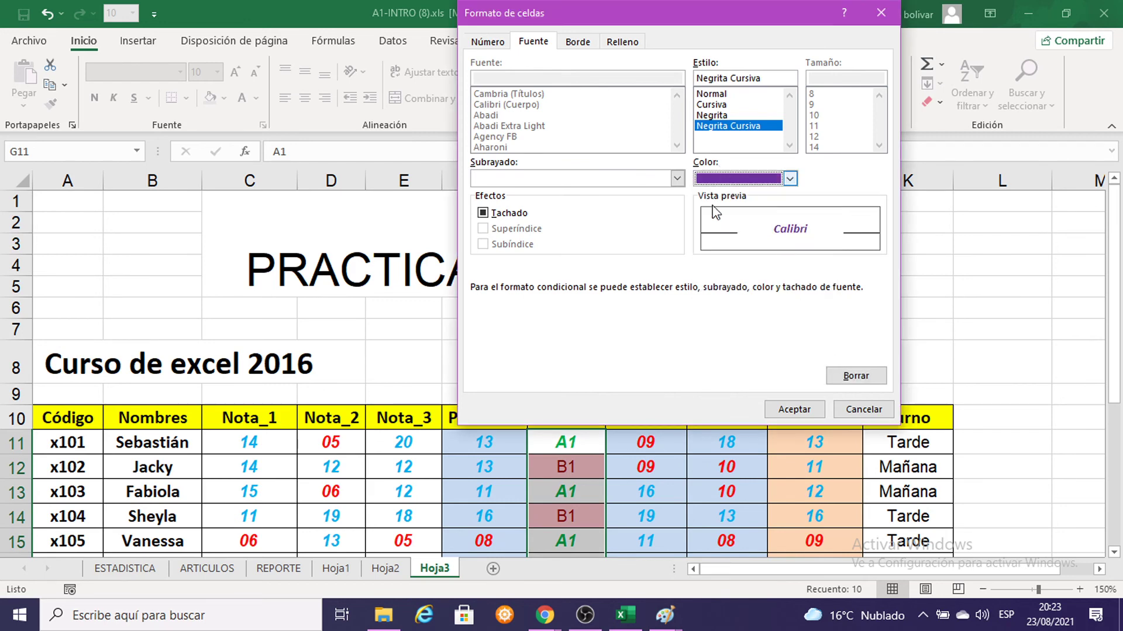
{"action": "left_click", "coordinate": [791, 410]}
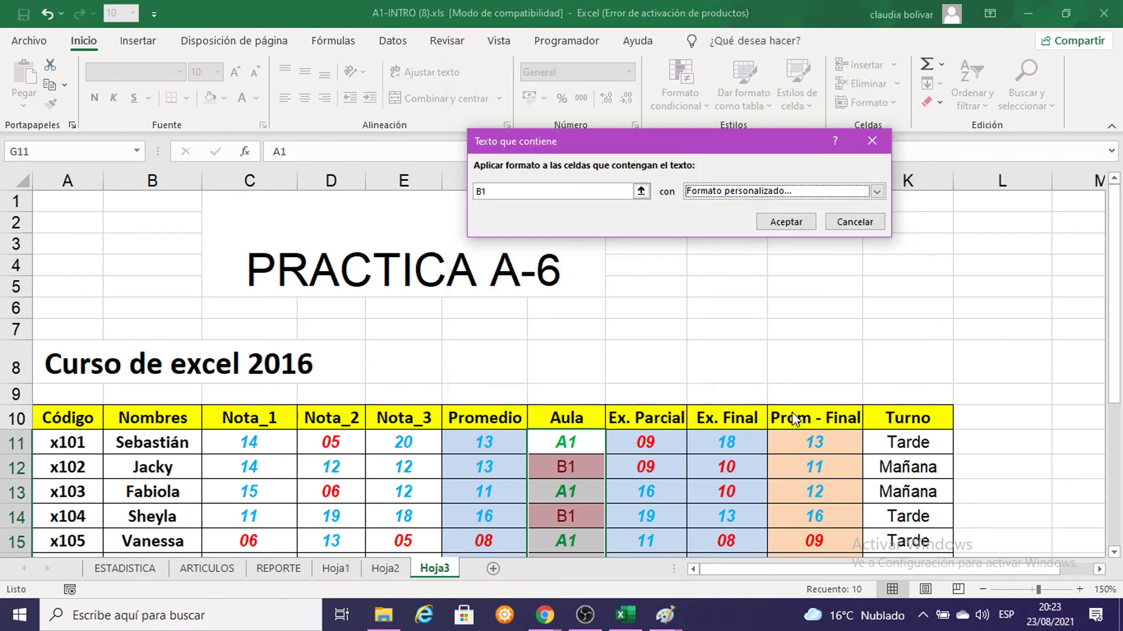
{"action": "left_click", "coordinate": [665, 615]}
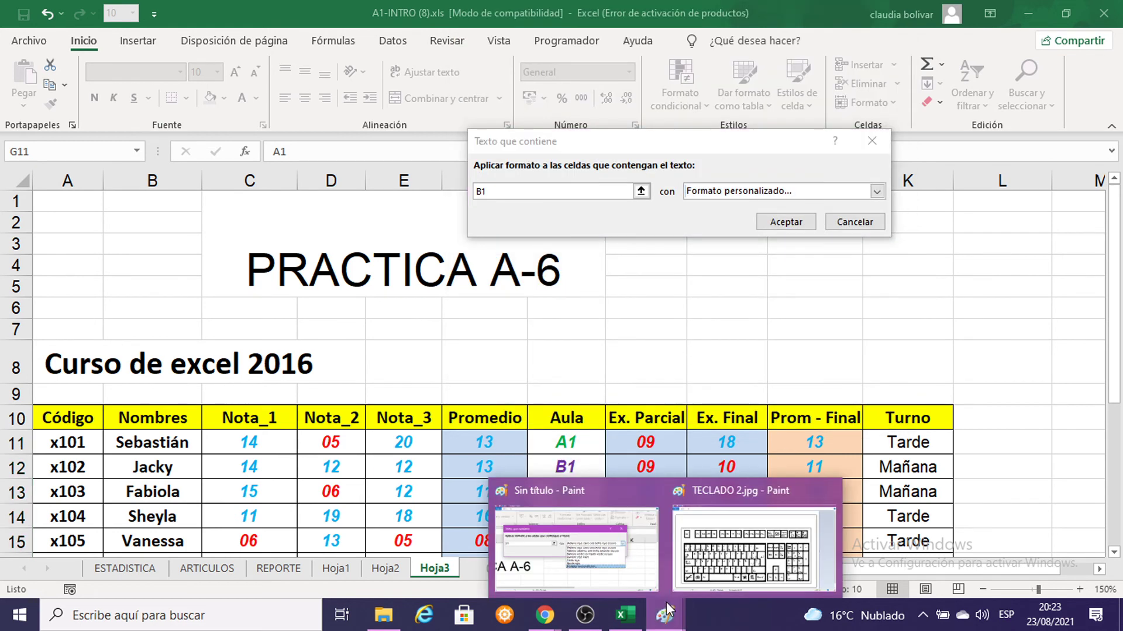
{"action": "left_click", "coordinate": [644, 548]}
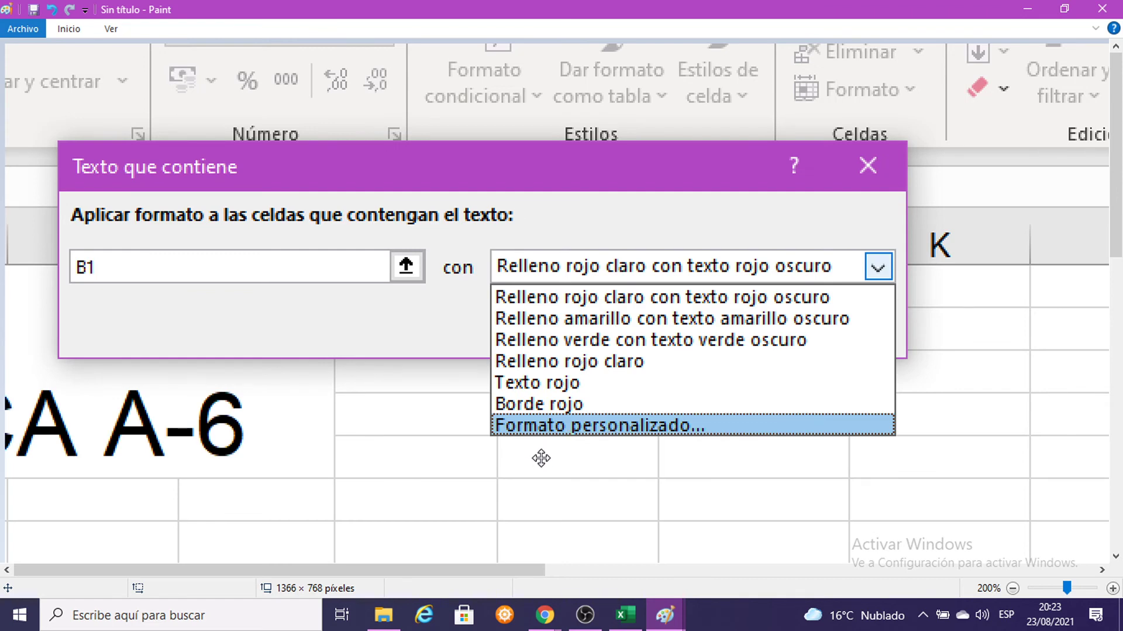
In the untitled Paint image, undo back to the Formato de celdas capture showing the Púrpura swatch
{"action": "left_click", "coordinate": [614, 425]}
{"action": "key", "text": "ctrl+z"}
{"action": "key", "text": "ctrl+z"}
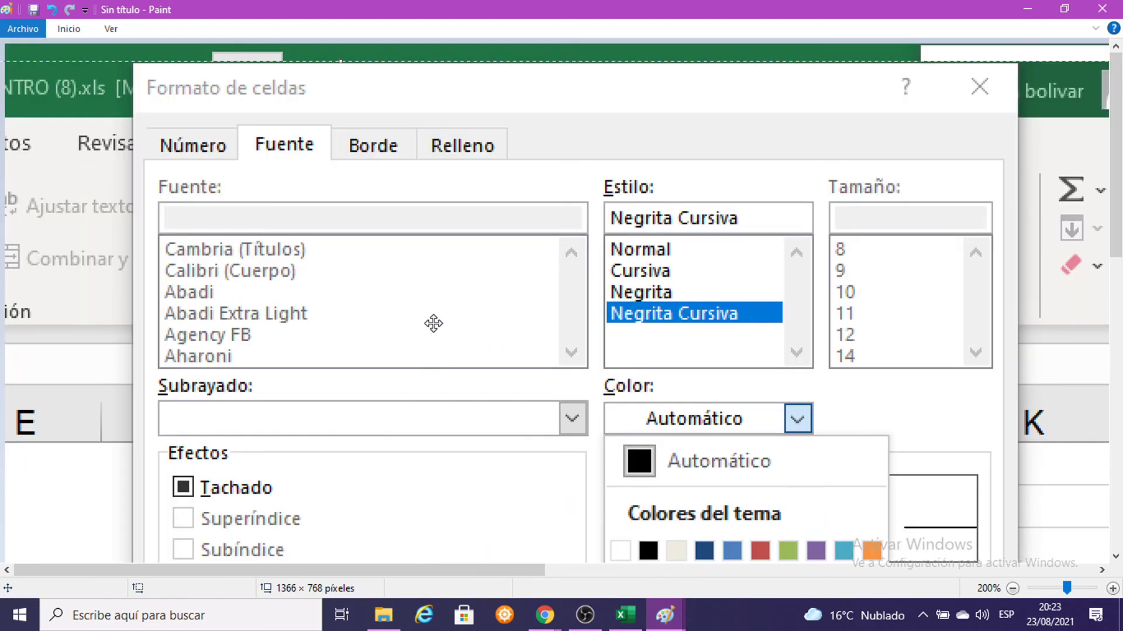
{"action": "key", "text": "ctrl+z"}
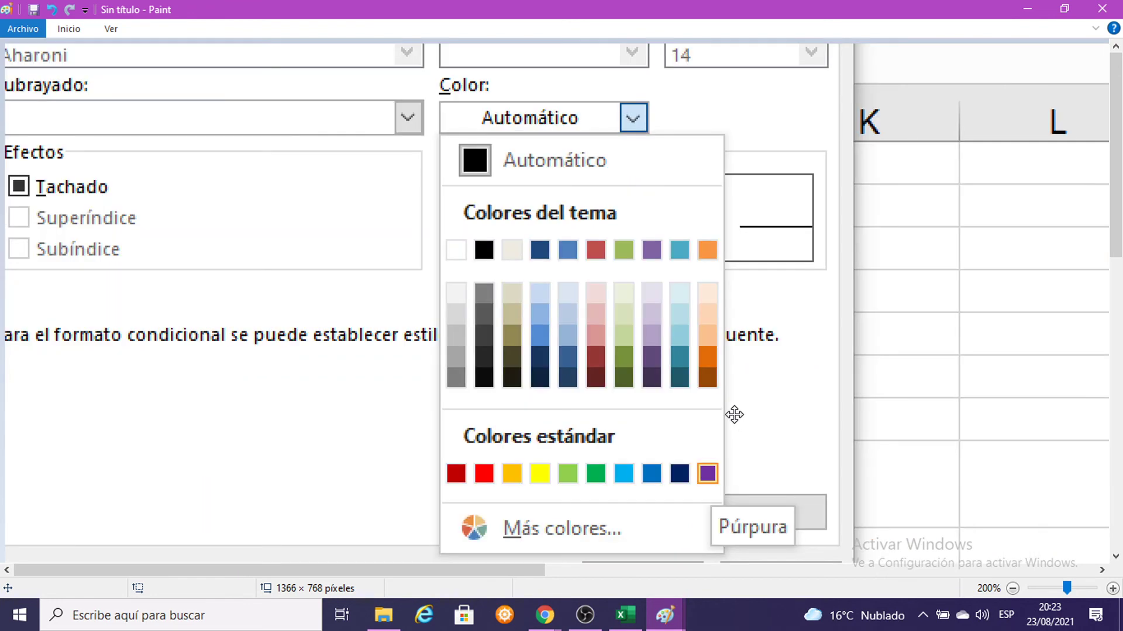
{"action": "key", "text": "ctrl+z"}
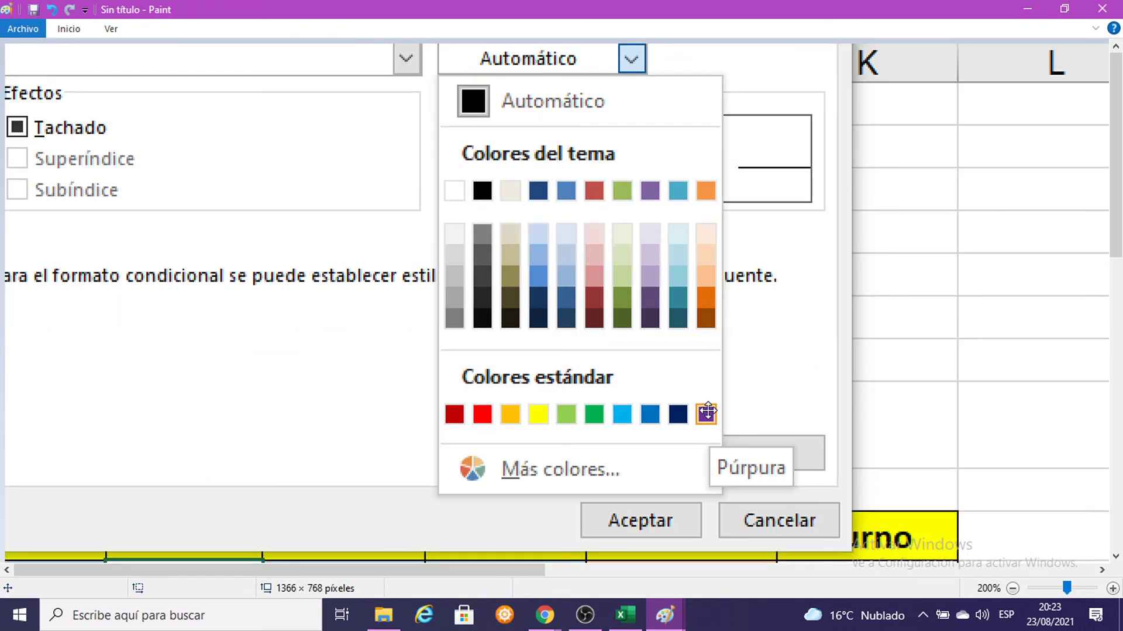
Confirm the B1 text rule so the Aula column's B1 entries turn purple bold italic
{"action": "left_click", "coordinate": [1027, 8]}
{"action": "left_click", "coordinate": [785, 222]}
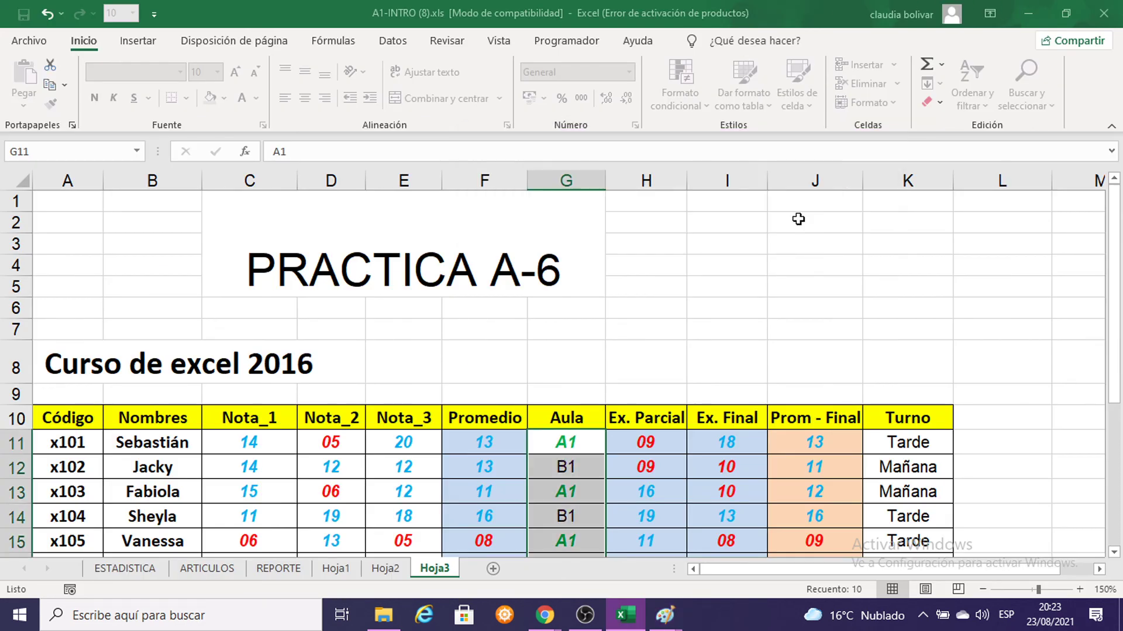
{"action": "scroll", "coordinate": [746, 339], "scroll_direction": "down", "scroll_amount": 3}
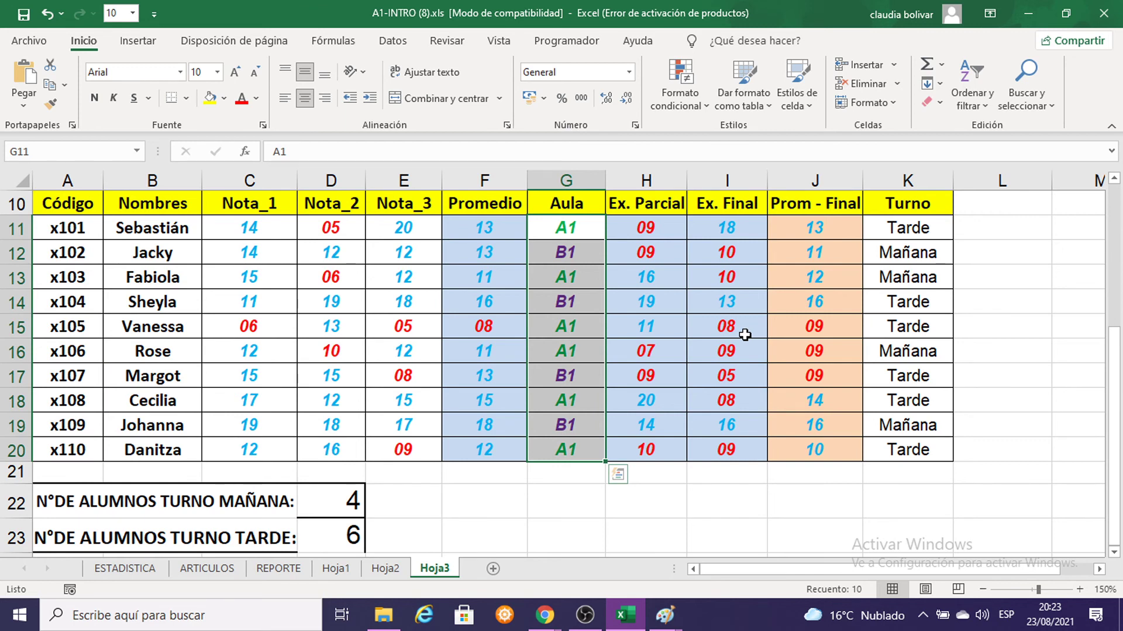
{"action": "left_click", "coordinate": [711, 308]}
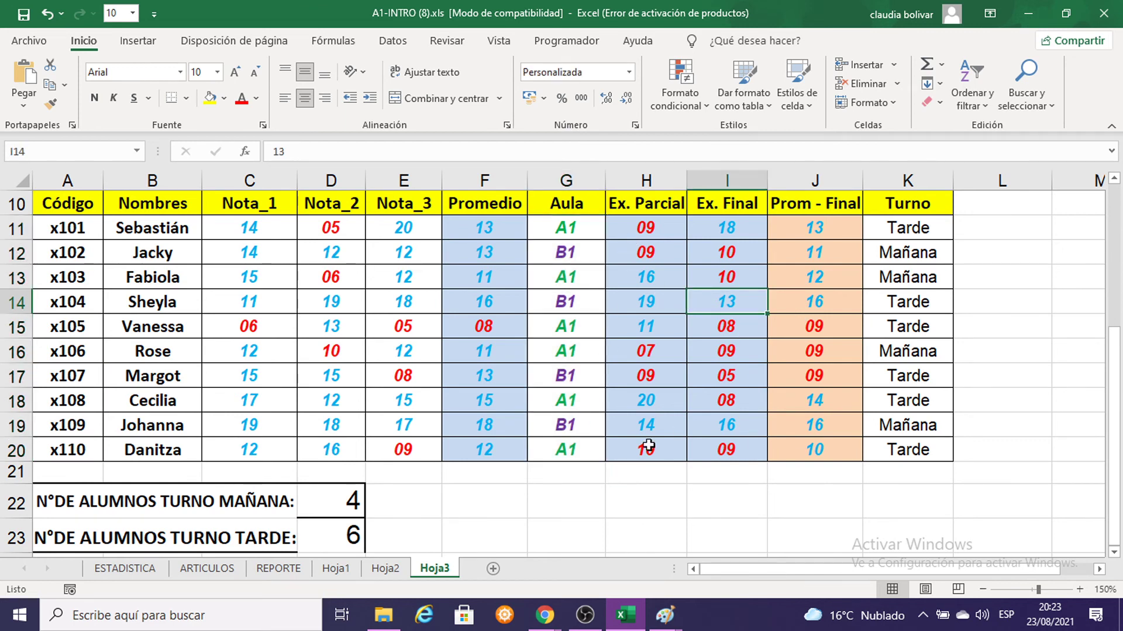
Select the grade range C11:F20, Nota_1 through Promedio
{"action": "scroll", "coordinate": [760, 341], "scroll_direction": "up", "scroll_amount": 3}
{"action": "scroll", "coordinate": [751, 359], "scroll_direction": "down", "scroll_amount": 3}
{"action": "mouse_move", "coordinate": [234, 228]}
{"action": "left_mouse_down"}
{"action": "mouse_move", "coordinate": [453, 376]}
{"action": "mouse_move", "coordinate": [484, 447]}
{"action": "left_mouse_up"}
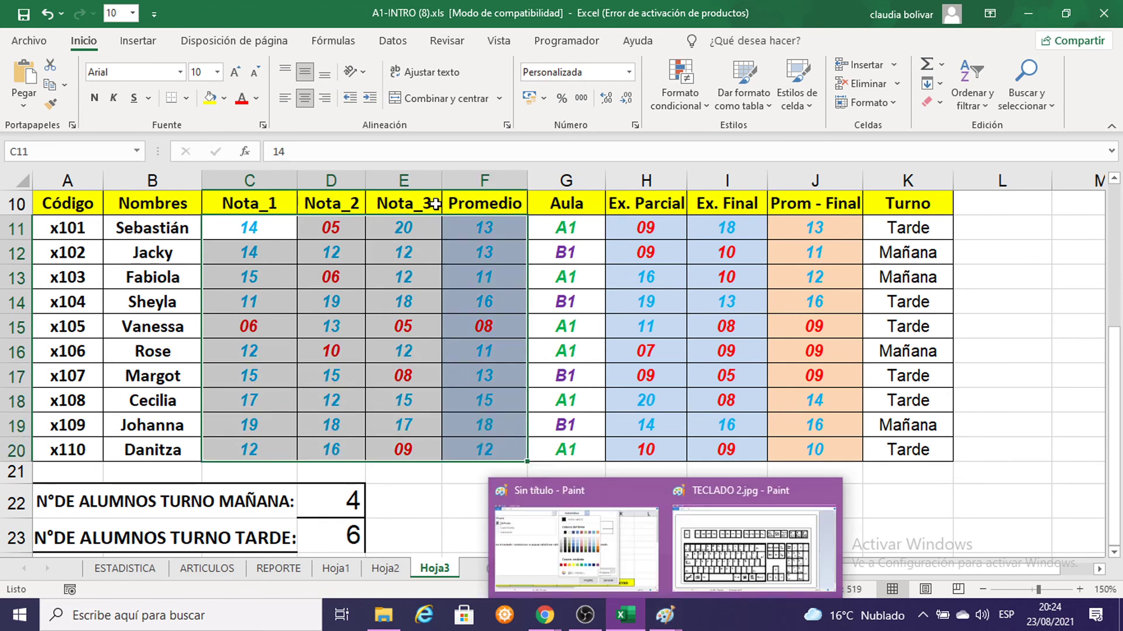
{"action": "mouse_move", "coordinate": [665, 615]}
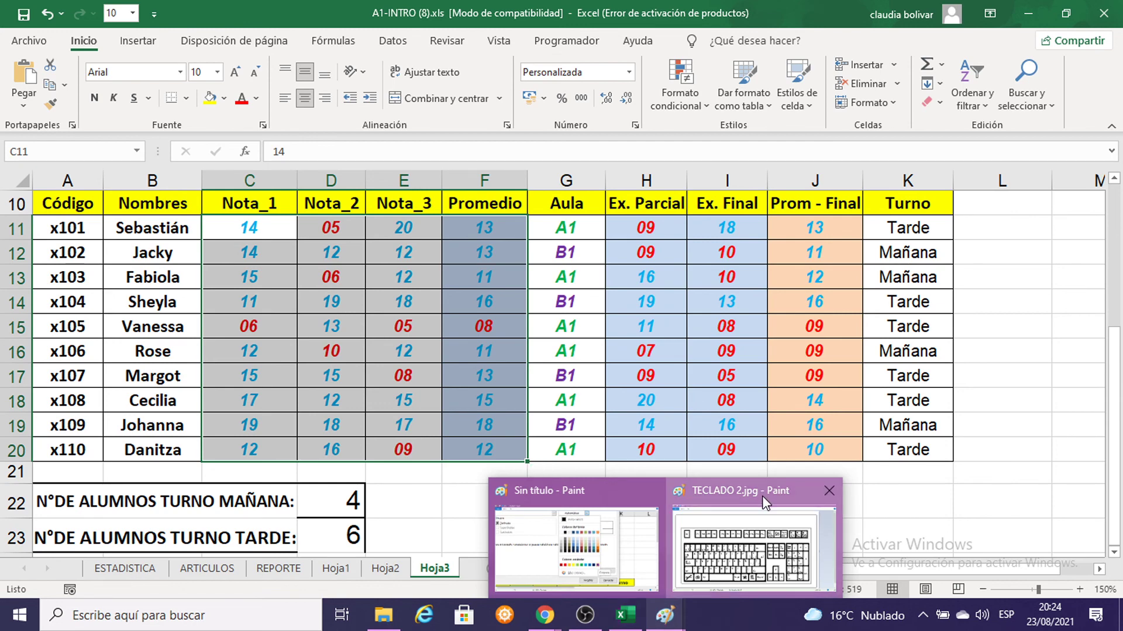
Scribble over the Control key in the TECLADO 2.jpg picture in Paint, then return to Excel
{"action": "left_click", "coordinate": [762, 496]}
{"action": "left_click_drag", "start_coordinate": [125, 483], "coordinate": [112, 490]}
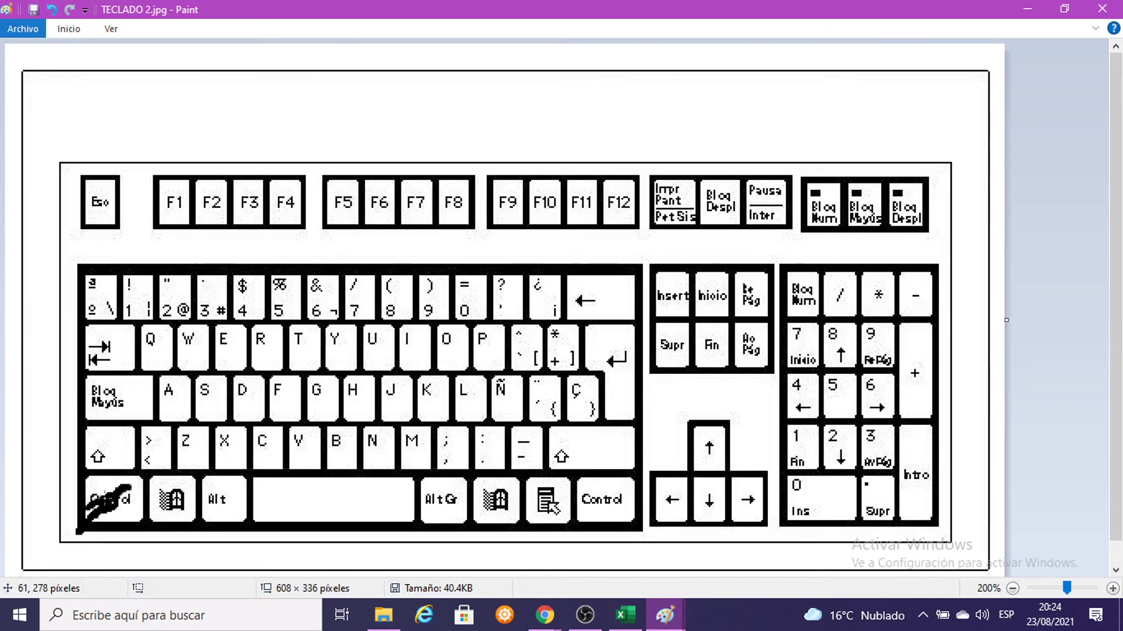
{"action": "left_click", "coordinate": [1031, 7]}
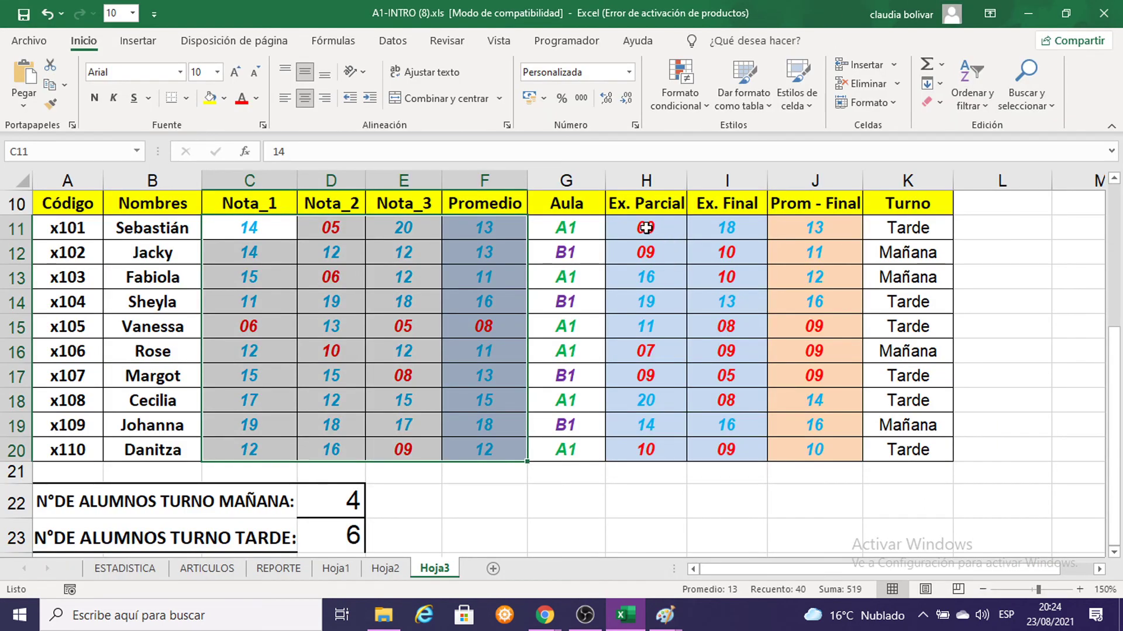
Add H11:J20 to the selection and give all grade columns green gradient-fill data bars
{"action": "left_click_drag", "start_coordinate": [646, 227], "coordinate": [816, 449]}
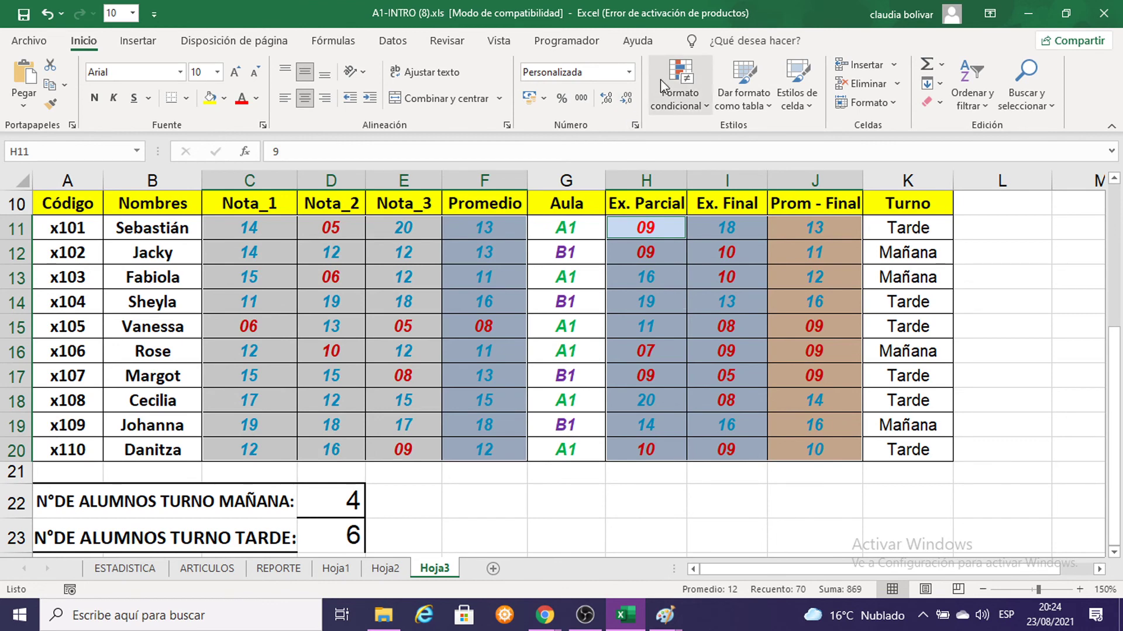
{"action": "left_click", "coordinate": [688, 108]}
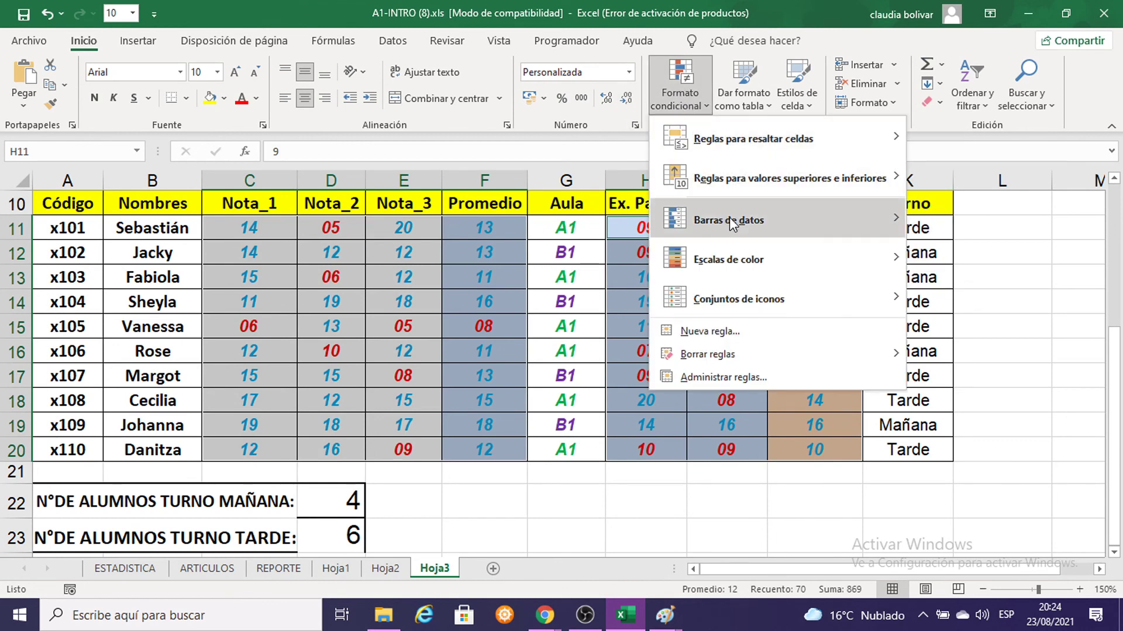
{"action": "mouse_move", "coordinate": [728, 219]}
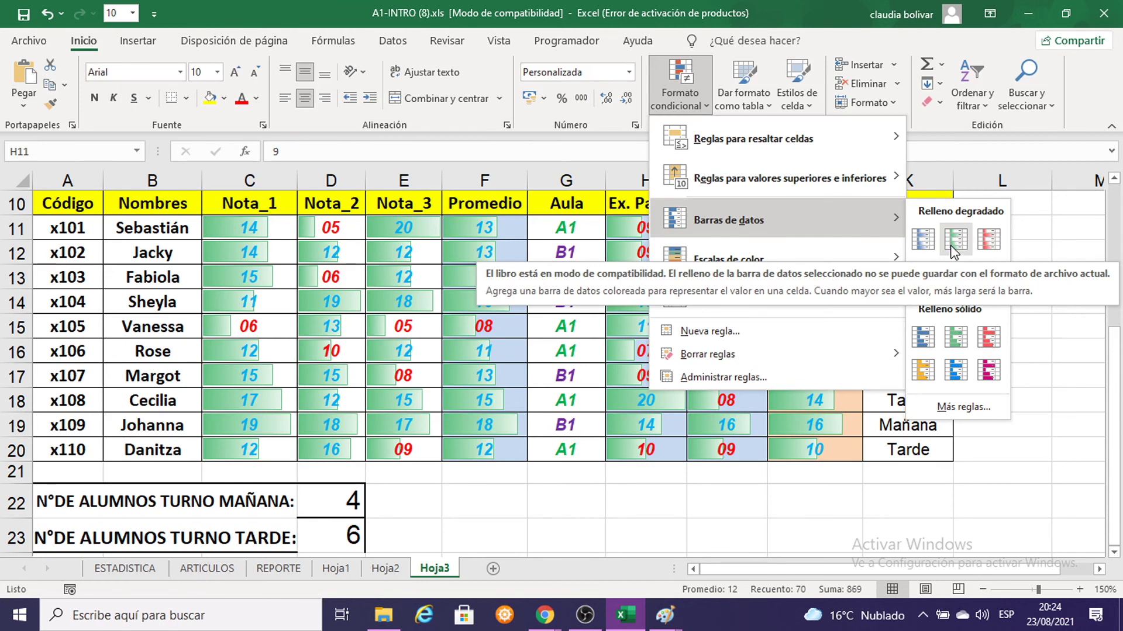
{"action": "left_click", "coordinate": [950, 244]}
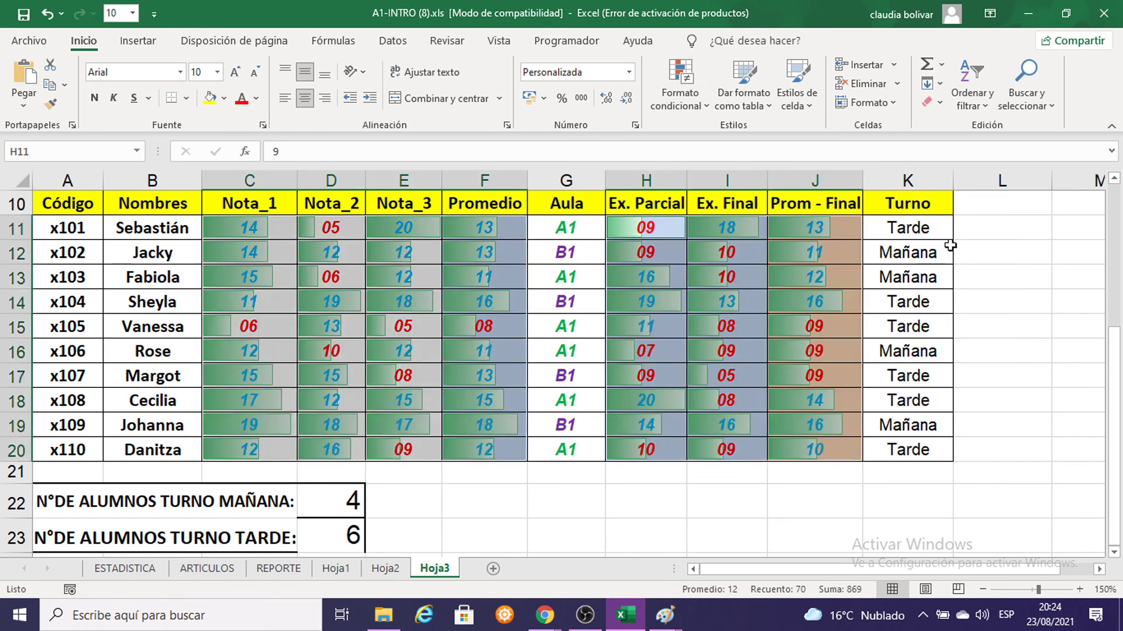
{"action": "left_click", "coordinate": [988, 332]}
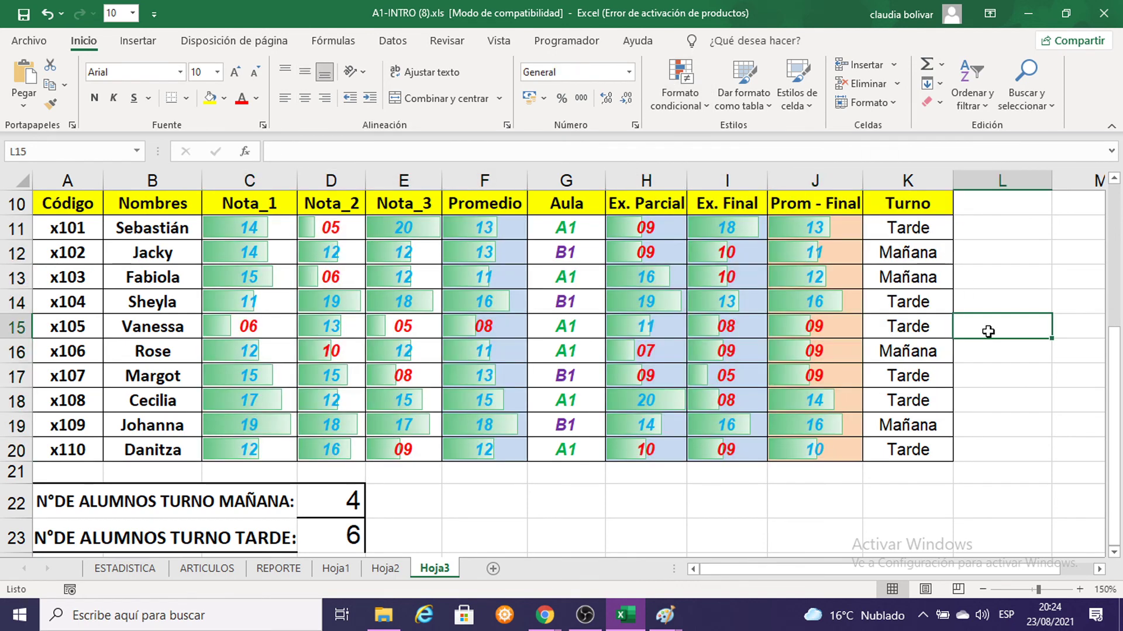
Select the whole grades table A10:K20 including its headers
{"action": "scroll", "coordinate": [894, 410], "scroll_direction": "up", "scroll_amount": 2}
{"action": "scroll", "coordinate": [891, 423], "scroll_direction": "down", "scroll_amount": 2}
{"action": "scroll", "coordinate": [100, 251], "scroll_direction": "up", "scroll_amount": 1}
{"action": "mouse_move", "coordinate": [49, 293]}
{"action": "left_mouse_down"}
{"action": "mouse_move", "coordinate": [435, 548]}
{"action": "mouse_move", "coordinate": [780, 526]}
{"action": "mouse_move", "coordinate": [885, 542]}
{"action": "left_mouse_up"}
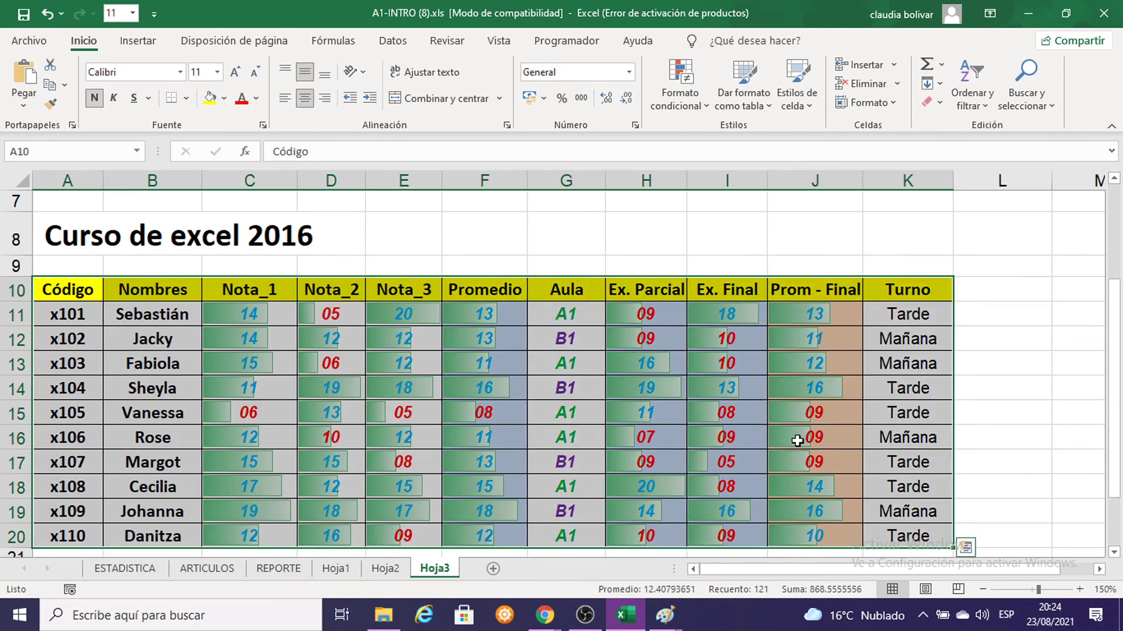
Apply a Medio table style to the selected range A10:K20
{"action": "mouse_move", "coordinate": [52, 295]}
{"action": "left_mouse_down"}
{"action": "mouse_move", "coordinate": [192, 547]}
{"action": "mouse_move", "coordinate": [742, 519]}
{"action": "mouse_move", "coordinate": [895, 536]}
{"action": "mouse_move", "coordinate": [911, 552]}
{"action": "mouse_move", "coordinate": [895, 534]}
{"action": "left_mouse_up"}
{"action": "scroll", "coordinate": [878, 466], "scroll_direction": "down", "scroll_amount": 1}
{"action": "scroll", "coordinate": [743, 257], "scroll_direction": "up", "scroll_amount": 1}
{"action": "scroll", "coordinate": [851, 419], "scroll_direction": "down", "scroll_amount": 3}
{"action": "scroll", "coordinate": [281, 335], "scroll_direction": "up", "scroll_amount": 2}
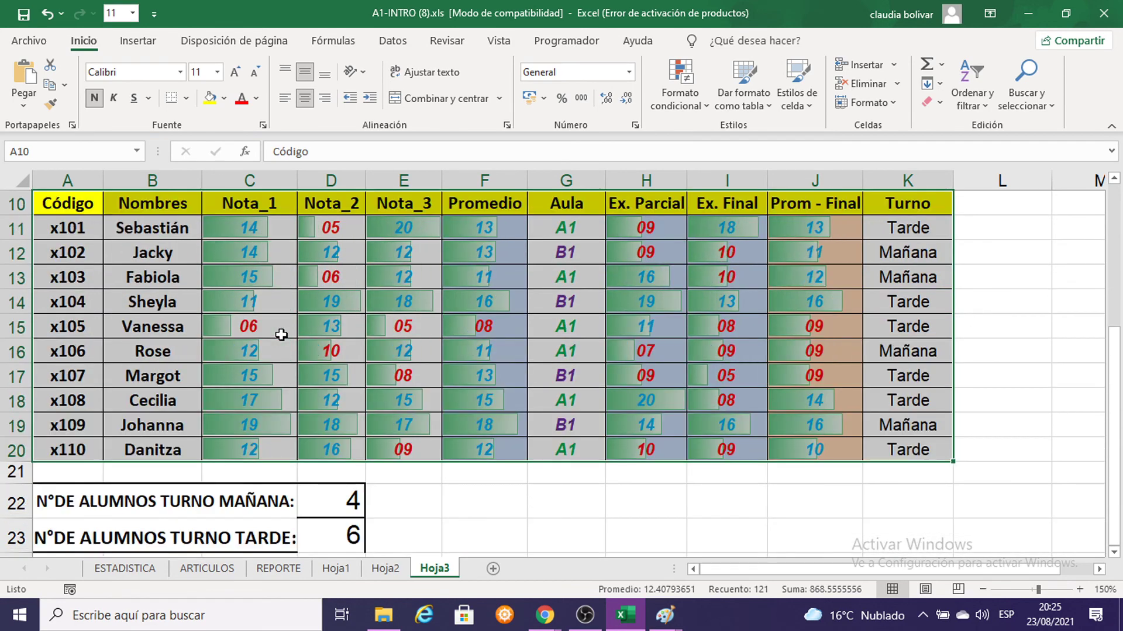
{"action": "left_click", "coordinate": [766, 105]}
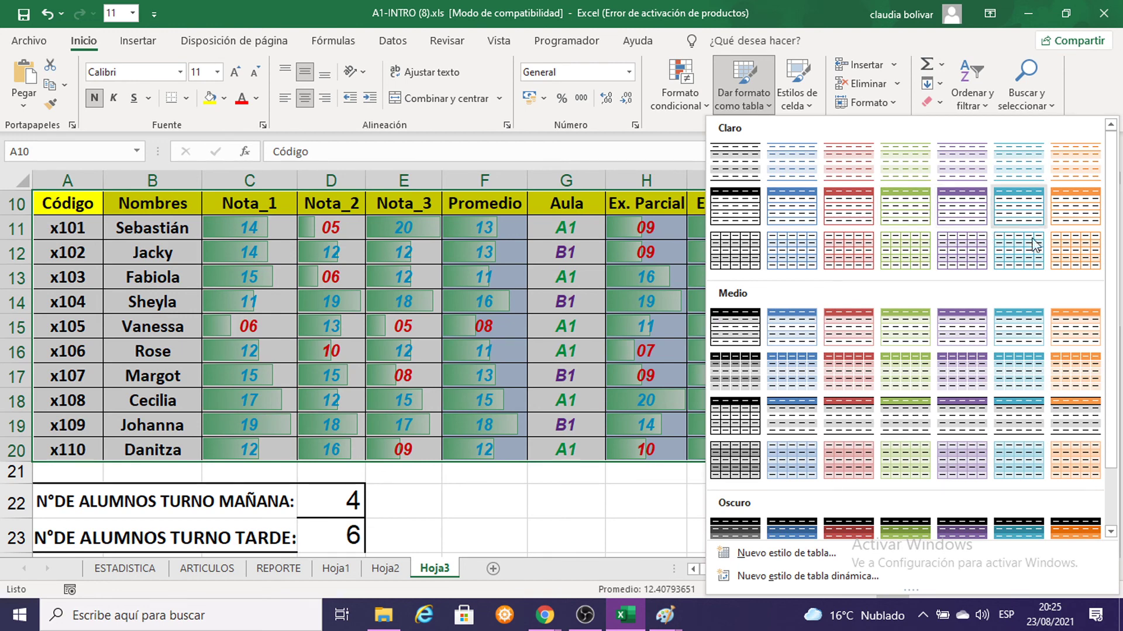
{"action": "left_click", "coordinate": [1033, 331]}
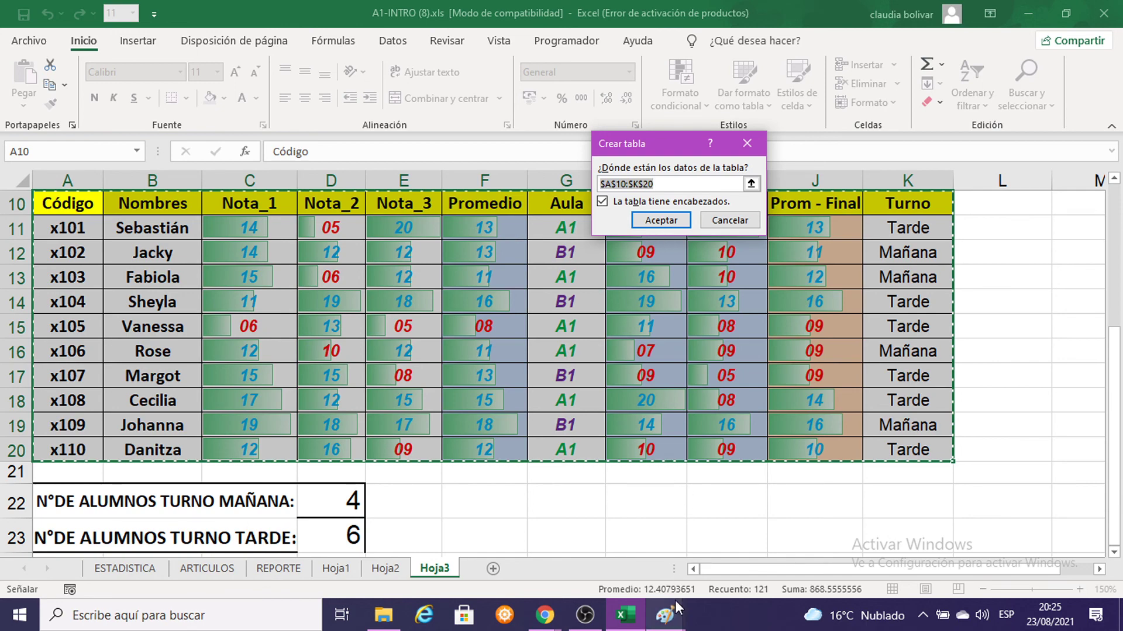
Paste a screenshot of the Crear tabla dialog into Paint, then confirm creating table Tabla2
{"action": "left_click", "coordinate": [667, 622]}
{"action": "mouse_move", "coordinate": [665, 615]}
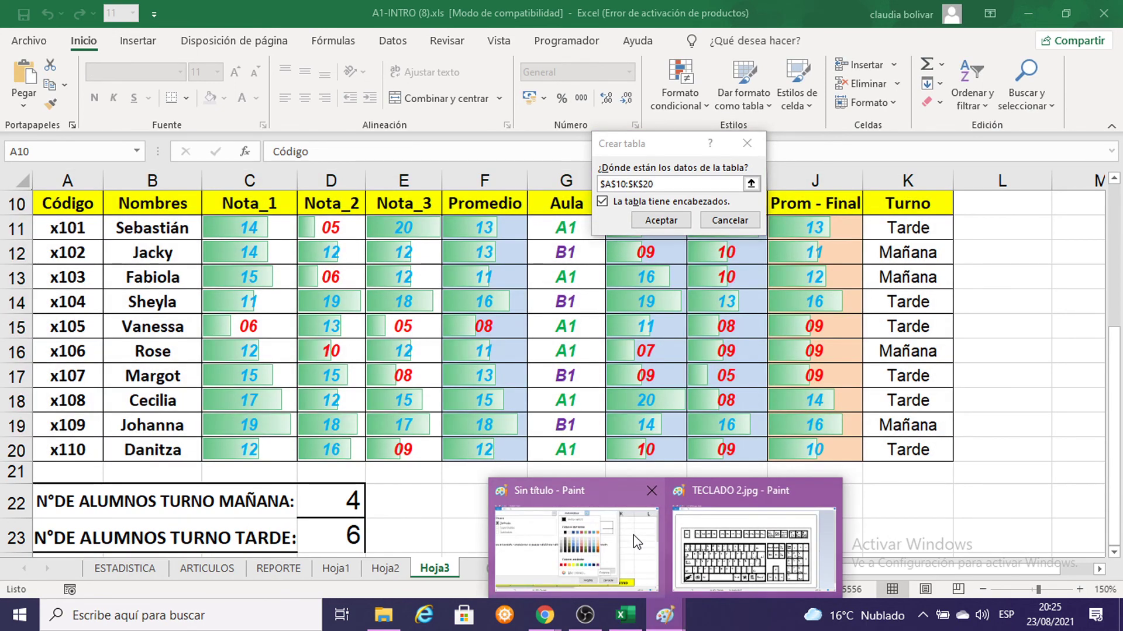
{"action": "left_click", "coordinate": [634, 535]}
{"action": "key", "text": "ctrl+v"}
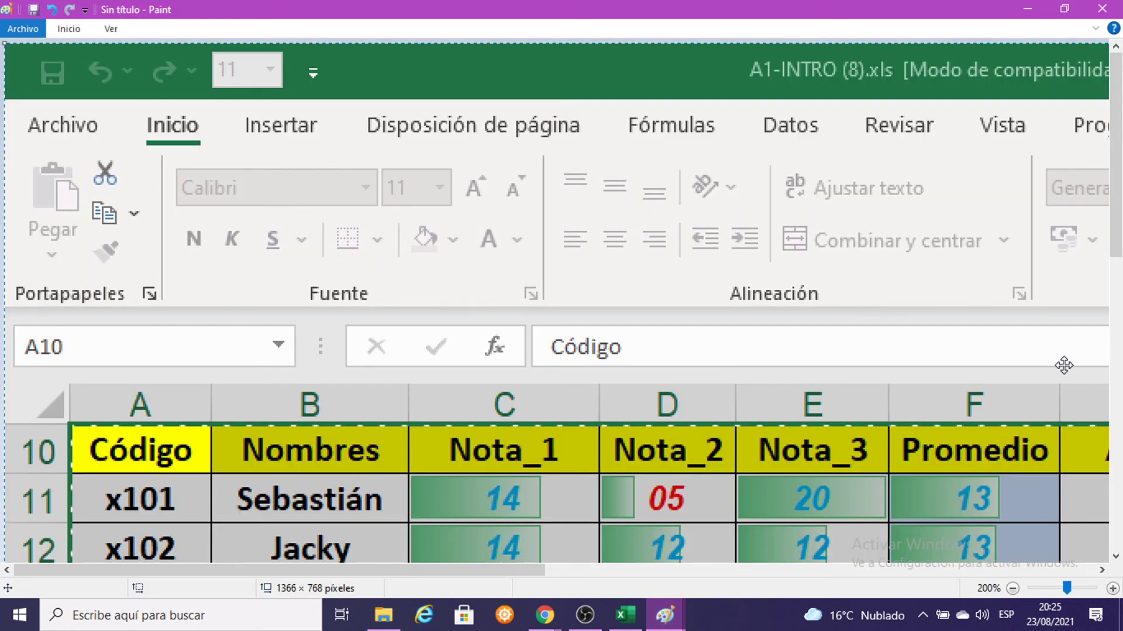
{"action": "left_click_drag", "start_coordinate": [1063, 365], "coordinate": [519, 266]}
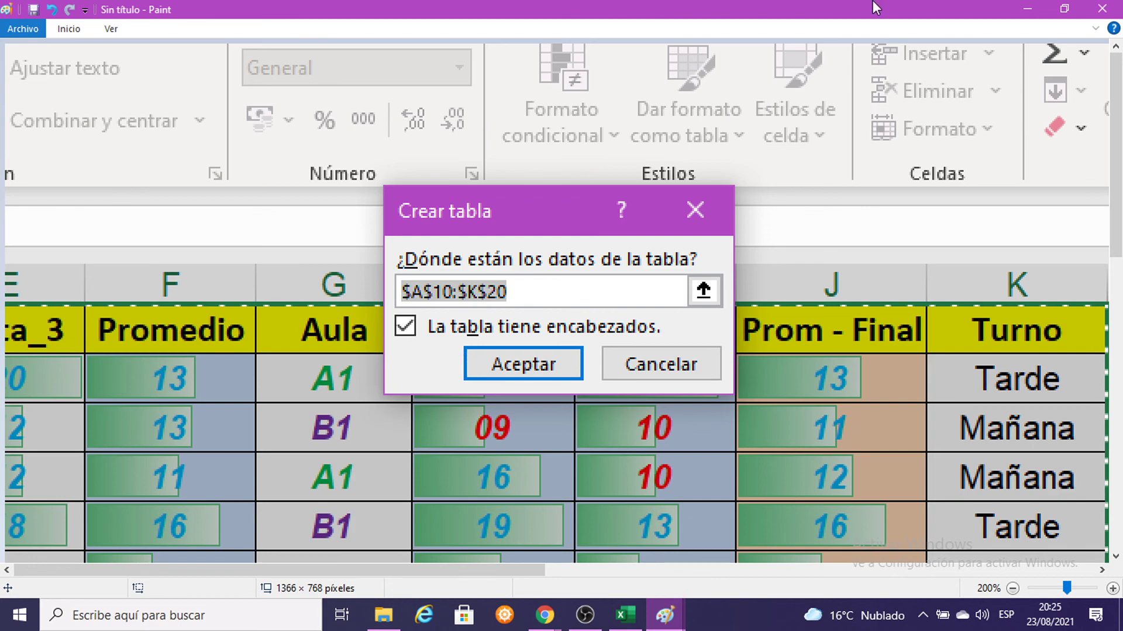
{"action": "left_click", "coordinate": [1024, 8]}
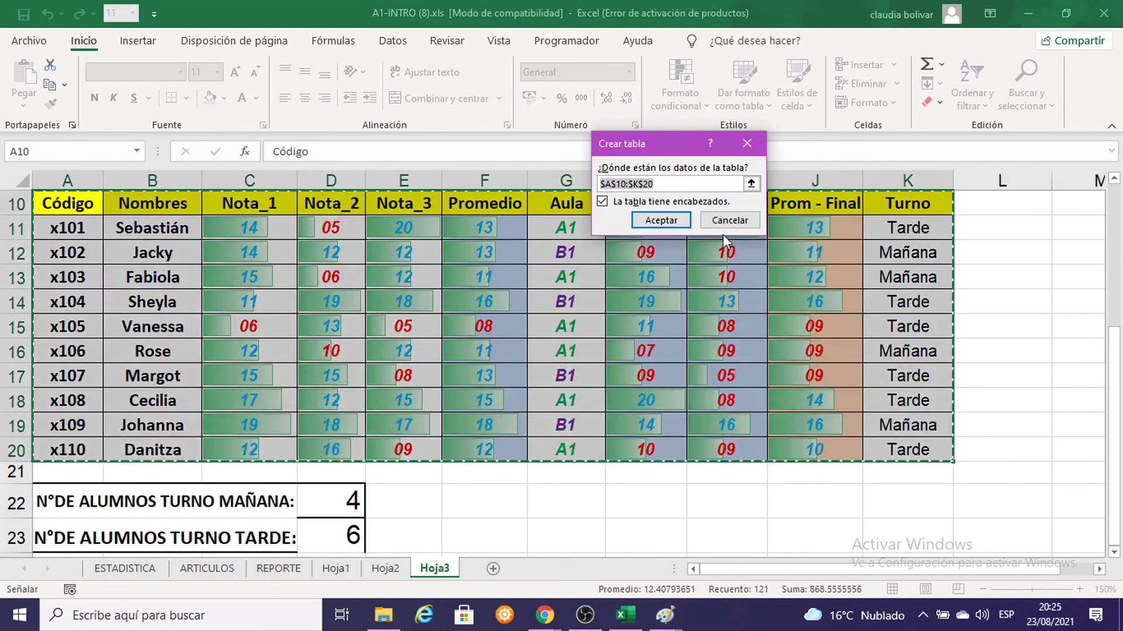
{"action": "left_click", "coordinate": [666, 223]}
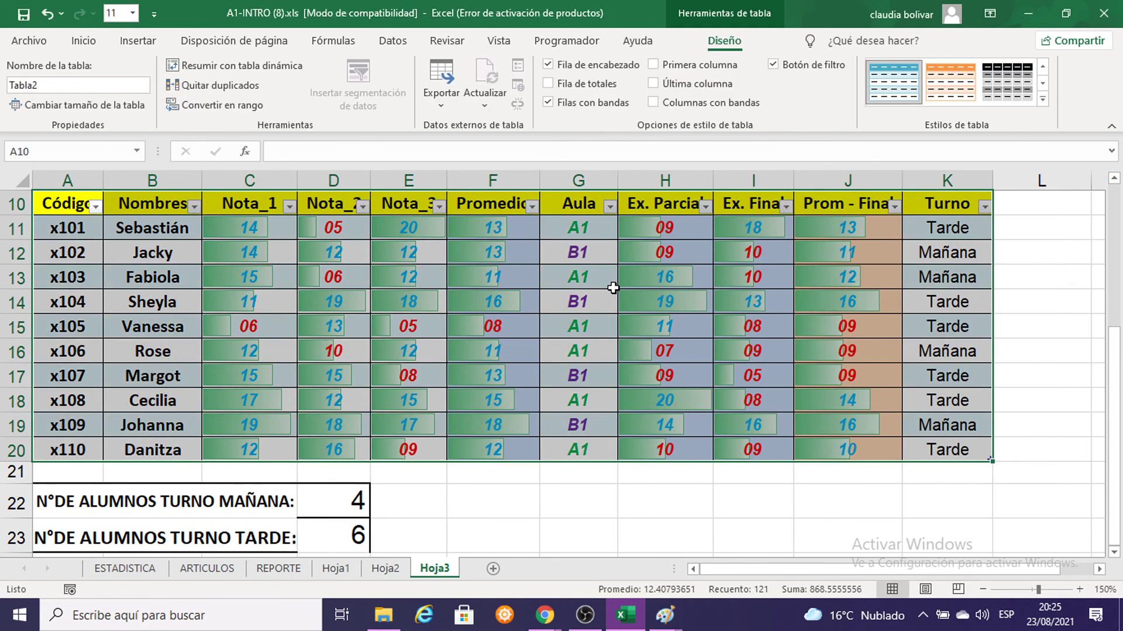
Filter the Código column to show only students x104 and x106
{"action": "left_click", "coordinate": [610, 286]}
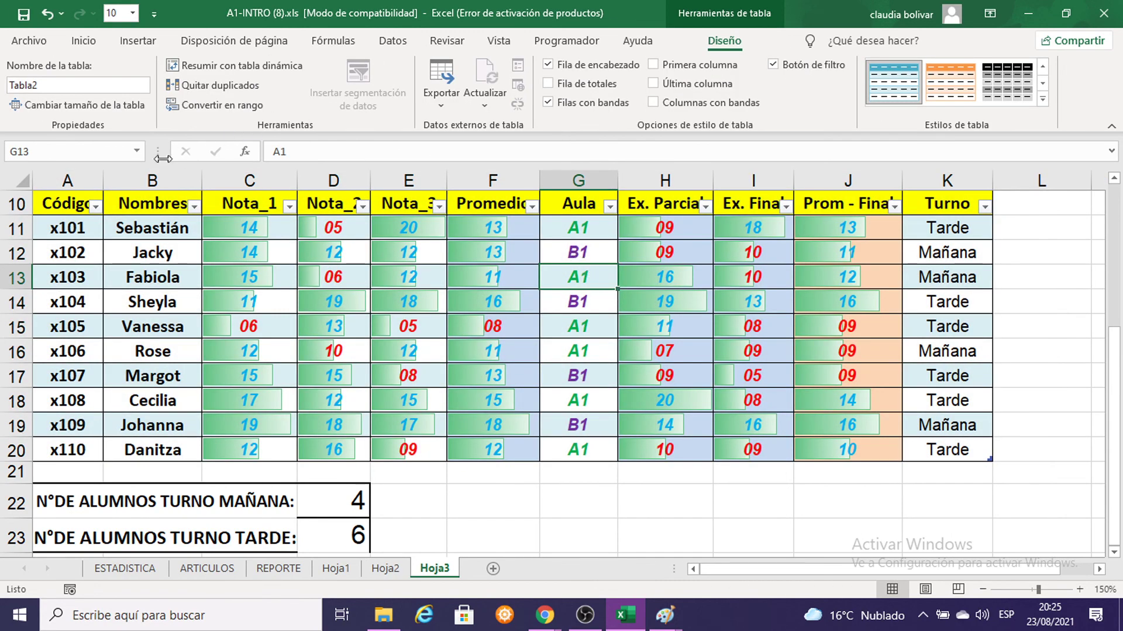
{"action": "left_click", "coordinate": [95, 206]}
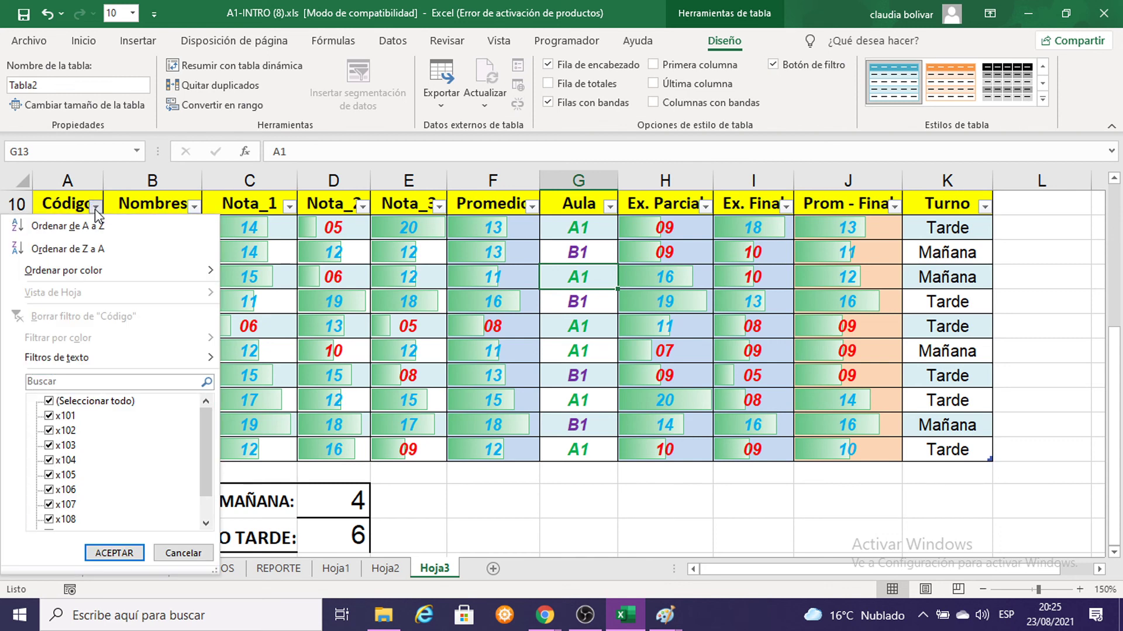
{"action": "left_click", "coordinate": [48, 402]}
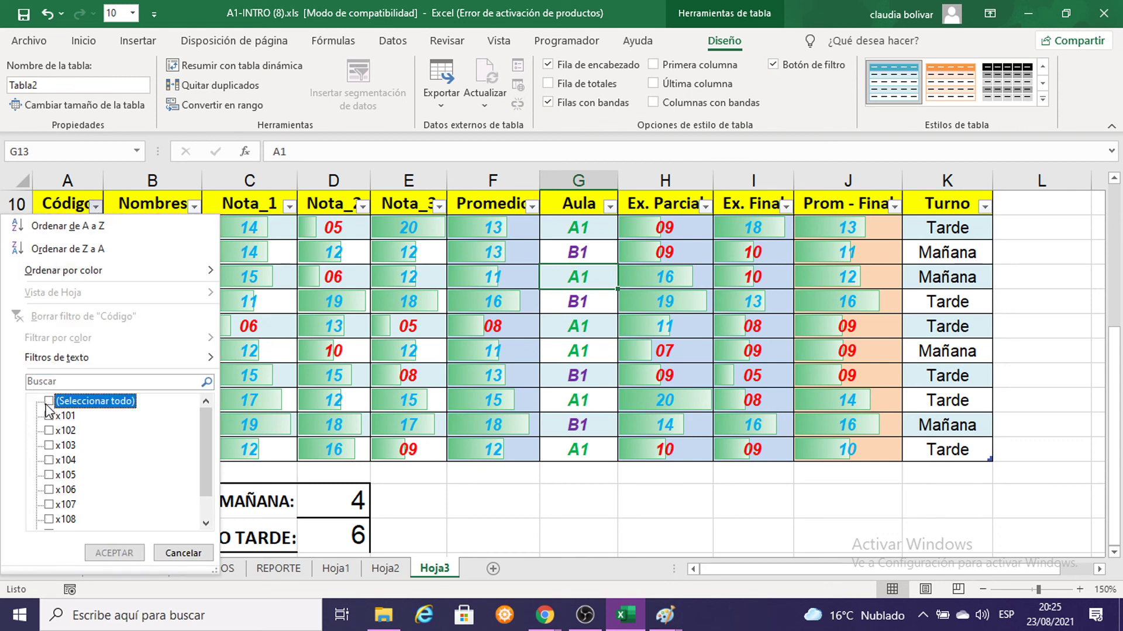
{"action": "left_click", "coordinate": [50, 461]}
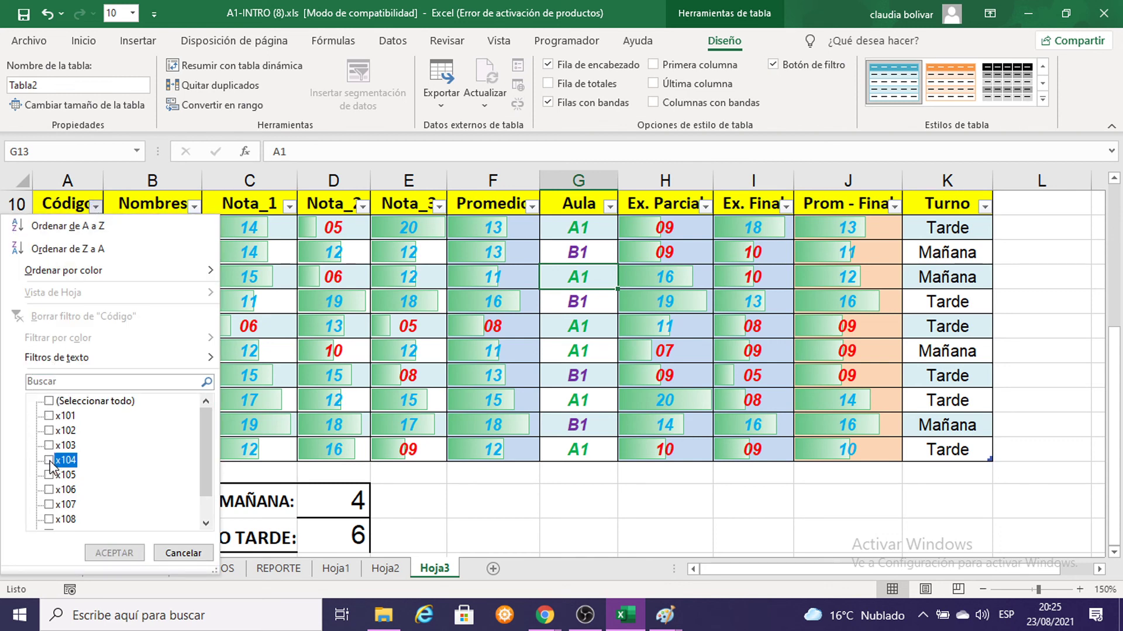
{"action": "left_click", "coordinate": [49, 490]}
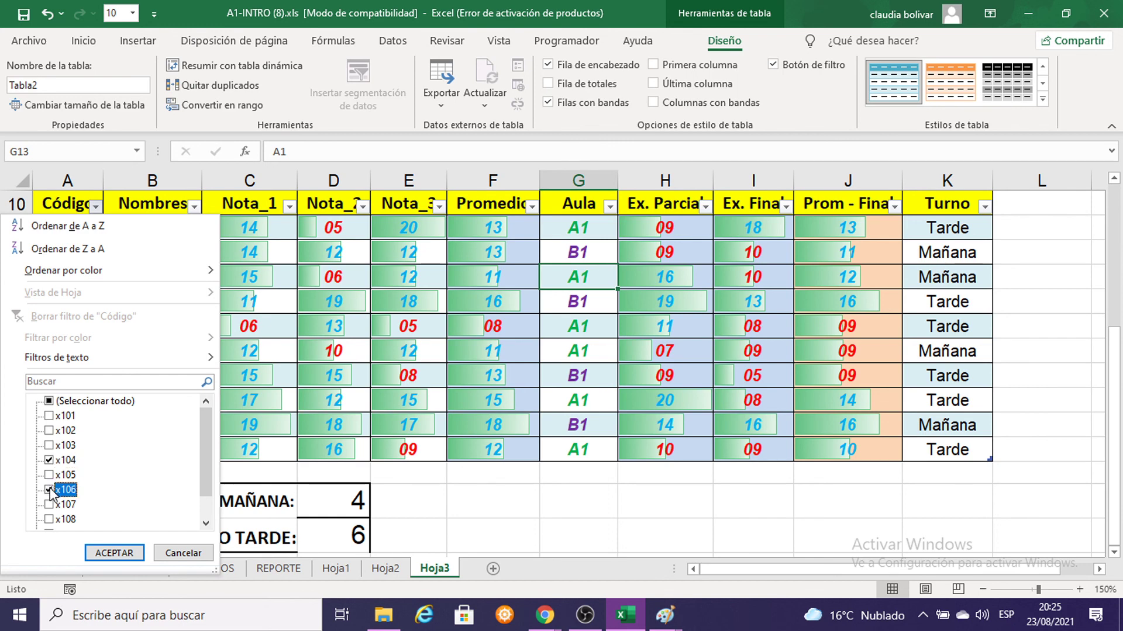
{"action": "left_click", "coordinate": [115, 553]}
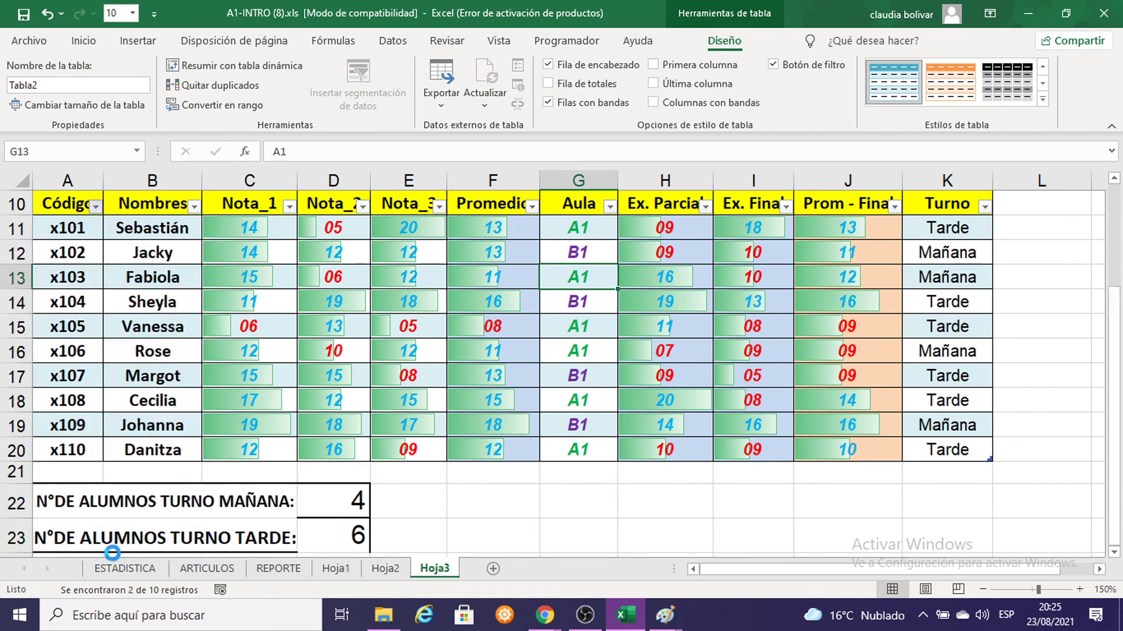
Clear the Código filter with Seleccionar todo so all ten students show again
{"action": "left_click", "coordinate": [540, 438]}
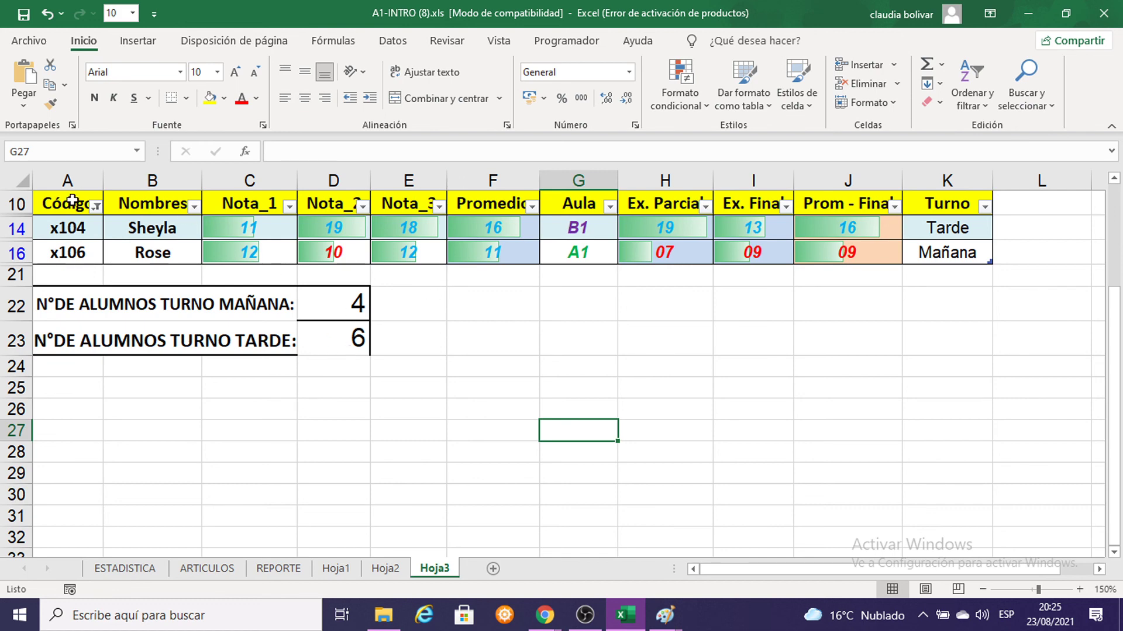
{"action": "left_click", "coordinate": [96, 209]}
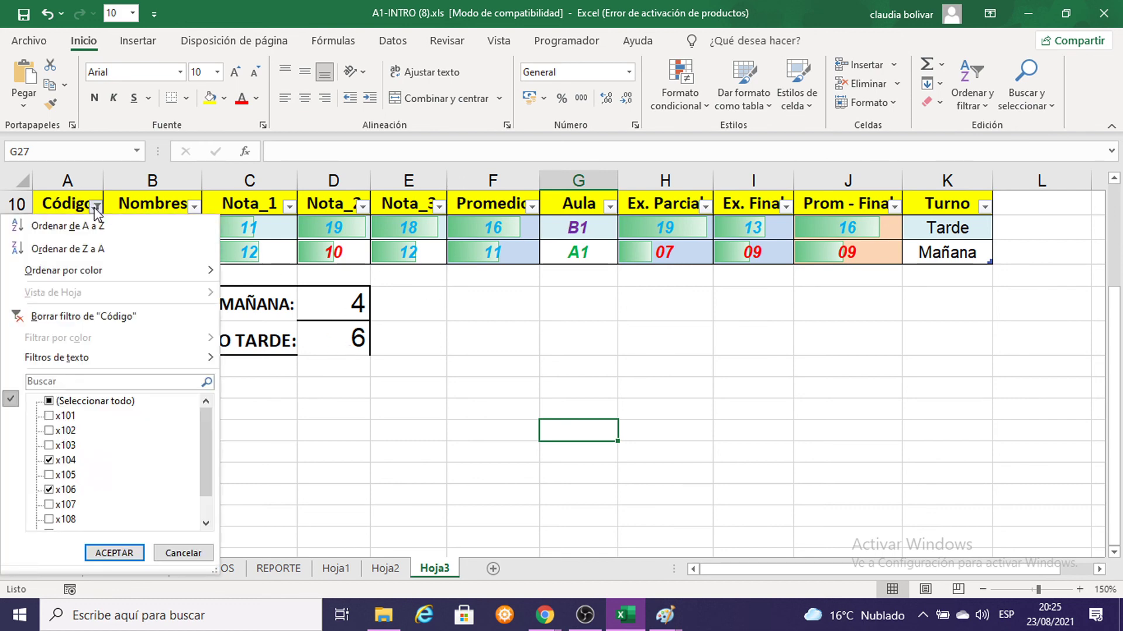
{"action": "left_click", "coordinate": [49, 401]}
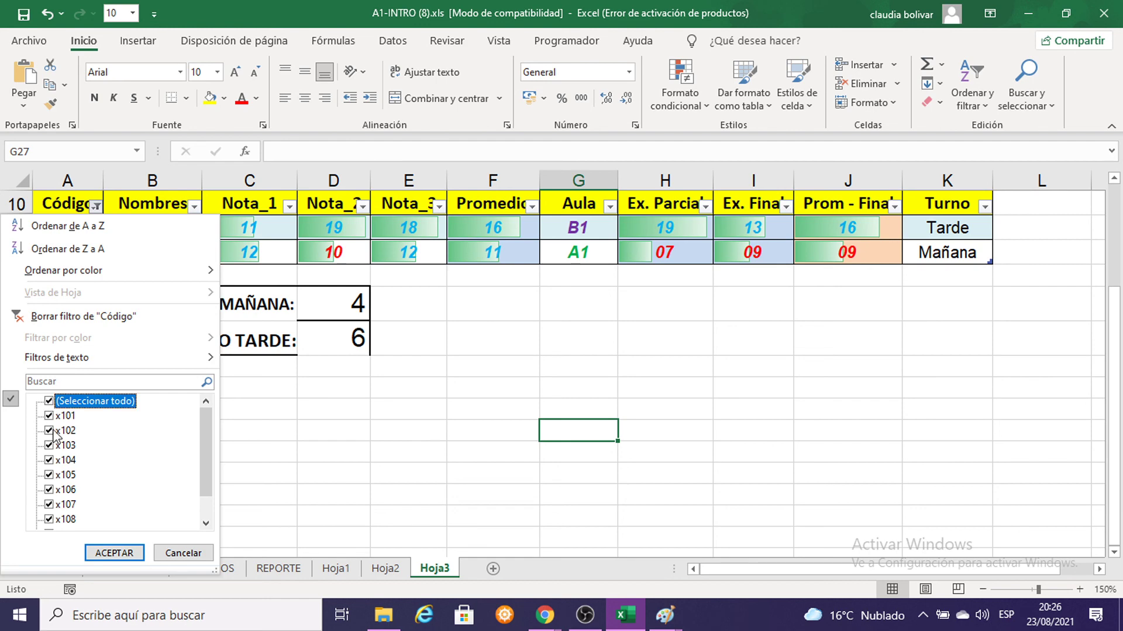
{"action": "left_click", "coordinate": [112, 552]}
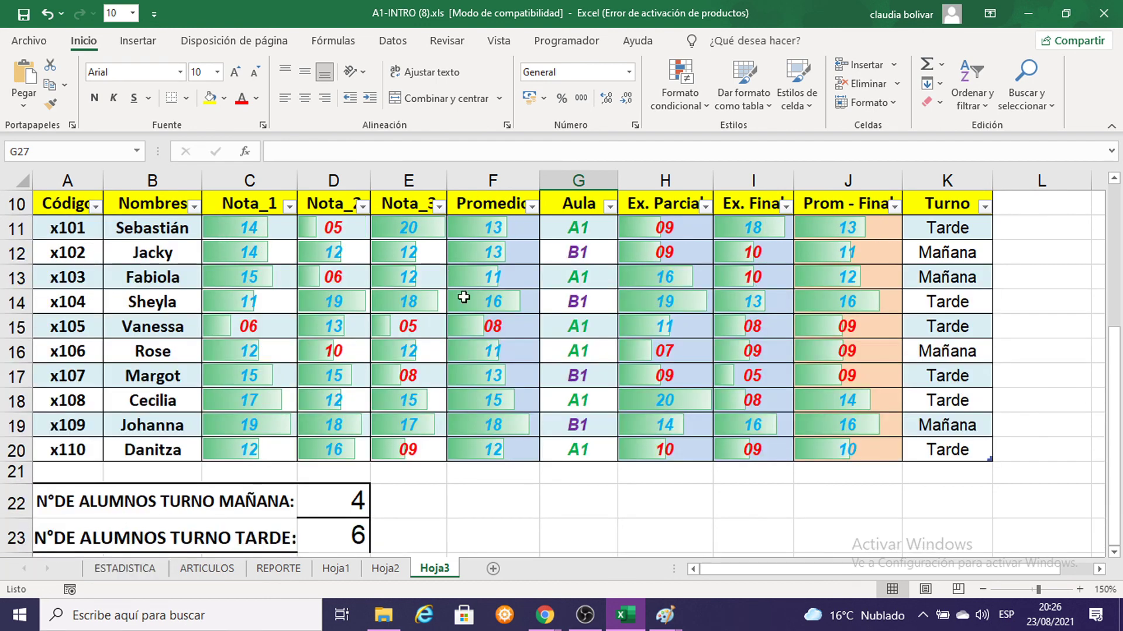
{"action": "left_click", "coordinate": [573, 280]}
{"action": "scroll", "coordinate": [731, 318], "scroll_direction": "up", "scroll_amount": 2}
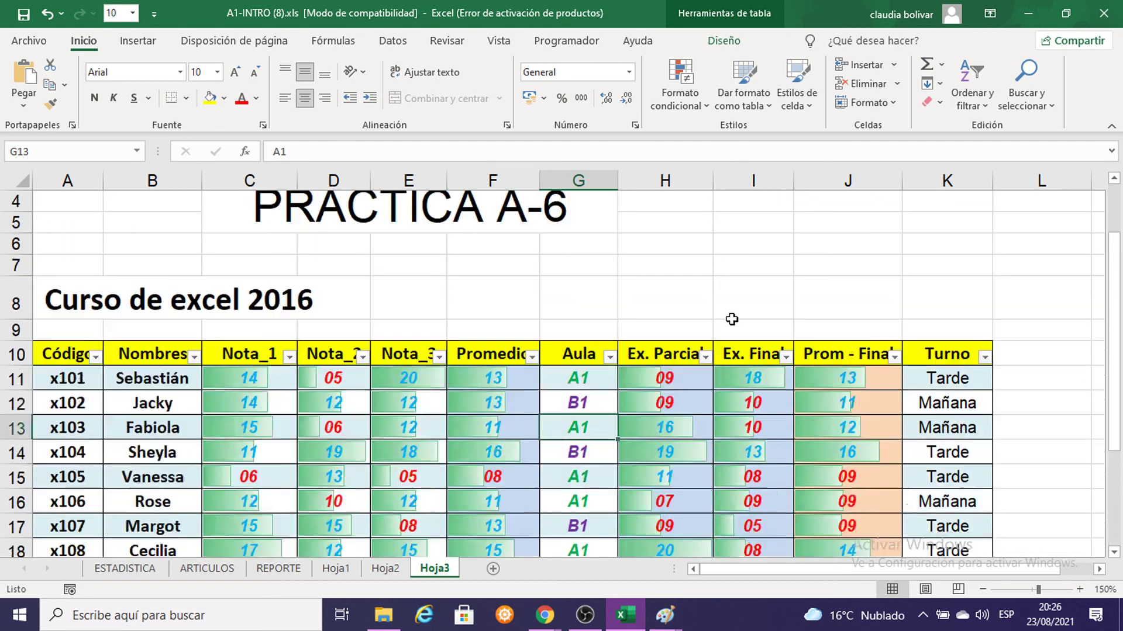
{"action": "left_click", "coordinate": [706, 286]}
{"action": "scroll", "coordinate": [708, 282], "scroll_direction": "down", "scroll_amount": 2}
{"action": "scroll", "coordinate": [483, 528], "scroll_direction": "down", "scroll_amount": 1}
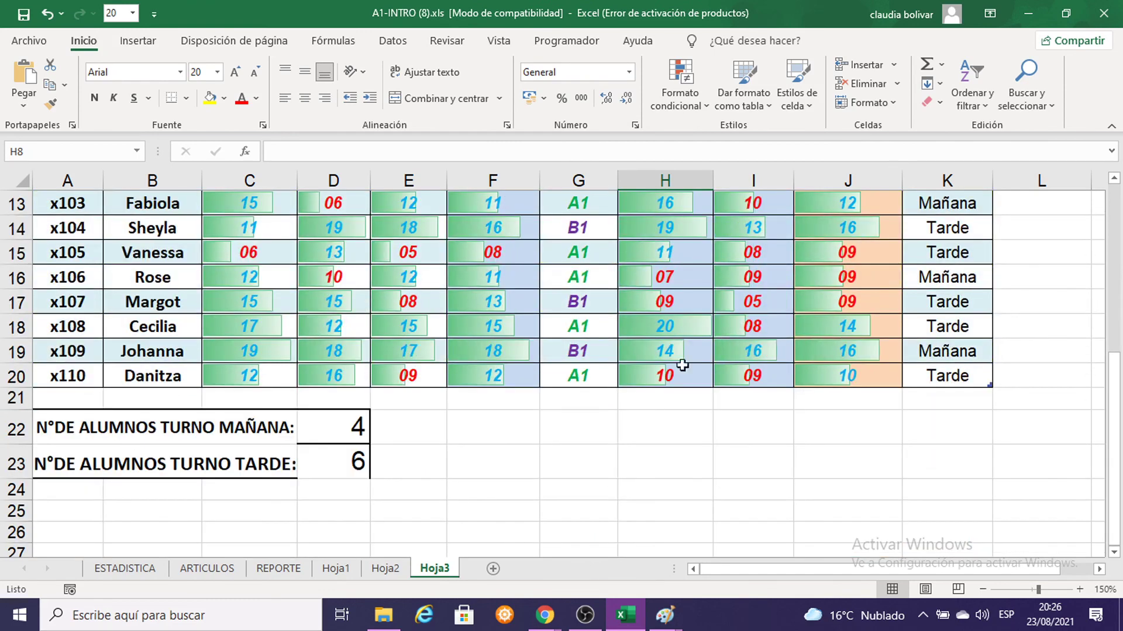
{"action": "left_click", "coordinate": [715, 455]}
{"action": "left_click", "coordinate": [636, 439]}
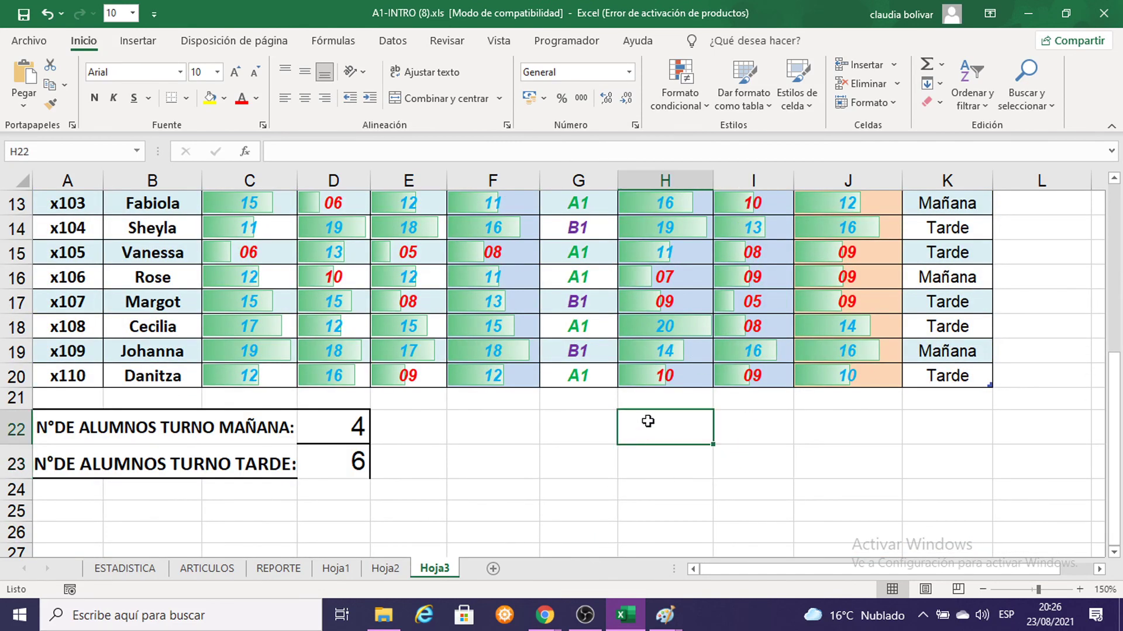
{"action": "scroll", "coordinate": [649, 421], "scroll_direction": "up", "scroll_amount": 3}
{"action": "scroll", "coordinate": [504, 266], "scroll_direction": "up", "scroll_amount": 1}
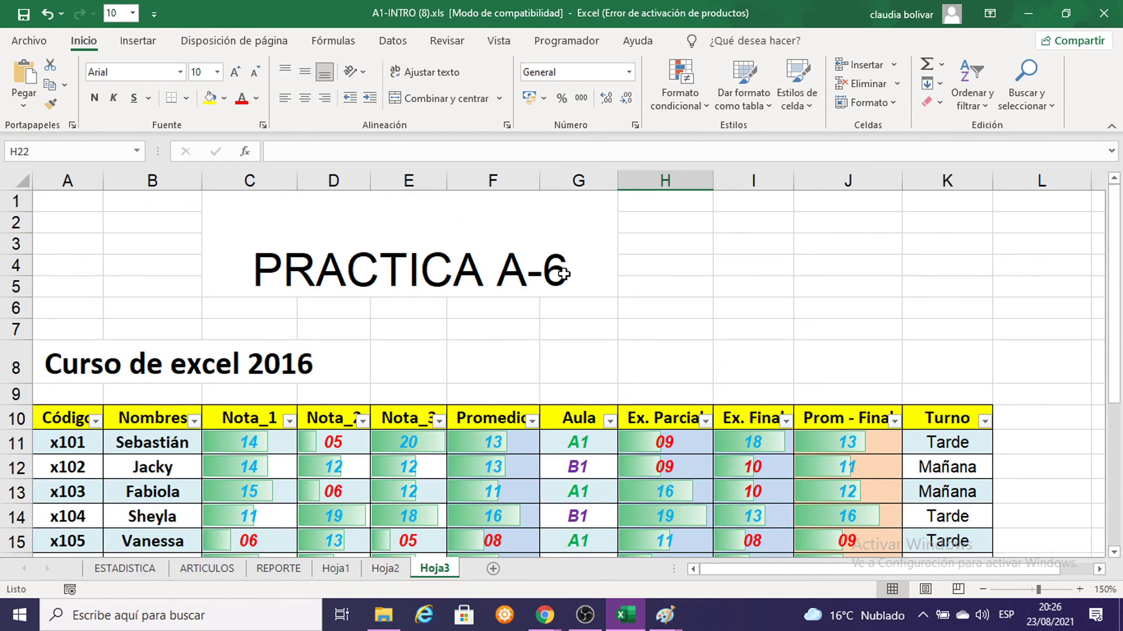
{"action": "left_click", "coordinate": [763, 322]}
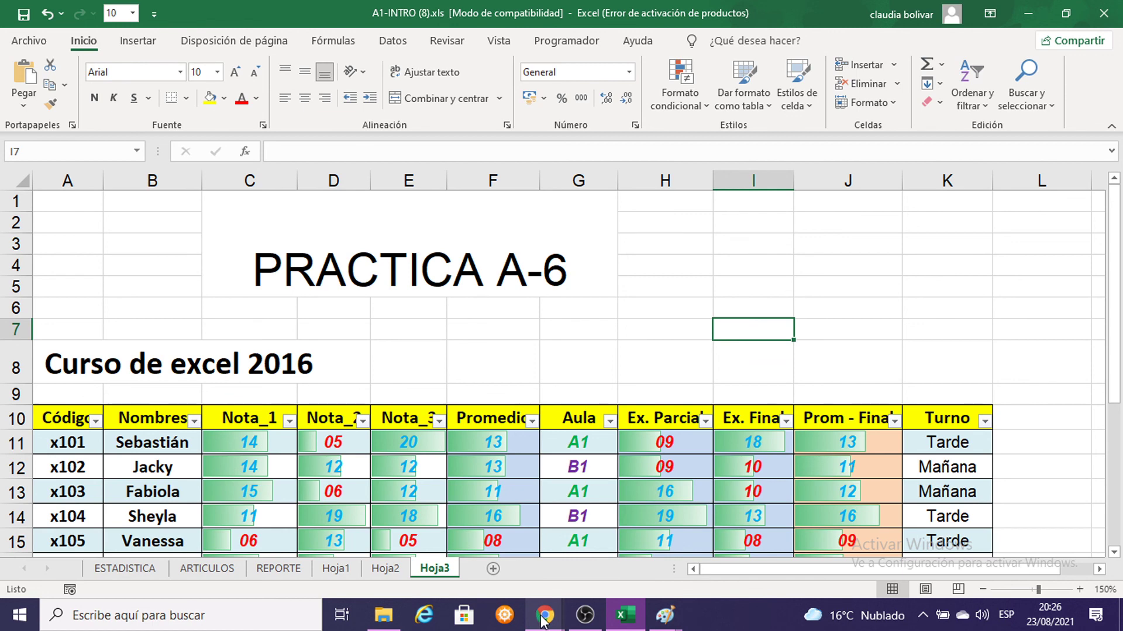
{"action": "left_click", "coordinate": [880, 268]}
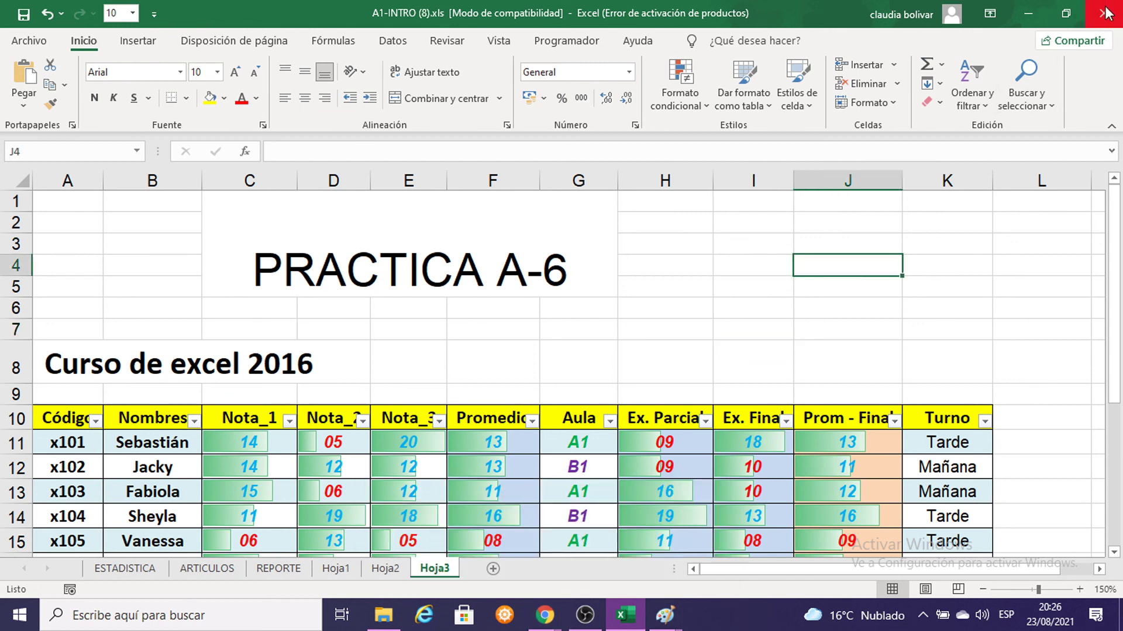
Back out of Guardar como and close A1-INTRO (8).xls without saving
{"action": "left_click", "coordinate": [29, 42]}
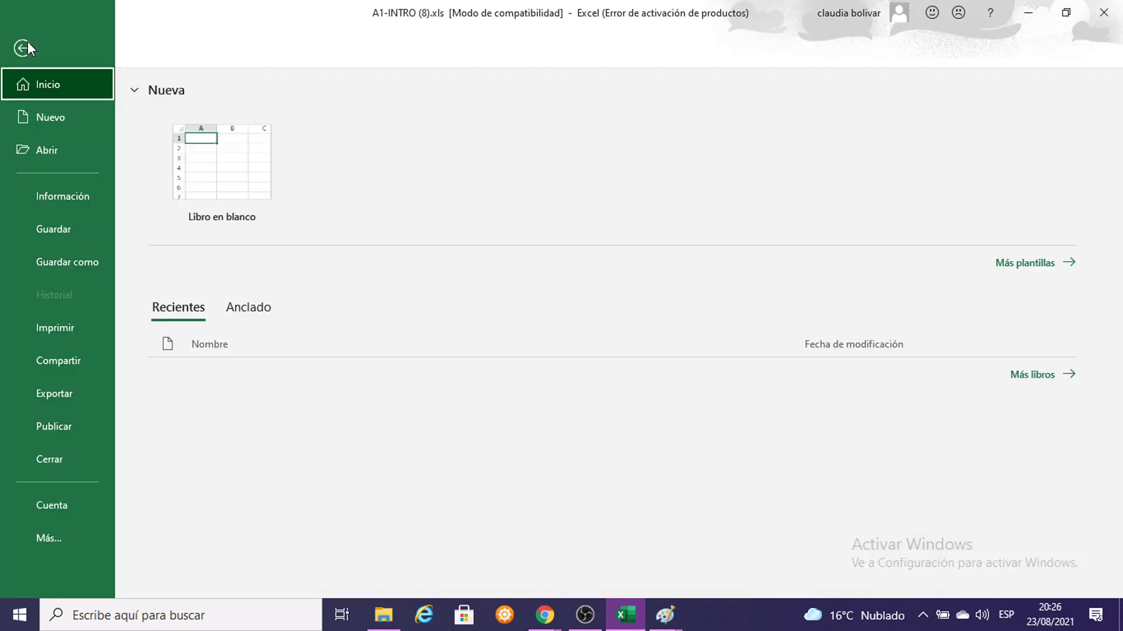
{"action": "left_click", "coordinate": [68, 262]}
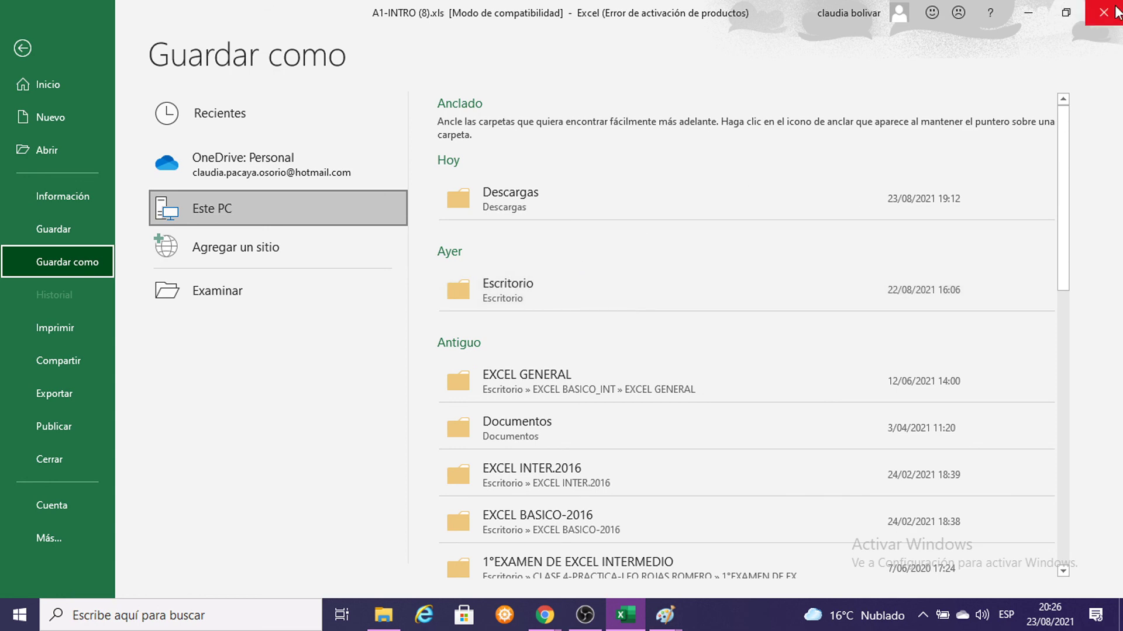
{"action": "left_click", "coordinate": [21, 48]}
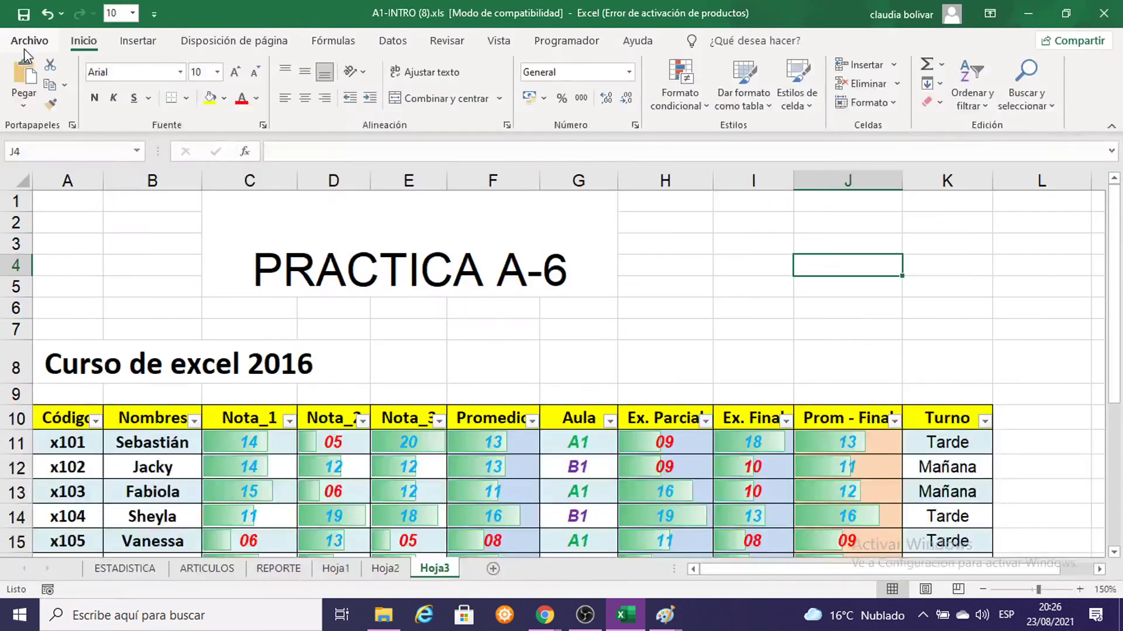
{"action": "left_click", "coordinate": [1103, 13]}
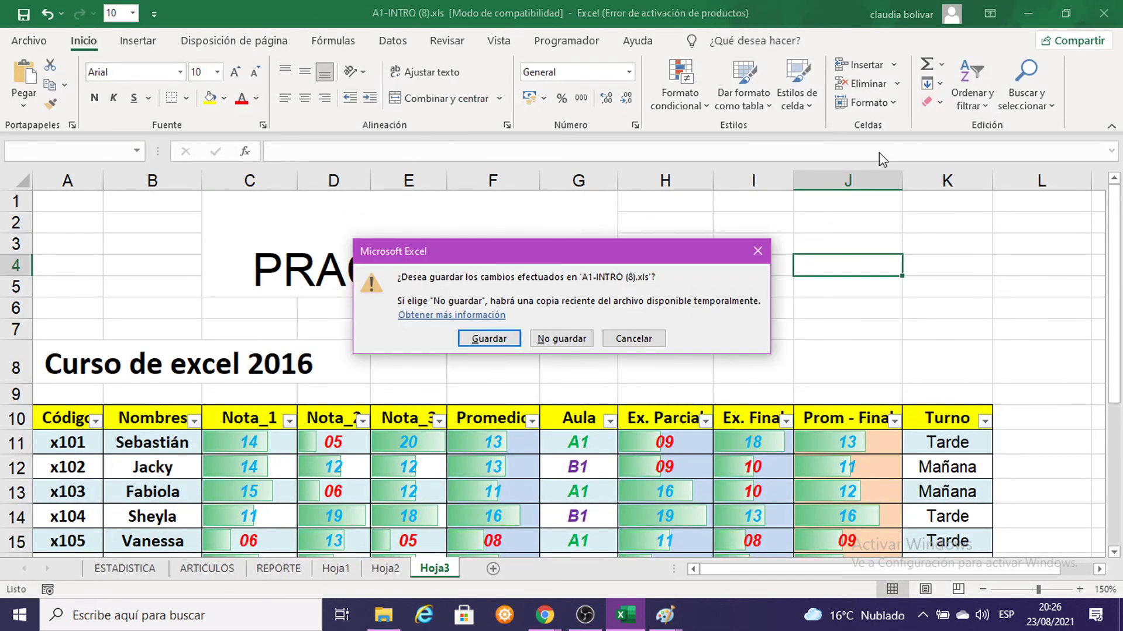
{"action": "left_click", "coordinate": [571, 345]}
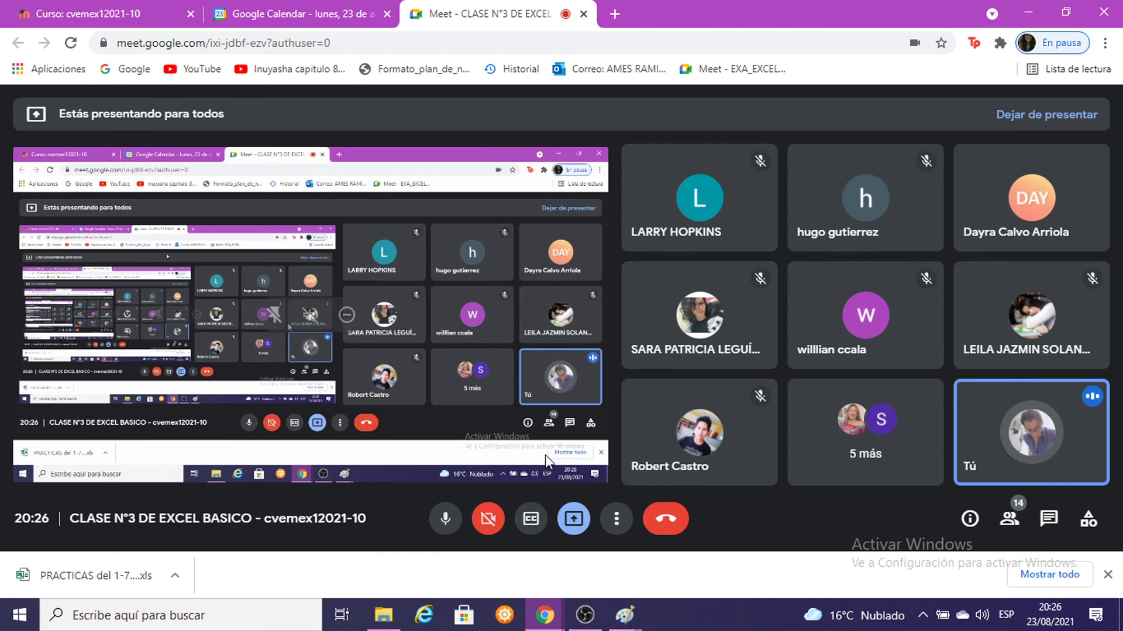
On the course campus page, scroll to the PRÁCTICAS DE EXCEL links and open PRACTICAS del 1-7 (3).xls
{"action": "left_click", "coordinate": [119, 8]}
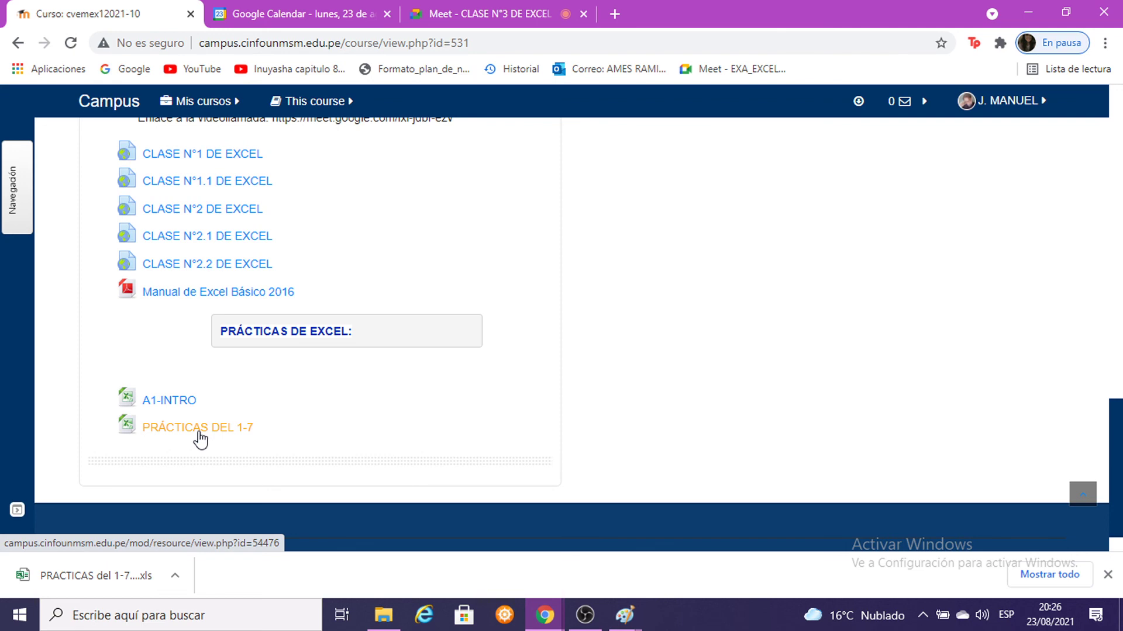
{"action": "left_click", "coordinate": [486, 41]}
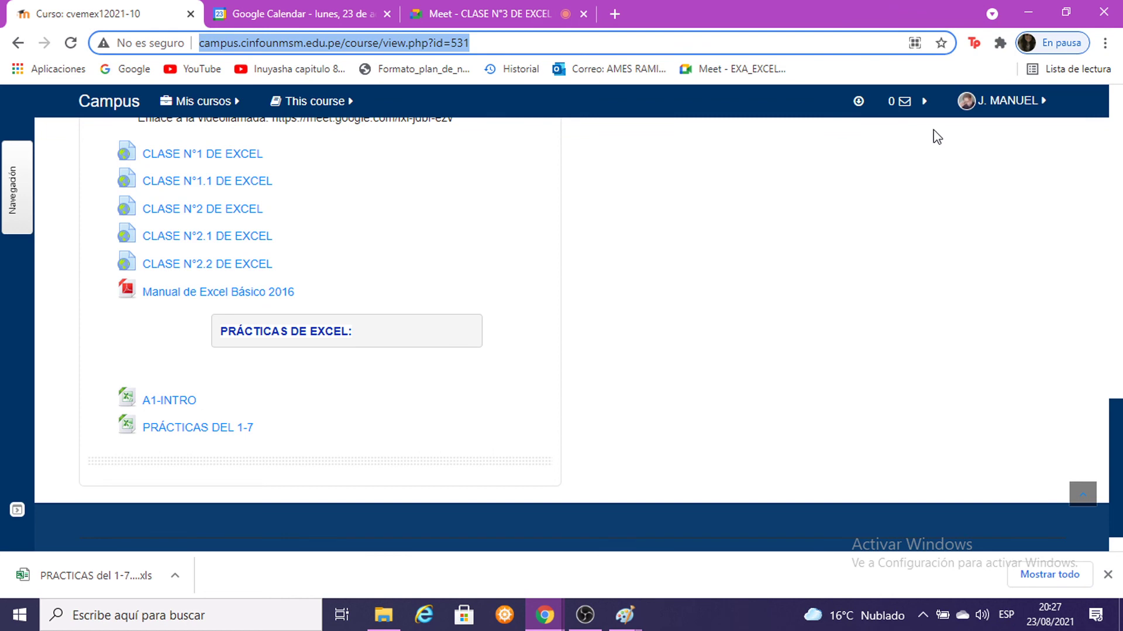
{"action": "scroll", "coordinate": [431, 401], "scroll_direction": "up", "scroll_amount": 4}
{"action": "scroll", "coordinate": [432, 396], "scroll_direction": "up", "scroll_amount": 4}
{"action": "scroll", "coordinate": [433, 393], "scroll_direction": "down", "scroll_amount": 5}
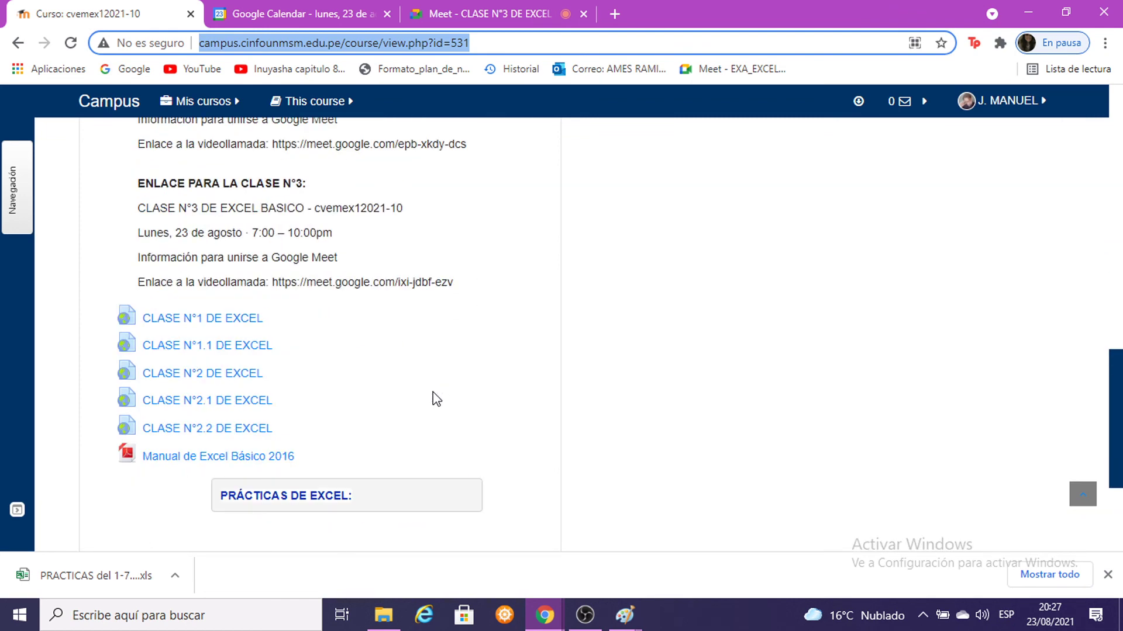
{"action": "scroll", "coordinate": [436, 400], "scroll_direction": "down", "scroll_amount": 2}
{"action": "scroll", "coordinate": [437, 400], "scroll_direction": "down", "scroll_amount": 2}
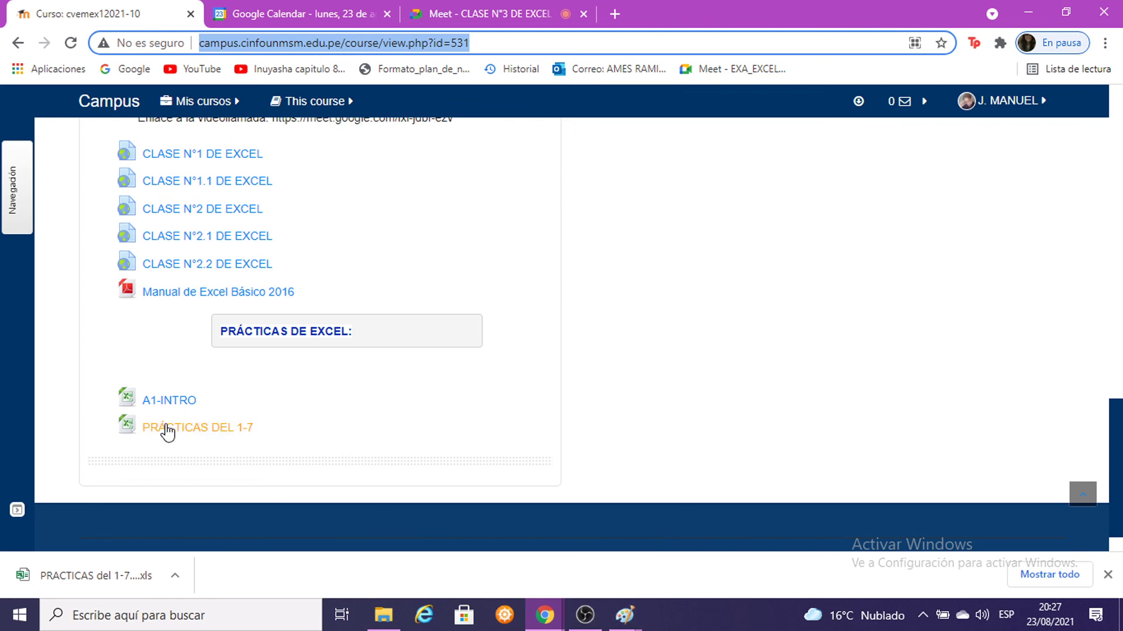
{"action": "left_click", "coordinate": [99, 583]}
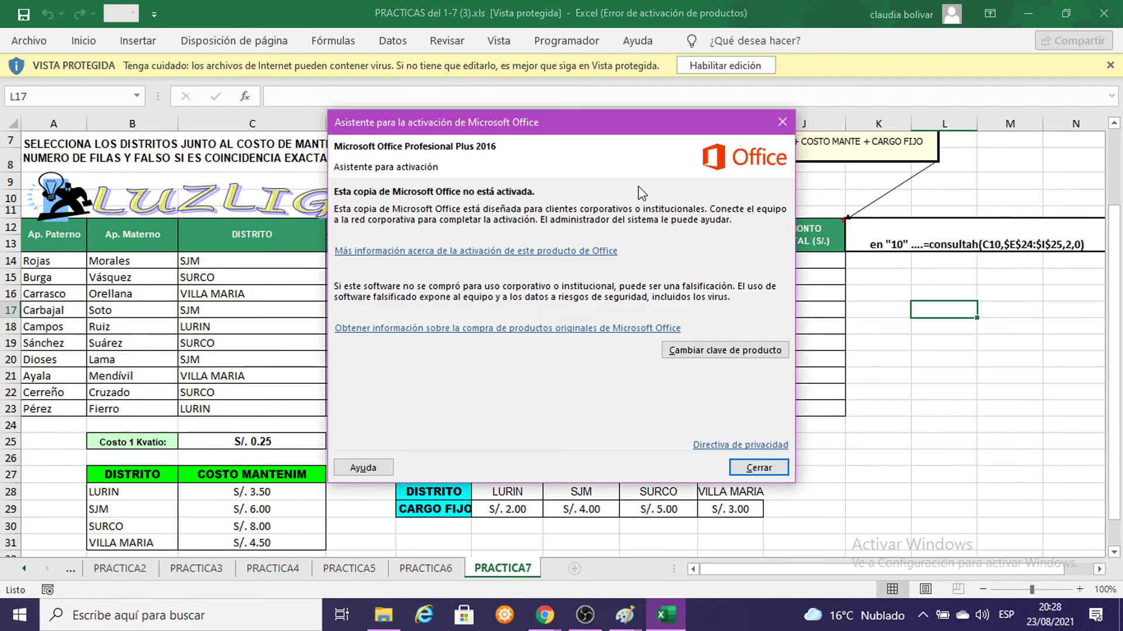
Dismiss the Office activation notice and enable editing of the Protected View workbook
{"action": "left_click", "coordinate": [782, 121]}
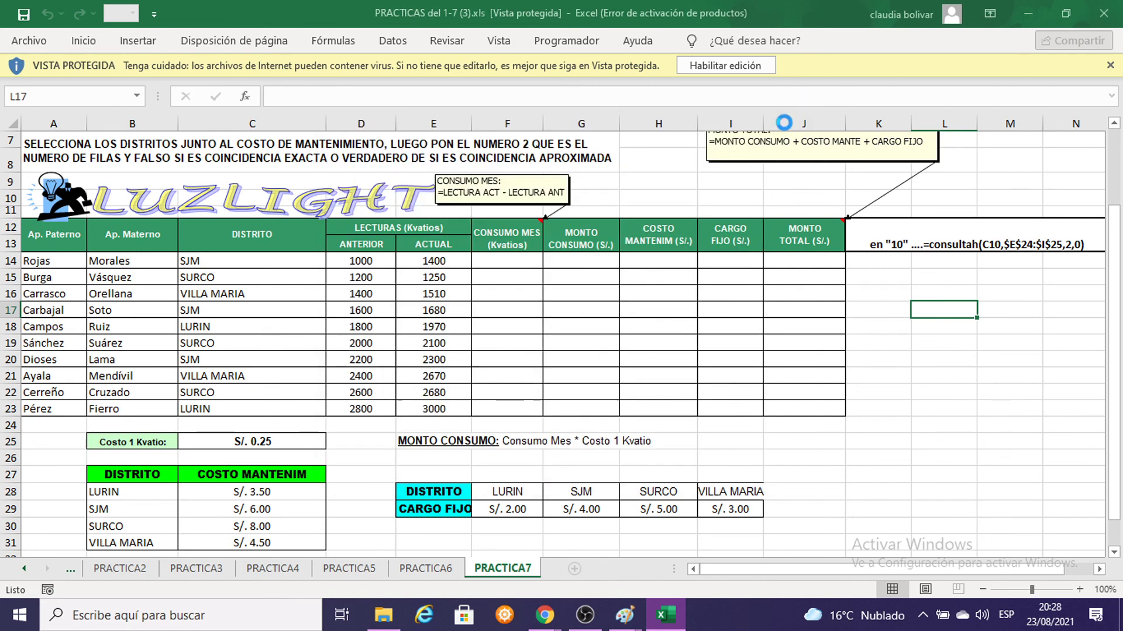
{"action": "left_click", "coordinate": [729, 67]}
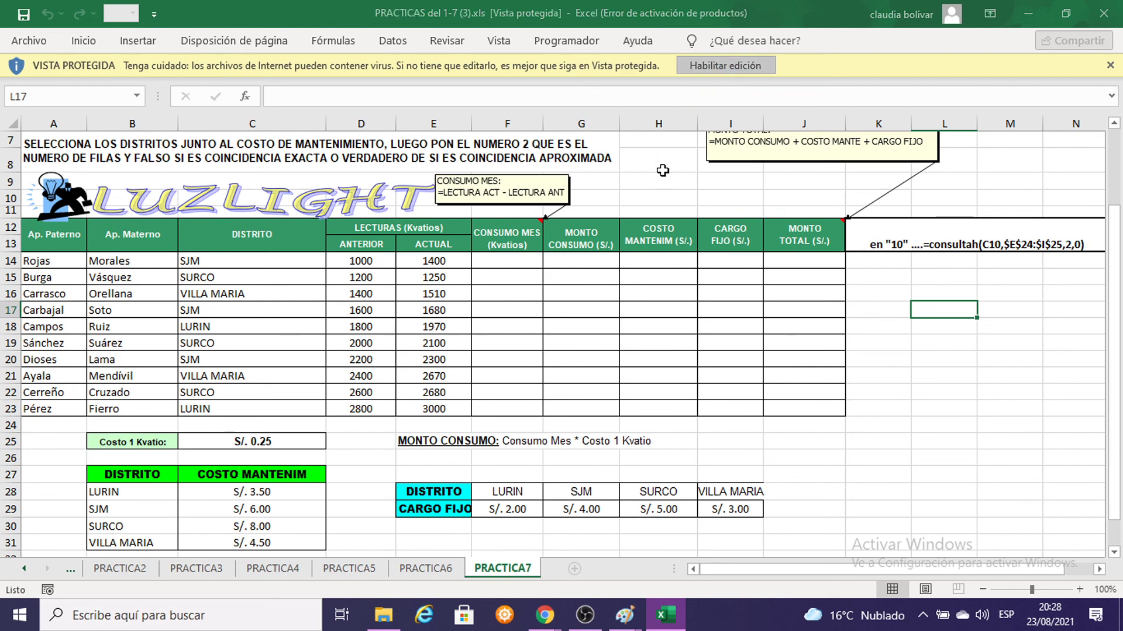